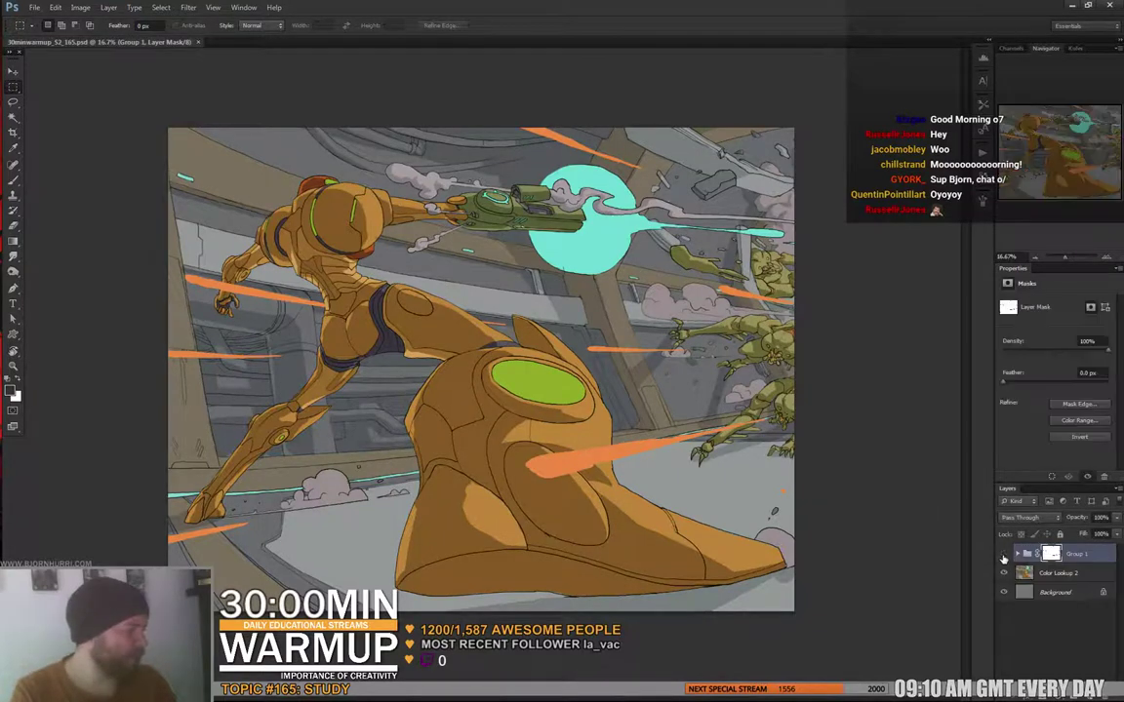
- Compare the painting with and without Group 1's line art by toggling the group's visibility, and switch to the other open image
left_click(1003, 556)
left_click(1004, 554)
left_click(1004, 554)
left_click(1004, 554)
left_click(1004, 554)
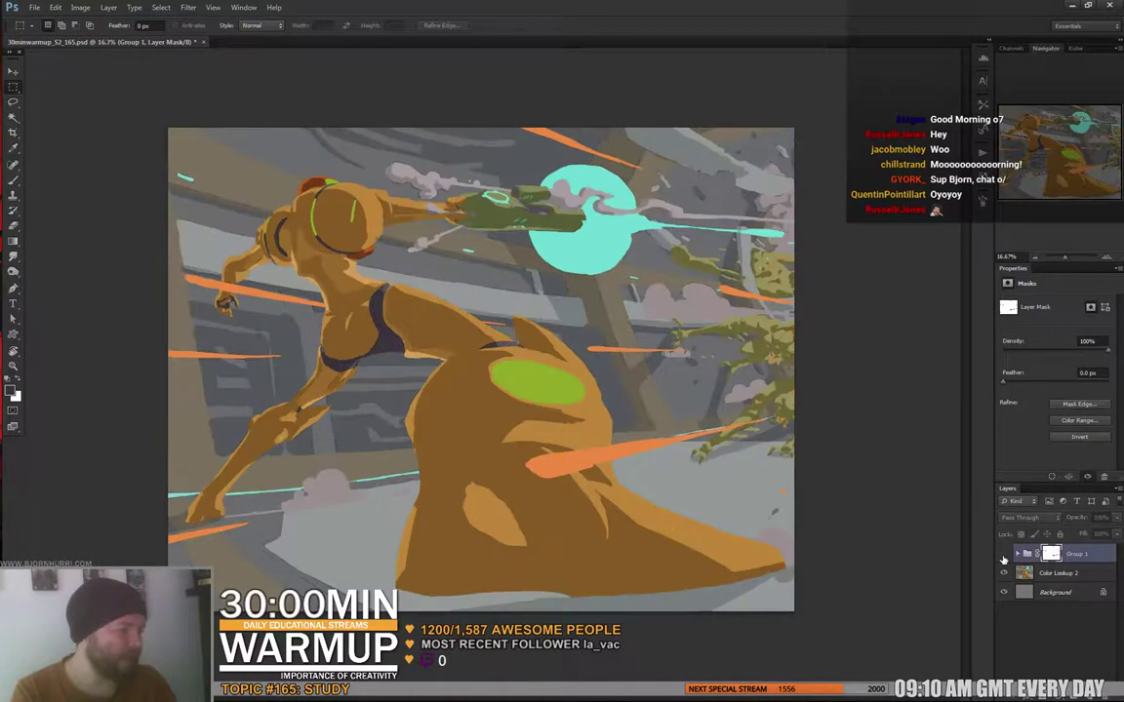
left_click(1004, 554)
left_click(1003, 554)
left_click(1004, 554)
left_click(1004, 554)
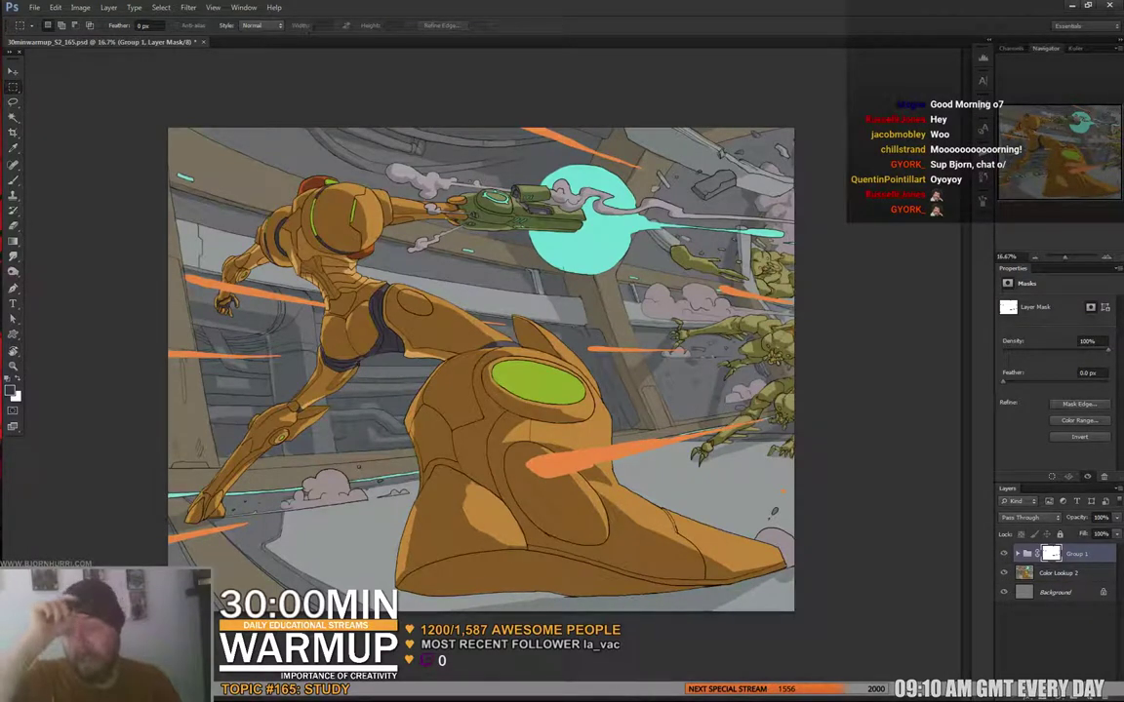
key("ctrl+Tab")
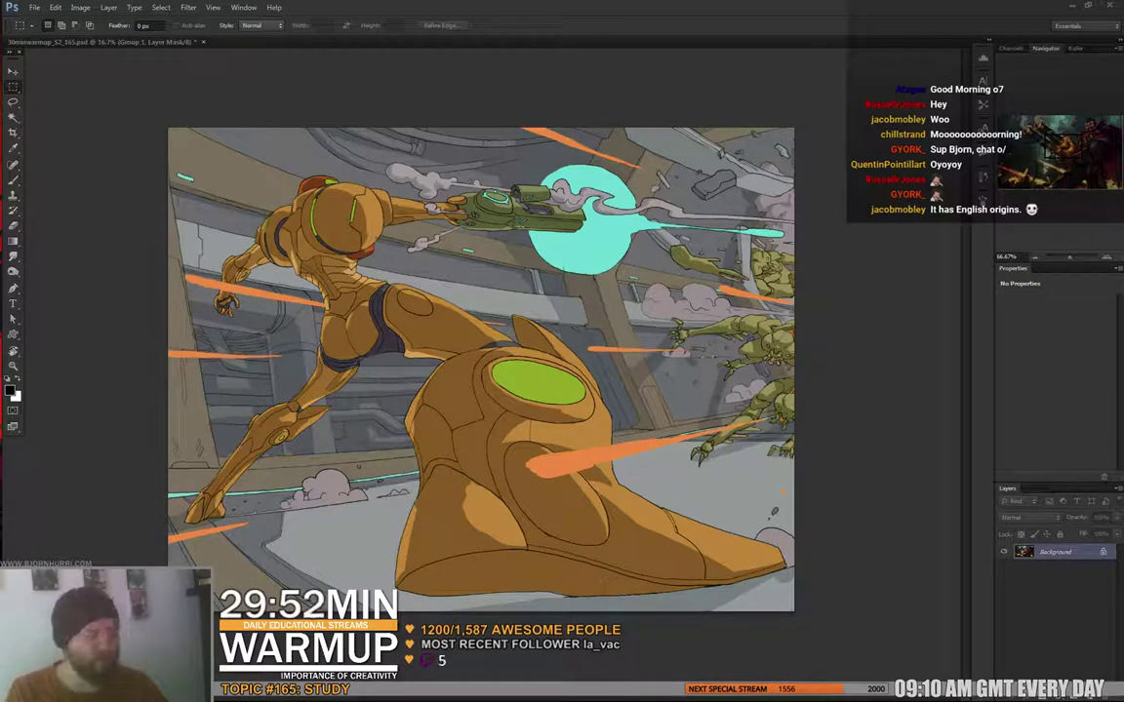
- Return to the painting with the Brush tool and add a new empty layer above Color Lookup 2
key("b")
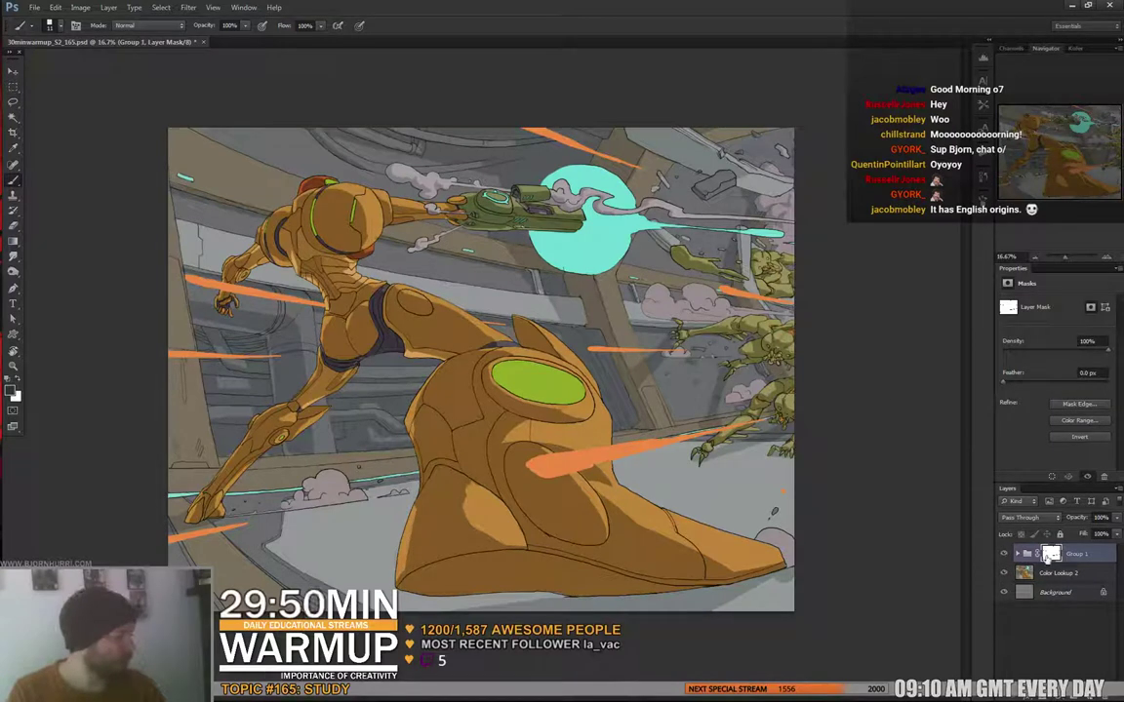
left_click(1058, 575)
left_click(1090, 697)
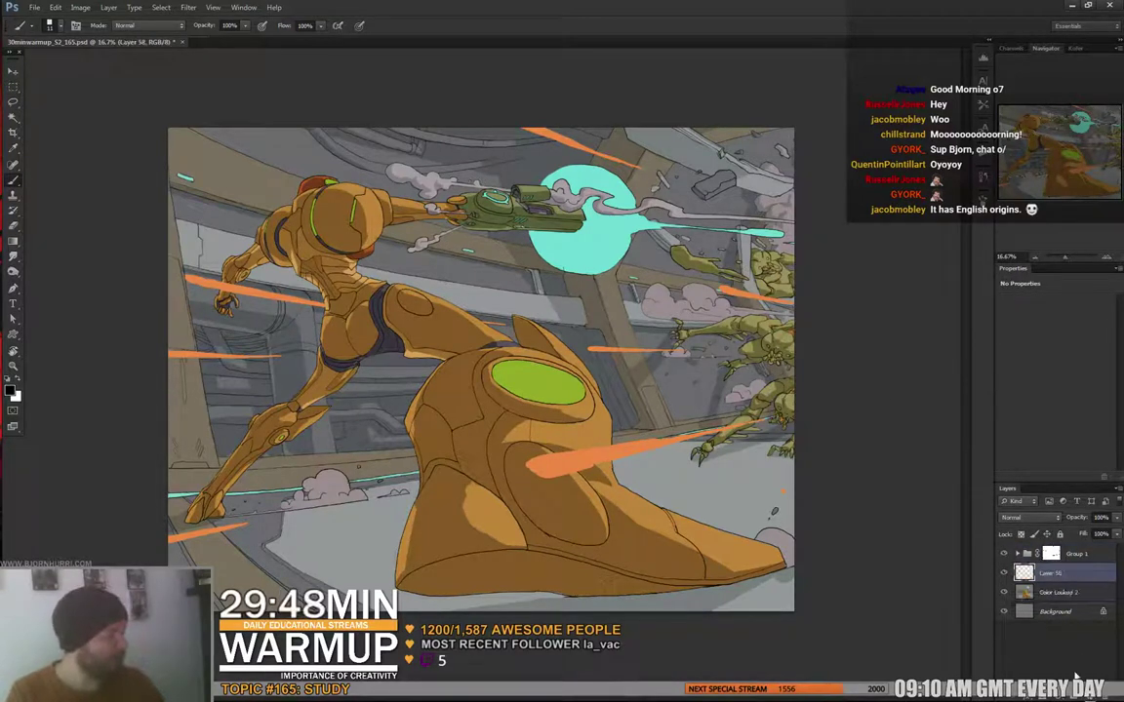
- Choose the soft round brush with 0% hardness and set its size to about 106 px
key("ctrl+equal")
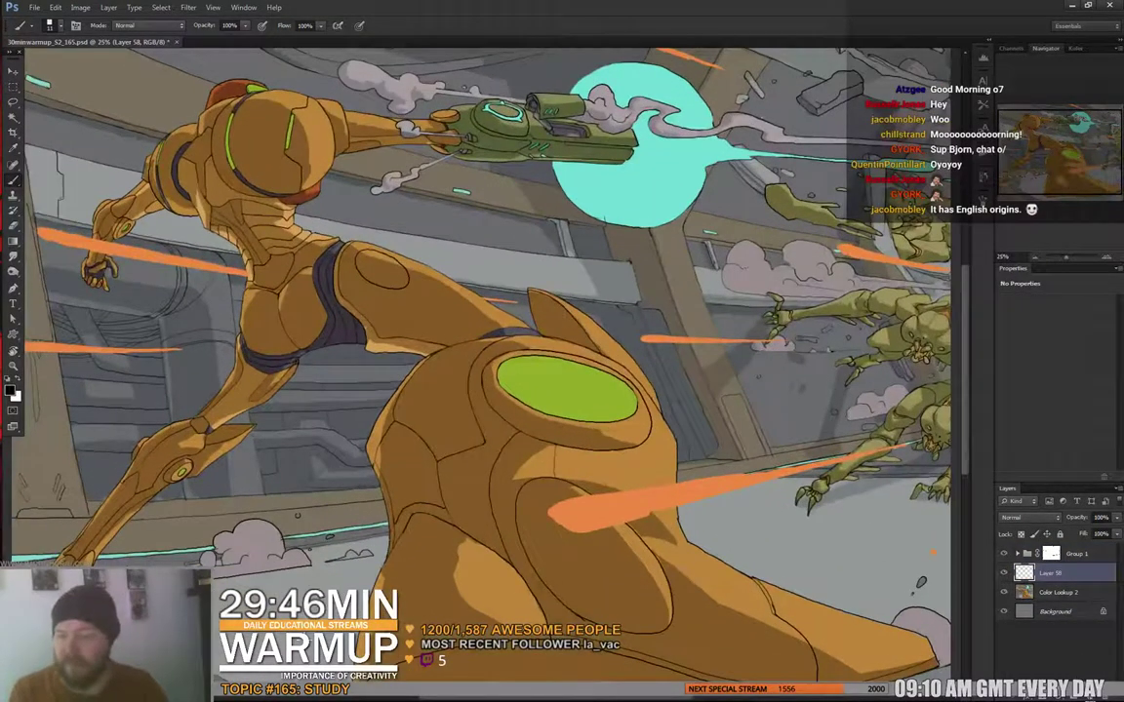
left_click_drag(448, 257, 392, 135)
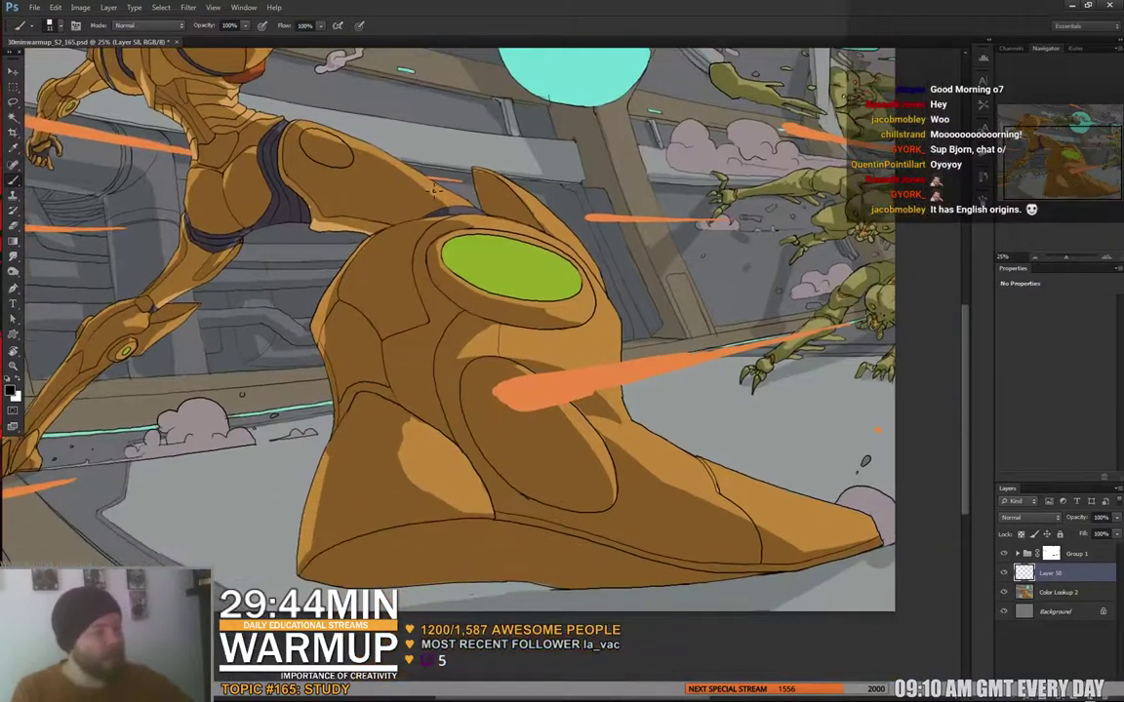
right_click(411, 181)
left_click(476, 266)
left_click(487, 209)
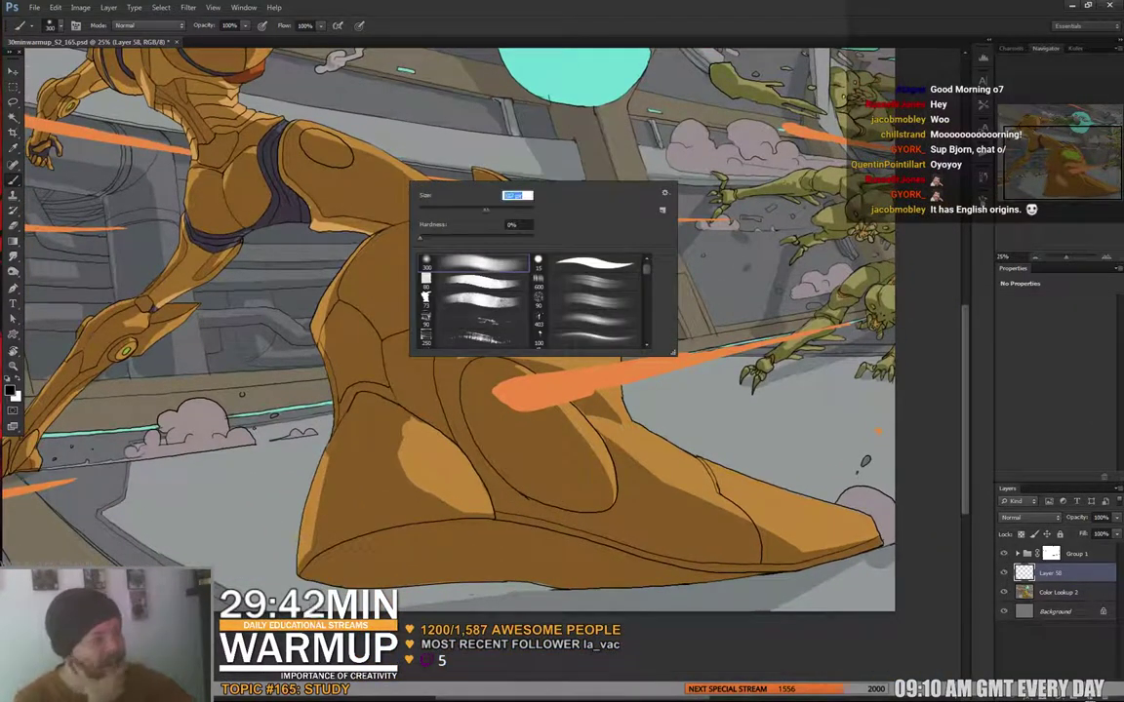
- Sample the brown of the figure's thigh and pick a darker, more saturated brown, about RGB 82, 53, 17
left_click(313, 148, "alt")
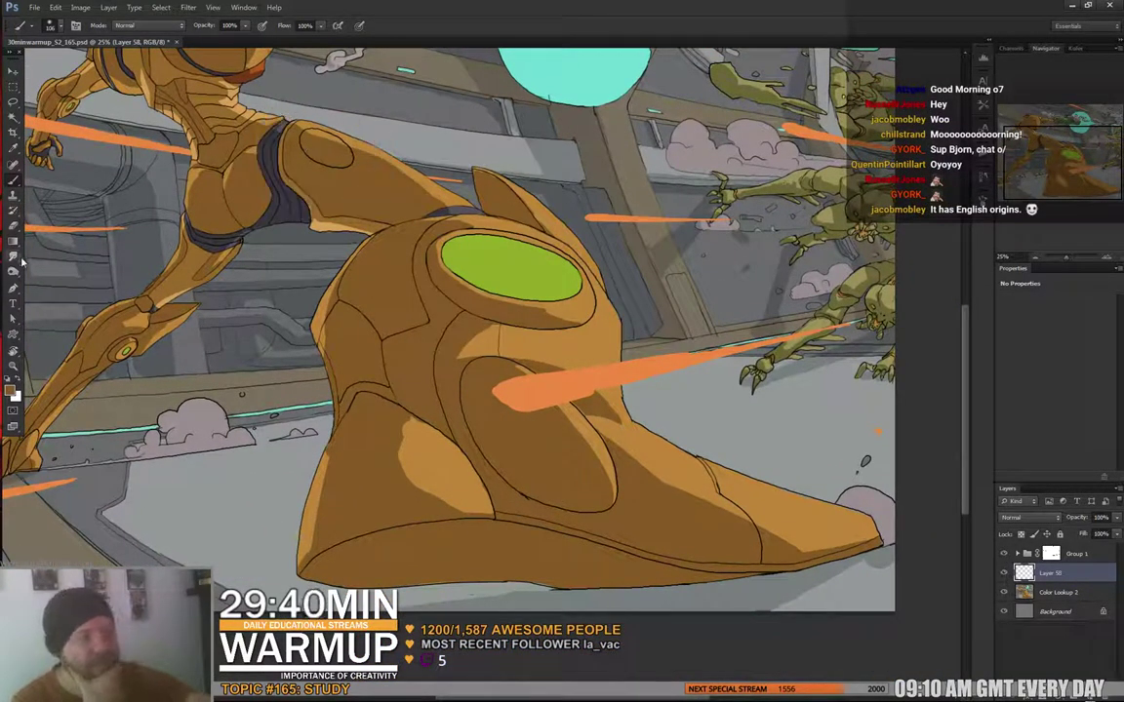
left_click(12, 390)
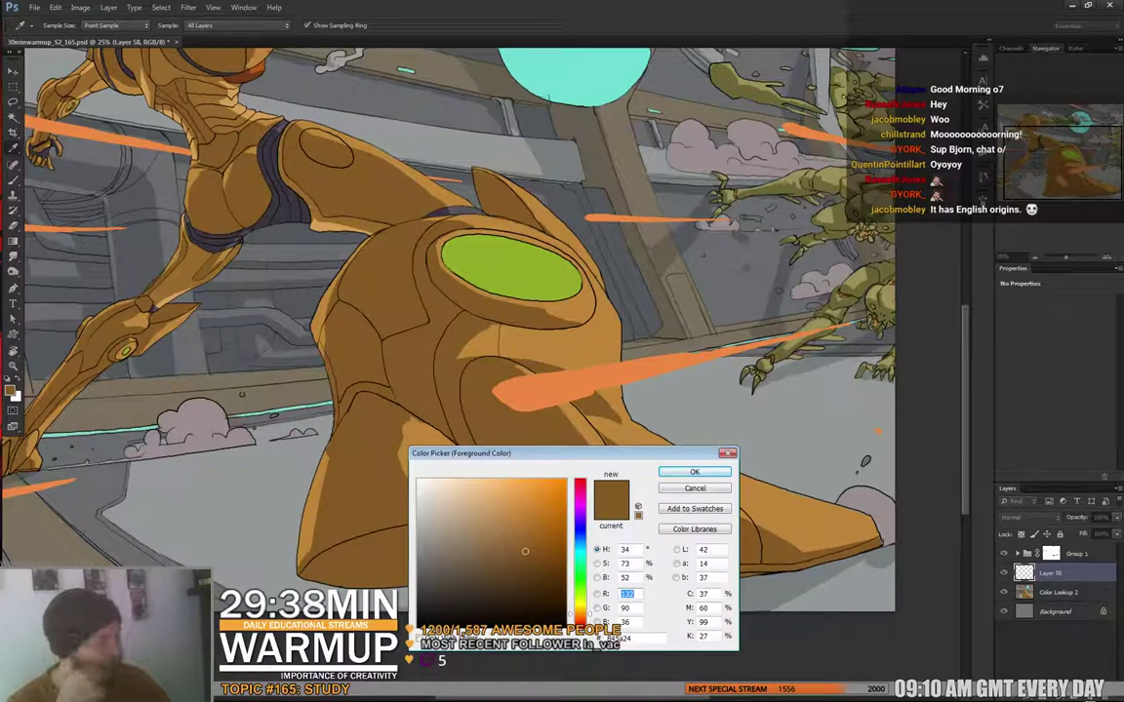
left_click_drag(545, 570, 546, 574)
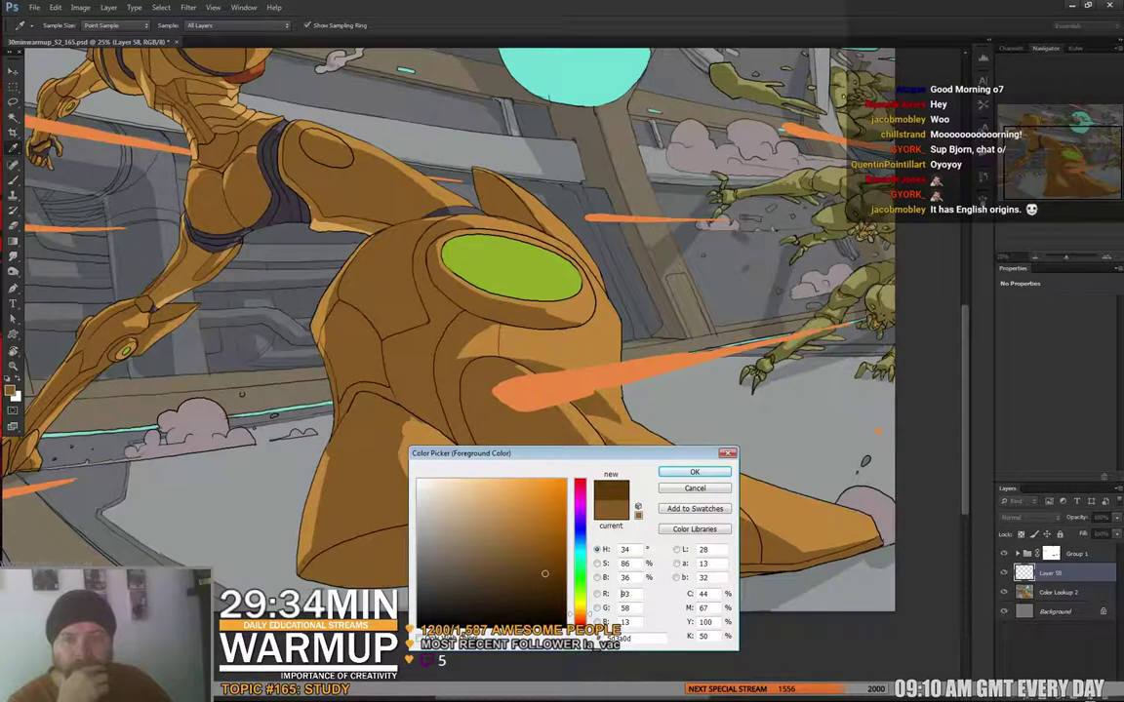
left_click(535, 581)
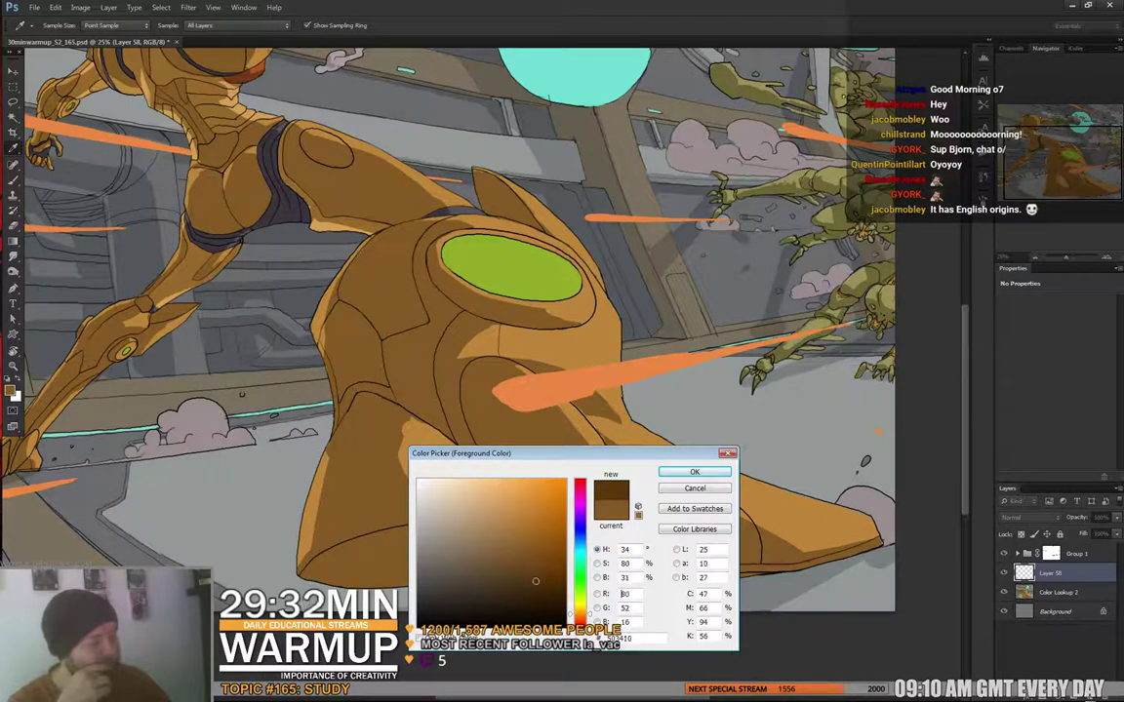
key("Return")
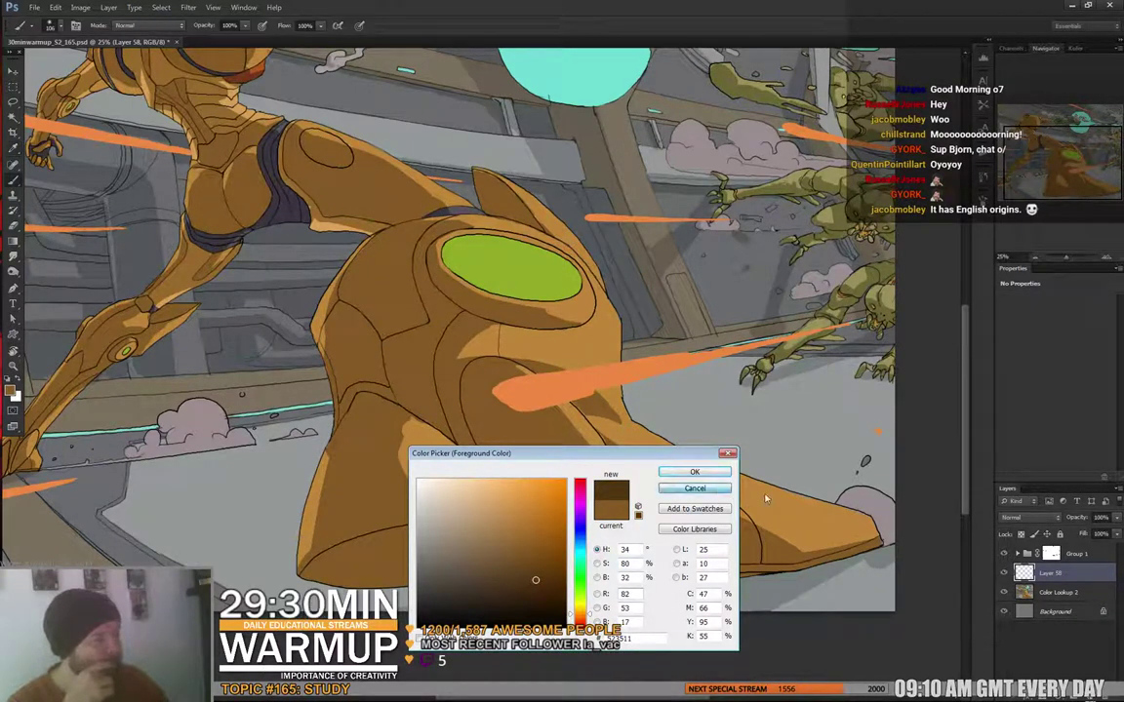
- Add a Hue/Saturation adjustment layer directly above Color Lookup 2 with Saturation +14 and Lightness -33
left_click(1047, 596)
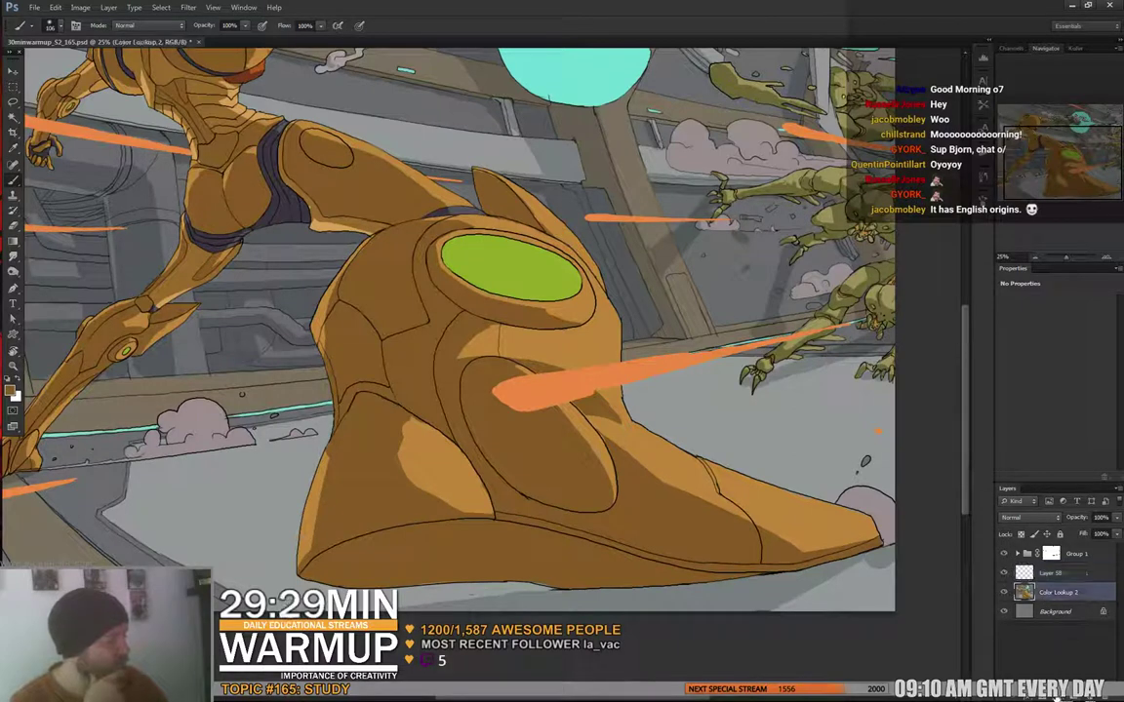
left_click(1058, 698)
left_click(1052, 552)
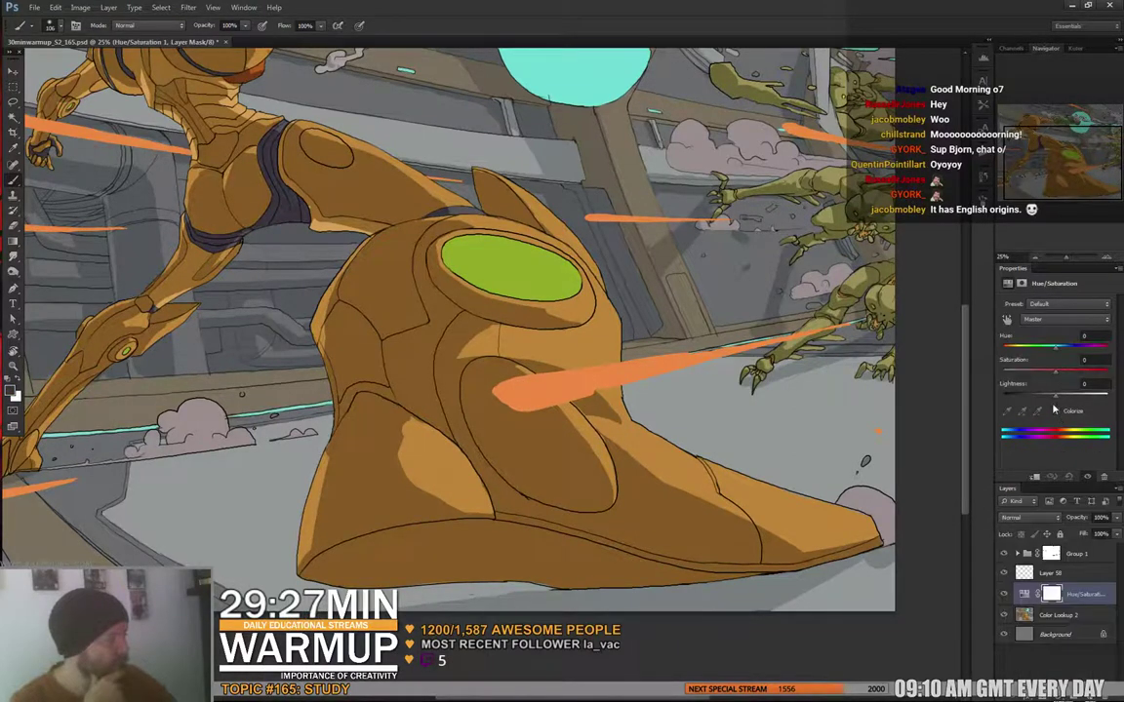
mouse_move(1054, 394)
left_mouse_down()
mouse_move(1037, 398)
mouse_move(1063, 376)
mouse_move(1037, 394)
left_mouse_up()
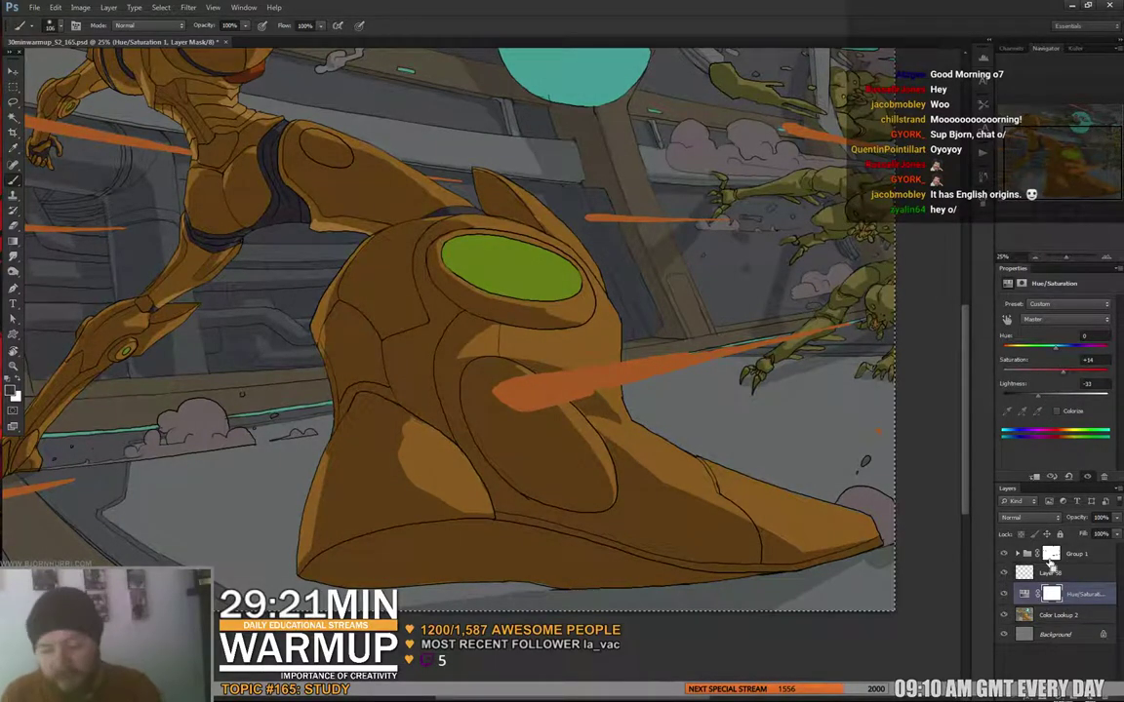
- Turn the Hue/Saturation layer's mask completely black to hide the darkening, keeping white as the paint colour
key("x")
key("ctrl+a")
key("Delete")
key("ctrl+i")
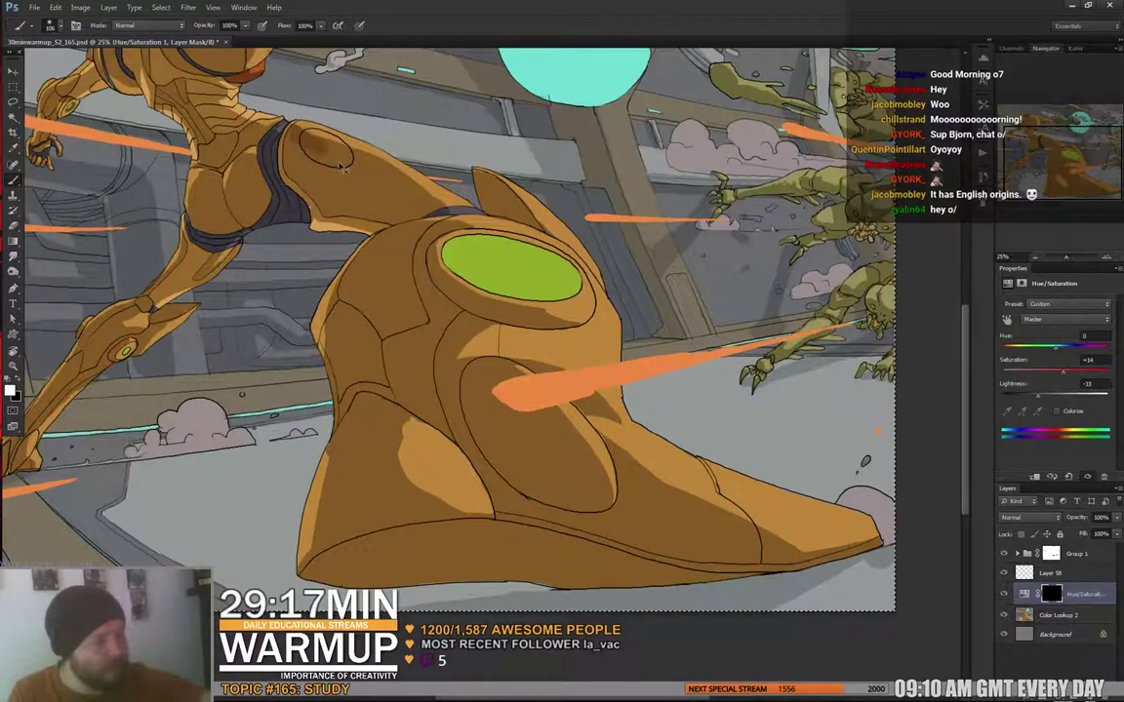
- Paint white into the adjustment mask to add soft shadows to the figure's extended thigh and round shoulder armour
mouse_move(305, 134)
left_mouse_down()
mouse_move(408, 192)
mouse_move(398, 188)
left_mouse_up()
mouse_move(248, 120)
left_mouse_down()
mouse_move(217, 104)
mouse_move(225, 94)
mouse_move(193, 74)
left_mouse_up()
left_click_drag(405, 76, 456, 210)
mouse_move(290, 242)
left_mouse_down()
mouse_move(280, 179)
mouse_move(216, 181)
left_mouse_up()
mouse_move(298, 210)
left_mouse_down()
mouse_move(224, 180)
mouse_move(231, 222)
mouse_move(174, 217)
mouse_move(176, 258)
mouse_move(185, 254)
mouse_move(178, 271)
mouse_move(146, 255)
mouse_move(113, 283)
mouse_move(118, 349)
left_mouse_up()
- Set the brush size to 30 px and paint soft shadows along the outstretched arm and the green arm cannon
right_click(182, 265)
key("Tab")
type("30")
key("Return")
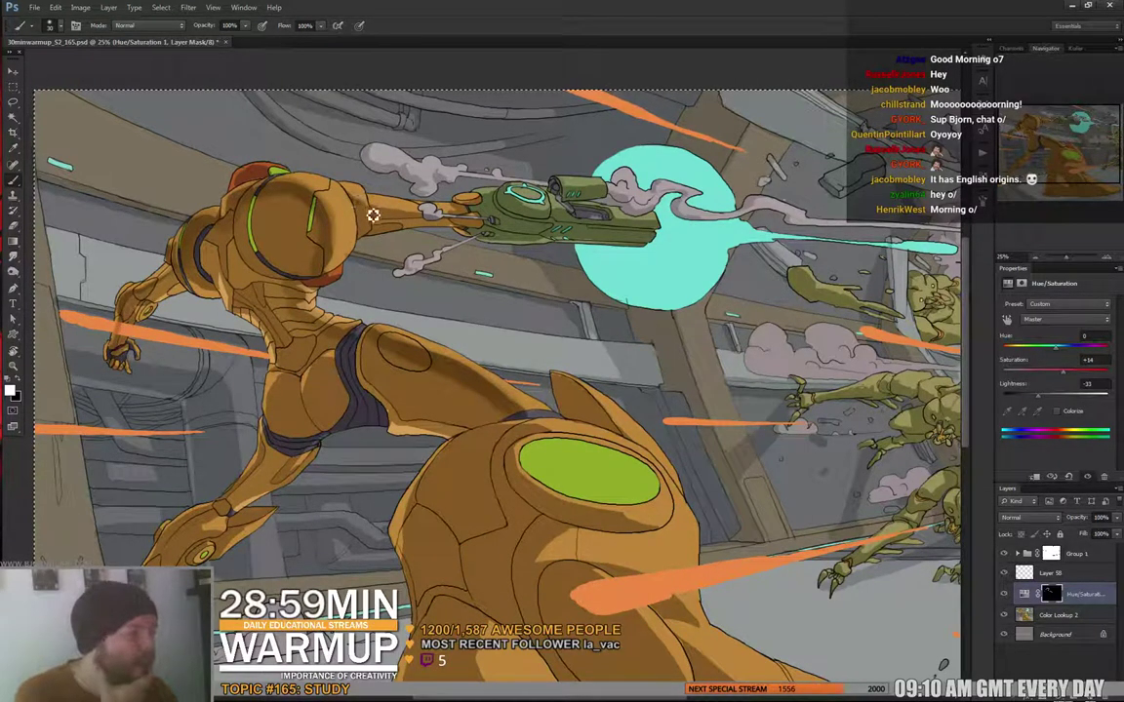
mouse_move(372, 214)
left_mouse_down()
mouse_move(462, 221)
mouse_move(459, 211)
mouse_move(477, 208)
left_mouse_up()
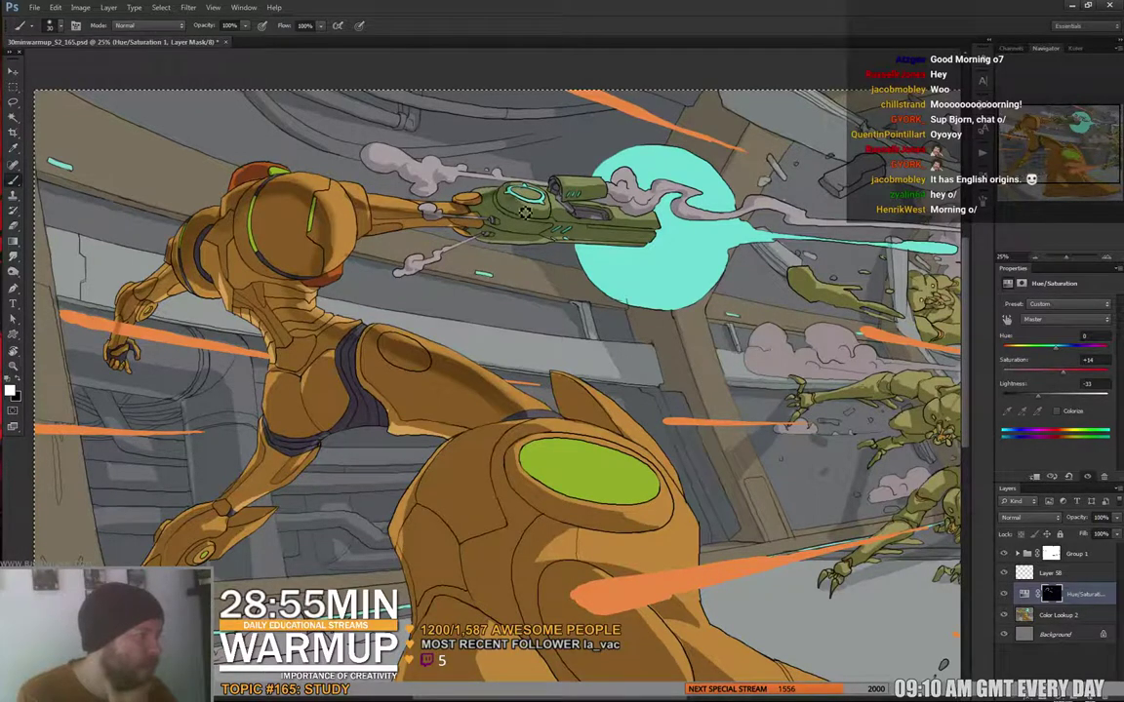
left_click_drag(644, 230, 664, 229)
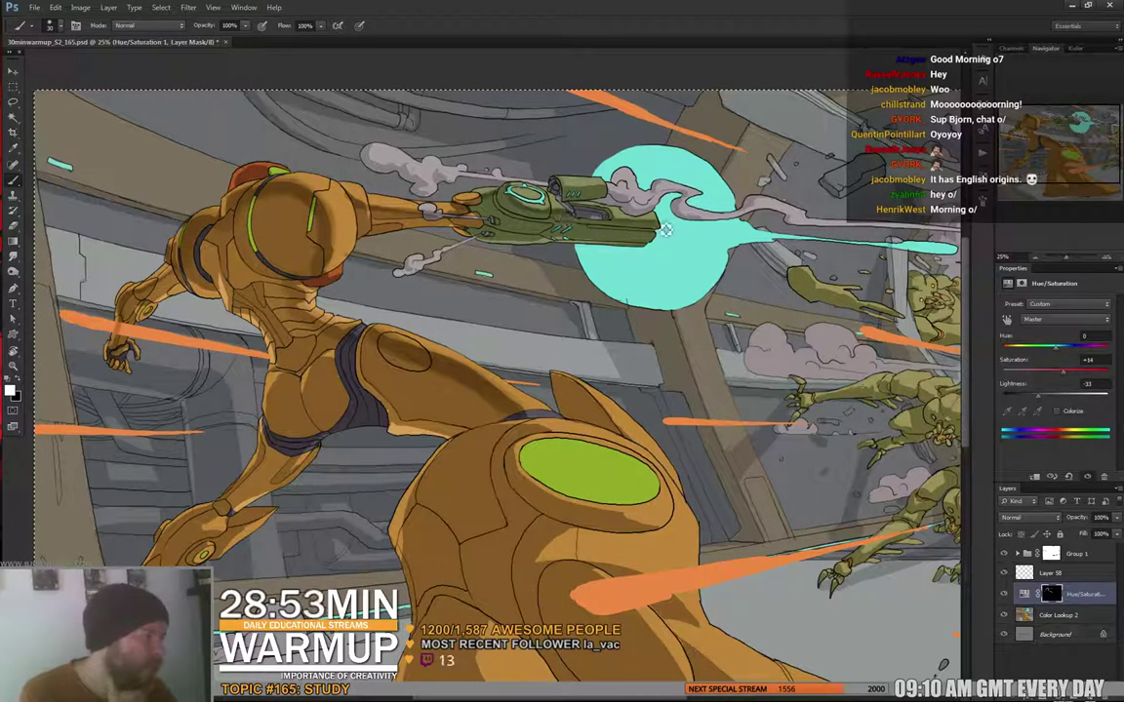
left_click_drag(567, 194, 614, 194)
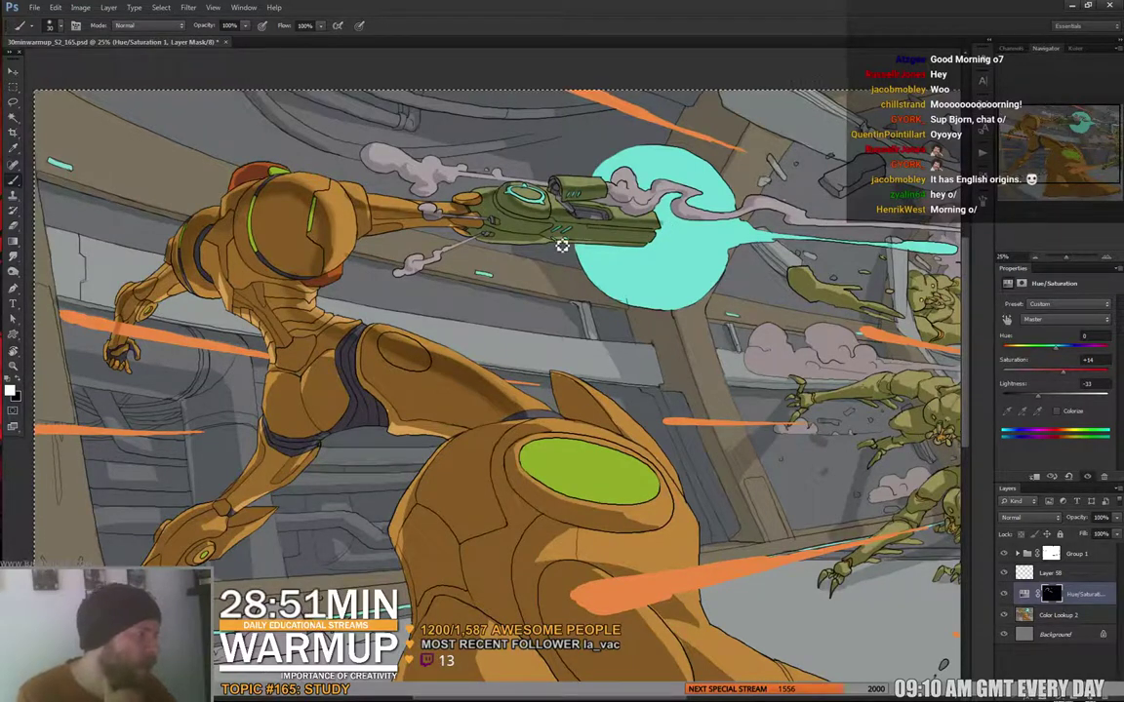
left_click_drag(556, 245, 659, 246)
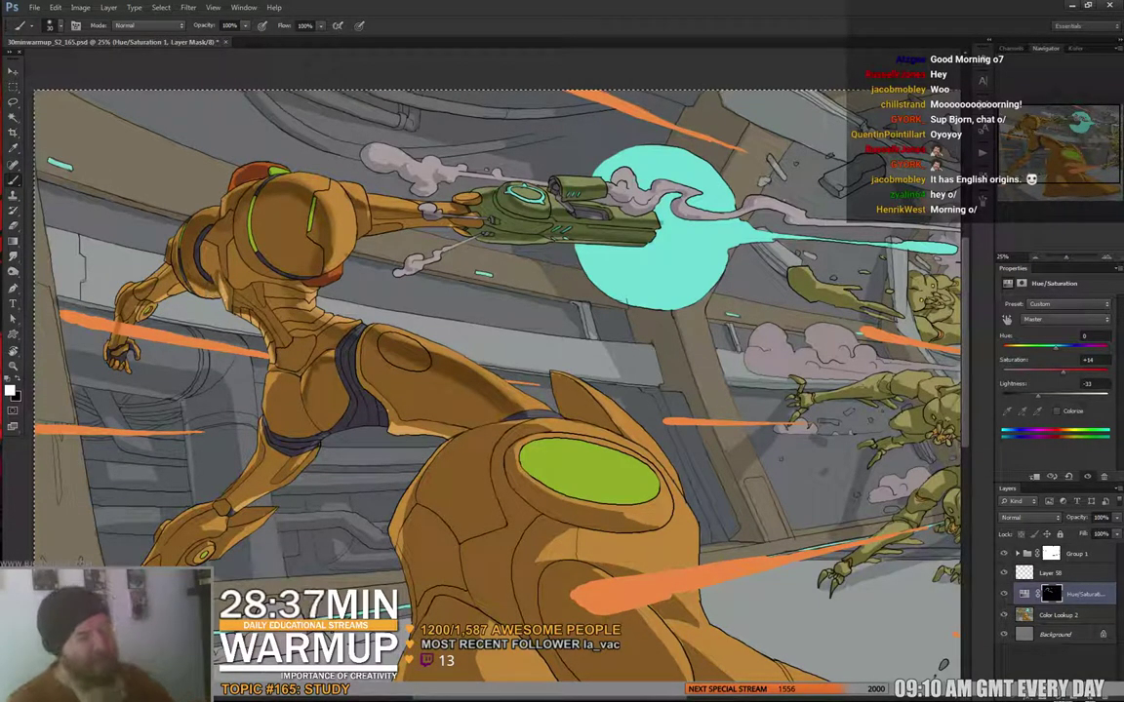
- Enlarge the soft brush and add shadow to the extended thigh where it meets the large foreground leg armour
right_click(517, 415)
left_click(565, 441)
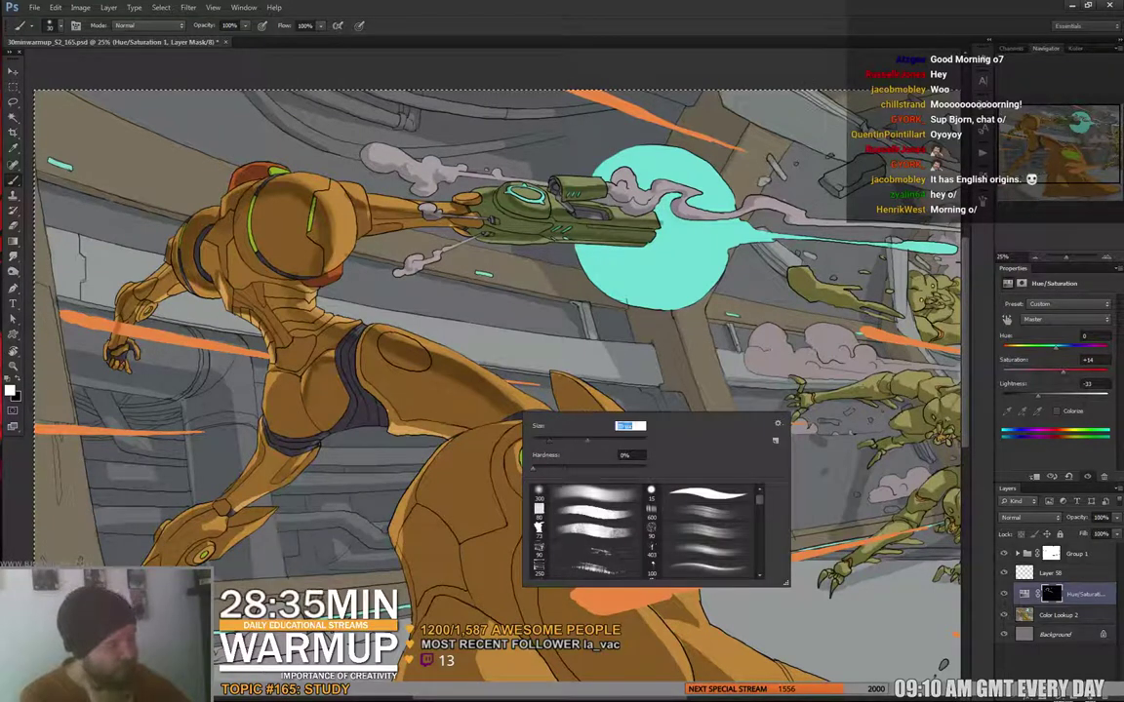
left_click(506, 419)
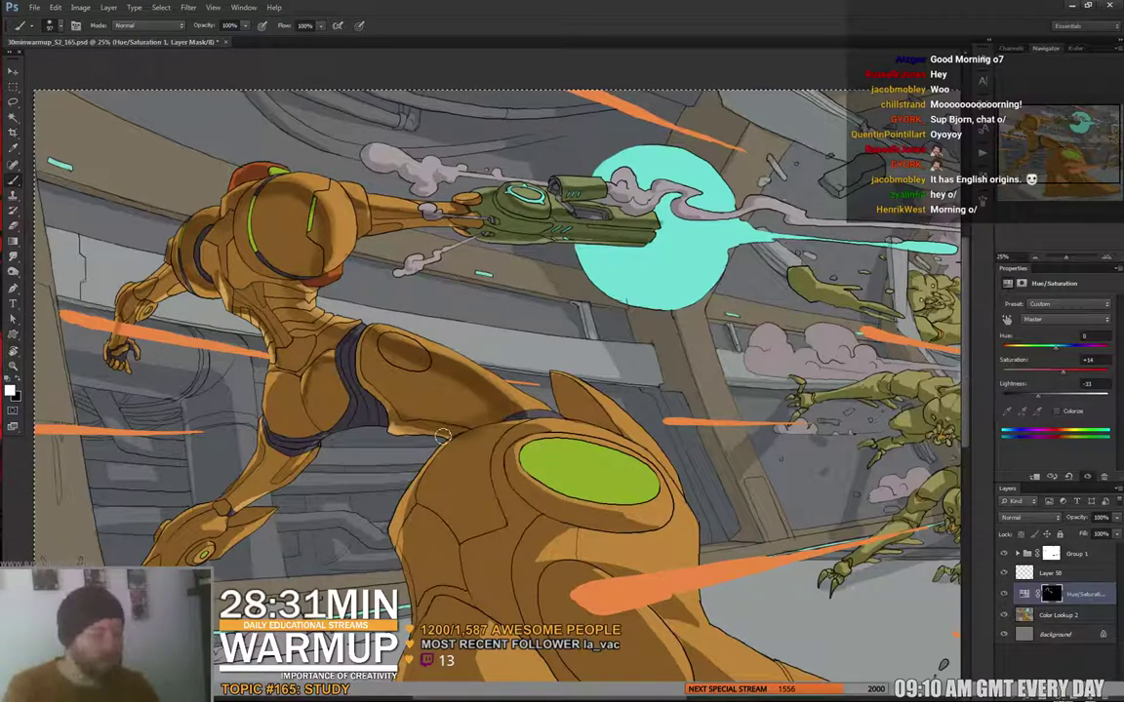
- Switch to the Eraser, enlarge it, and clean up the mask shading on the figure
key("e")
right_click(422, 439)
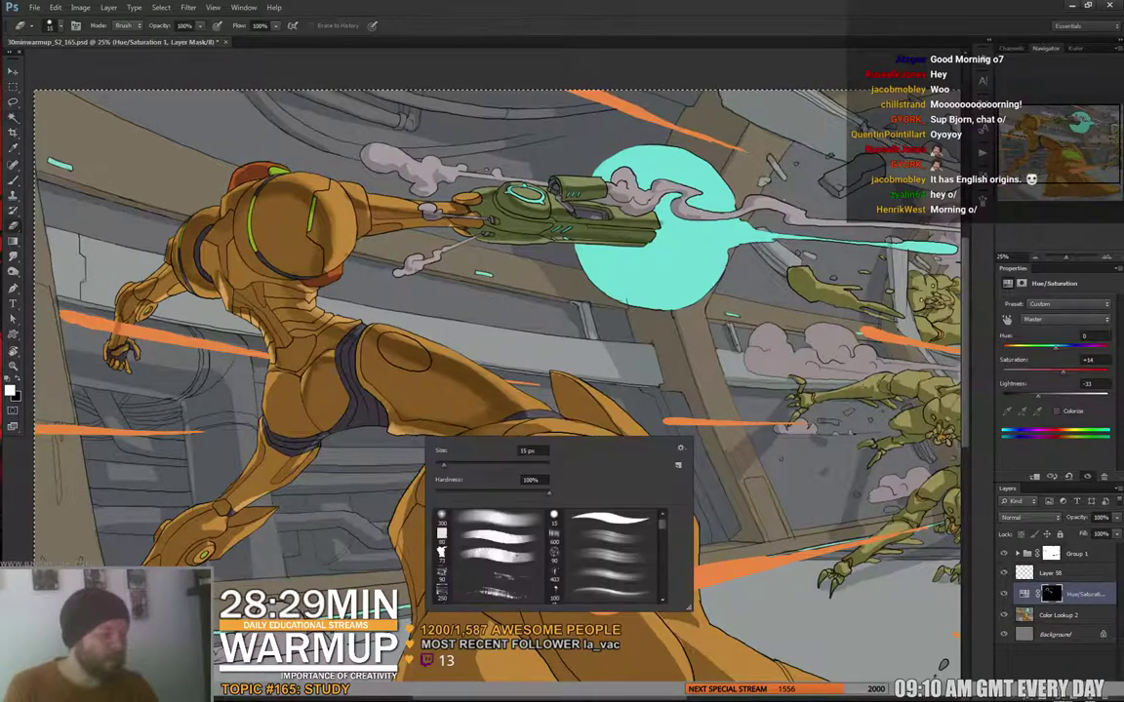
key("Tab")
type("100")
key("Return")
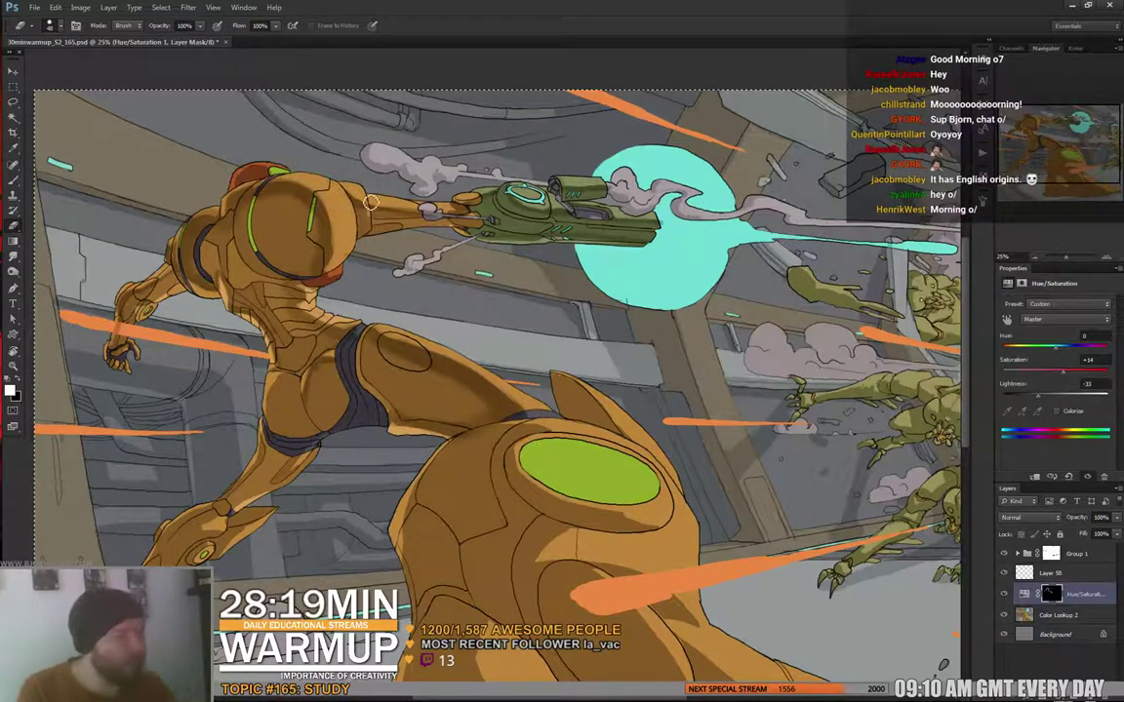
- Set the brush size to 33 px and shade the rear leg down to the knee guard, erasing excess shadow along the way
key("b")
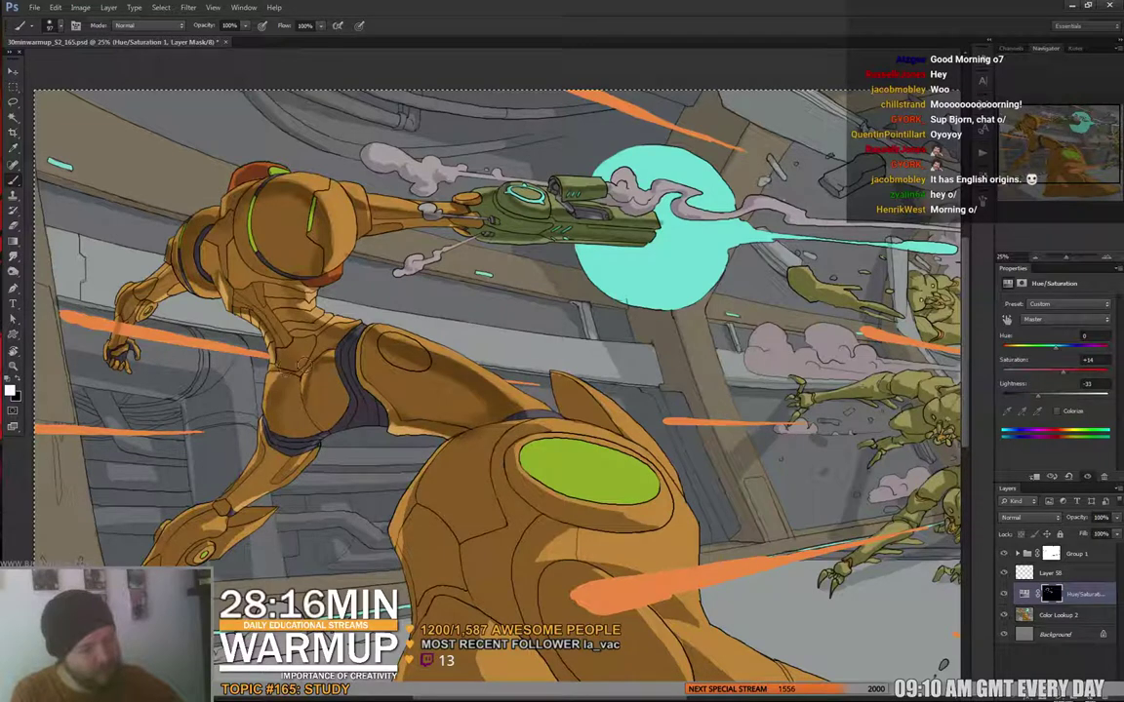
right_click(299, 472)
type("33")
key("Return")
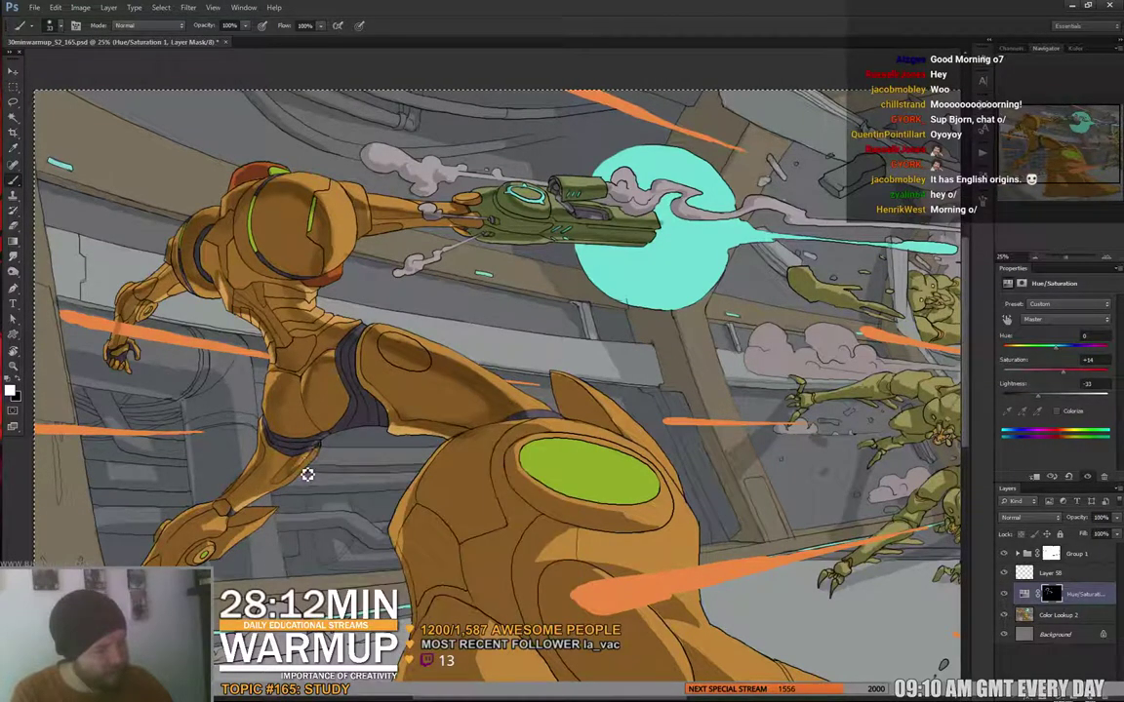
key("e")
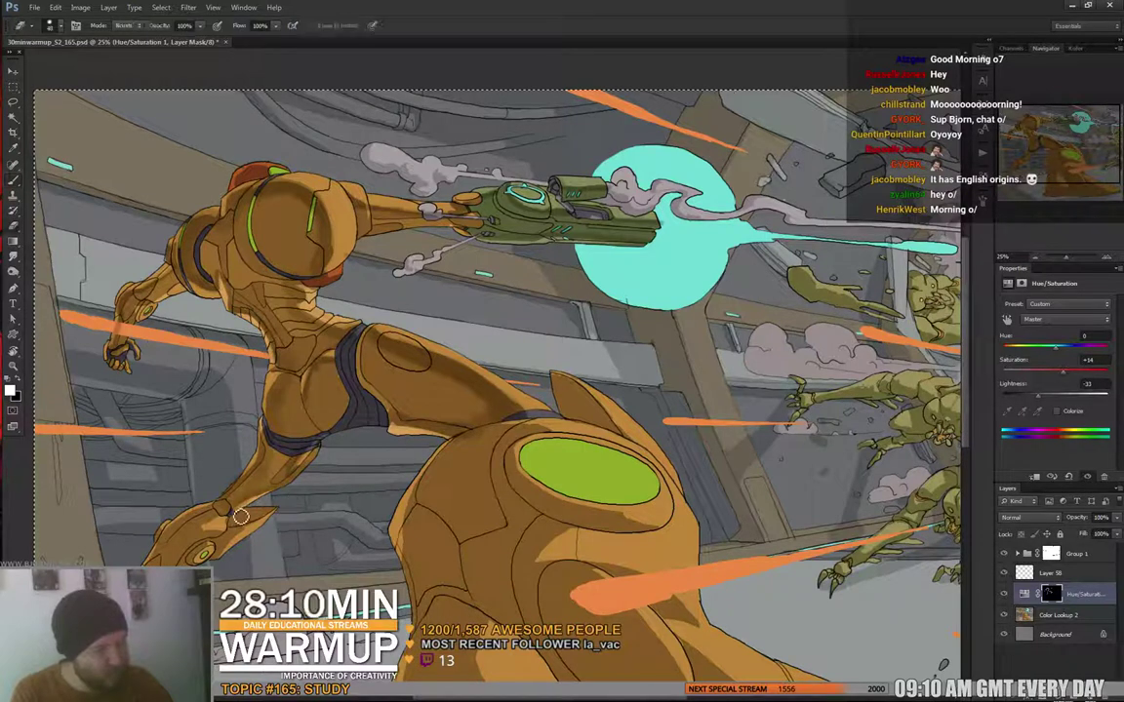
key("b")
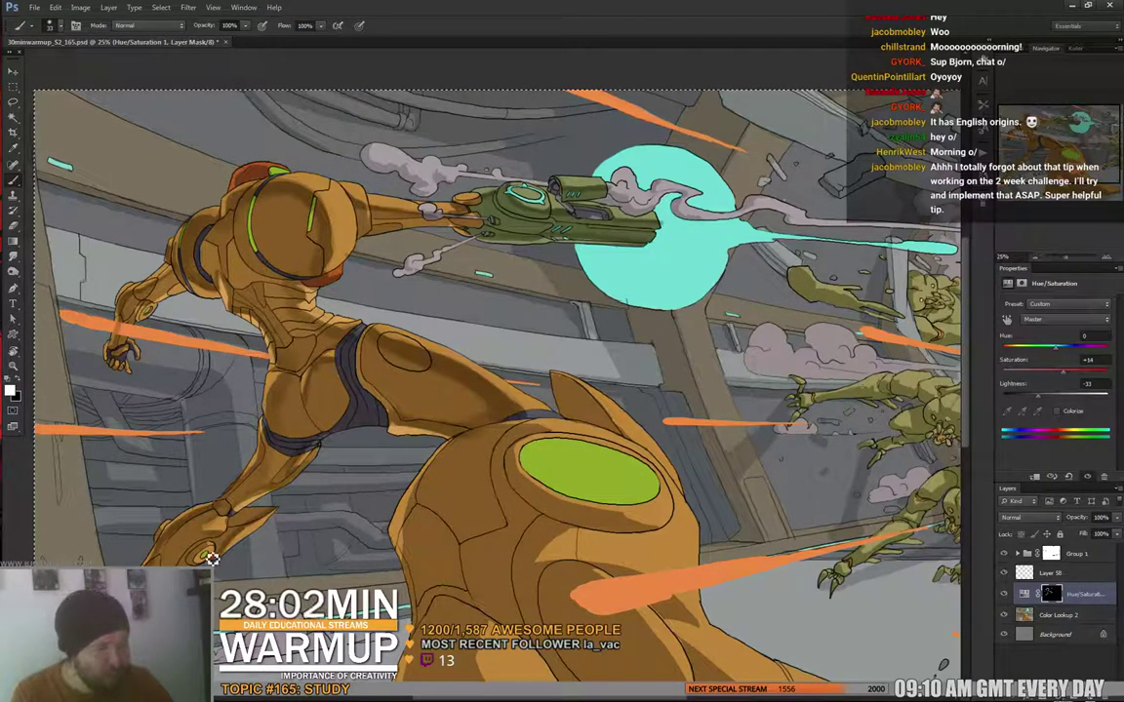
key("x")
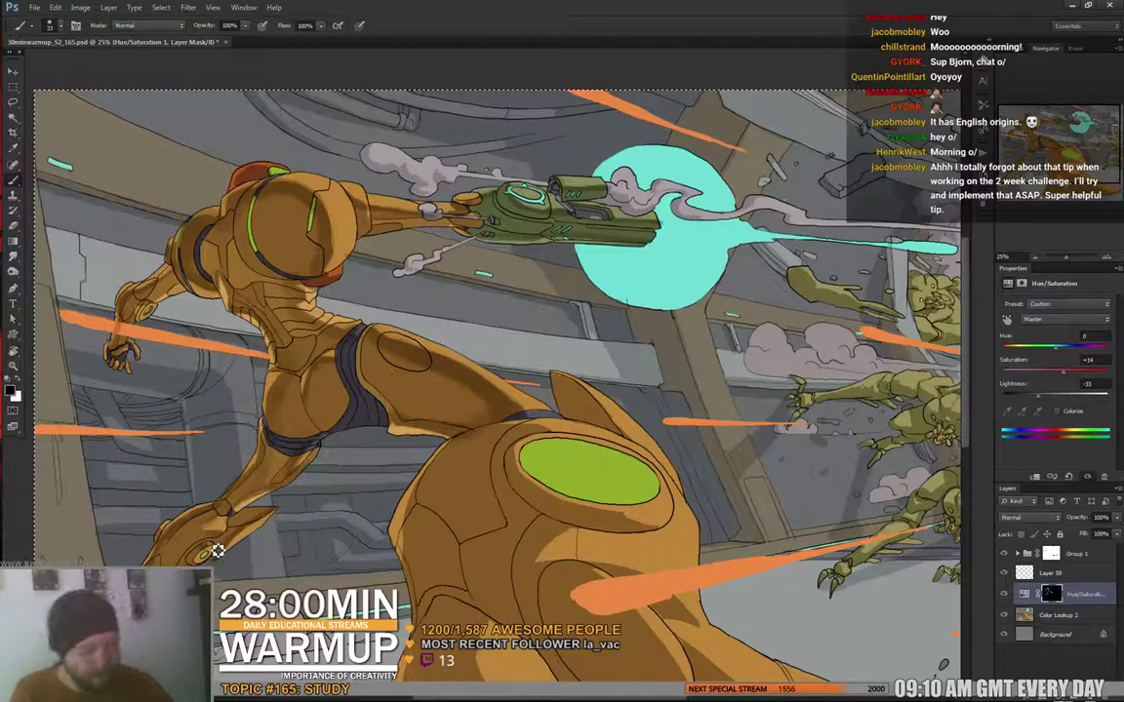
- Set the brush size to 102 px and shade around the green oval on the large foreground leg armour, then switch to the Eraser
scroll(759, 433, "down", 2)
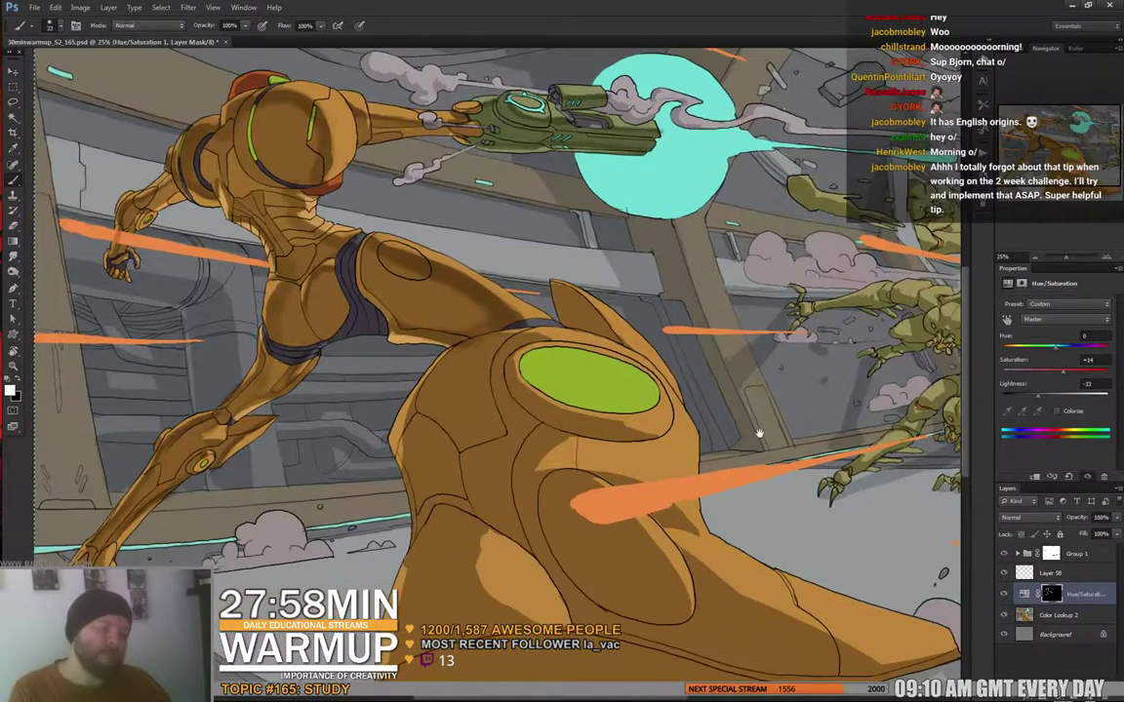
left_click_drag(759, 434, 723, 476)
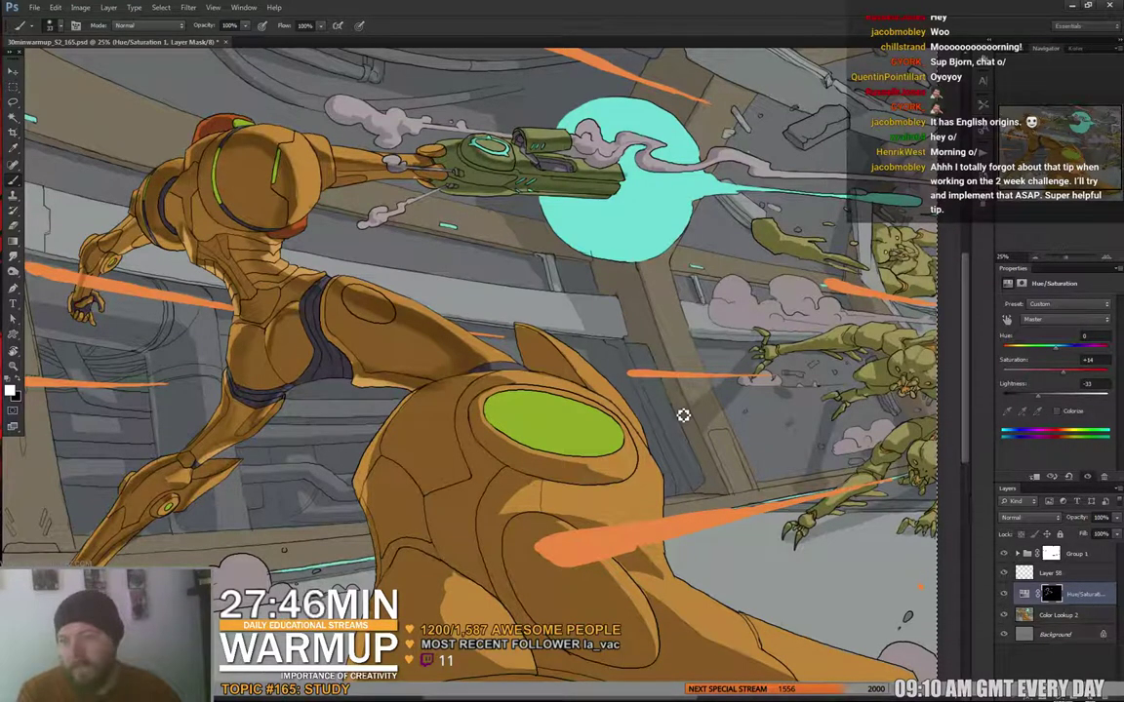
left_click_drag(645, 515, 613, 392)
right_click(478, 256)
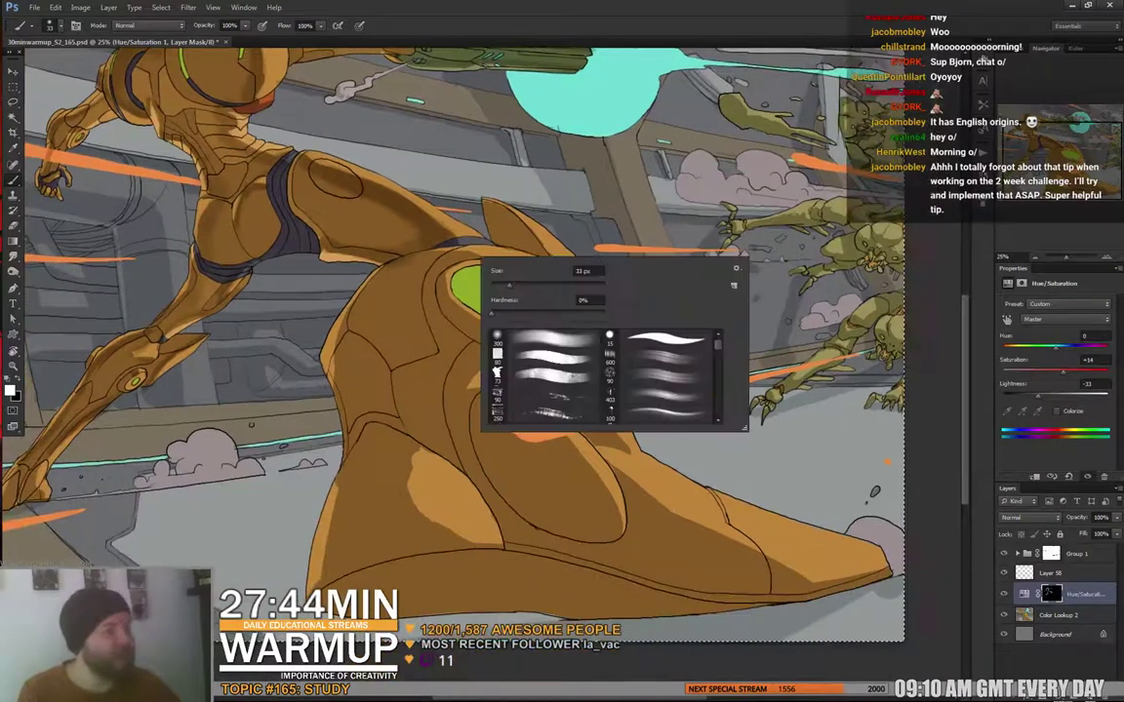
left_click_drag(525, 284, 546, 284)
left_click_drag(437, 258, 474, 265)
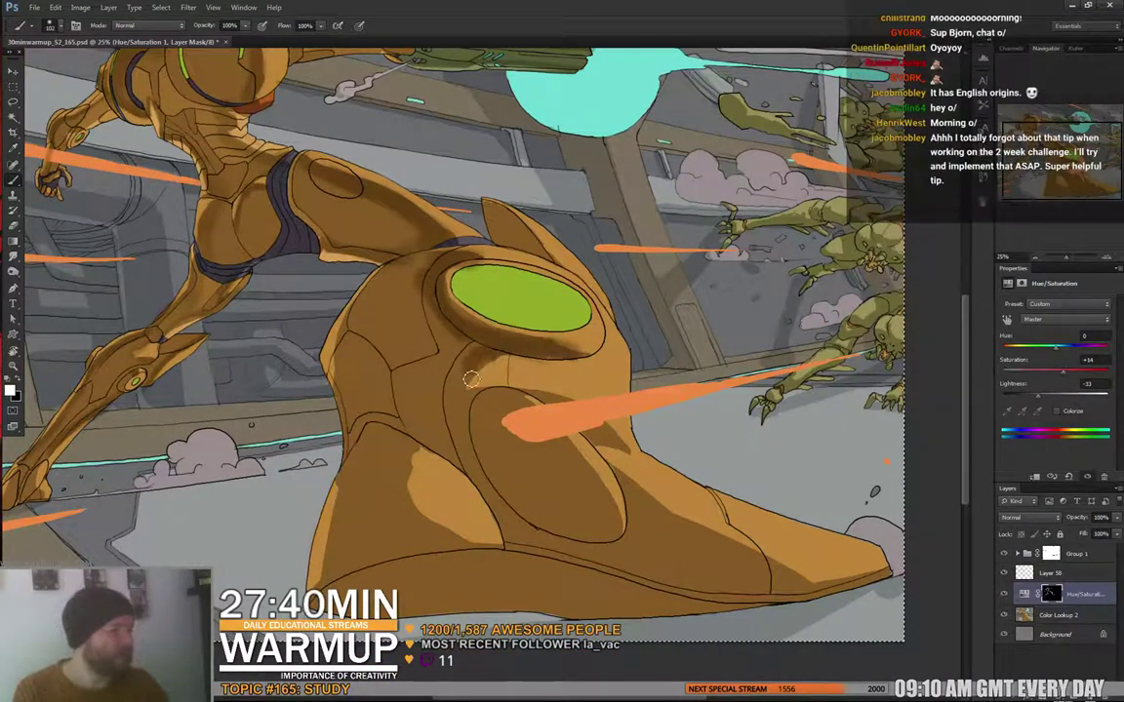
key("e")
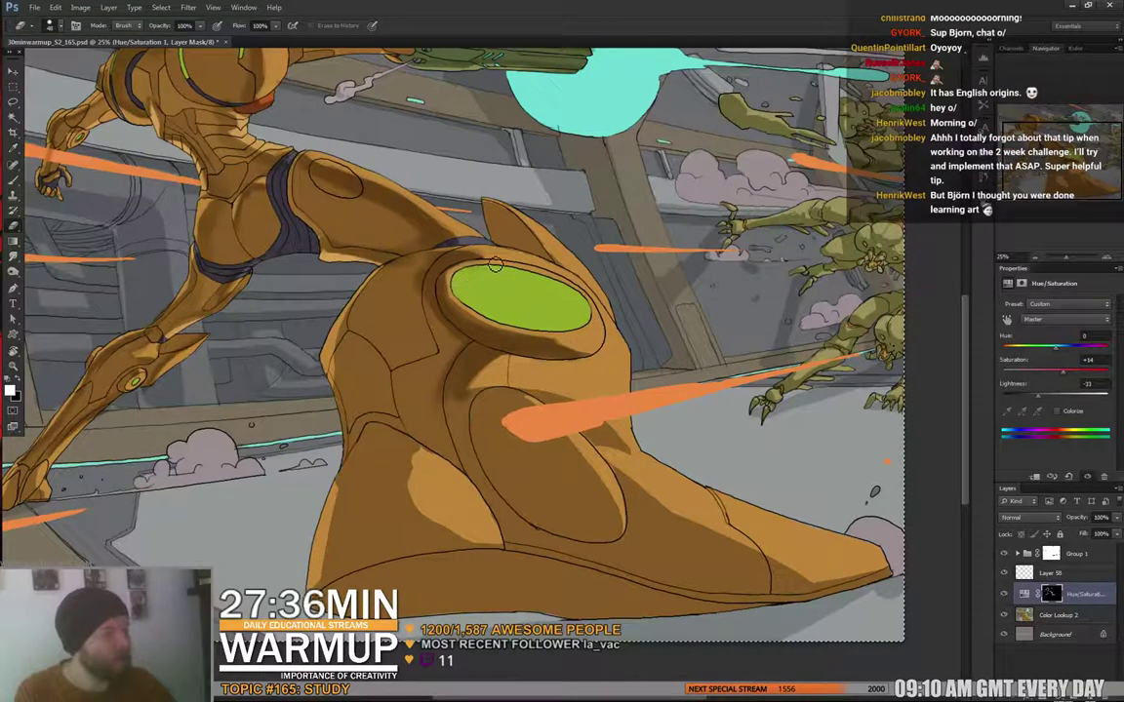
- Paint shadows on the foreground armour's pointed fin and oval side plate, cleaning up stray shading with the Eraser
key("b")
mouse_move(490, 209)
left_mouse_down()
mouse_move(555, 274)
mouse_move(590, 266)
mouse_move(602, 318)
mouse_move(494, 212)
mouse_move(560, 284)
mouse_move(500, 244)
left_mouse_up()
key("e")
key("b")
mouse_move(417, 361)
left_mouse_down()
mouse_move(483, 353)
mouse_move(578, 411)
mouse_move(596, 503)
mouse_move(559, 444)
mouse_move(629, 557)
mouse_move(616, 473)
mouse_move(673, 519)
mouse_move(464, 423)
mouse_move(561, 412)
mouse_move(410, 356)
mouse_move(422, 373)
mouse_move(561, 441)
left_mouse_up()
key("e")
left_click_drag(312, 261, 361, 293)
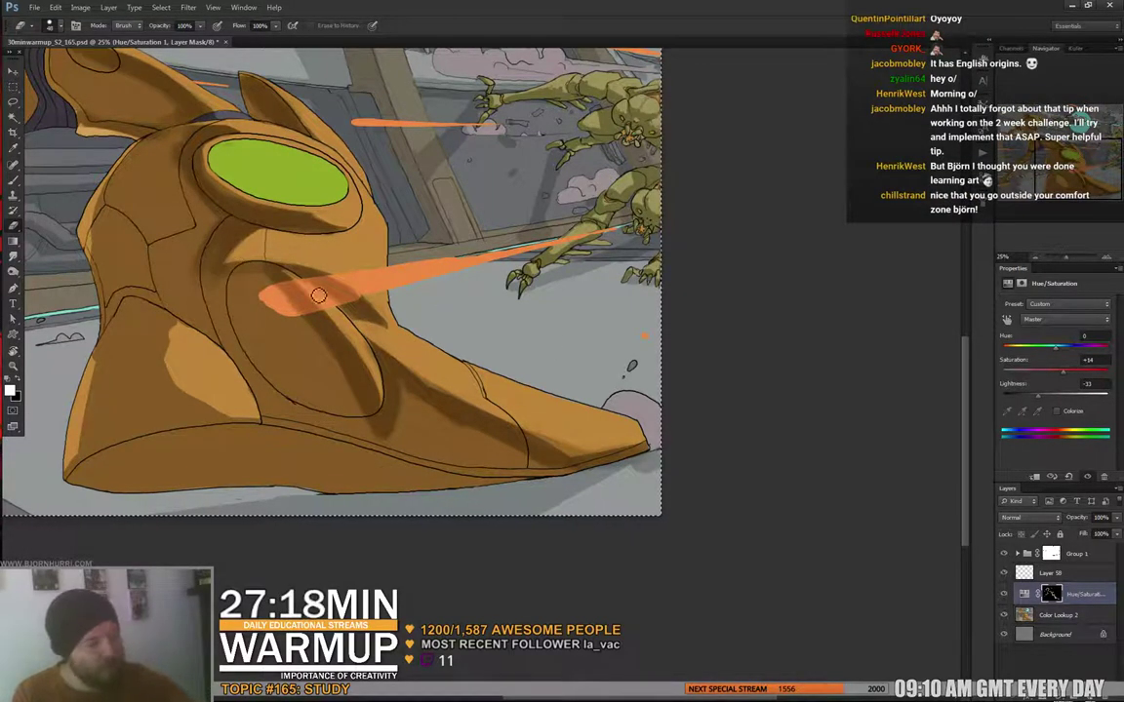
- Shade the foreground boot along its toe, lower rear edge and the border of its light patch, then clean up with the Eraser
key("b")
left_click_drag(545, 330, 688, 340)
mouse_move(278, 289)
left_mouse_down()
mouse_move(275, 314)
mouse_move(313, 386)
mouse_move(408, 421)
mouse_move(377, 359)
left_mouse_up()
mouse_move(243, 360)
left_mouse_down()
mouse_move(237, 455)
mouse_move(253, 333)
mouse_move(246, 226)
mouse_move(292, 149)
left_mouse_up()
left_click_drag(529, 206, 652, 269)
key("e")
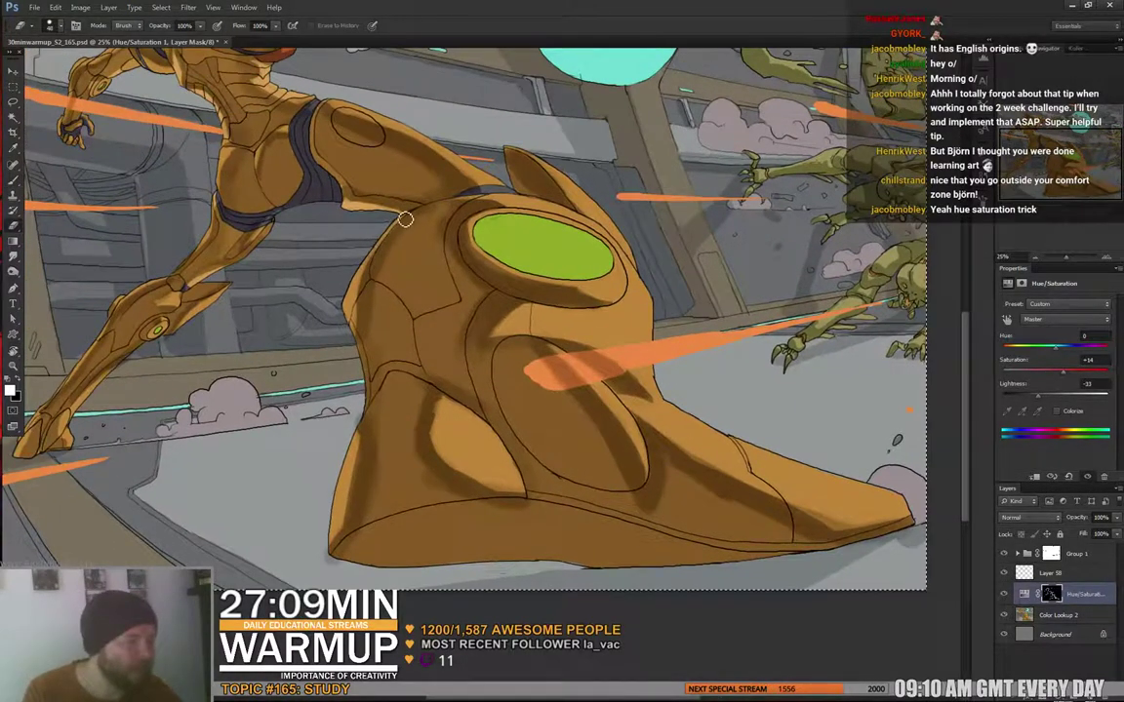
- Darken the rear side of the foreground armour and add soft shadow around the rear leg's knee guard
key("b")
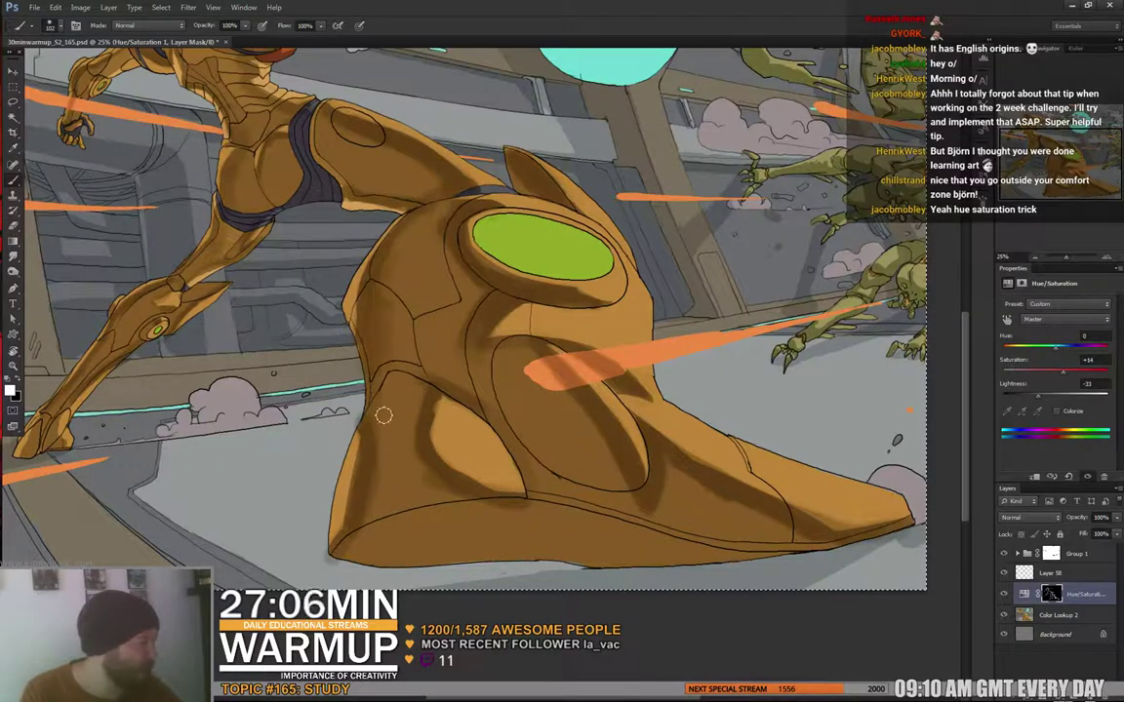
left_click_drag(327, 259, 386, 315)
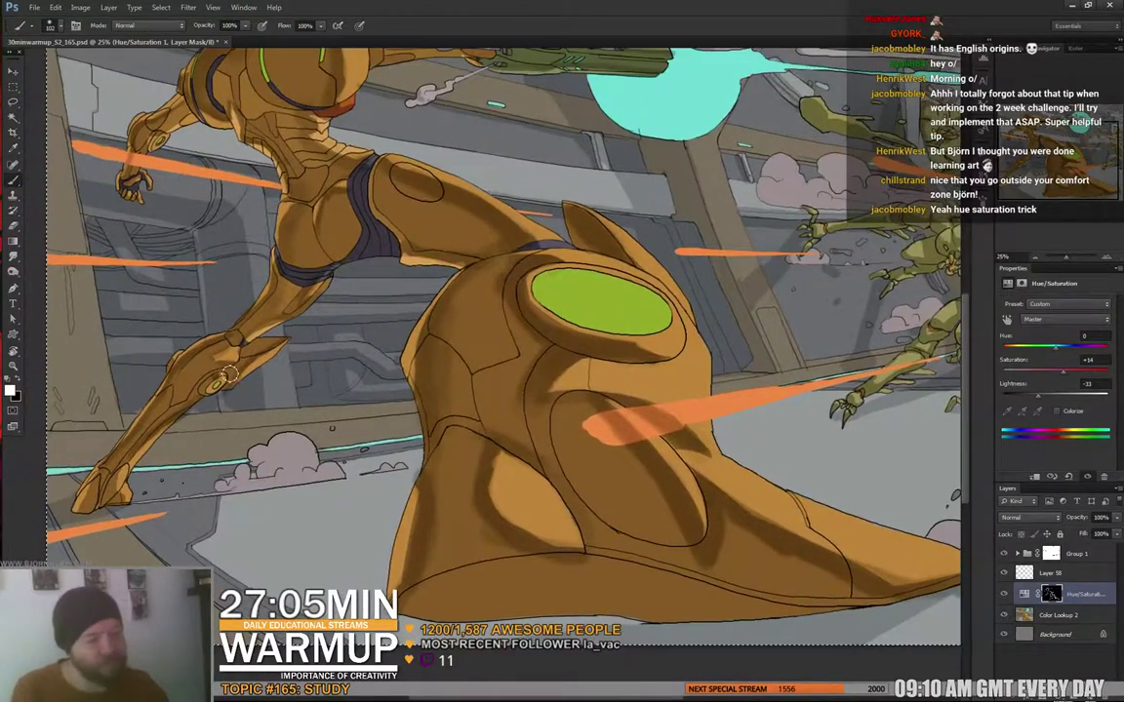
left_click_drag(206, 349, 275, 277)
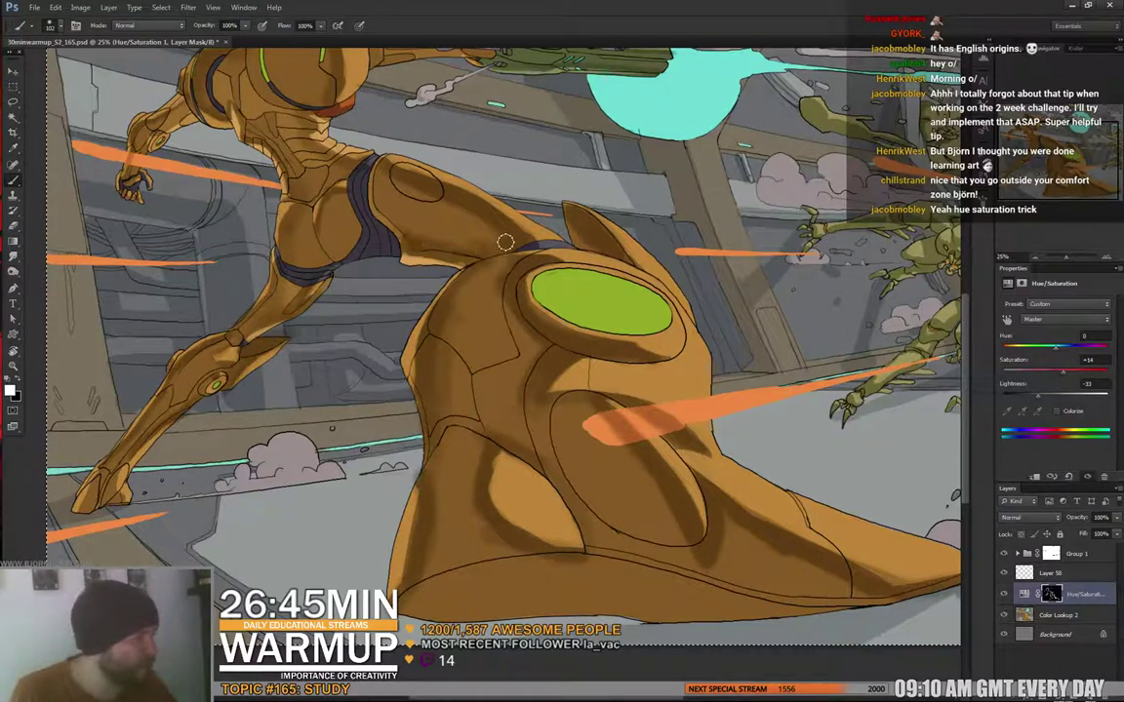
- Switch to the Smudge tool, enlarge it, and soften the mask's shadow edges across the foreground leg armour
right_click(457, 208)
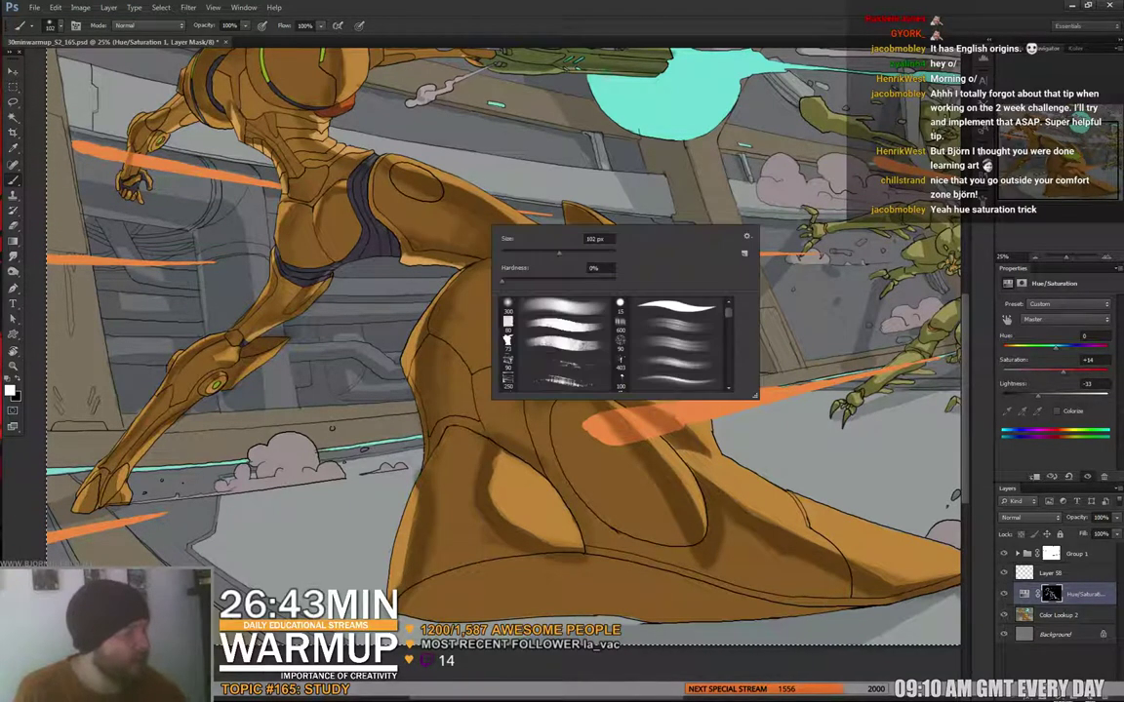
key("Escape")
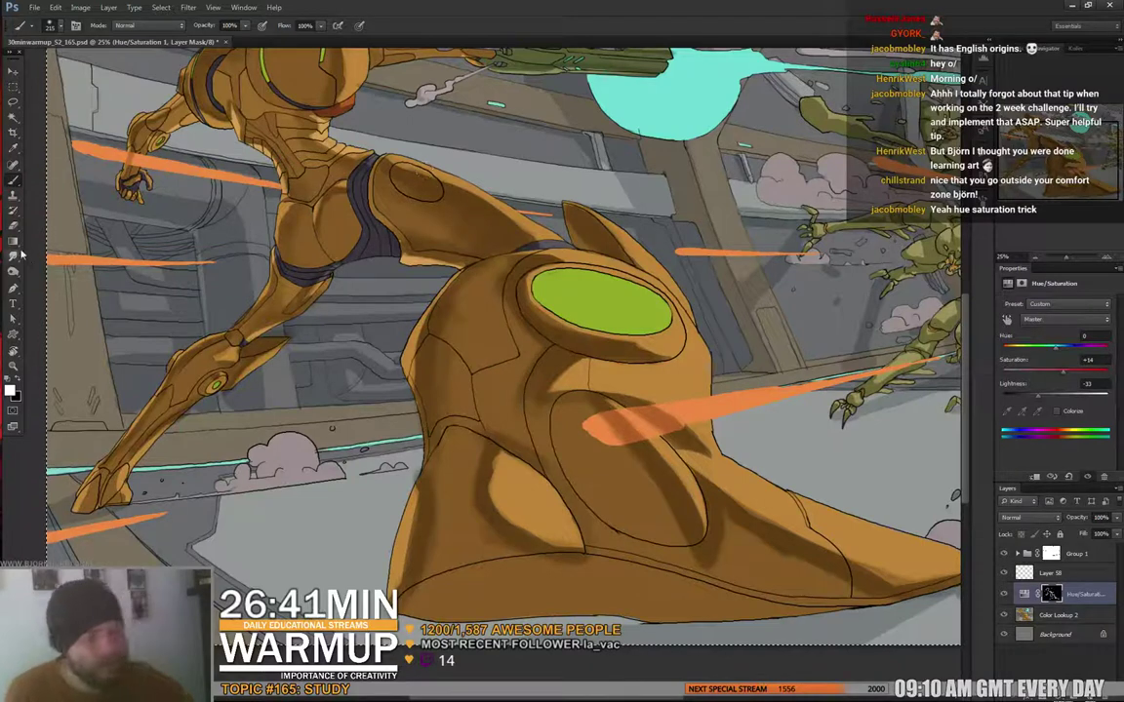
left_click(15, 254)
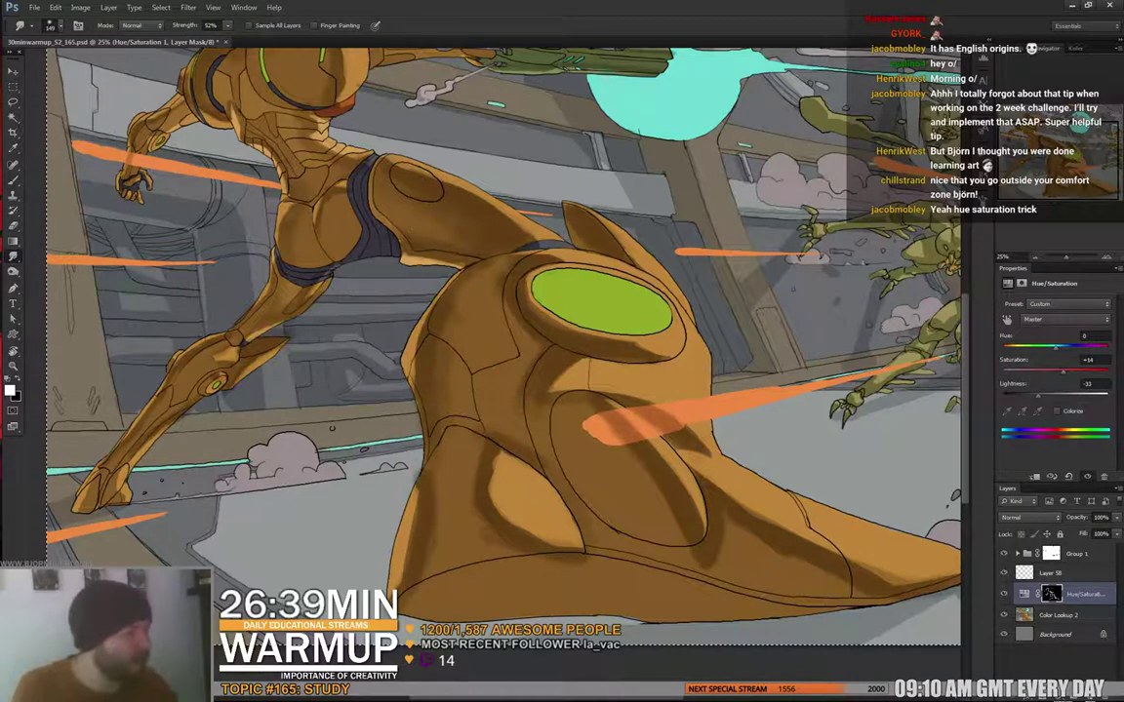
right_click(452, 212)
left_click(495, 243)
key("Return")
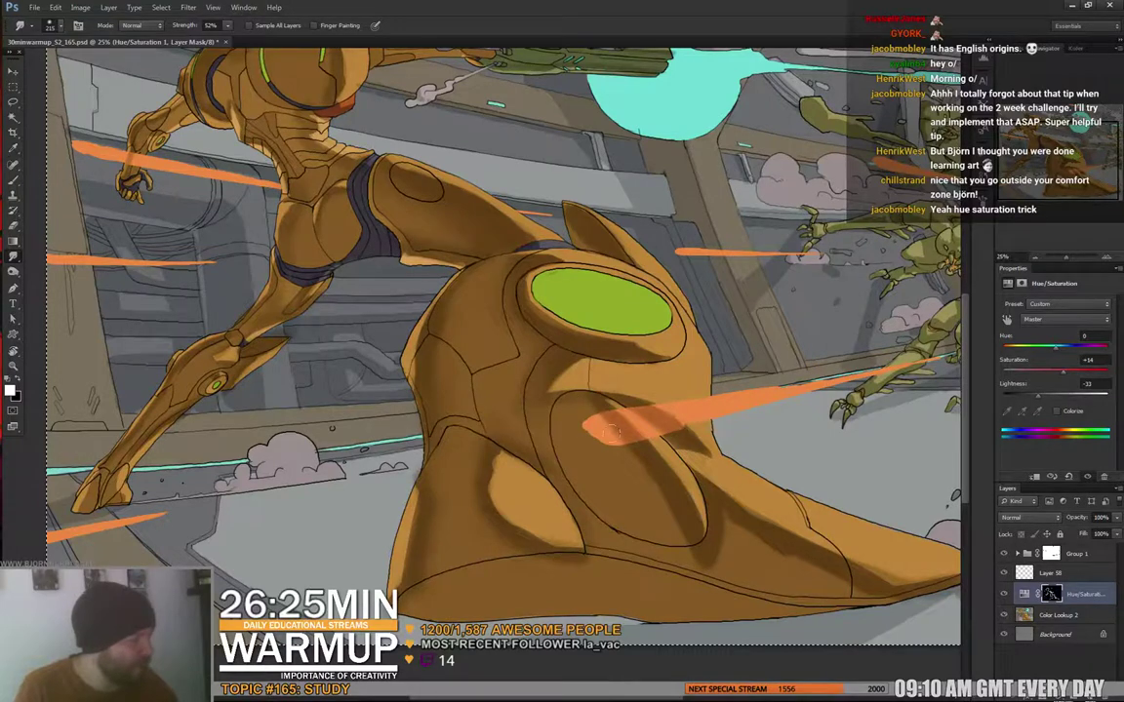
left_click_drag(681, 475, 550, 382)
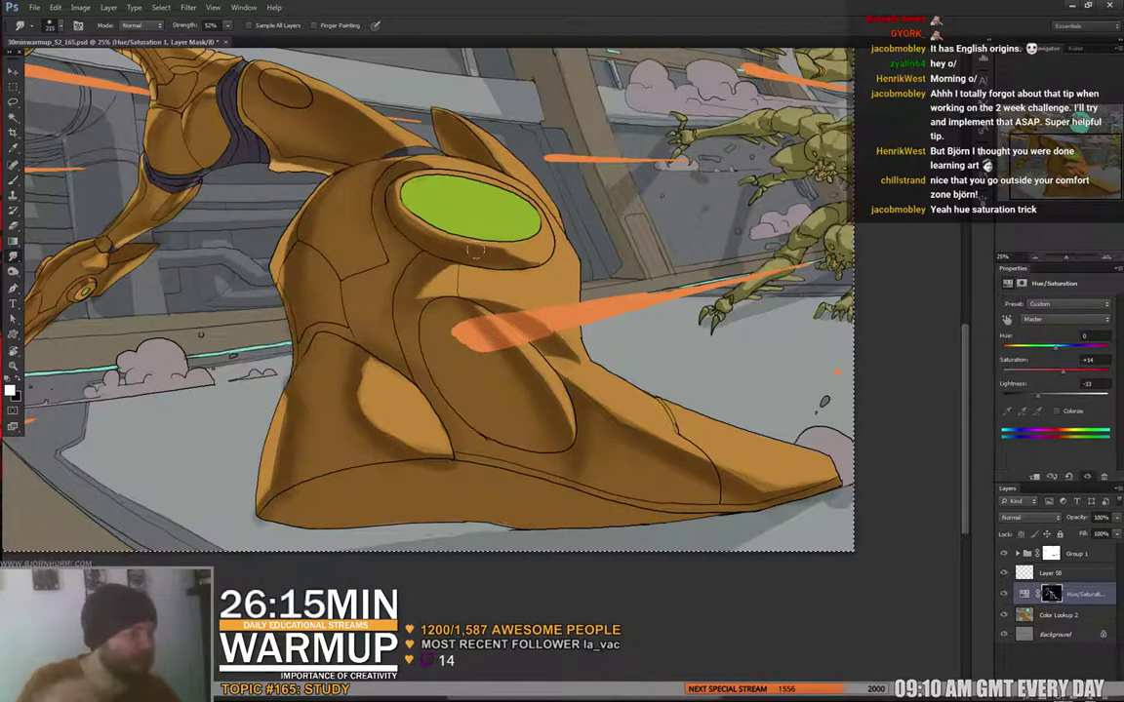
left_click_drag(489, 142, 528, 228)
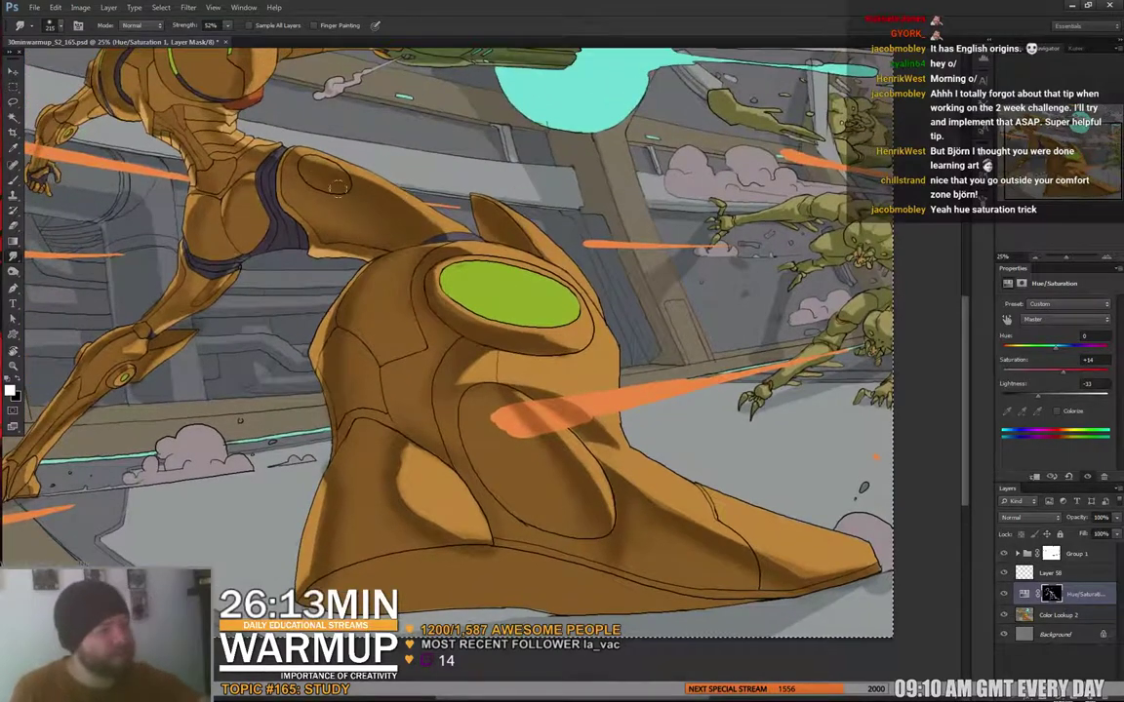
- Return to the Brush at 61 px and refine the shading on the figure's rounded back armour with white and black
key("b")
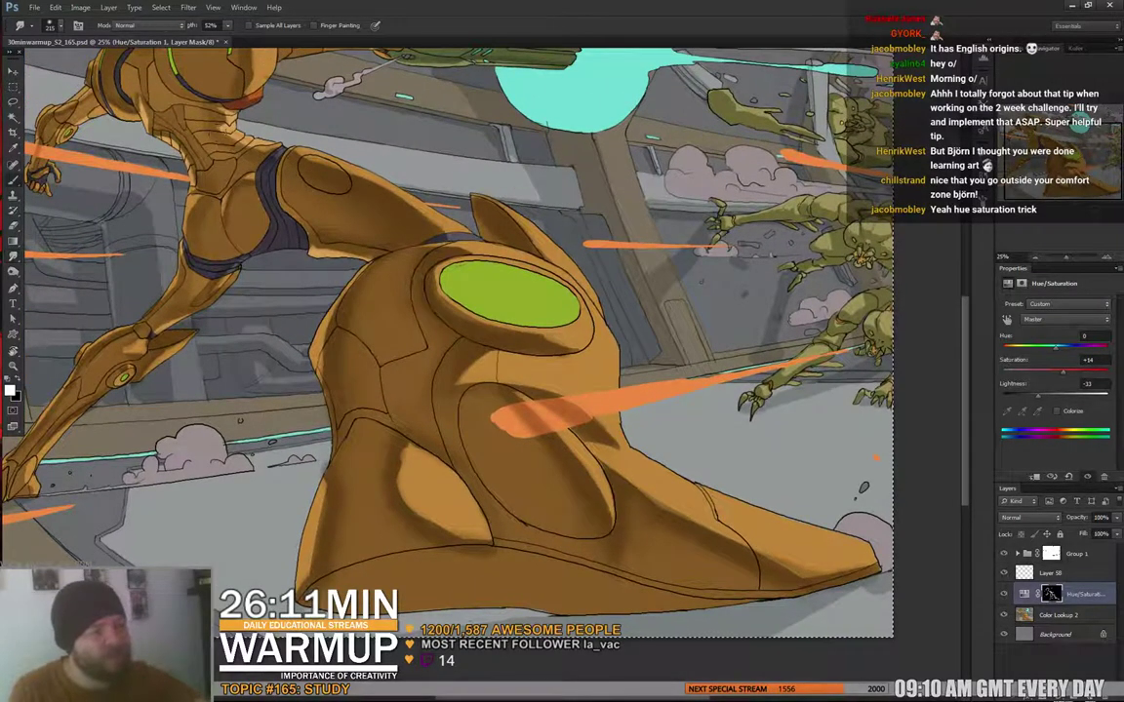
key("ctrl+d")
left_click_drag(396, 50, 494, 280)
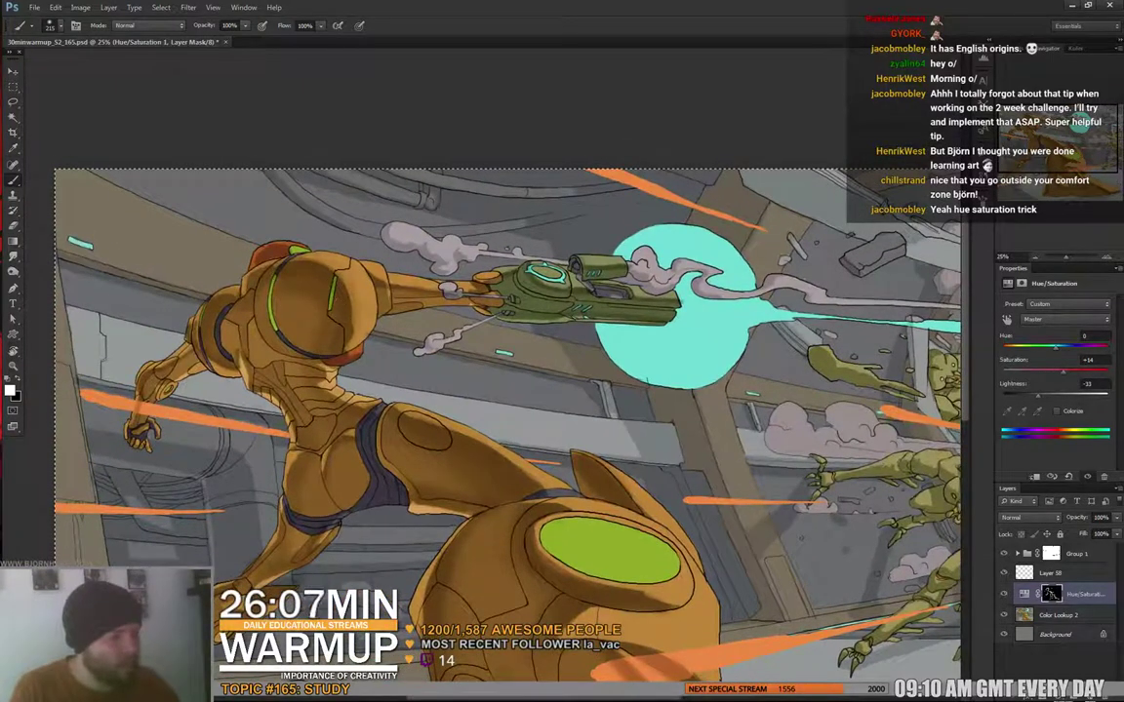
right_click(359, 281)
left_click(415, 300)
left_click(338, 299)
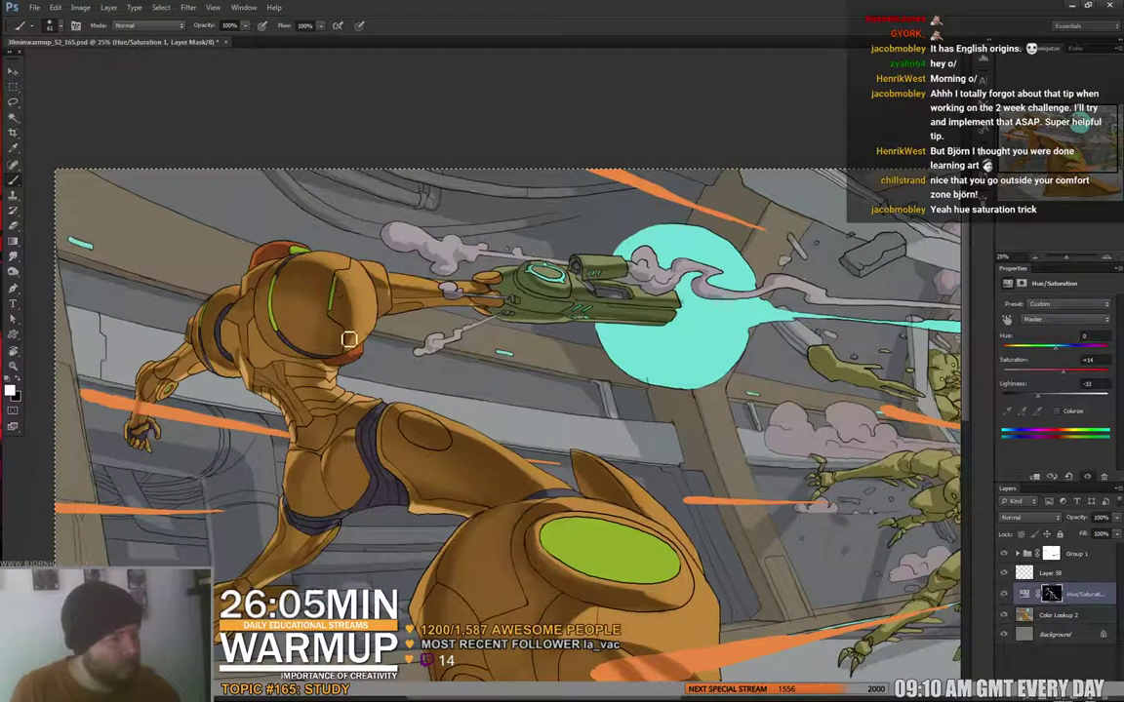
key("x")
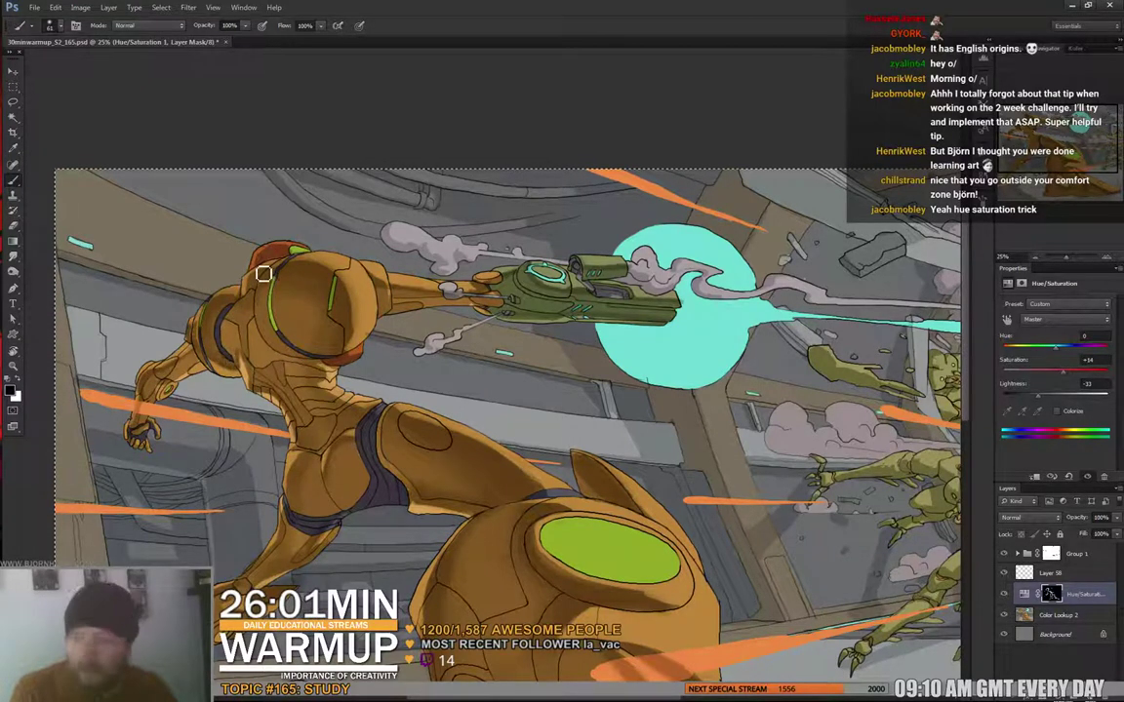
left_click_drag(483, 438, 498, 383)
- Set the brush size to 30 px and paint soft shadows on the rear foot and lower leg
left_click_drag(408, 436, 504, 303)
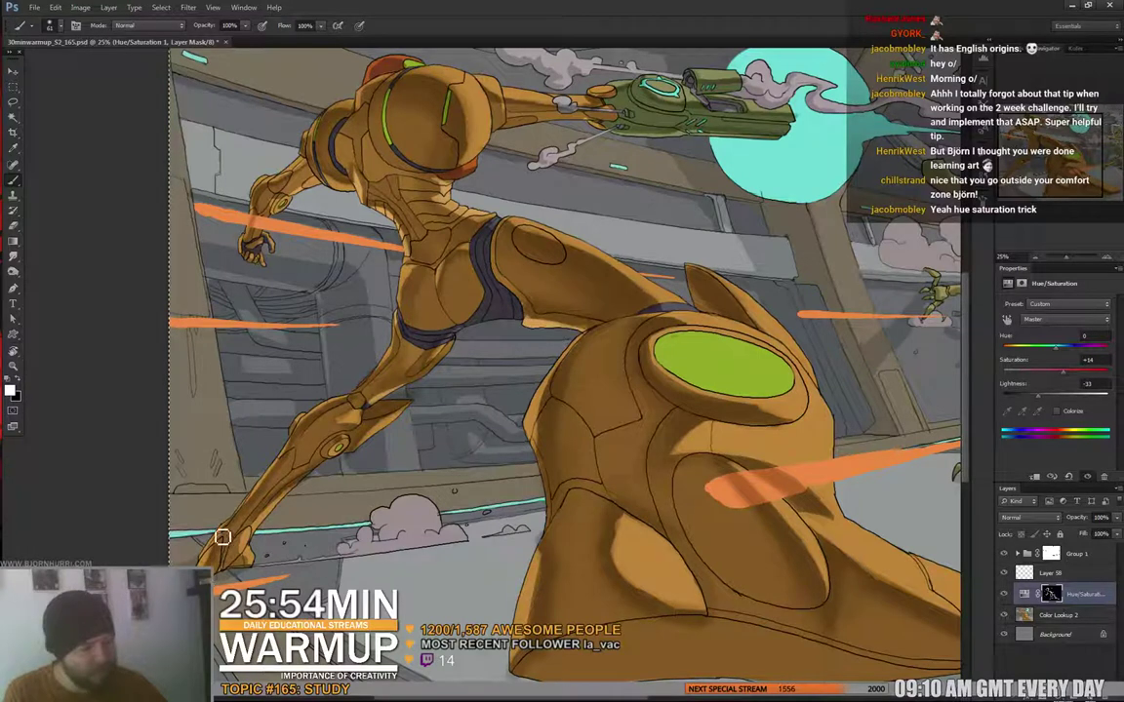
right_click(220, 535)
type("30")
key("Return")
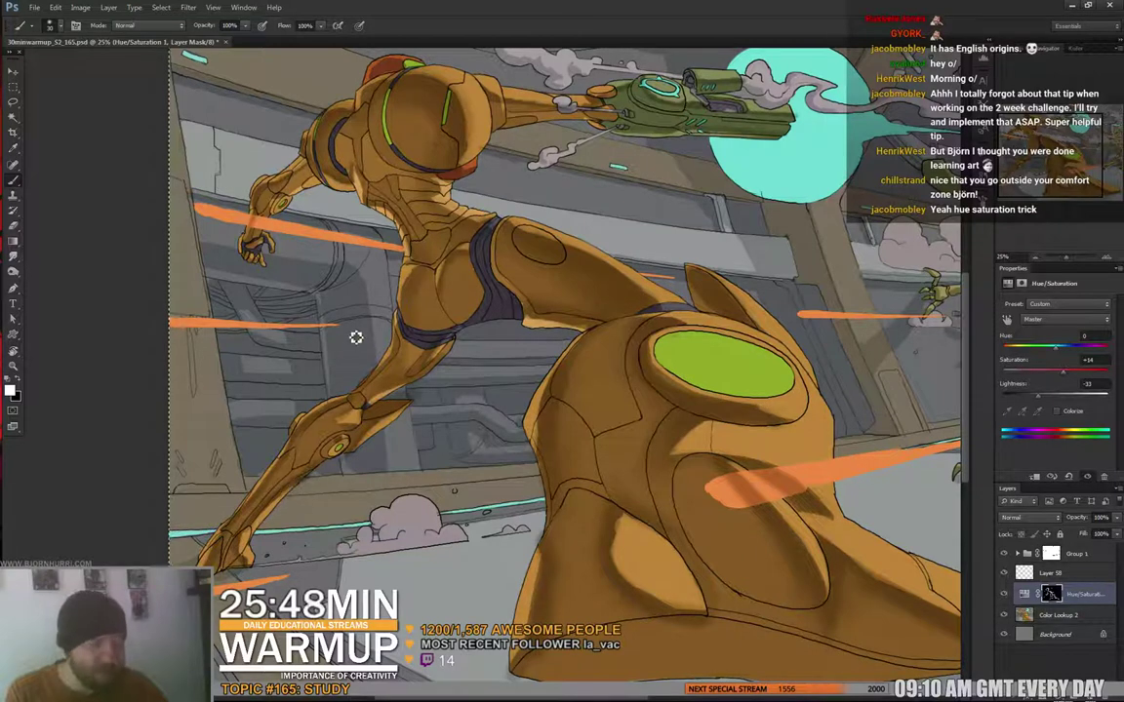
- Bring up the League of Legends Graves splash art and examine how its metal gun and figure are lit, then return to the illustration
key("ctrl+Tab")
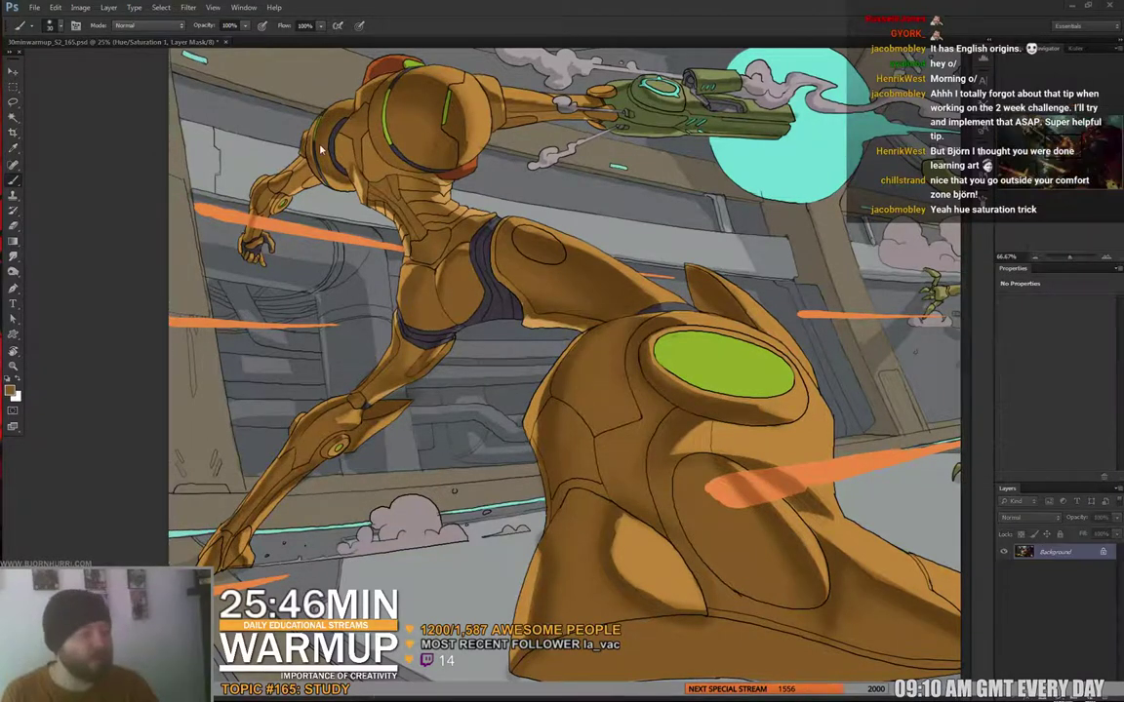
left_click_drag(320, 149, 322, 147)
left_click_drag(723, 476, 964, 633)
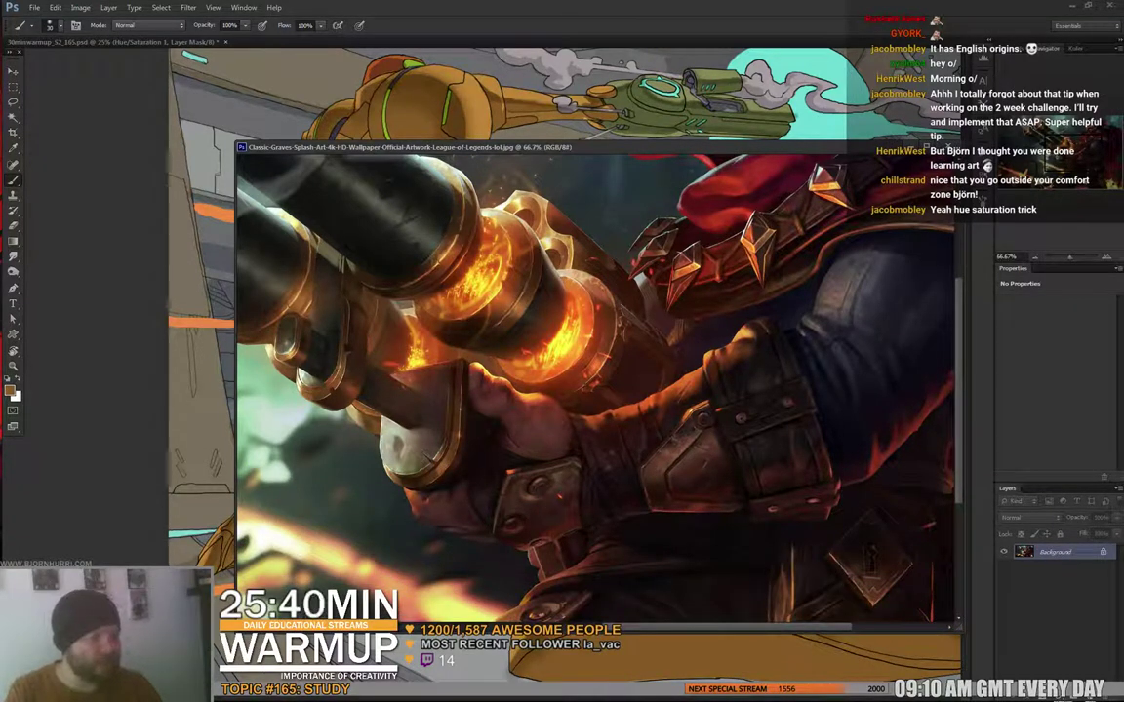
left_click_drag(390, 283, 564, 499)
scroll(595, 386, "up", 5)
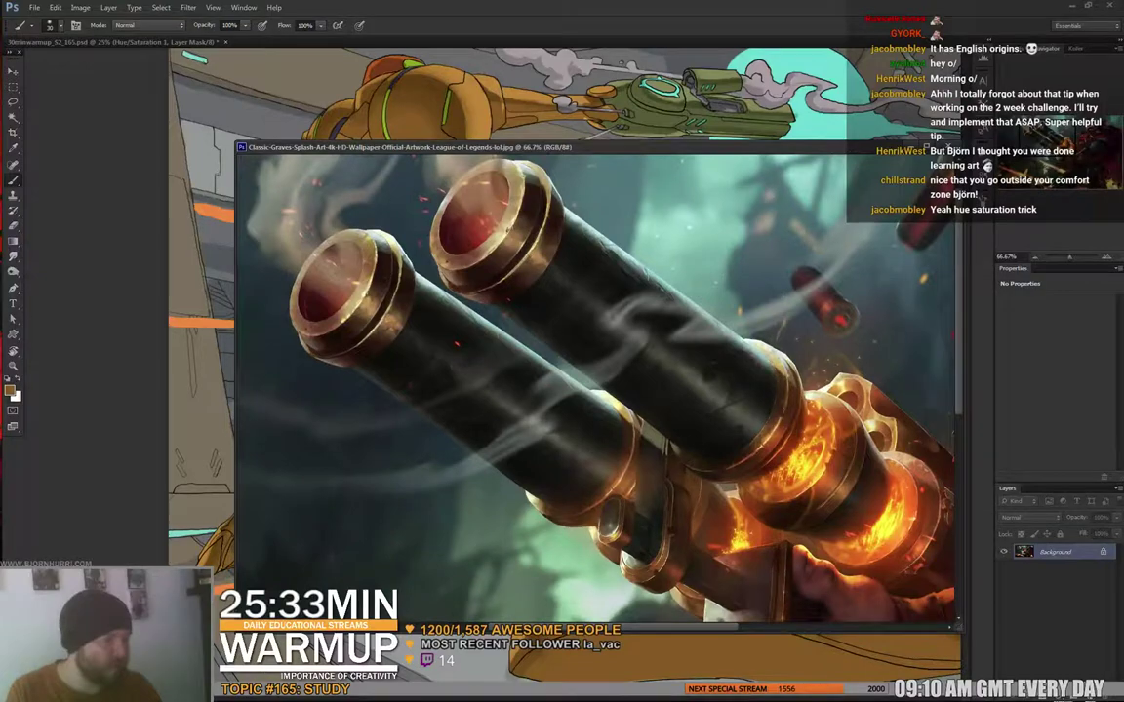
left_click_drag(741, 380, 459, 432)
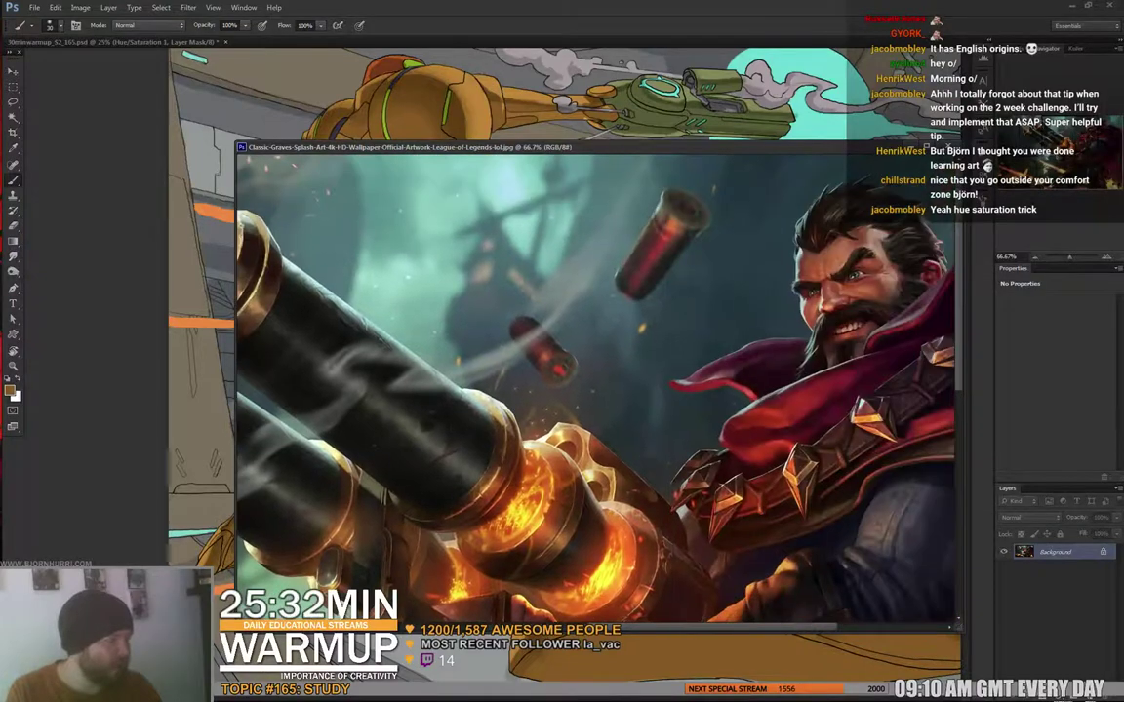
left_click(906, 146)
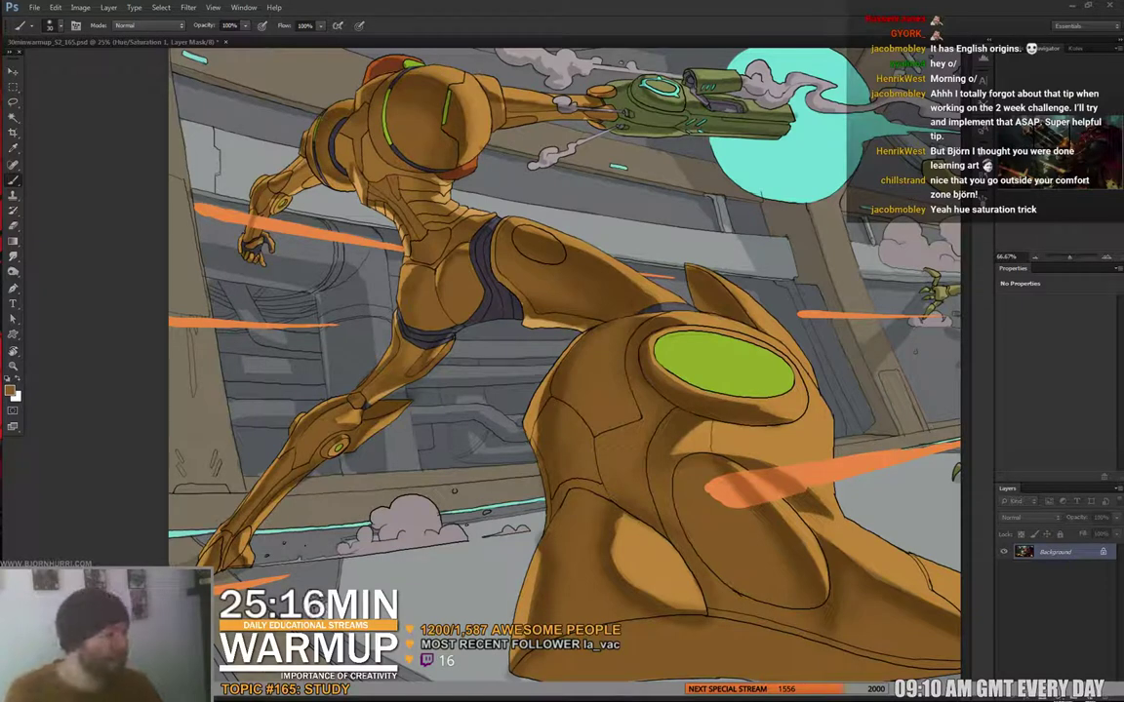
left_click(808, 645)
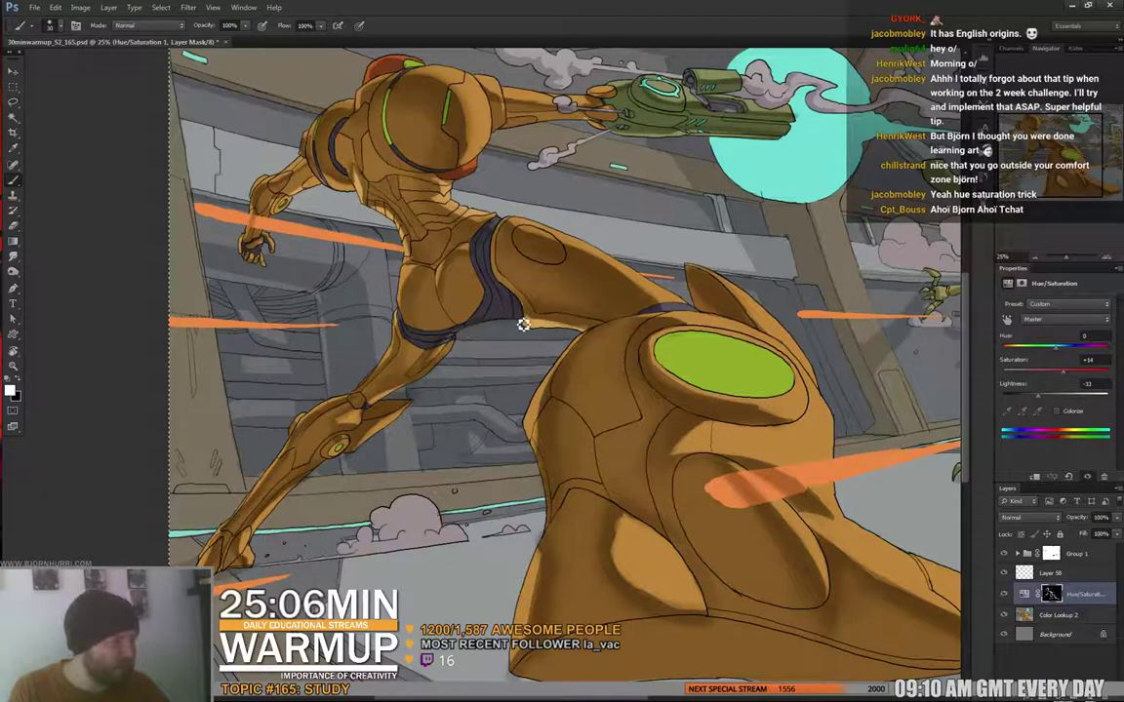
- Enlarge the soft brush and add shadow to the figure's hip and upper rear thigh
right_click(470, 289)
left_click(489, 386)
left_click_drag(446, 300, 469, 324)
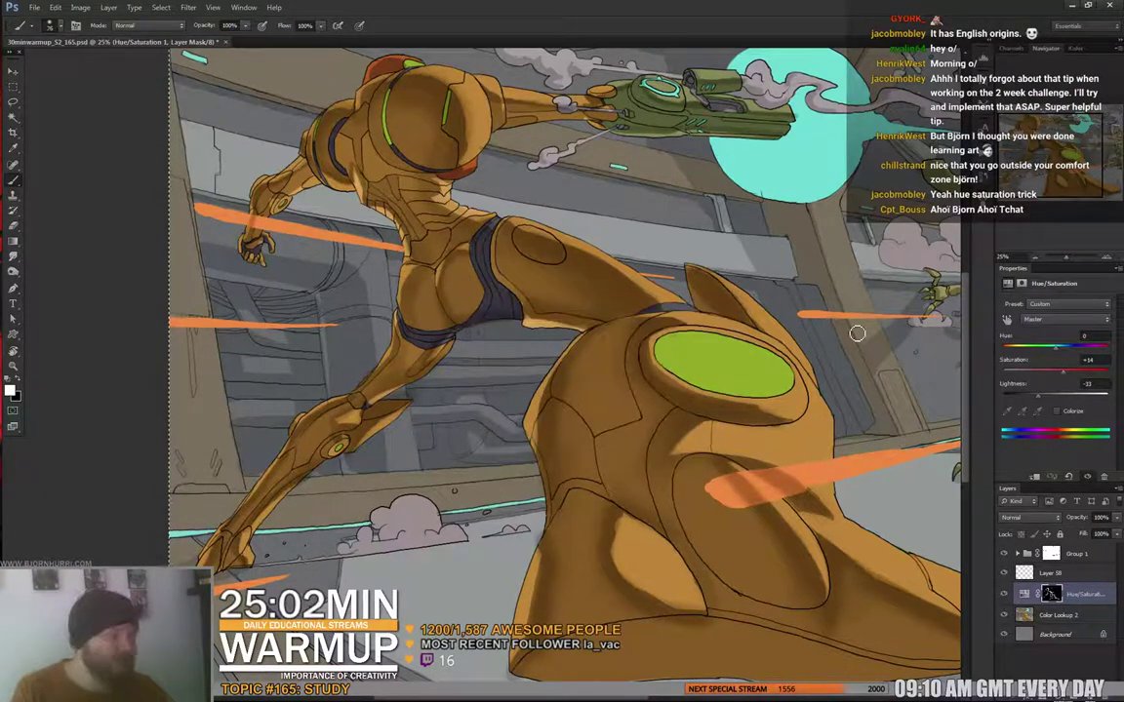
- Hide the line art in Group 1 and add a Brightness/Contrast adjustment layer with contrast 39 and Luminosity blending
left_click(1004, 553)
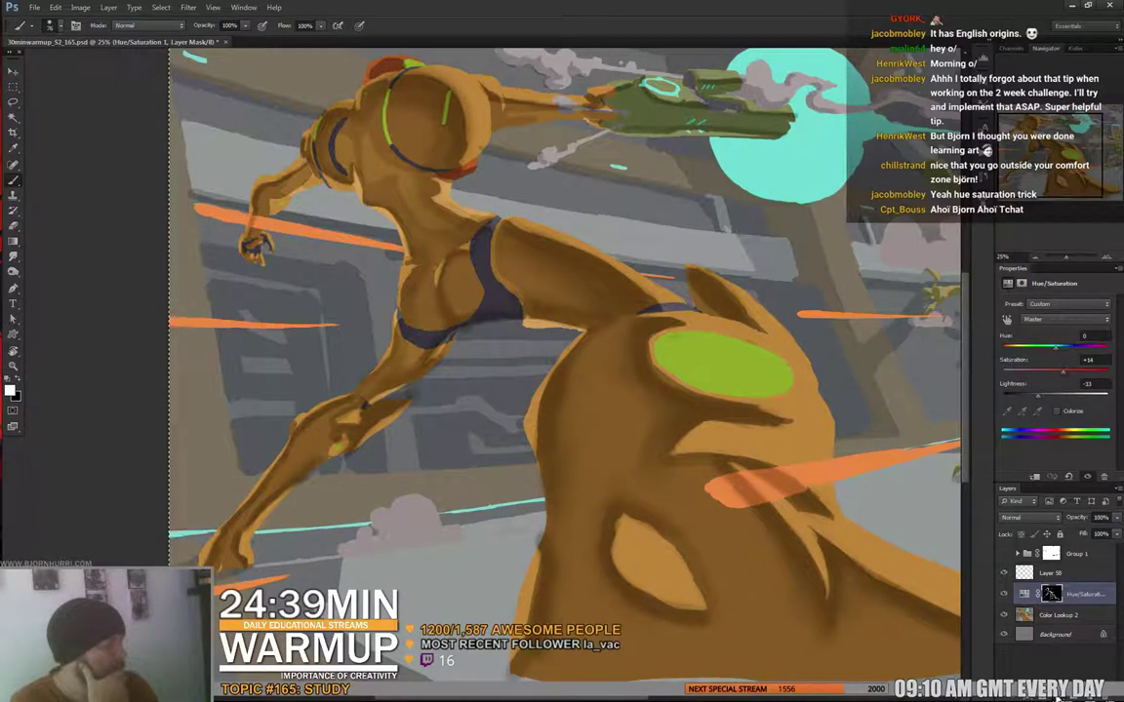
left_click(1052, 476)
left_click(1041, 482)
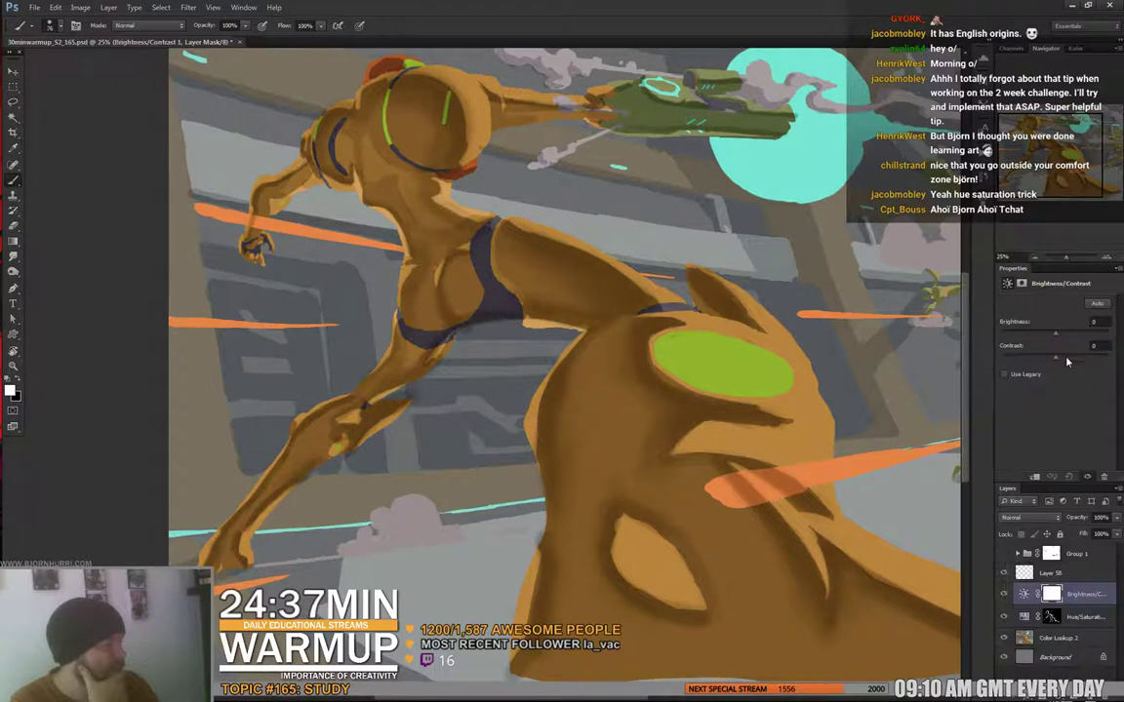
left_click_drag(1067, 361, 1076, 363)
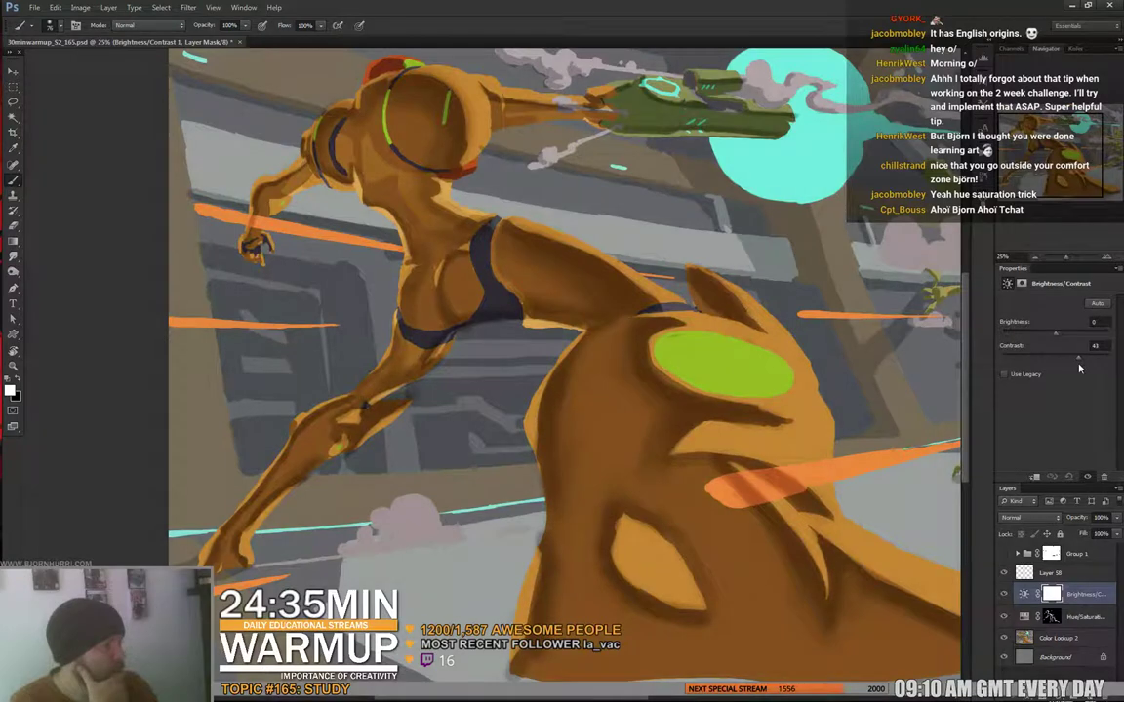
left_click(1024, 518)
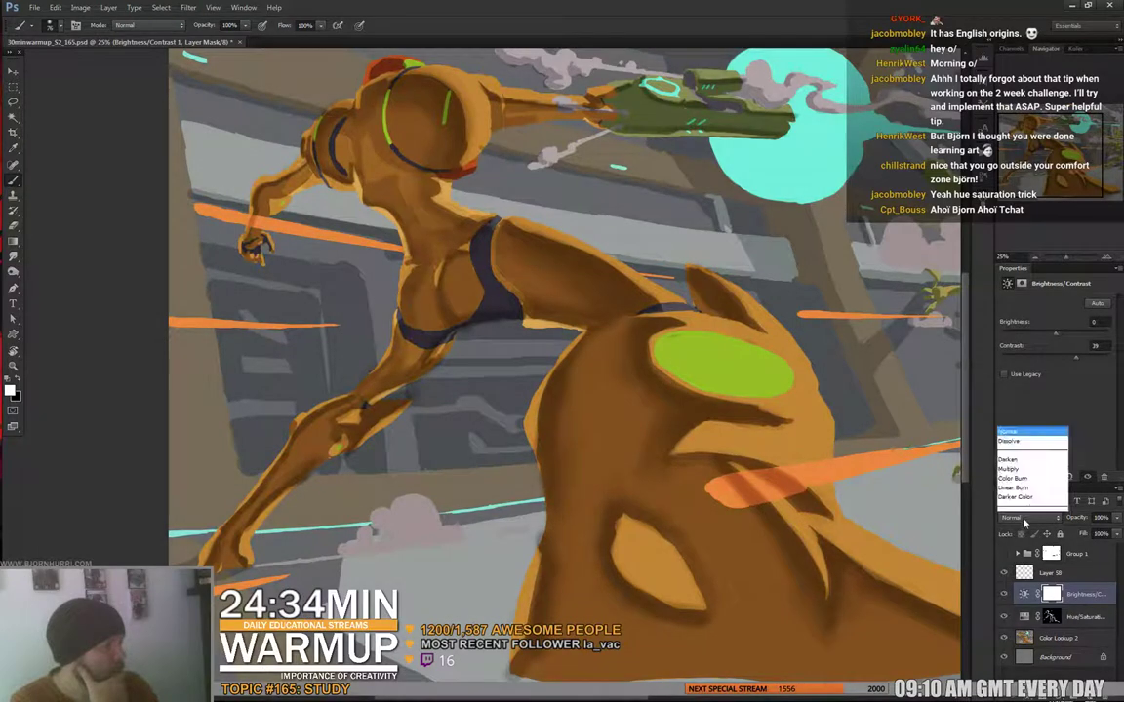
left_click(1018, 517)
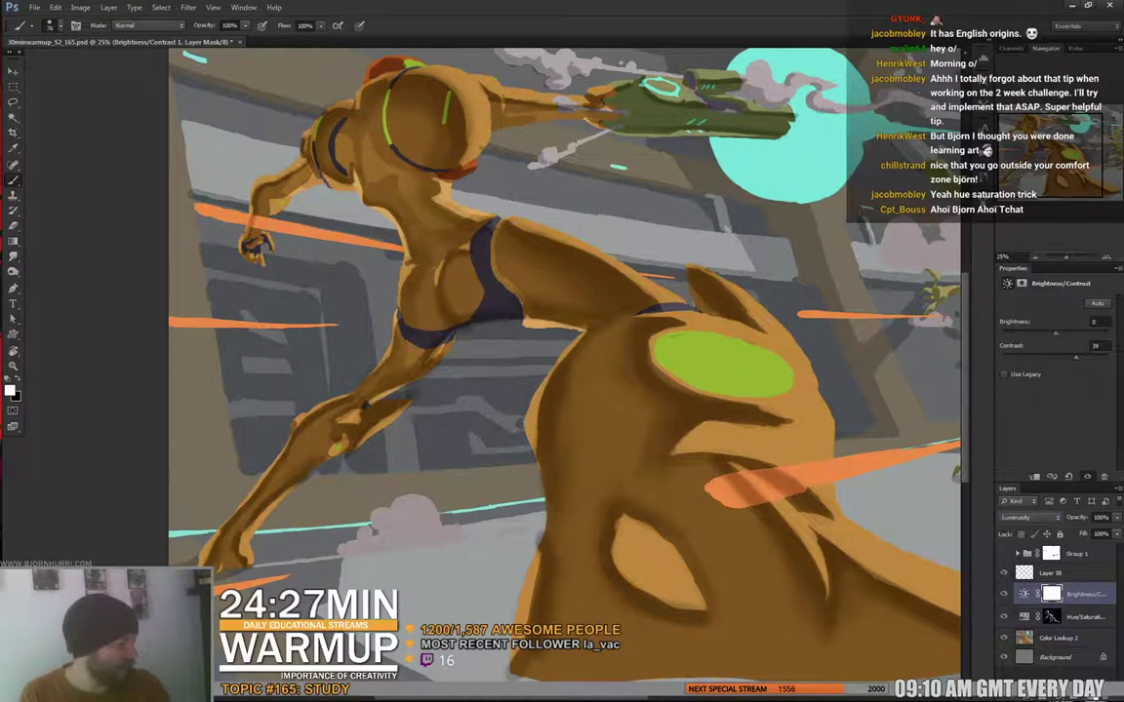
- Add an empty layer above the Brightness/Contrast adjustment and show the Group 1 line art again
key("ctrl+shift+alt+n")
left_click(1004, 553)
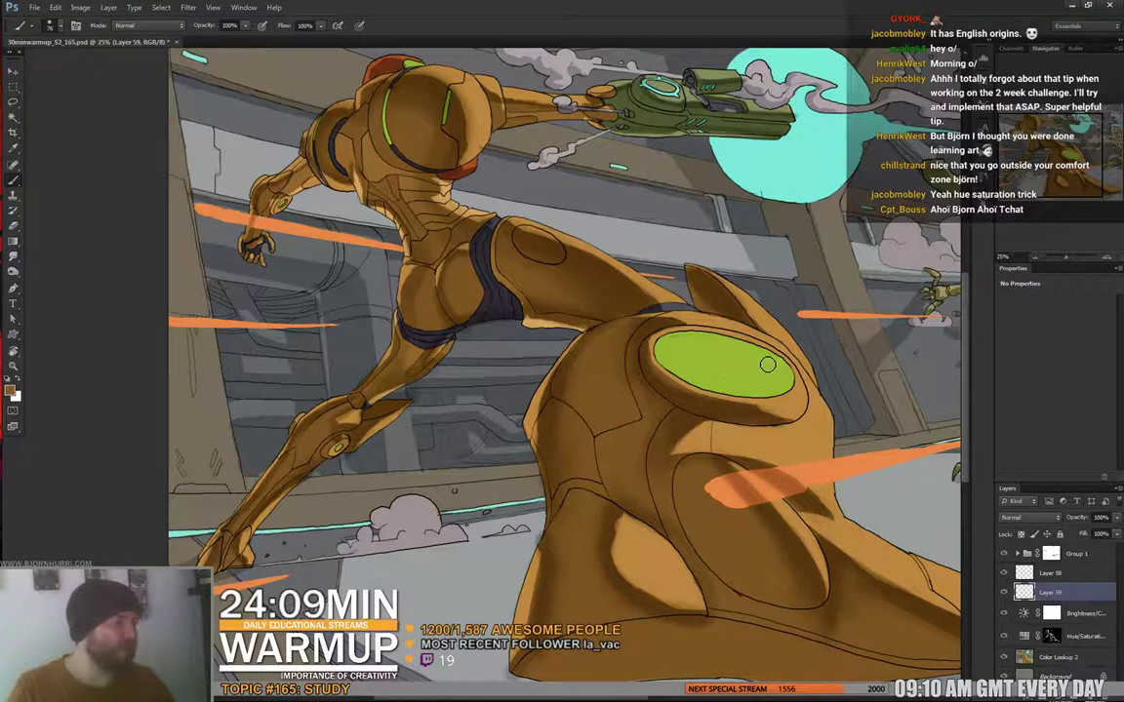
- Switch to the 300 px soft round brush preset with 0% hardness for painting on the empty layer
right_click(688, 367)
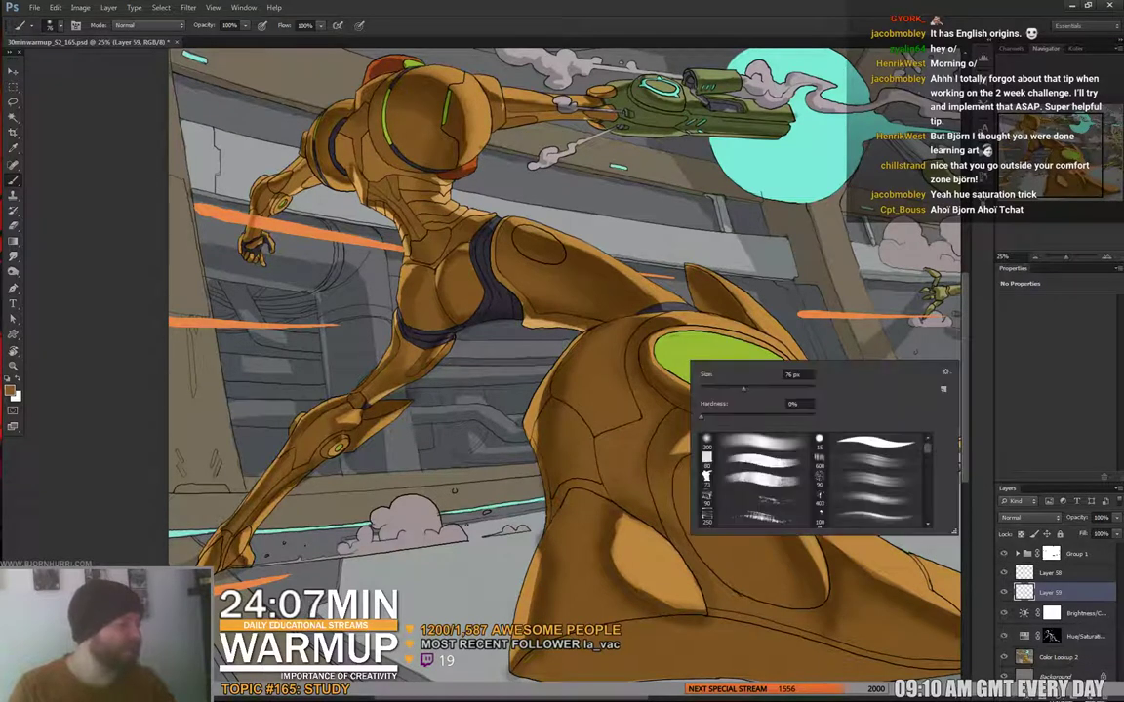
left_click(760, 443)
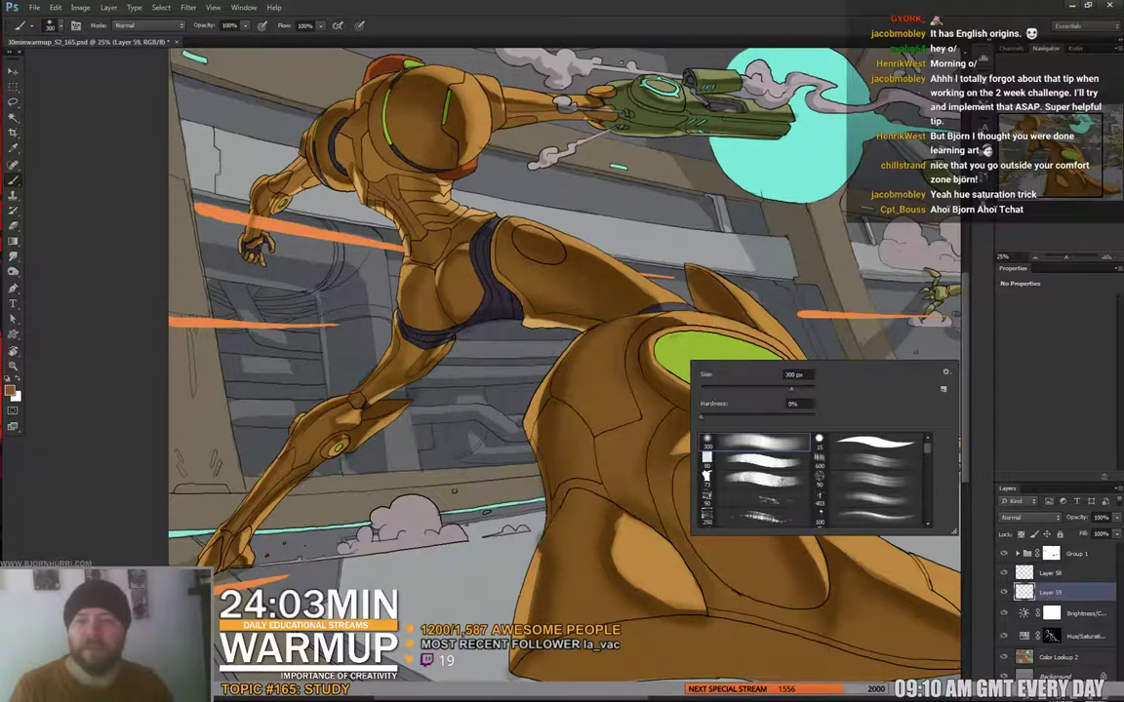
left_click(657, 391)
mouse_move(657, 391)
left_mouse_down()
mouse_move(594, 394)
mouse_move(531, 335)
left_mouse_up()
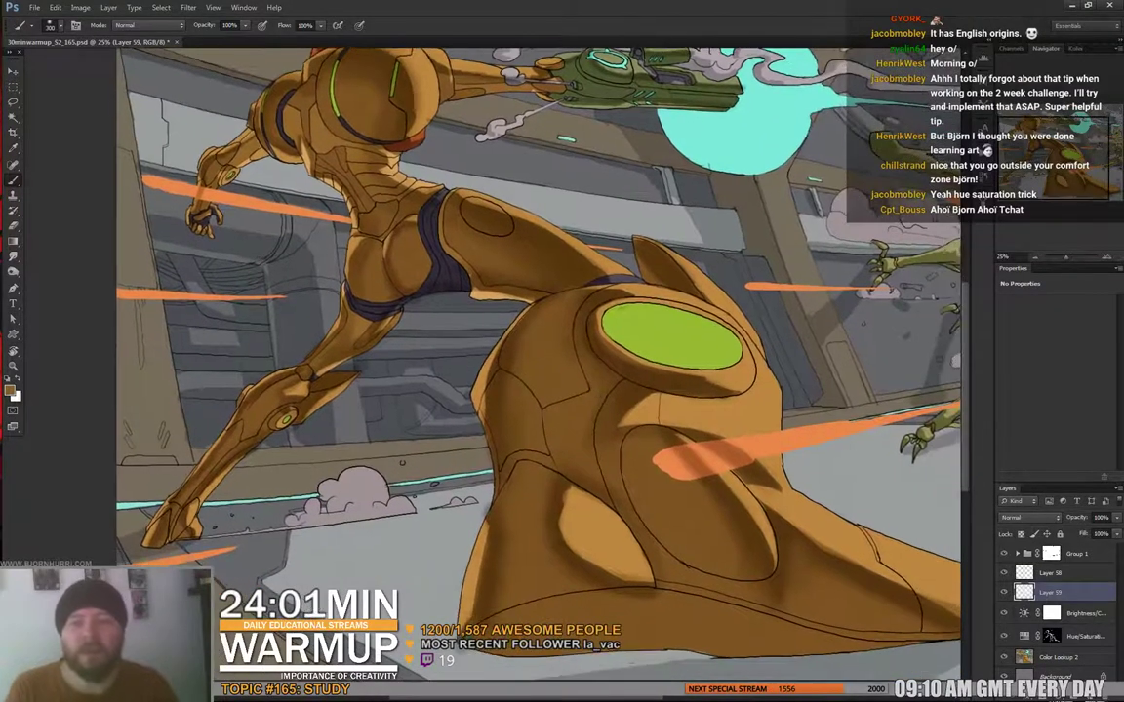
- Bring up the Graves splash art again, examine the fiery glow on its metal gun barrels, and return to the illustration
key("ctrl+Tab")
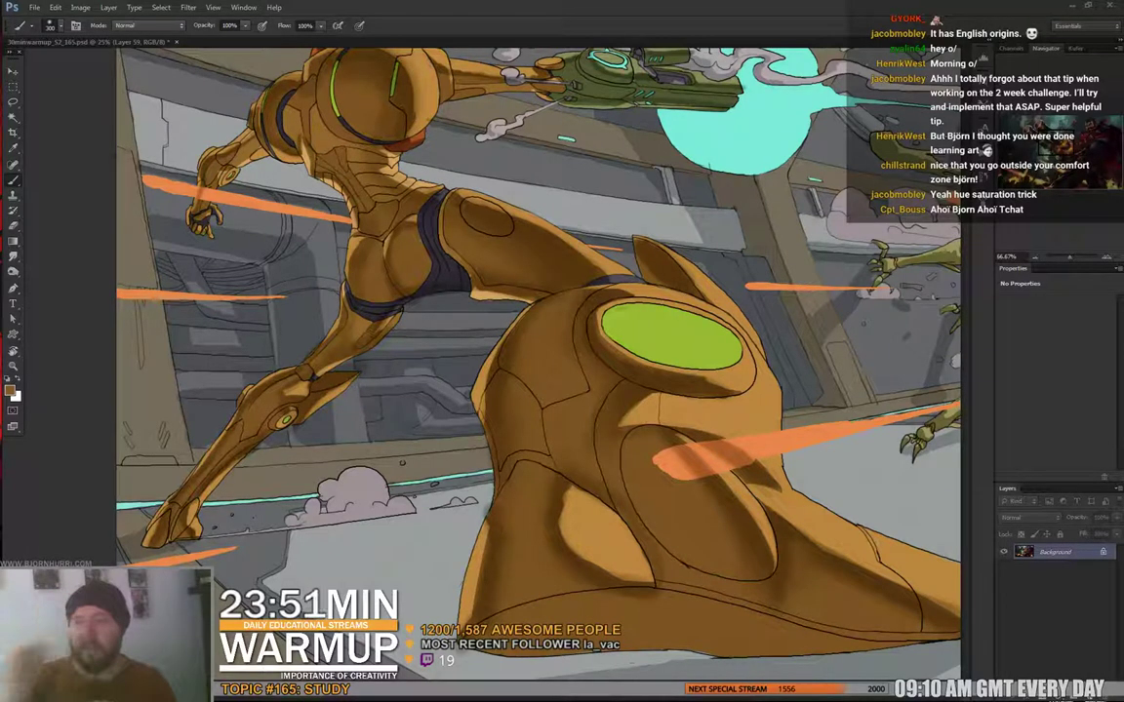
left_click_drag(210, 158, 209, 156)
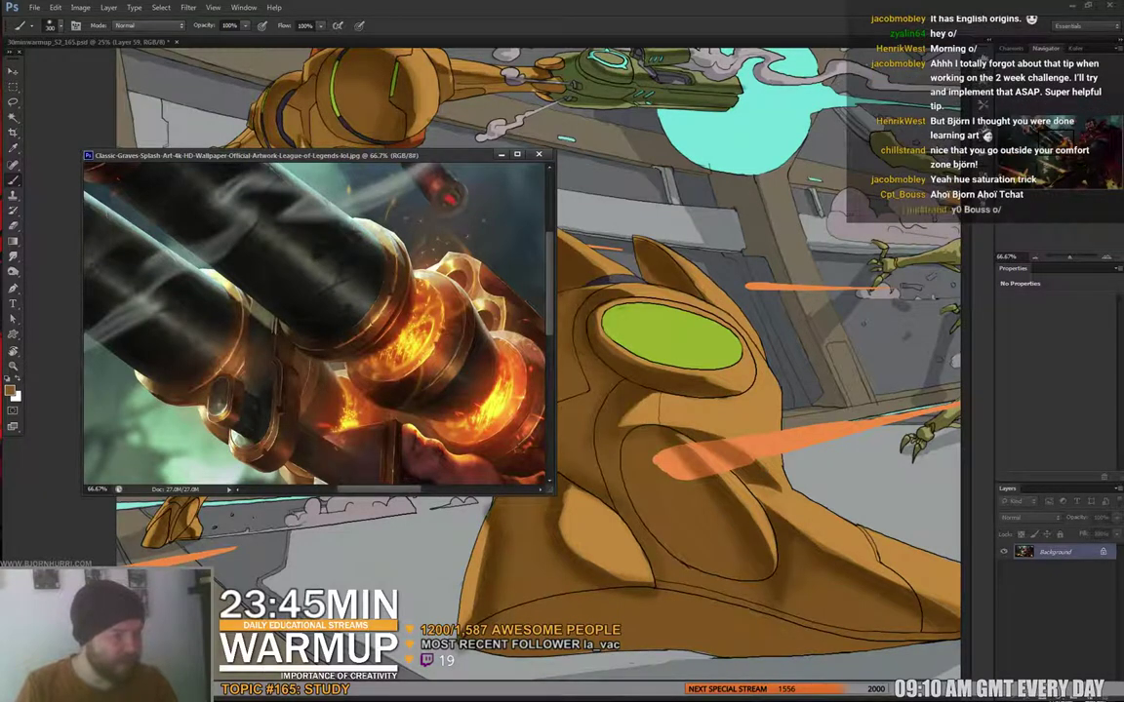
key("ctrl+w")
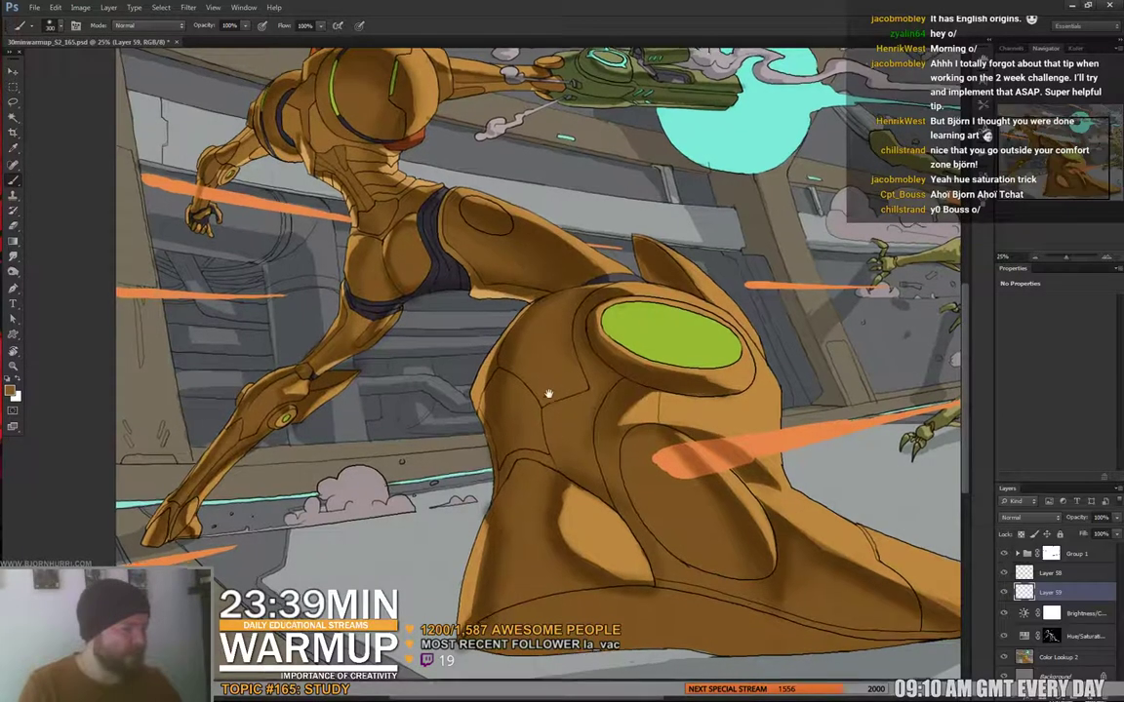
- Add an empty layer above Layer 58 and set the soft brush size to 52 px
left_click_drag(549, 394, 527, 349)
right_click(533, 357)
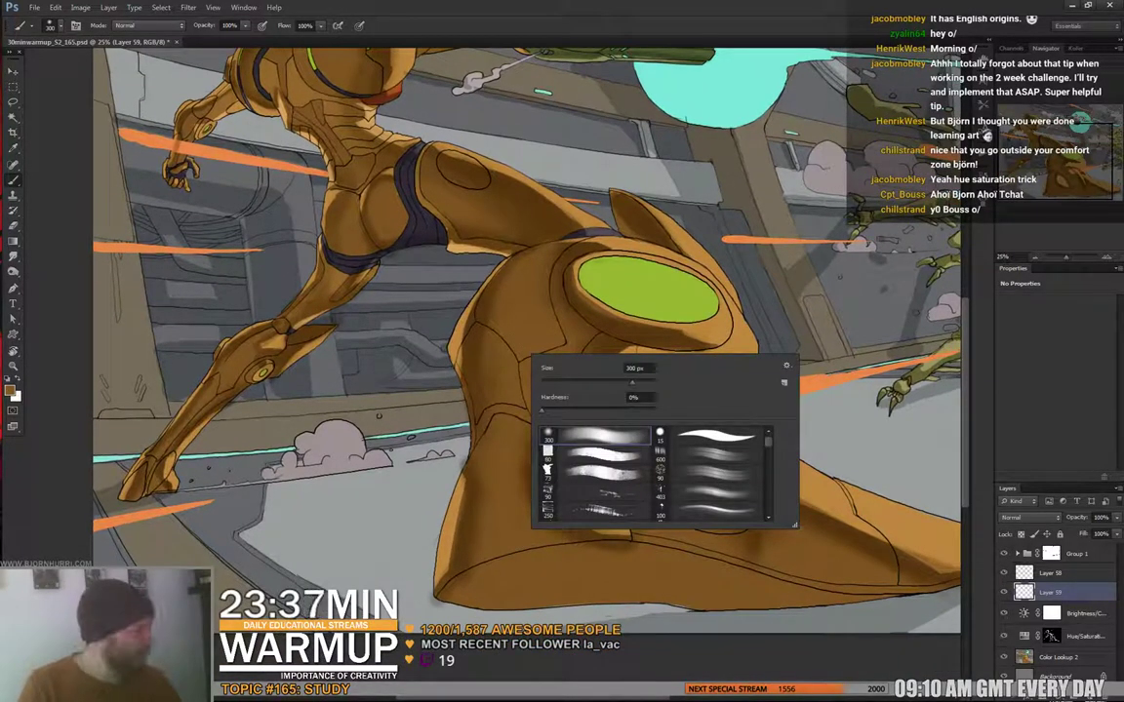
left_click(1054, 574)
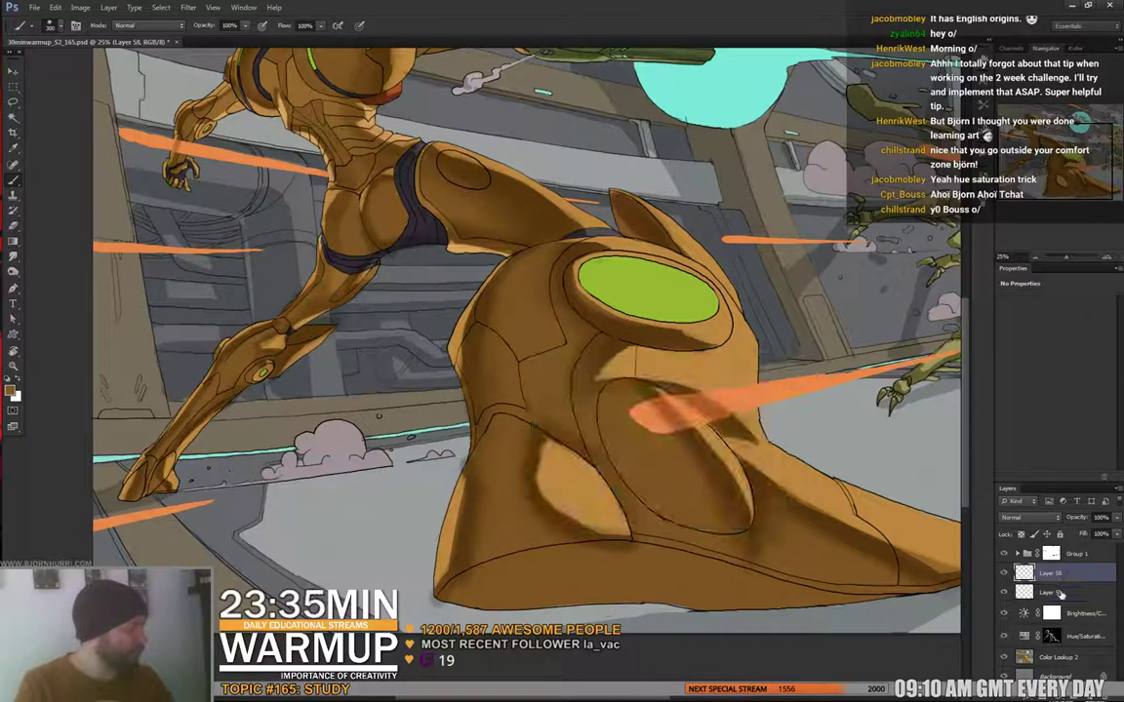
left_click(1091, 688)
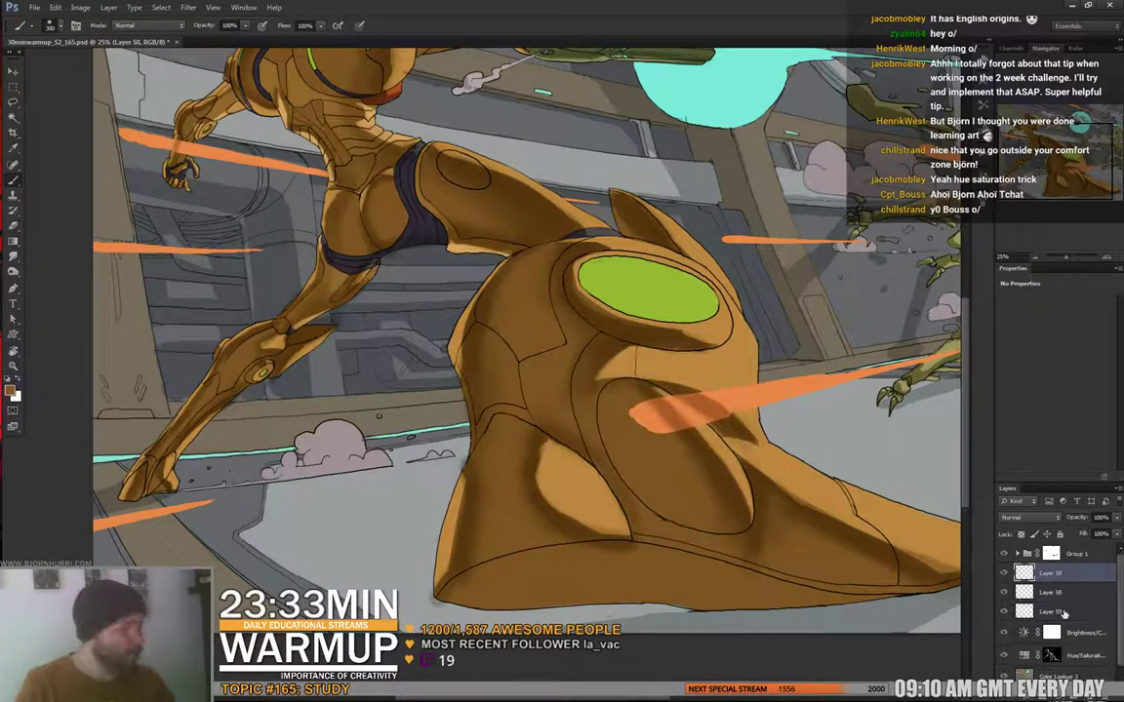
right_click(527, 322)
left_click(583, 417)
key("Return")
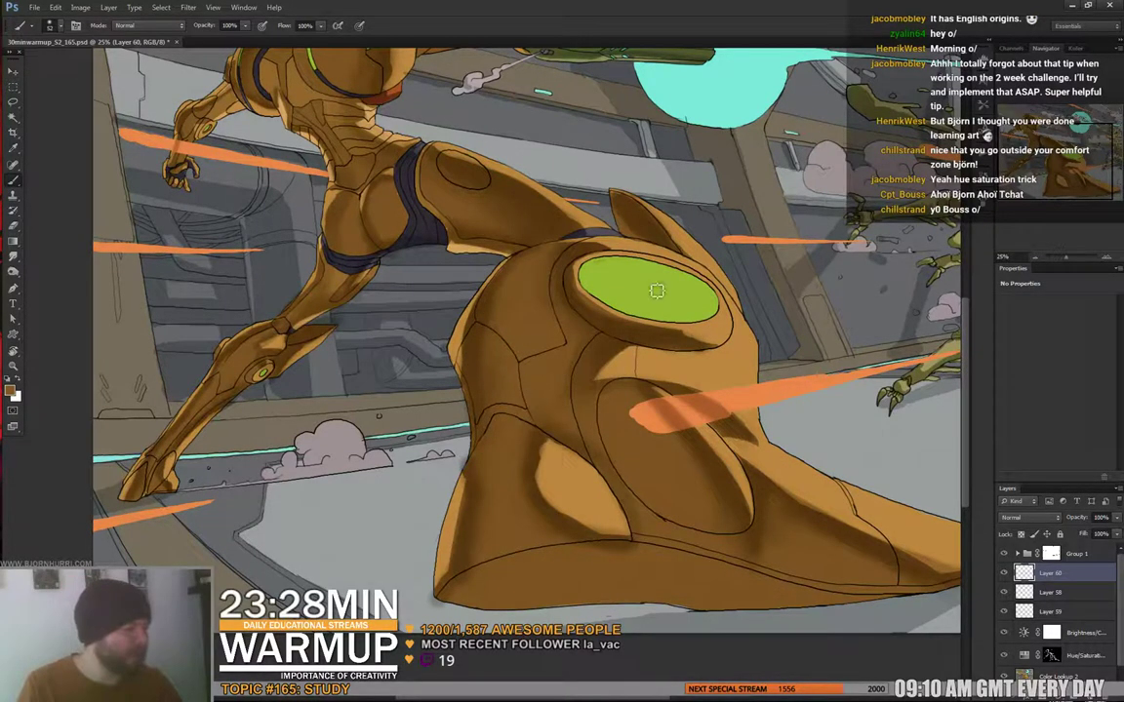
- Set the new layer's blend mode to Color Dodge and sample the orange of a laser streak as the paint colour
left_click_drag(886, 371, 742, 398)
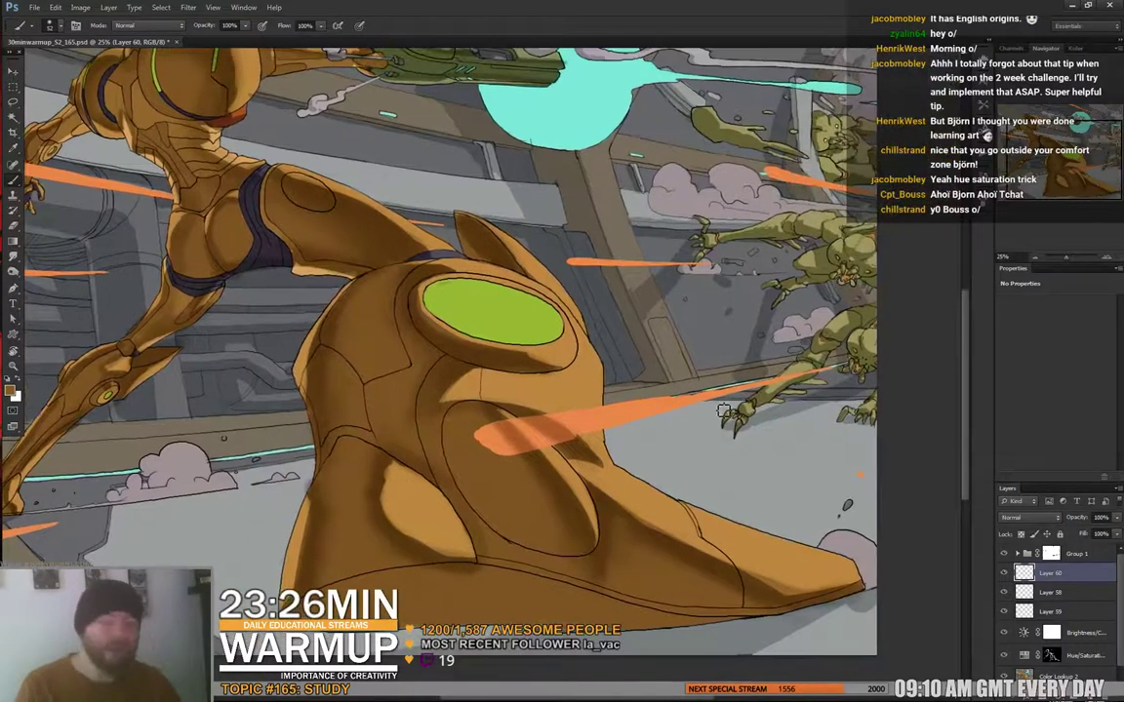
left_click(1029, 517)
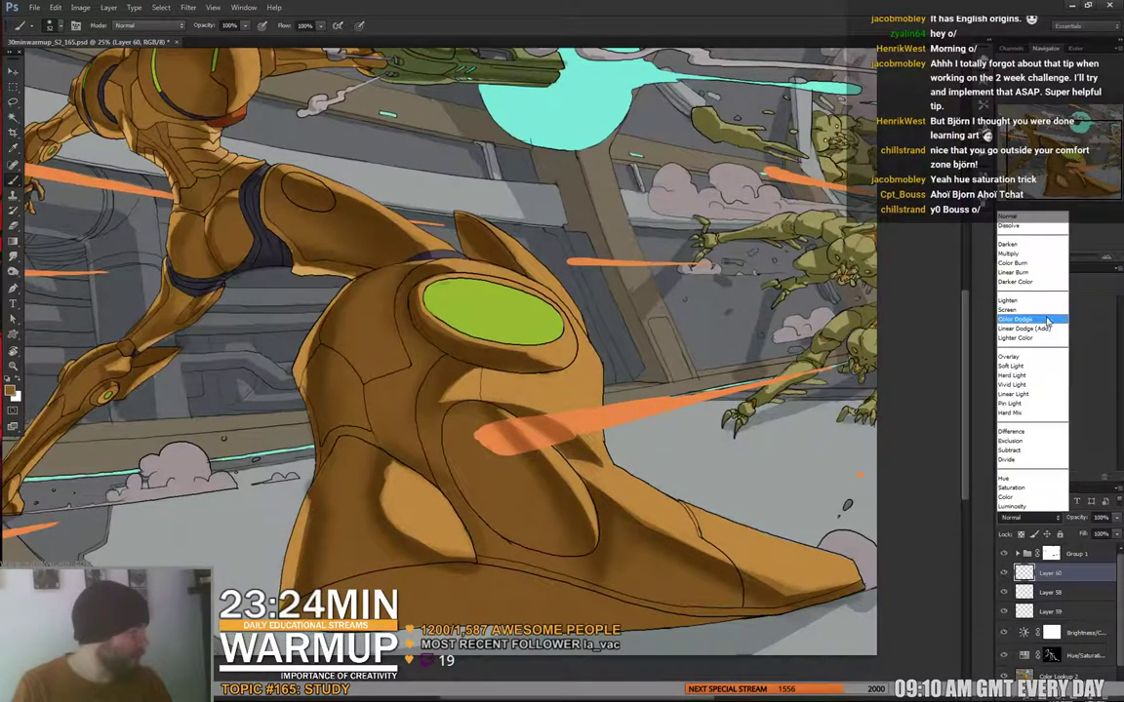
left_click(1040, 324)
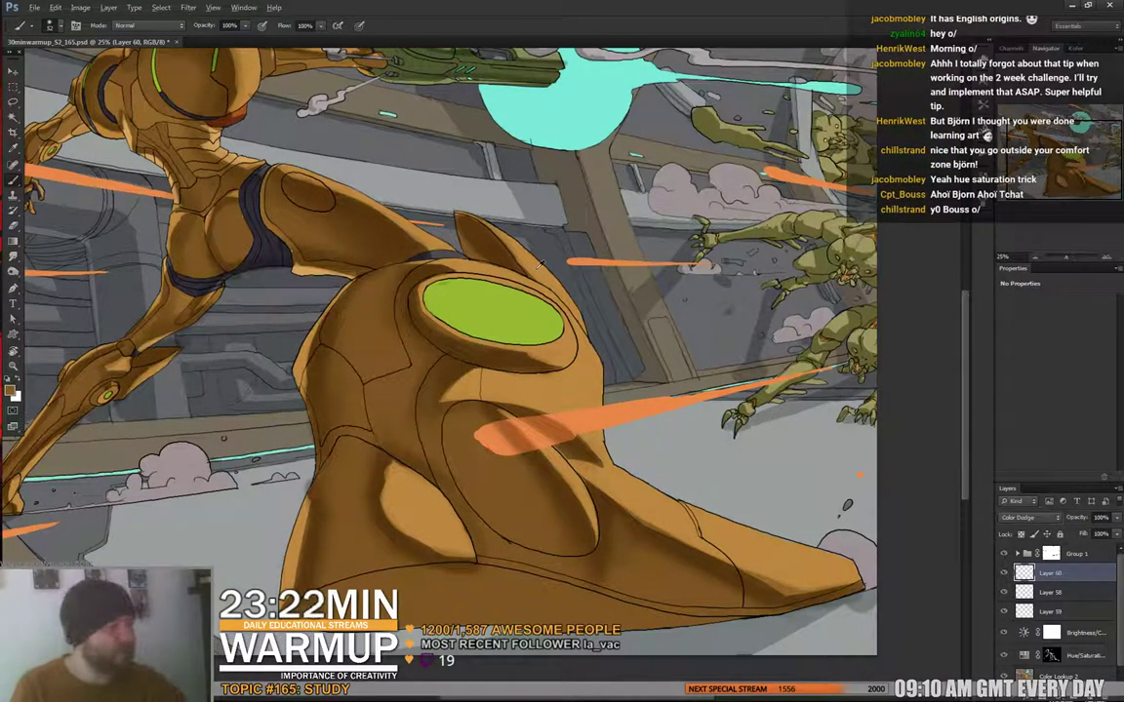
left_click(575, 261, "alt")
- Enlarge the soft brush to 127 px and paint a glowing highlight along the foreground leg armour's outer edge, from knee spike to toe
right_click(529, 246)
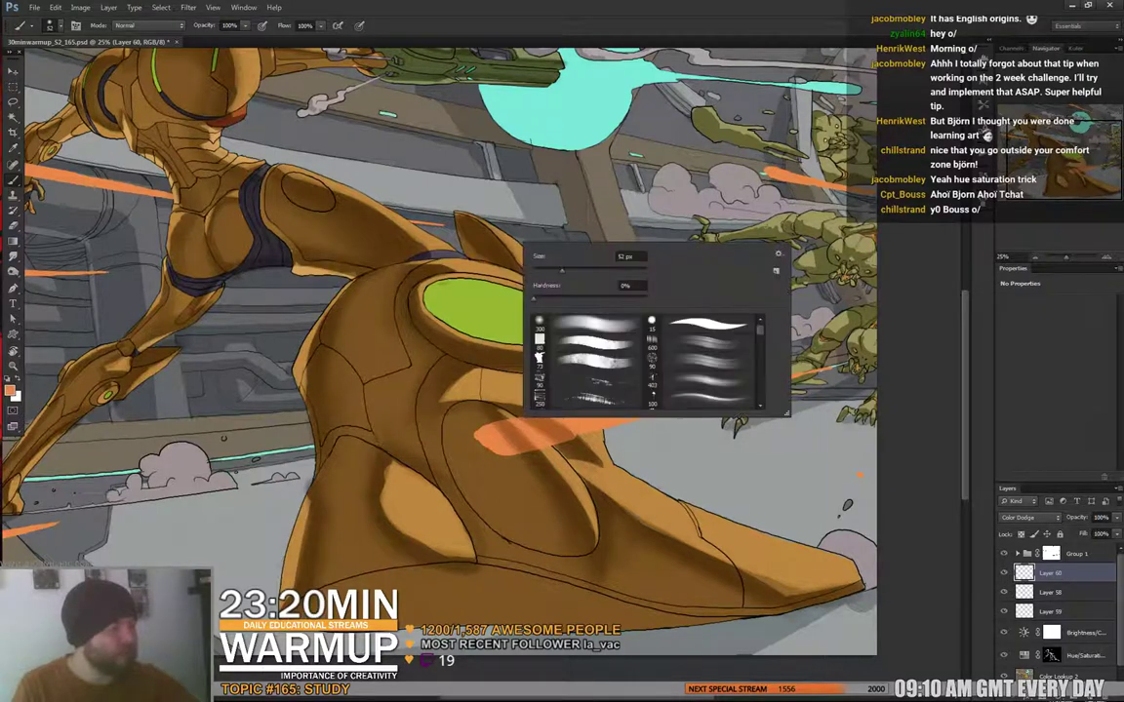
left_click_drag(564, 269, 585, 268)
key("Return")
mouse_move(494, 211)
left_mouse_down()
mouse_move(560, 284)
mouse_move(583, 331)
mouse_move(522, 292)
mouse_move(627, 438)
mouse_move(552, 409)
mouse_move(532, 361)
mouse_move(546, 385)
mouse_move(586, 395)
mouse_move(572, 334)
left_mouse_up()
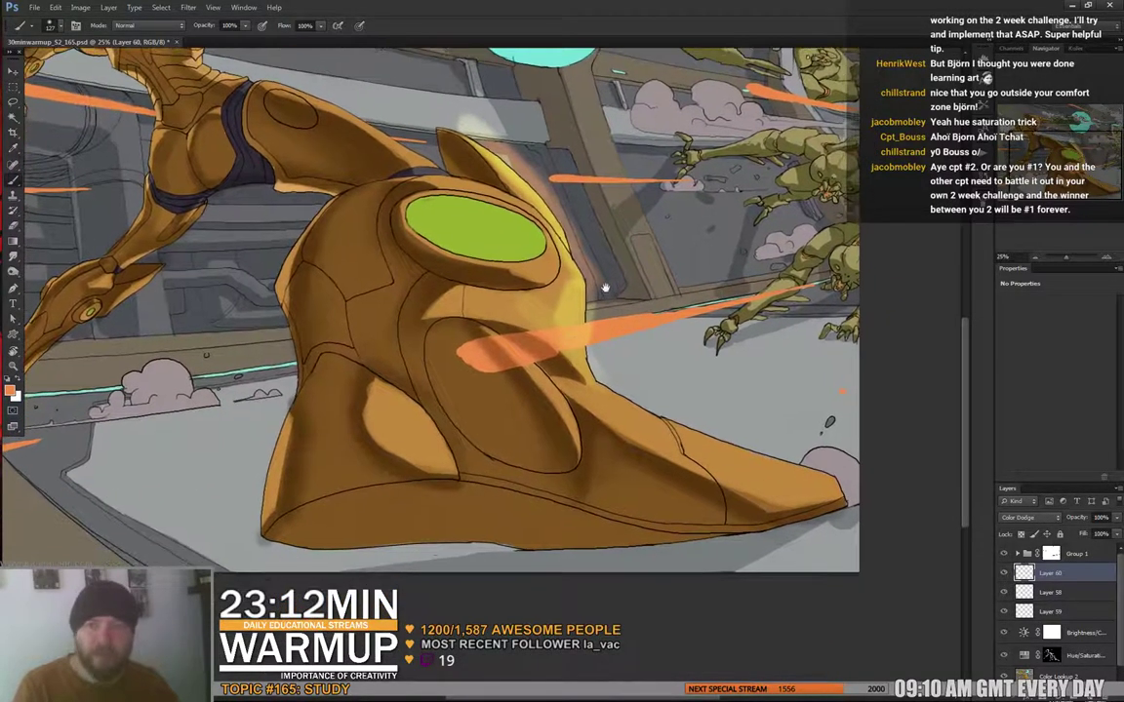
left_click_drag(649, 384, 615, 333)
mouse_move(478, 252)
left_mouse_down()
mouse_move(444, 262)
mouse_move(473, 250)
mouse_move(517, 317)
mouse_move(696, 402)
left_mouse_up()
mouse_move(632, 309)
left_mouse_down()
mouse_move(542, 251)
mouse_move(520, 261)
left_mouse_up()
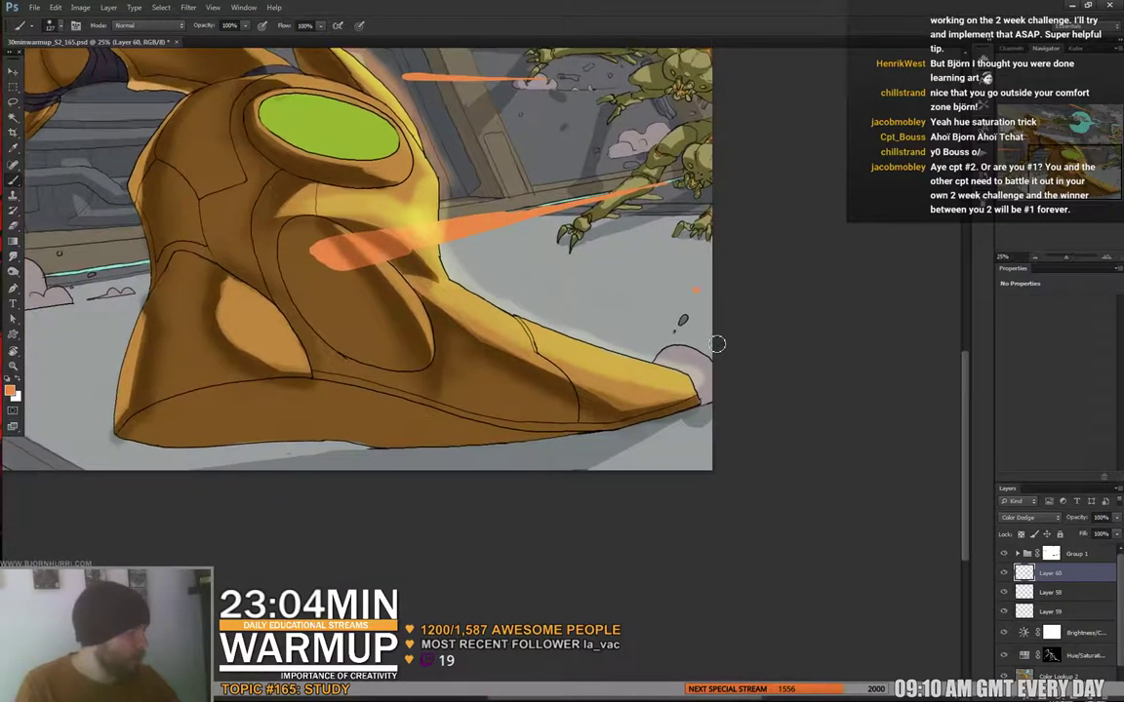
- Refine the foreground leg's glow by erasing around the small foot seam and smudging the highlight below the green oval
right_click(545, 337)
double_click(559, 430)
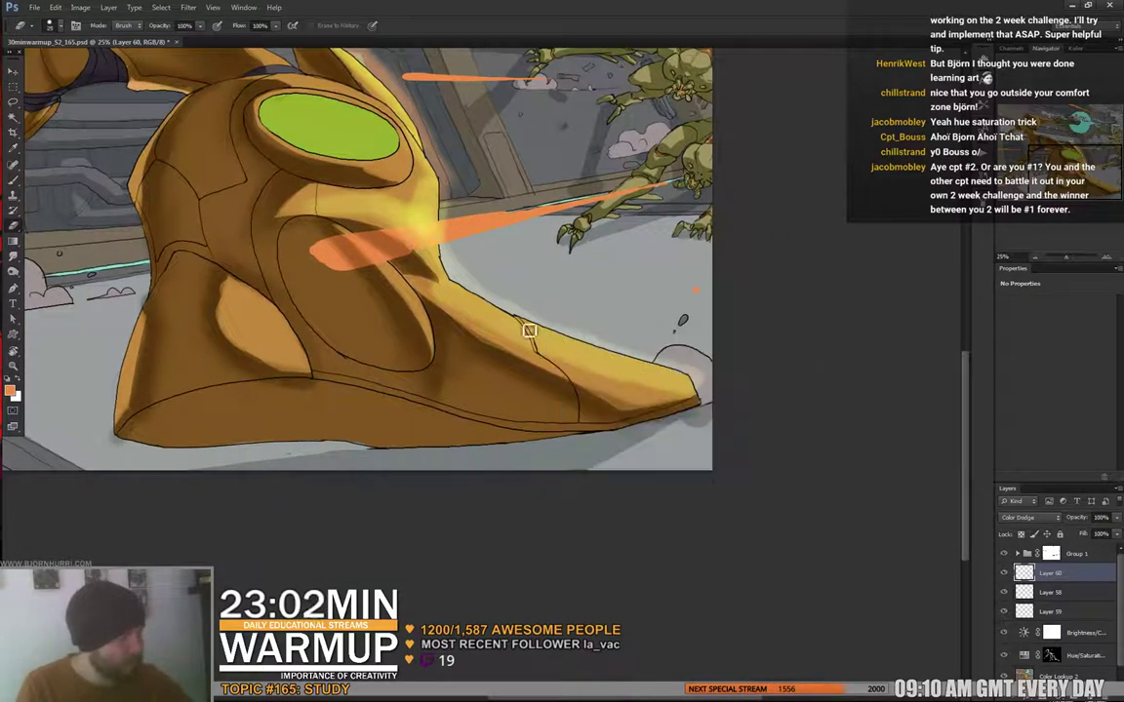
key("b")
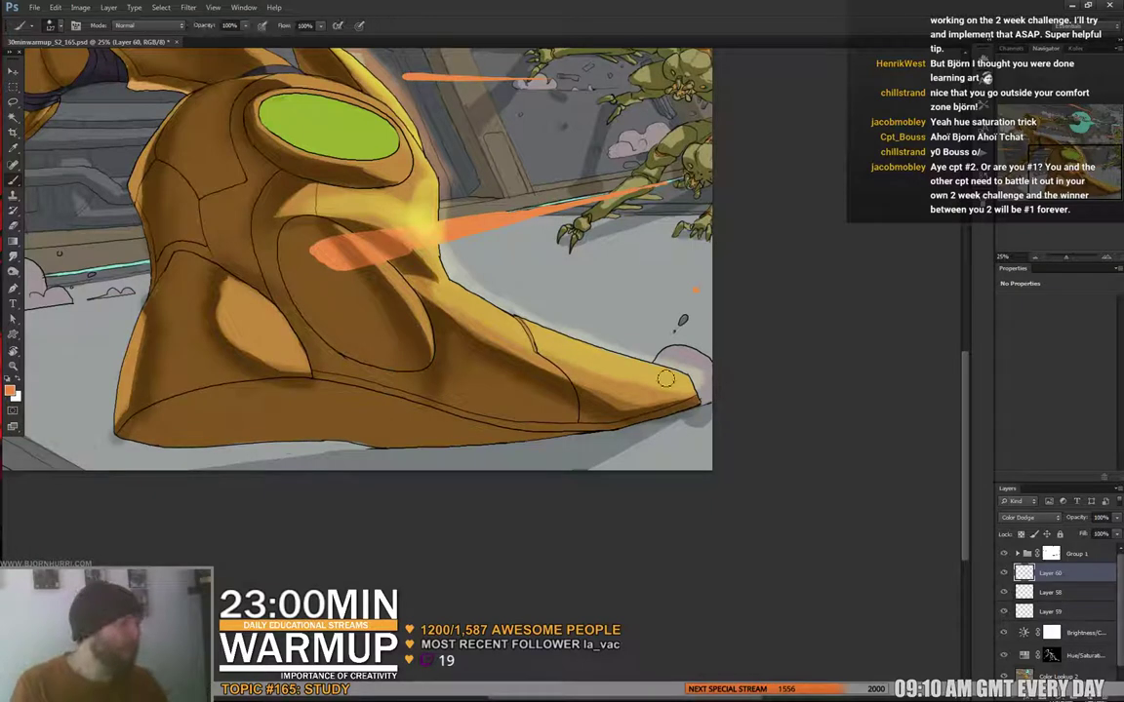
mouse_move(554, 339)
left_mouse_down()
mouse_move(601, 342)
mouse_move(671, 467)
left_mouse_up()
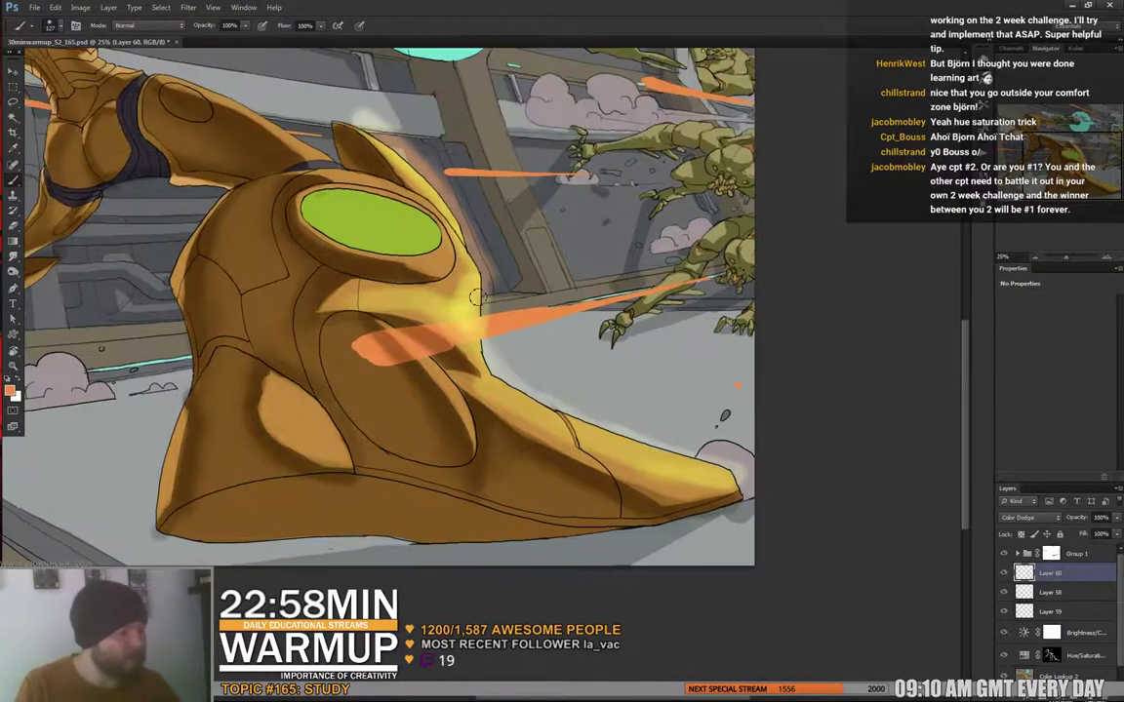
left_click(13, 255)
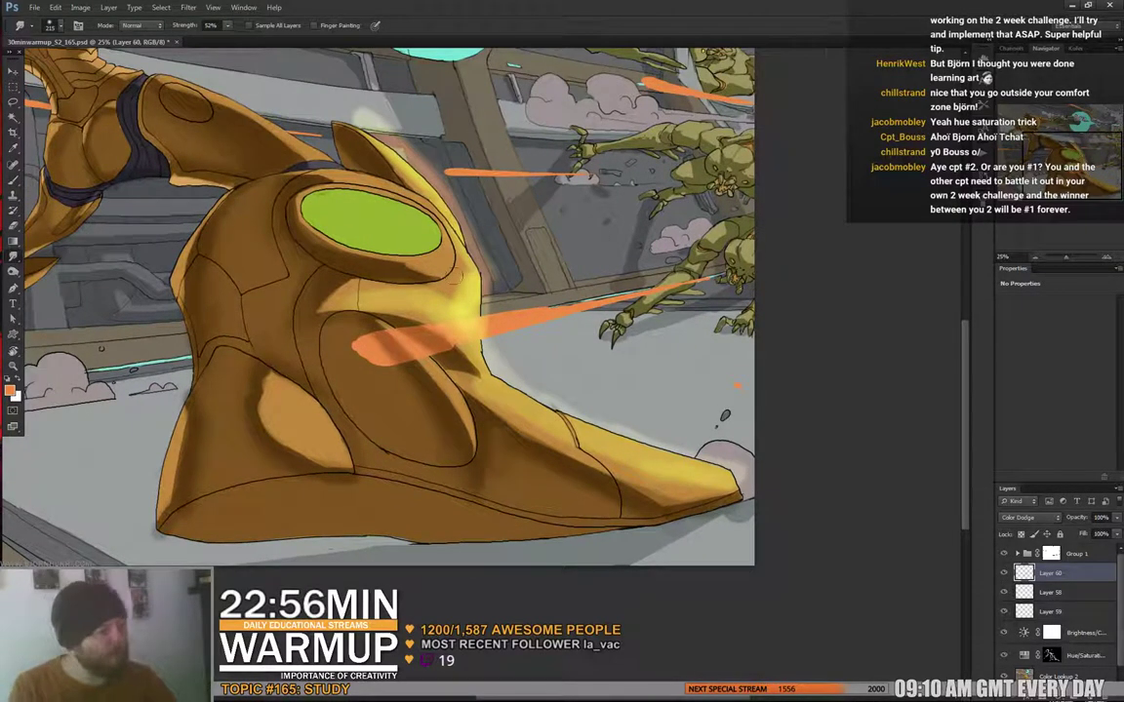
left_click_drag(455, 277, 444, 297)
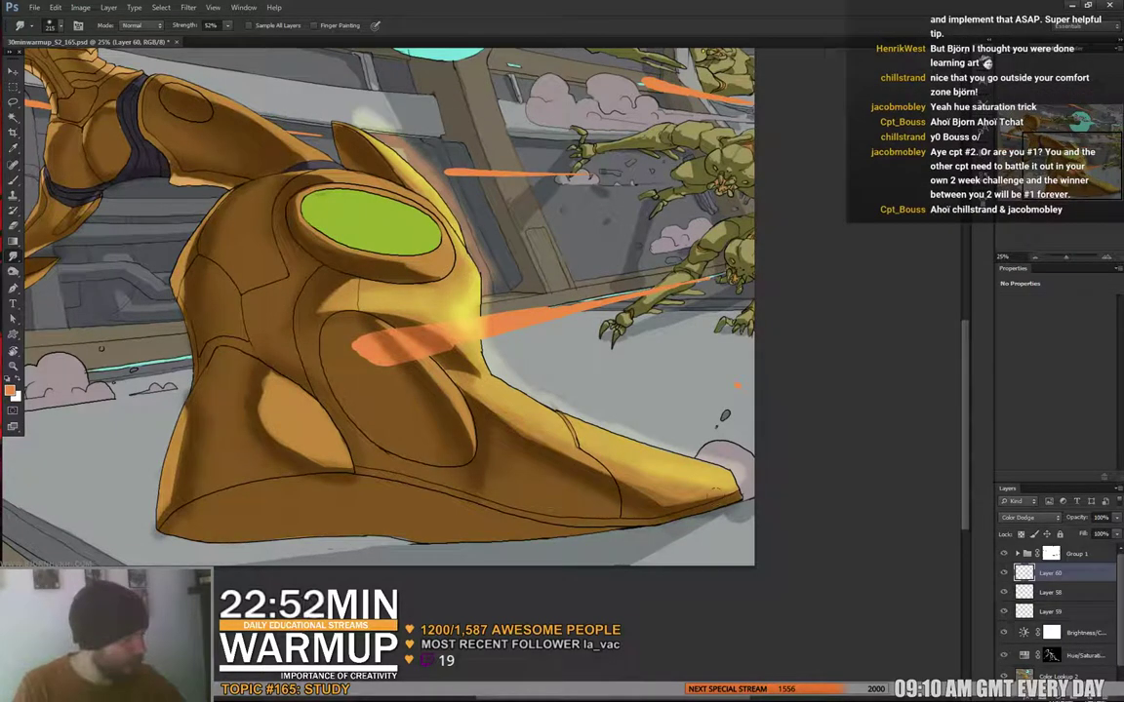
- Paint Color Dodge highlights with the 127 px brush along the raised thigh's upper edge and the figure's upper back
key("b")
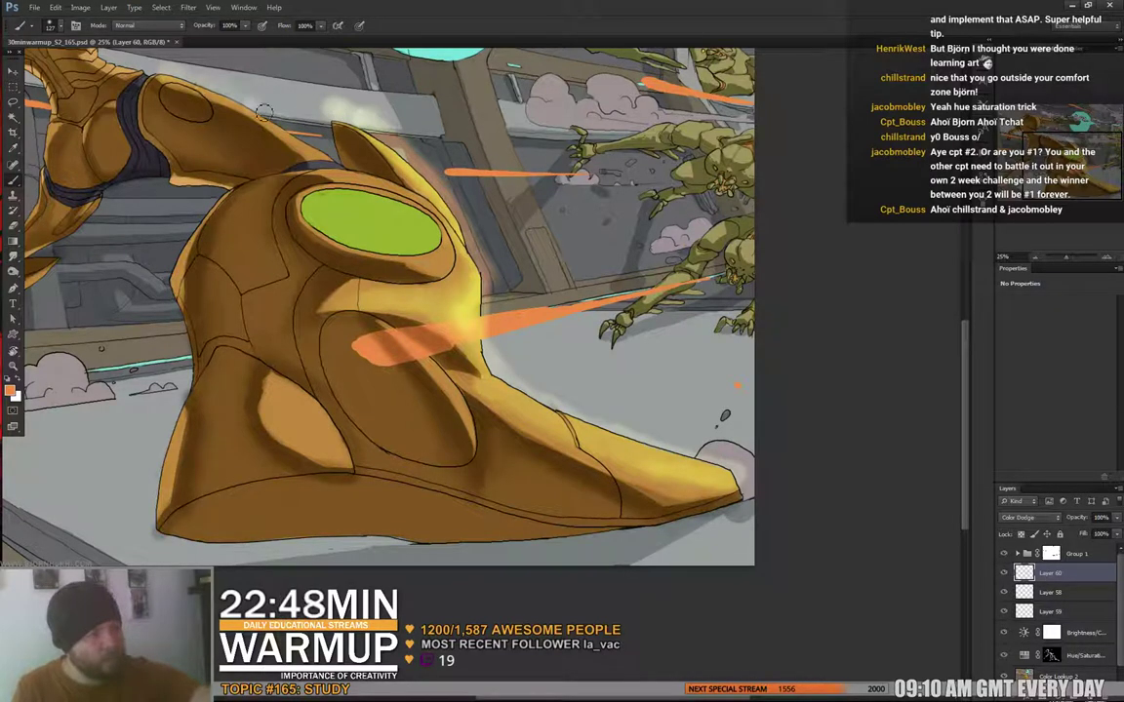
left_click_drag(180, 71, 383, 194)
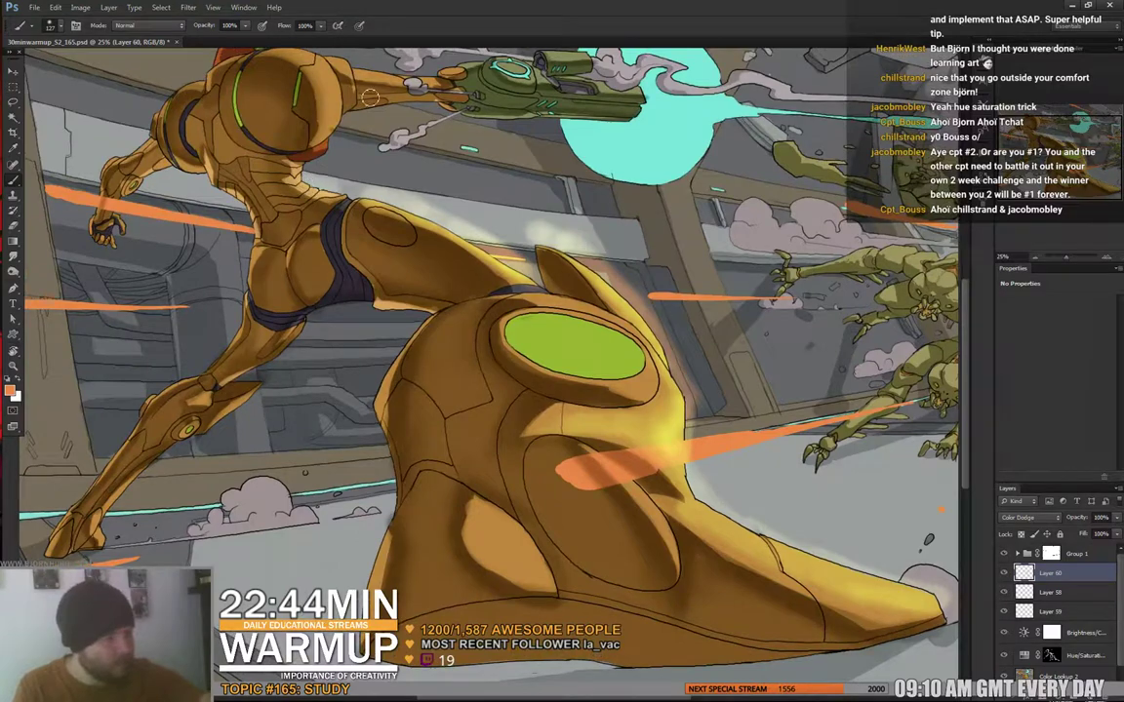
left_click_drag(311, 186, 358, 240)
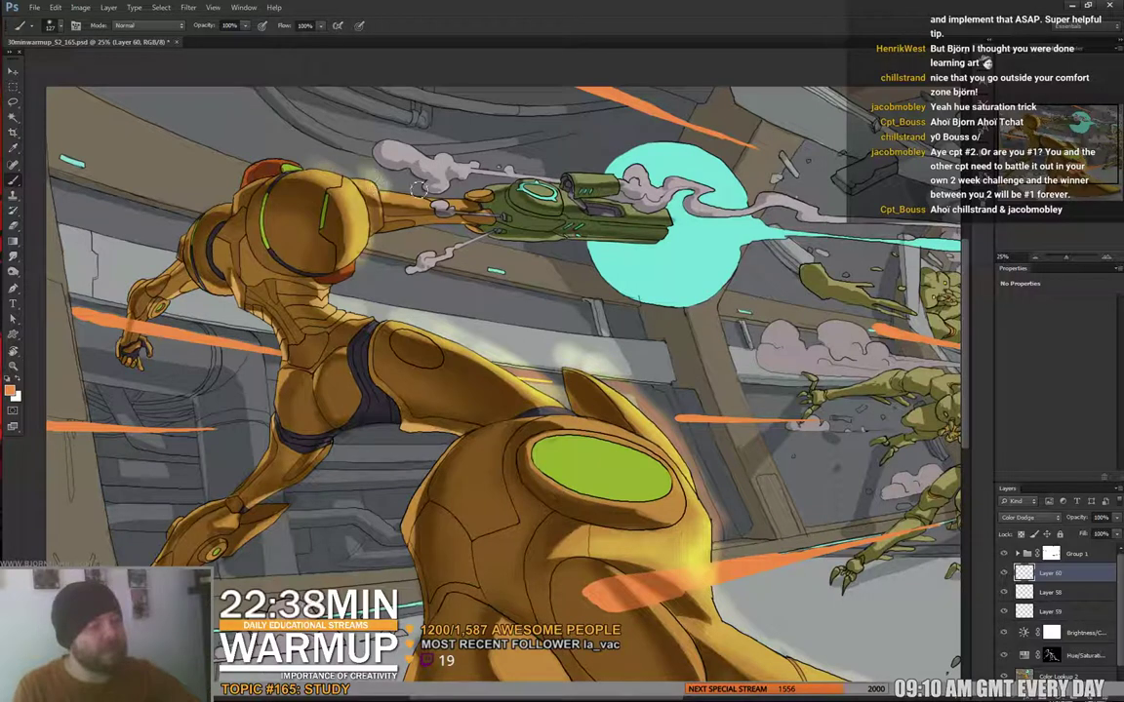
- Reduce the brush to 65 px and add glow to the outstretched gun arm and the outer edge of the round back armour
right_click(450, 195)
key("Return")
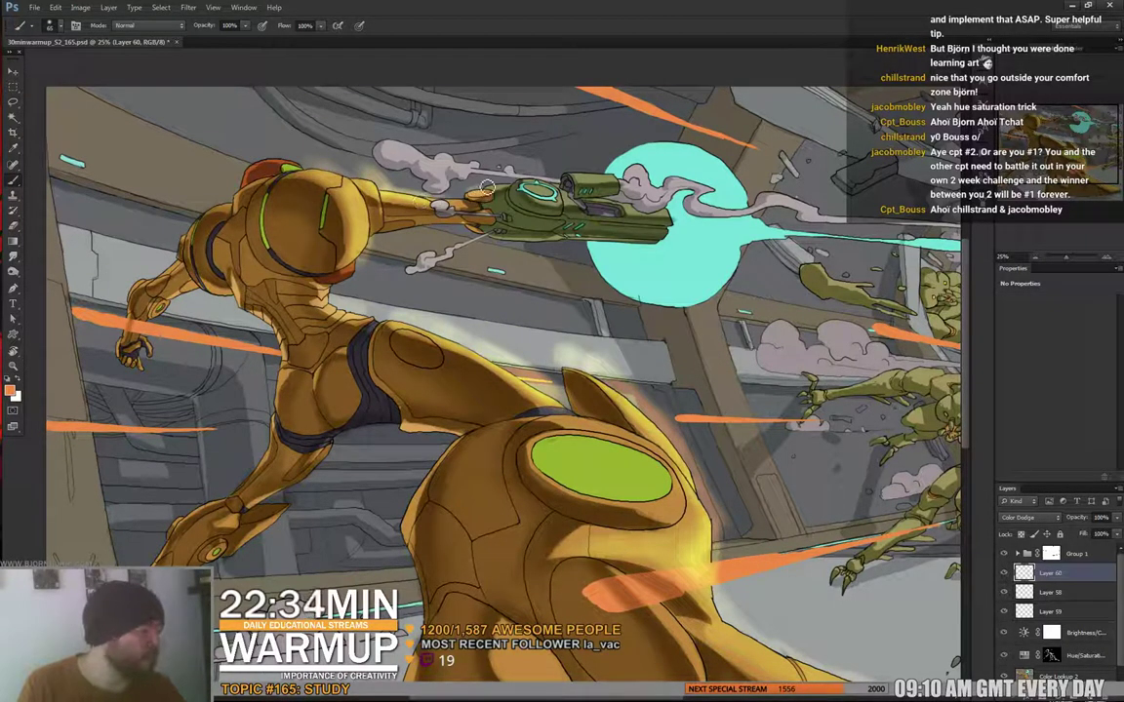
left_click_drag(554, 249, 591, 257)
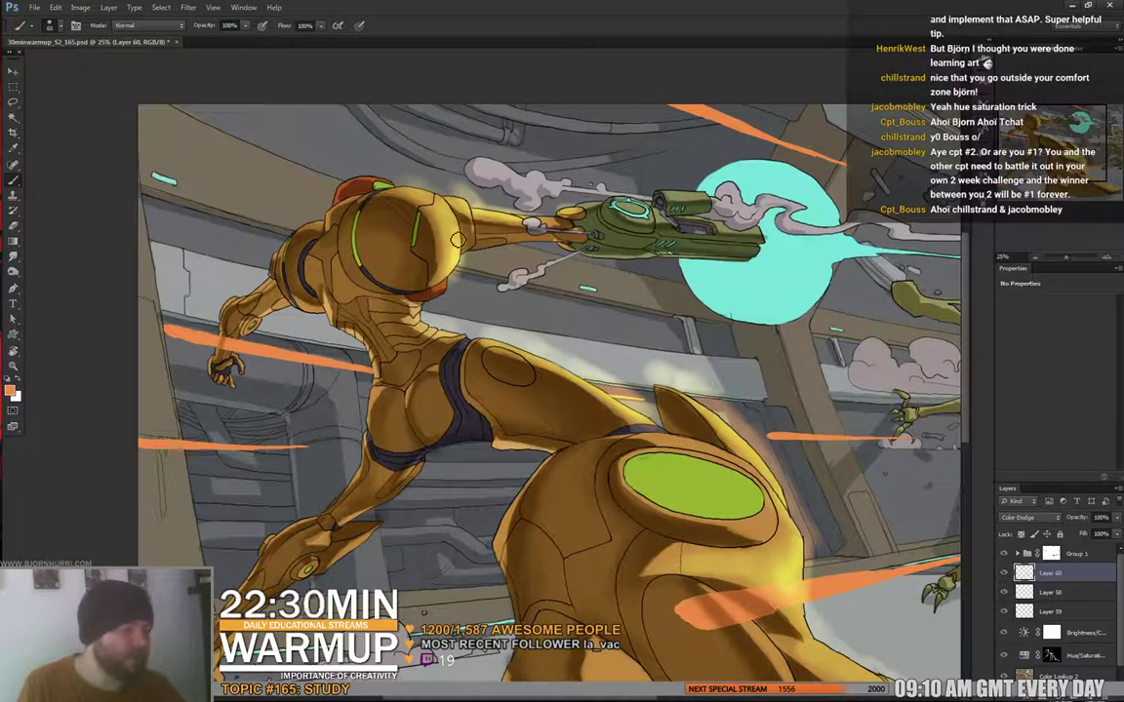
left_click_drag(441, 236, 446, 240)
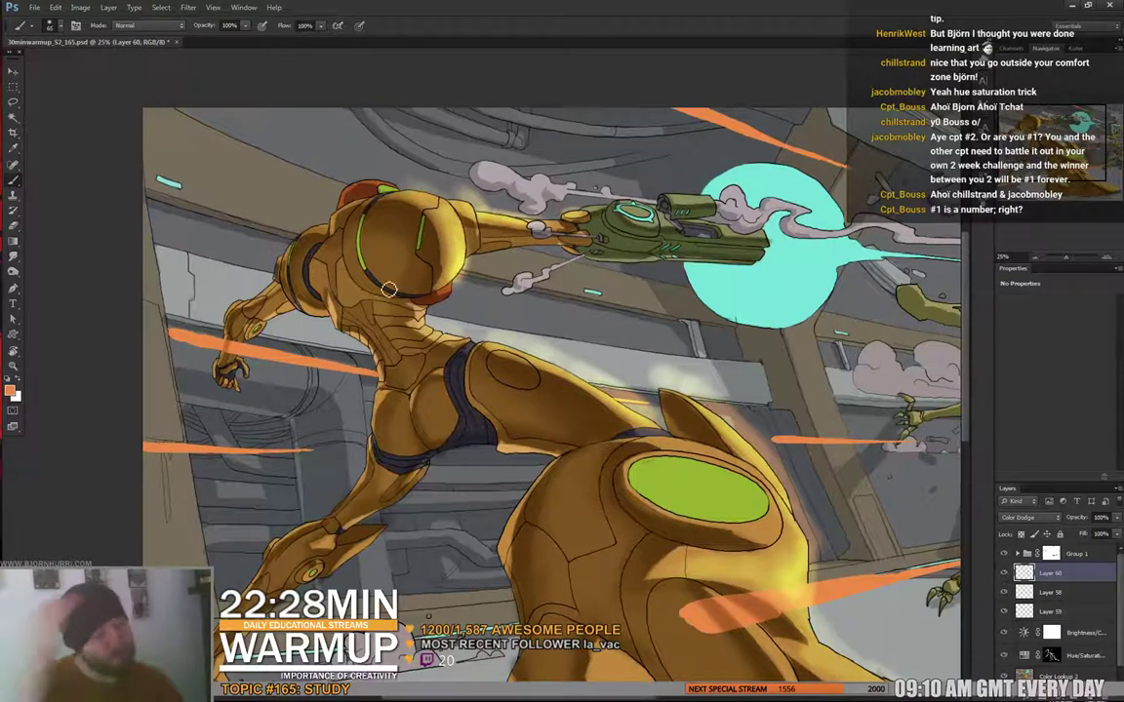
- Reduce the brush to 29 px and paint fine rim highlights on the rear shoulder, trailing arm and helmet, cleaning them up with the Eraser
right_click(304, 307)
left_click_drag(326, 335, 317, 335)
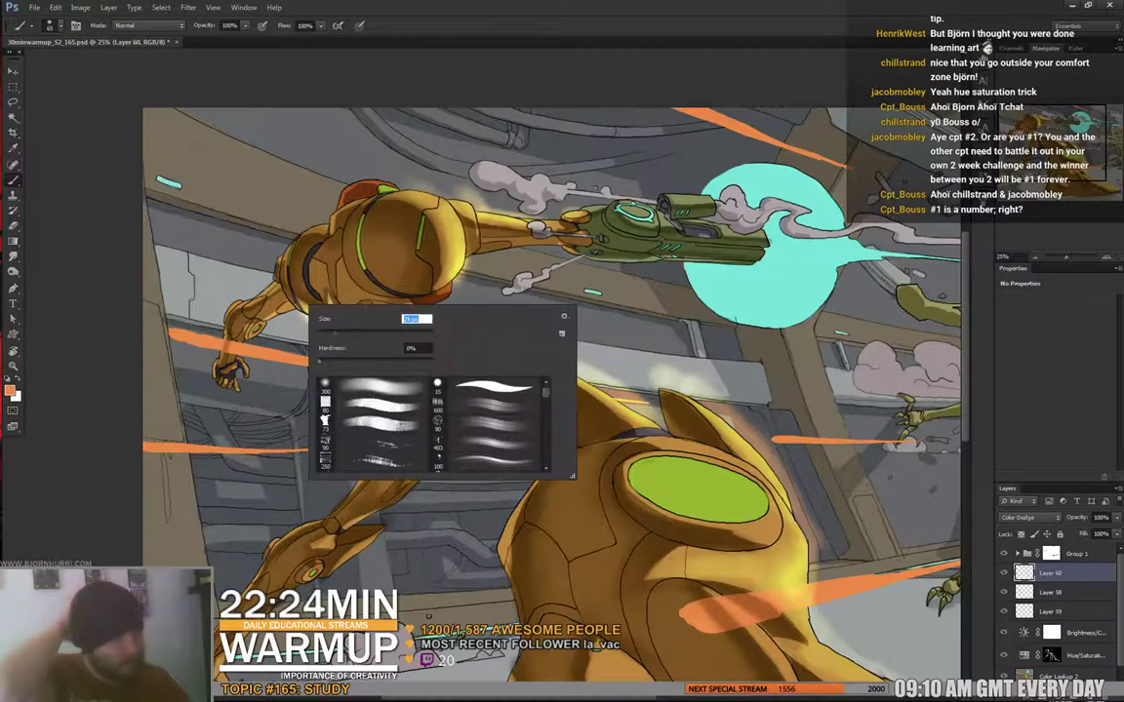
left_click(279, 325)
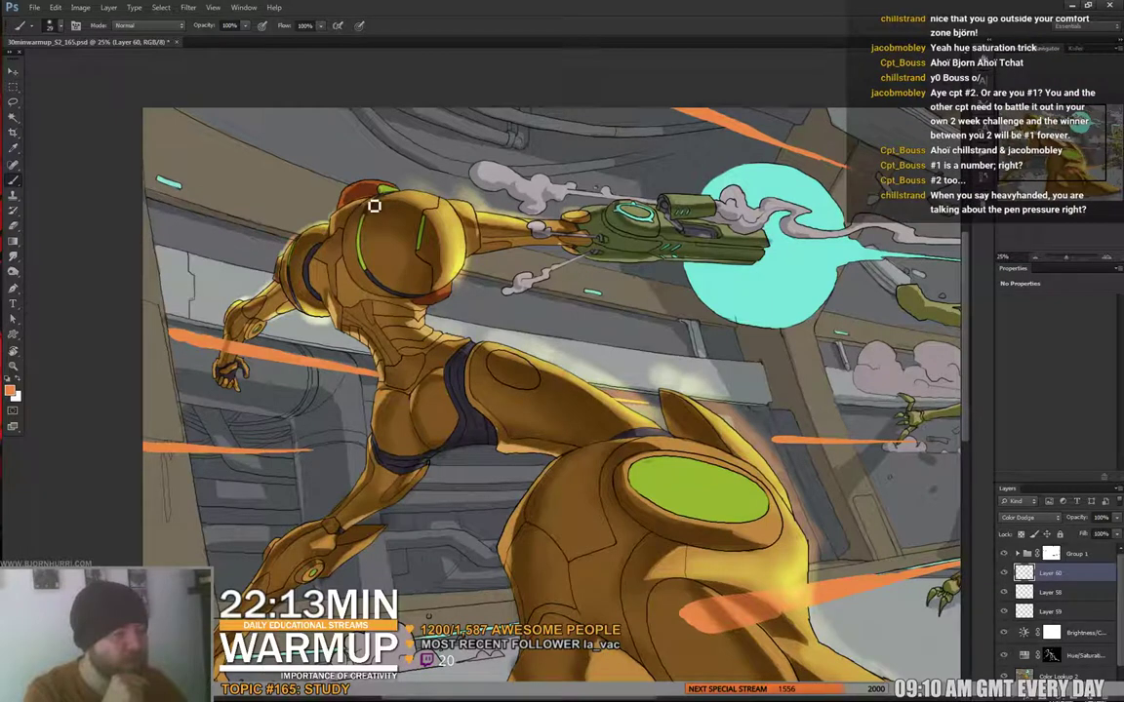
key("e")
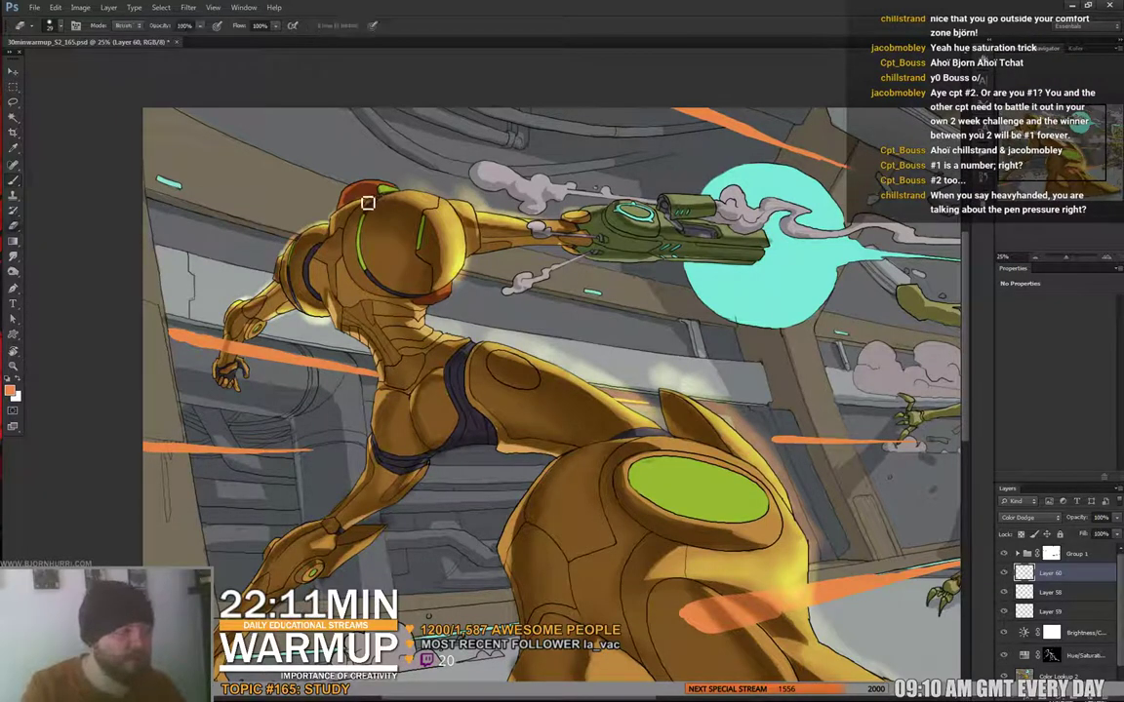
key("b")
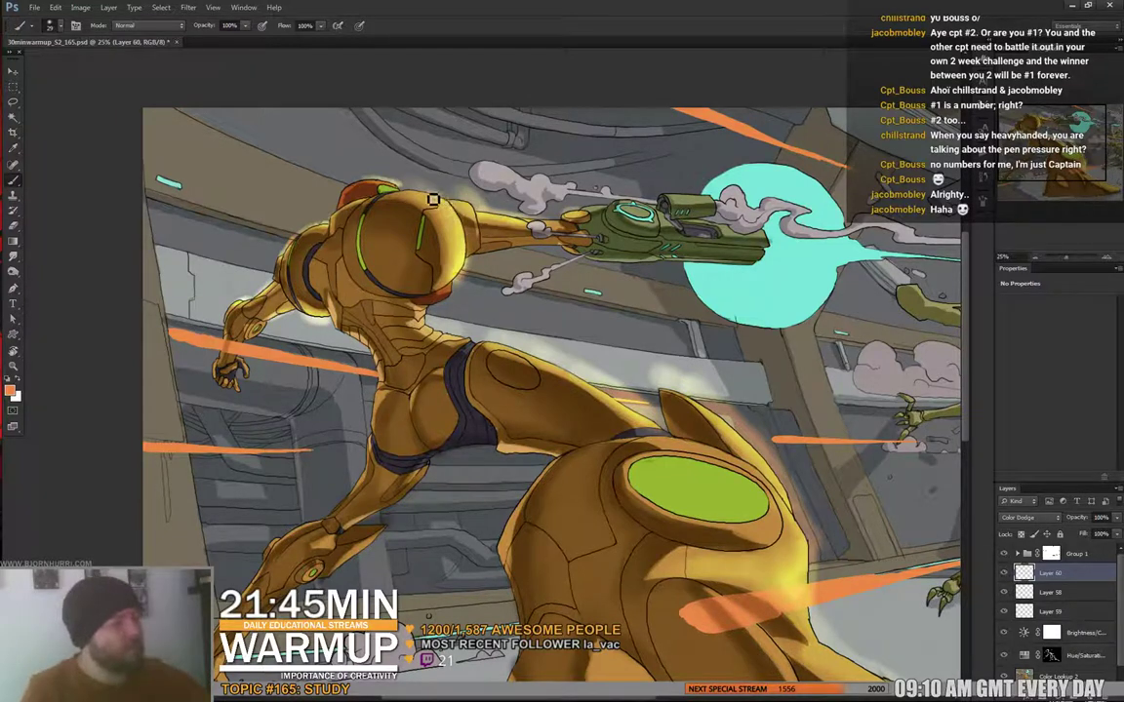
- Smudge the highlight on the round back armour with a 64 px tip at 52% strength, and return to the 29 px brush
key("r")
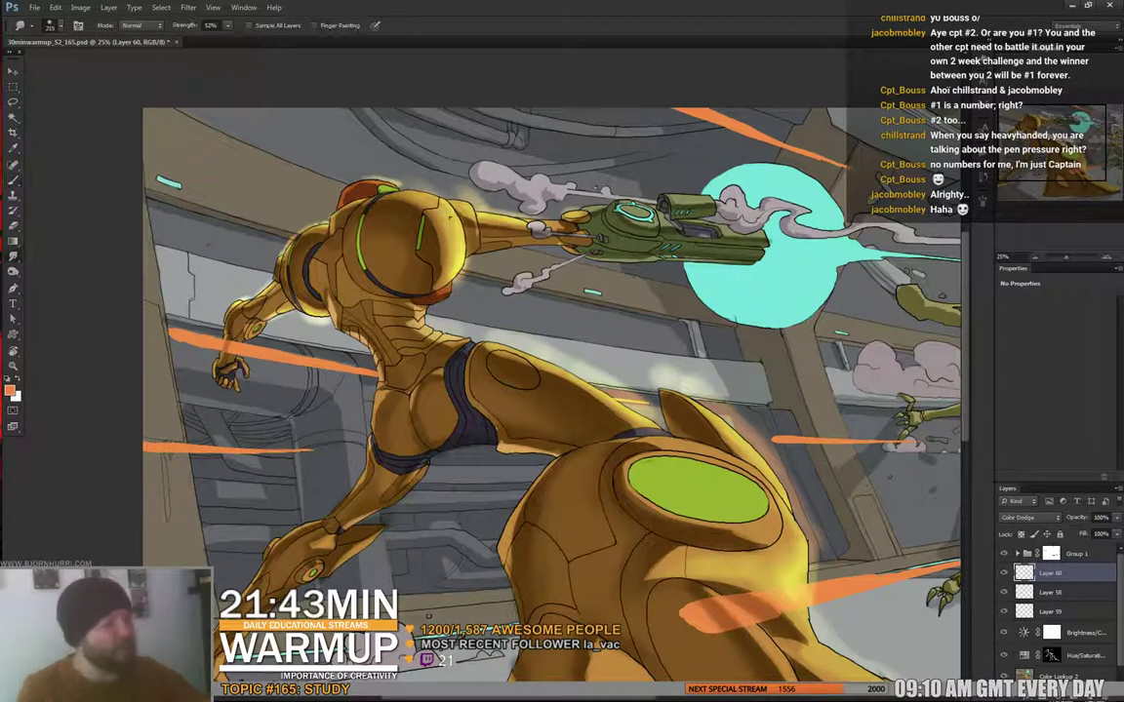
right_click(451, 223)
left_click(525, 246)
left_click(431, 203)
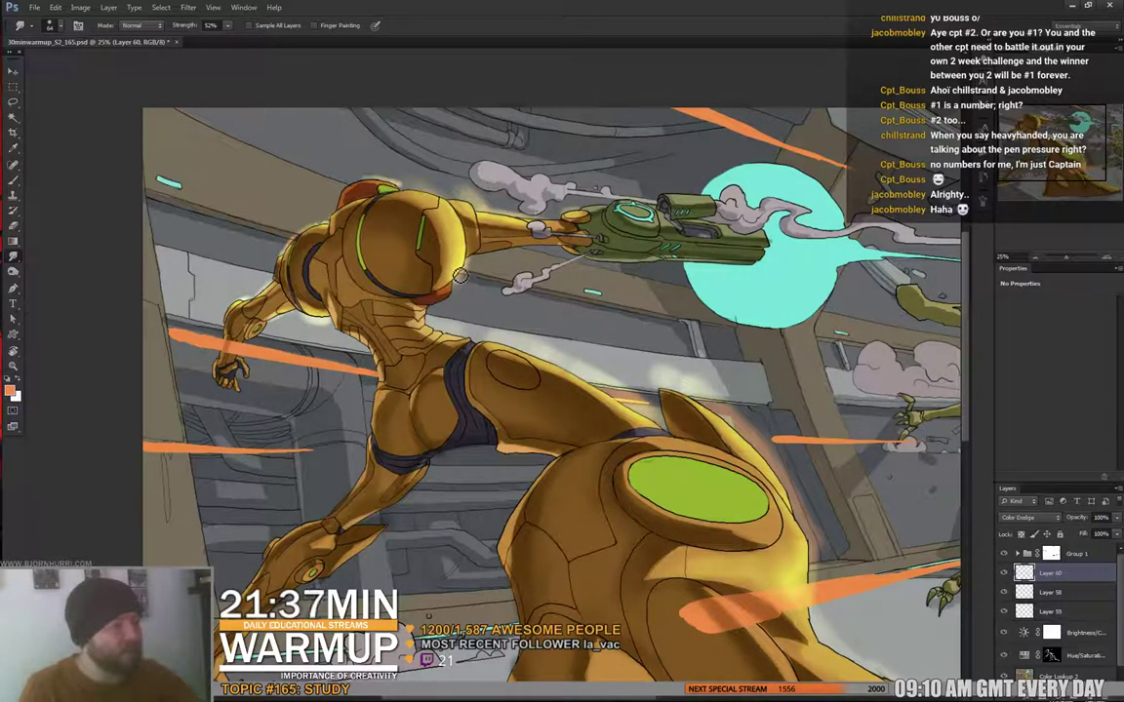
key("b")
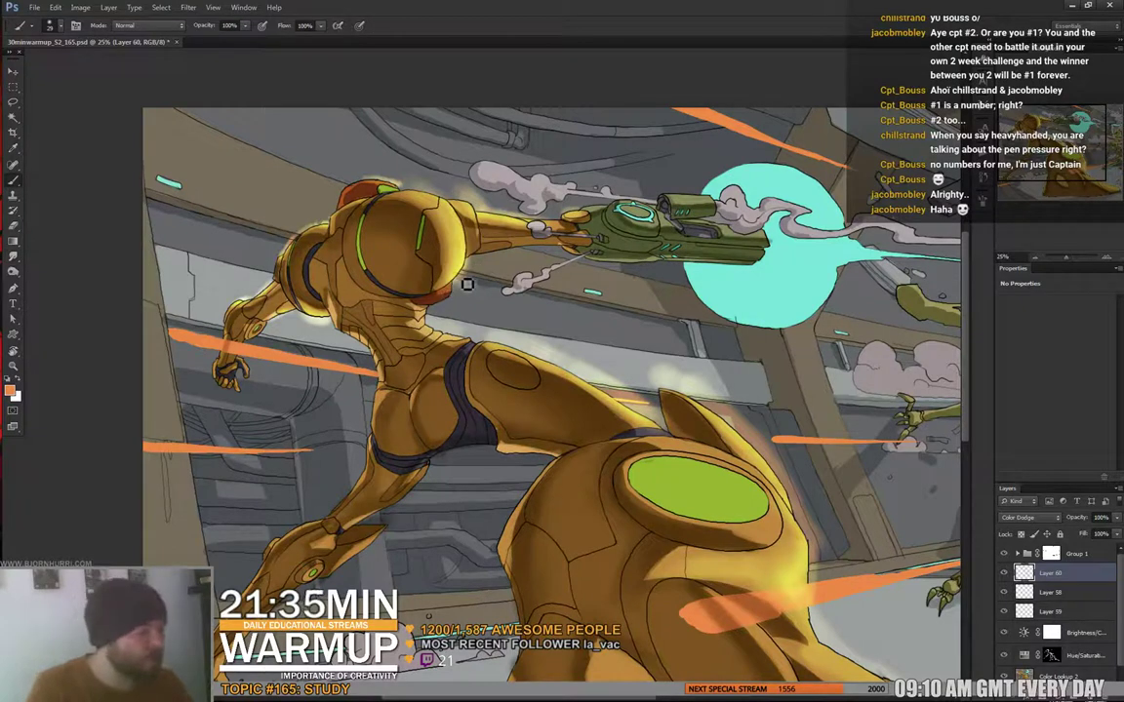
left_click_drag(620, 256, 624, 261)
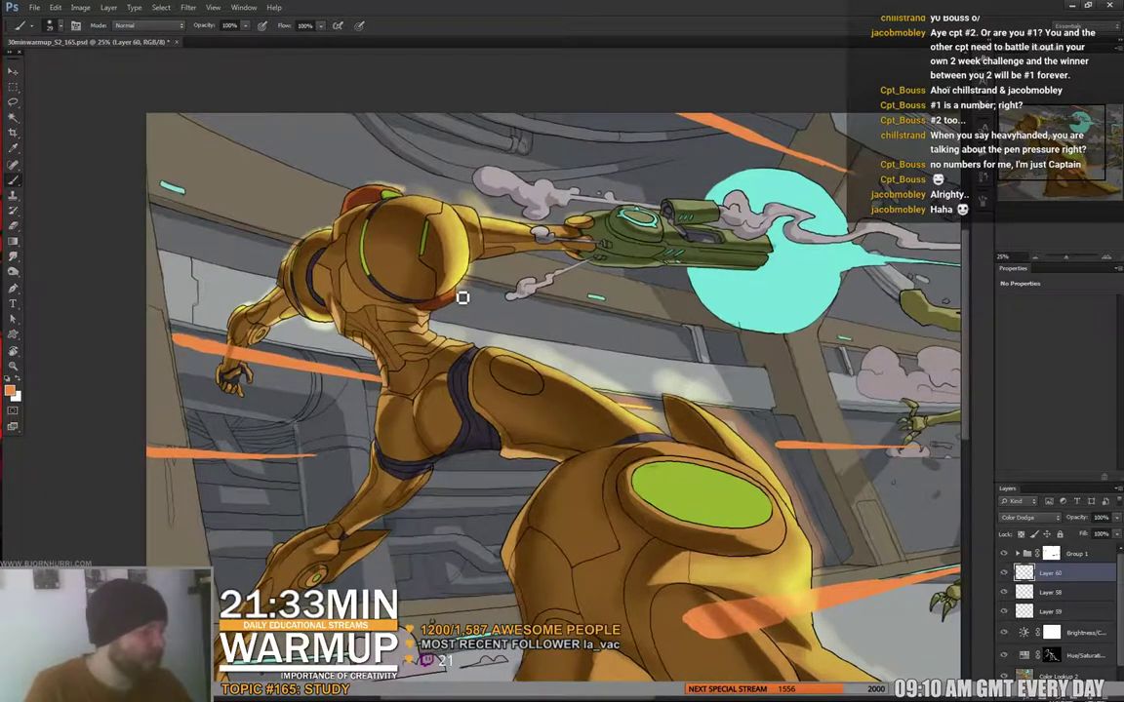
- Enlarge the brush to 66 px and touch up the highlights along the outstretched gun arm, cleaning them with the Eraser
right_click(508, 296)
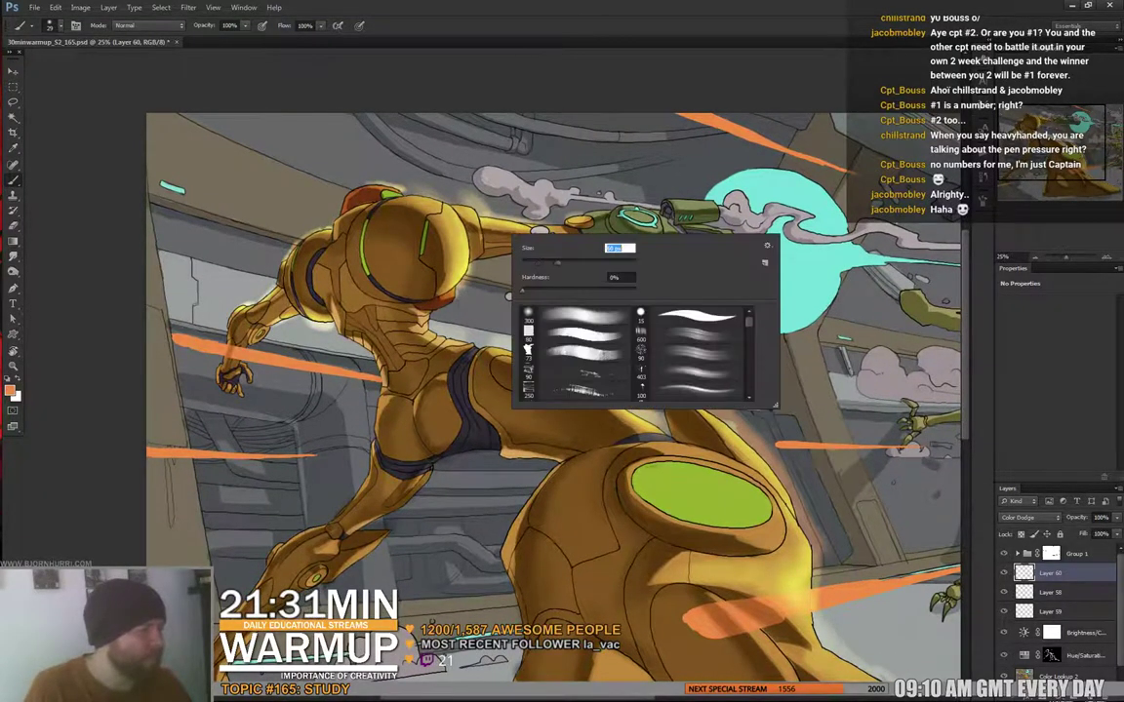
left_click(435, 201)
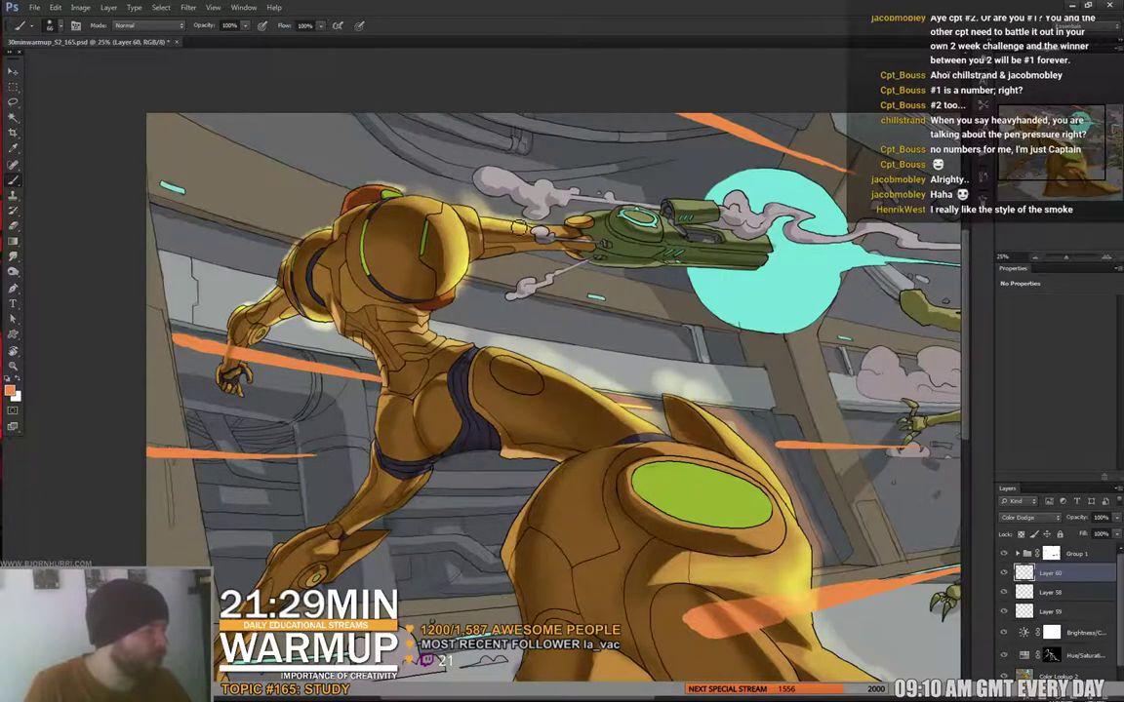
left_click_drag(553, 230, 570, 232)
key("e")
key("b")
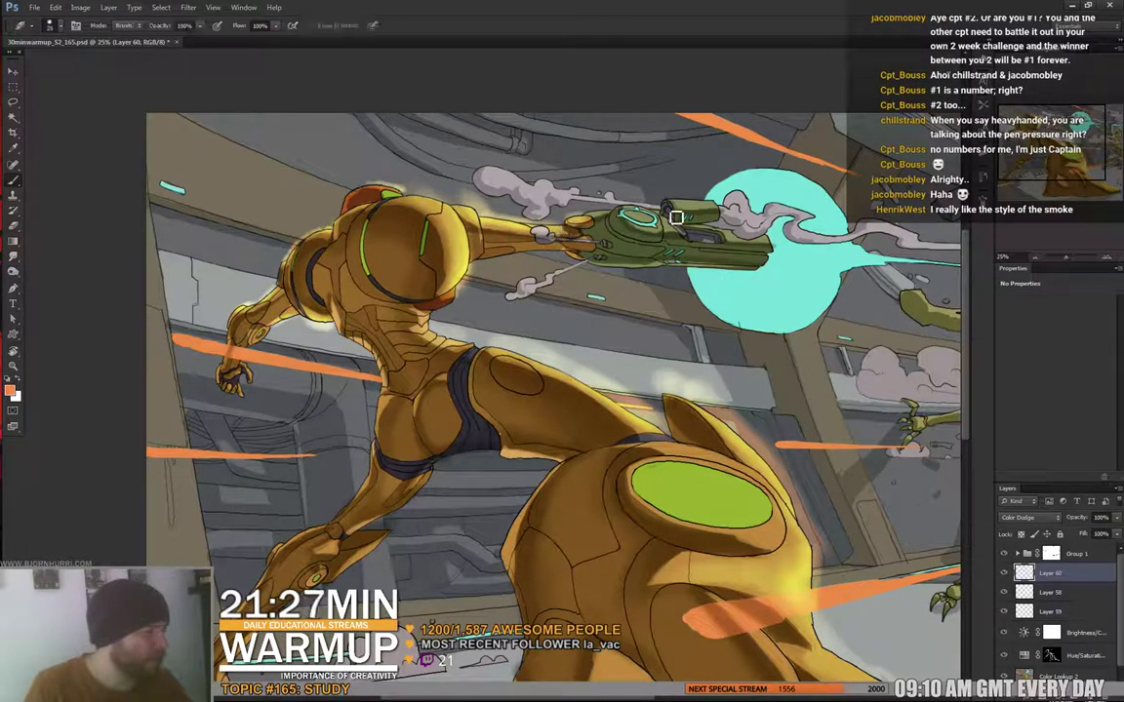
left_click_drag(667, 247, 646, 241)
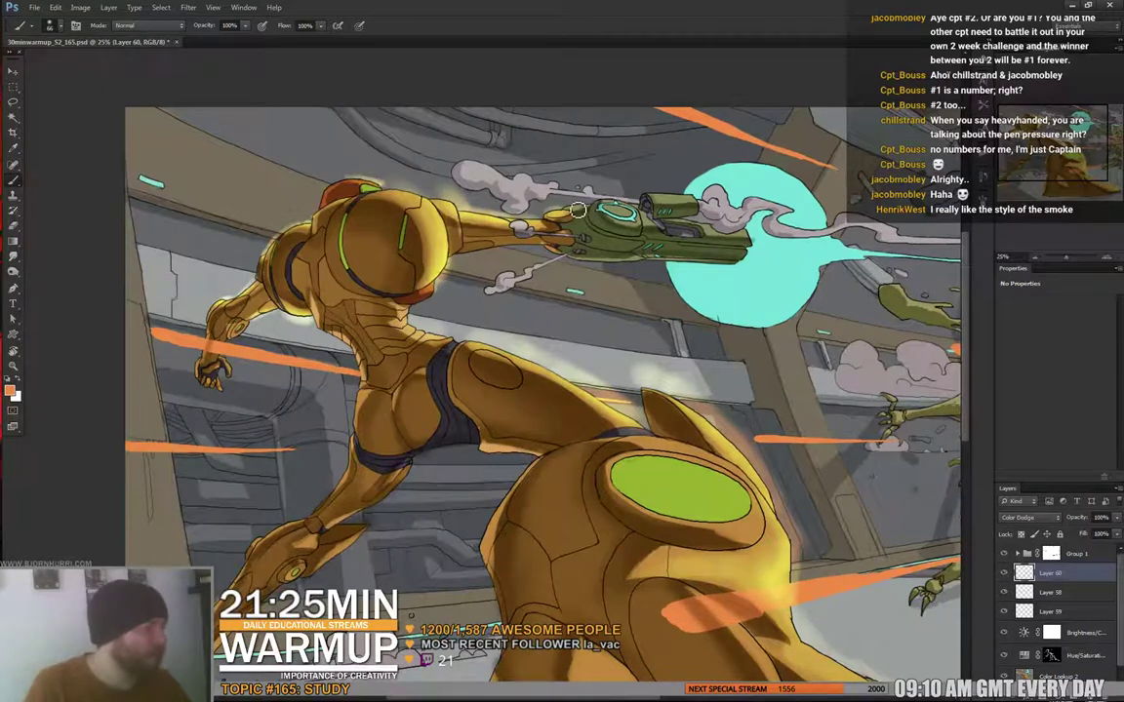
- Reduce the brush size and paint fine rim highlights on the hips and lower back, tidying them with the Eraser
left_click_drag(590, 352, 628, 264)
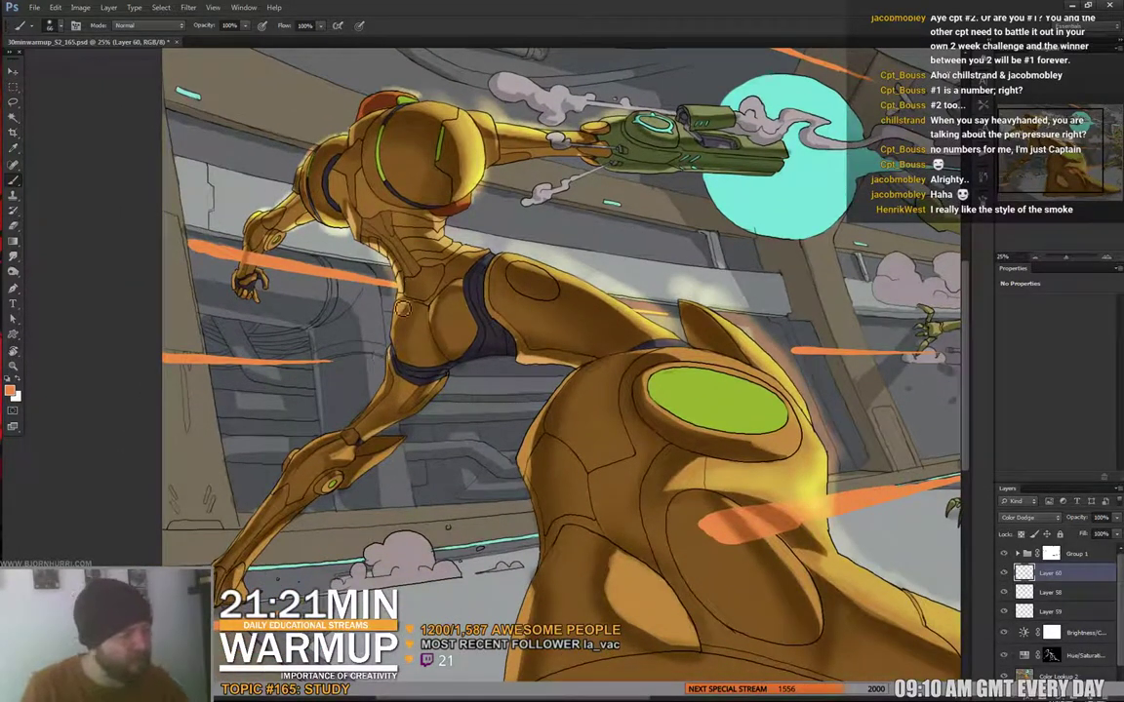
right_click(452, 316)
left_click_drag(501, 331, 489, 330)
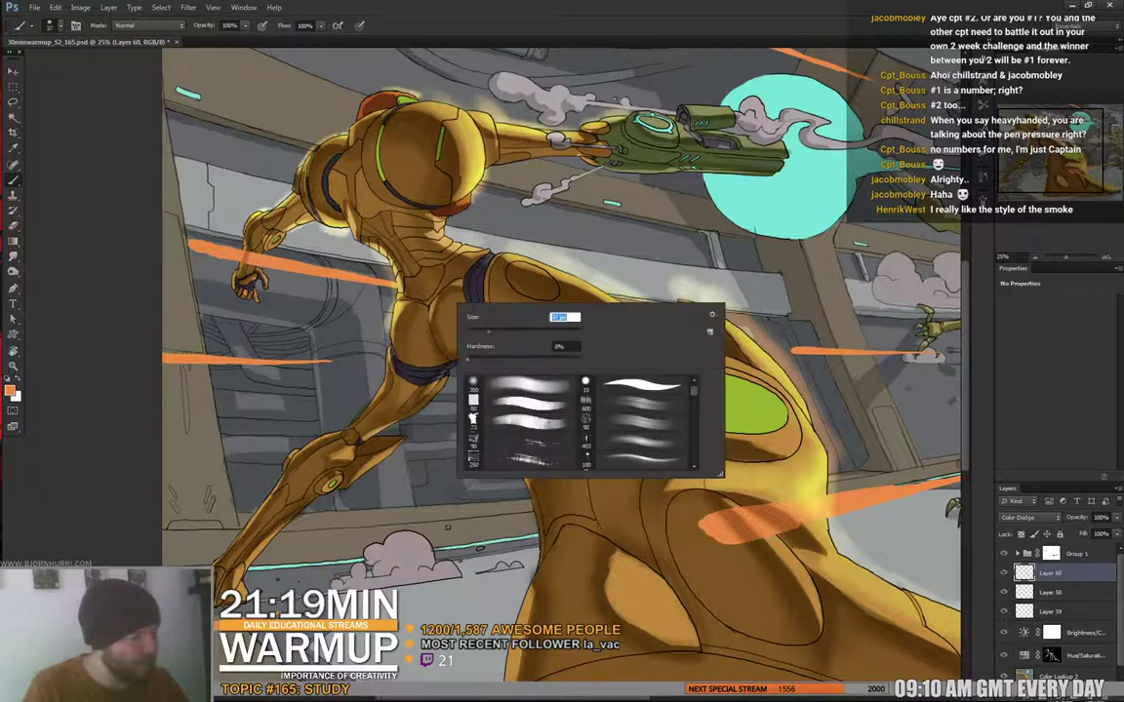
key("Return")
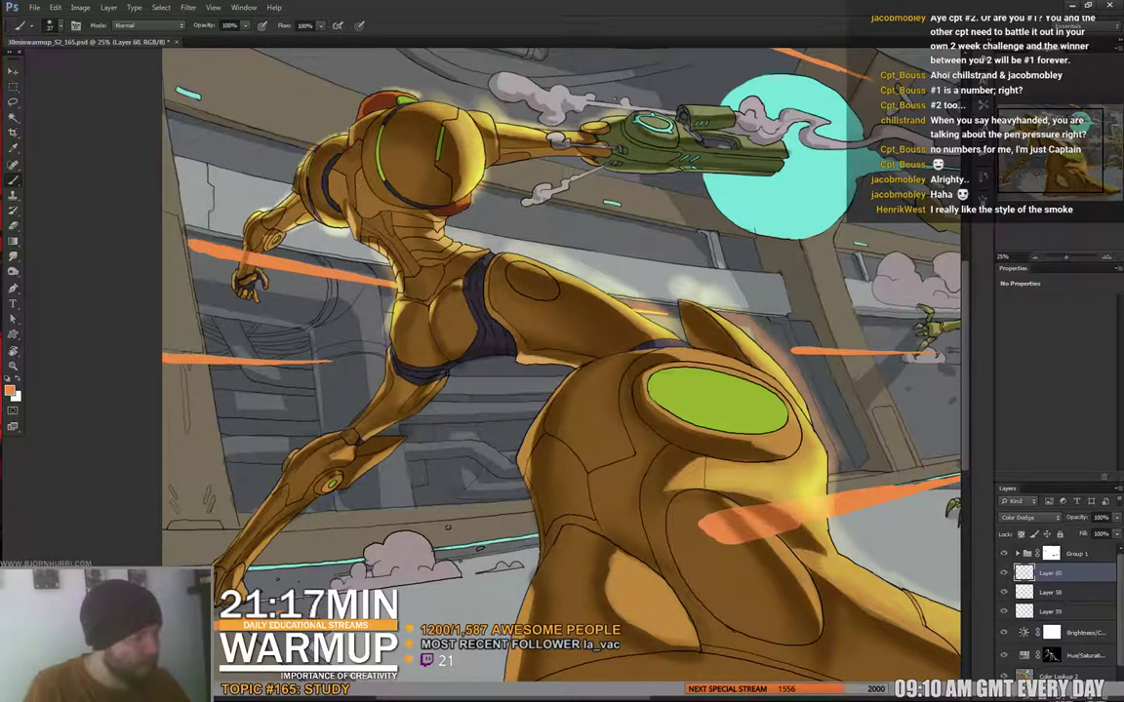
key("e")
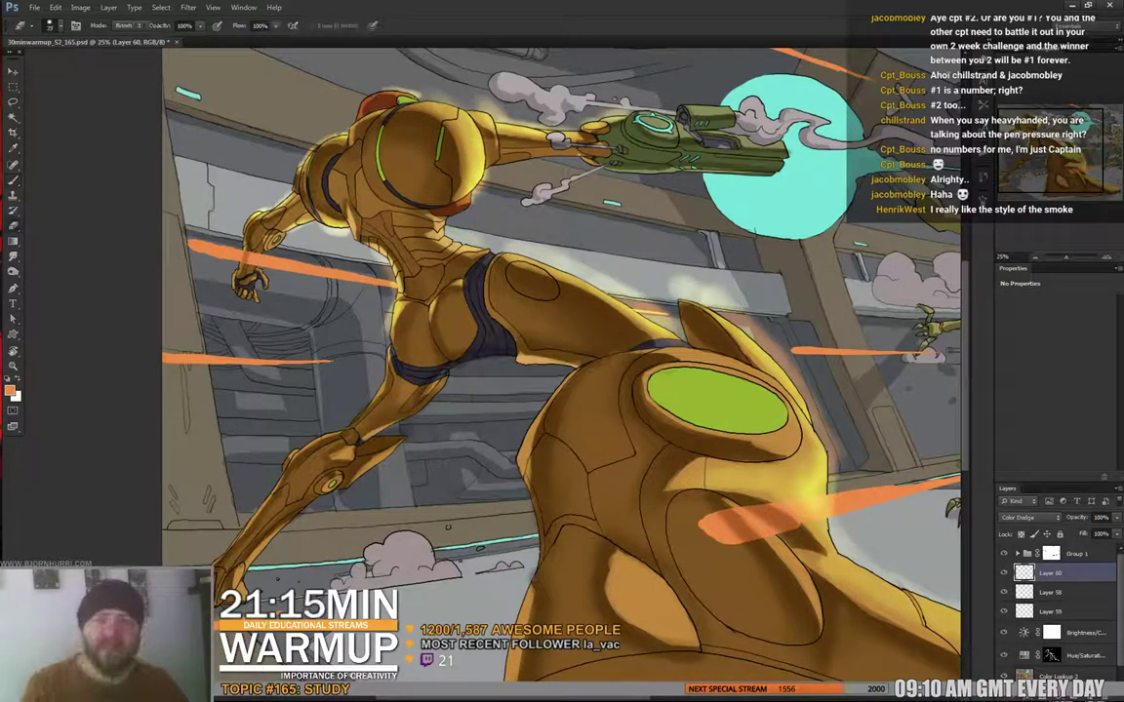
key("b")
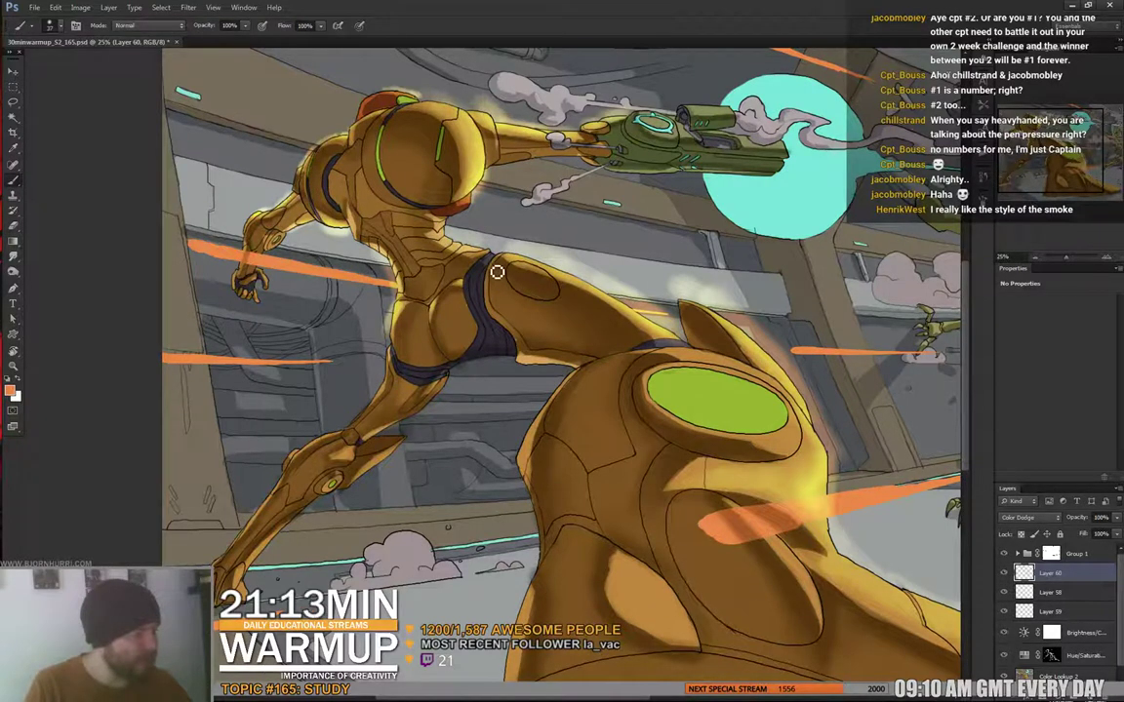
- Paint a glowing rim highlight down the rear edge of the large foreground leg armour and clean it with the Eraser
left_click_drag(561, 312, 552, 264)
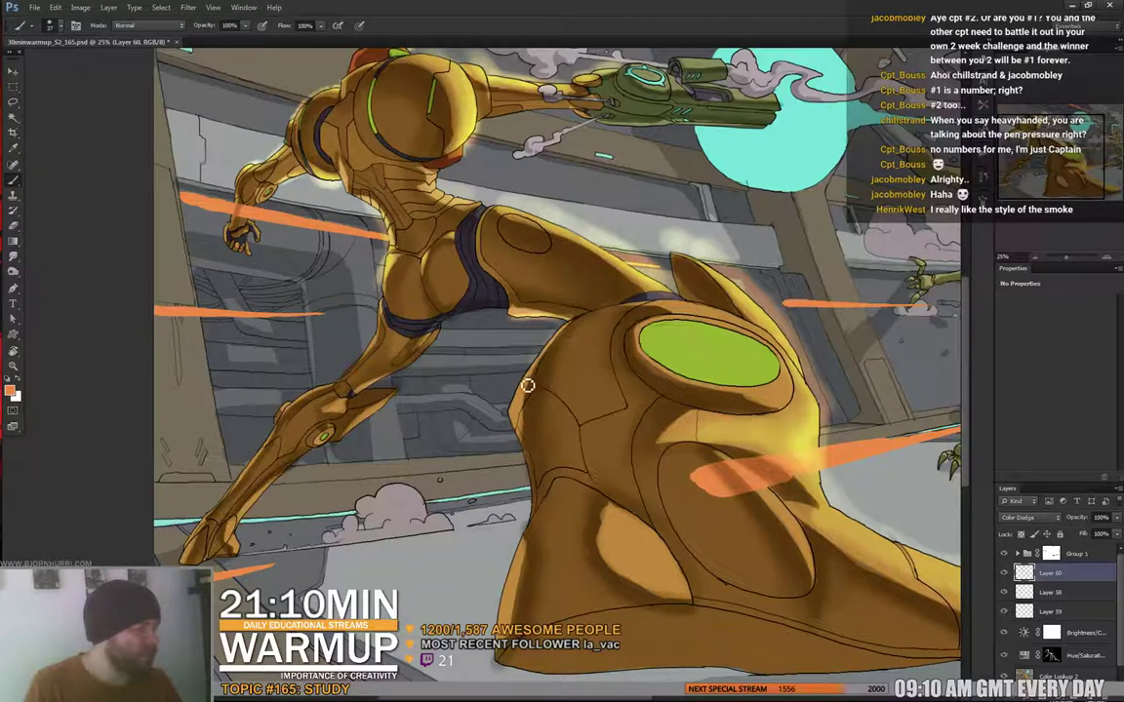
left_click_drag(609, 455, 505, 221)
mouse_move(428, 341)
left_mouse_down()
mouse_move(411, 409)
mouse_move(420, 400)
left_mouse_up()
key("e")
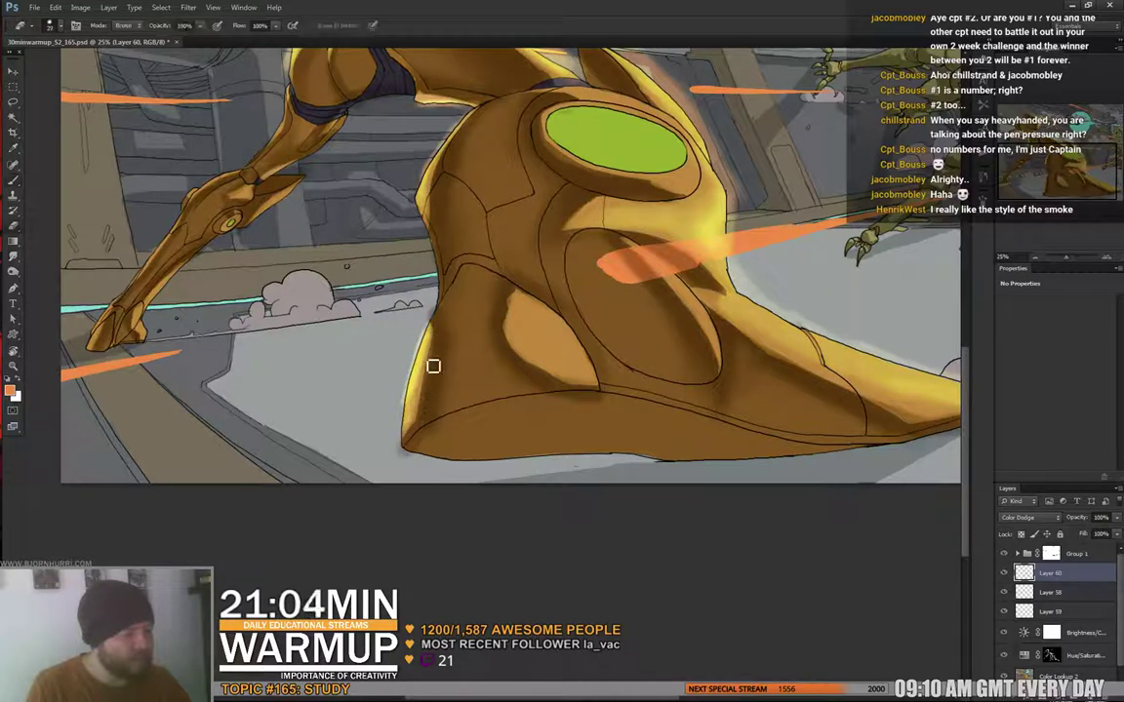
key("b")
- Add glow to the pale recessed panel on the foreground leg and, with a 72 px brush, along the oval plate's edge
left_click_drag(602, 353, 541, 343)
right_click(556, 346)
mouse_move(468, 300)
left_mouse_down()
mouse_move(515, 354)
mouse_move(512, 339)
mouse_move(526, 366)
mouse_move(489, 341)
mouse_move(471, 299)
mouse_move(516, 358)
mouse_move(488, 320)
left_mouse_up()
left_click_drag(640, 277, 566, 310)
right_click(571, 310)
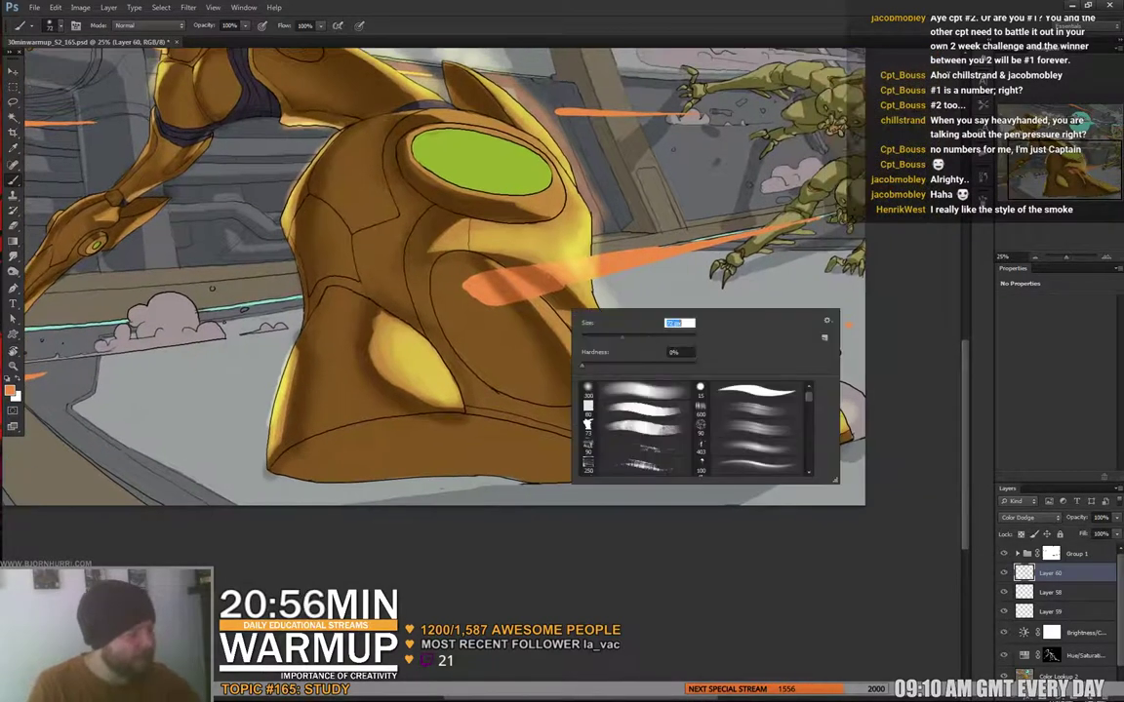
left_click_drag(517, 277, 579, 363)
- Erase the glow from the pale recessed panel with a 180 px Eraser at 100% hardness
key("e")
right_click(463, 370)
left_click(552, 398)
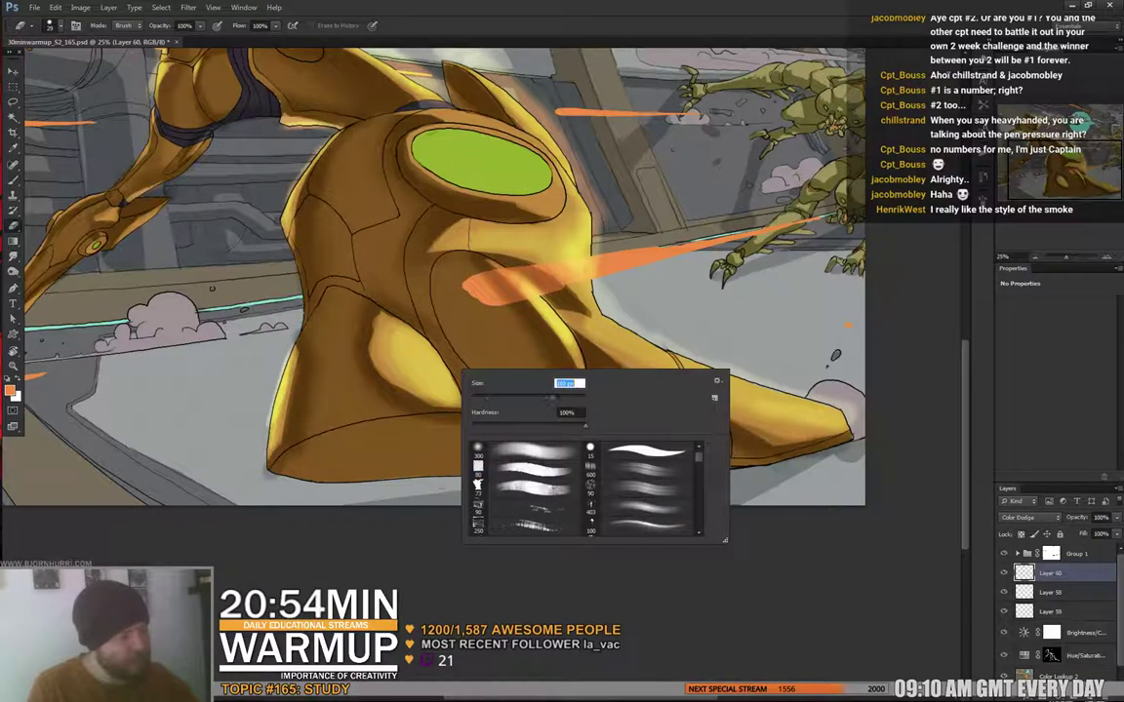
left_click_drag(349, 320, 386, 343)
key("b")
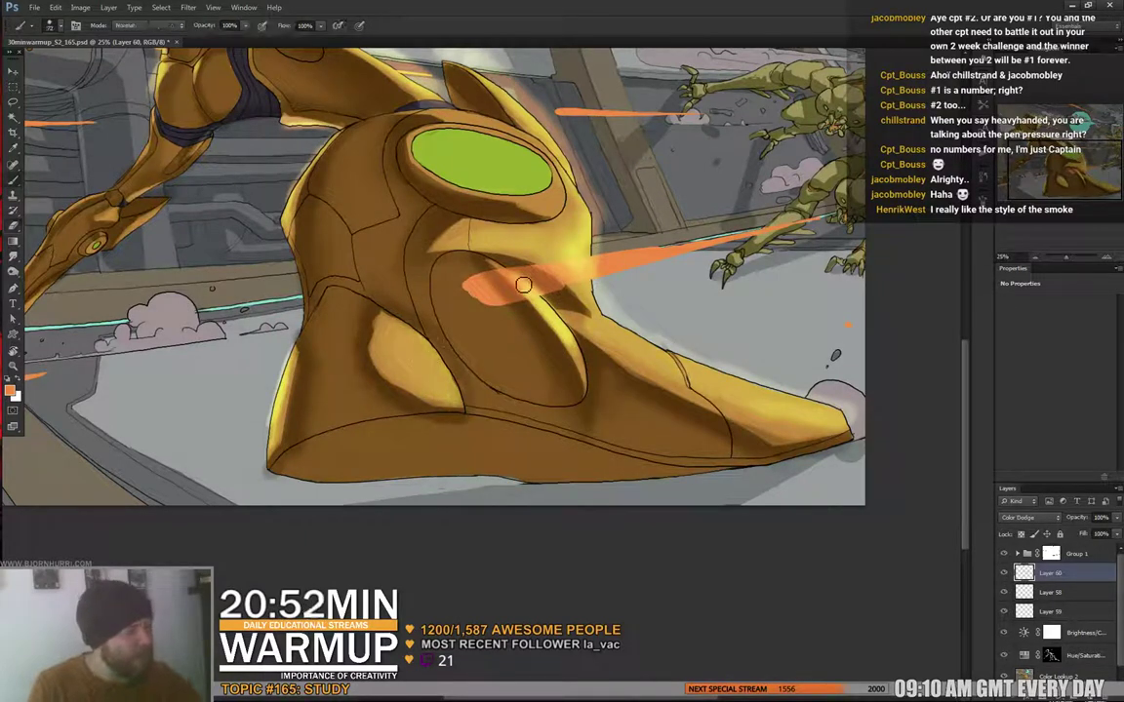
- Trim the highlight on the oval plate's edge with a 16 px Eraser
key("e")
right_click(577, 300)
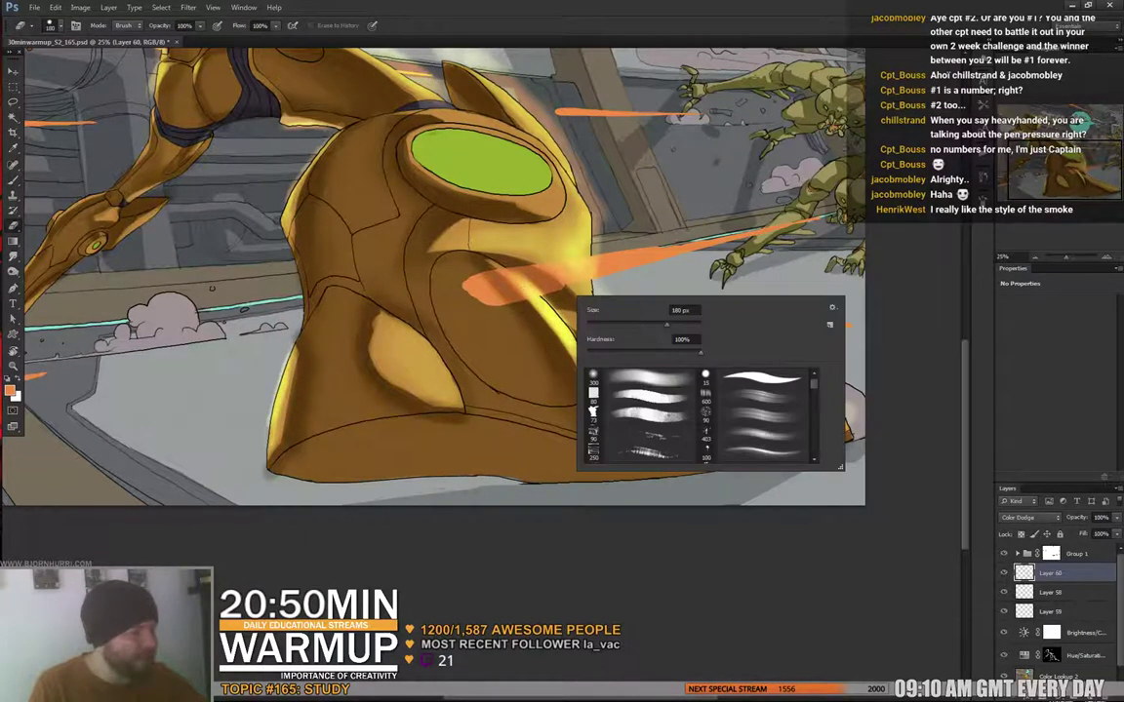
key("Return")
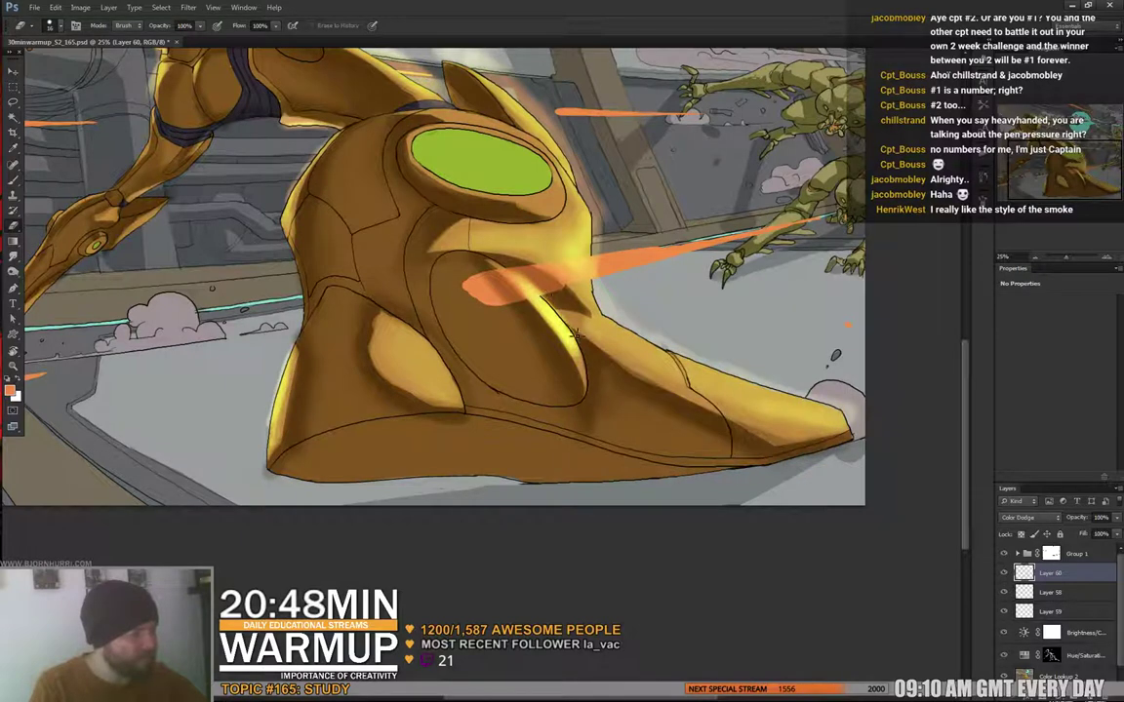
- Add soft glow below the green oval with a 236 px brush and refine it with the Eraser and a 64 px Smudge tip
key("b")
right_click(578, 242)
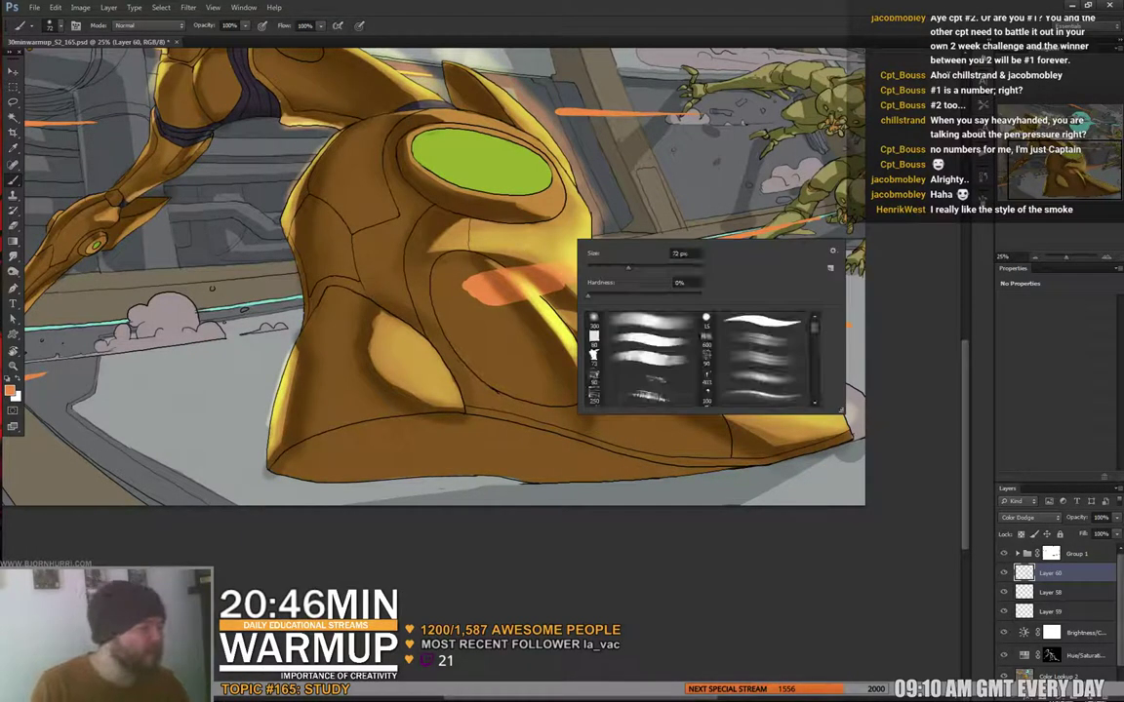
key("Return")
key("e")
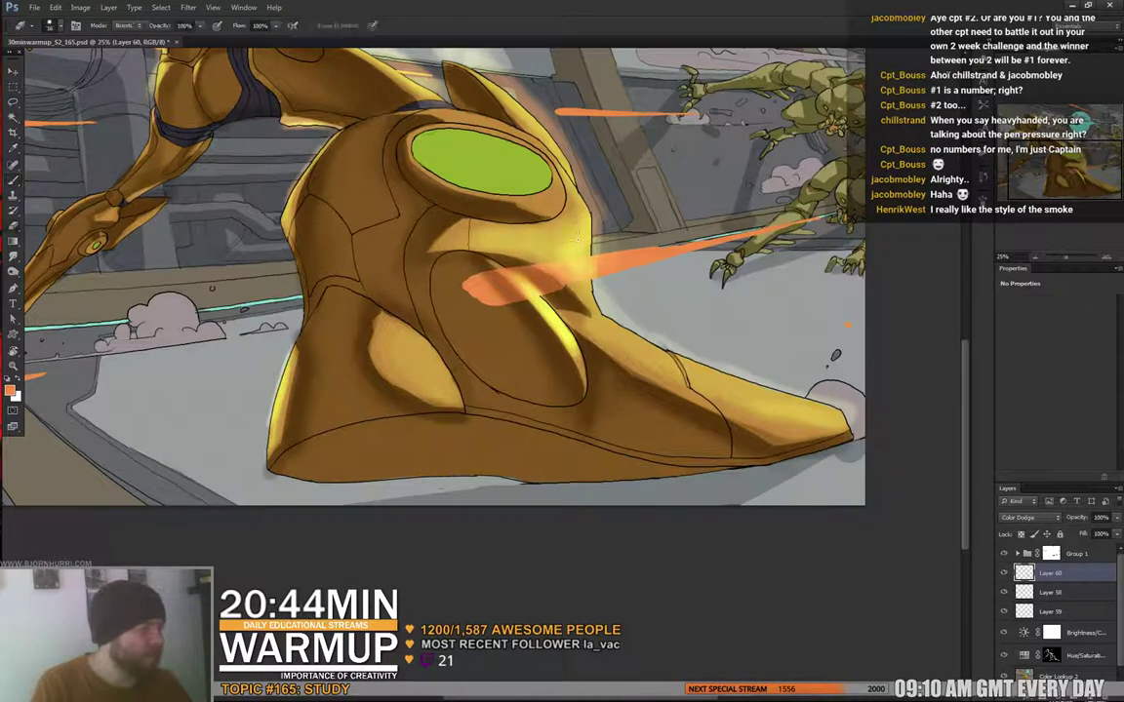
right_click(543, 232)
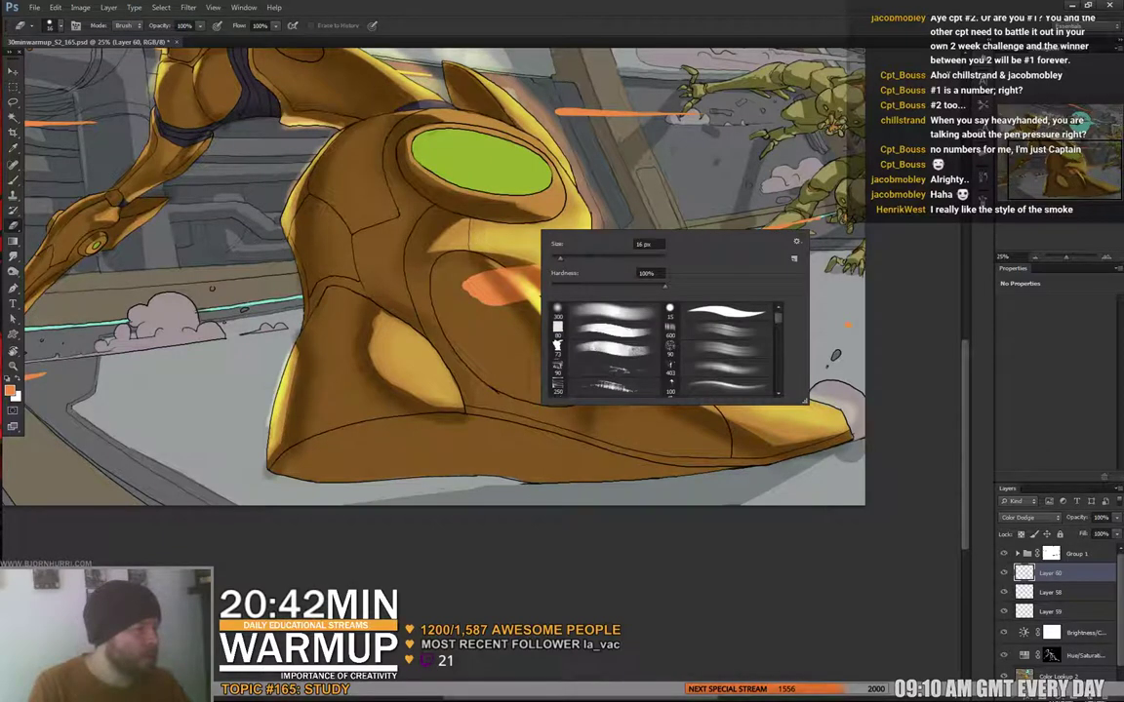
key("Return")
key("r")
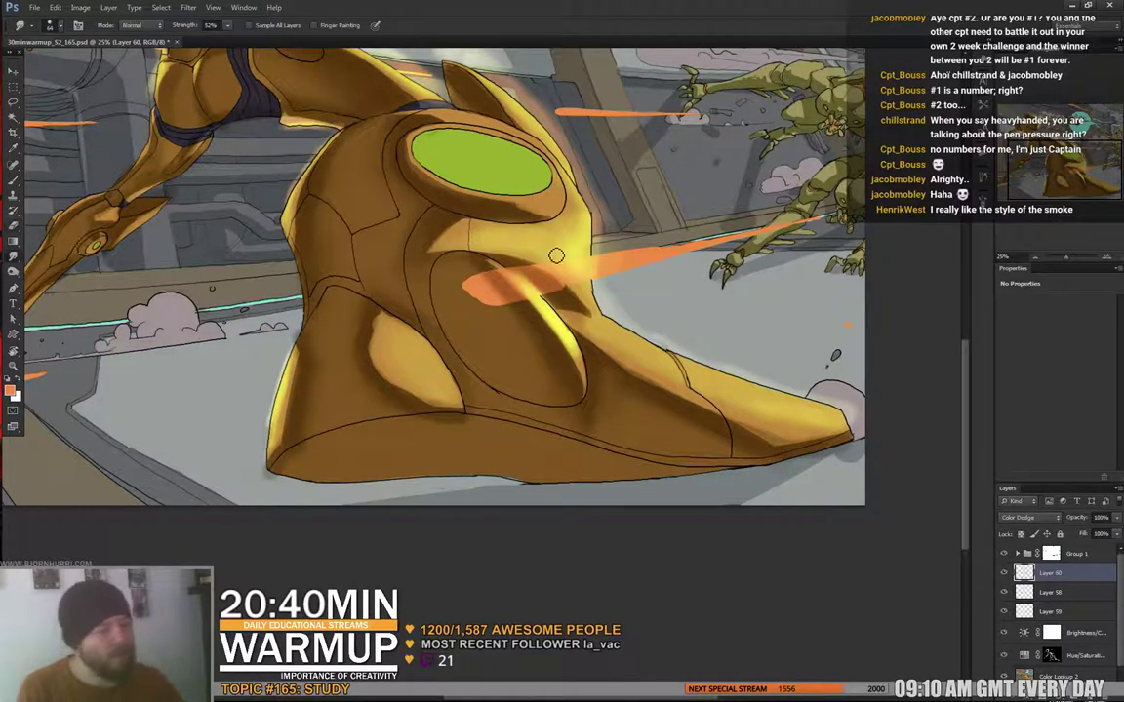
- Paint a highlight on the green oval's lower rim with a 39 px brush, smudge it and trim it with a 34 px Eraser
key("b")
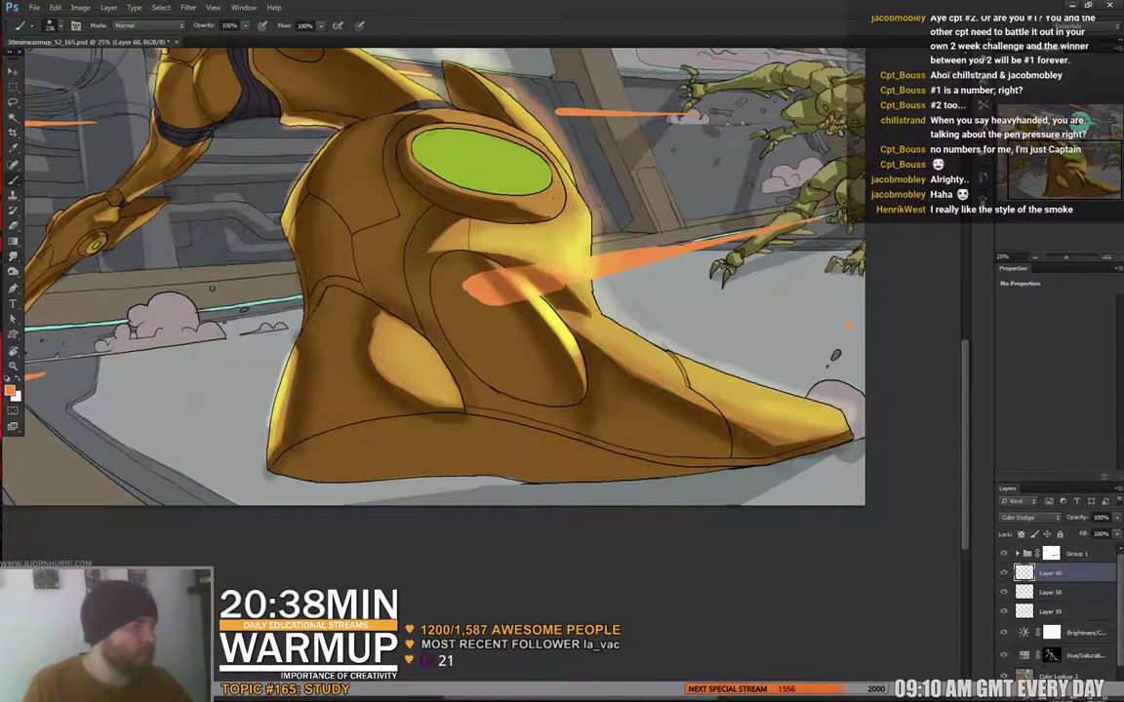
right_click(566, 202)
key("Return")
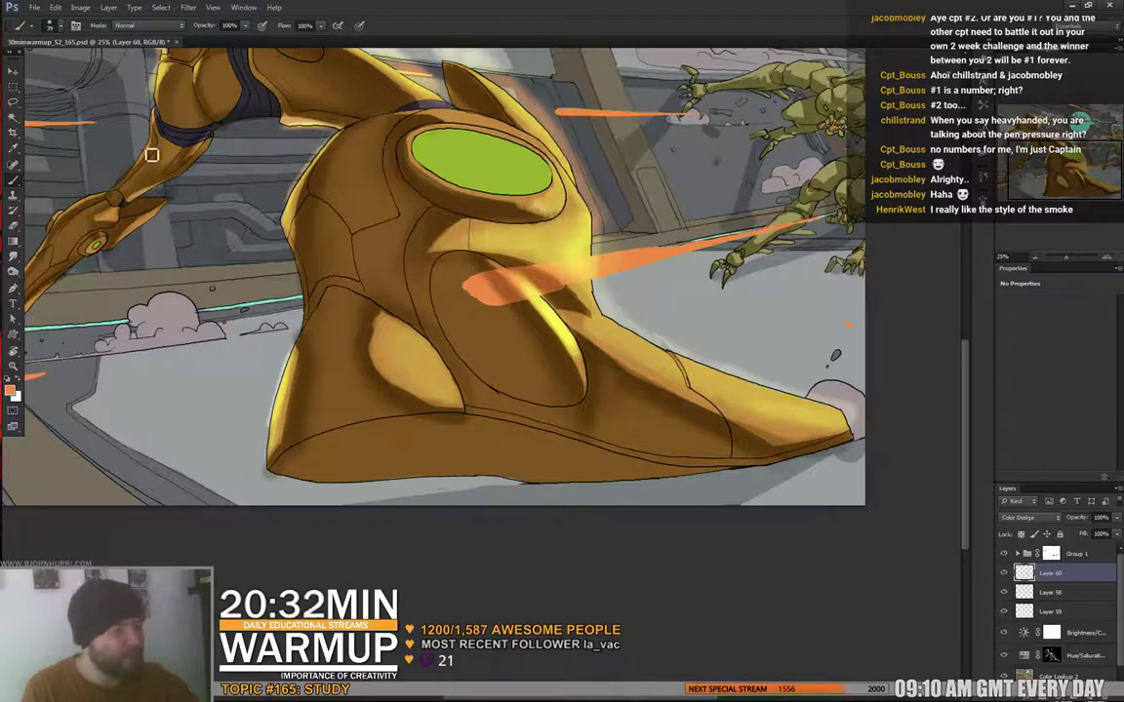
left_click(18, 251)
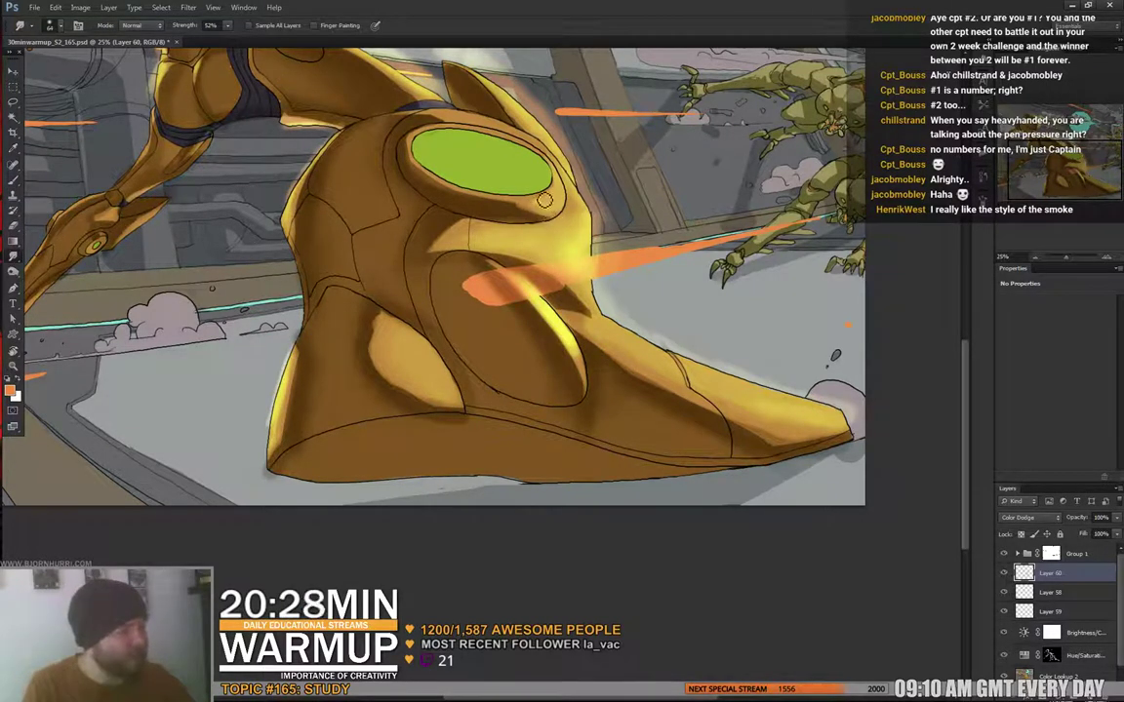
key("e")
right_click(560, 180)
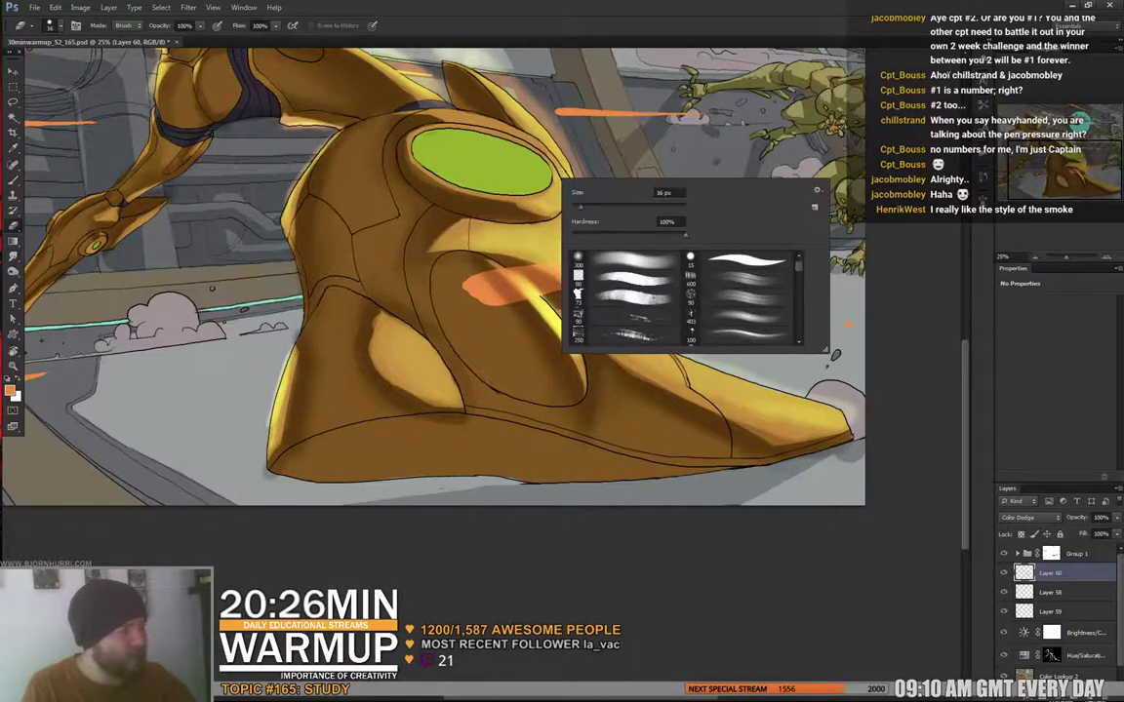
left_click(555, 185)
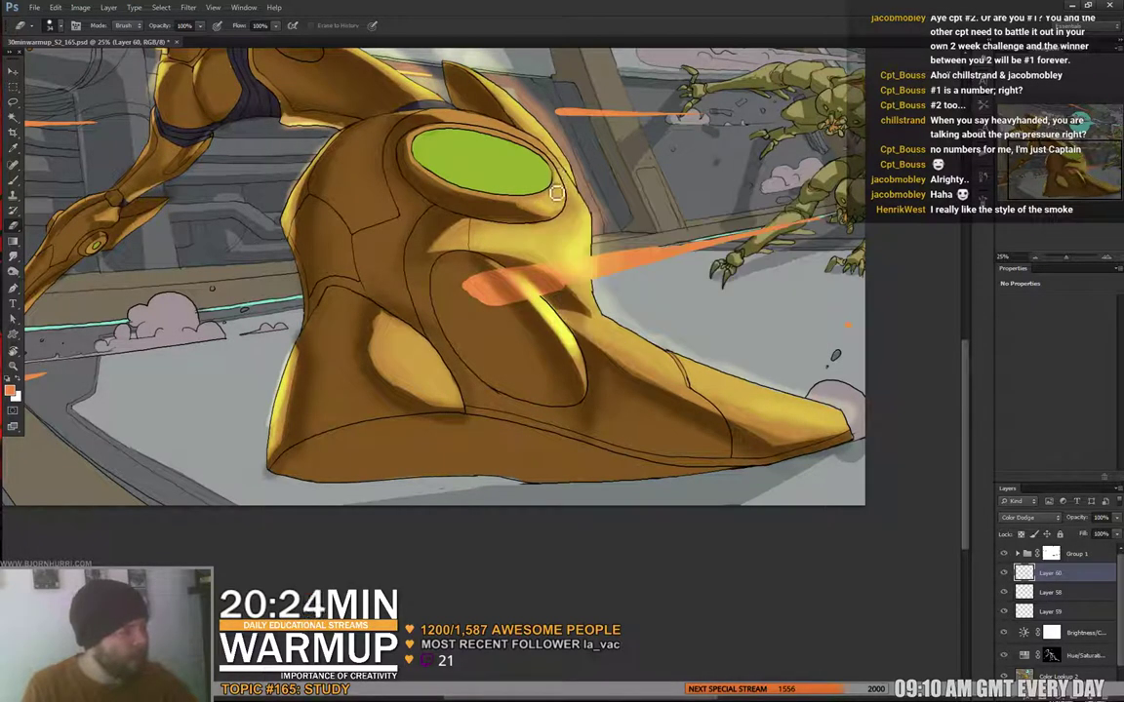
- Set the brush to 42 px and highlight the upper rim around the green oval, cleaning it with the Eraser
key("b")
left_click_drag(634, 228, 700, 305)
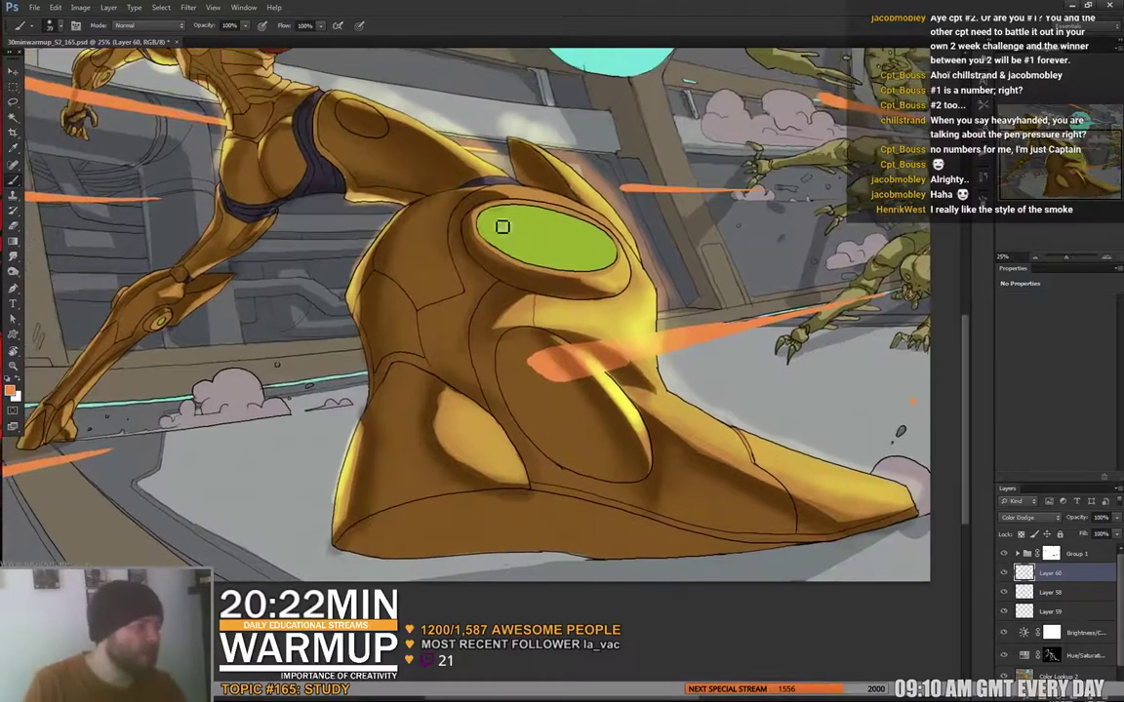
right_click(501, 227)
key("Return")
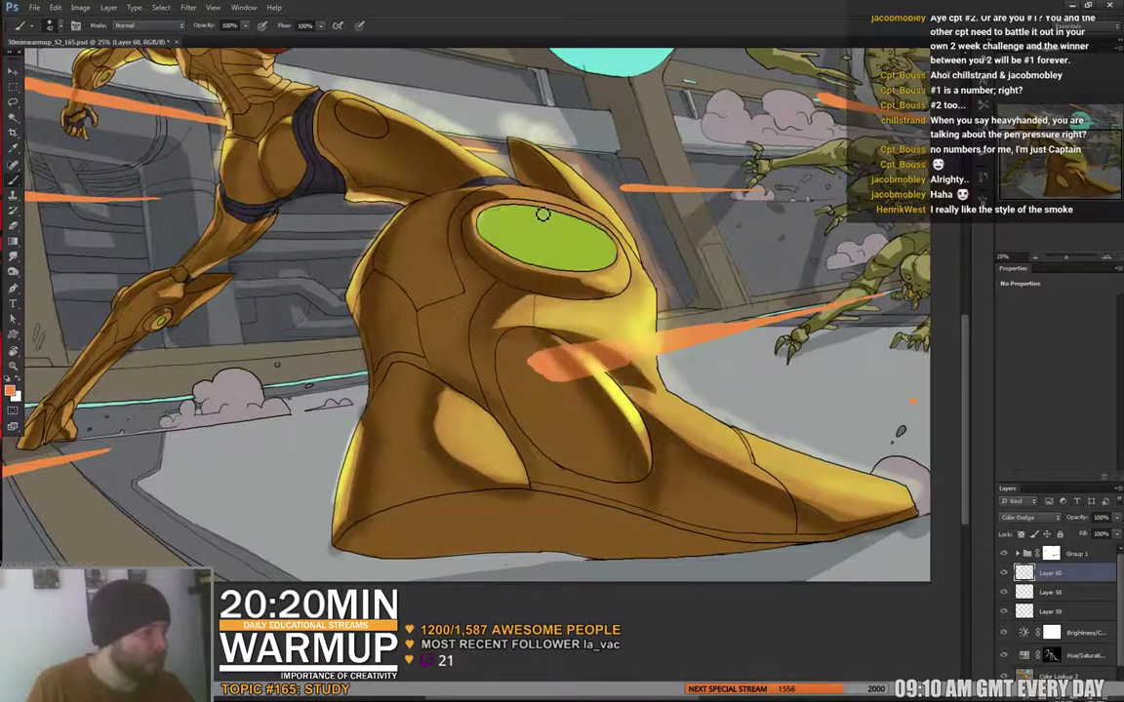
key("e")
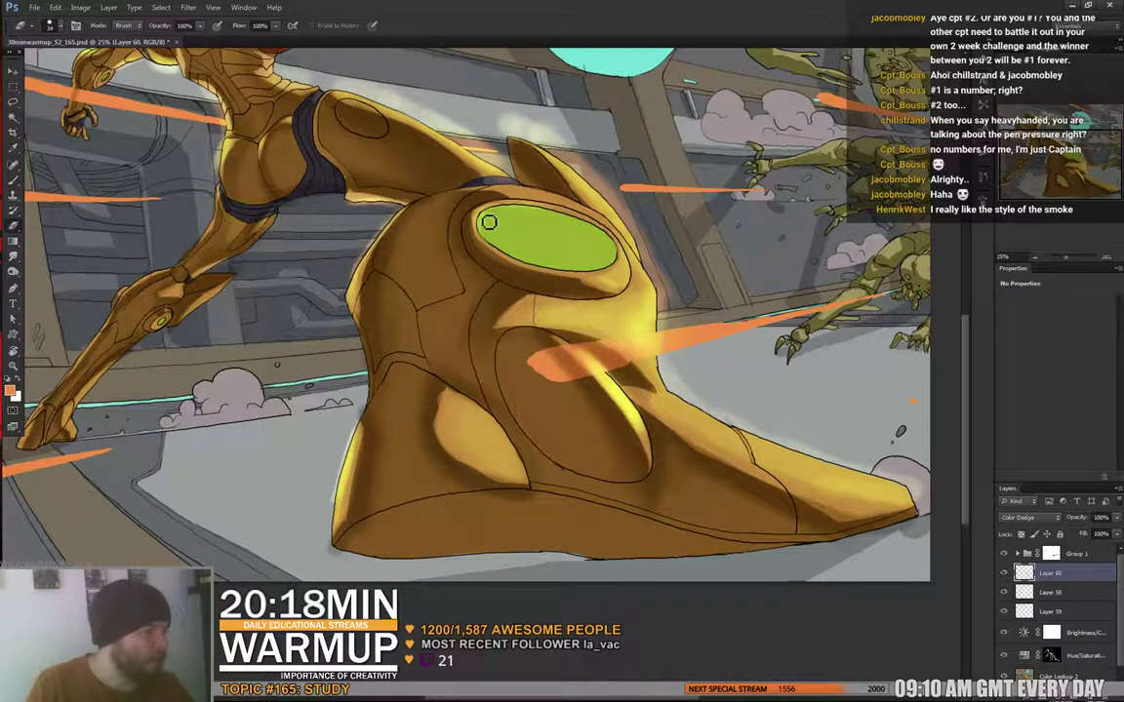
key("b")
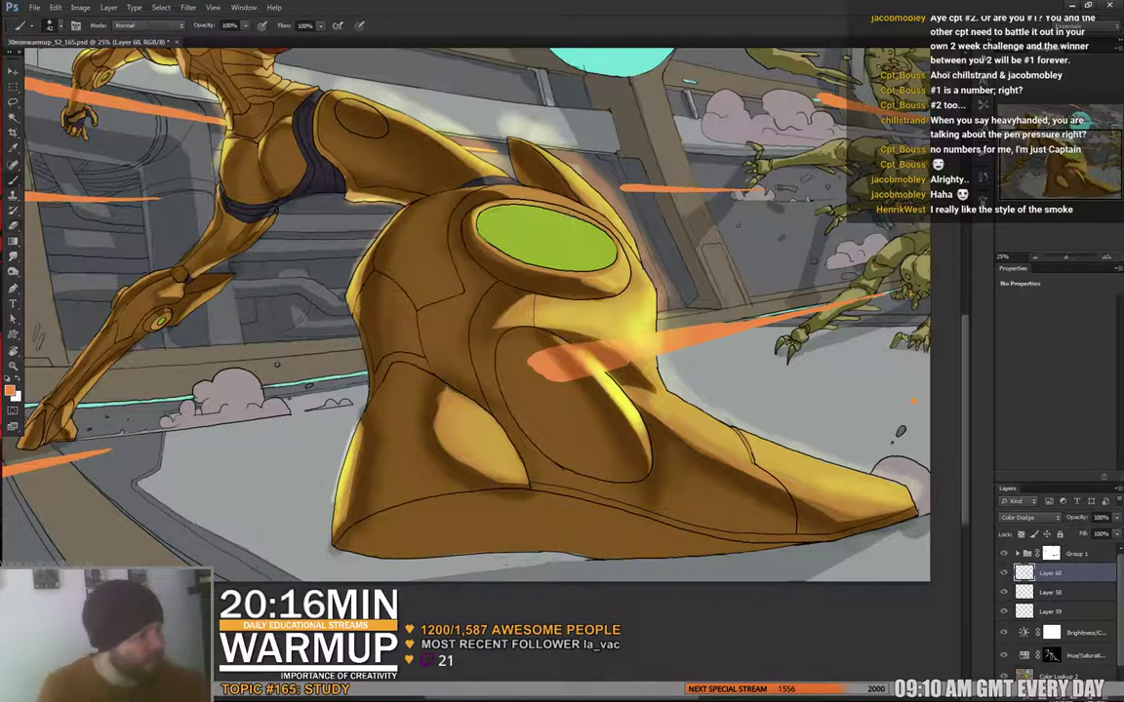
- Reduce the brush to 35 px and refine the highlight on the green oval's outer rim, erasing the spill
right_click(587, 214)
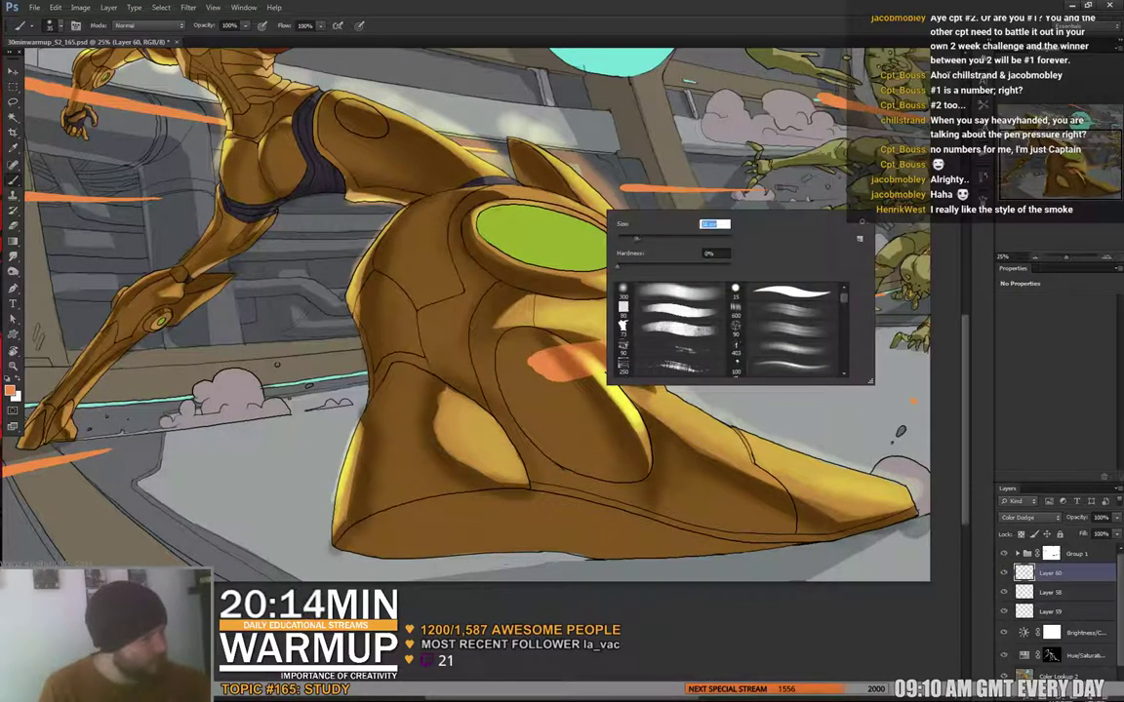
key("Return")
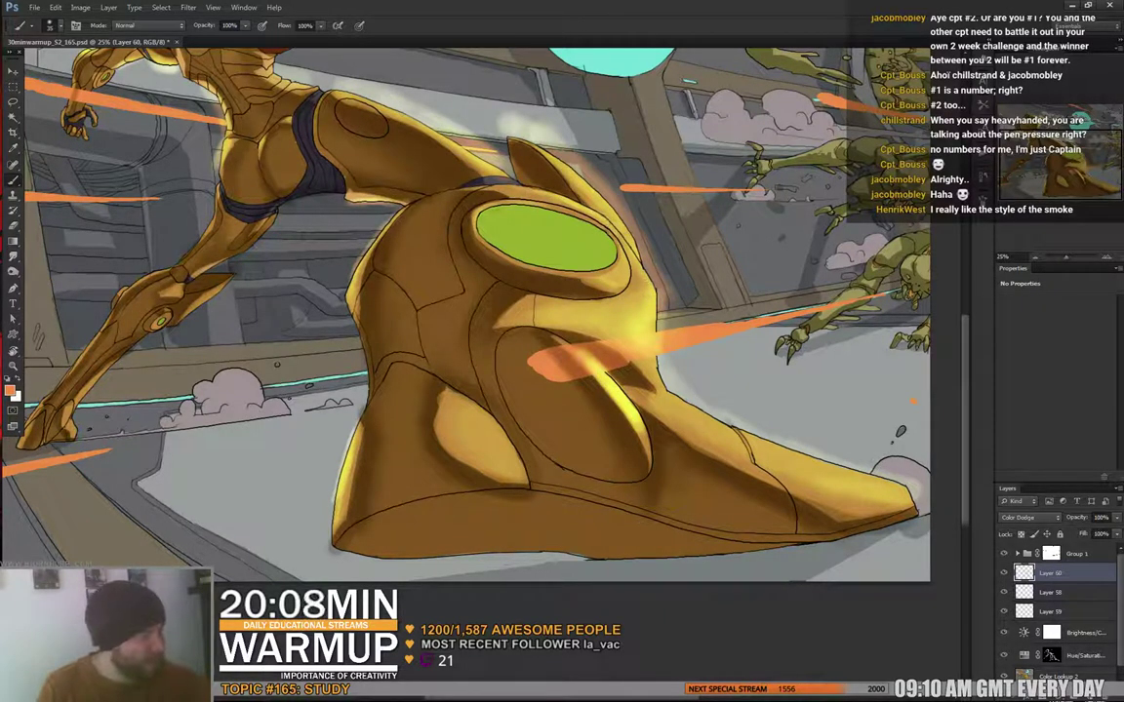
key("e")
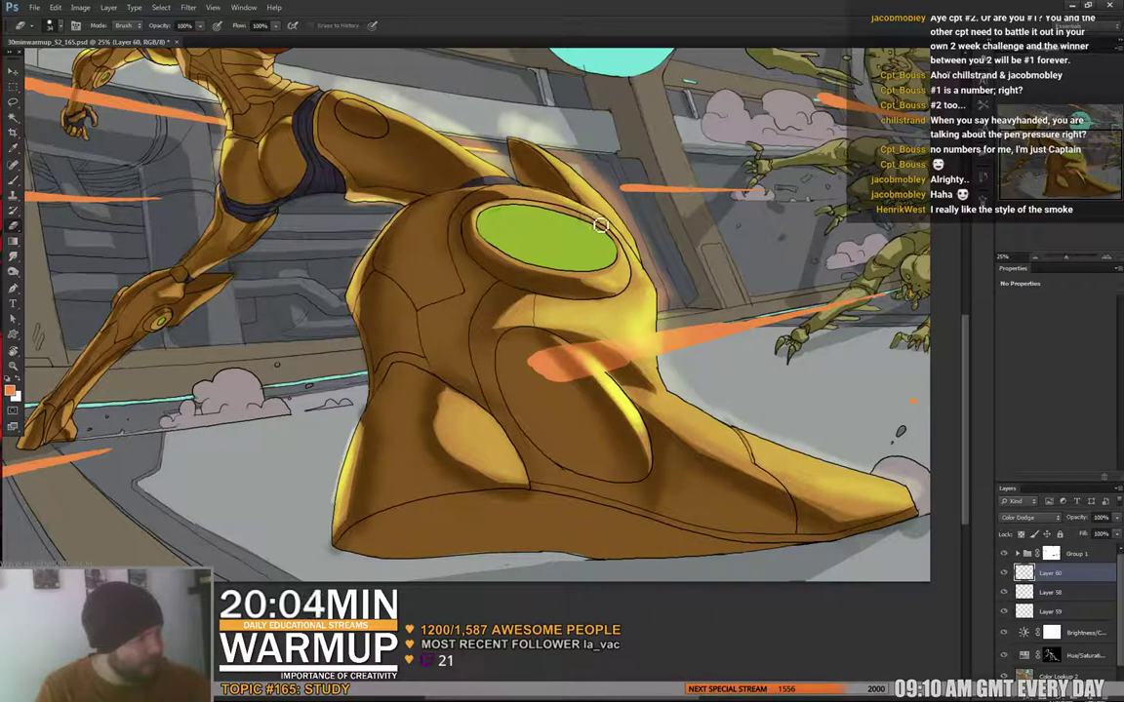
key("b")
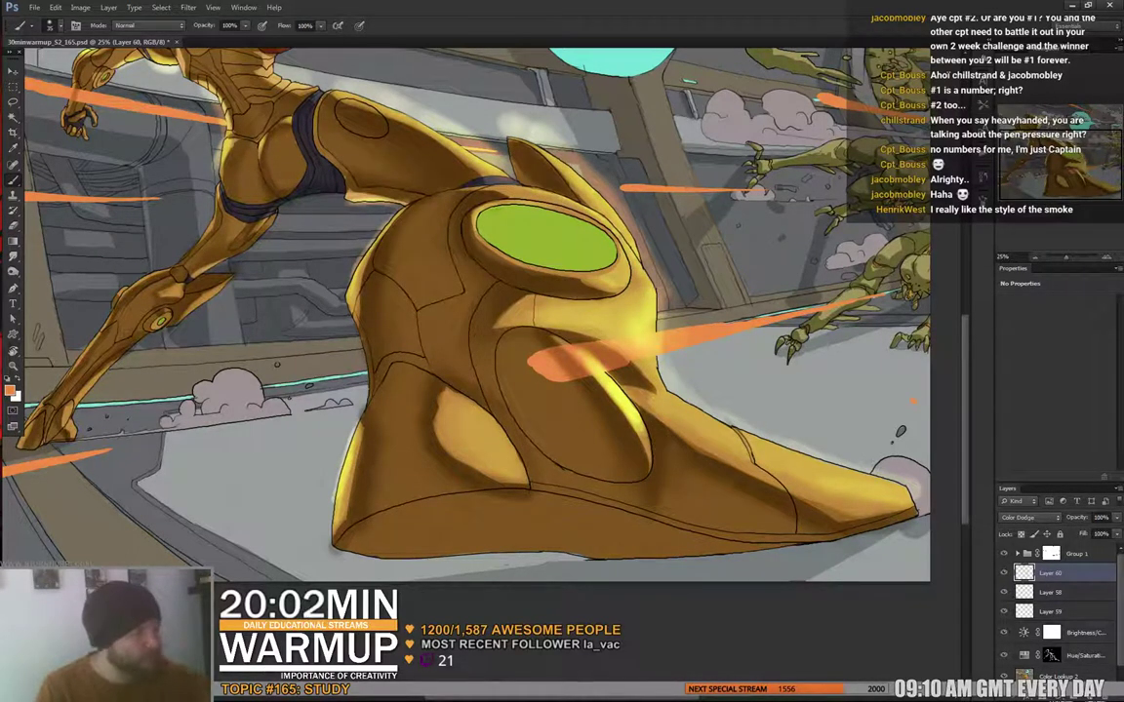
- Paint soft glow on the bend of the foreground leg below the green oval using 108 px and 226 px brushes
left_click_drag(710, 367, 688, 313)
right_click(687, 313)
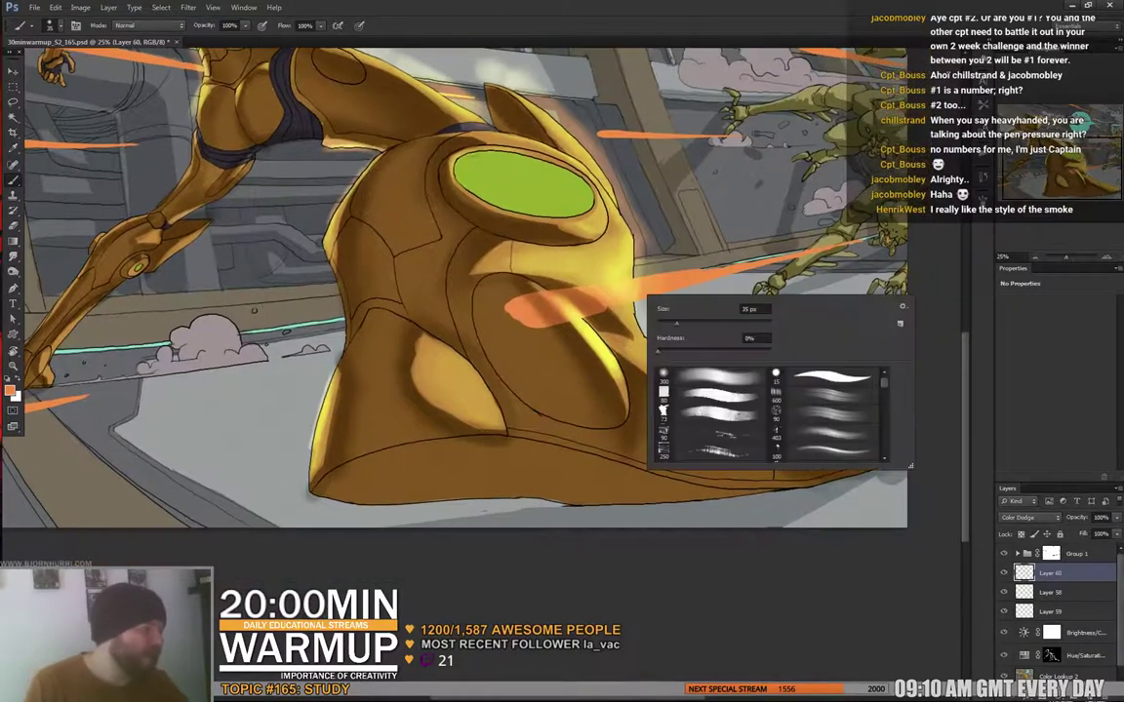
left_click(629, 291)
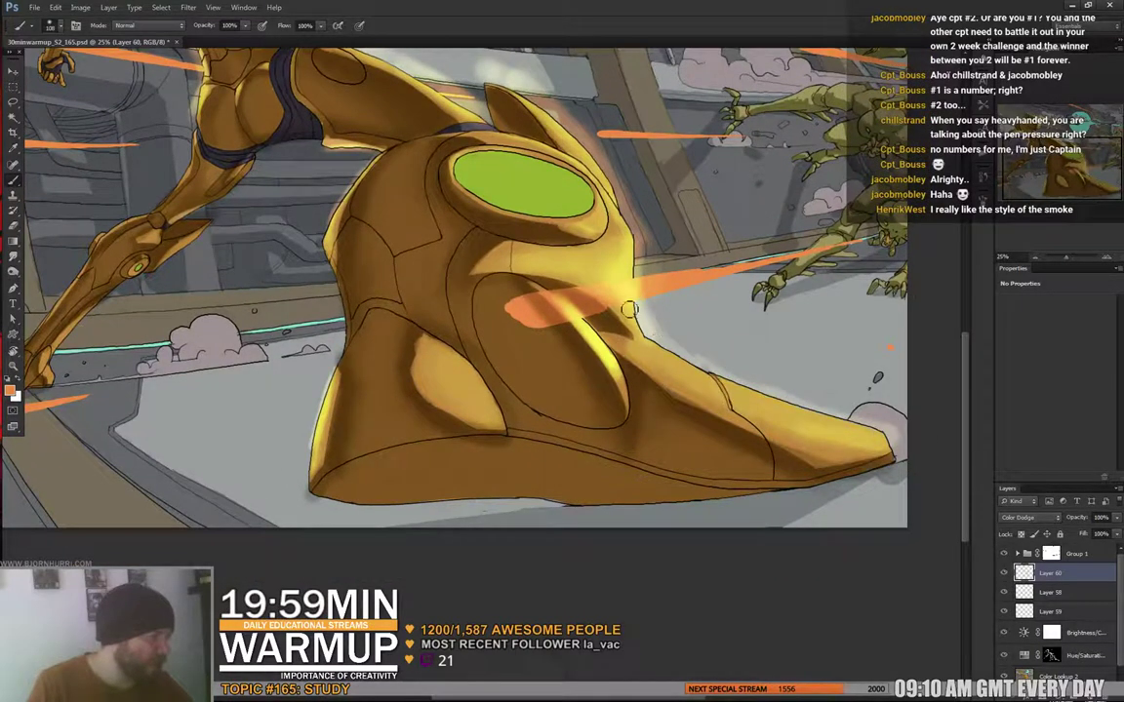
left_click_drag(761, 374, 715, 278)
right_click(714, 278)
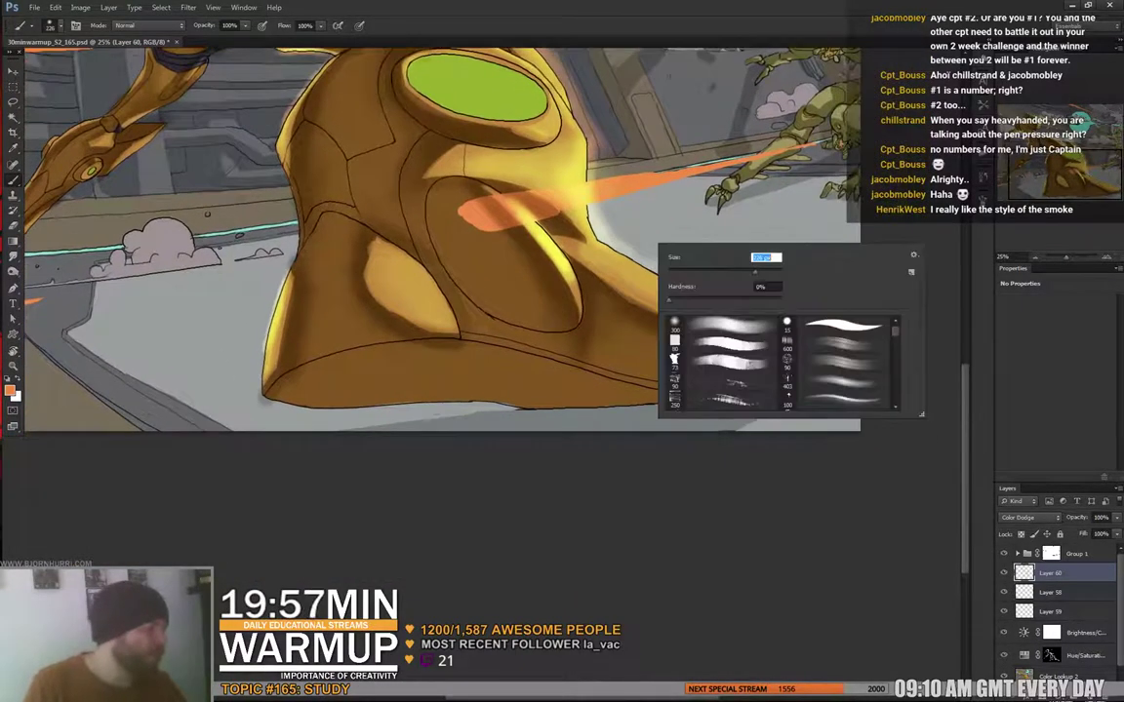
left_click(597, 233)
left_click_drag(559, 215, 586, 231)
- Enlarge the brush to 401 px and spread a broad soft glow along the foreground foot's upper edge onto the floor
right_click(645, 246)
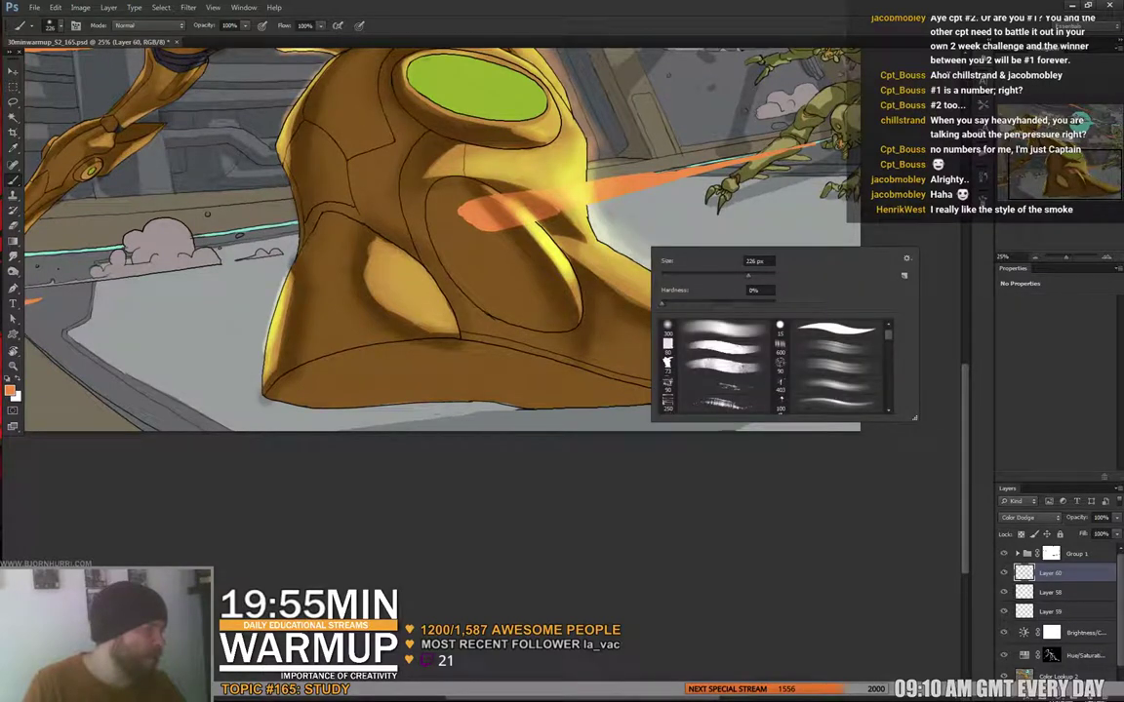
left_click_drag(748, 276, 756, 276)
left_click(617, 237)
mouse_move(625, 239)
left_mouse_down()
mouse_move(803, 291)
mouse_move(723, 268)
mouse_move(733, 356)
mouse_move(766, 378)
mouse_move(754, 381)
mouse_move(814, 440)
left_mouse_up()
left_click_drag(759, 297, 793, 431)
- Use a smaller brush to paint rim glow around the waist and round back armour, reducing it to 27 px for the far shoulder
right_click(439, 249)
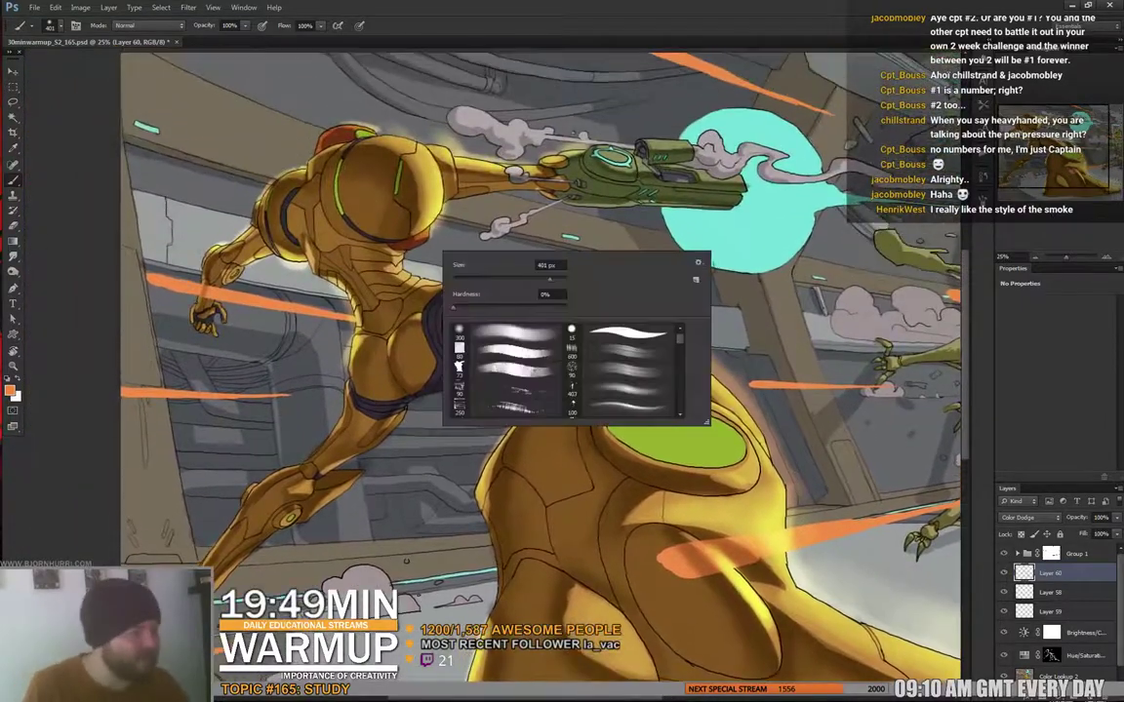
key("Return")
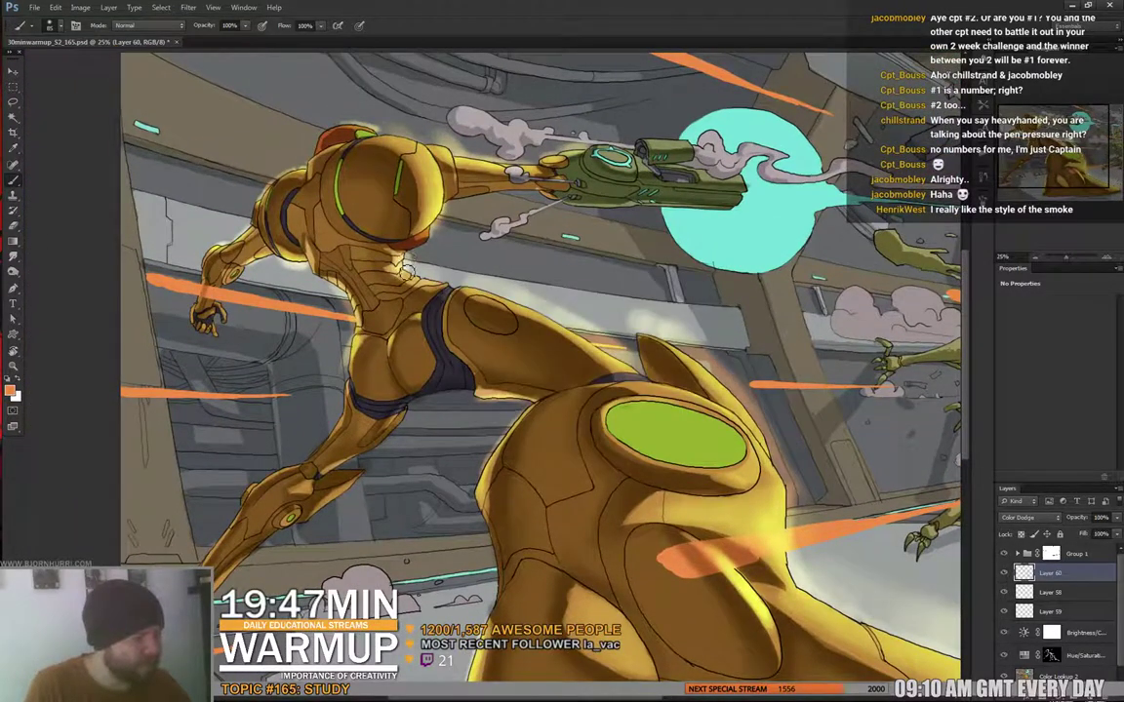
left_click_drag(407, 272, 420, 275)
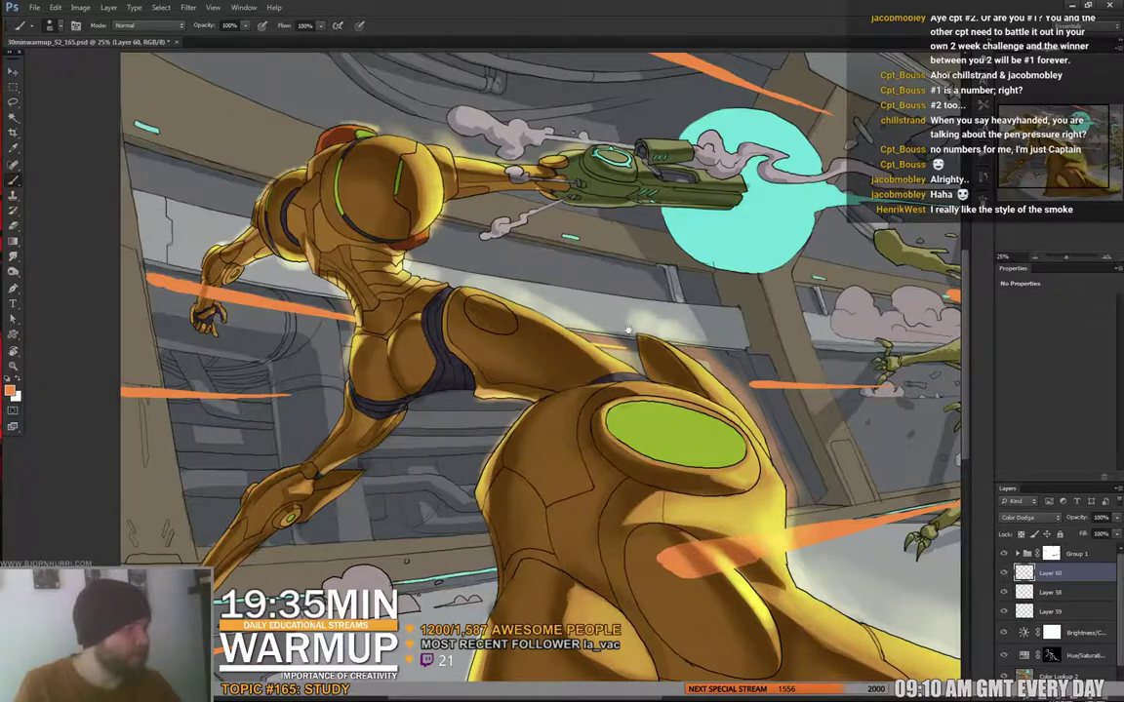
mouse_move(628, 331)
left_mouse_down()
mouse_move(644, 295)
mouse_move(639, 312)
left_mouse_up()
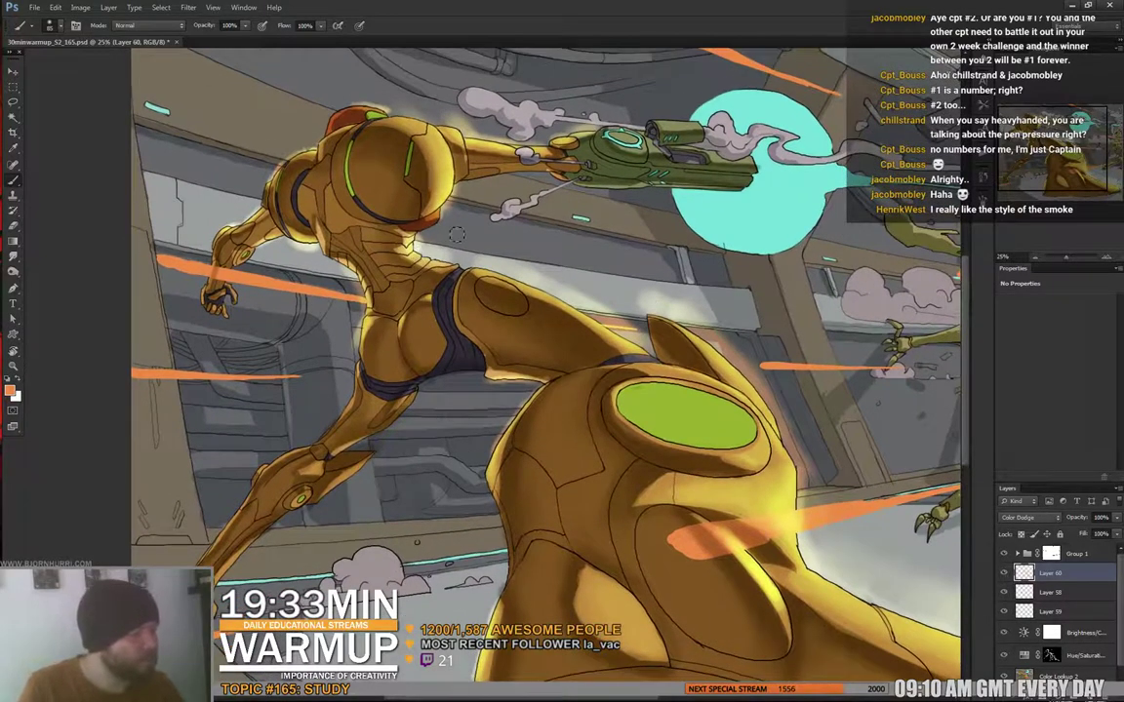
left_click_drag(456, 234, 465, 228)
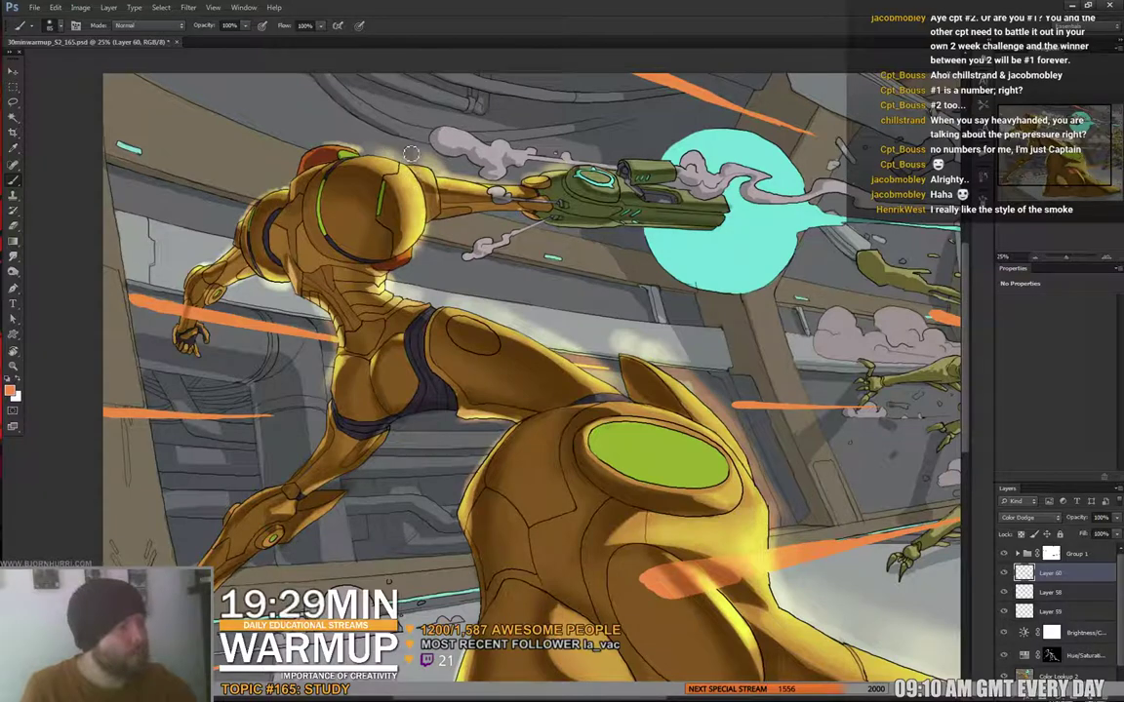
mouse_move(366, 226)
left_mouse_down()
mouse_move(488, 319)
mouse_move(509, 298)
left_mouse_up()
right_click(463, 256)
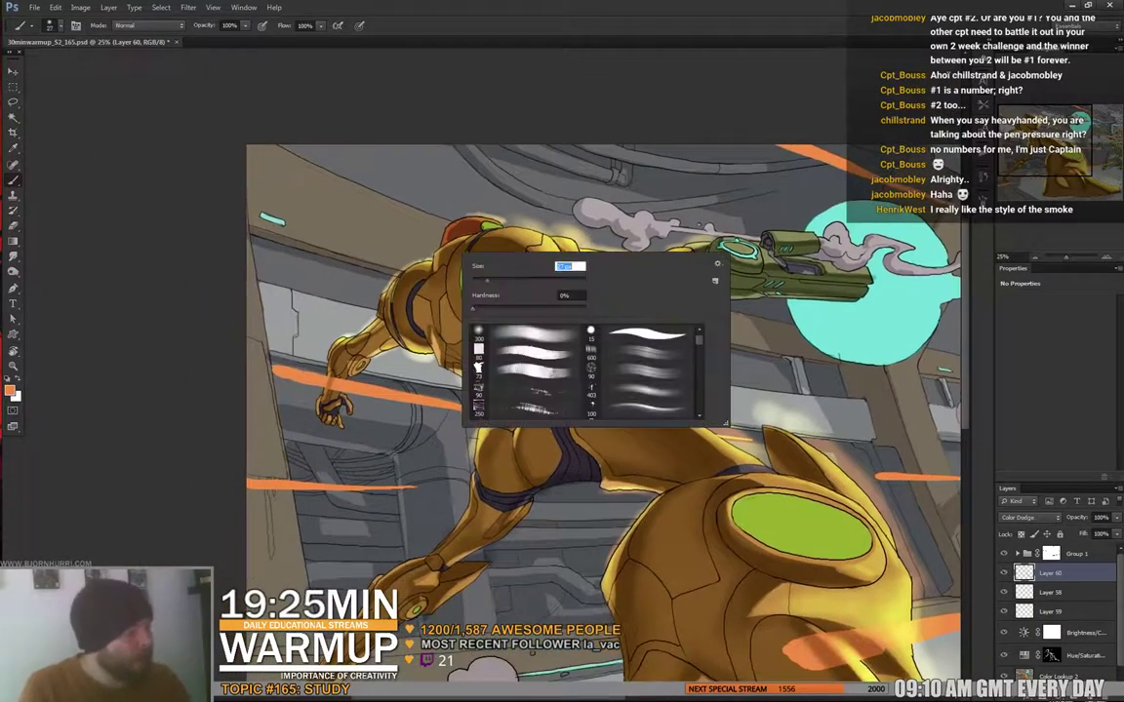
left_click(433, 269)
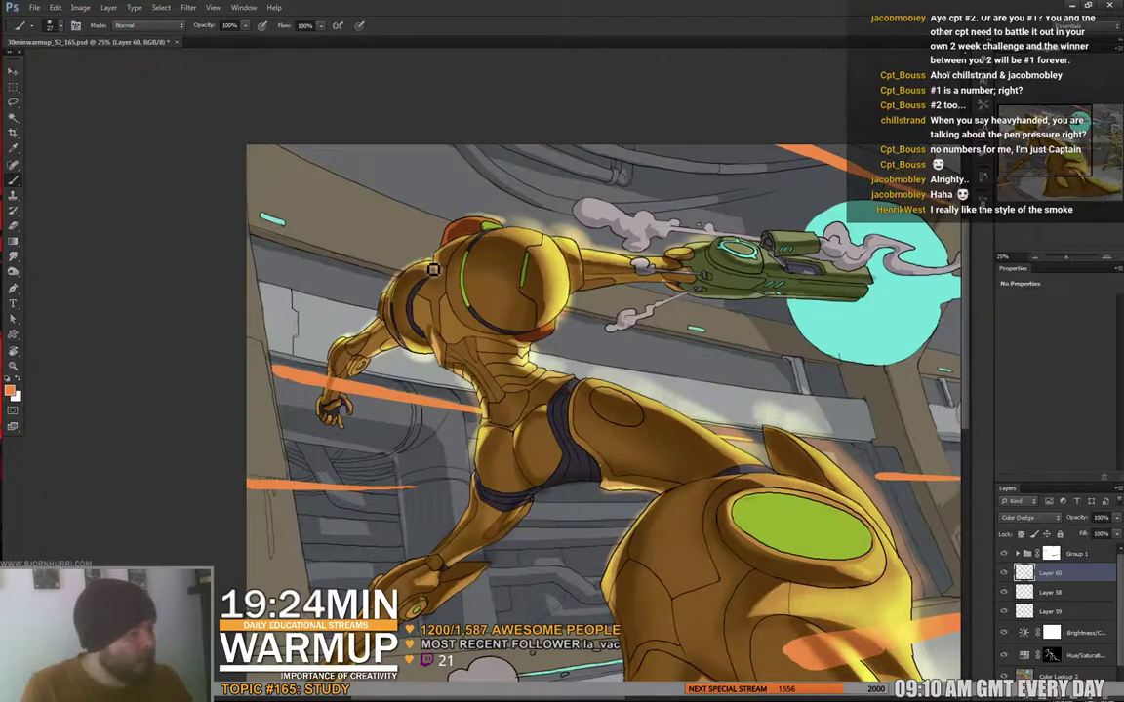
- Hide Group 1 to examine the painted lighting on the foreground leg without line art, and show the group again
left_click(1006, 555)
mouse_move(911, 565)
left_mouse_down()
mouse_move(697, 389)
mouse_move(529, 281)
left_mouse_up()
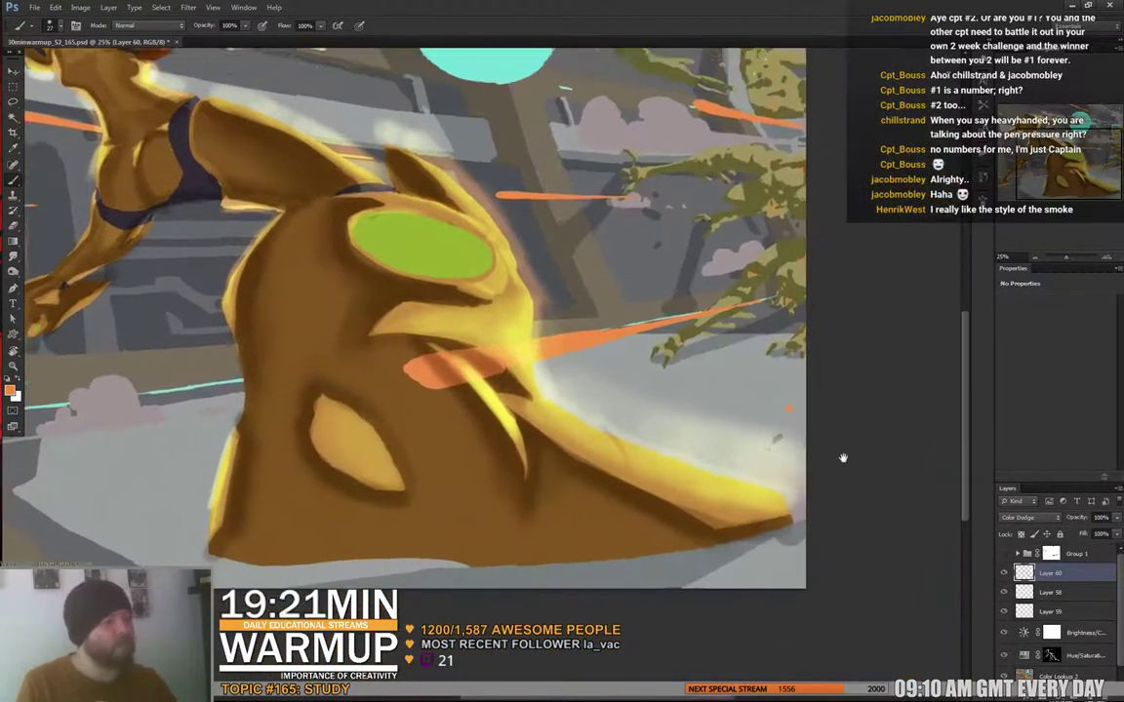
left_click_drag(828, 401, 830, 446)
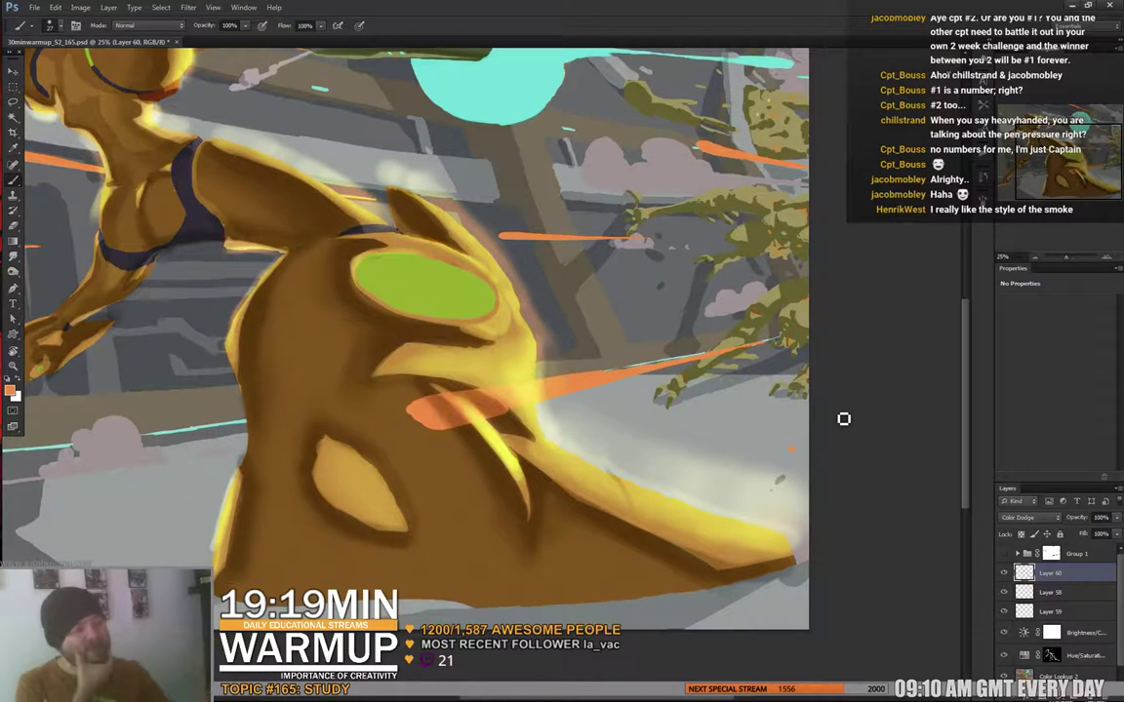
left_click(1005, 554)
- Set the brush to 93 px for the highlight below the green oval and soften it with a 145 px Smudge tip
right_click(481, 364)
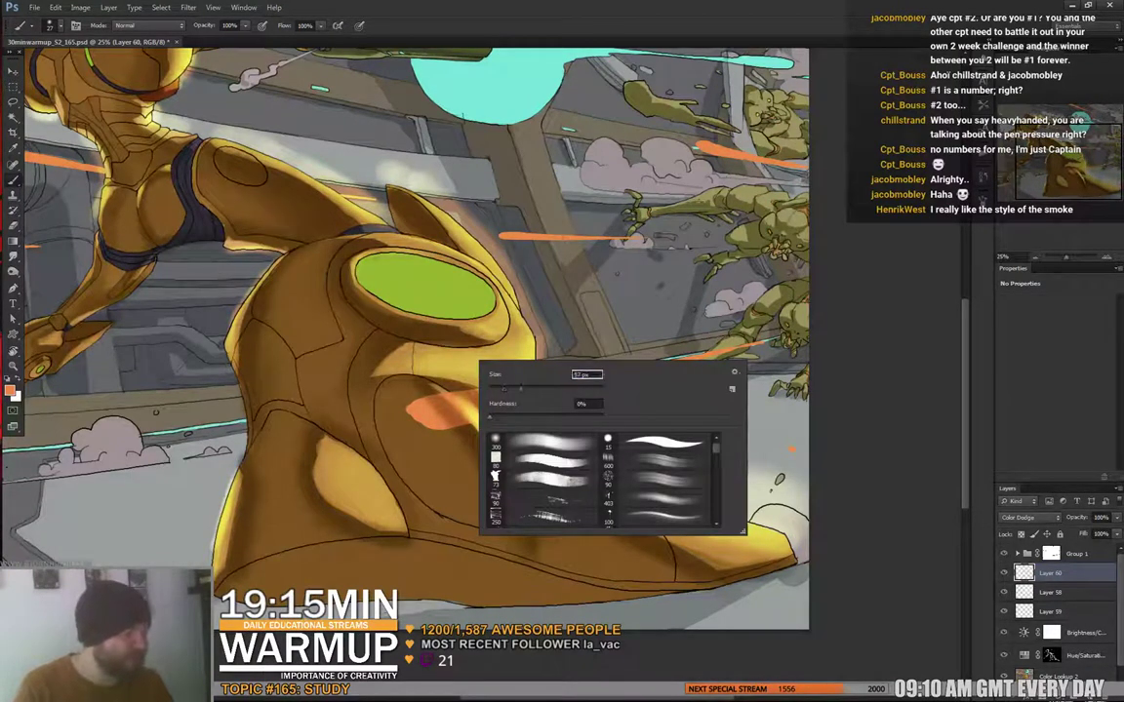
left_click(452, 360)
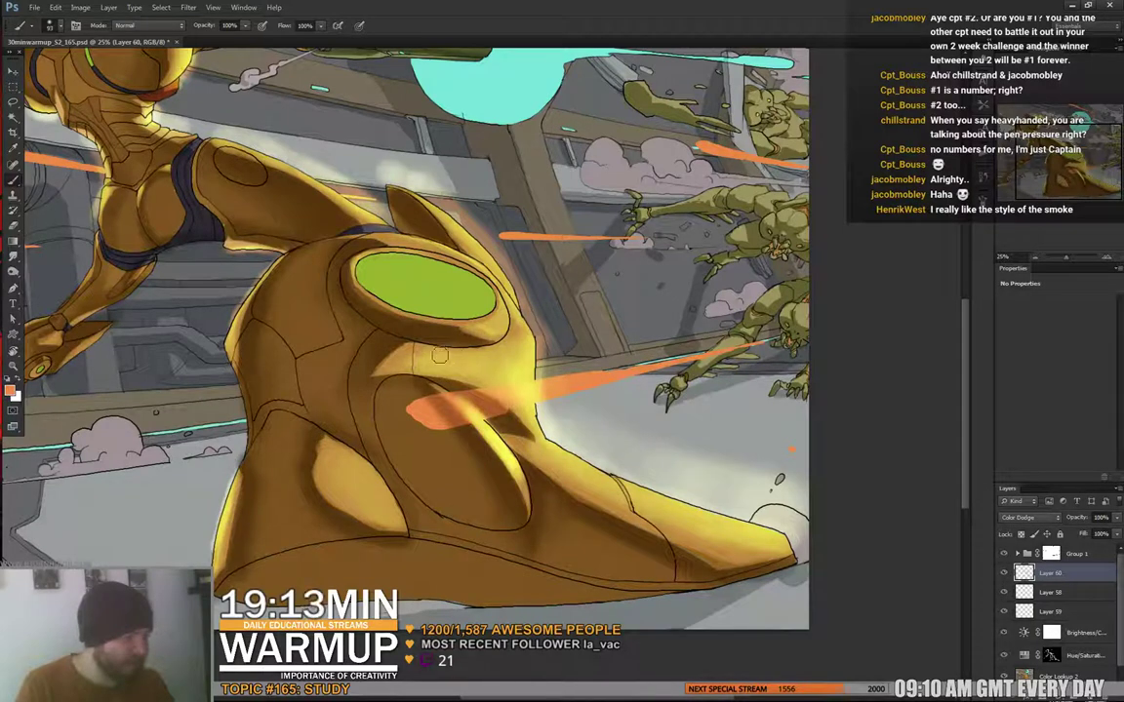
left_click(14, 254)
right_click(427, 367)
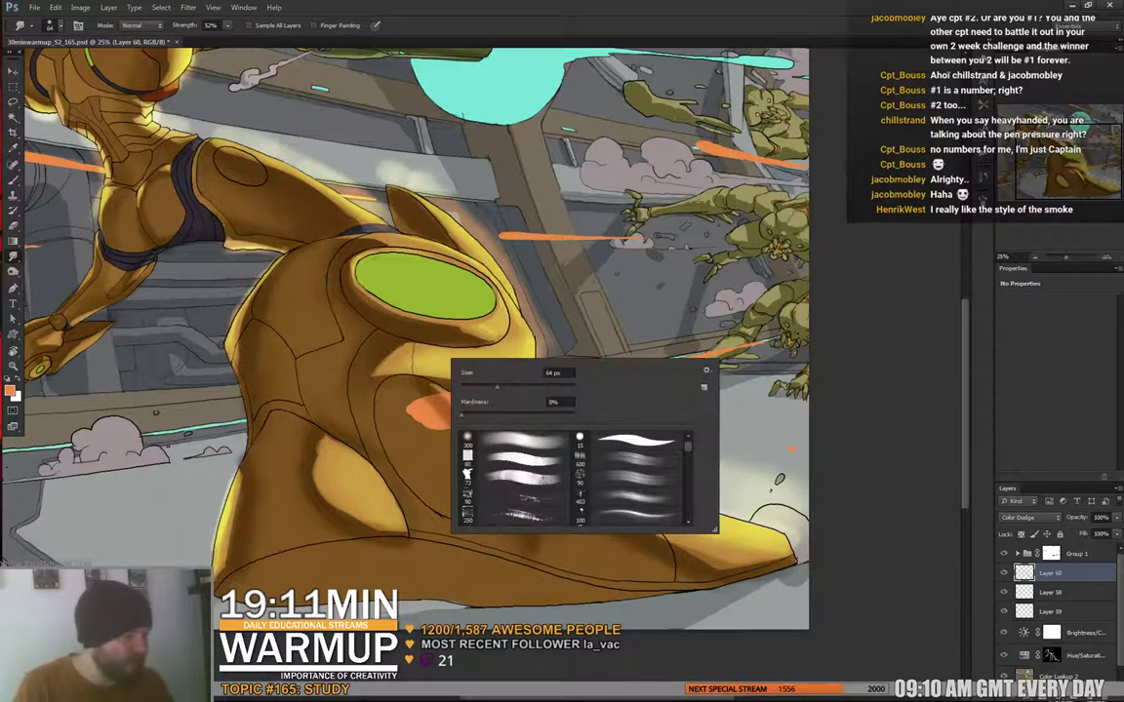
key("Return")
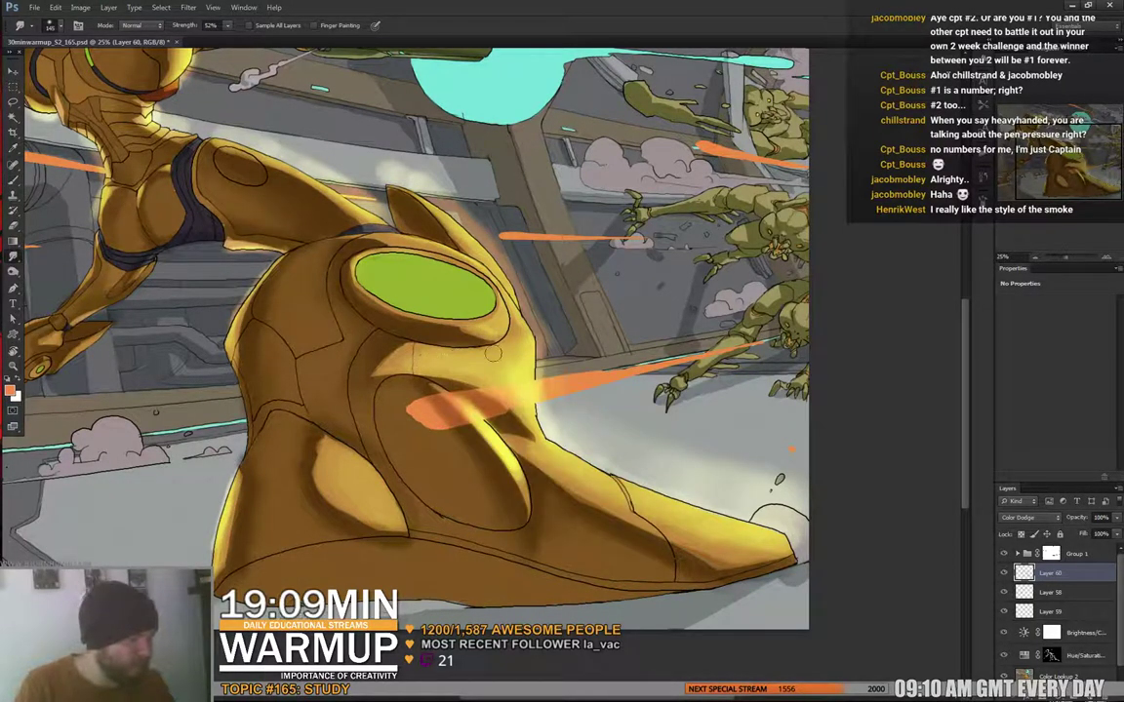
- Return to the Brush at 40 px and paint rim highlights along the trailing leg from thigh to foot
key("b")
left_click_drag(523, 301, 598, 278)
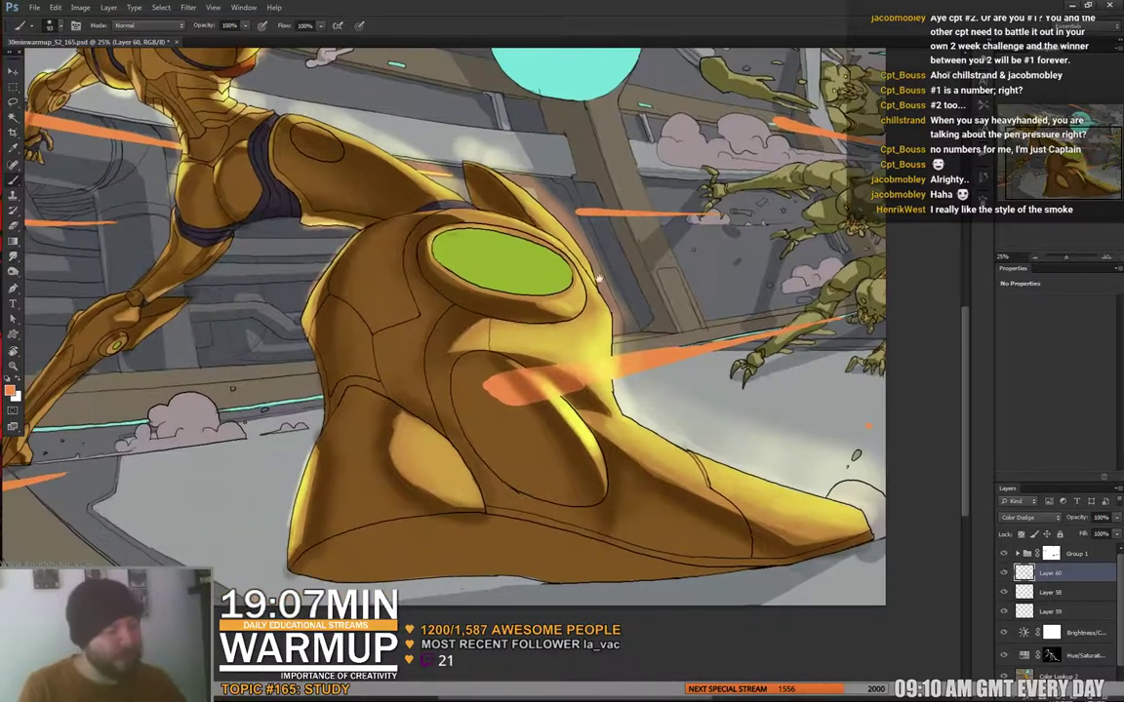
left_click_drag(379, 374, 363, 286)
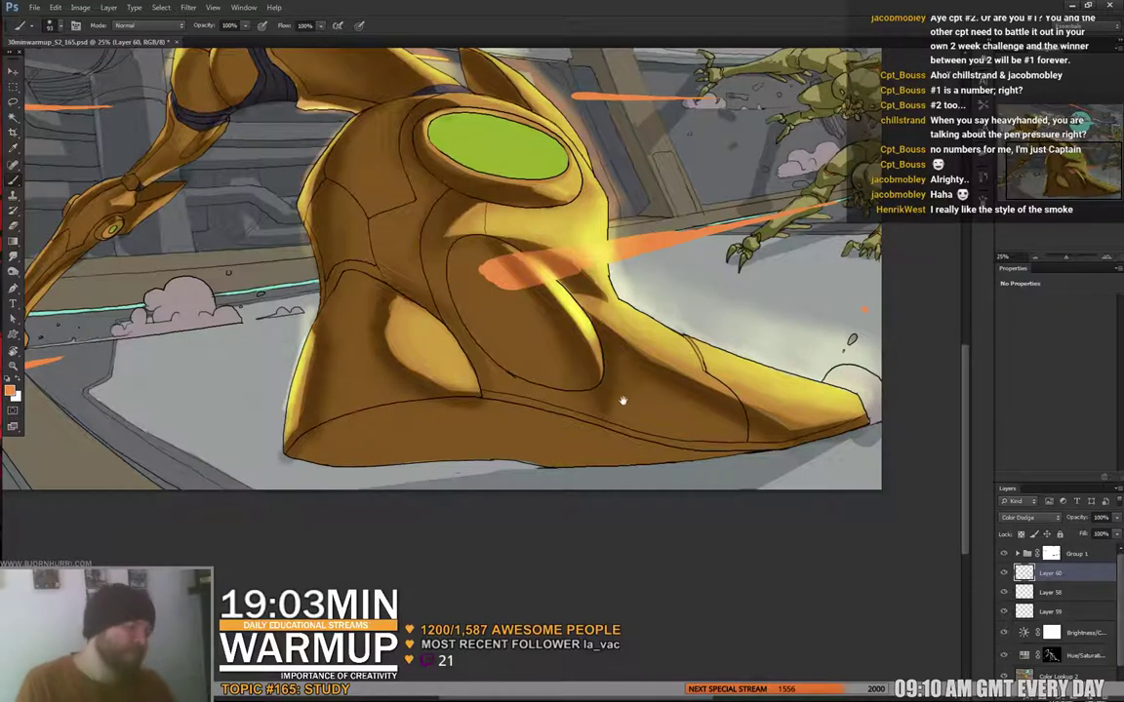
left_click_drag(639, 398, 727, 507)
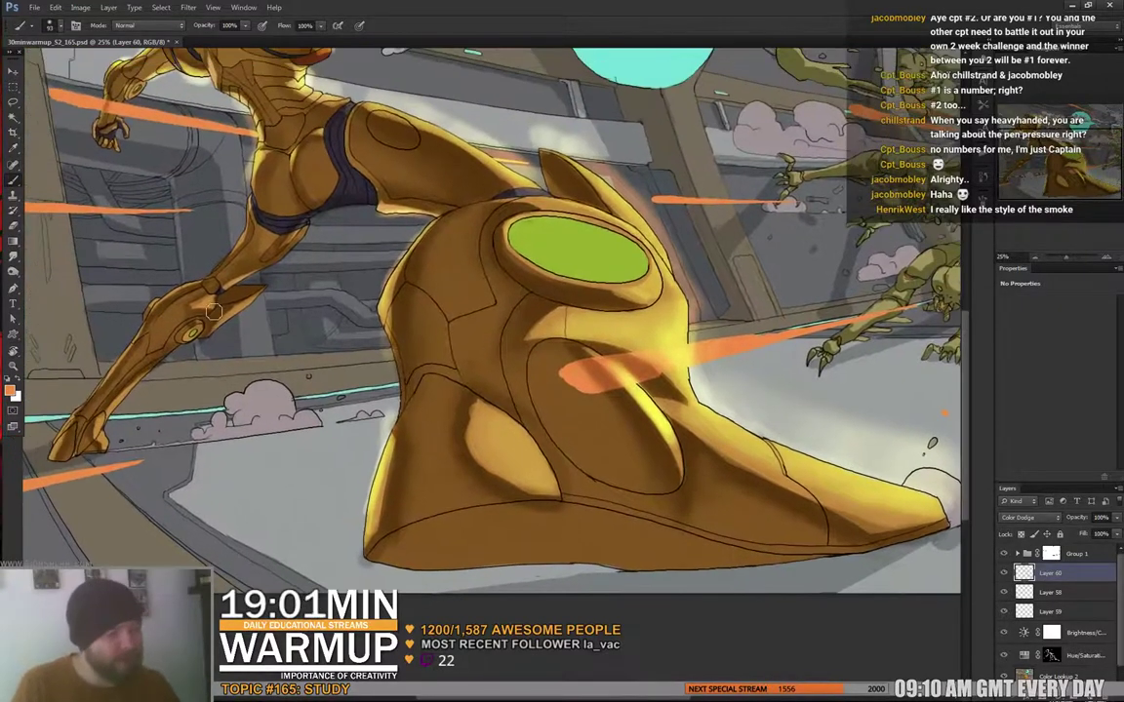
right_click(227, 276)
type("40")
key("Return")
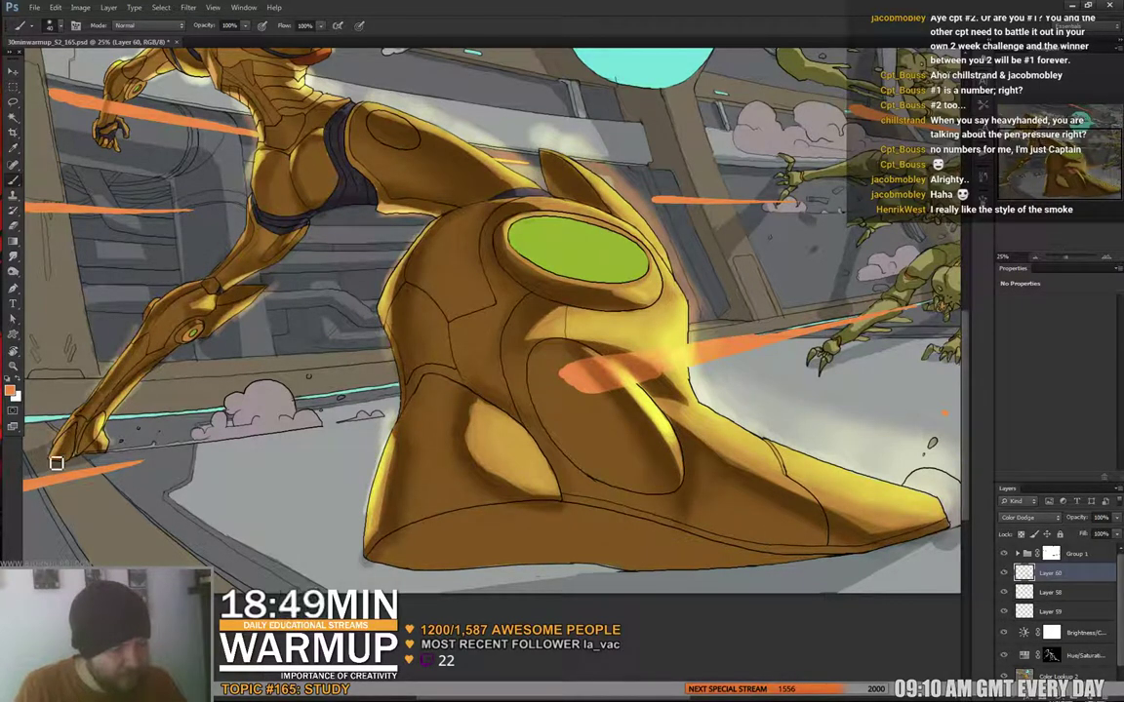
left_click_drag(244, 246, 288, 286)
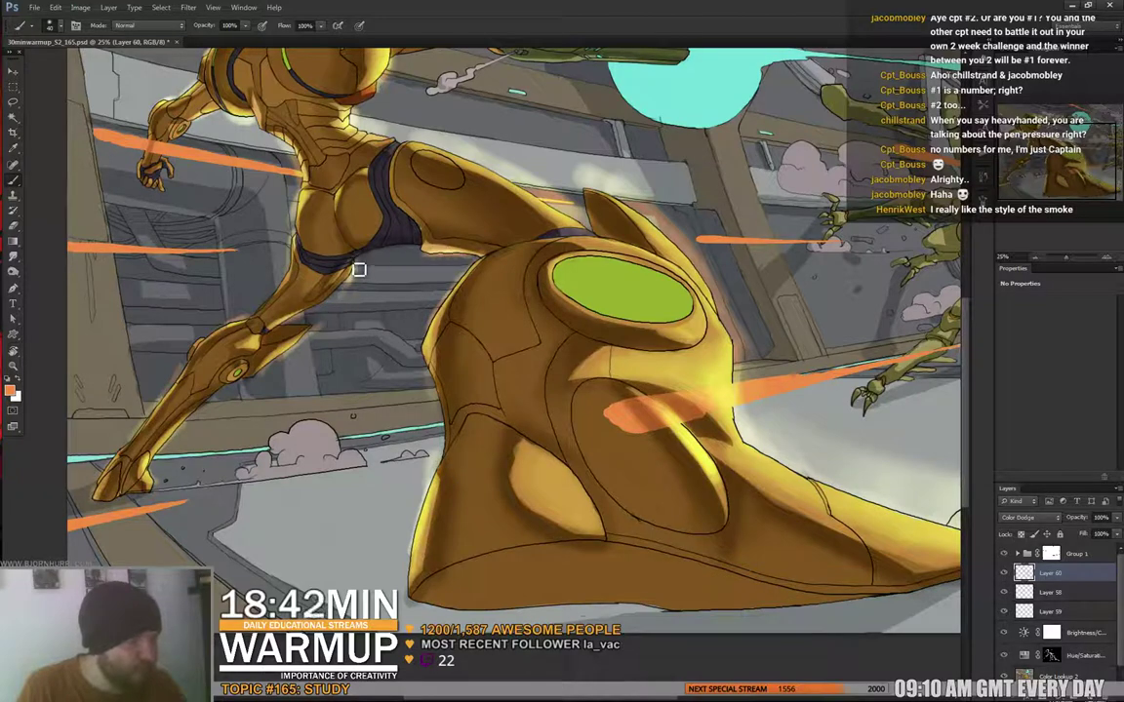
scroll(405, 249, "up", 2)
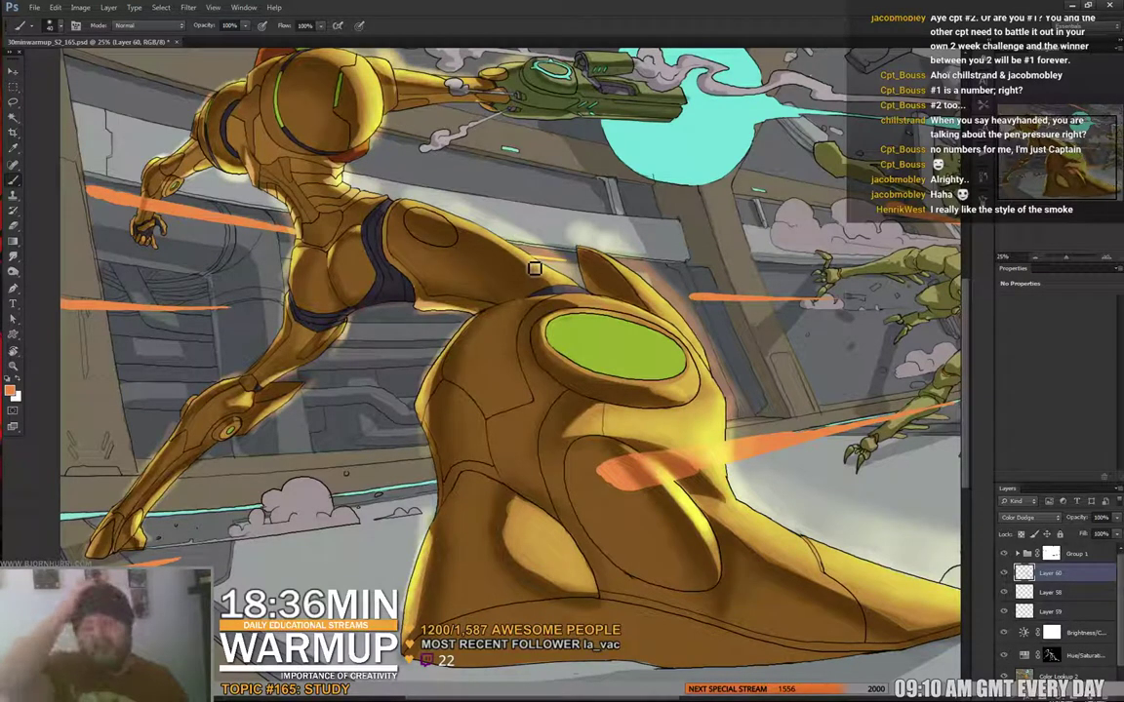
- Reduce the brush to 25 px and add fine glowing highlights to the trailing arm and hand and to the gun's edges
left_click_drag(377, 226, 537, 305)
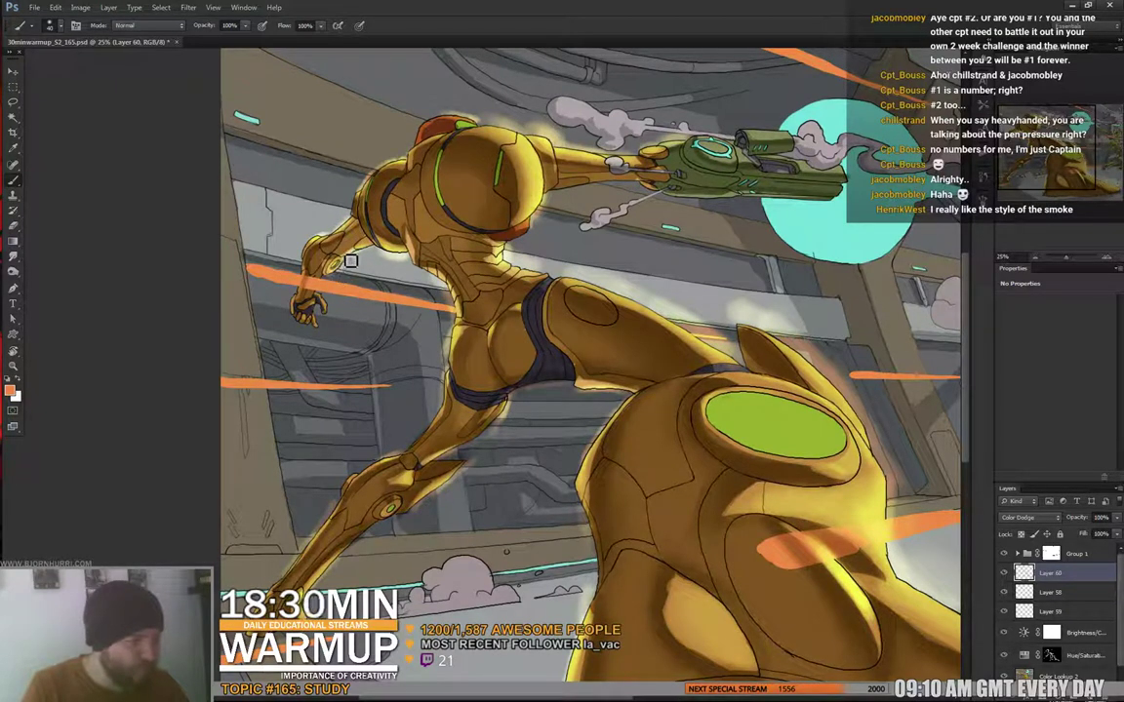
right_click(350, 260)
left_click(332, 271)
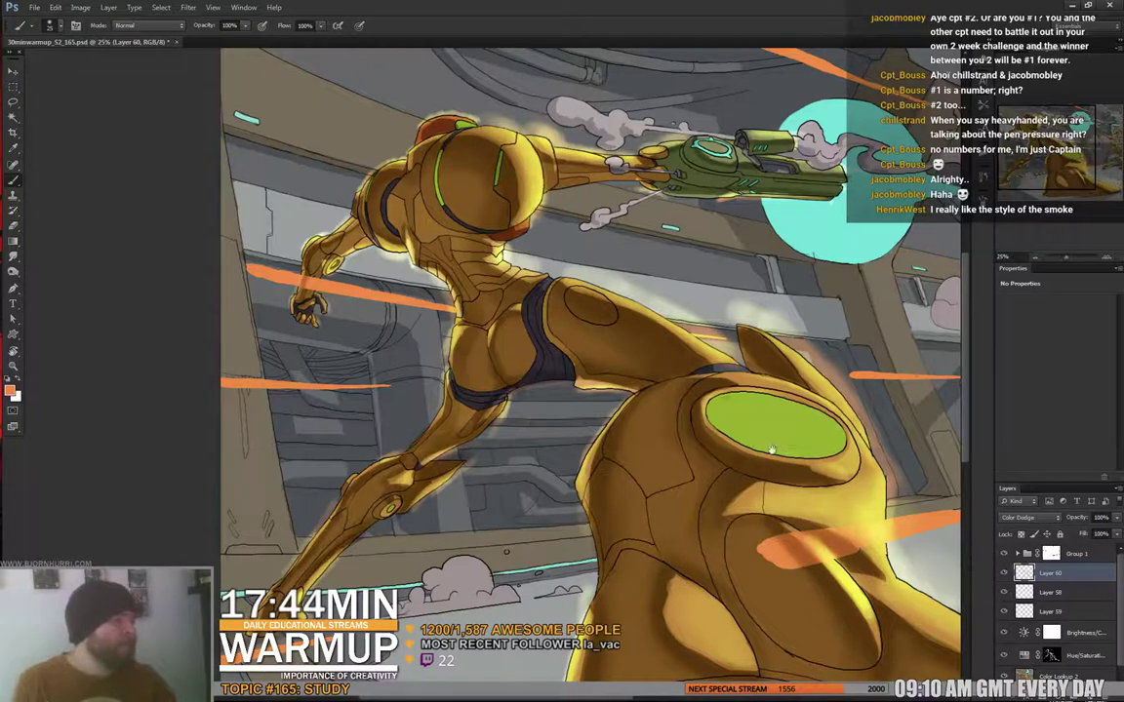
left_click_drag(776, 446, 772, 351)
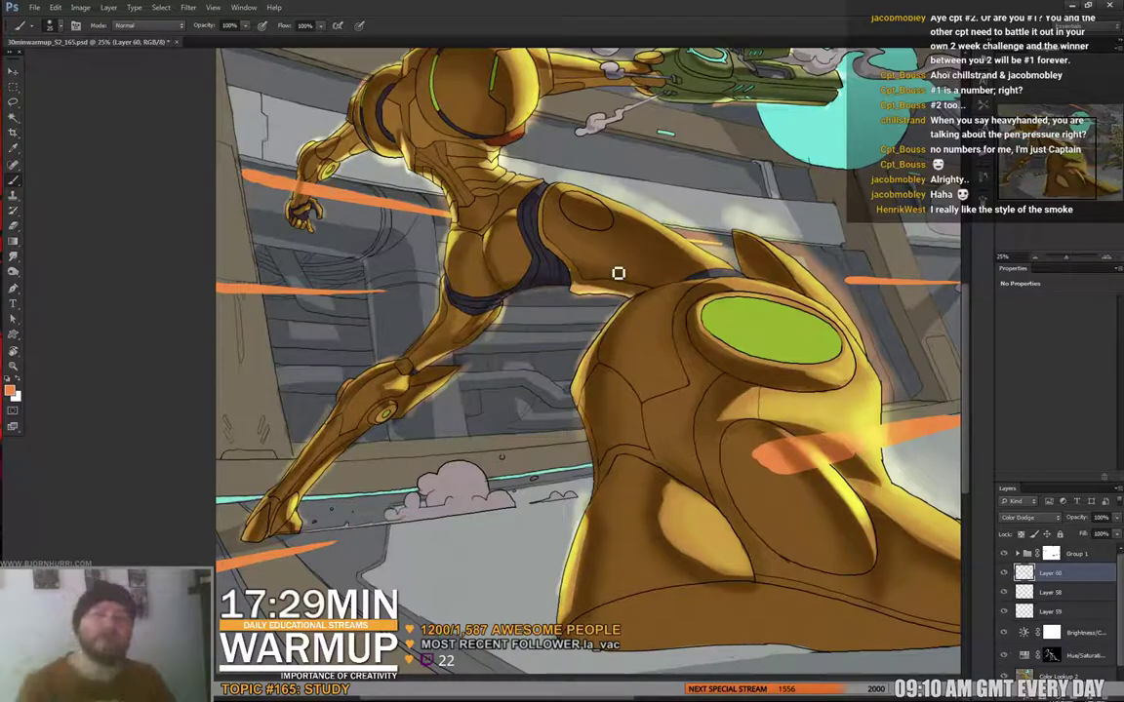
left_click_drag(705, 186, 655, 293)
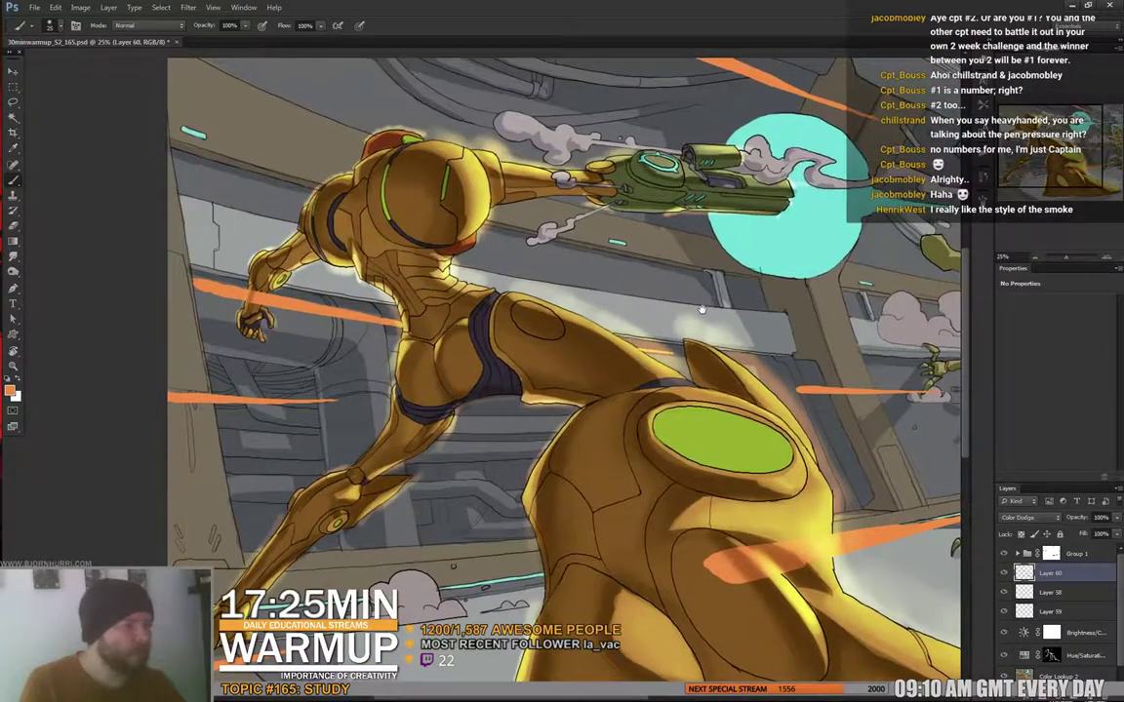
left_click_drag(701, 313, 700, 311)
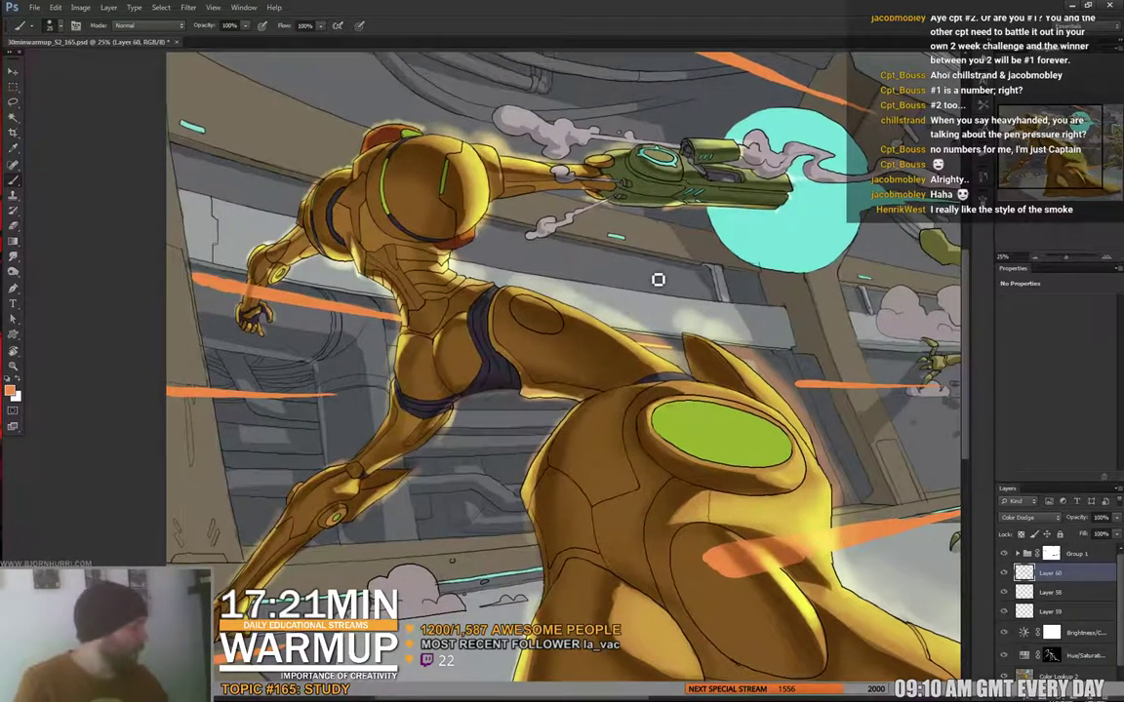
- Add a new layer above Layer 60 and set its blending mode to Color Dodge
left_click(1091, 689)
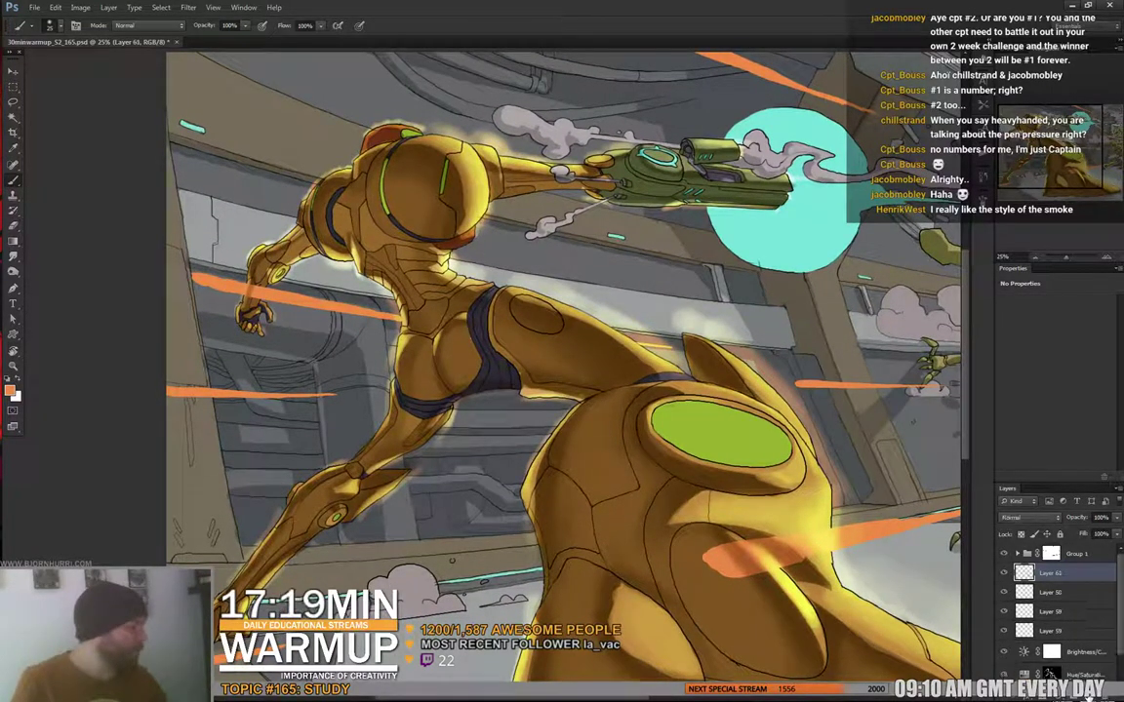
left_click(1011, 518)
left_click(986, 308)
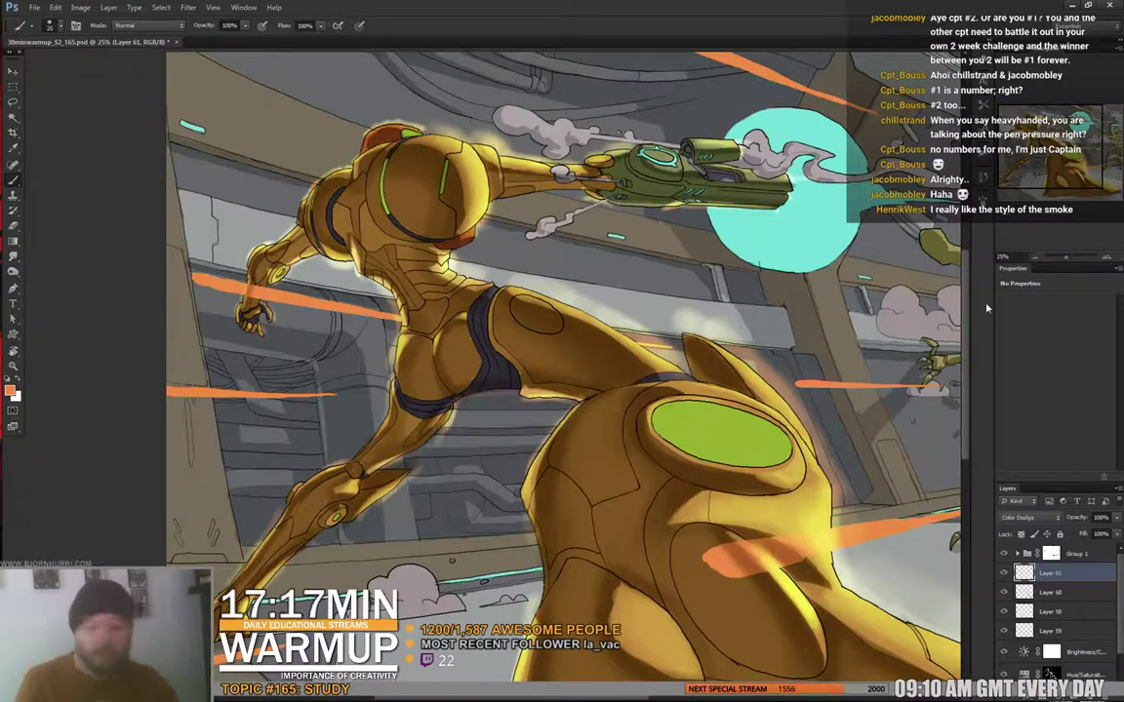
- Reduce the brush to 9 px and paint fine glowing highlights along the panel seams of the large round shoulder armour
key("ctrl+plus")
key("ctrl+plus")
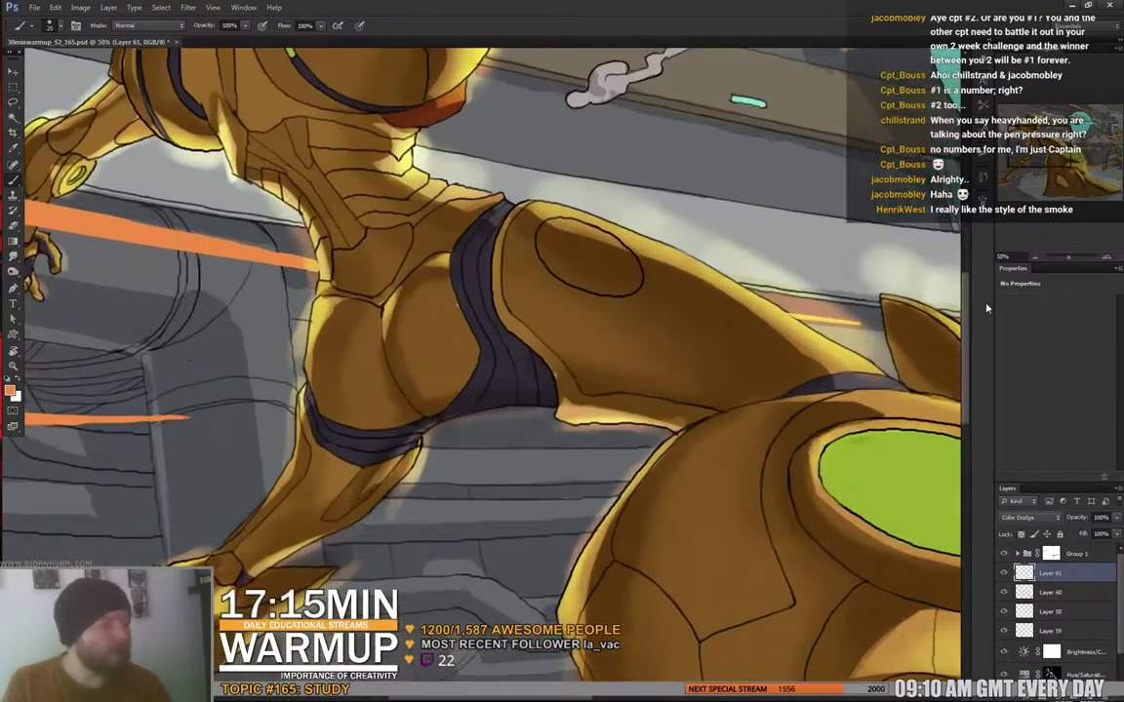
key("ctrl+plus")
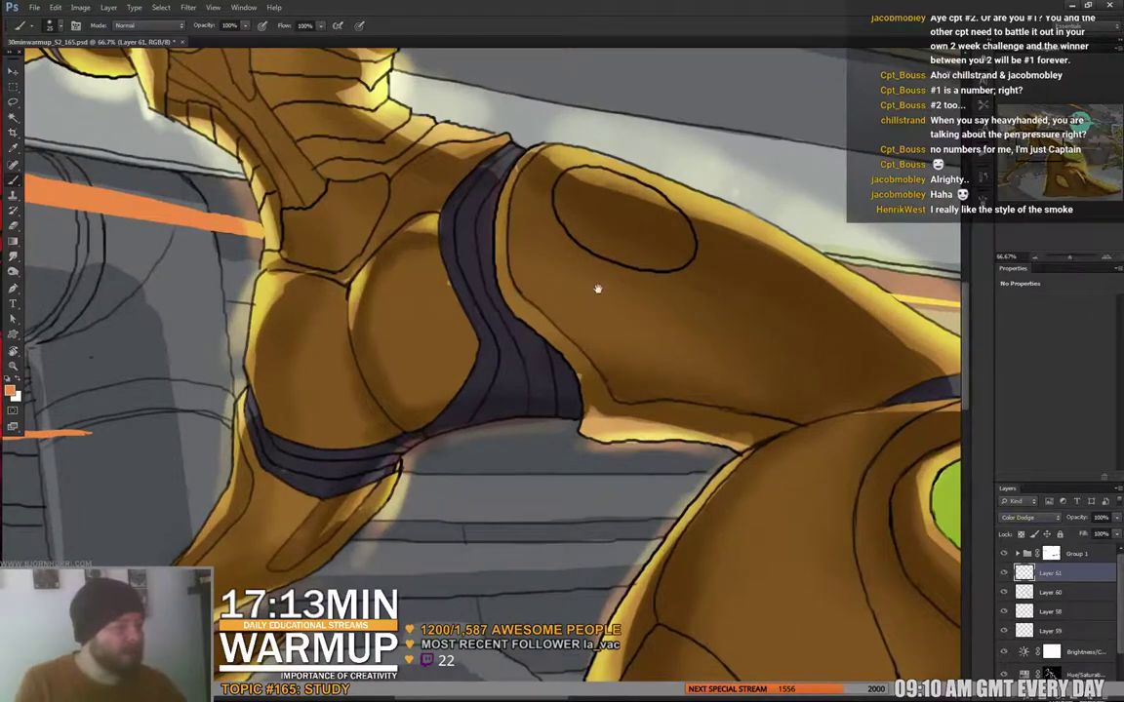
left_click_drag(583, 269, 572, 552)
left_click_drag(490, 185, 485, 367)
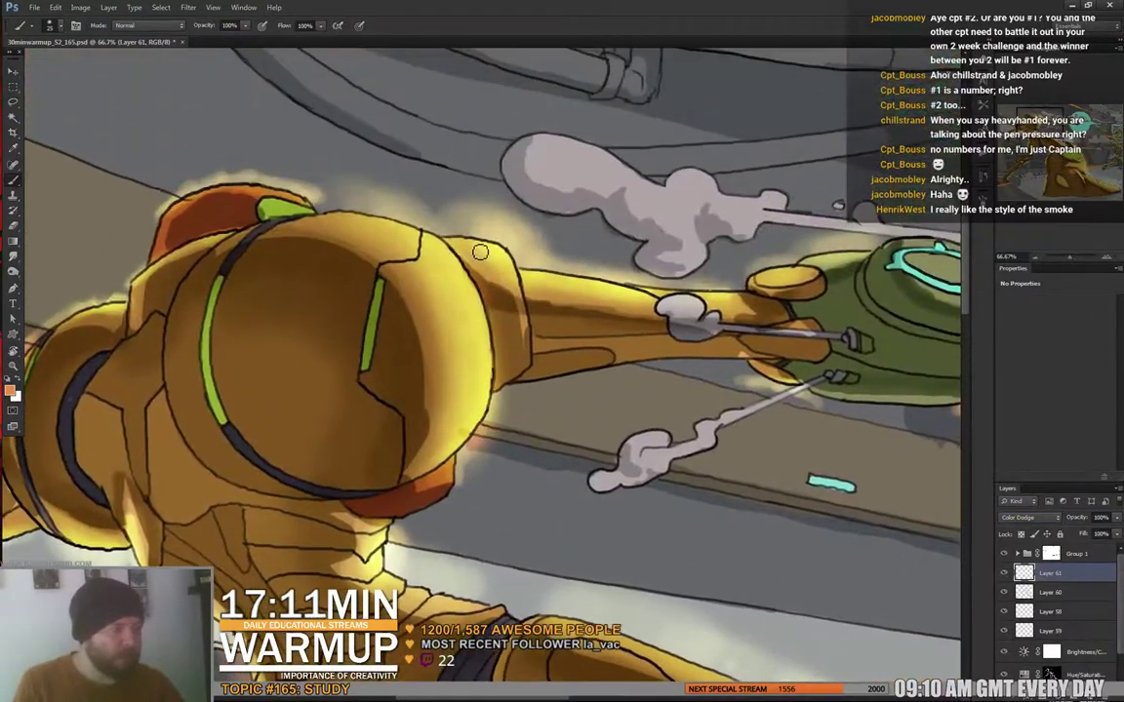
right_click(480, 253)
type("13")
key("Return")
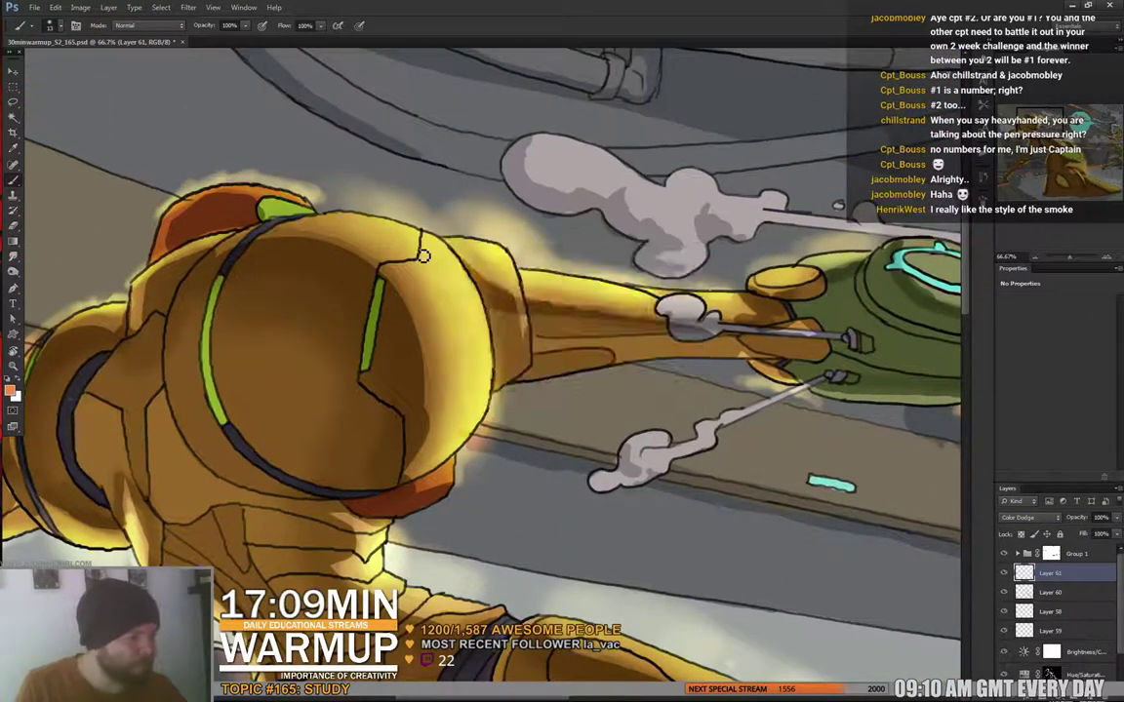
right_click(423, 255)
type("9")
key("Return")
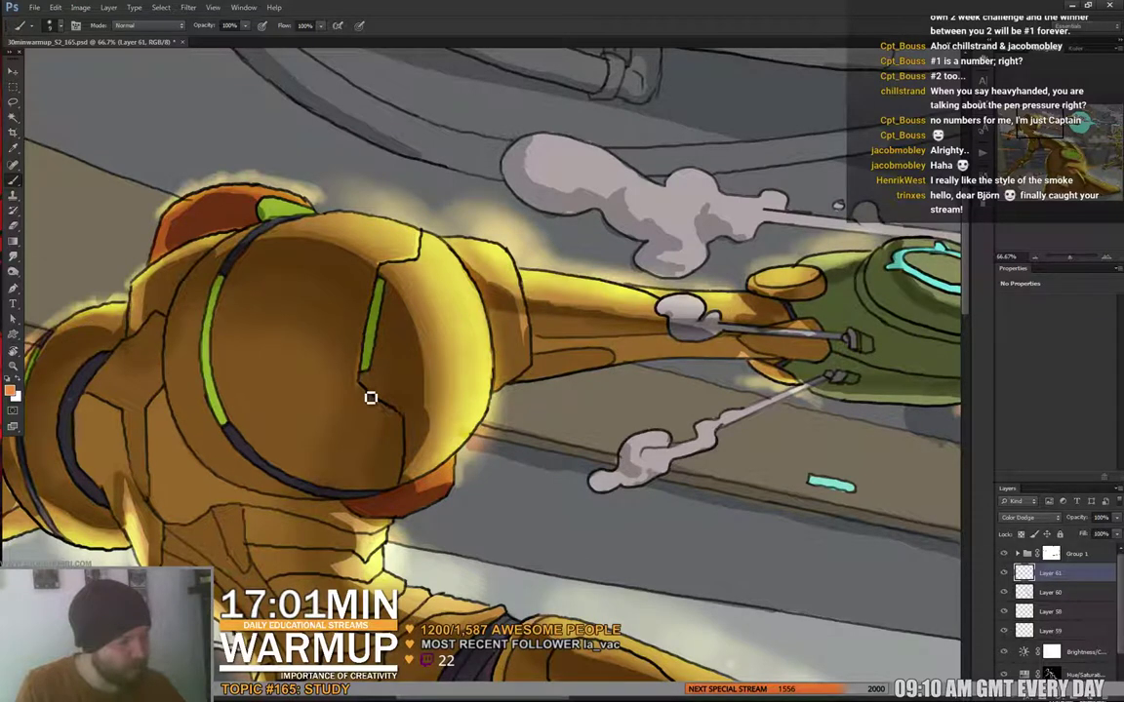
left_click_drag(476, 367, 478, 351)
scroll(415, 315, "down", 4)
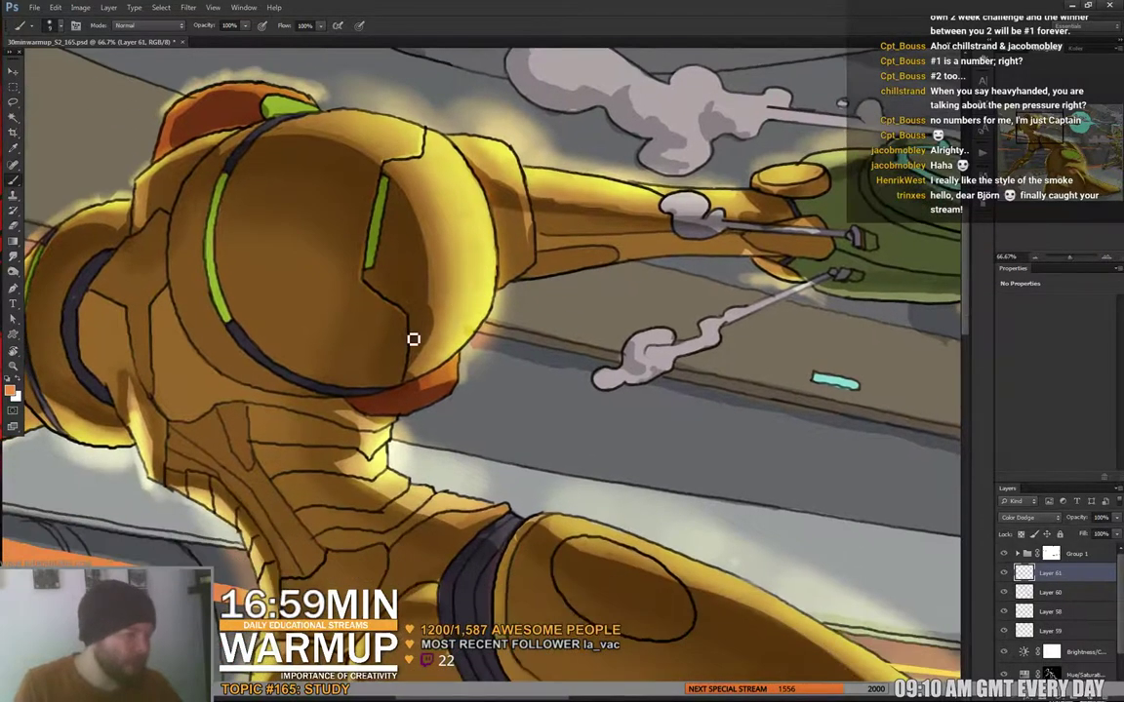
- Add thin edge highlights to the armour seams of the outstretched arm holding the gun
left_click_drag(518, 280, 511, 308)
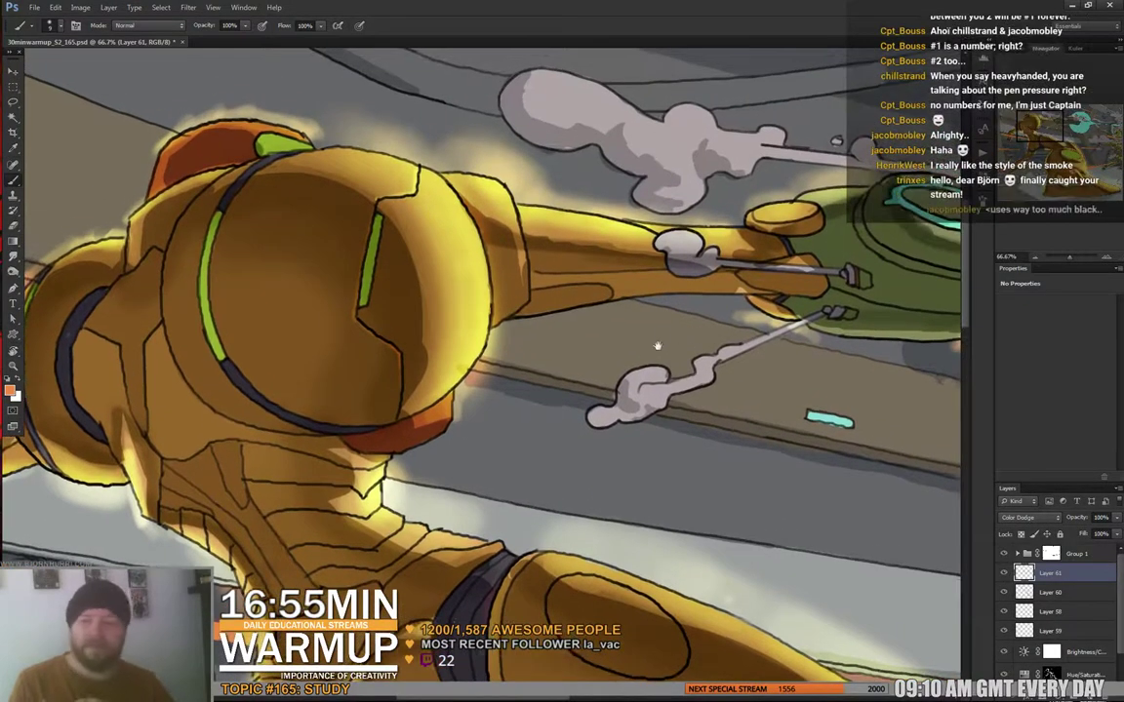
left_click_drag(602, 309, 610, 338)
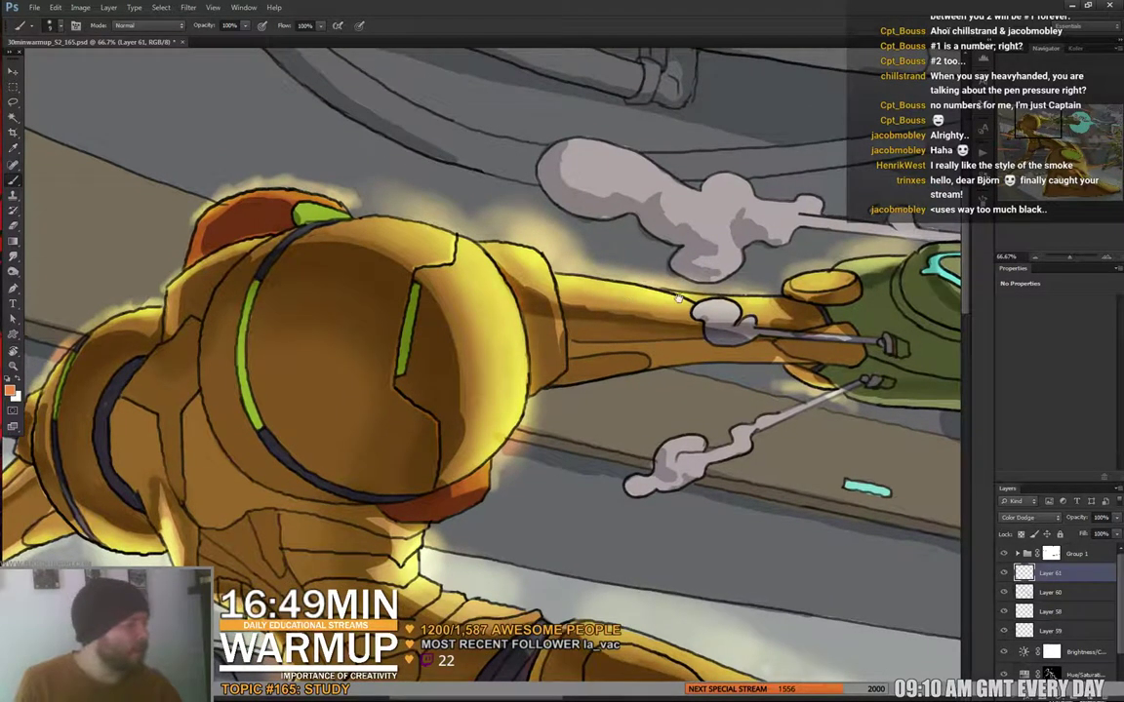
left_click_drag(740, 396, 621, 388)
left_click_drag(464, 342, 617, 331)
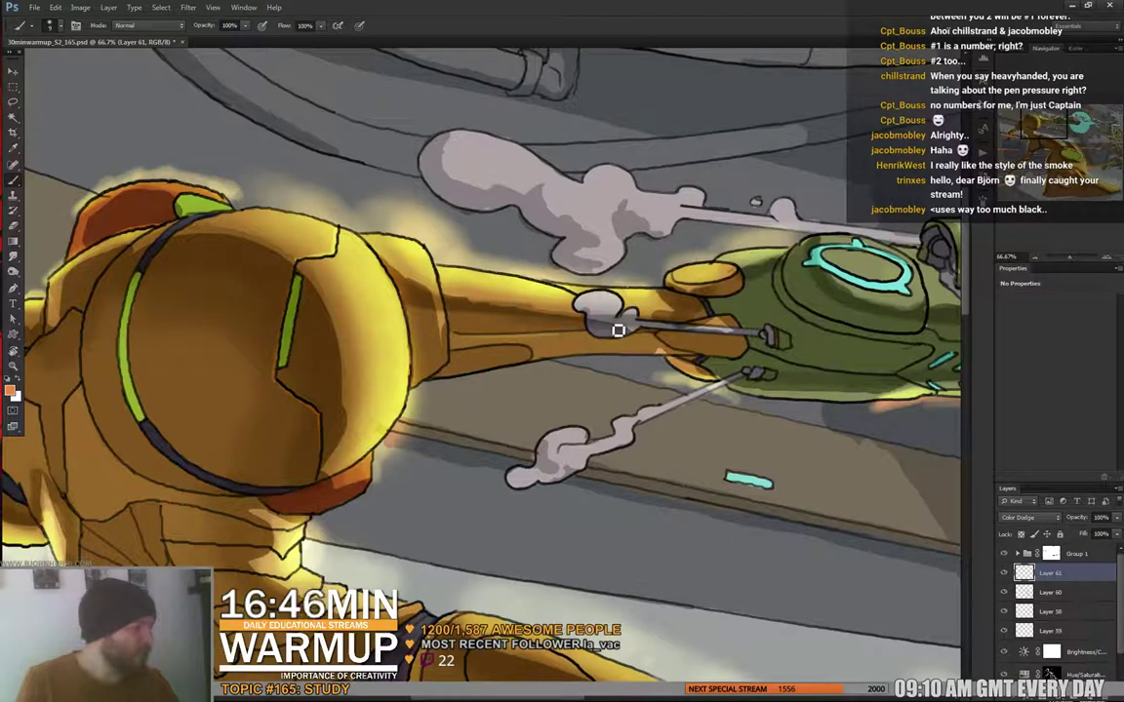
- Toggle the Group 1 line art off and on to examine the painted highlights on the shoulders and arm
left_click(1005, 554)
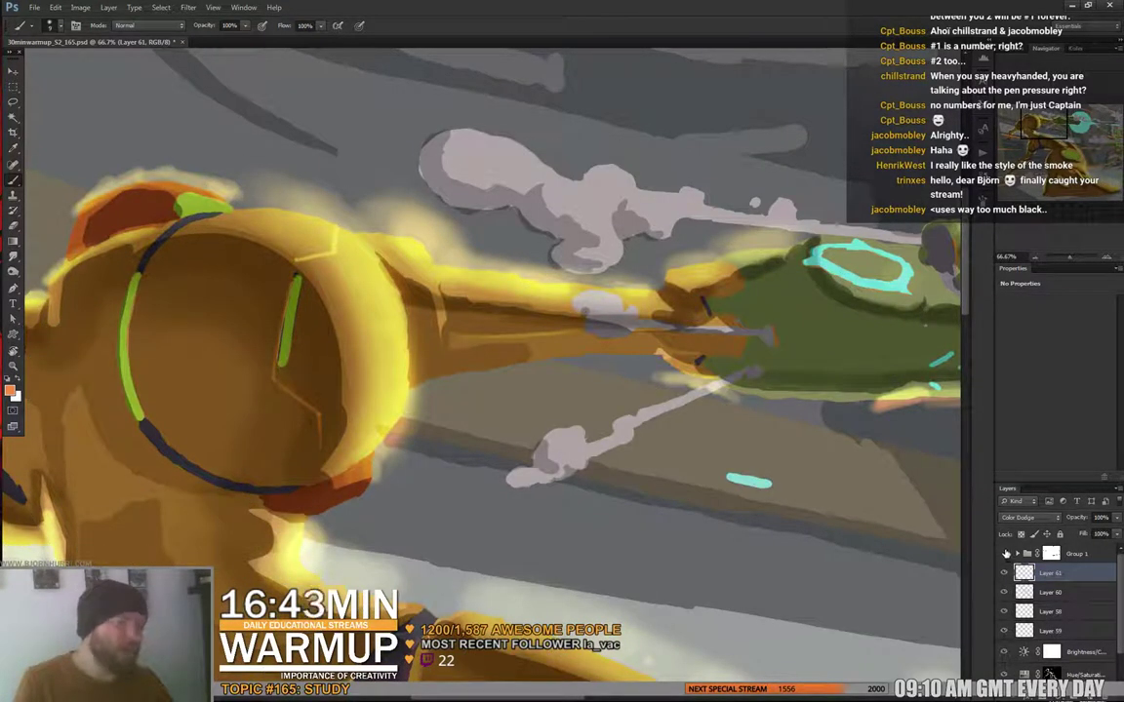
left_click(1005, 555)
left_click(1005, 554)
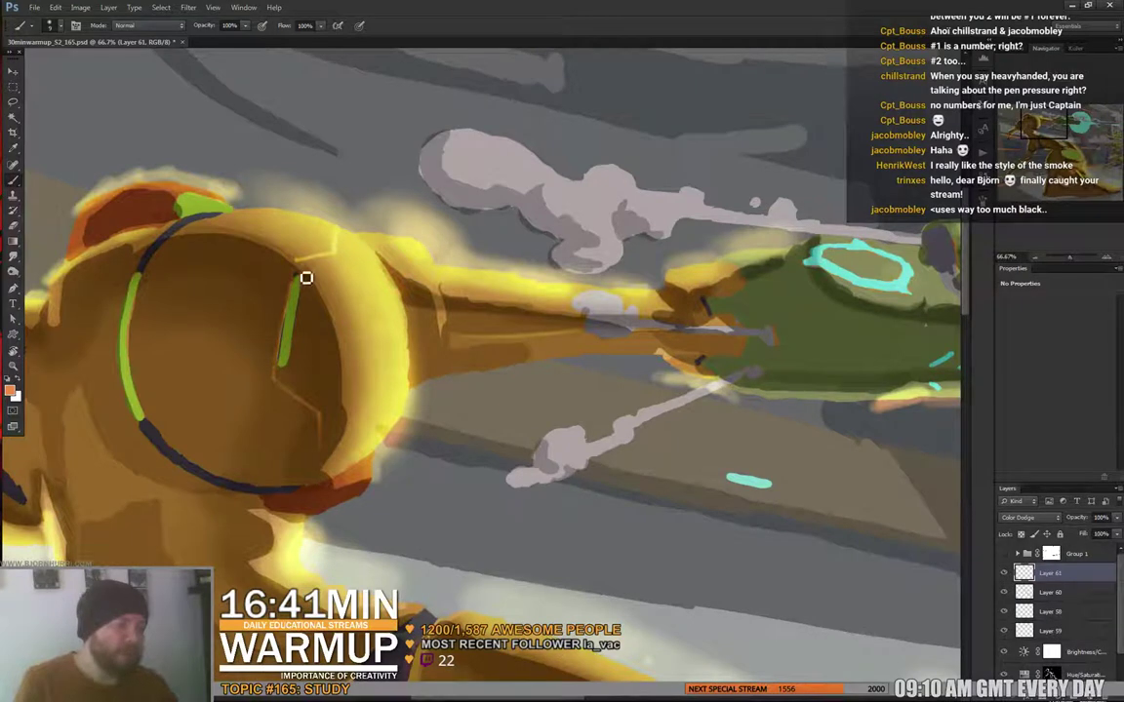
left_click_drag(401, 341, 730, 202)
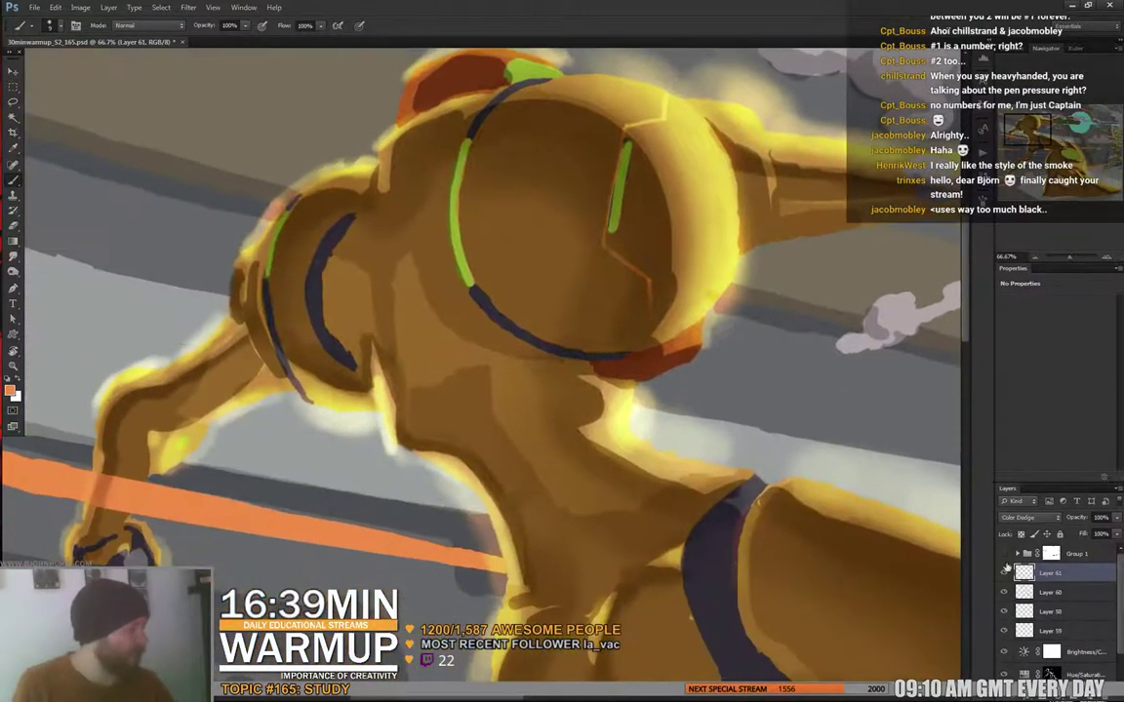
left_click(1005, 554)
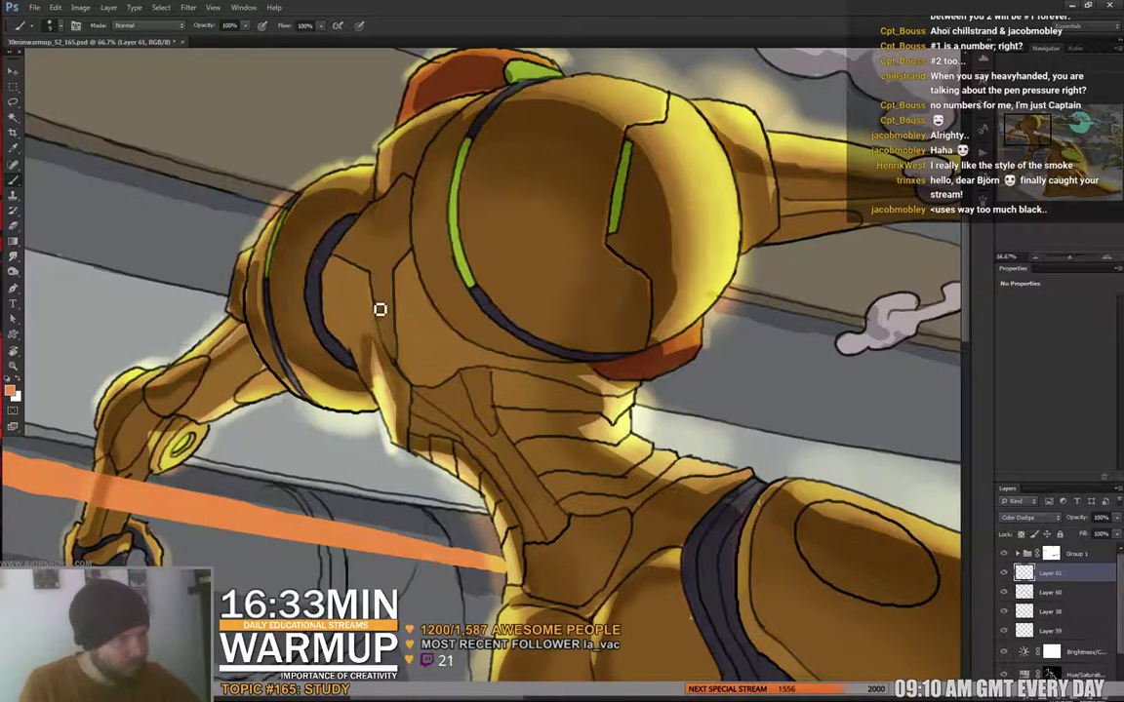
- Paint fine highlights along the panel lines of the torso and waist armour
left_click_drag(421, 380, 394, 331)
left_click_drag(495, 353, 466, 304)
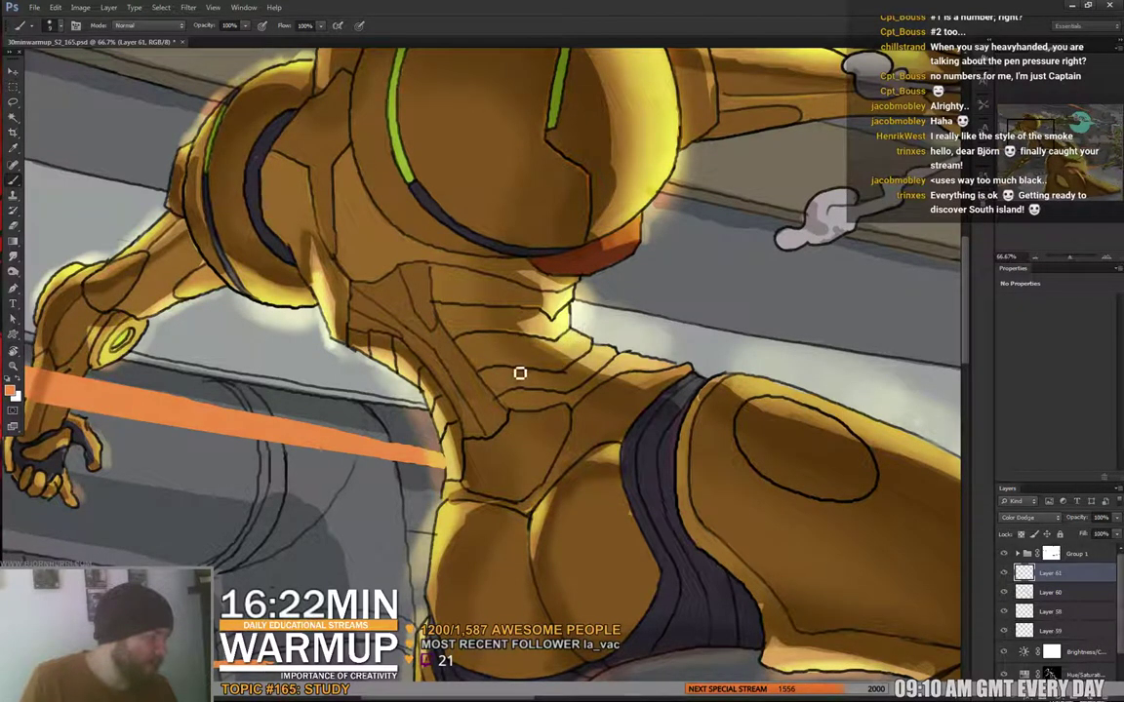
left_click_drag(569, 377, 487, 341)
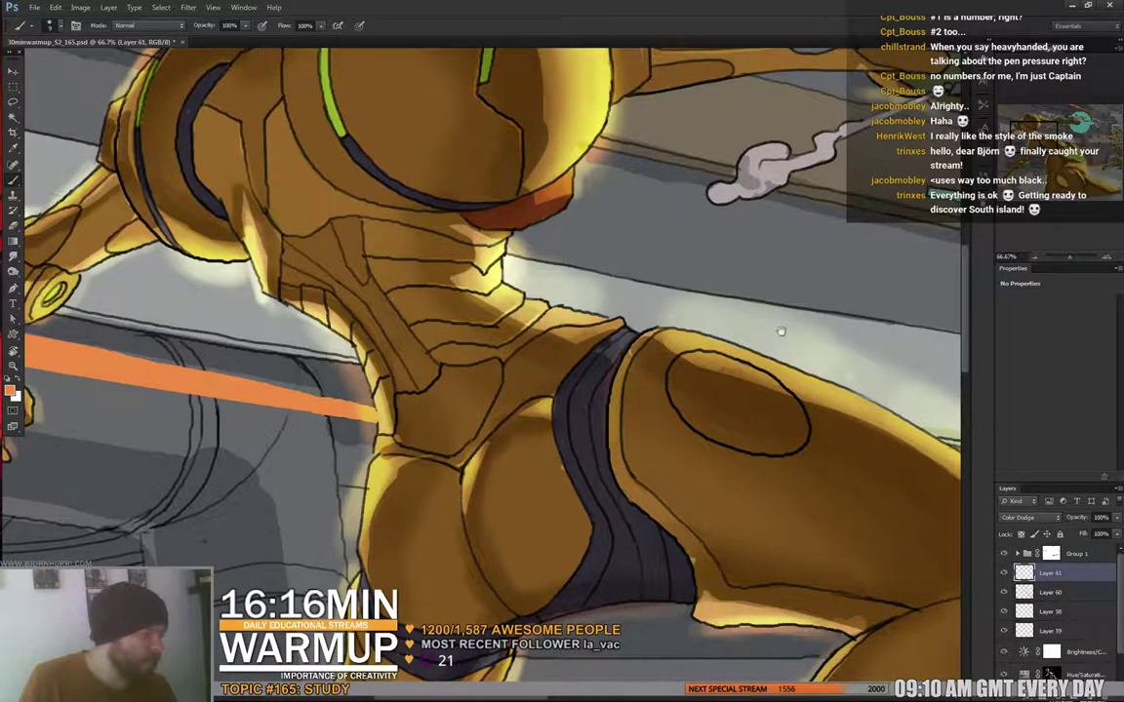
left_click_drag(781, 332, 760, 316)
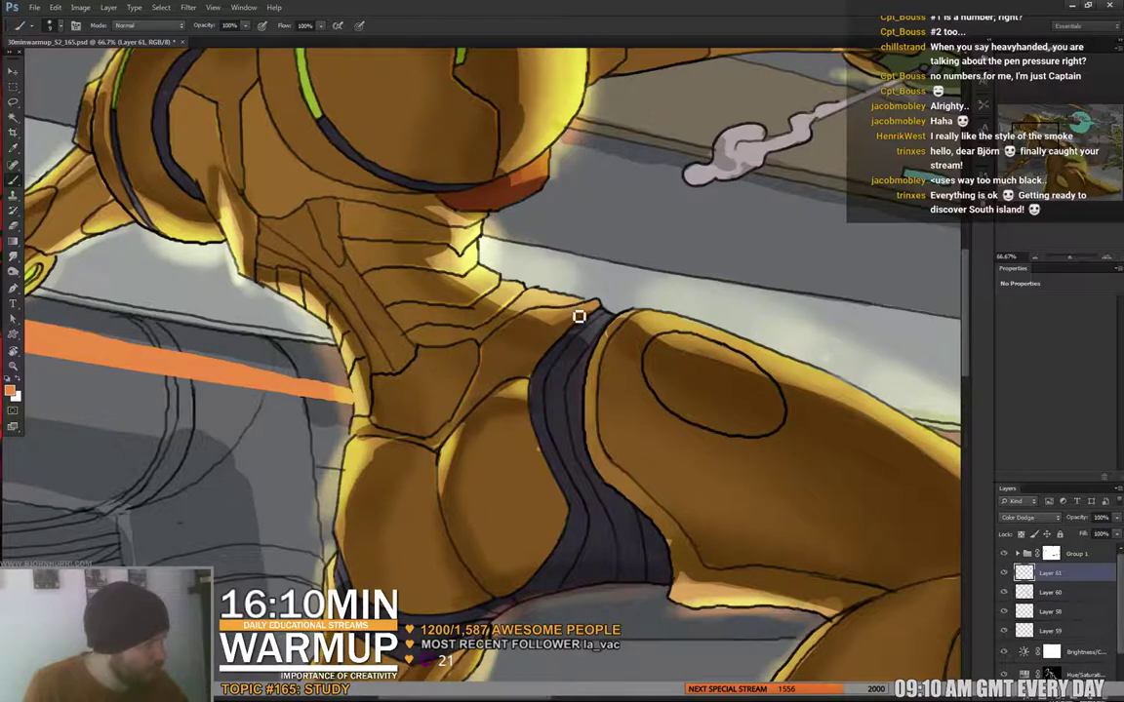
- Paint thin highlights along the hip edges and the thigh's oval panel, checking them with the Group 1 line art hidden
left_click_drag(740, 302, 699, 299)
left_click_drag(703, 346, 692, 299)
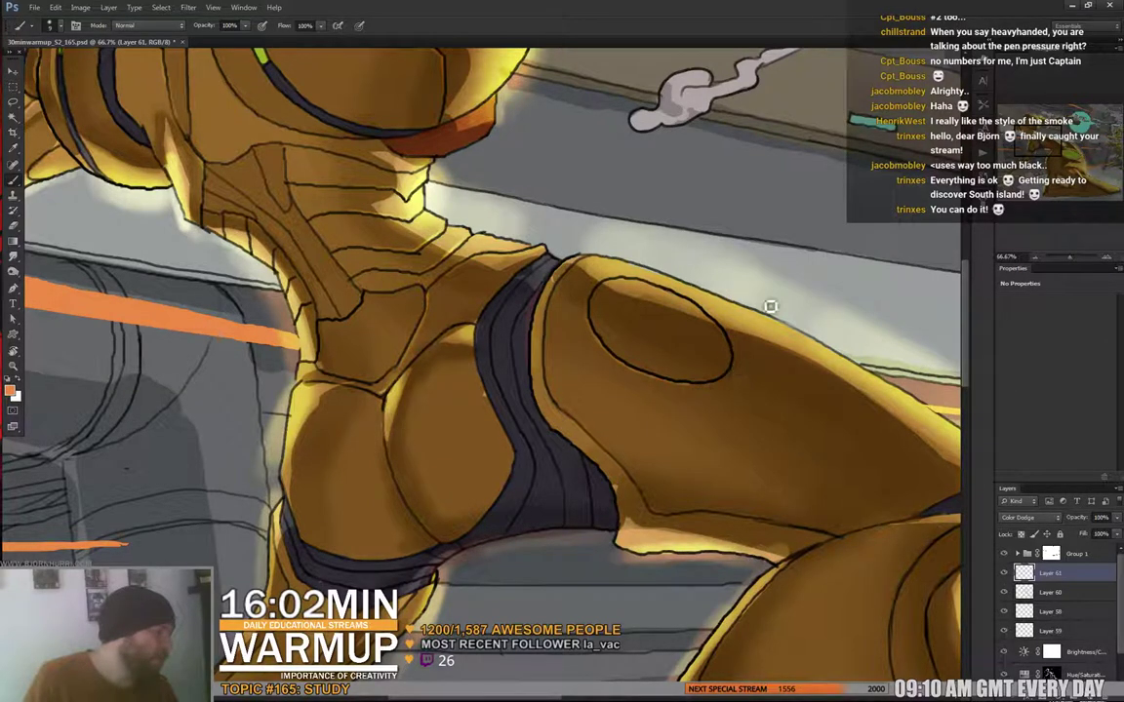
left_click(1006, 555)
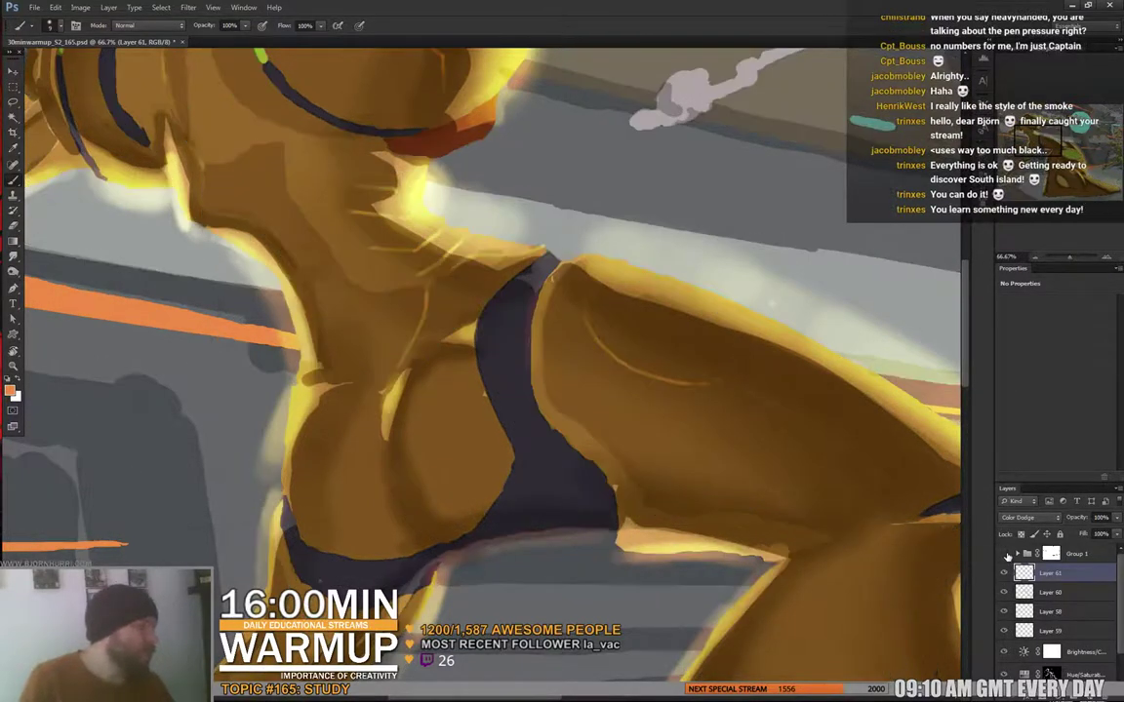
left_click(1006, 555)
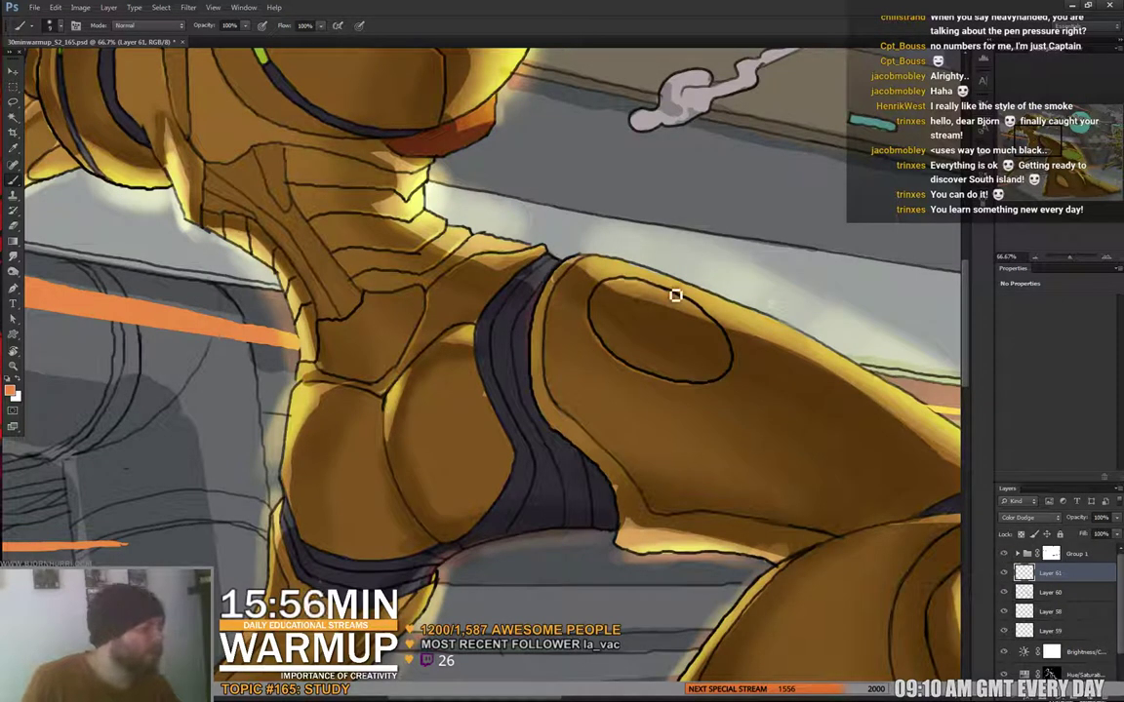
left_click_drag(733, 356, 611, 322)
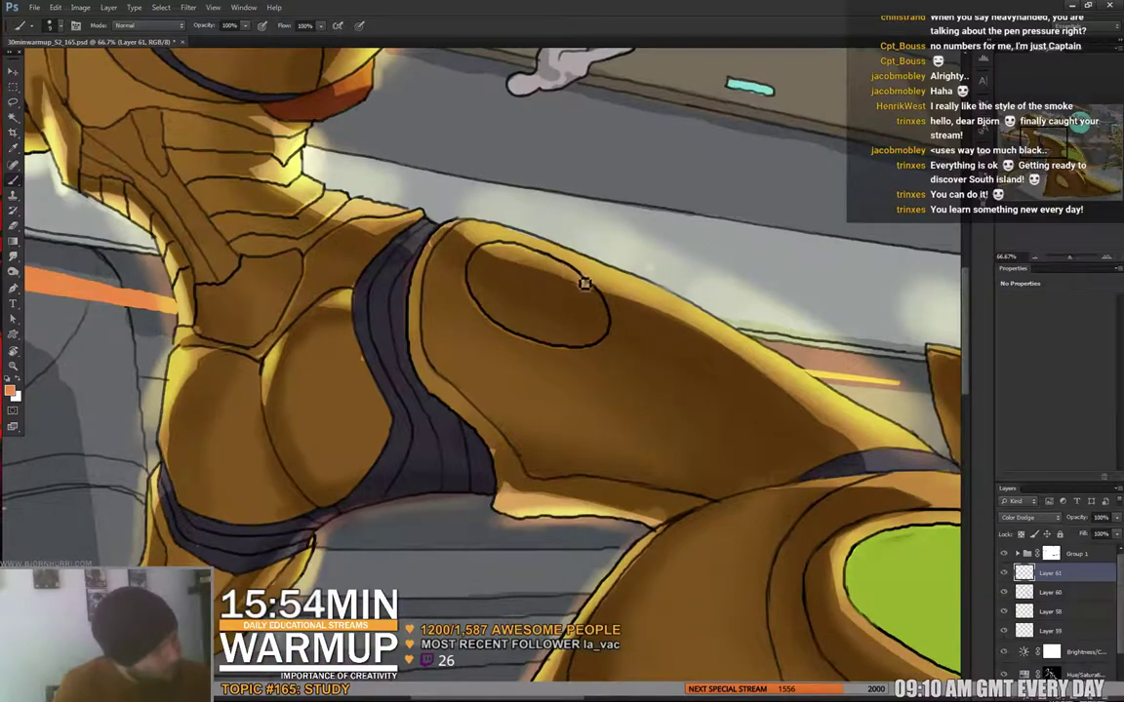
left_click_drag(555, 153, 574, 243)
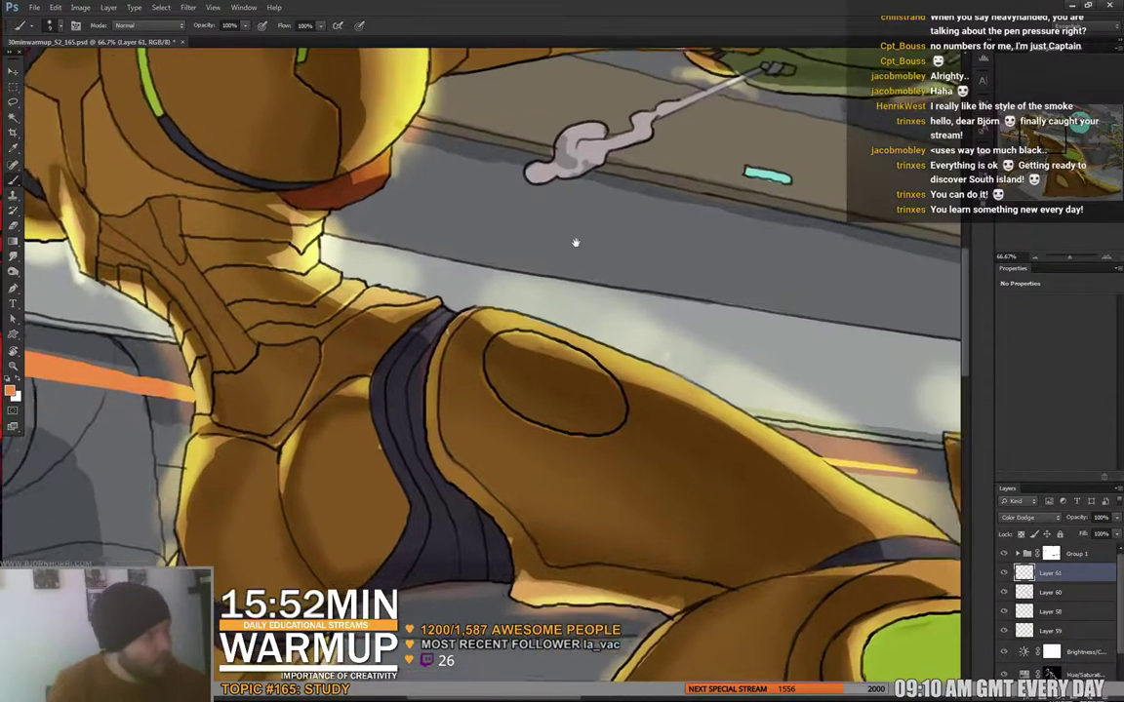
- Add a new layer above Layer 61 and insert a Hue/Saturation adjustment between them with Saturation -100 and Lightness +48
left_click_drag(701, 319, 552, 266)
left_click_drag(749, 347, 610, 174)
left_click_drag(506, 309, 673, 359)
left_click_drag(494, 275, 669, 317)
key("ctrl+minus")
scroll(660, 317, "down", 1)
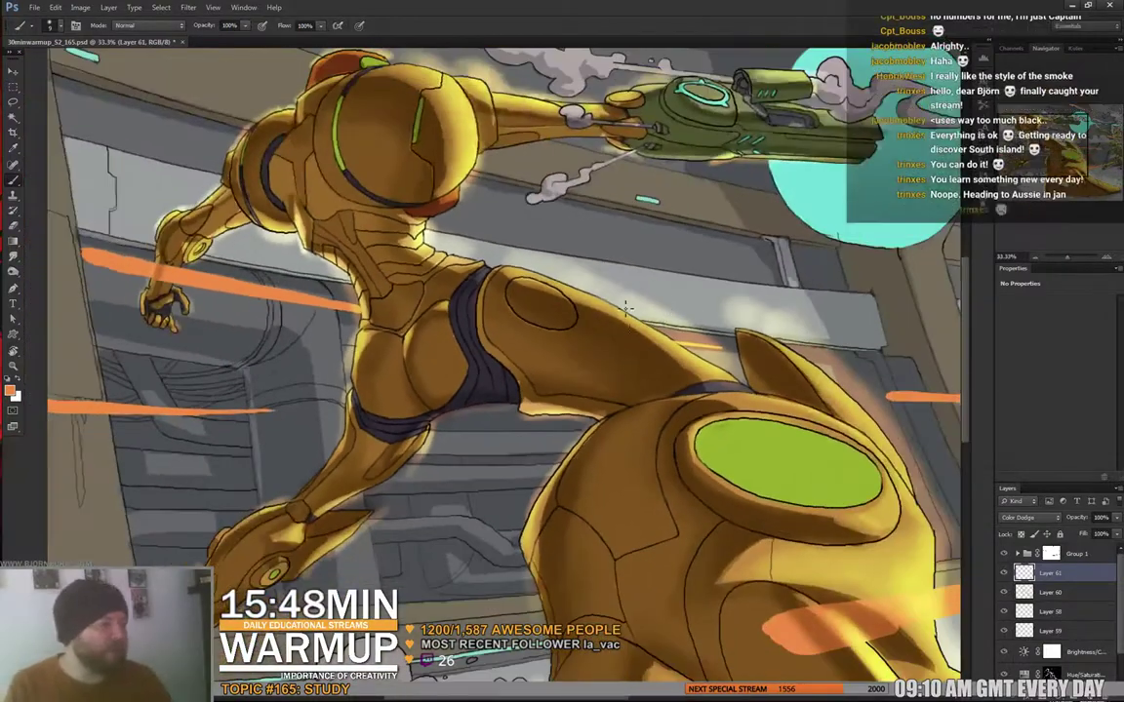
scroll(565, 440, "down", 1)
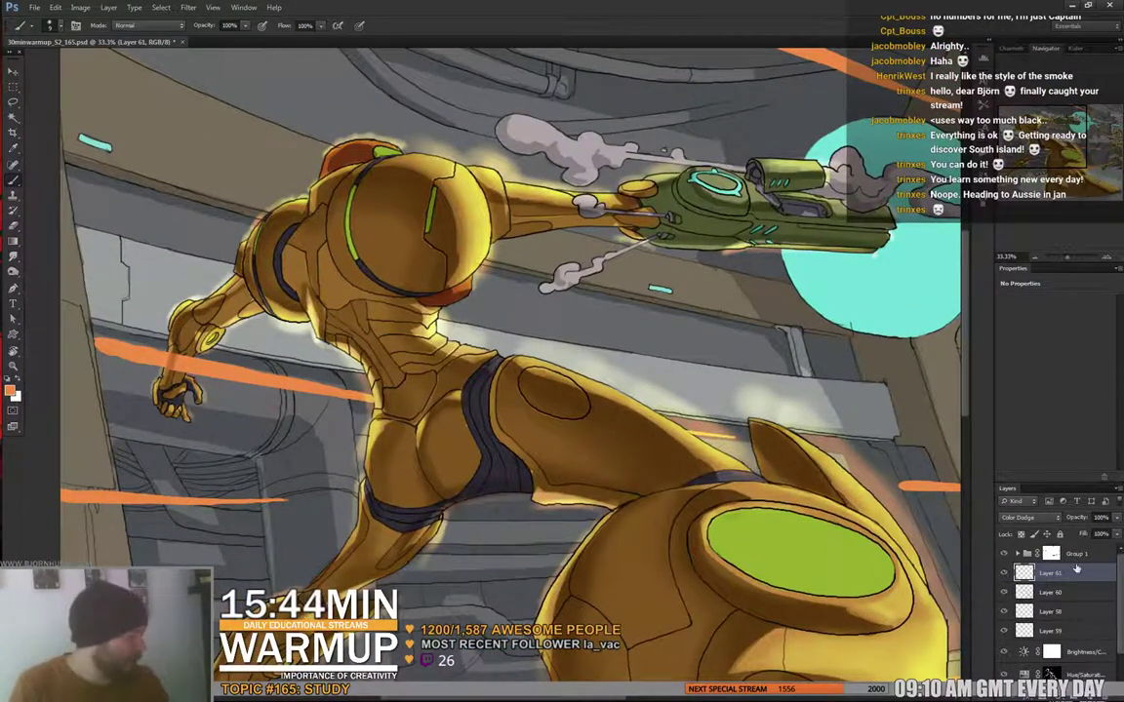
key("ctrl+shift+alt+n")
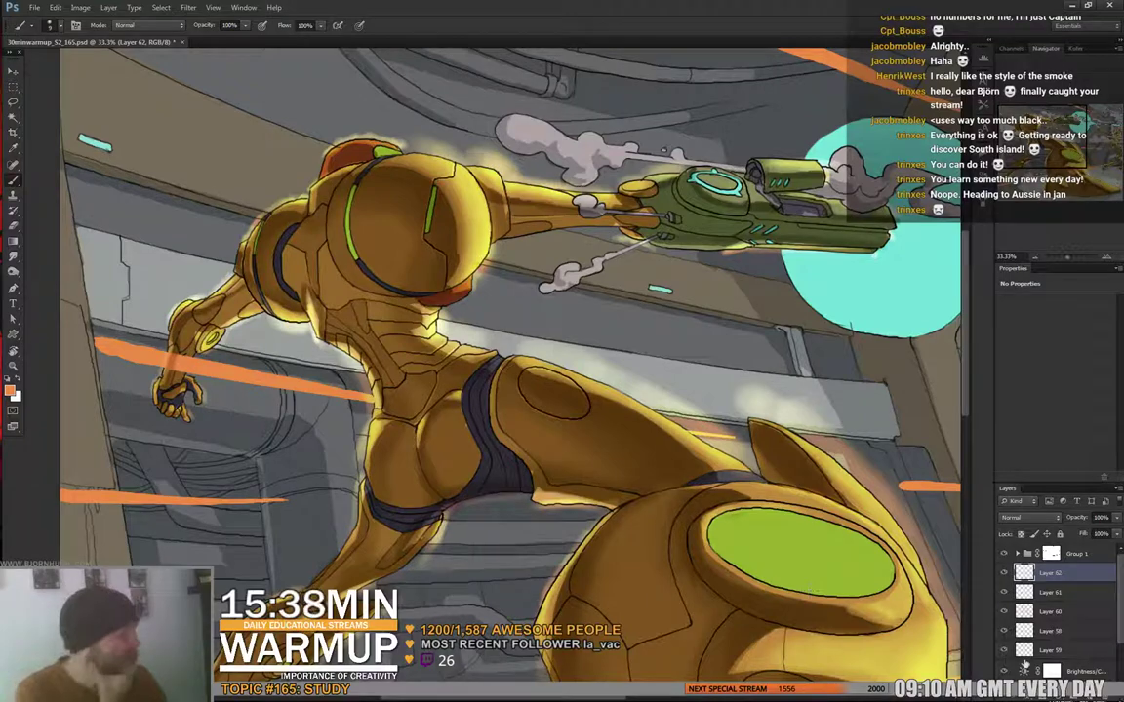
left_click(1055, 596)
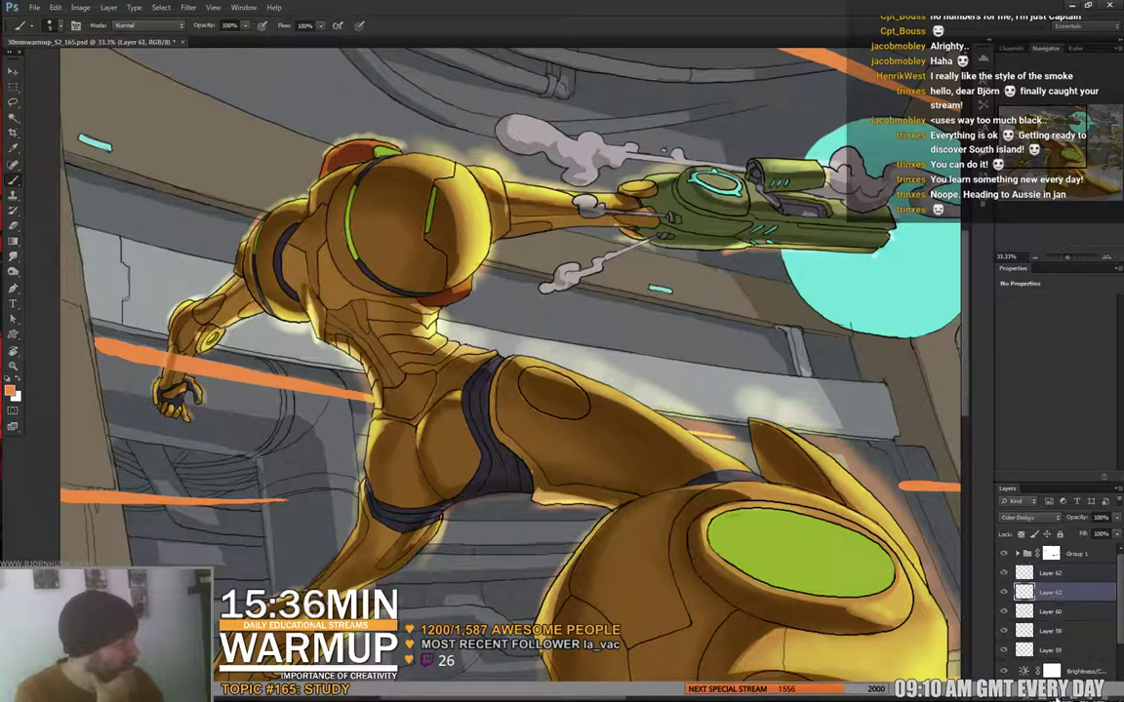
left_click(1057, 696)
left_click(1051, 553)
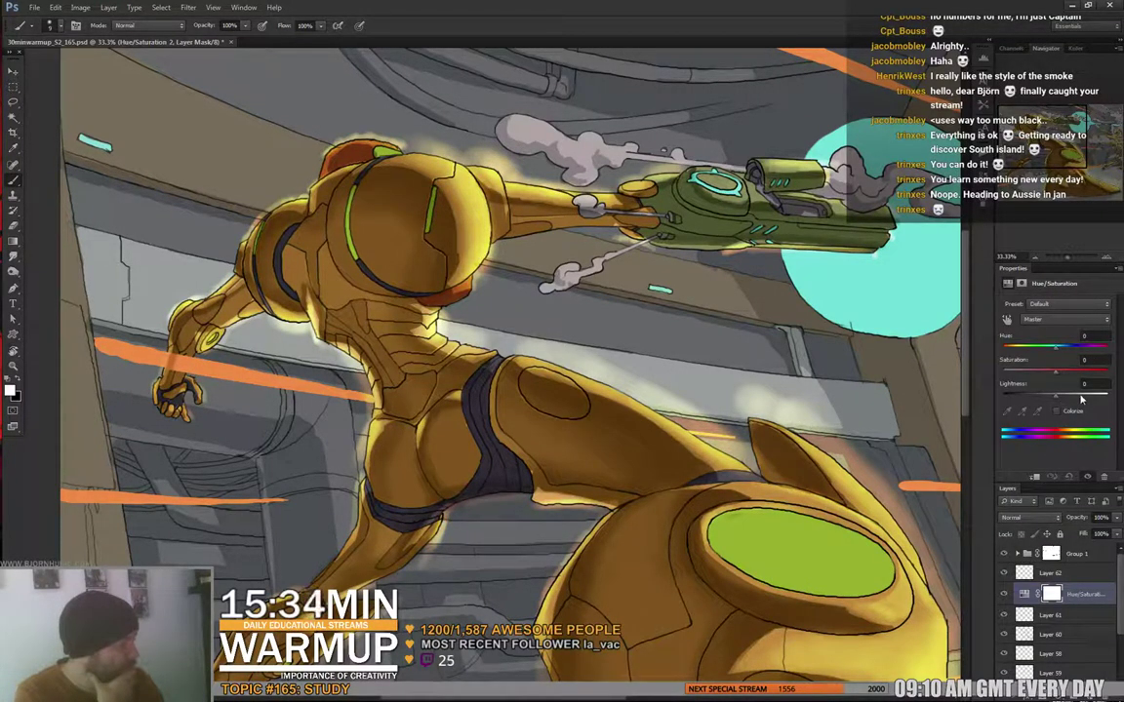
left_click_drag(1054, 372, 908, 387)
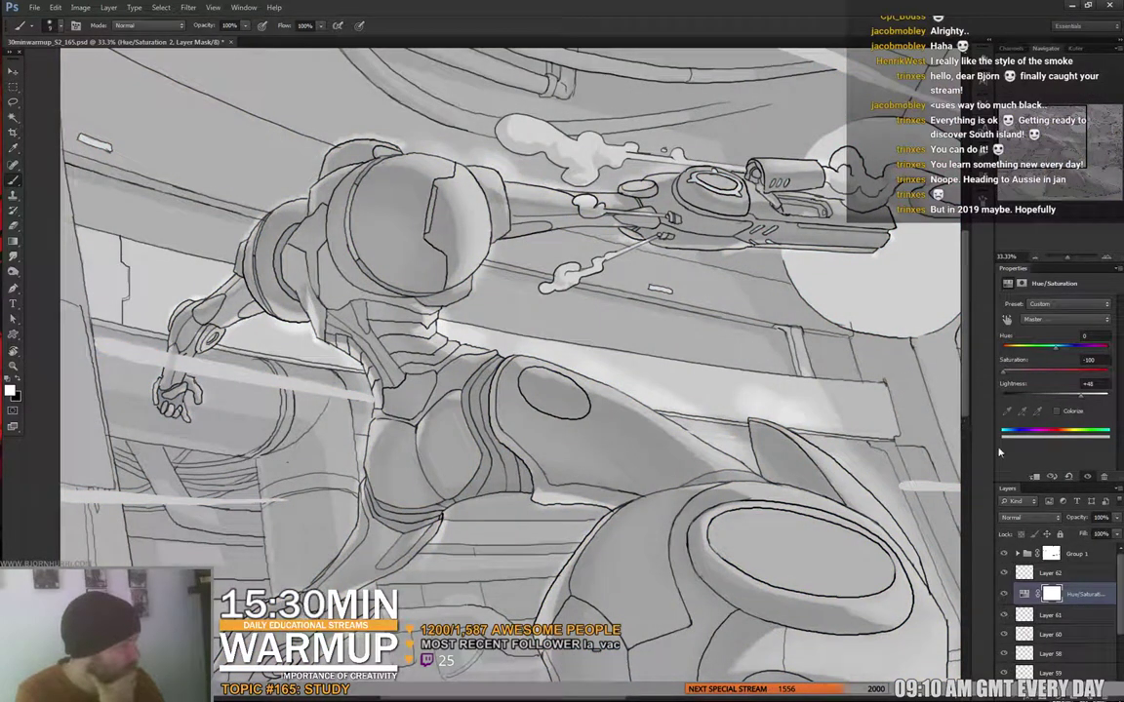
- Set the new top layer to Multiply and paint a shadow beneath the large round shoulder armour with a black 25 px brush
left_click(1026, 574)
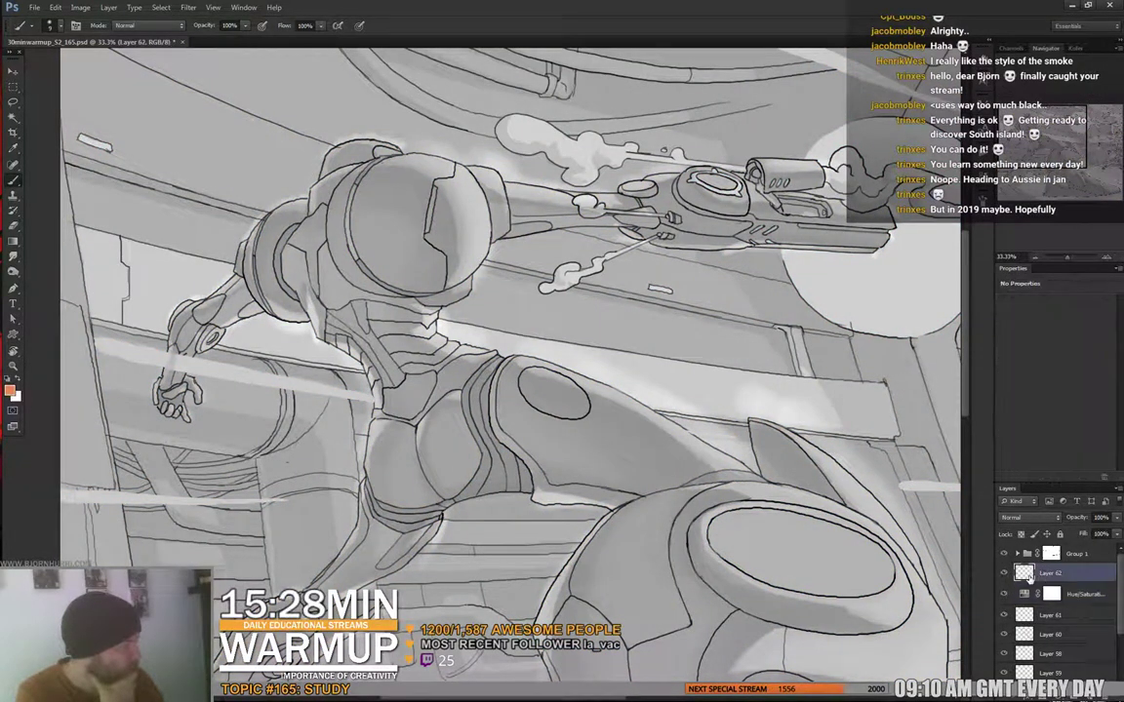
key("ctrl+t")
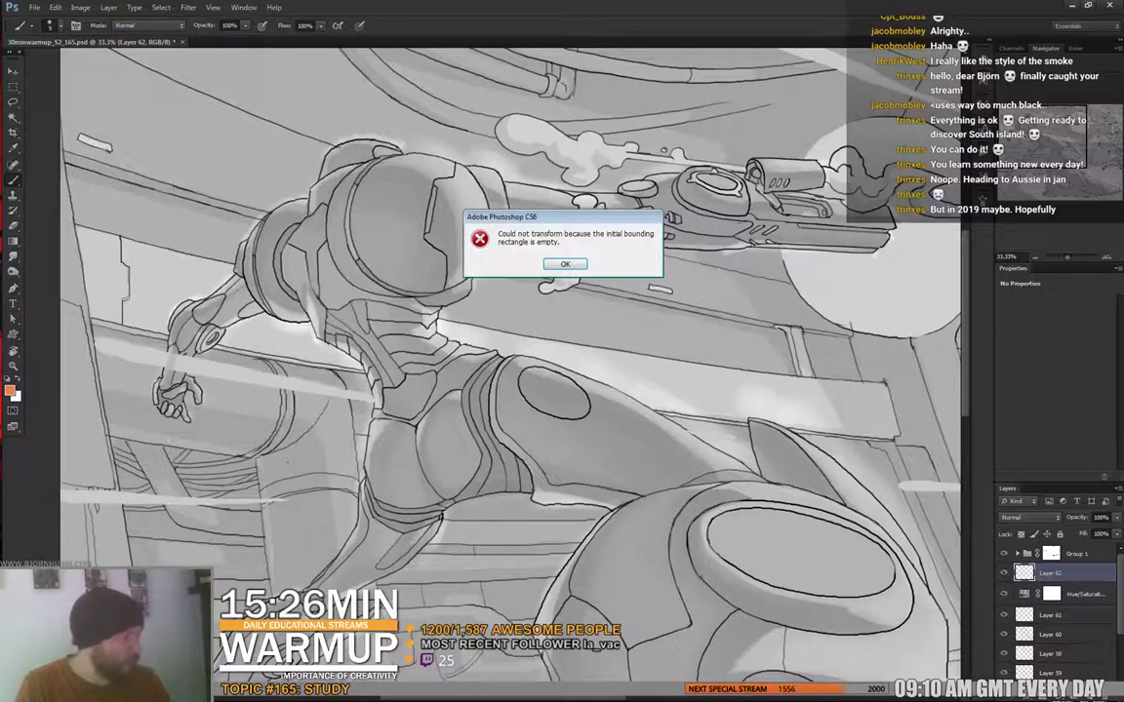
left_click(572, 264)
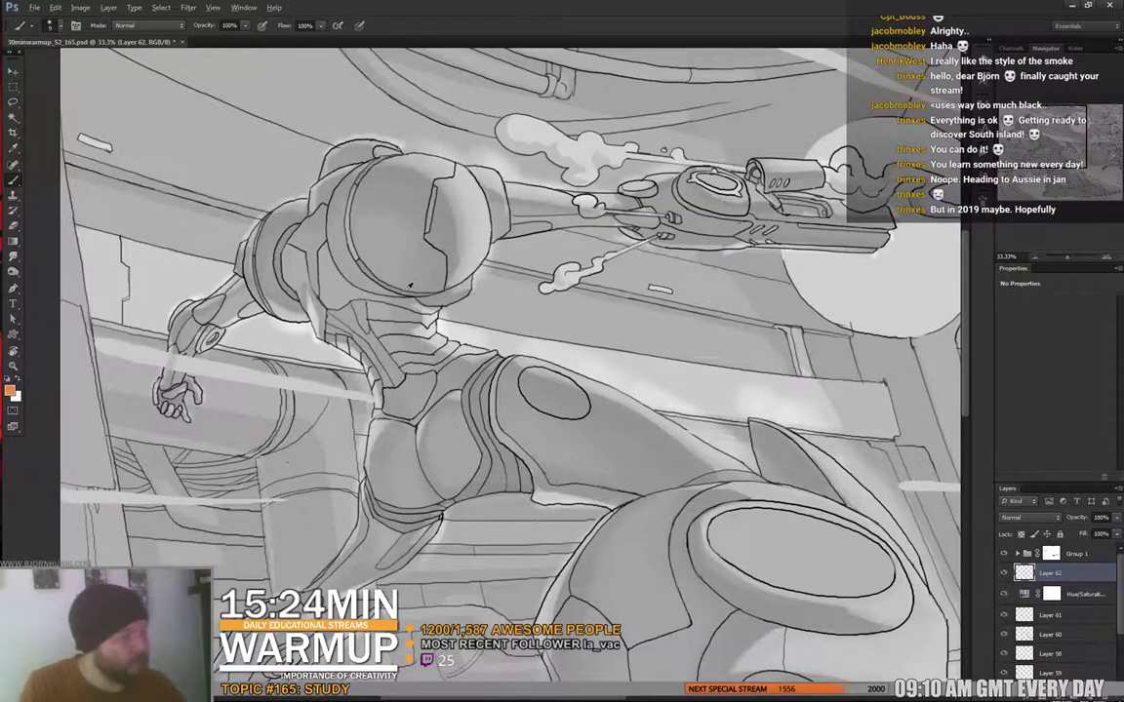
left_click(372, 266, "alt")
left_click_drag(415, 291, 417, 291)
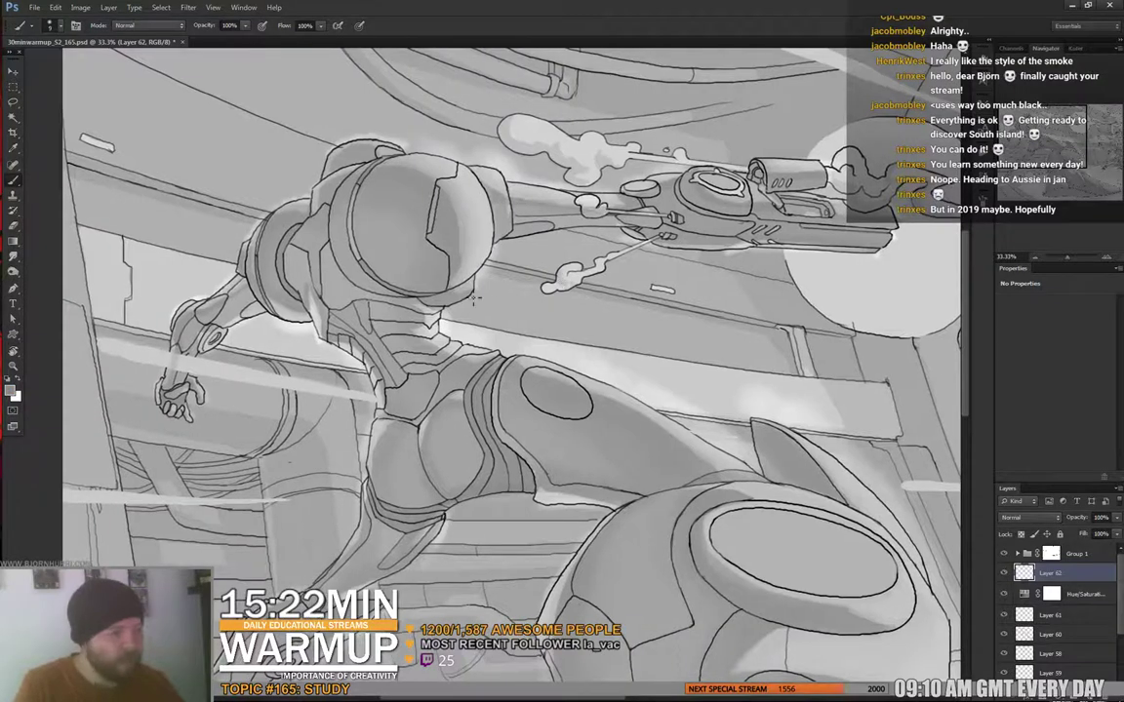
right_click(417, 291)
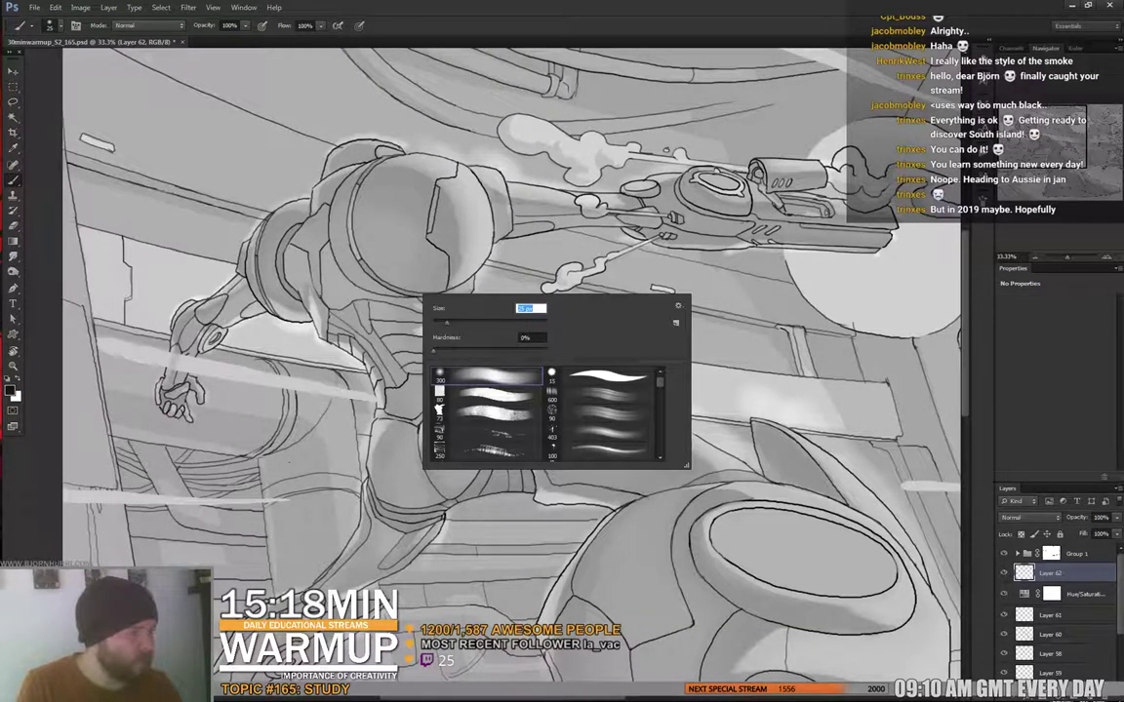
mouse_move(375, 303)
left_mouse_down()
mouse_move(364, 296)
mouse_move(380, 303)
left_mouse_up()
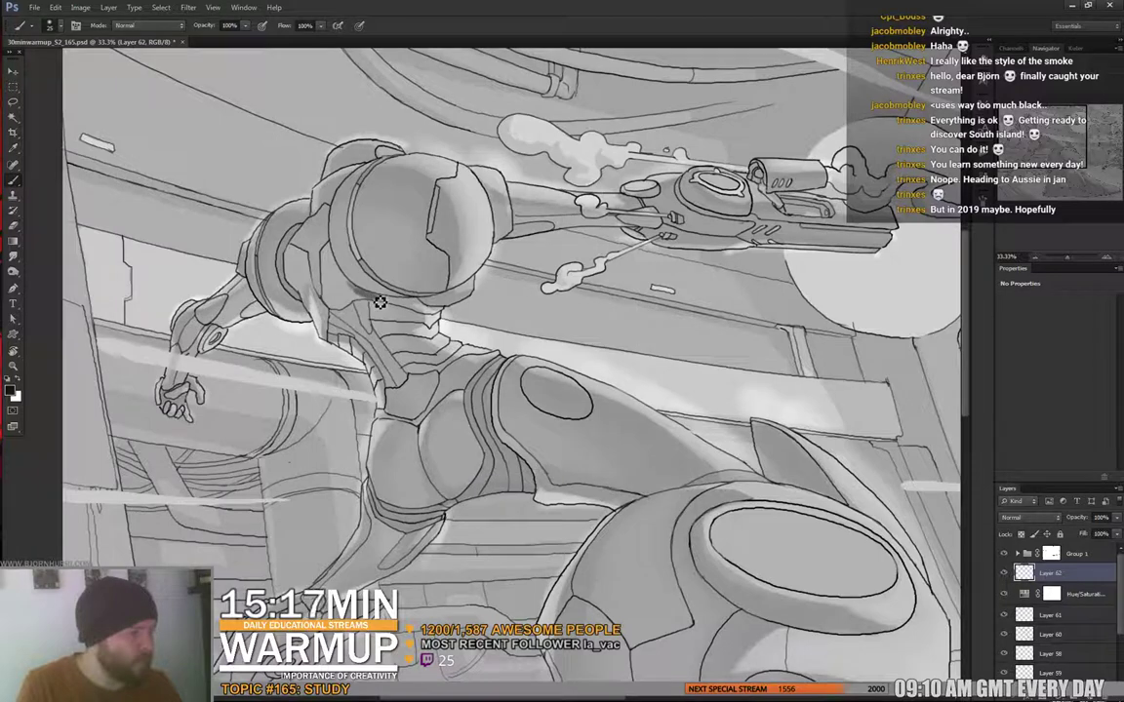
left_click(1021, 518)
left_click(1015, 252)
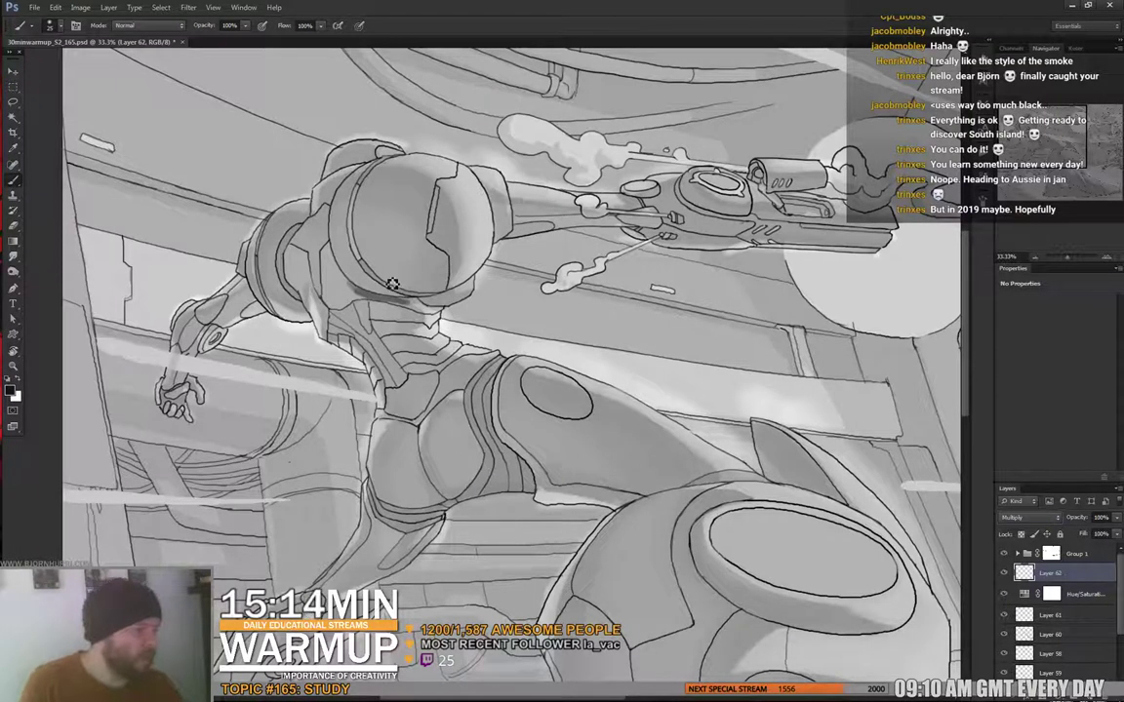
mouse_move(357, 288)
left_mouse_down()
mouse_move(381, 306)
mouse_move(422, 308)
mouse_move(367, 295)
mouse_move(449, 303)
left_mouse_up()
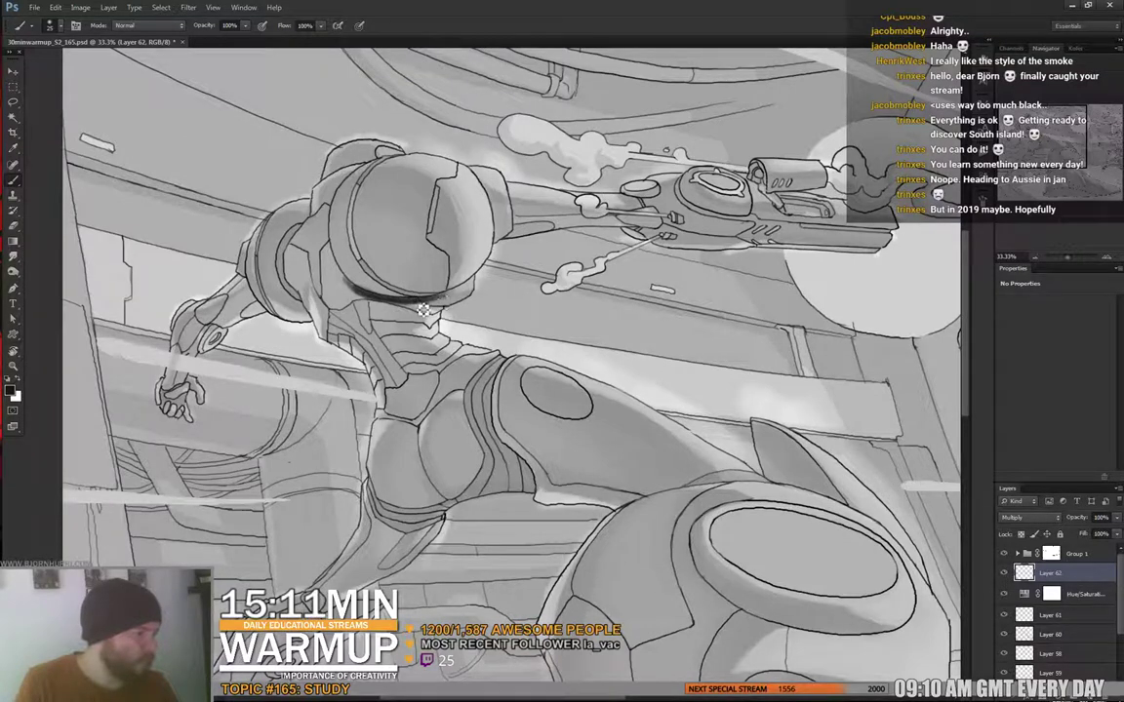
- Widen and deepen the shadow beneath the large round shoulder armour with a larger soft black brush
right_click(444, 303)
left_click(494, 331)
mouse_move(361, 294)
left_mouse_down()
mouse_move(397, 307)
mouse_move(406, 323)
left_mouse_up()
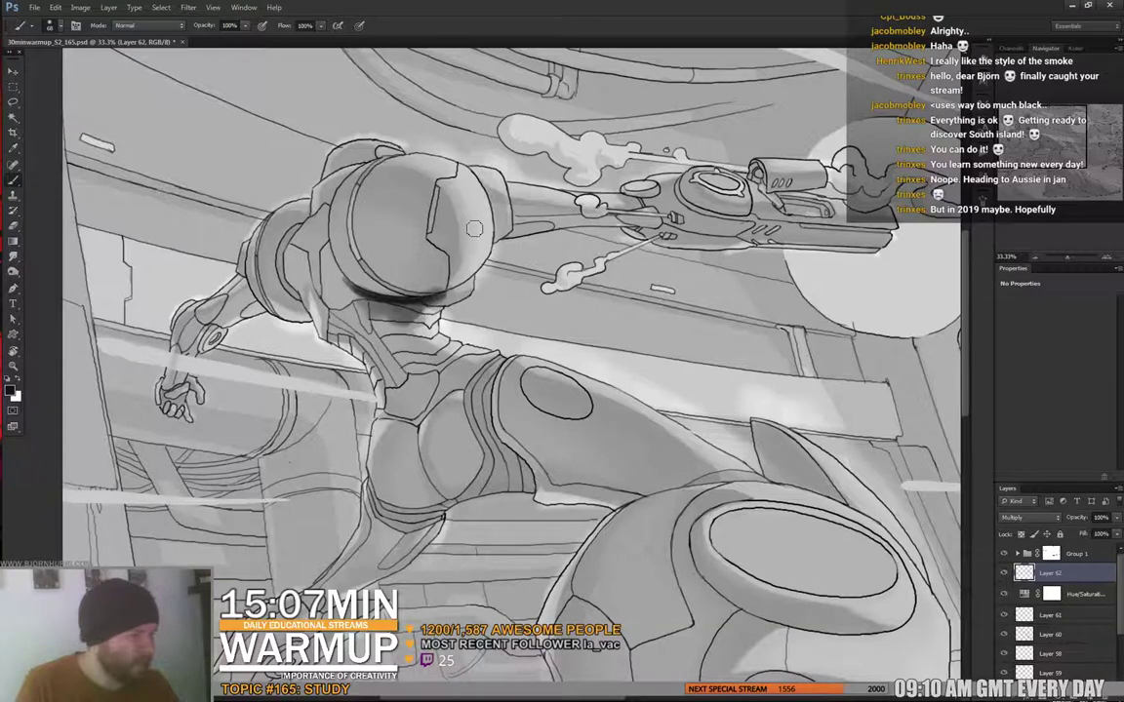
right_click(349, 283)
key("Return")
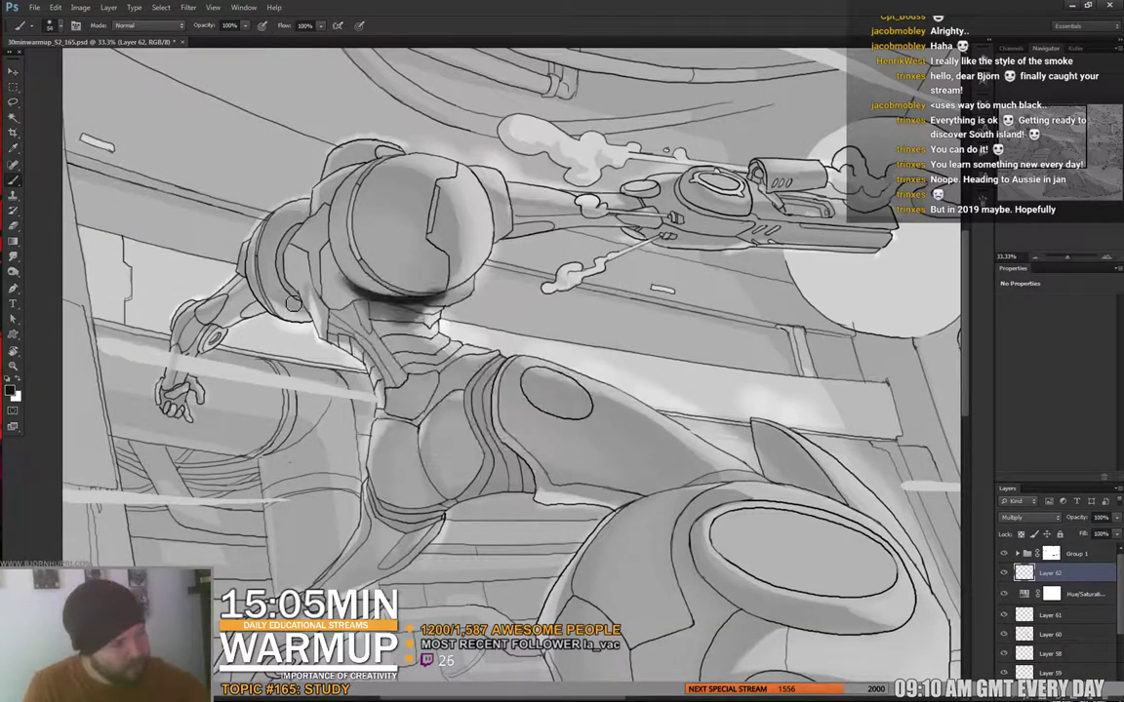
- Paint a dark soft shadow inside the curved rings of the smaller shoulder and onto the adjoining back panel
mouse_move(290, 295)
left_mouse_down()
mouse_move(301, 303)
mouse_move(286, 299)
mouse_move(305, 288)
left_mouse_up()
right_click(315, 272)
right_click(287, 305)
right_click(461, 228)
left_click_drag(394, 282, 386, 282)
left_click(310, 268)
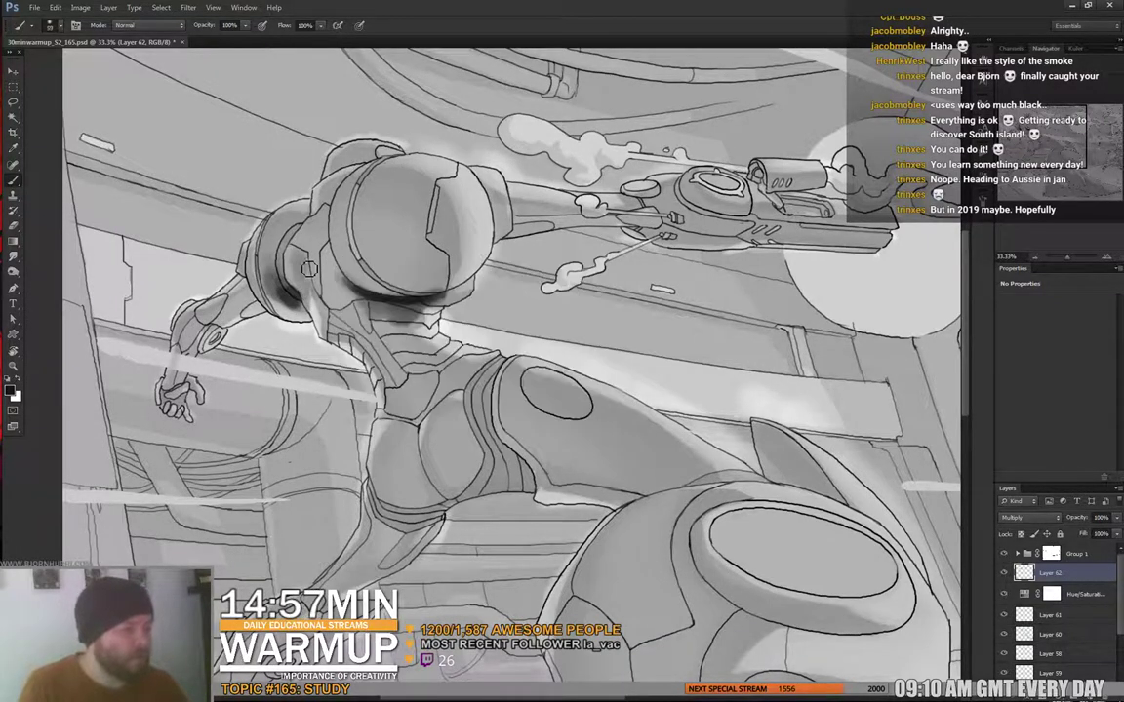
left_click_drag(308, 269, 301, 304)
right_click(294, 171)
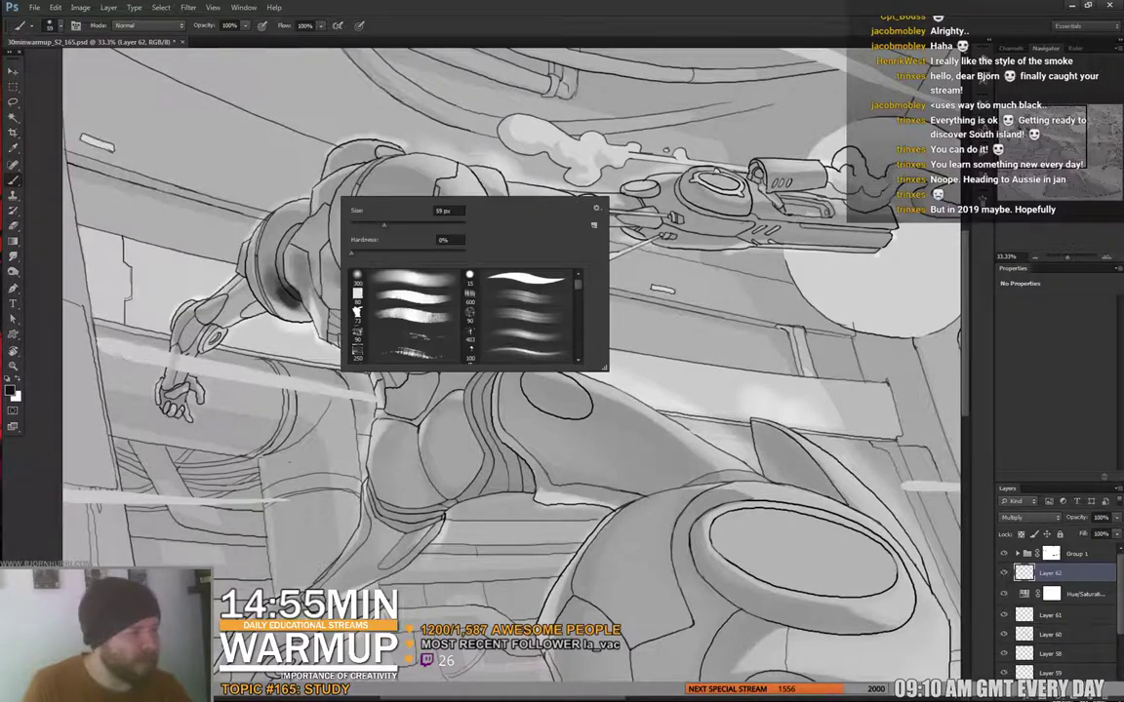
key("Return")
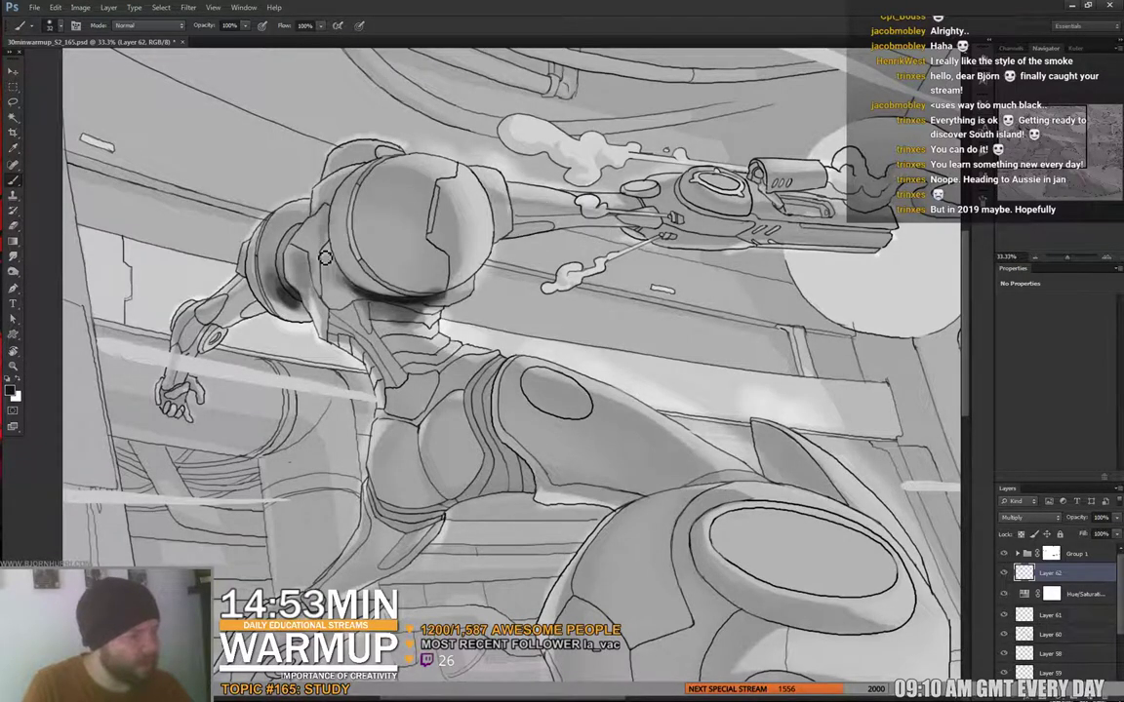
- Shade the narrow rim band of the large round shoulder armour with a 23 px brush and trim the lower edge with the Eraser
right_click(405, 185)
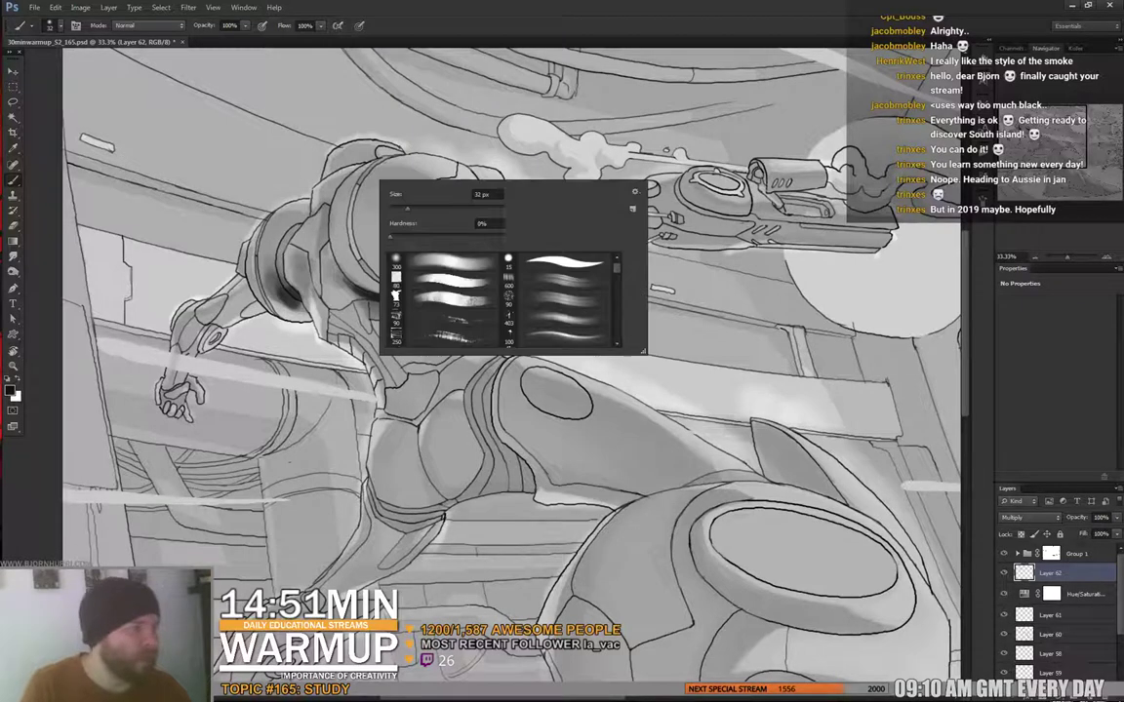
key("Return")
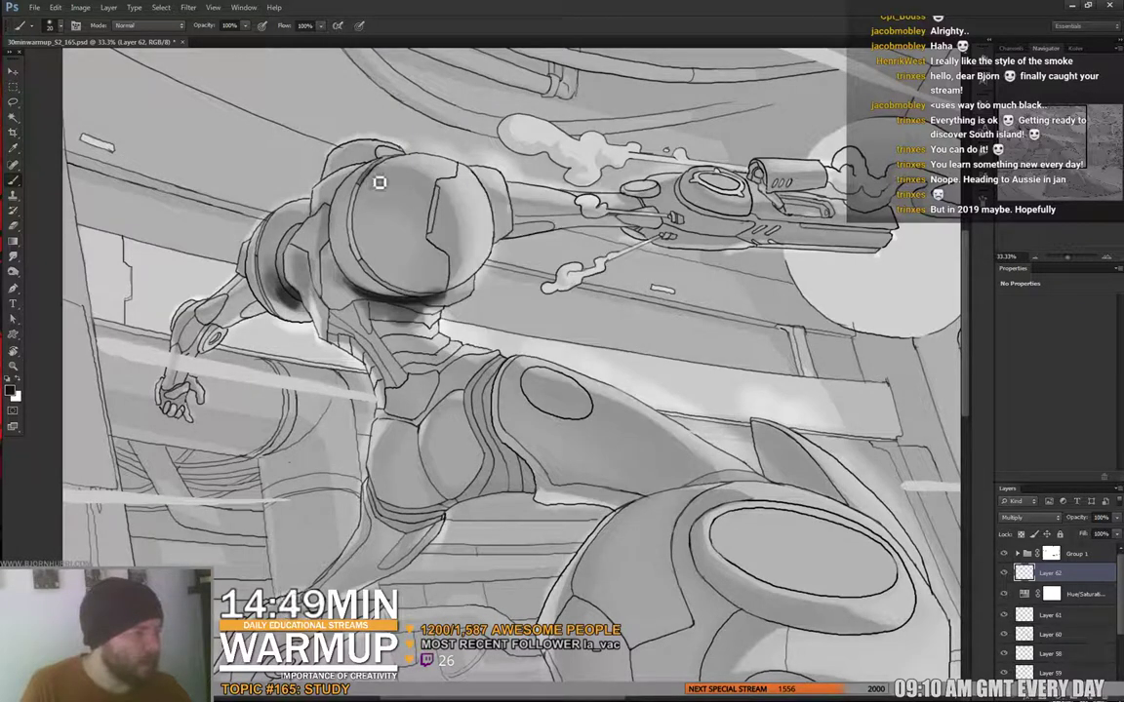
right_click(336, 239)
key("Return")
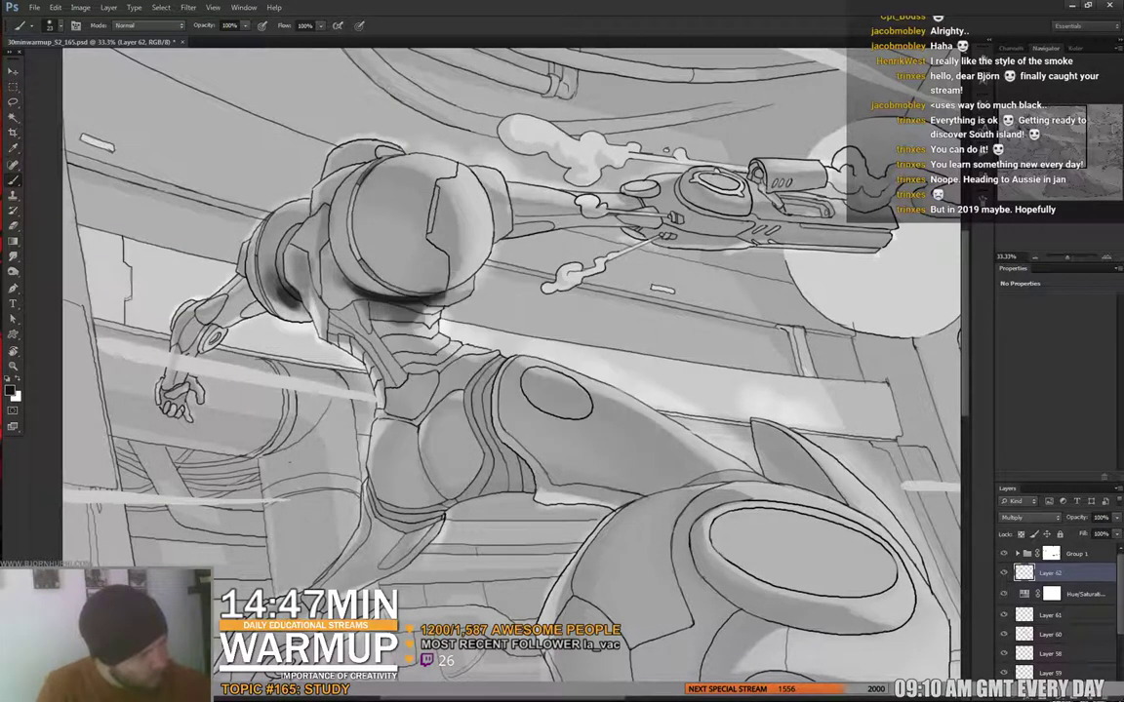
key("e")
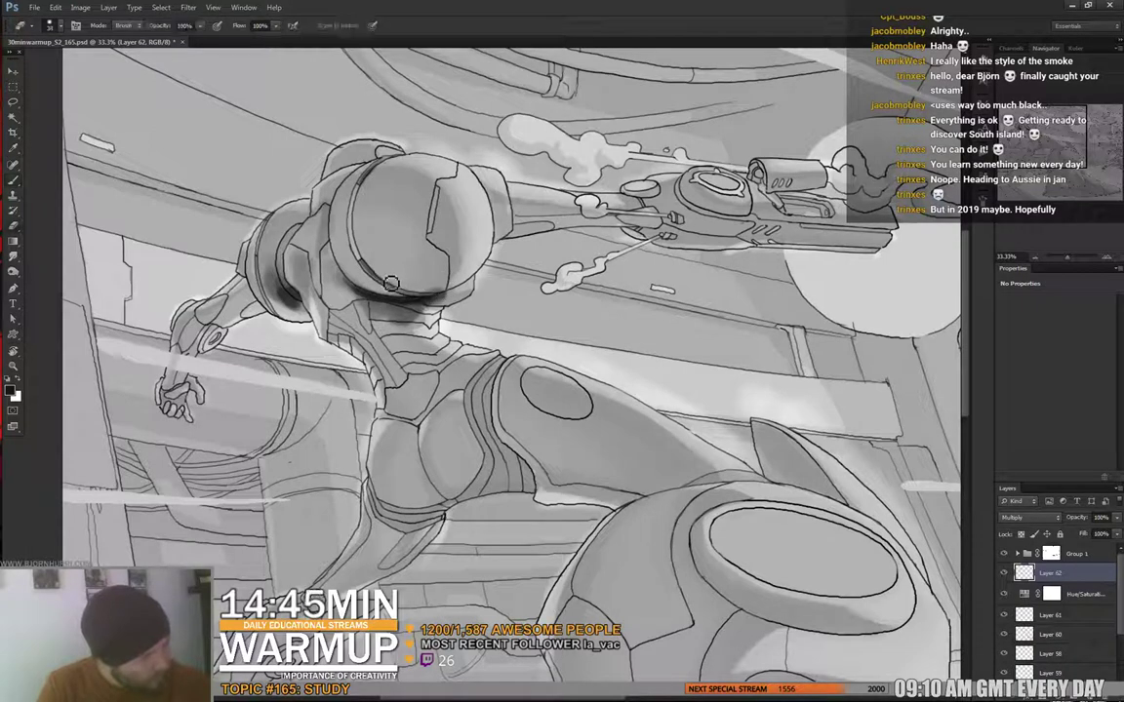
left_click_drag(391, 282, 448, 296)
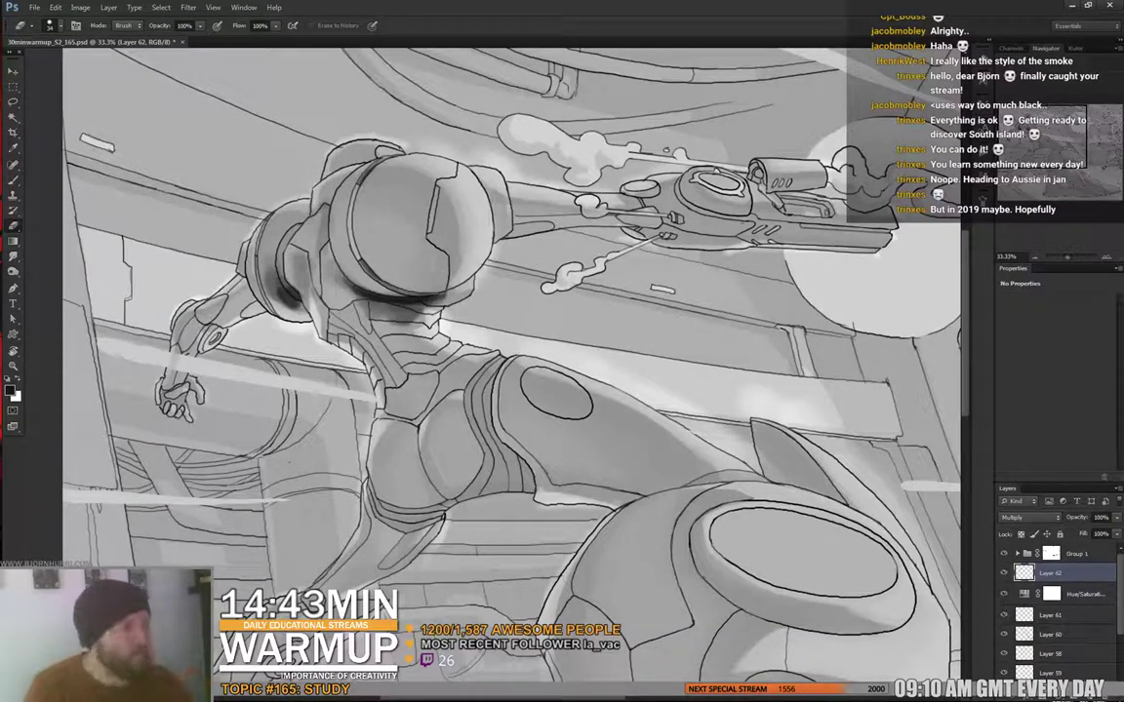
- Shade the lower curve of the large round shoulder armour with a bigger soft brush and soften the shading with the Eraser
key("b")
right_click(441, 234)
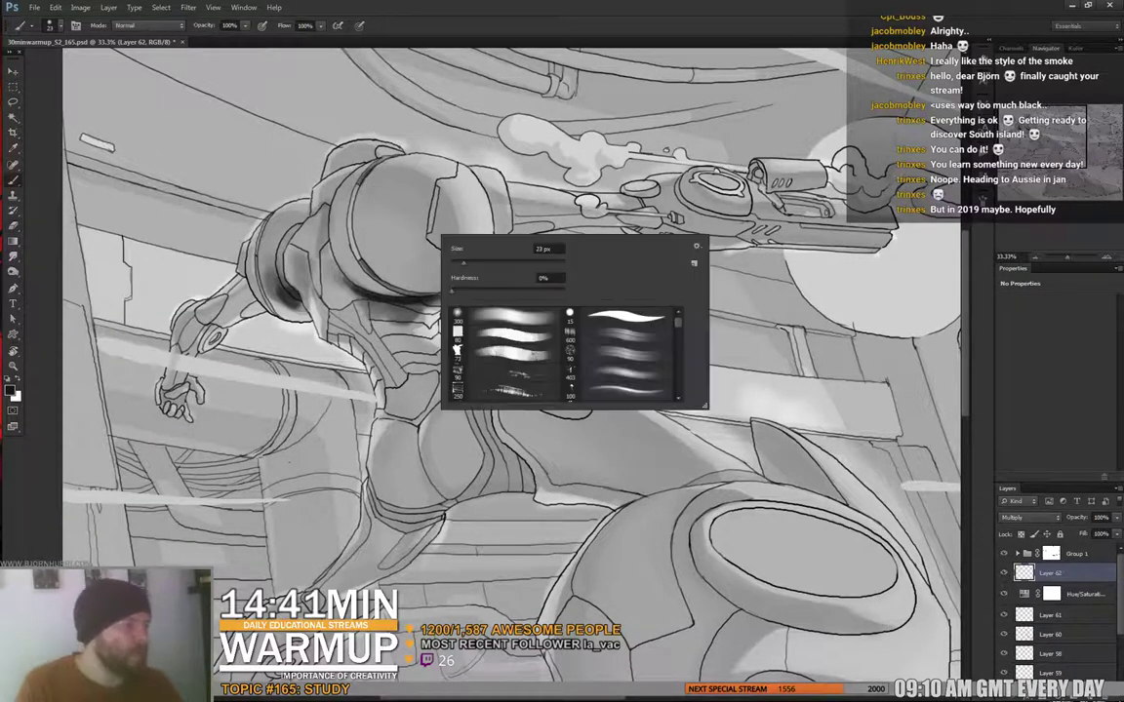
left_click_drag(463, 263, 477, 264)
left_click_drag(344, 258, 449, 285)
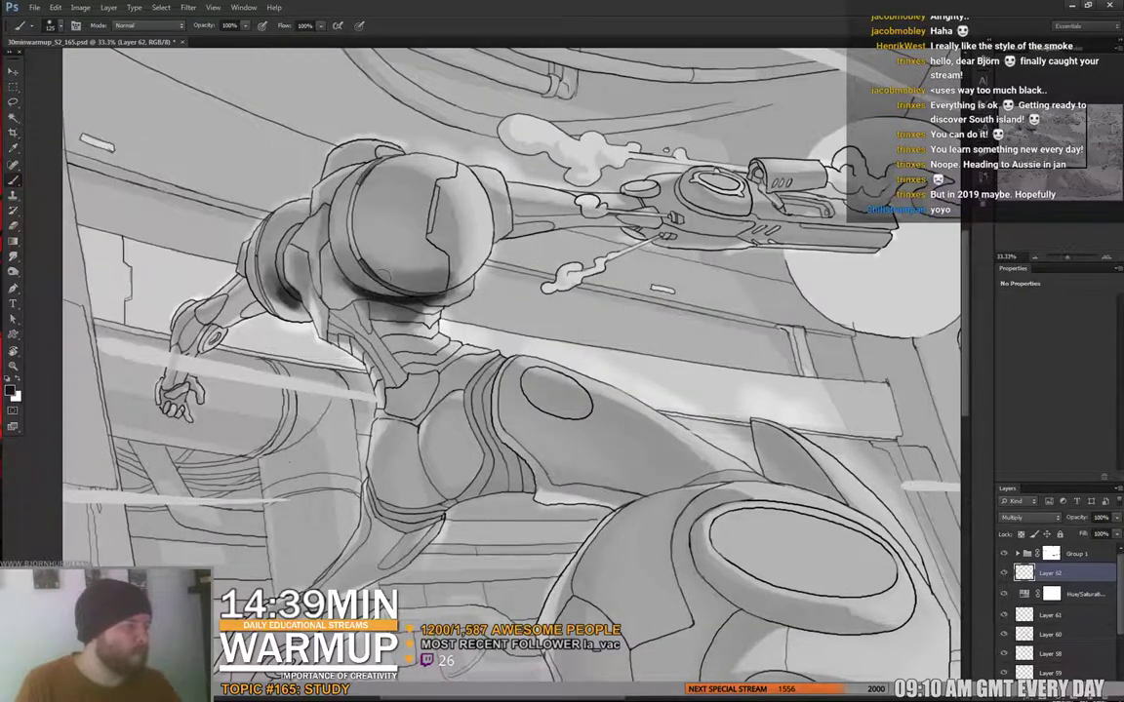
key("e")
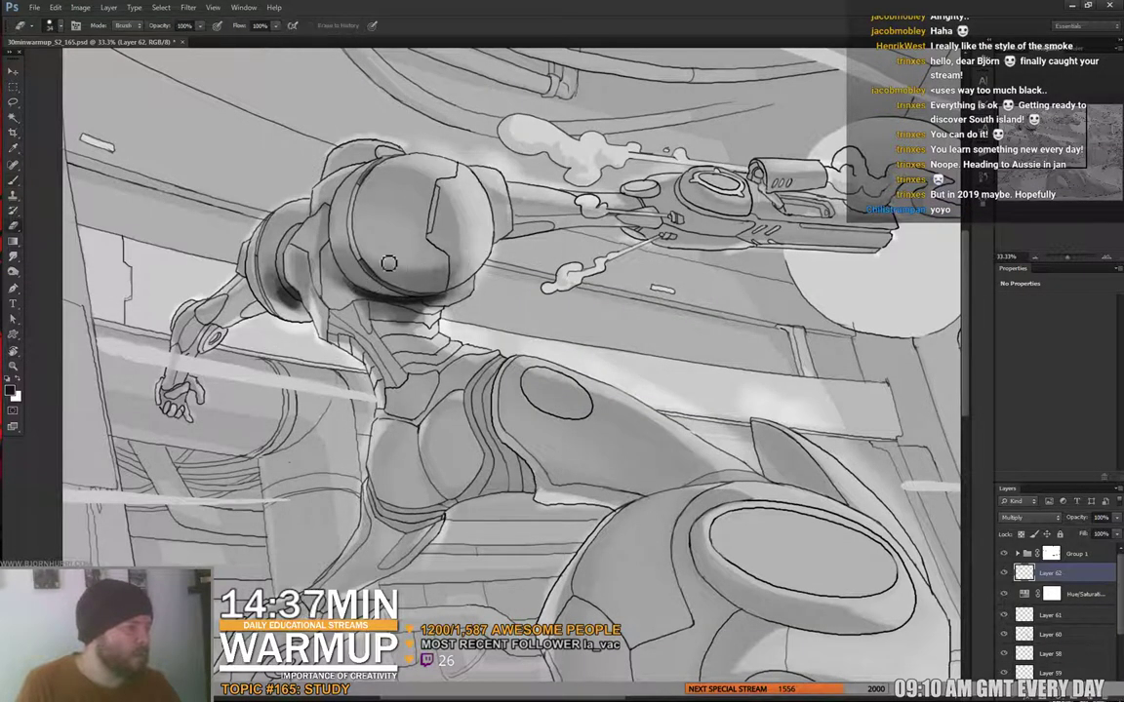
right_click(467, 234)
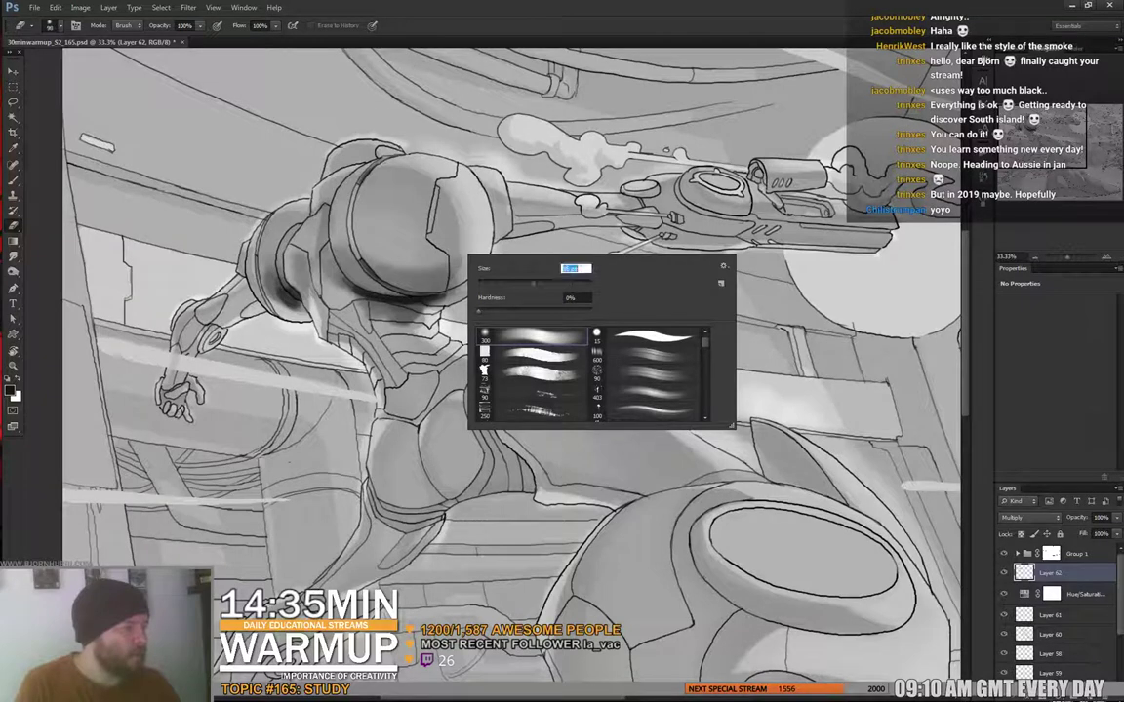
key("Return")
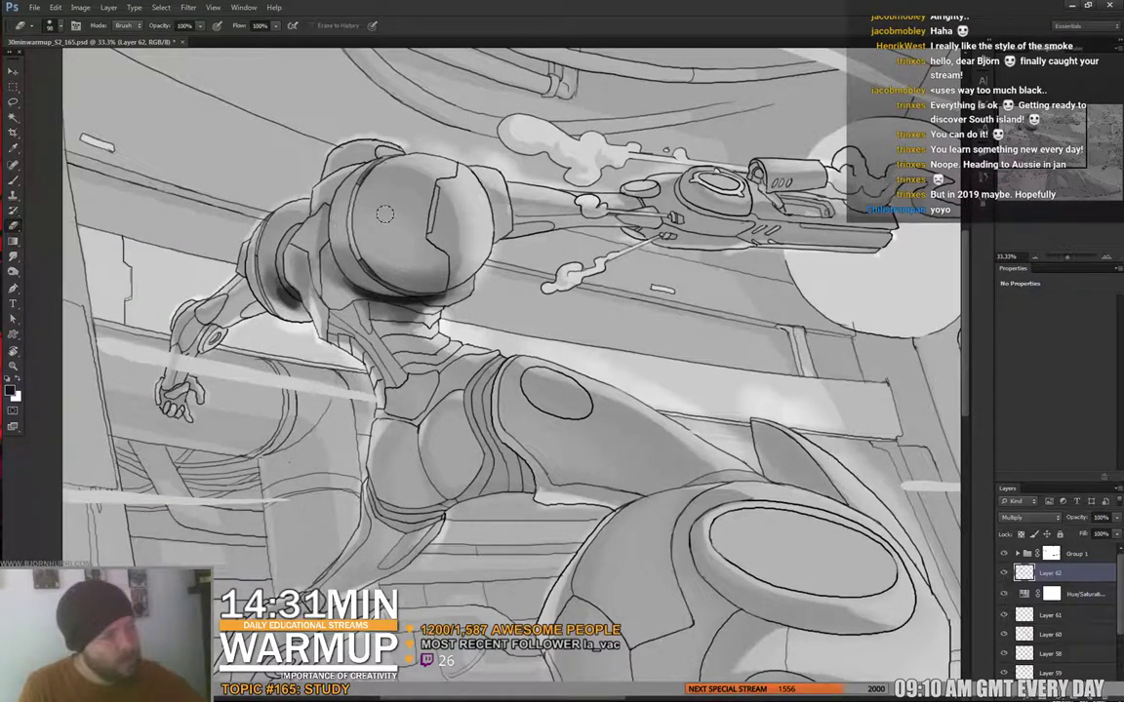
right_click(329, 239)
key("Return")
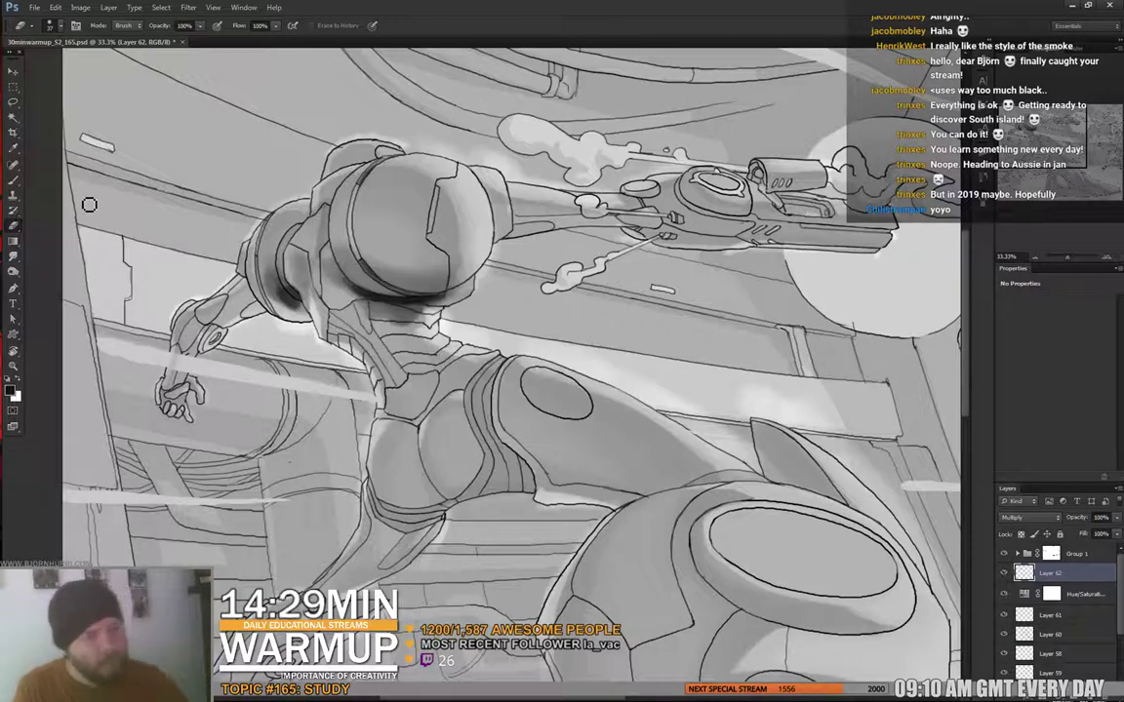
- Smudge the shadows beneath the large shoulder armour and inside the smaller shoulder's rings with a 67 px brush at 52% strength
key("r")
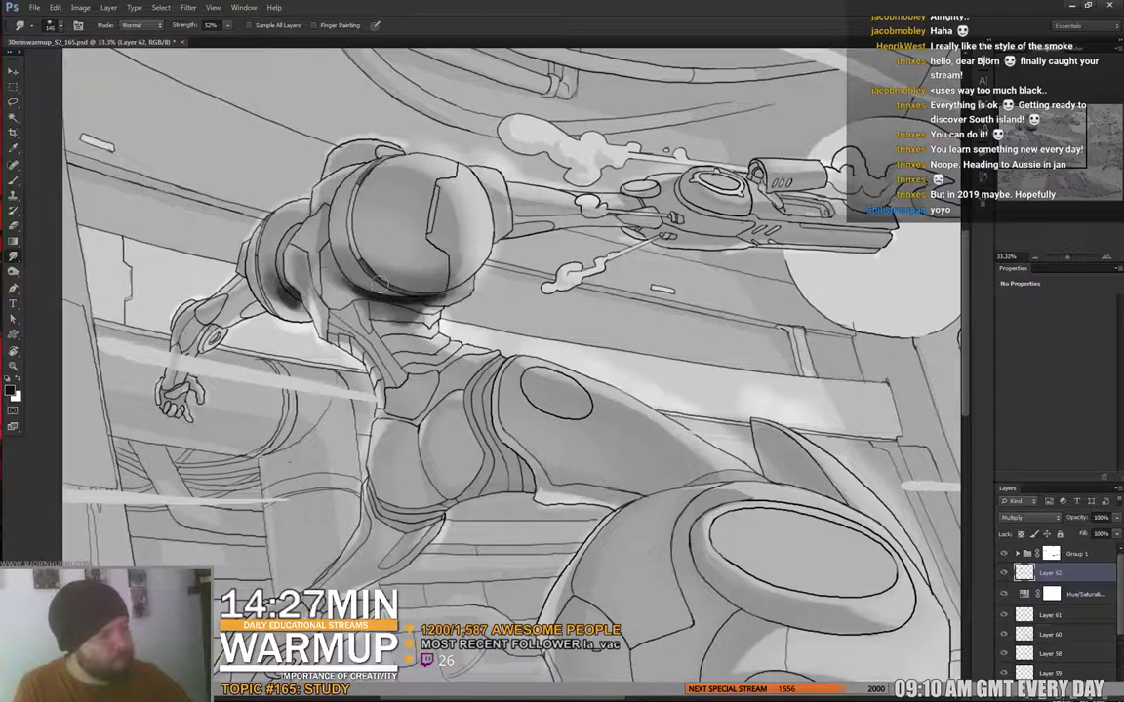
right_click(344, 278)
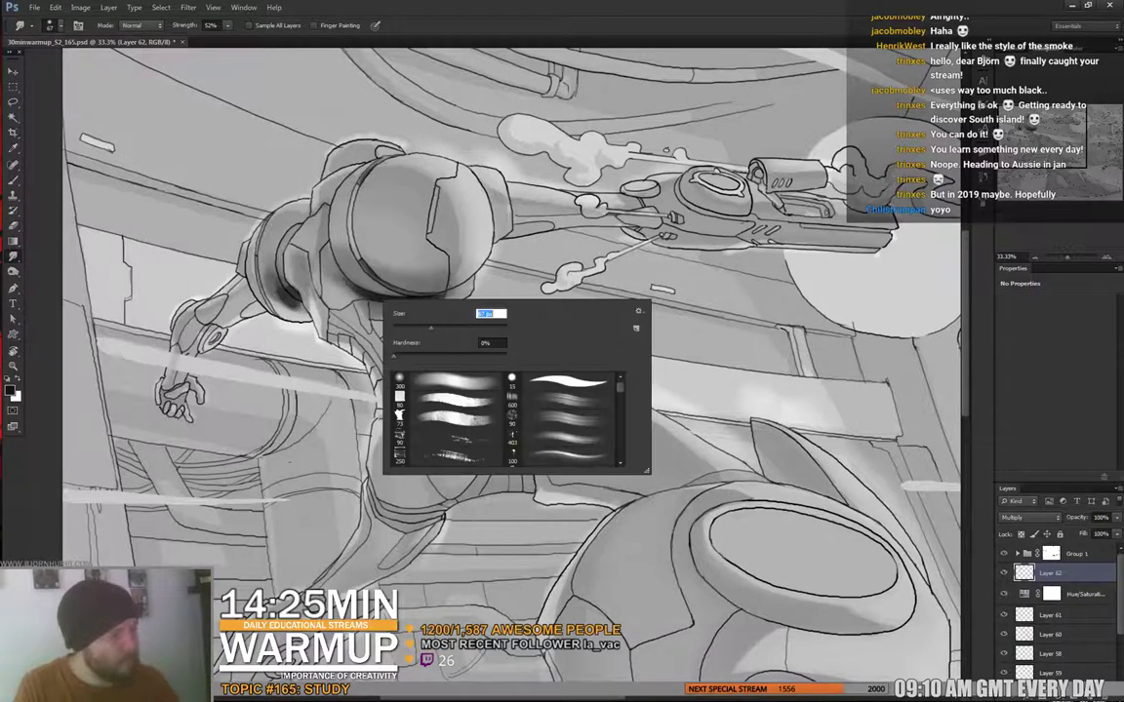
key("Return")
mouse_move(350, 288)
left_mouse_down()
mouse_move(413, 310)
mouse_move(368, 305)
mouse_move(453, 301)
left_mouse_up()
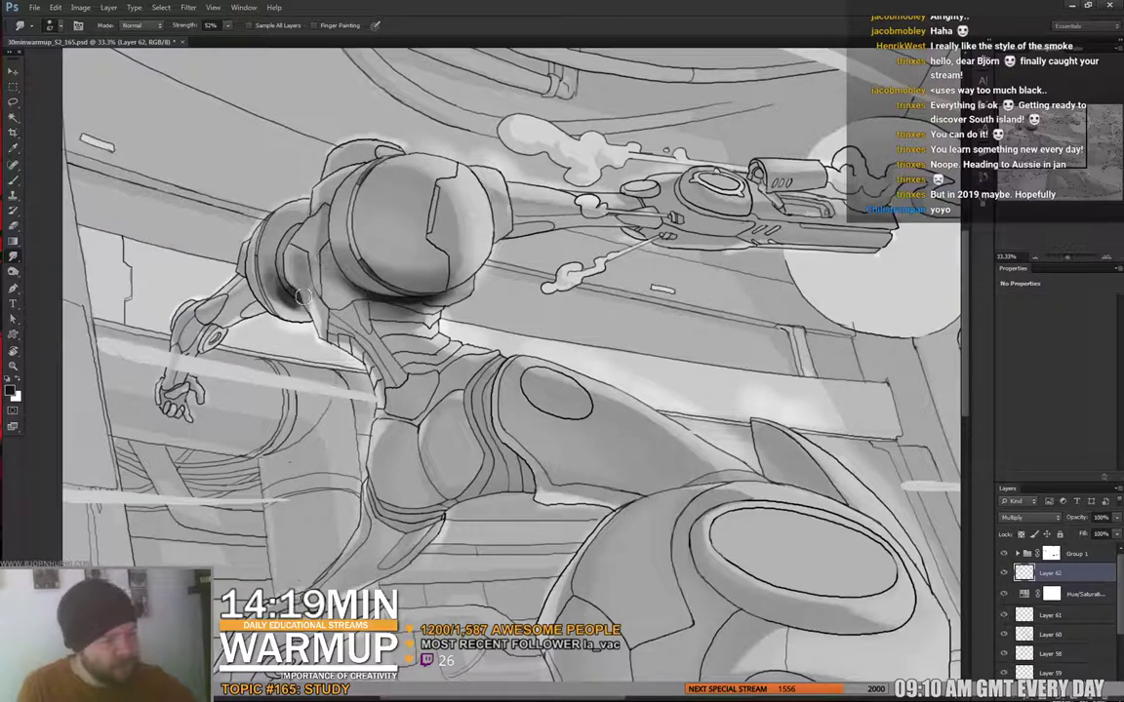
left_click_drag(311, 302, 298, 276)
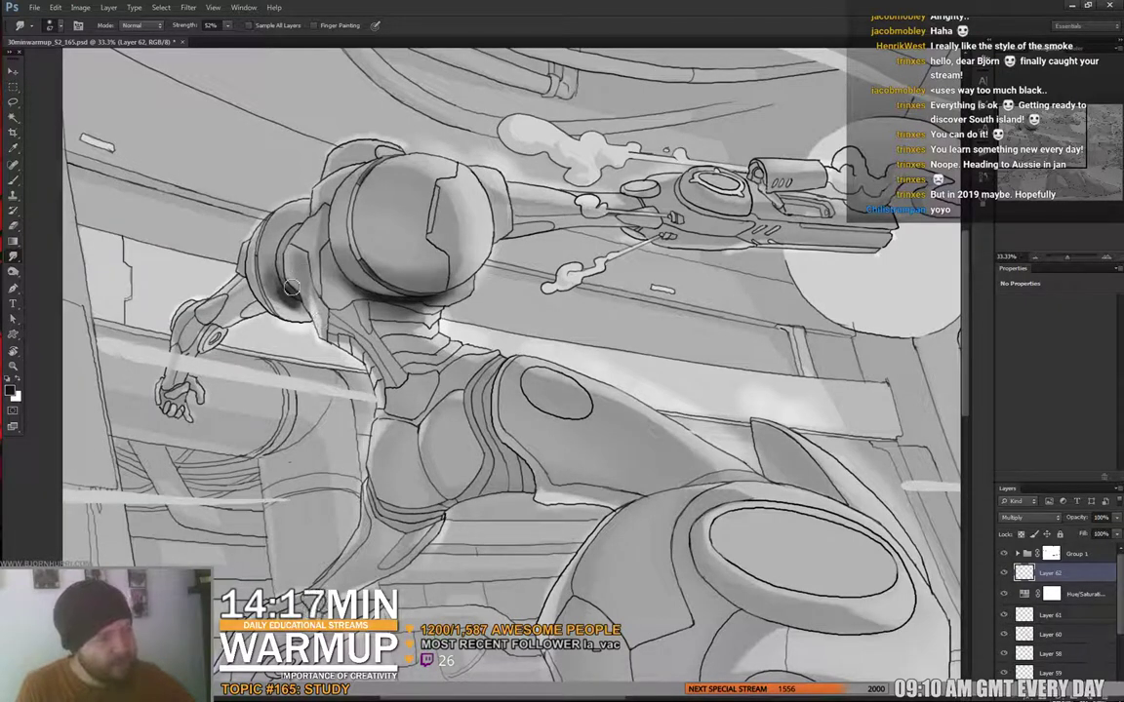
left_click_drag(284, 289, 266, 262)
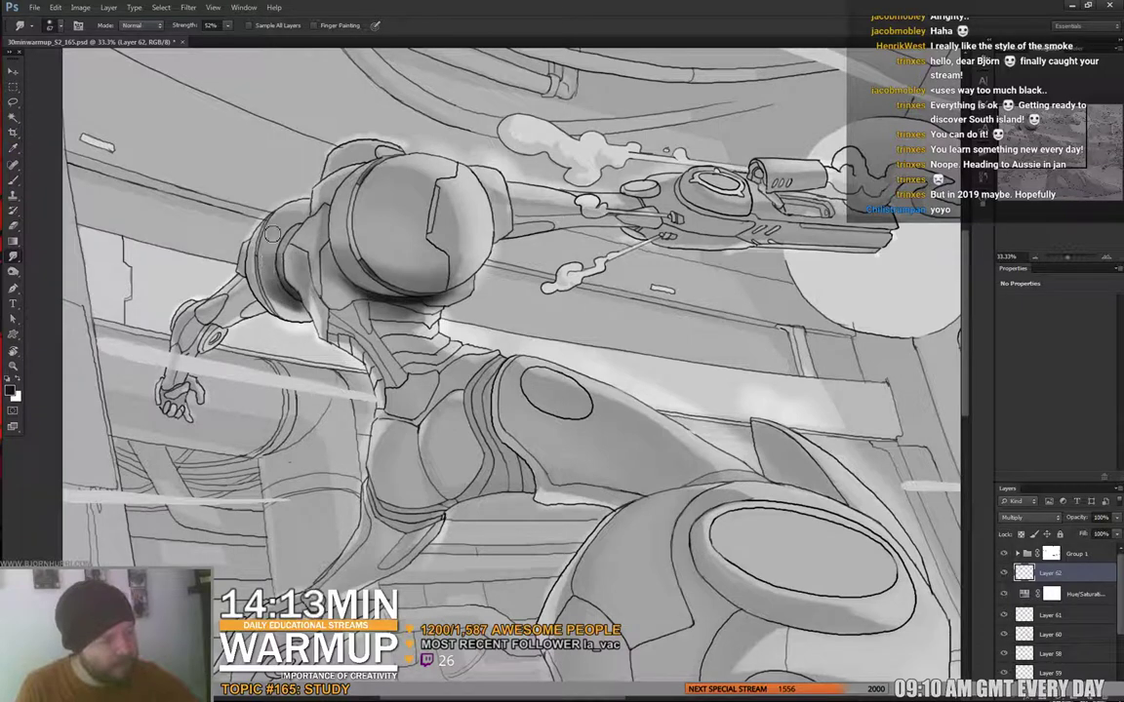
- Paint thin dark shadows along the smaller shoulder's ring grooves with a 13 px brush
key("b")
right_click(322, 299)
left_click(312, 319)
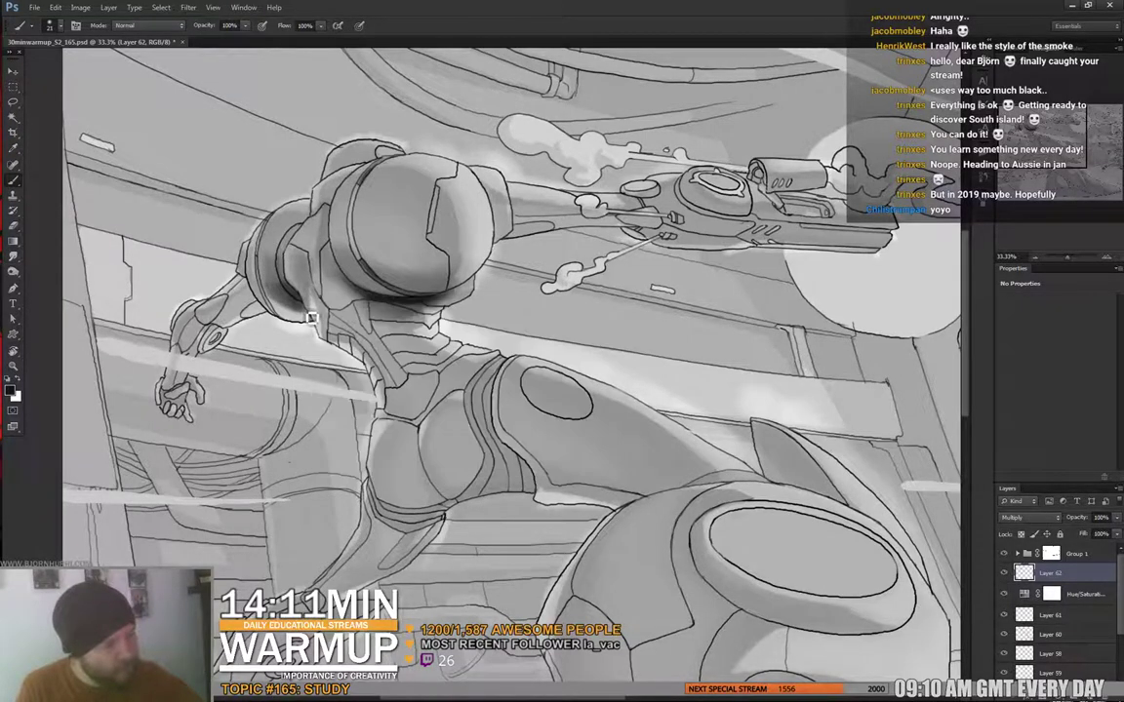
left_click_drag(570, 322, 573, 319)
right_click(446, 276)
left_click(265, 258)
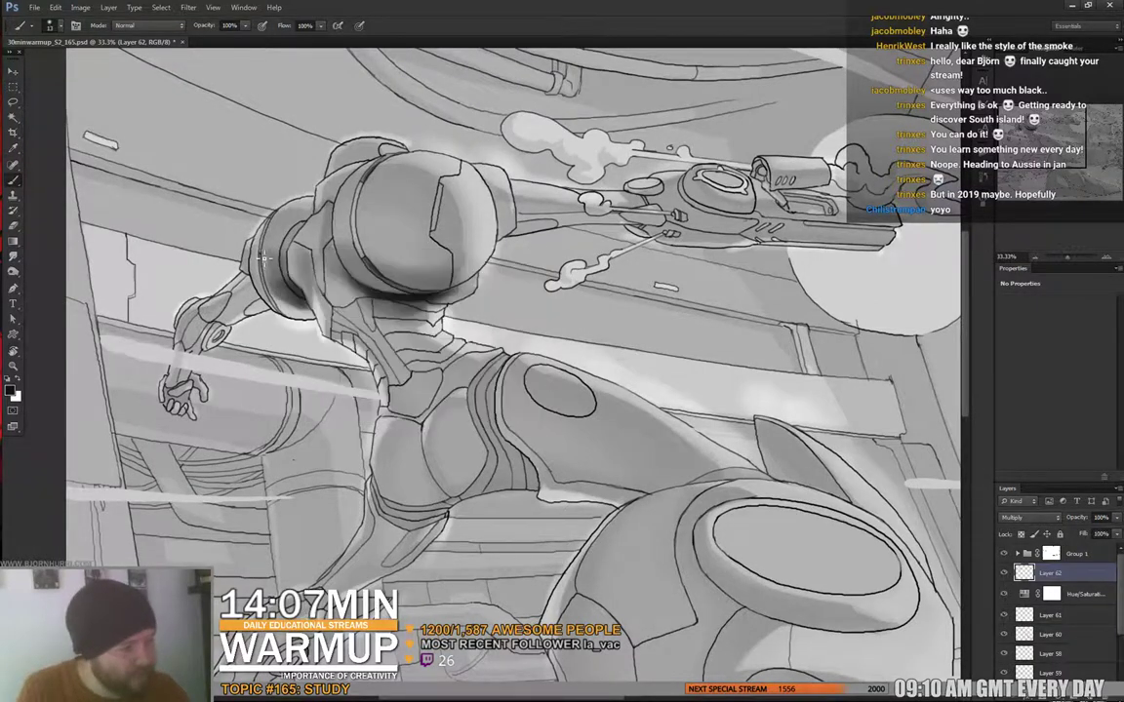
left_click_drag(265, 278, 273, 300)
left_click_drag(272, 235, 274, 220)
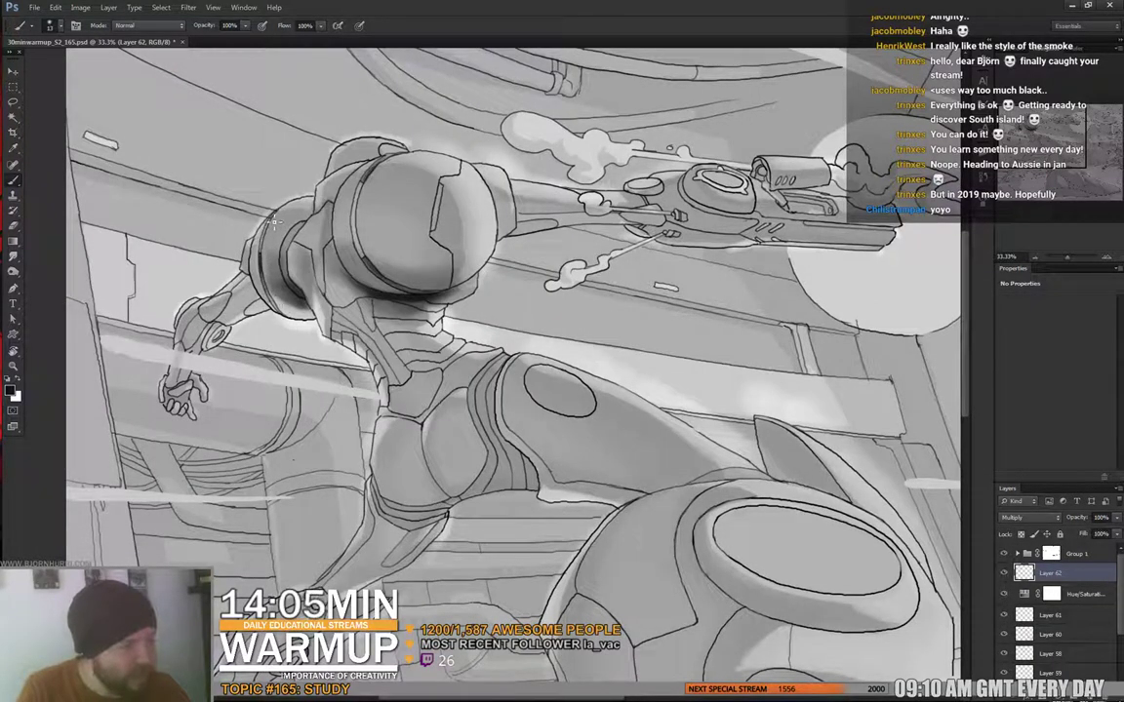
- Paint small shadows on the upper back panel between the two shoulders, finishing with a 13 px brush
right_click(305, 177)
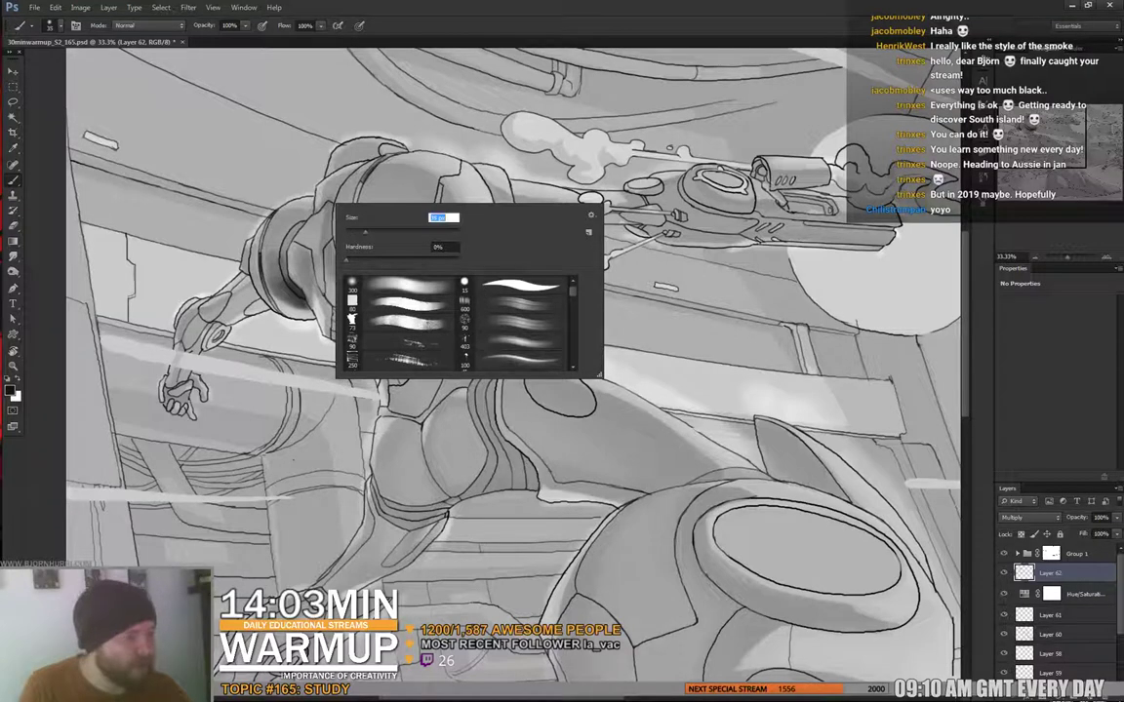
left_click(282, 182)
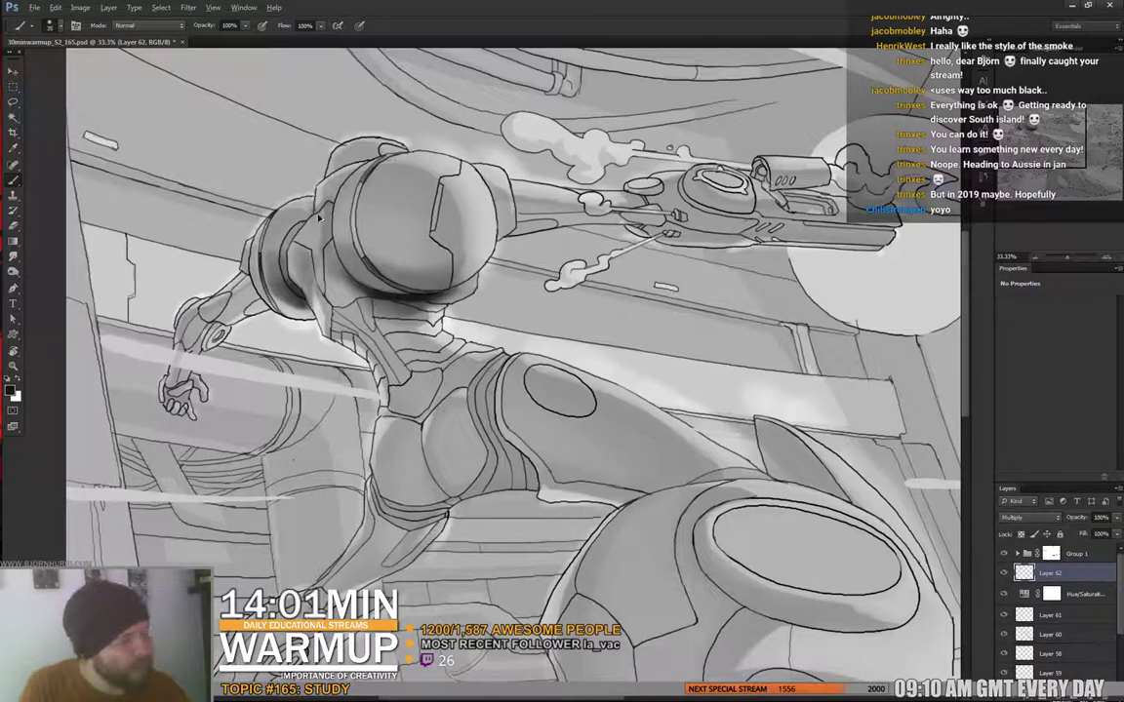
key("e")
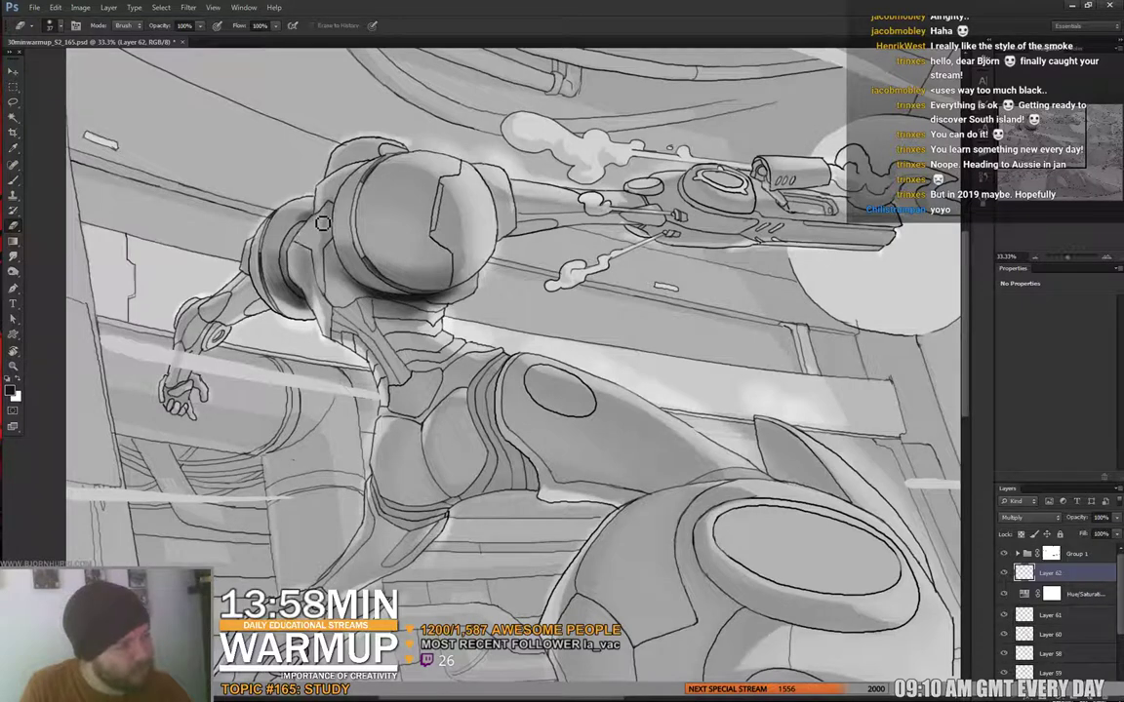
key("b")
right_click(320, 222)
left_click_drag(353, 242, 350, 242)
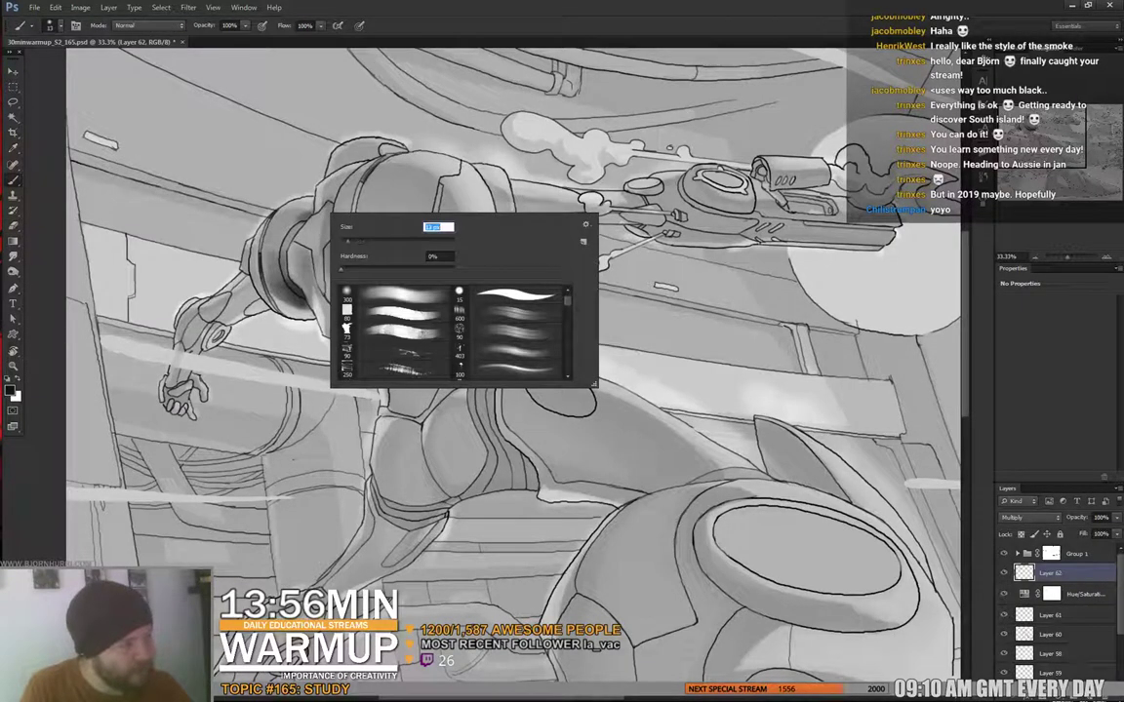
left_click(302, 226)
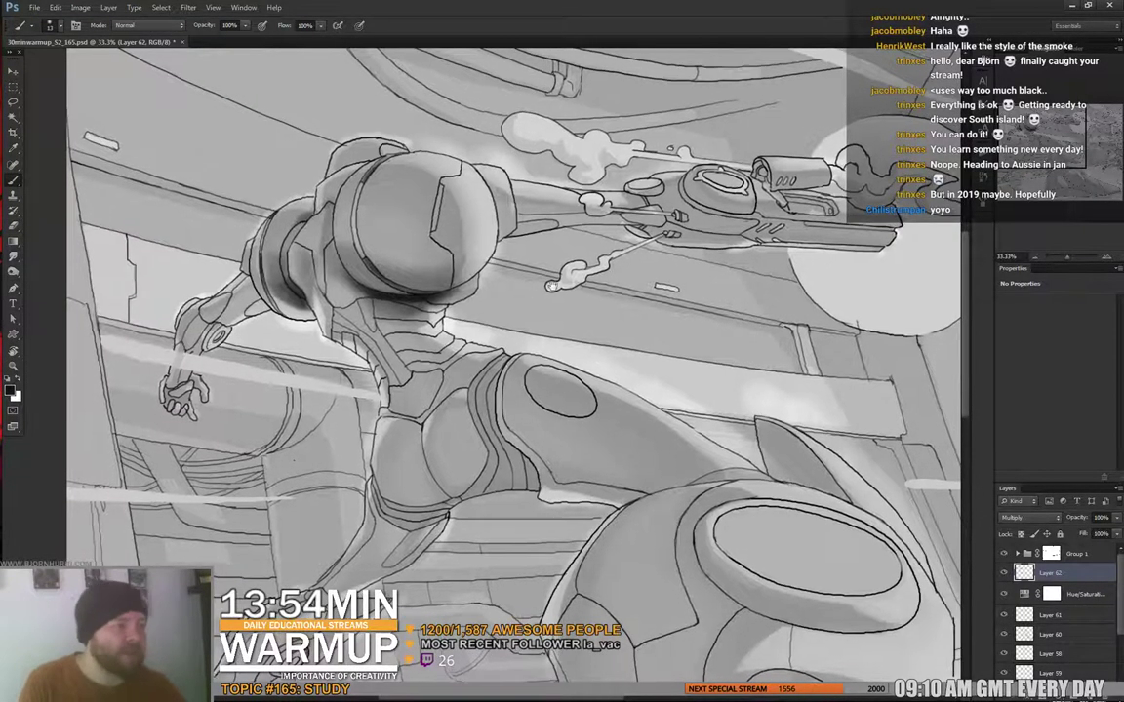
- Paint small shadows on the upper back panel edge beside the large round shoulder armour with a 25 px brush and clean them with the Eraser
right_click(297, 226)
key("Return")
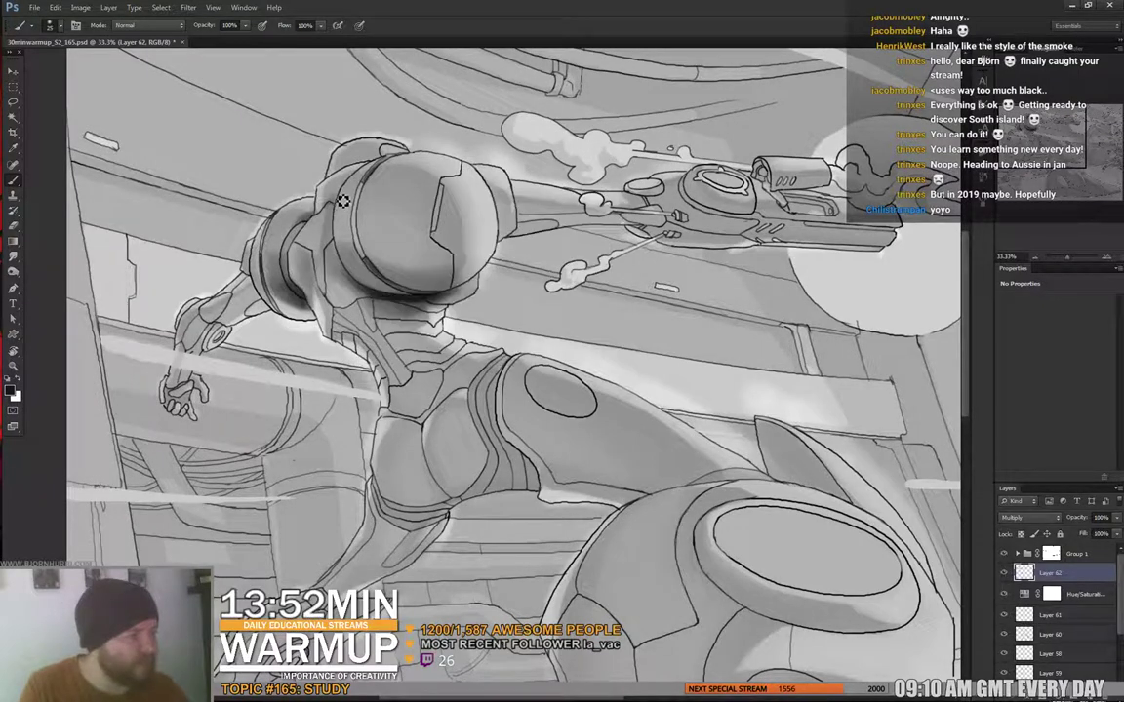
key("e")
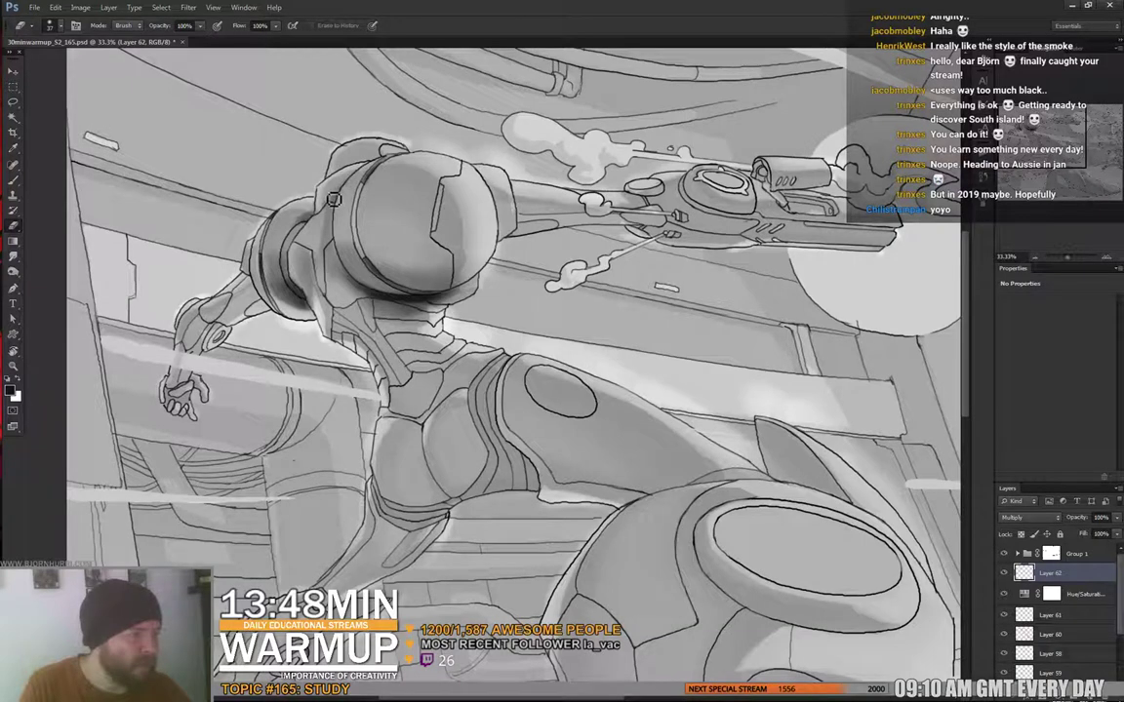
- Shade the collar area above the large round shoulder armour with a larger soft brush and trim the shadow with the Eraser
key("b")
right_click(357, 166)
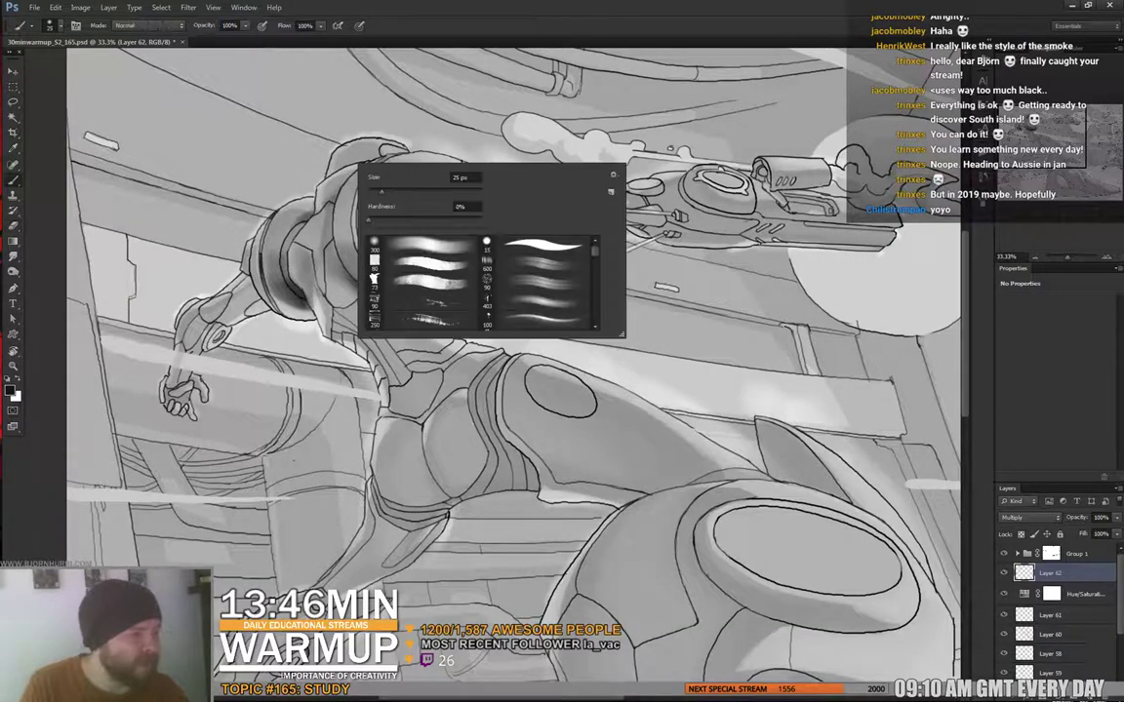
left_click_drag(382, 192, 389, 192)
key("Return")
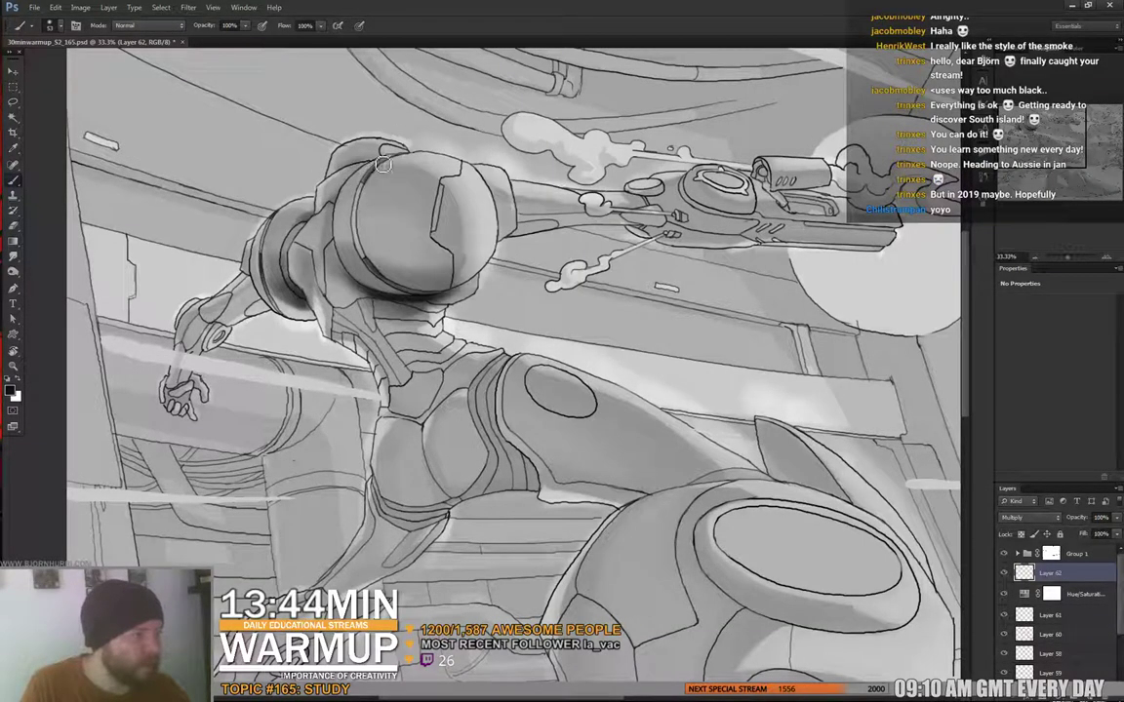
key("e")
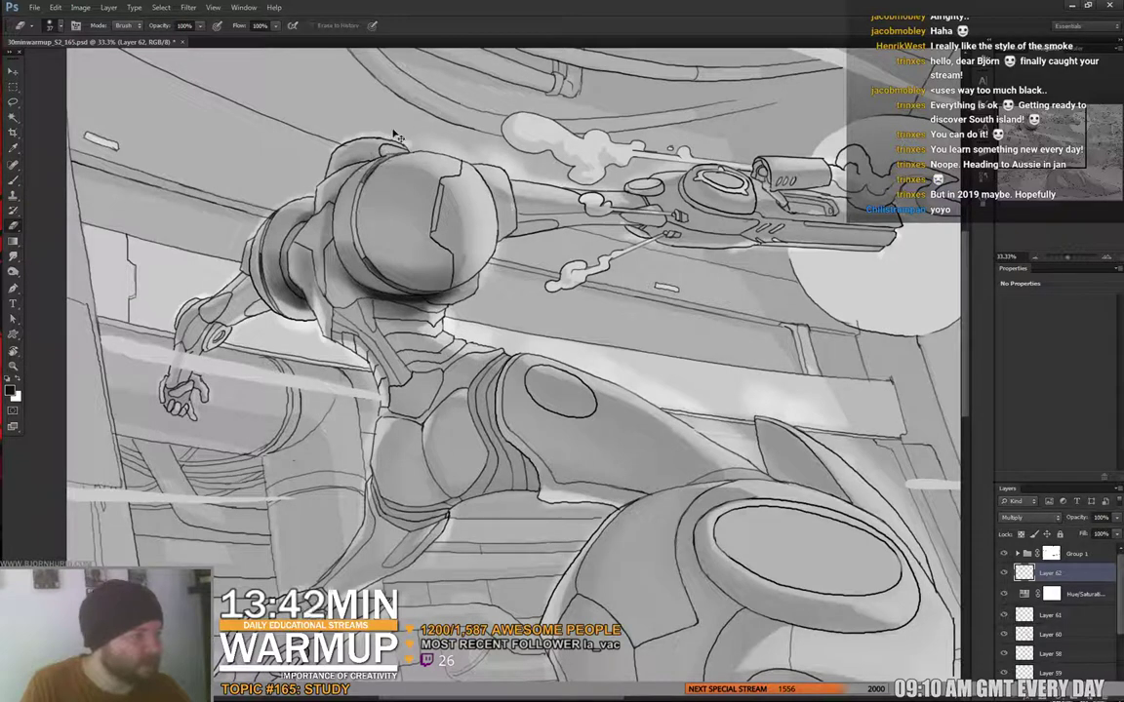
right_click(349, 138)
key("Escape")
key("b")
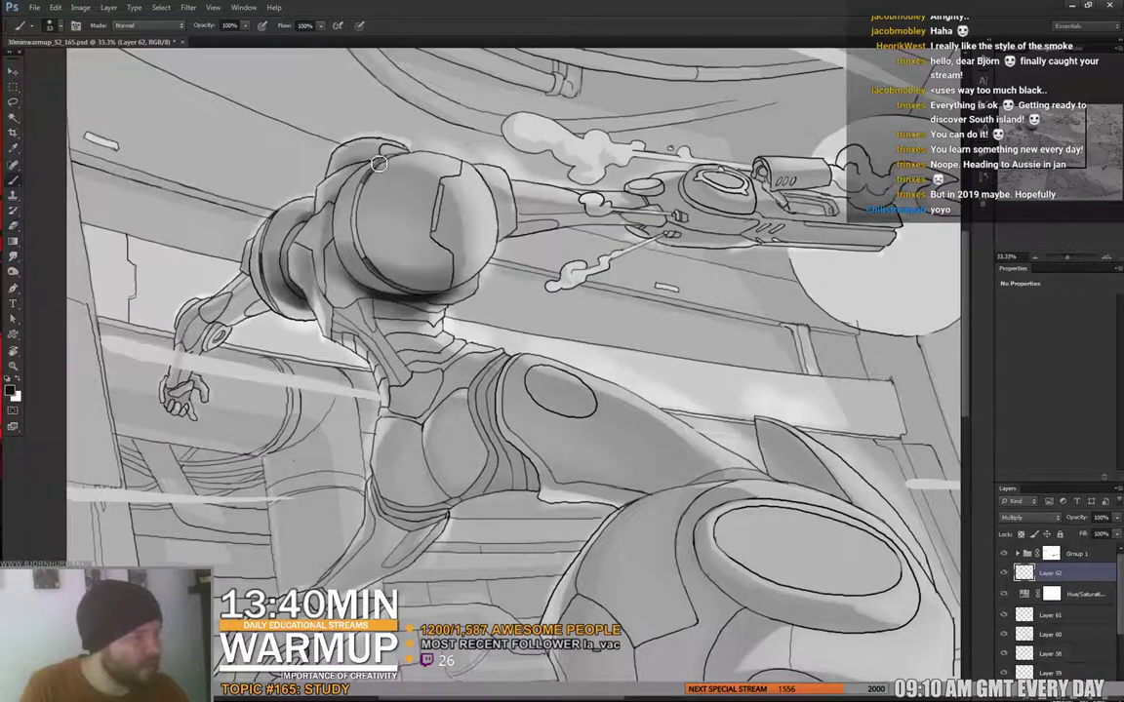
left_click_drag(379, 164, 342, 172)
key("e")
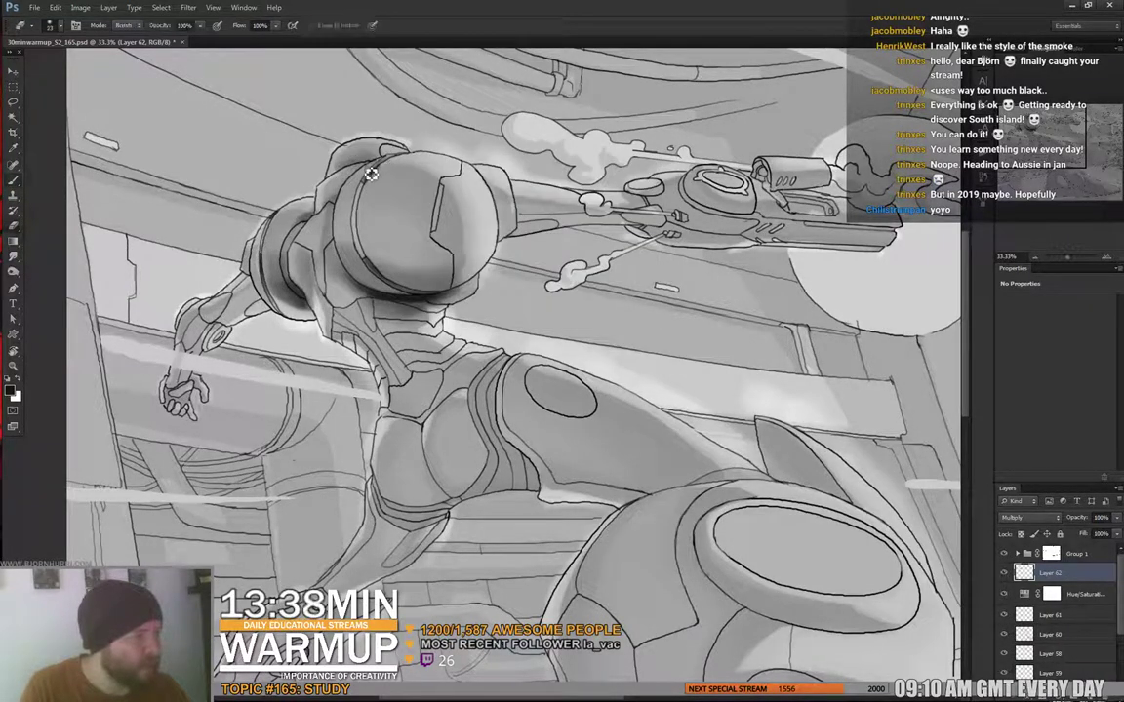
left_click_drag(341, 182, 380, 168)
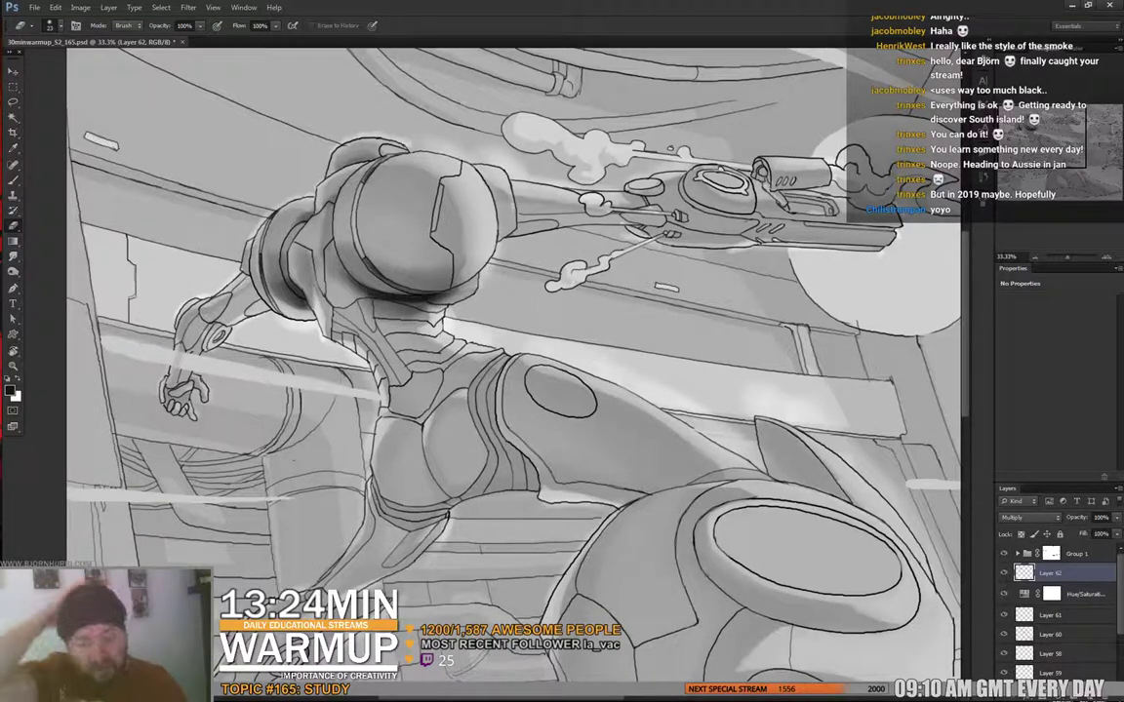
- Shade the upper arm just below the smaller shoulder's rings with a soft brush at 0% hardness
key("b")
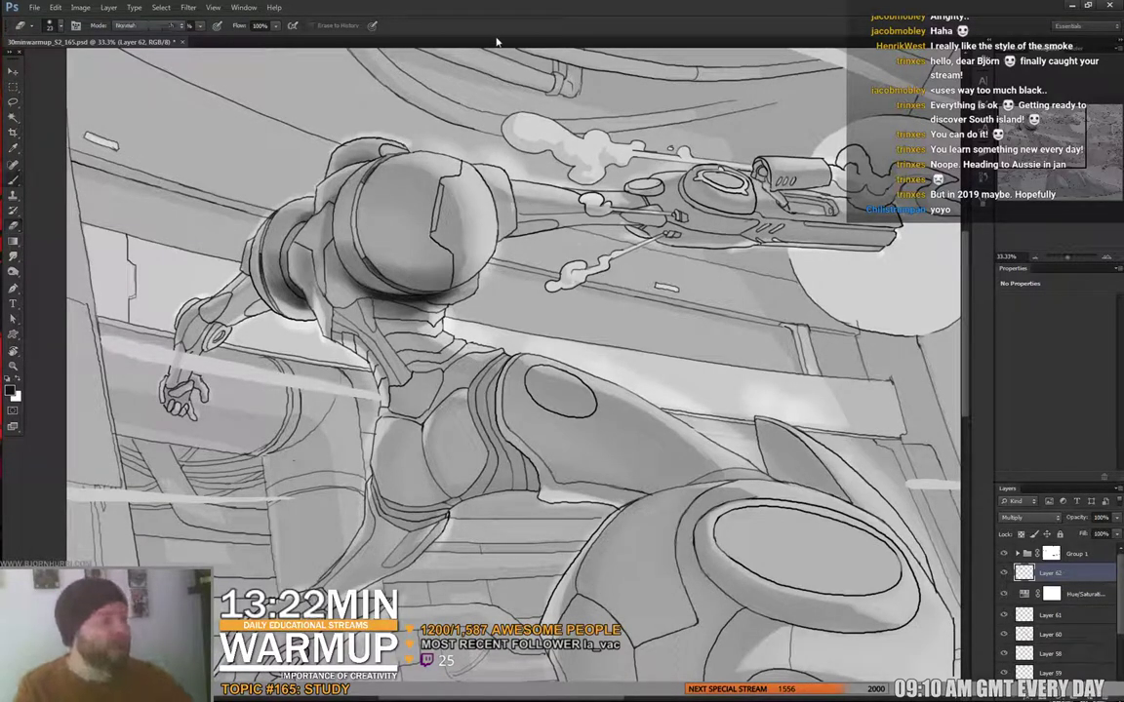
left_click_drag(498, 301, 518, 240)
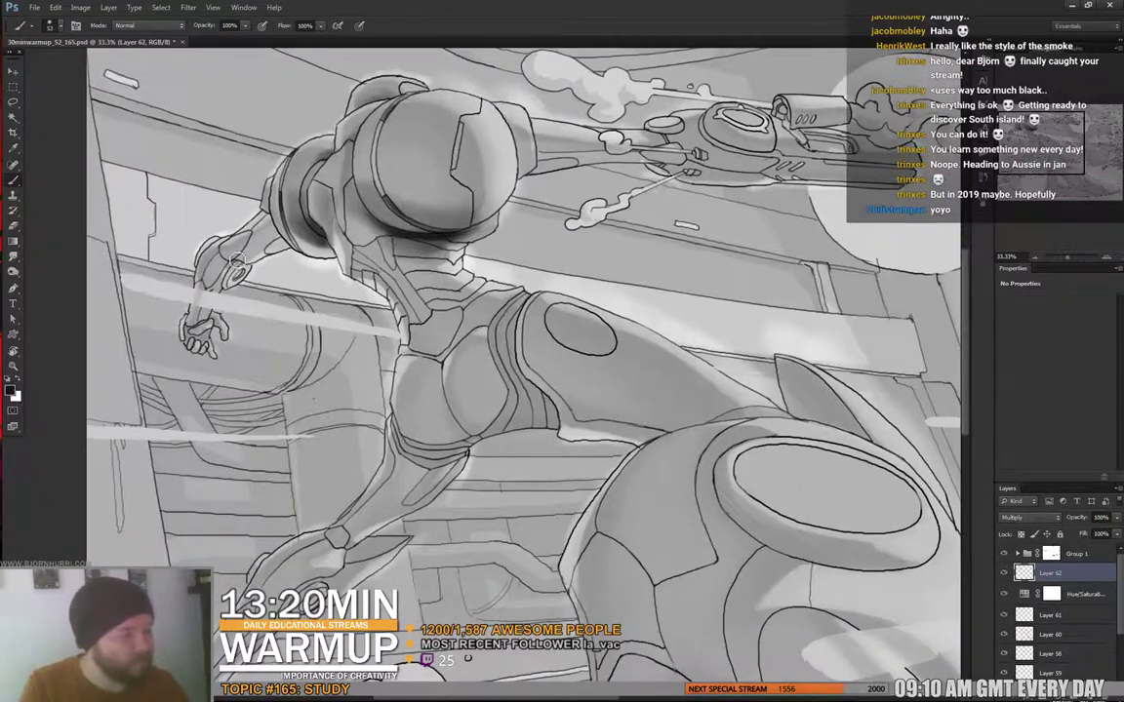
right_click(261, 198)
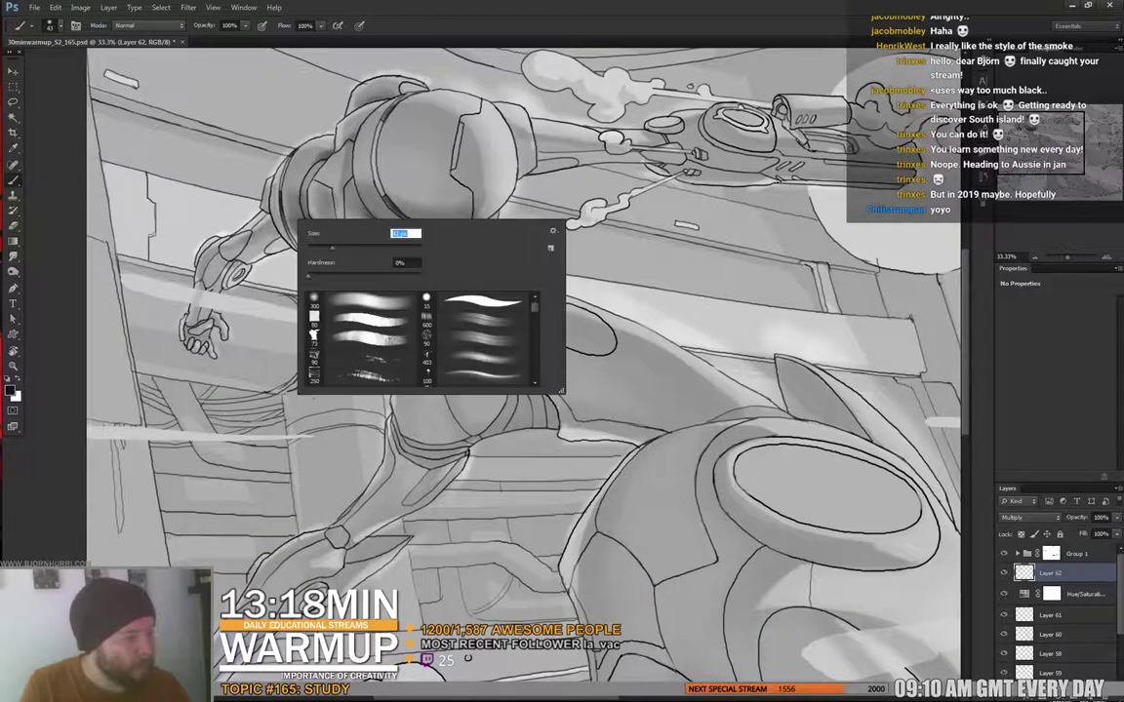
mouse_move(281, 235)
left_mouse_down()
mouse_move(296, 249)
mouse_move(273, 234)
left_mouse_up()
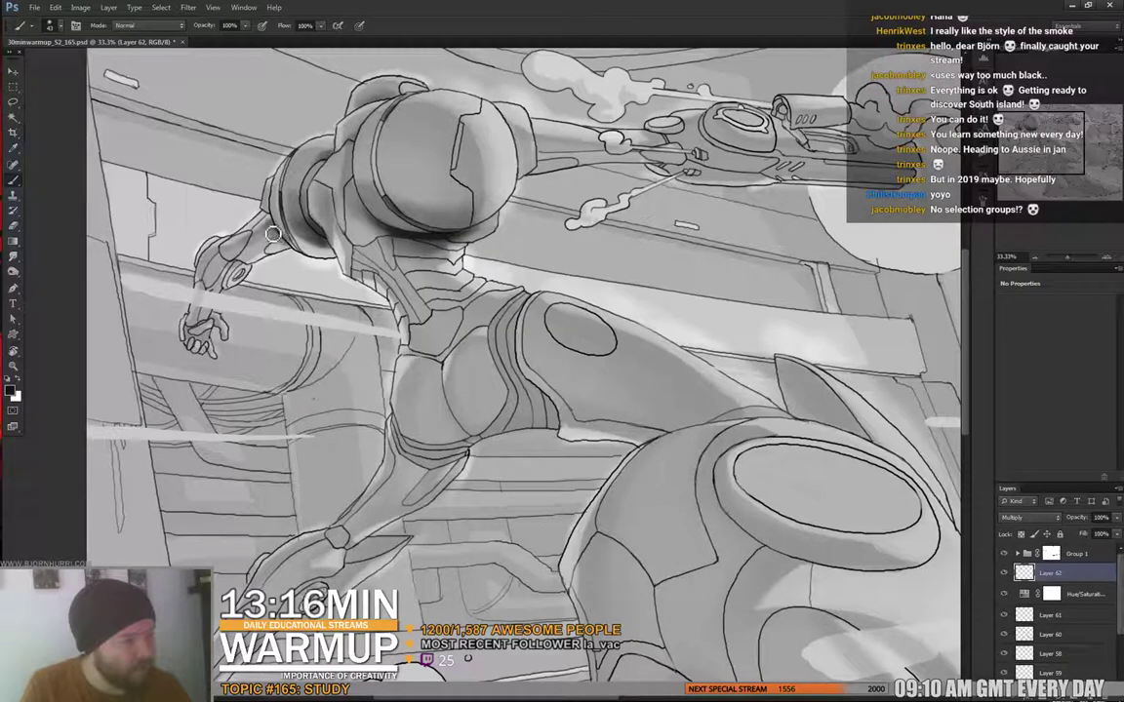
key("e")
key("b")
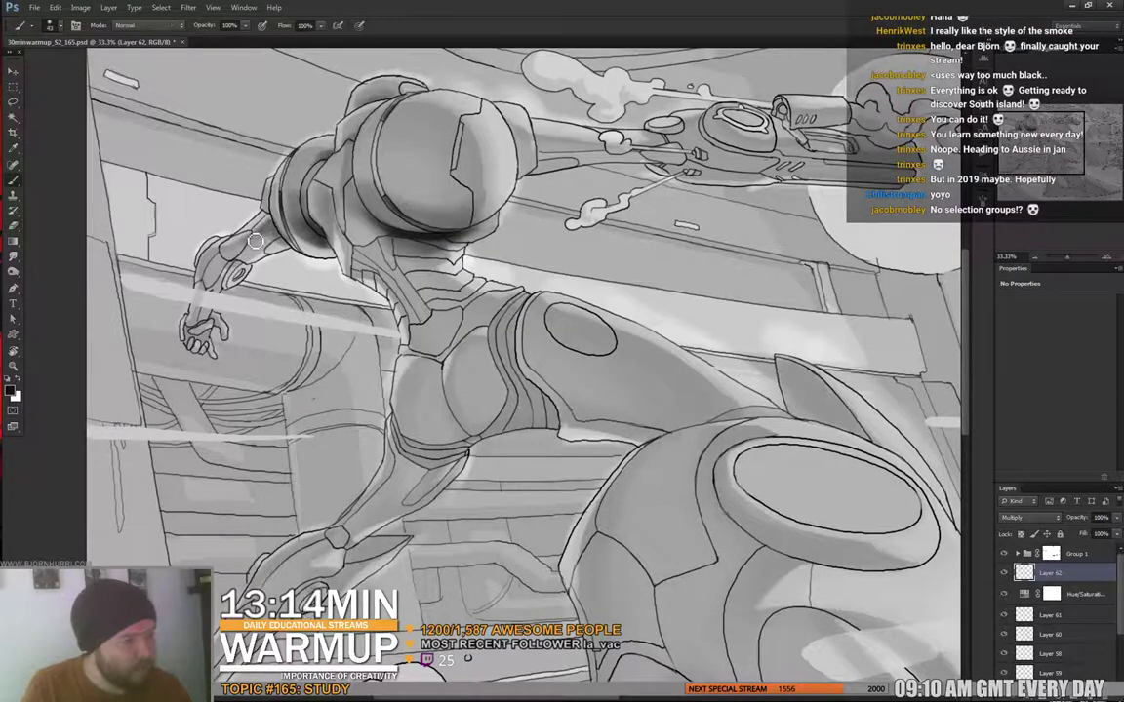
- Paint fine shadows around the elbow and forearm armour of the lowered arm with a 17 px brush
right_click(254, 248)
key("Return")
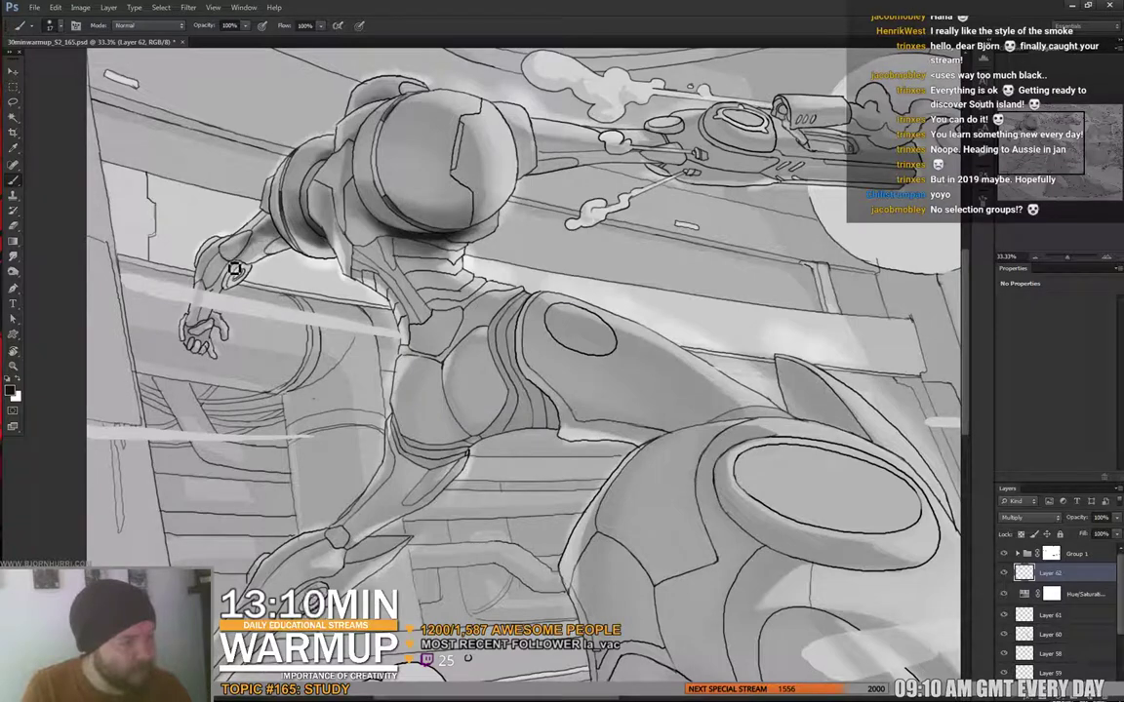
left_click_drag(231, 263, 298, 251)
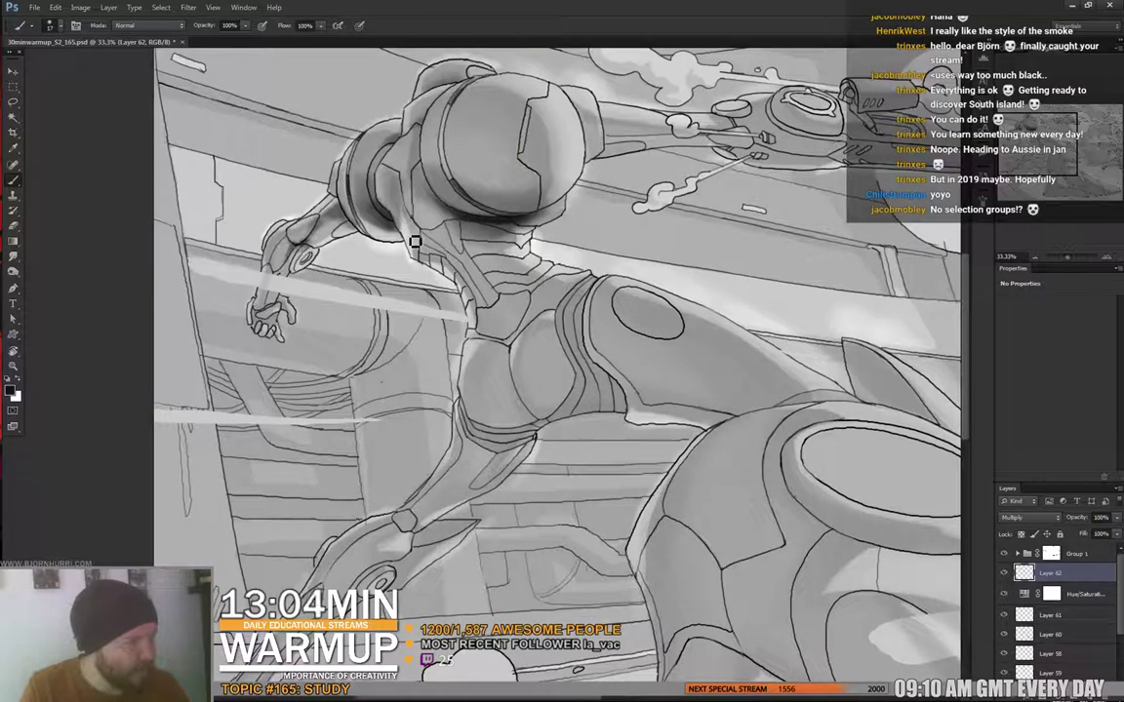
- Check the colours by toggling the Hue/Saturation layer, and shade the torso side below the smaller shoulder with a 114 px soft brush
left_click(1008, 595)
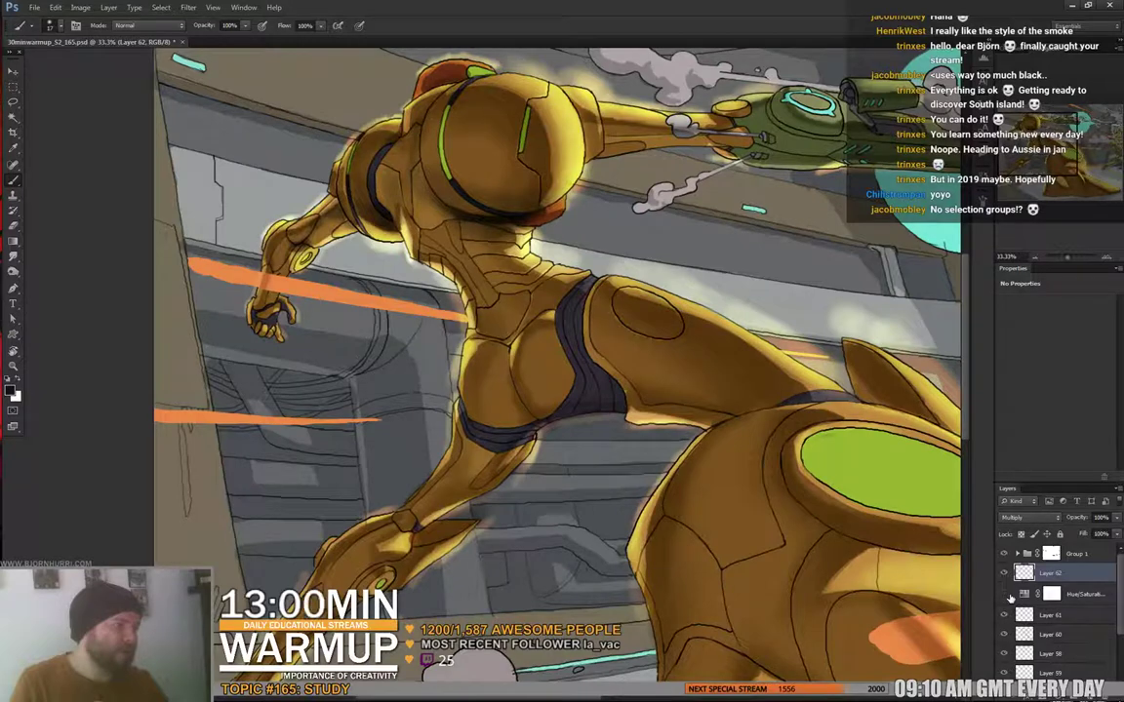
left_click(1007, 595)
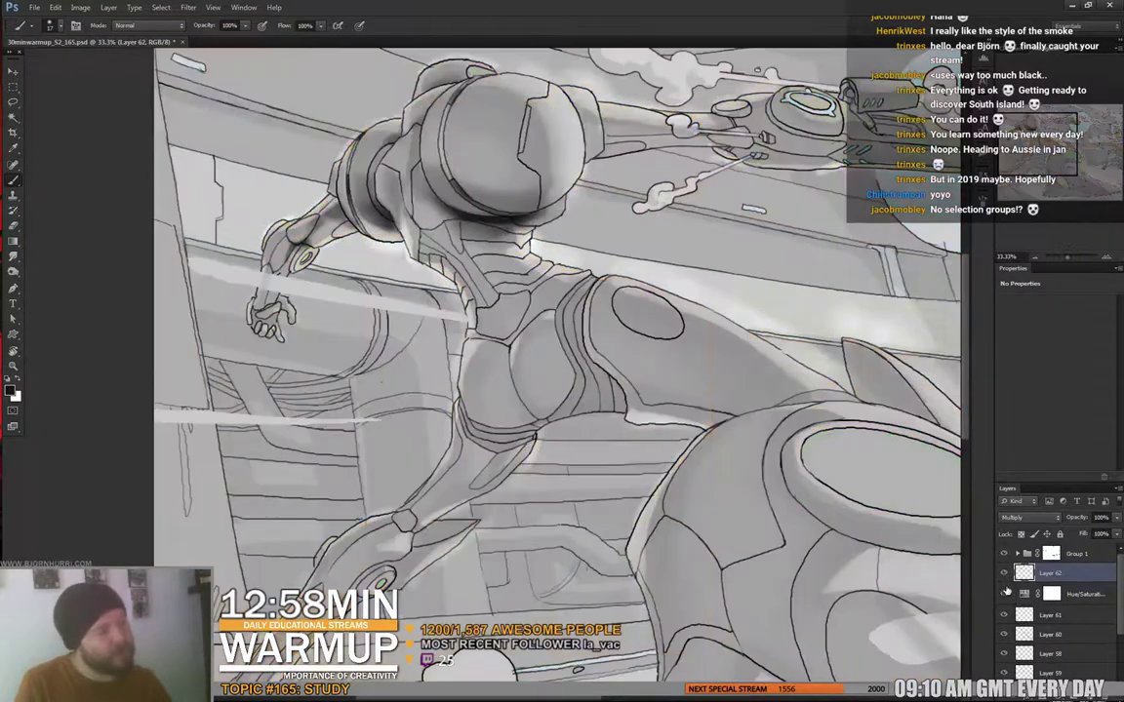
right_click(513, 285)
left_click_drag(554, 310, 566, 311)
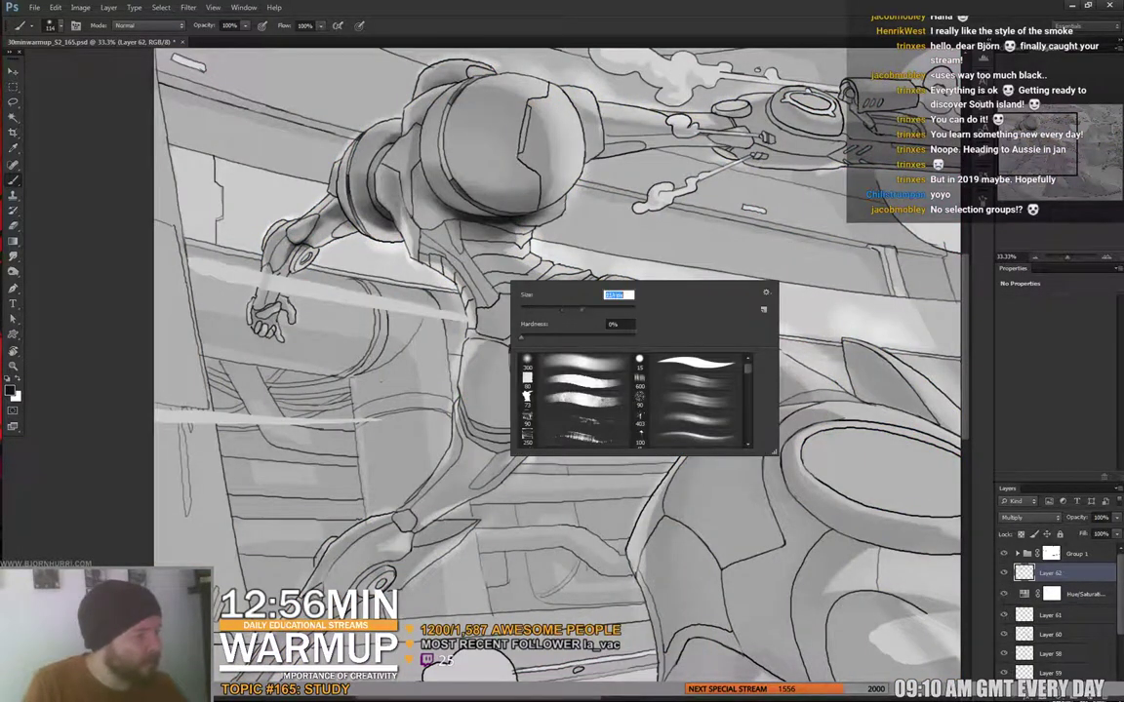
left_click_drag(384, 209, 431, 243)
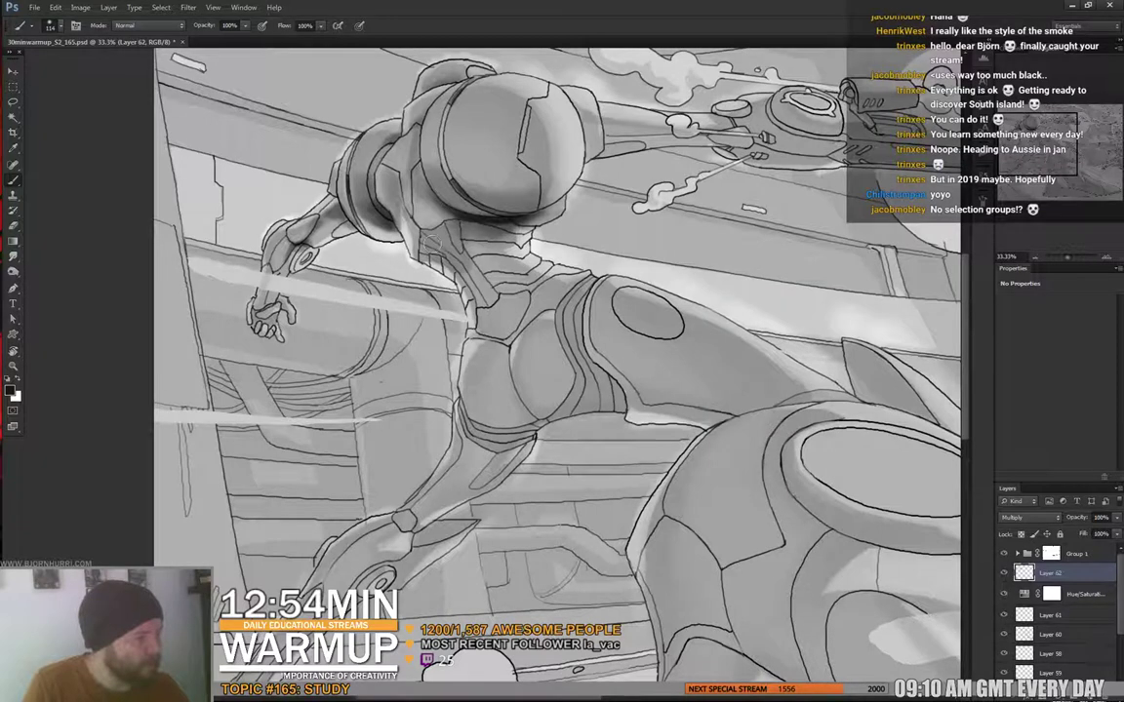
- Paint thin shadows around the lower back plate and down the crease between the two rounded hip plates with a 27 px brush
left_click_drag(662, 335, 567, 268)
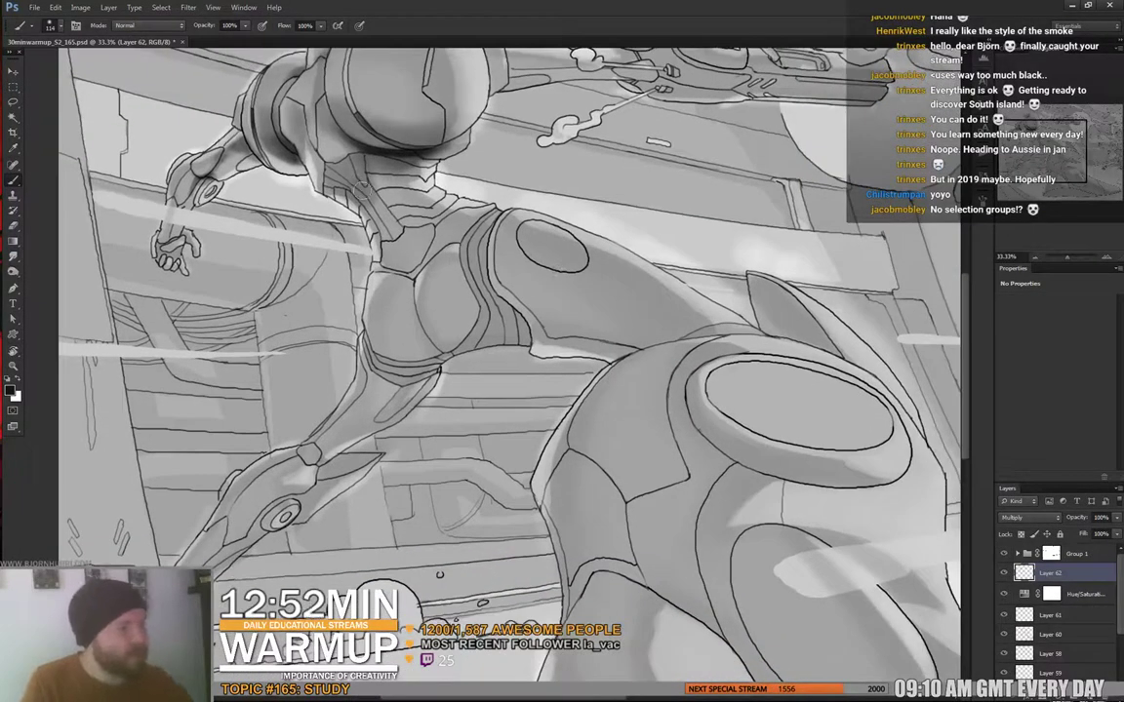
right_click(375, 248)
type("27")
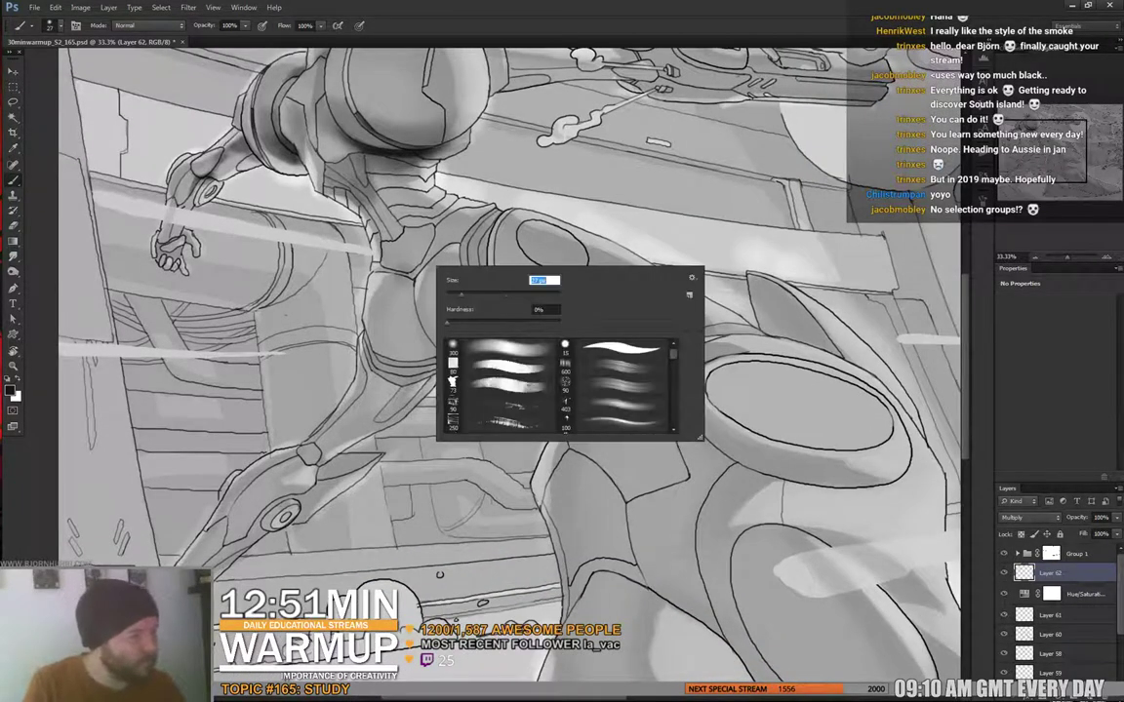
key("Return")
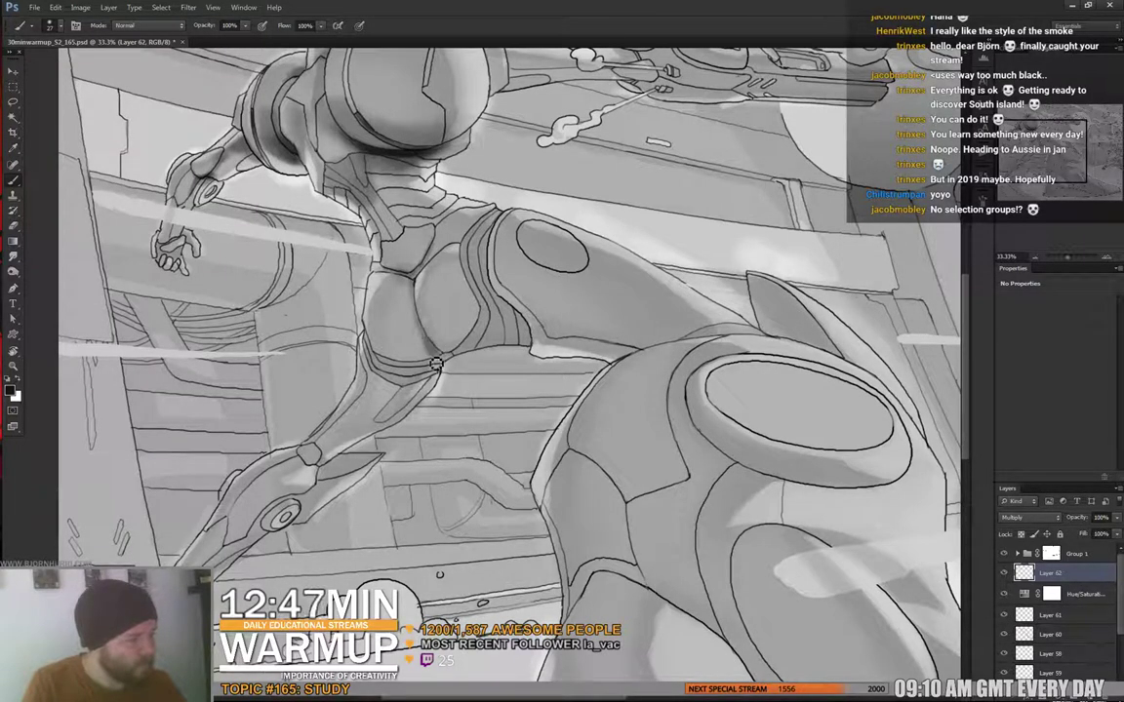
- Shade the undersides of the rounded hip plates with a 71 px soft brush and soften the shading with the Eraser
left_click_drag(532, 303, 510, 290)
right_click(457, 304)
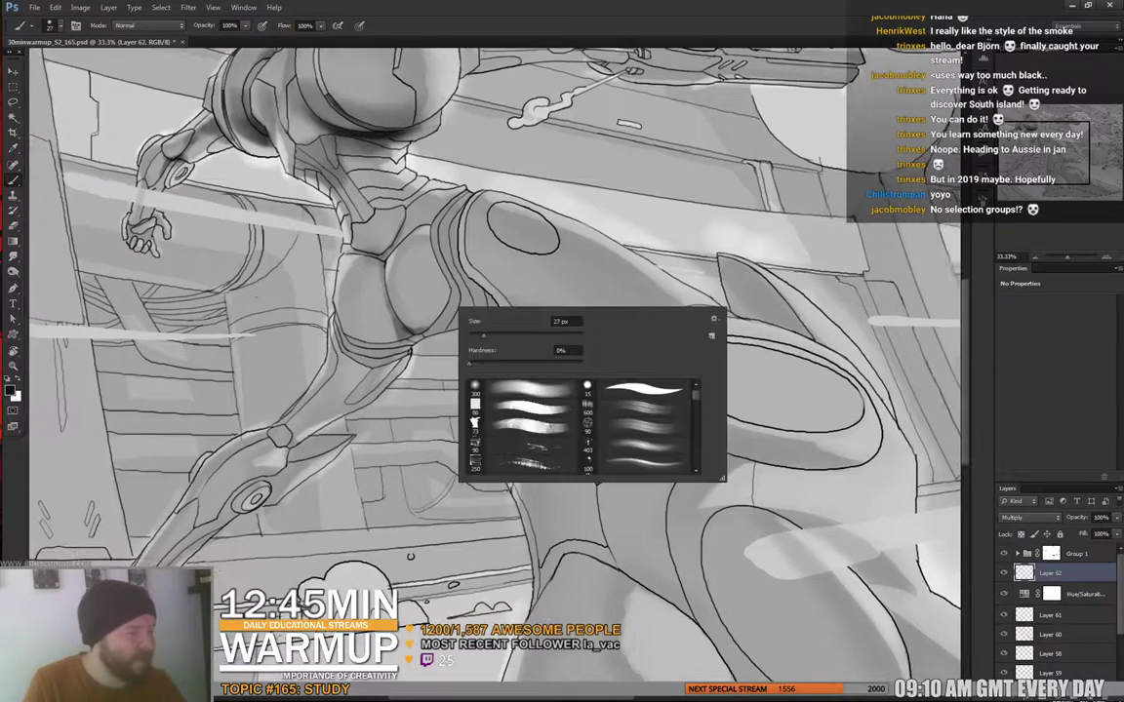
left_click_drag(483, 335, 502, 335)
left_click_drag(413, 330, 446, 317)
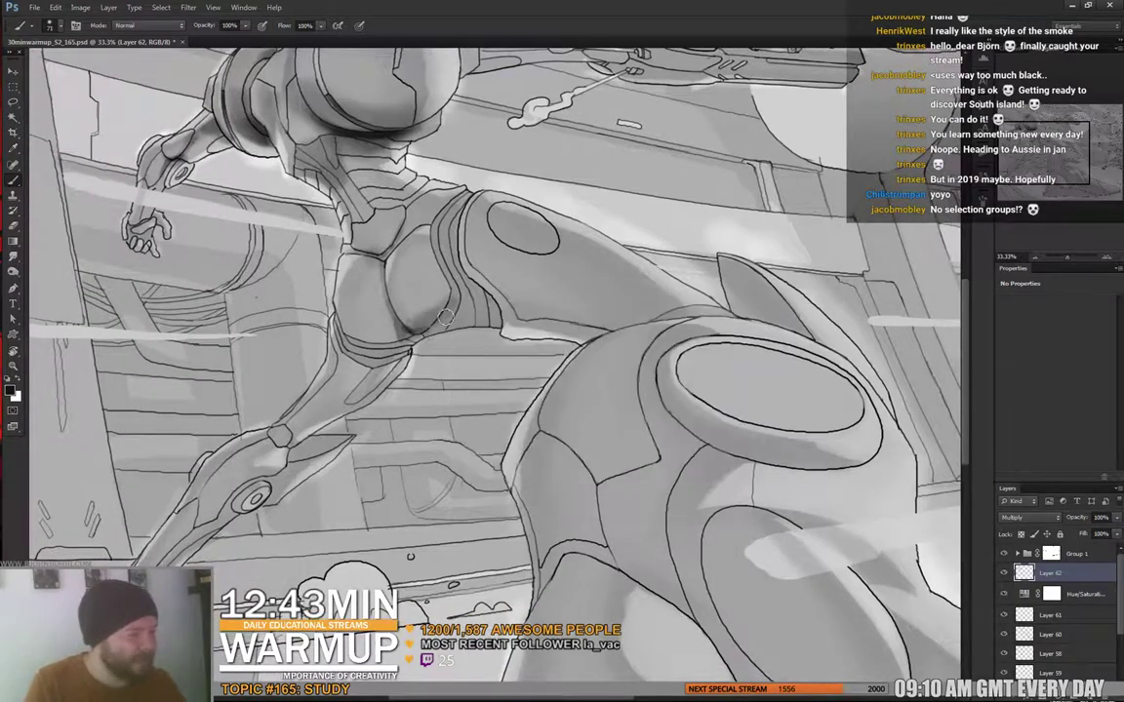
key("e")
right_click(388, 326)
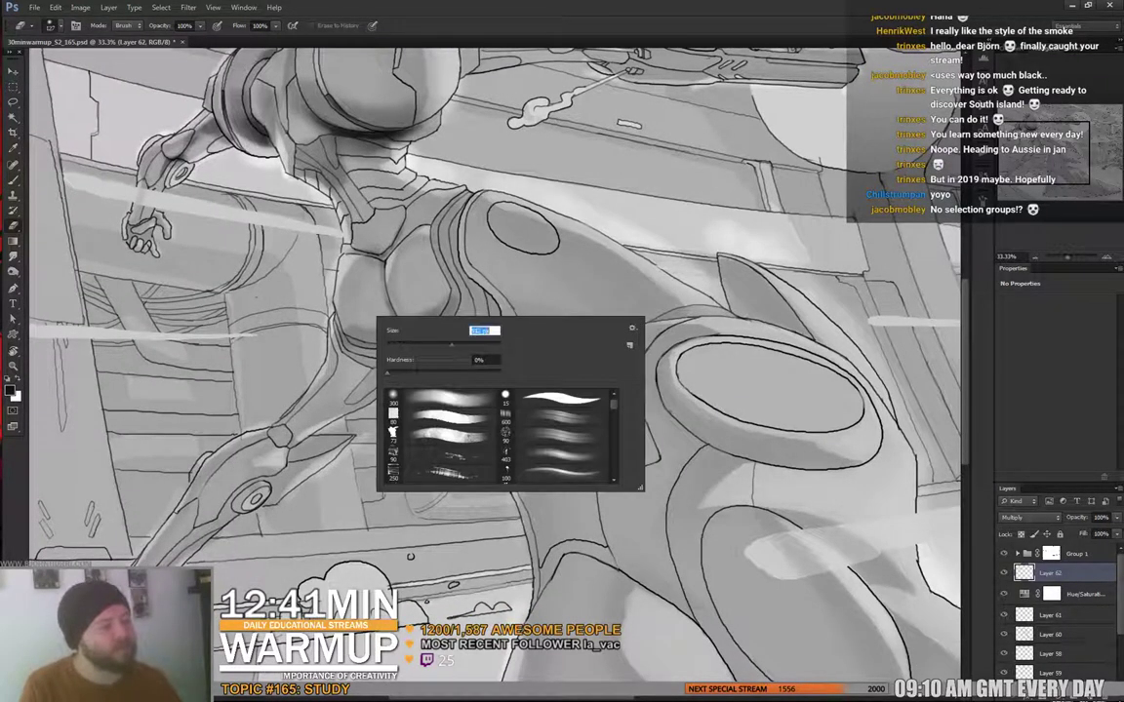
key("Return")
key("b")
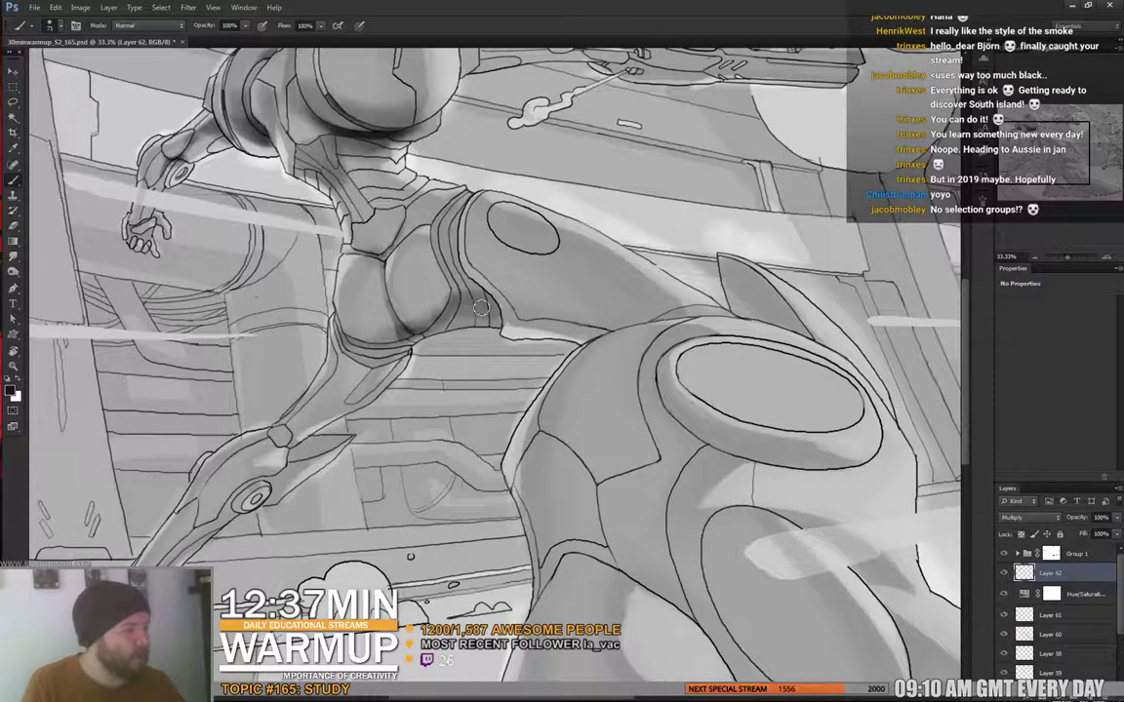
- Shade the curved hip bands on Layer 62 and clean the shadow's edge with a 12 px eraser
mouse_move(496, 314)
left_mouse_down()
mouse_move(446, 308)
mouse_move(471, 294)
mouse_move(430, 323)
mouse_move(457, 308)
mouse_move(413, 310)
mouse_move(453, 297)
mouse_move(438, 291)
mouse_move(407, 299)
left_mouse_up()
key("e")
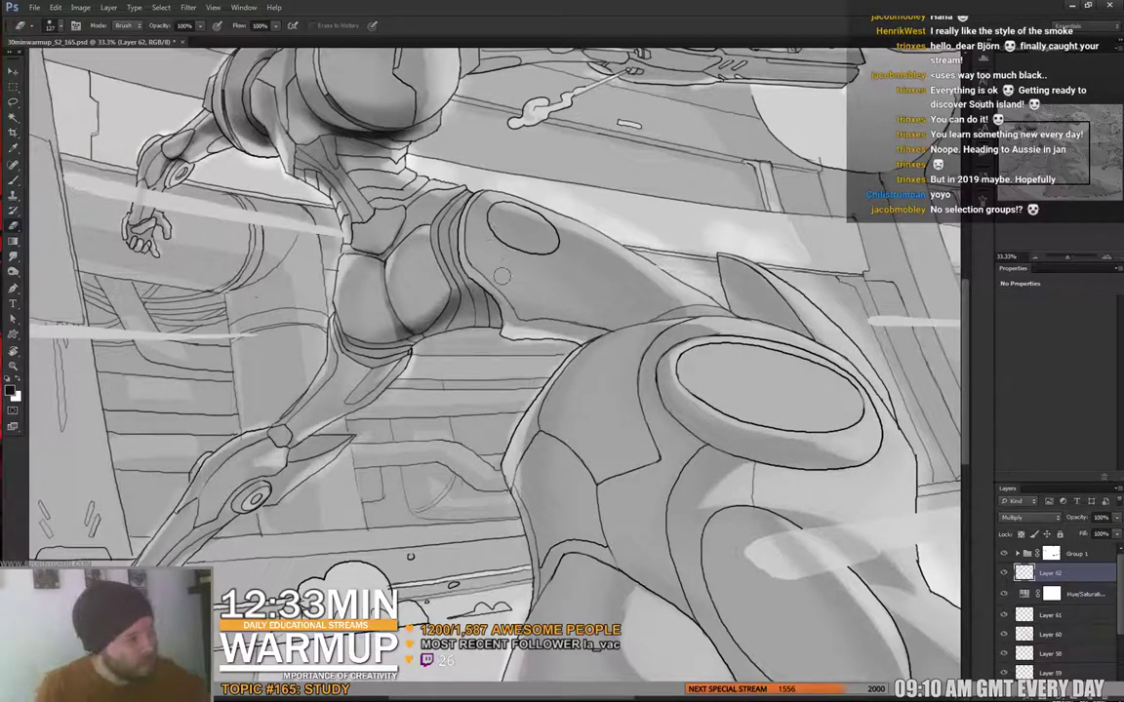
right_click(515, 286)
left_click(495, 288)
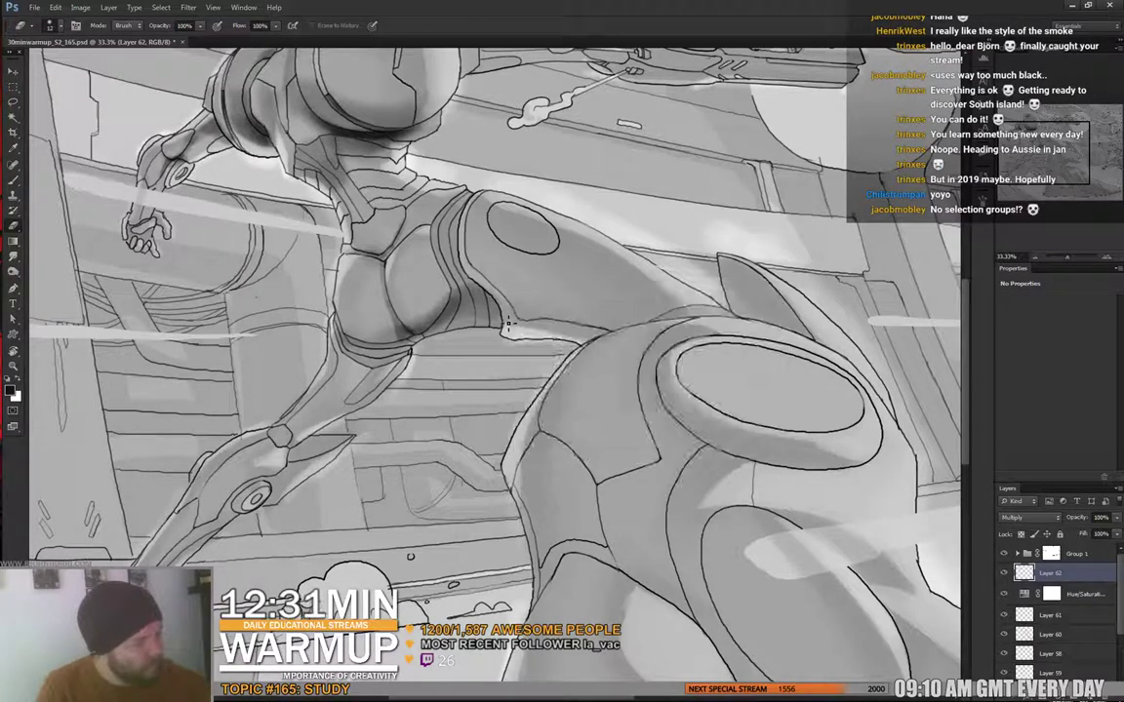
- Darken the seams between the hip bands and the far thigh using a soft brush reduced to 24 px
key("b")
right_click(497, 289)
right_click(471, 232)
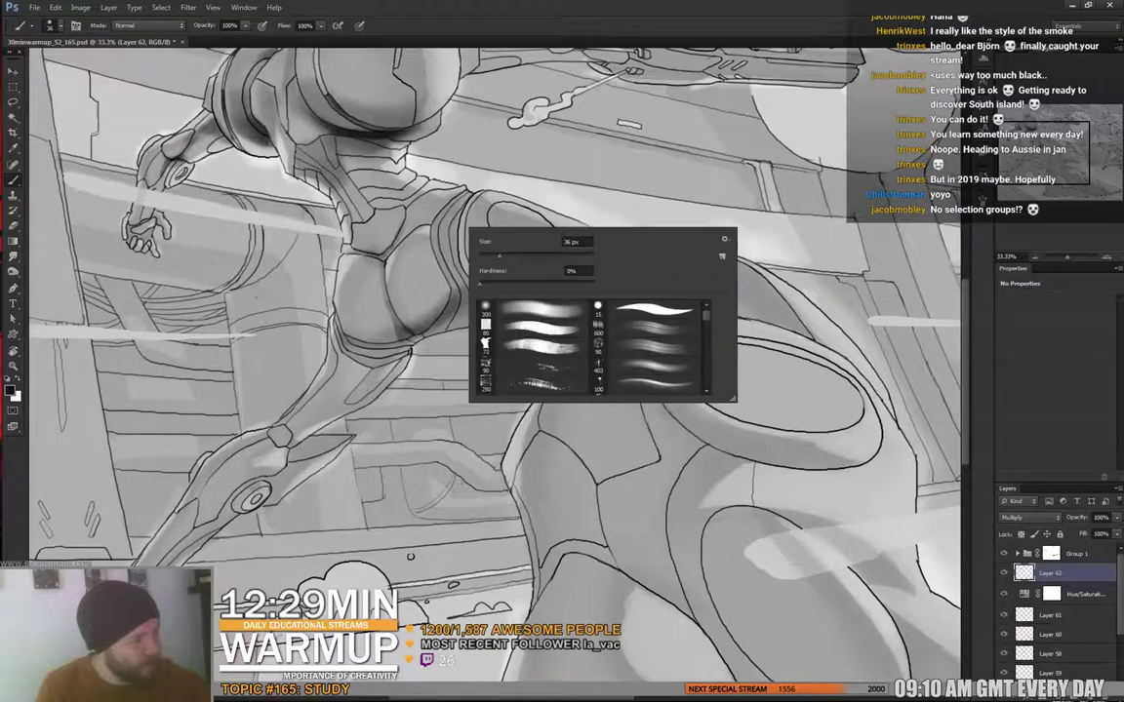
left_click(464, 232)
mouse_move(462, 232)
left_mouse_down()
mouse_move(465, 267)
mouse_move(505, 331)
mouse_move(462, 240)
left_mouse_up()
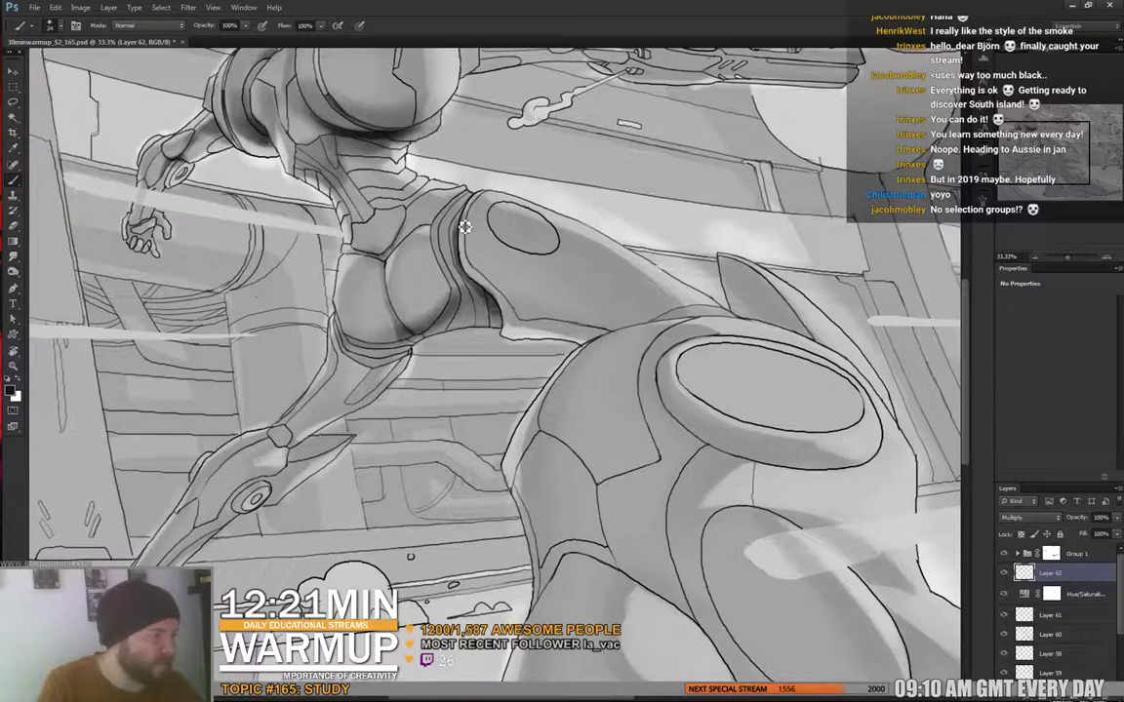
key("e")
key("b")
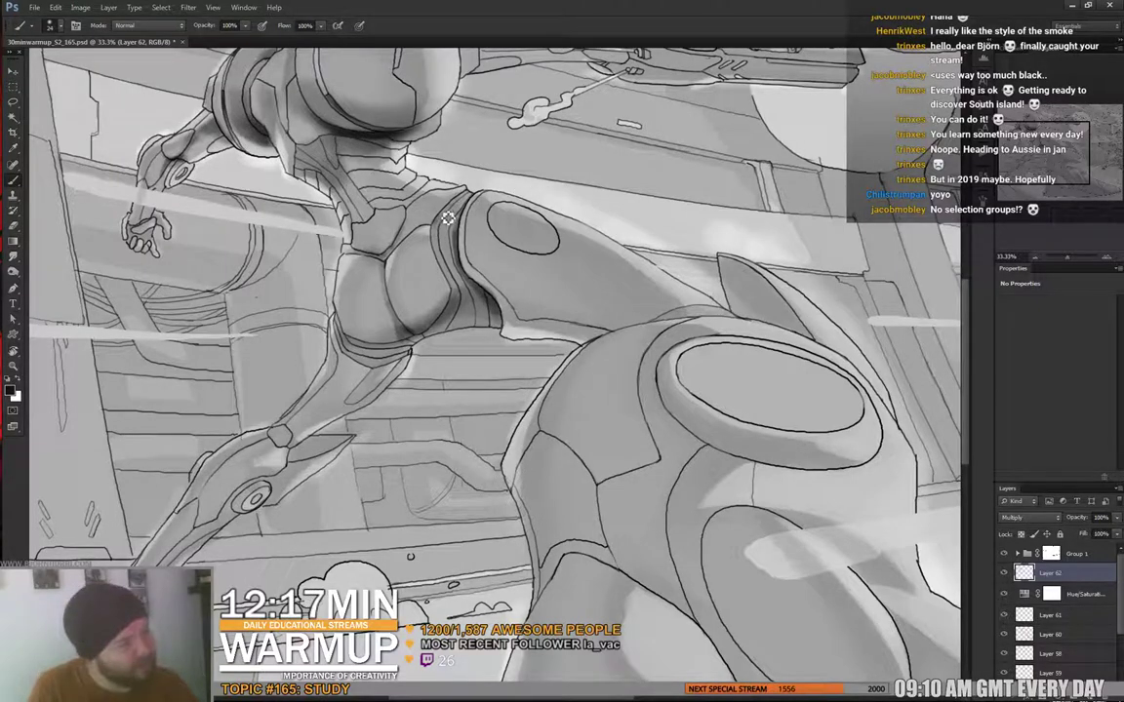
- Add fine shadows between the segmented waist plates with a soft brush reduced to about 13 px
left_click_drag(379, 176, 414, 186)
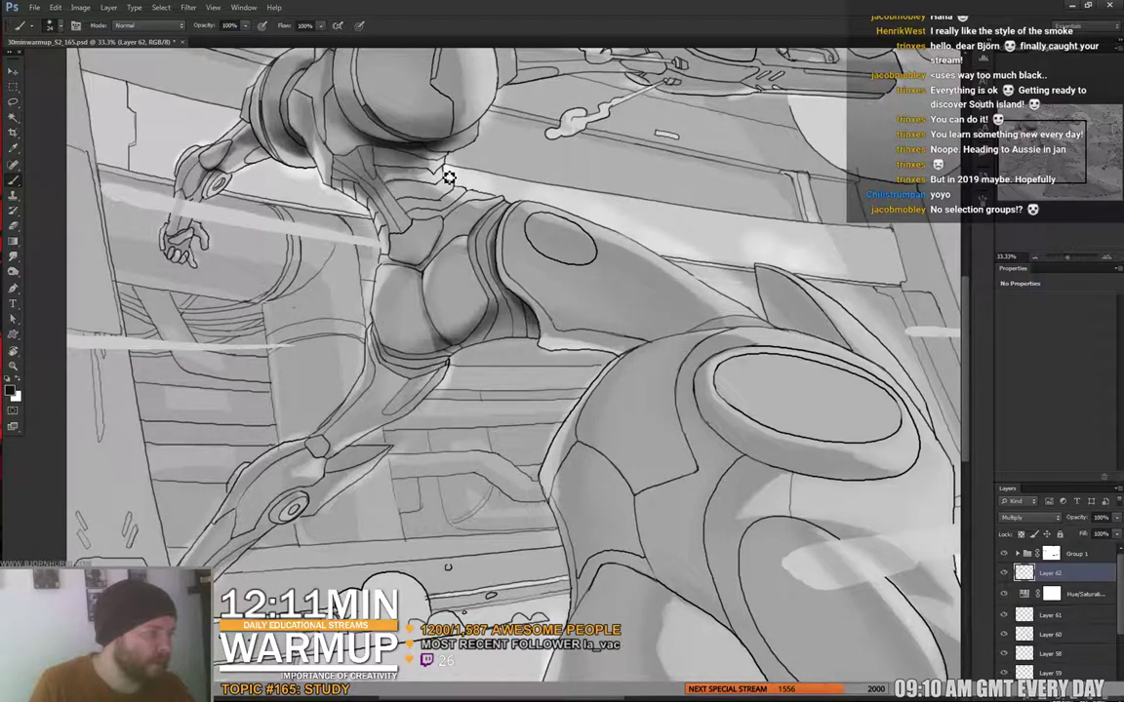
right_click(415, 176)
key("Escape")
right_click(460, 173)
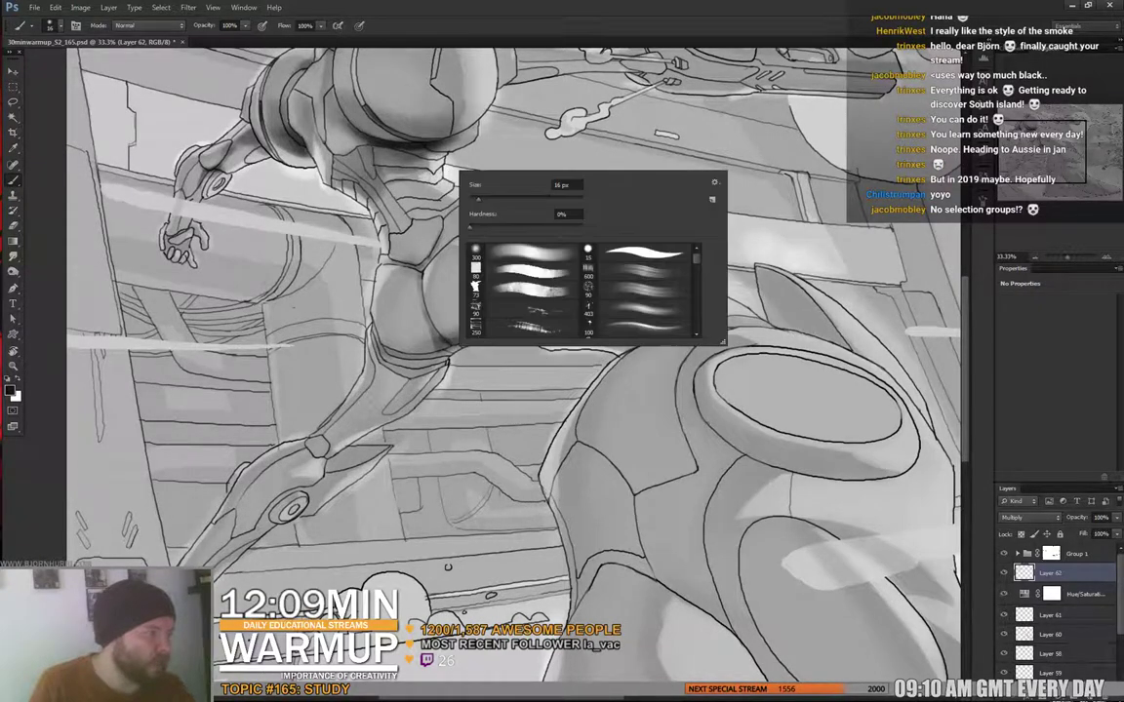
key("Escape")
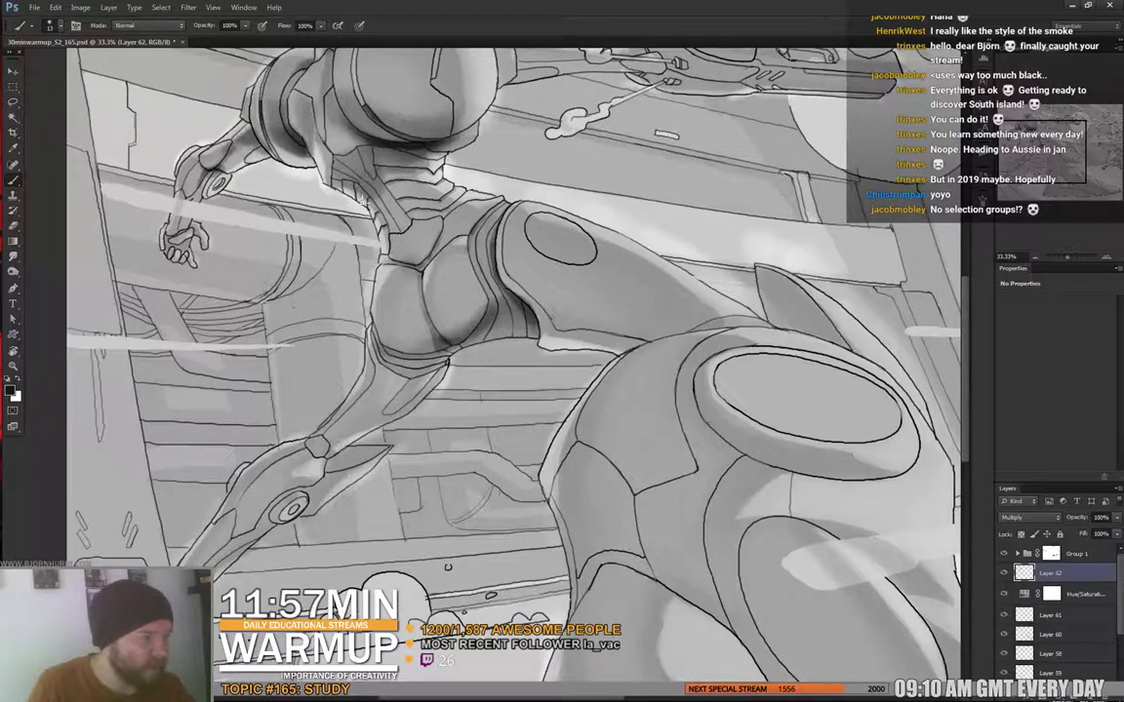
- Refine the shading around the lower back panel with the eraser and a 44 px brush
left_click_drag(695, 289, 651, 324)
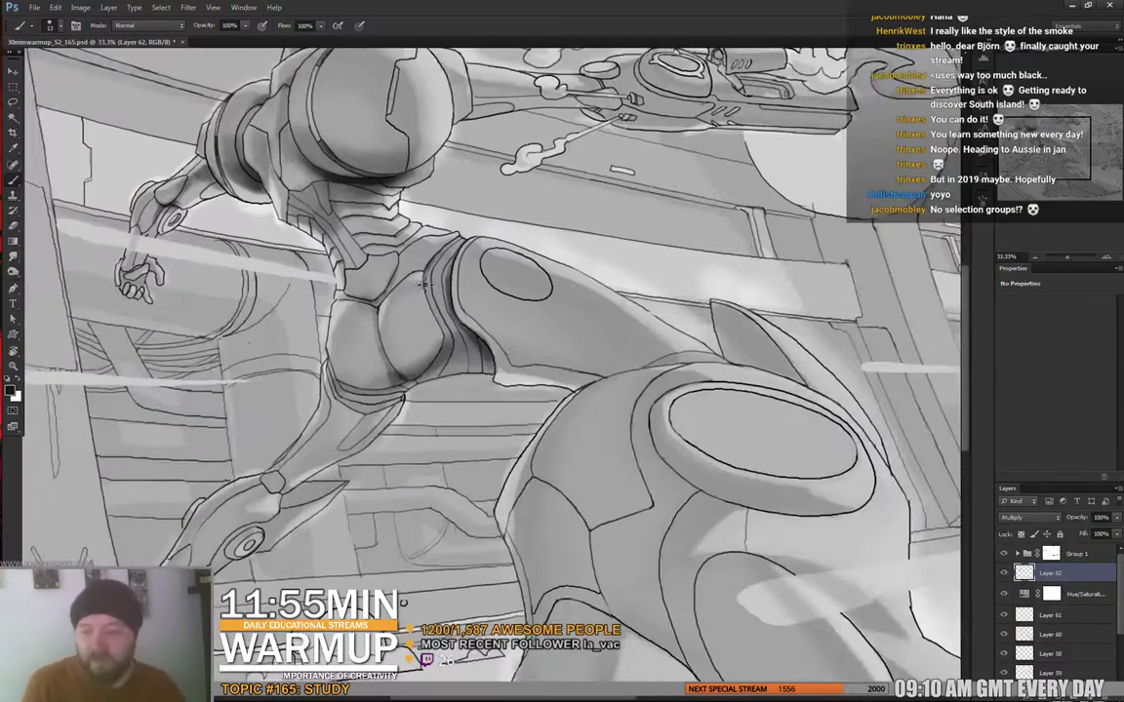
key("e")
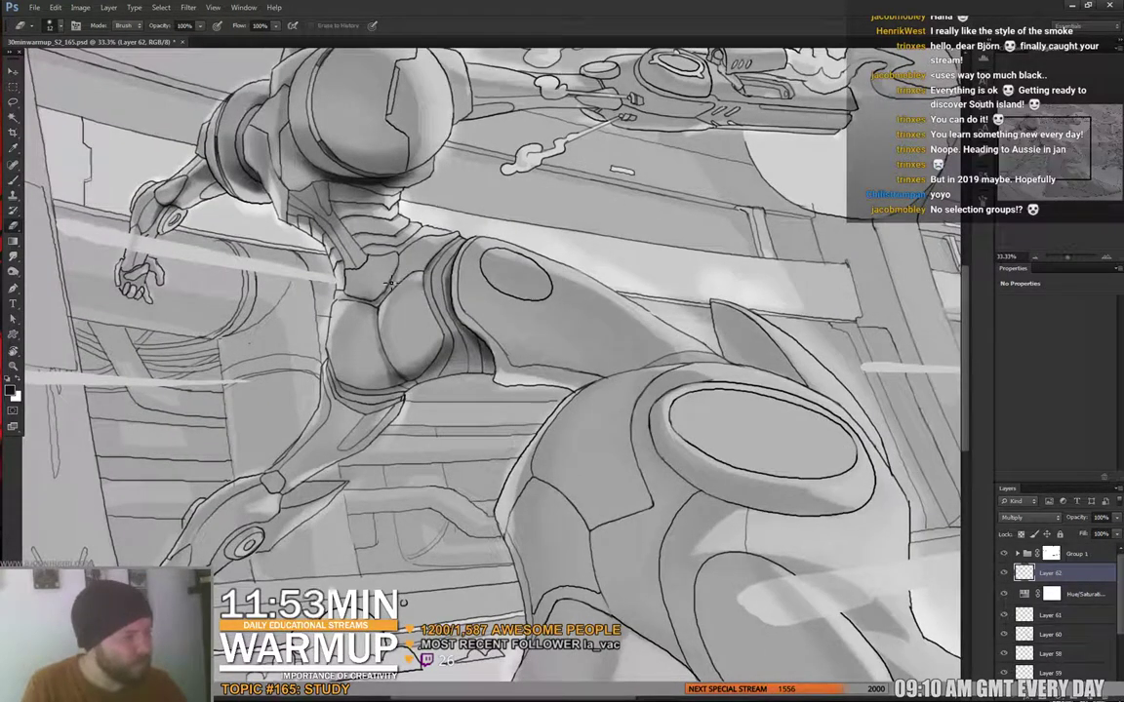
key("b")
right_click(393, 279)
left_click(359, 278)
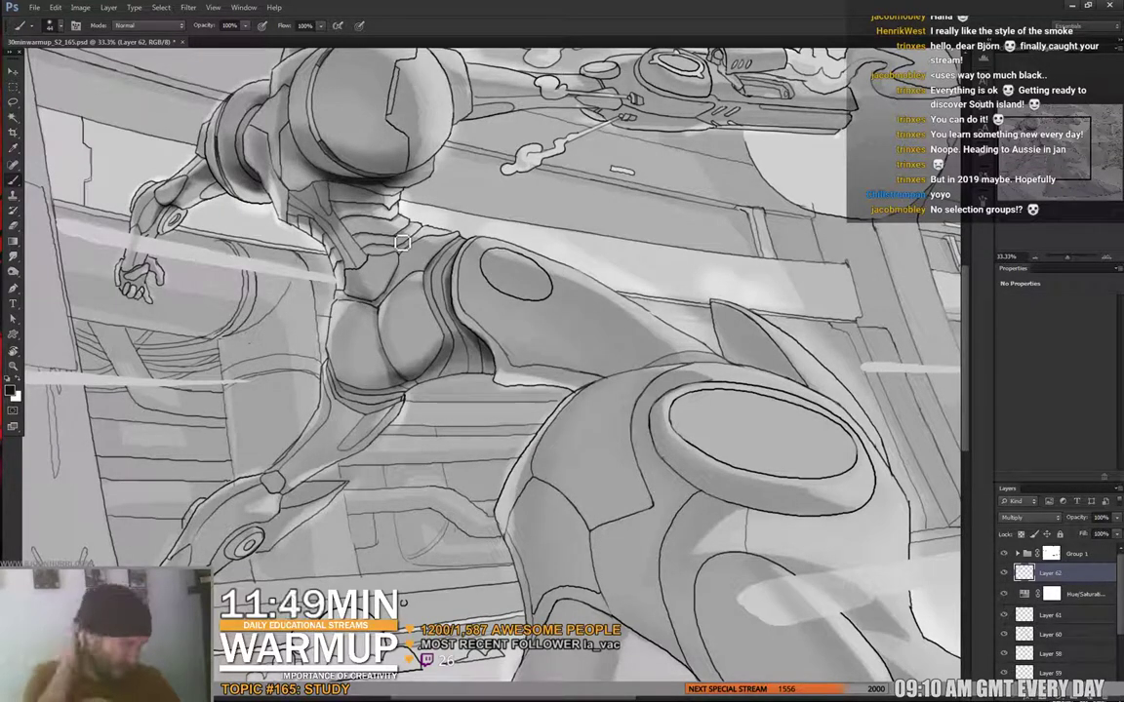
- Shade the lower seat of the suit beside the centre crease with a 137 px brush
right_click(398, 367)
left_click(478, 458)
left_click(389, 365)
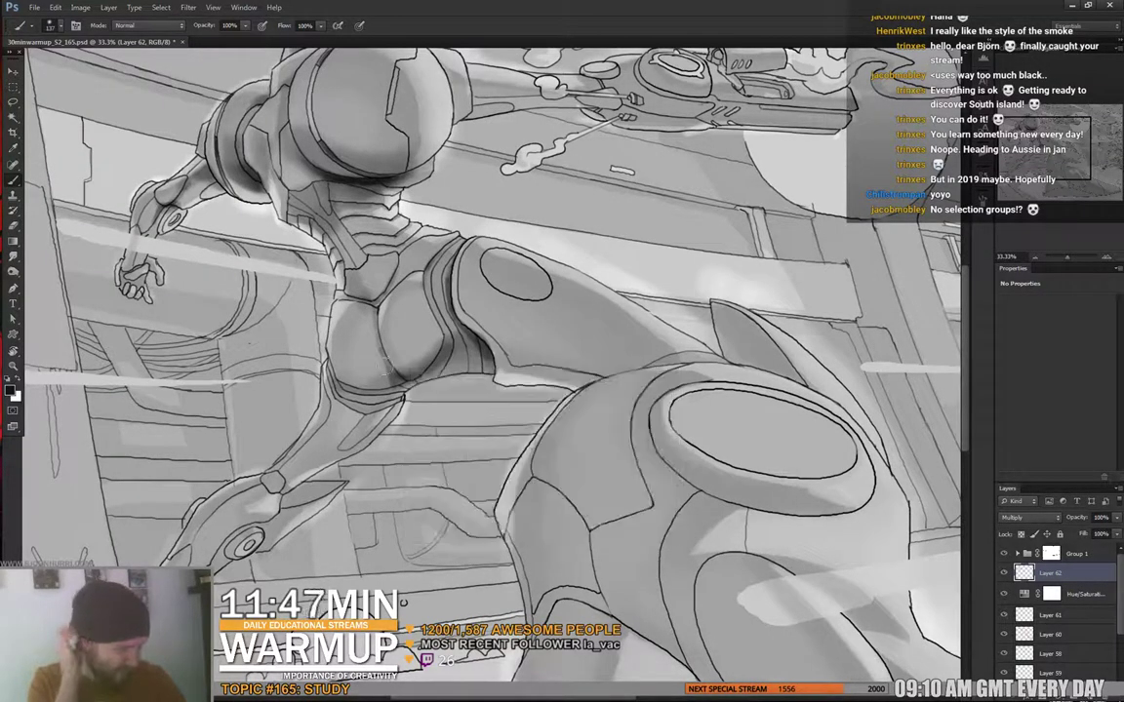
left_click_drag(388, 364, 377, 382)
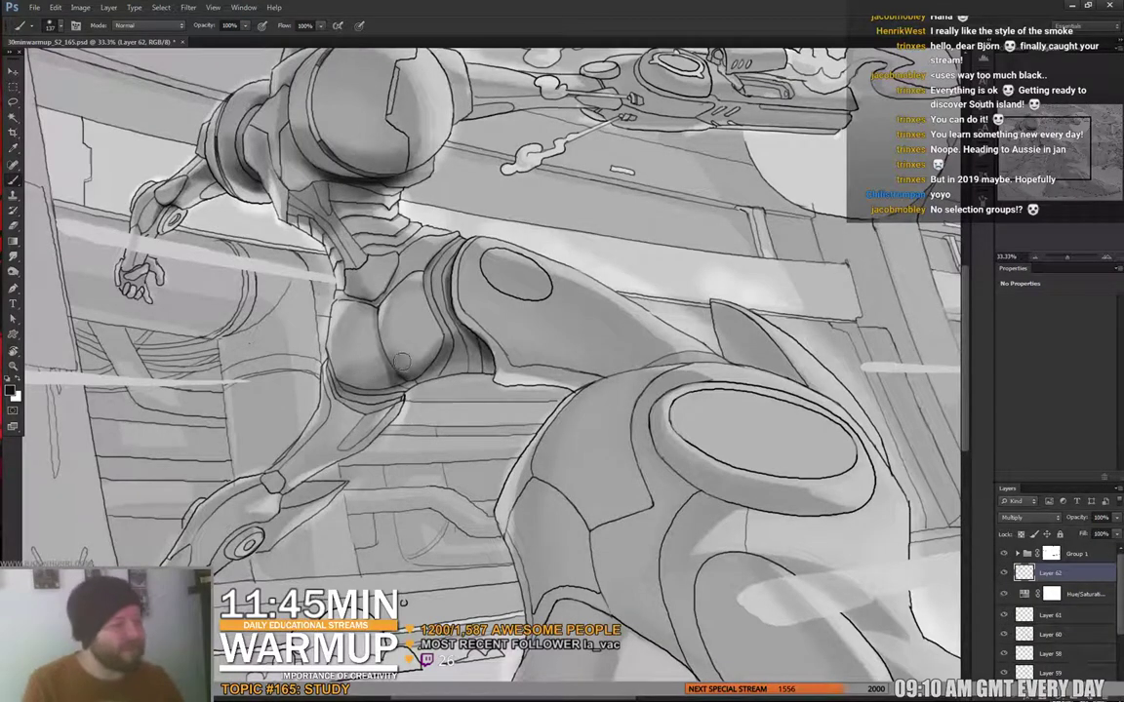
- Blend the shading on the suit's seat with the Smudge tool at 52% strength
left_click_drag(531, 340, 527, 267)
left_click(14, 256)
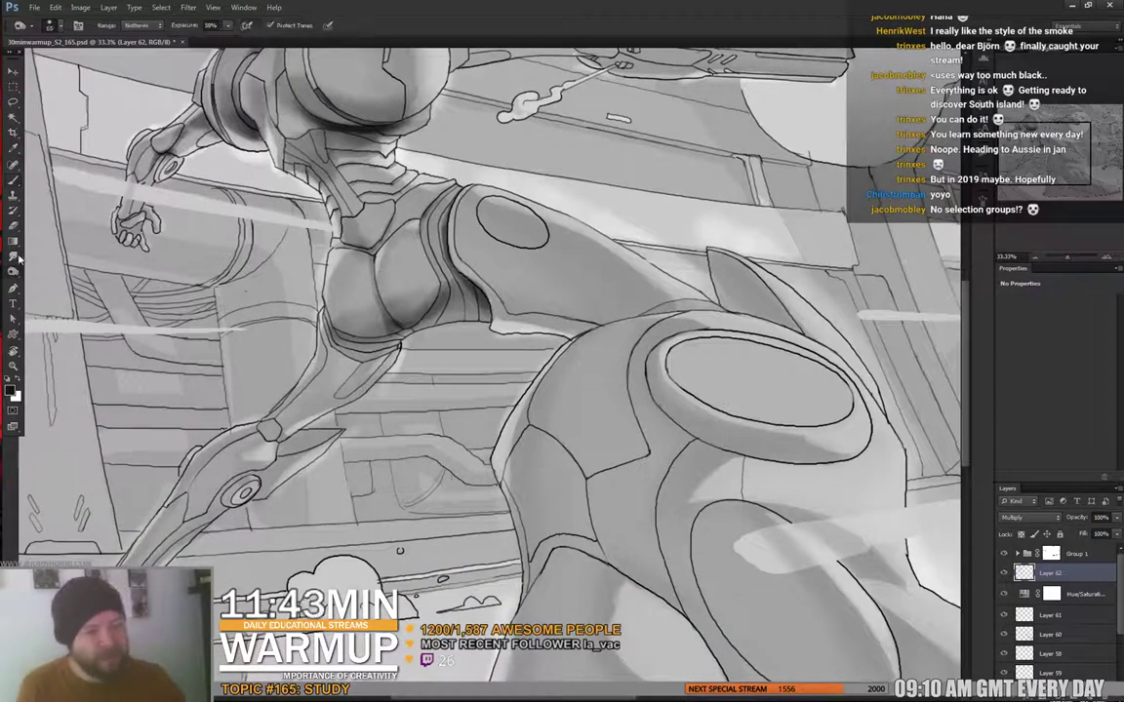
right_click(481, 296)
key("Return")
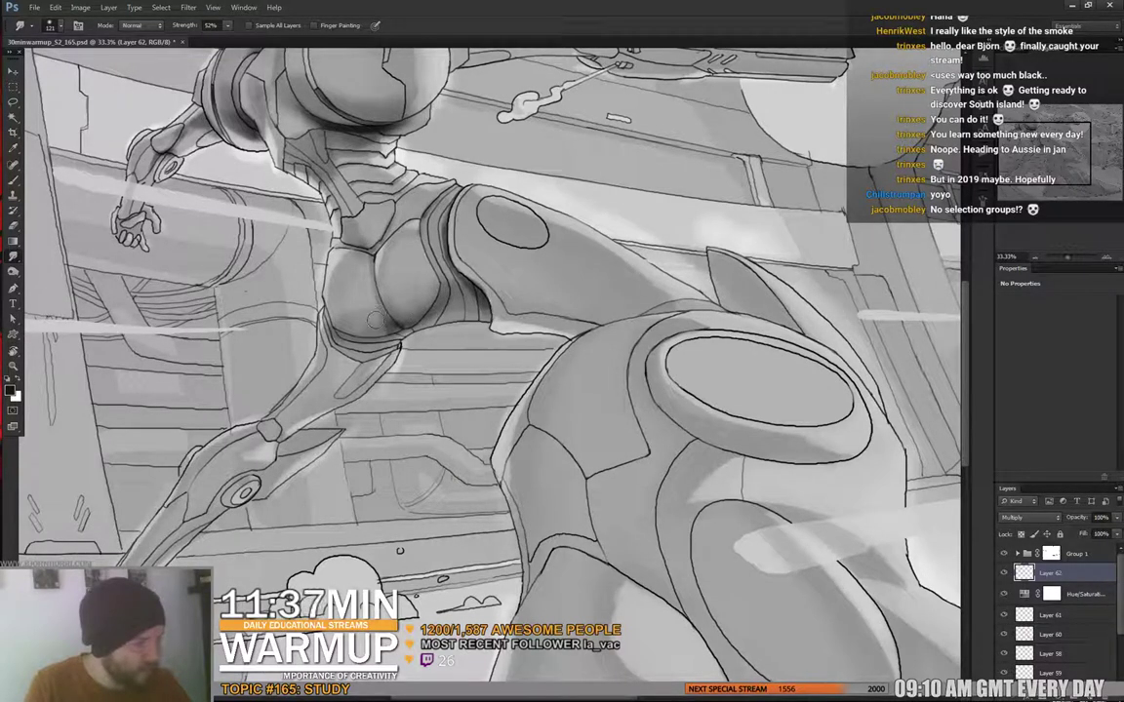
- Deepen the shadow along the underside of the suit's seat with a 137 px brush and smudge it smooth
key("b")
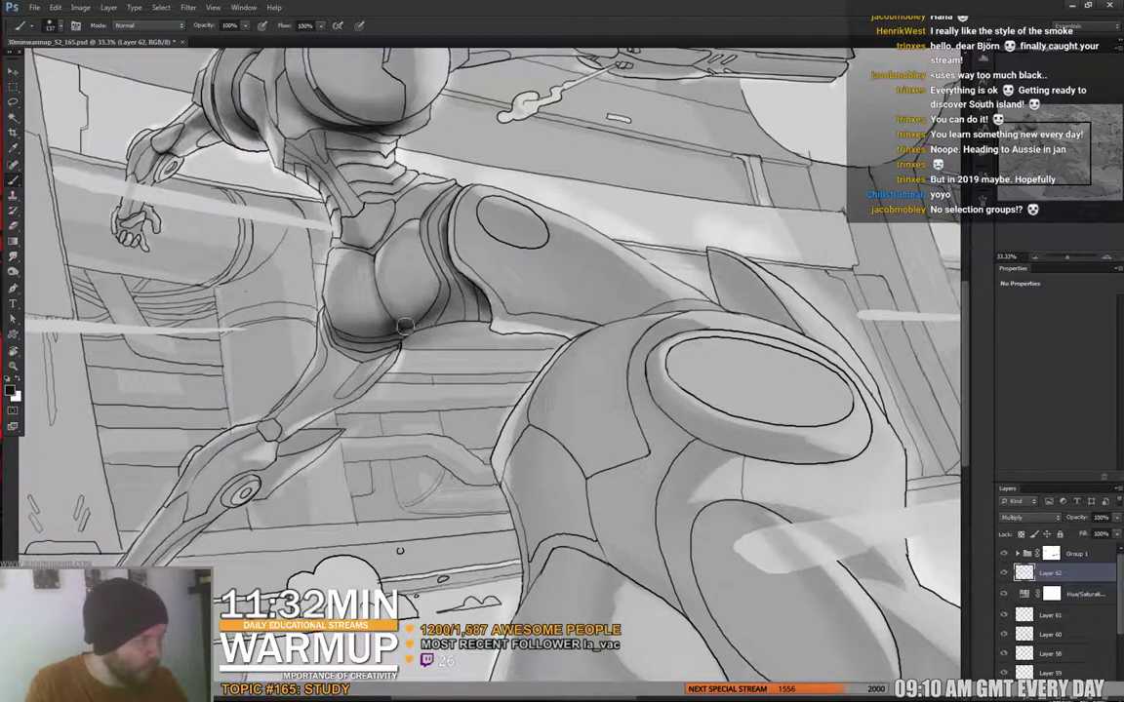
left_click_drag(394, 326, 353, 334)
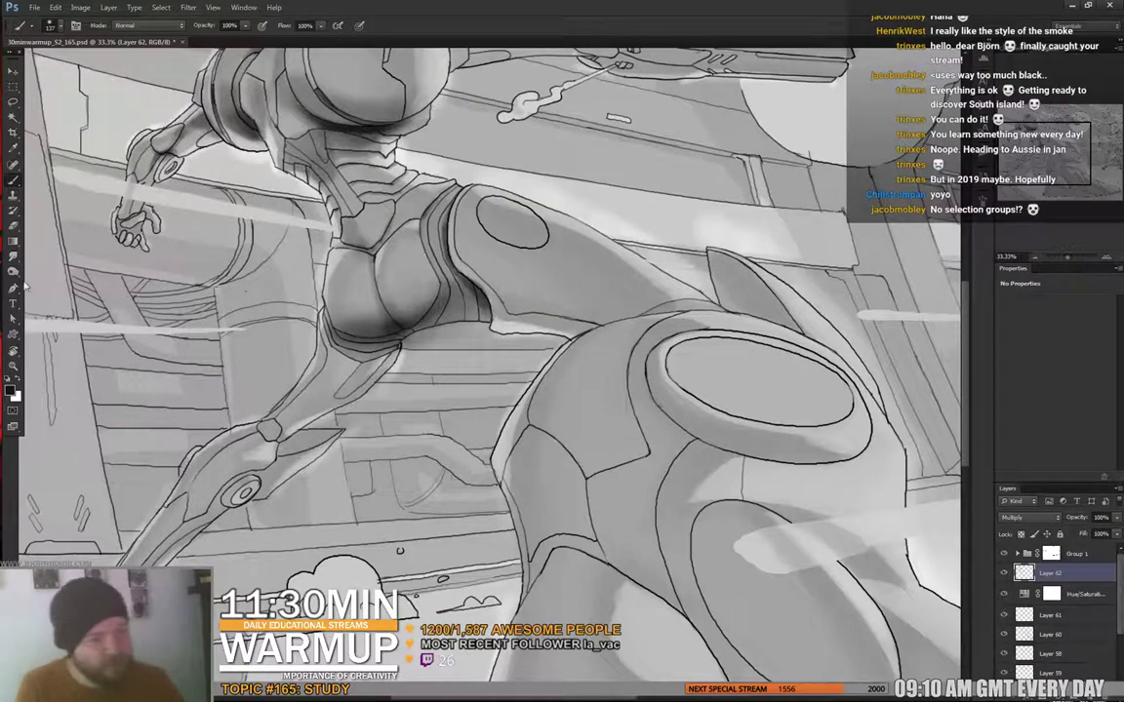
key("r")
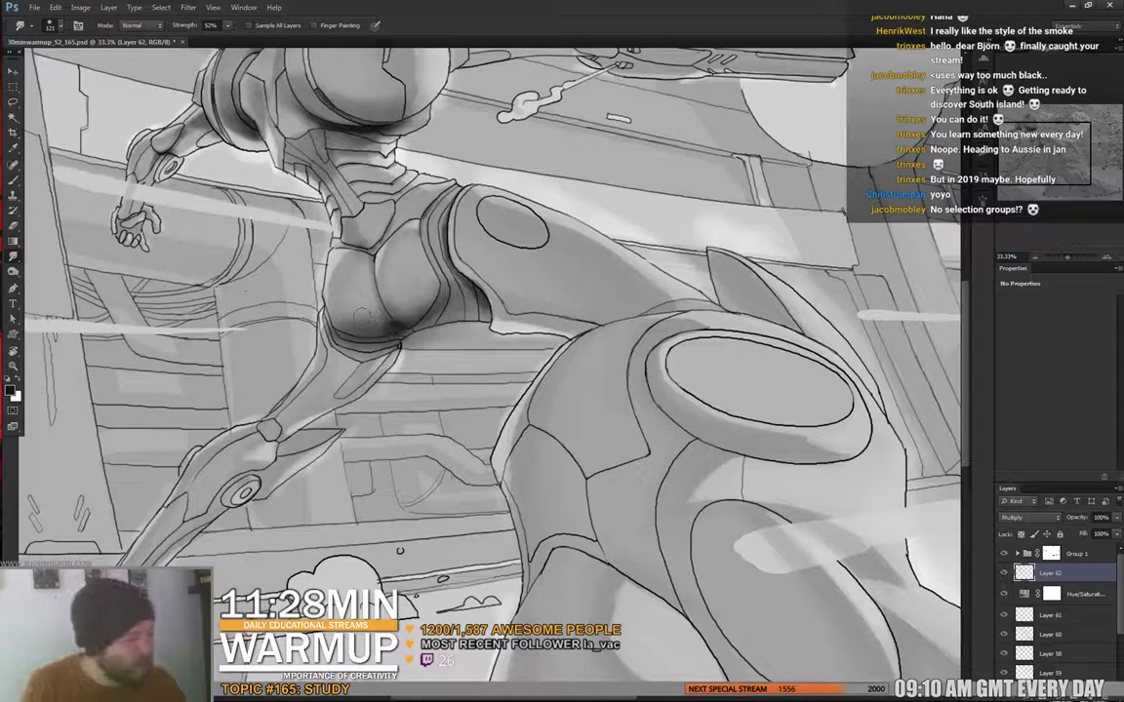
left_click_drag(362, 316, 433, 291)
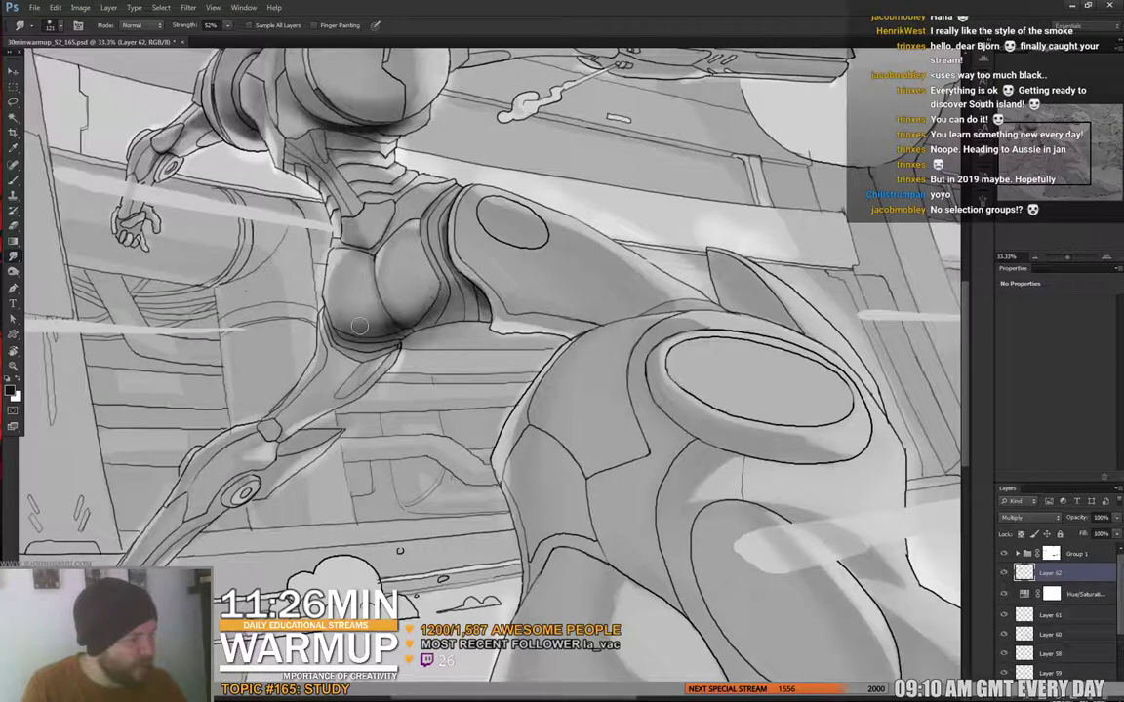
- Paint a thin shadow beneath the lower back panel with a smaller brush, then erase and smudge its edges
key("b")
right_click(379, 242)
double_click(397, 367)
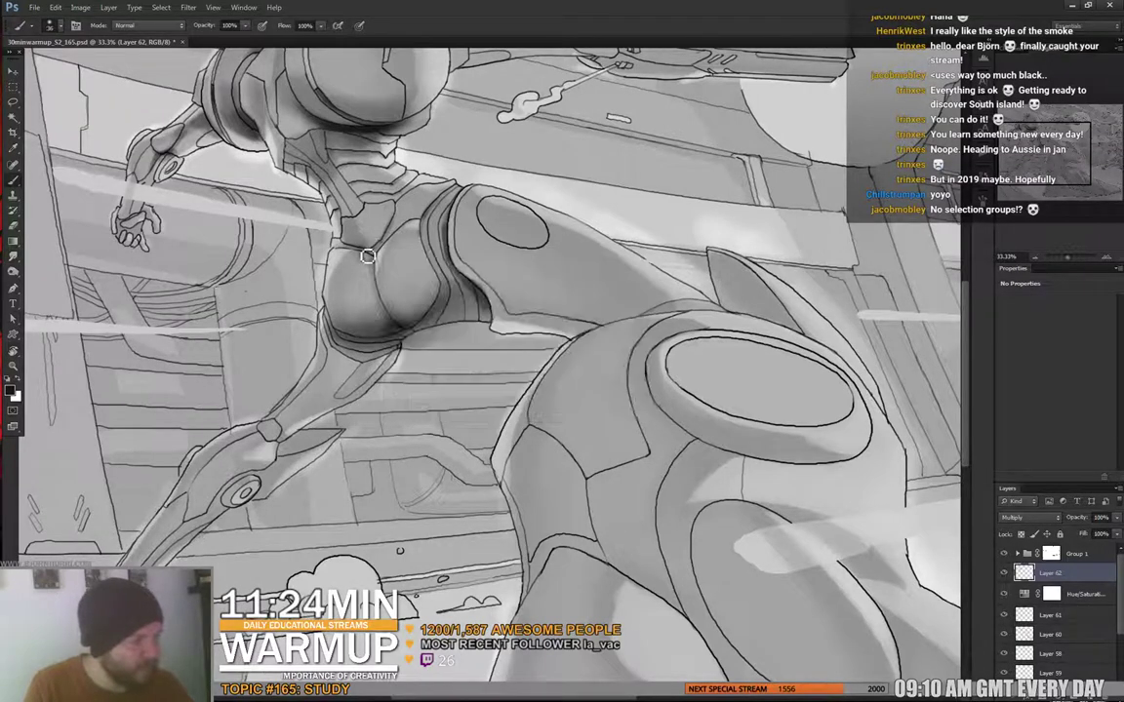
key("e")
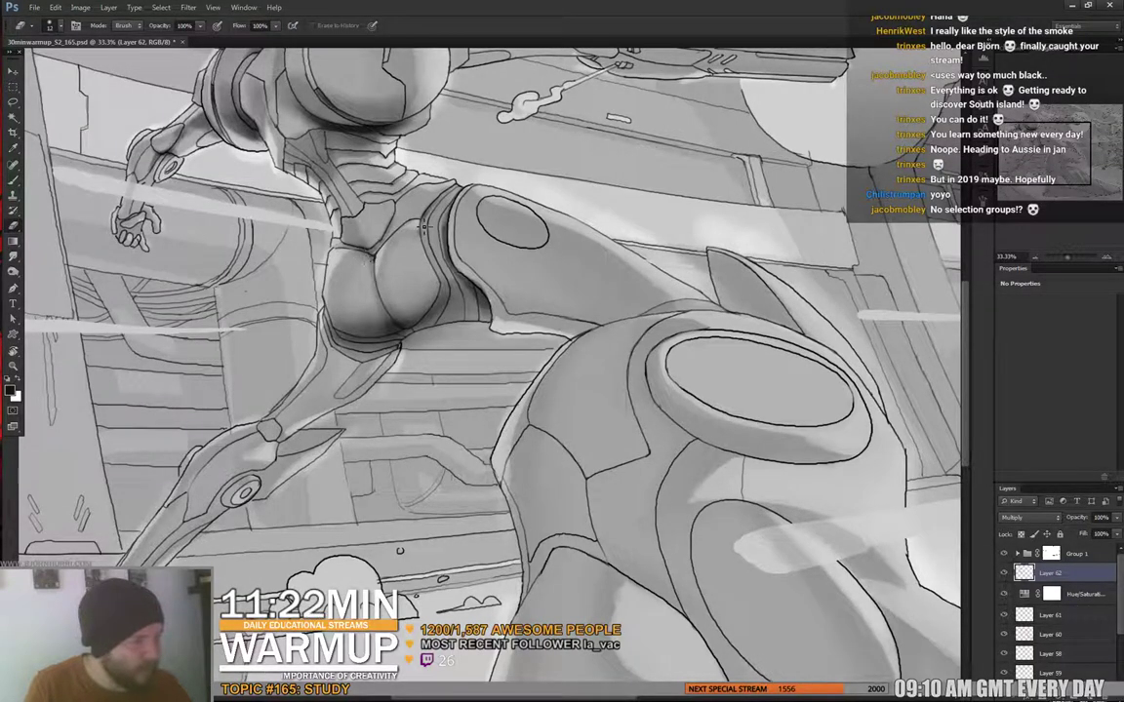
key("r")
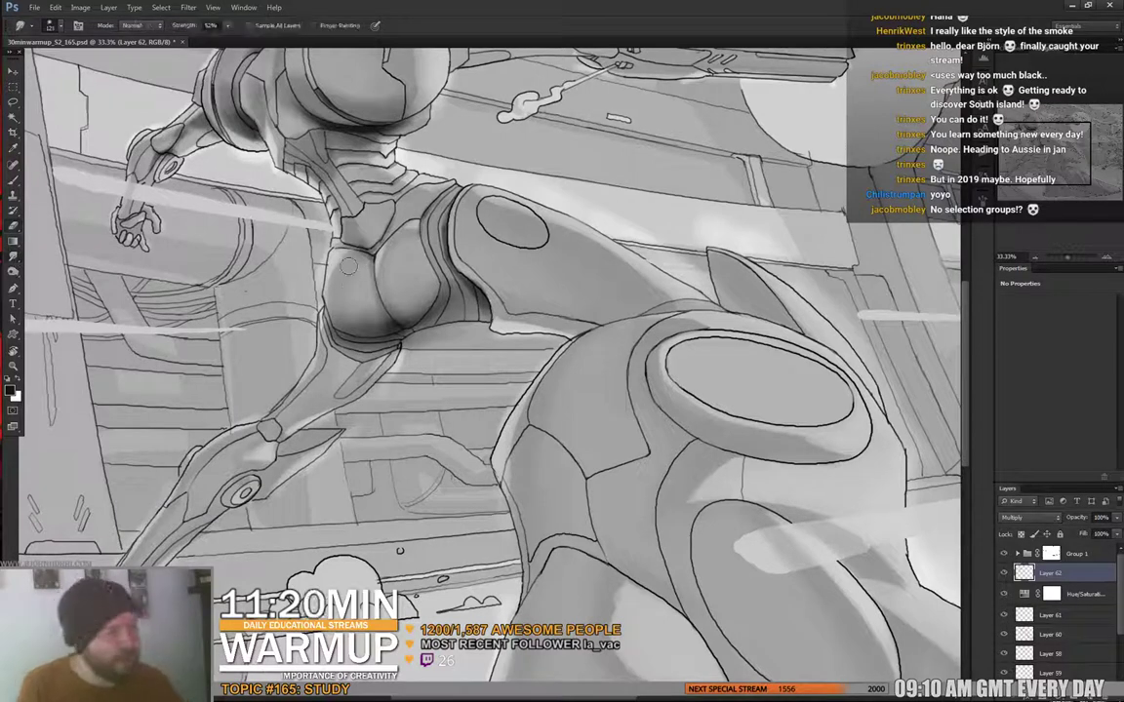
- Paint a large soft shadow where the far thigh meets the near hip, using a 442 px brush
key("b")
left_click_drag(669, 367, 653, 376)
right_click(613, 337)
mouse_move(593, 339)
left_mouse_down()
mouse_move(632, 341)
mouse_move(580, 344)
mouse_move(597, 320)
mouse_move(588, 309)
mouse_move(509, 307)
mouse_move(517, 291)
mouse_move(591, 323)
left_mouse_up()
key("ctrl+z")
right_click(619, 337)
left_click(708, 361)
right_click(624, 337)
left_click(727, 358)
left_click_drag(534, 348, 457, 269)
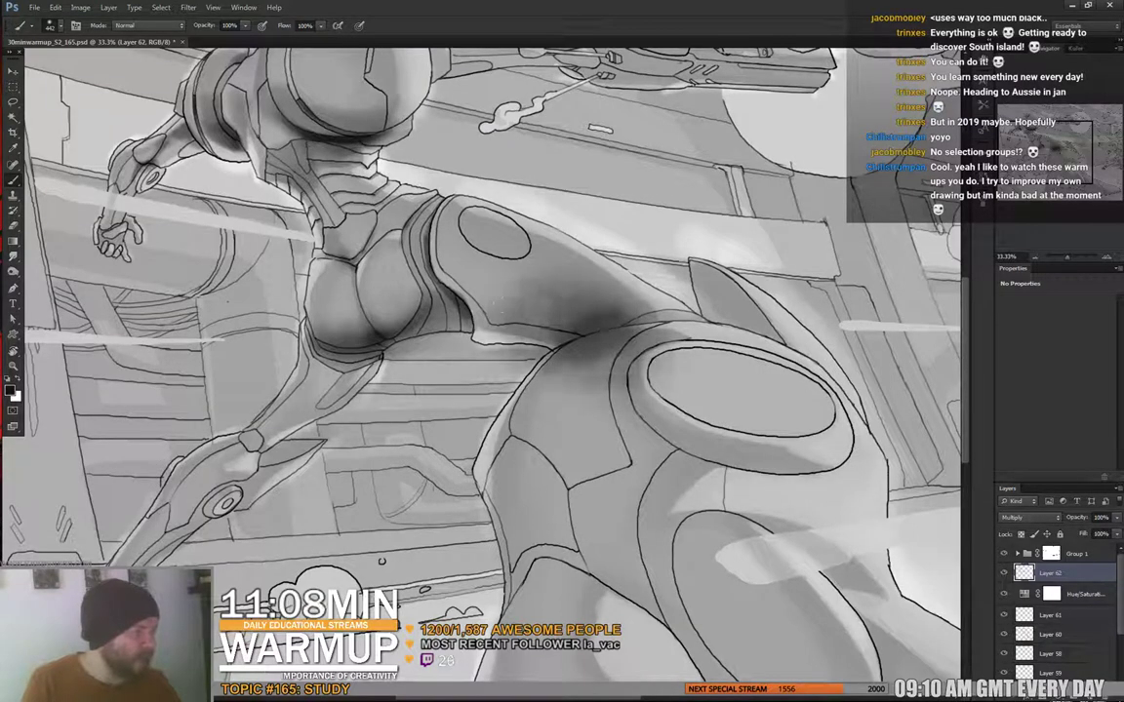
left_click_drag(545, 310, 548, 324)
left_click_drag(616, 310, 639, 336)
- Erase the shadow spilling onto the near hip with the eraser enlarged to 141 px
key("e")
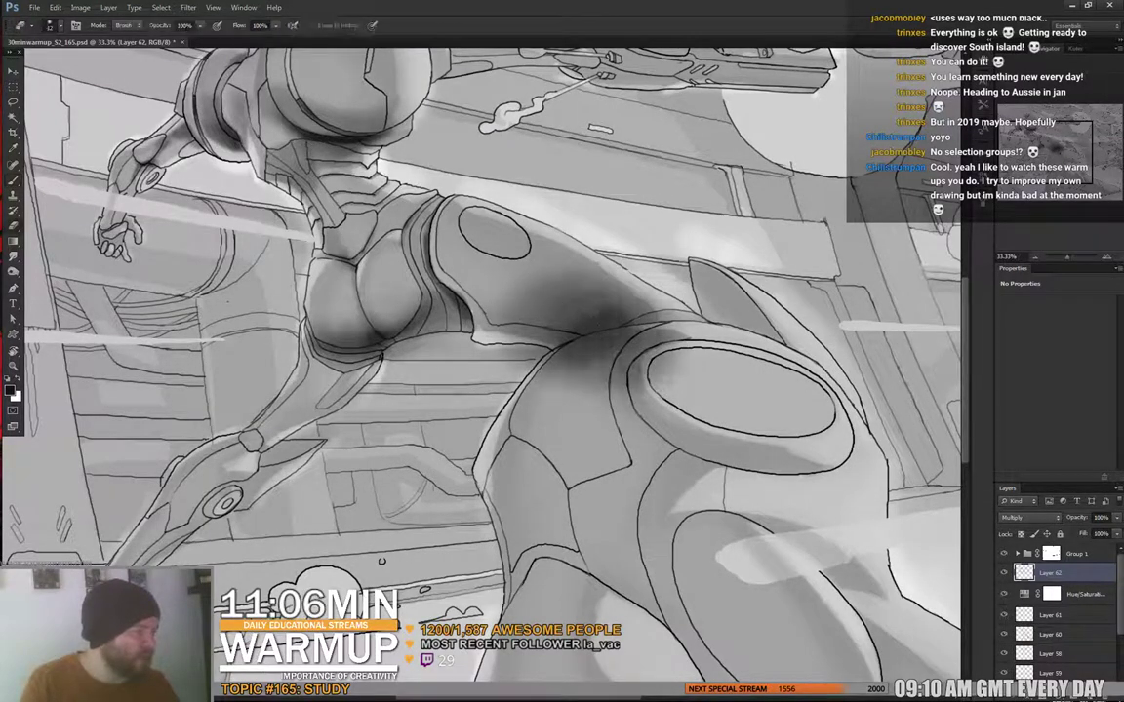
right_click(669, 365)
left_click(736, 391)
left_click_drag(736, 391, 746, 391)
left_click_drag(666, 355, 558, 373)
left_click_drag(644, 337, 697, 349)
- Adjust the 141 px eraser's hardness and remove stray shadow outside the far thigh's lower and upper outlines
right_click(627, 364)
left_click(741, 420)
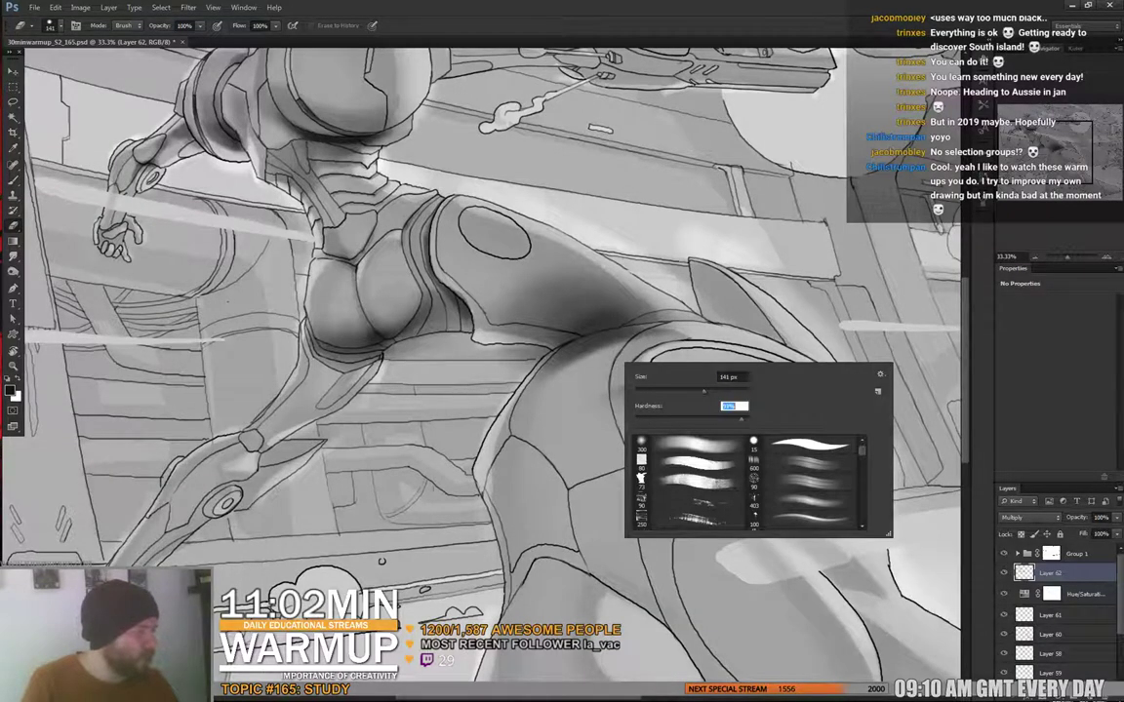
key("Return")
left_click_drag(536, 317, 483, 342)
left_click_drag(561, 357, 636, 342)
left_click_drag(488, 322, 456, 337)
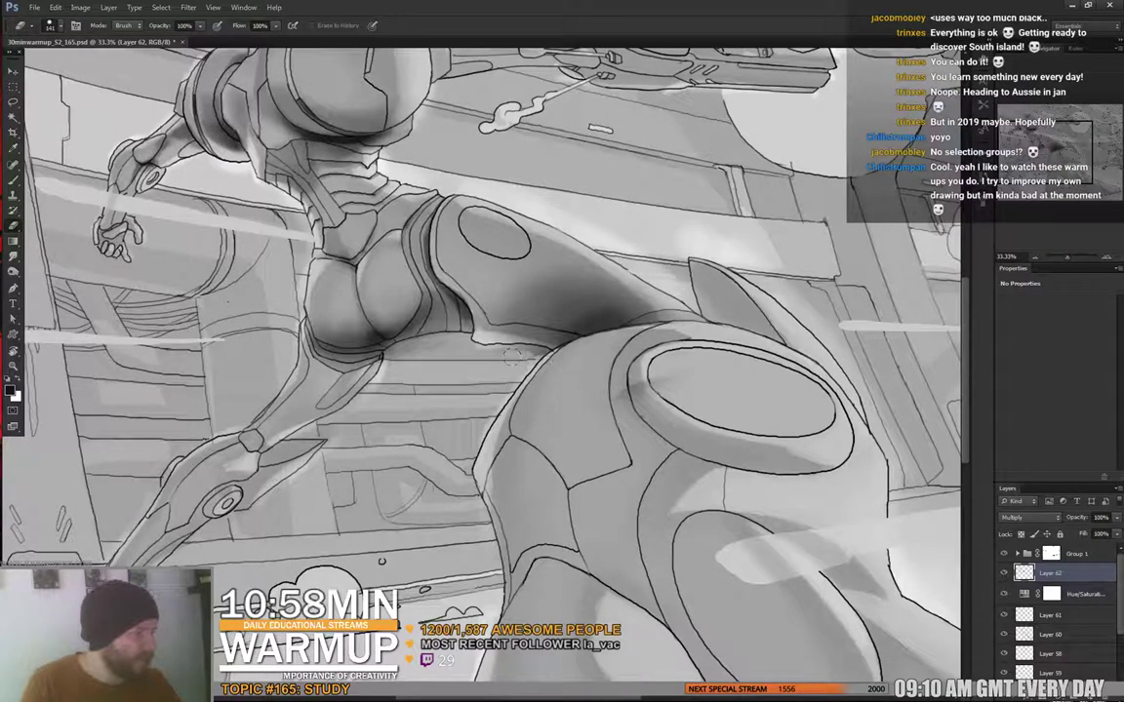
left_click_drag(533, 355, 503, 349)
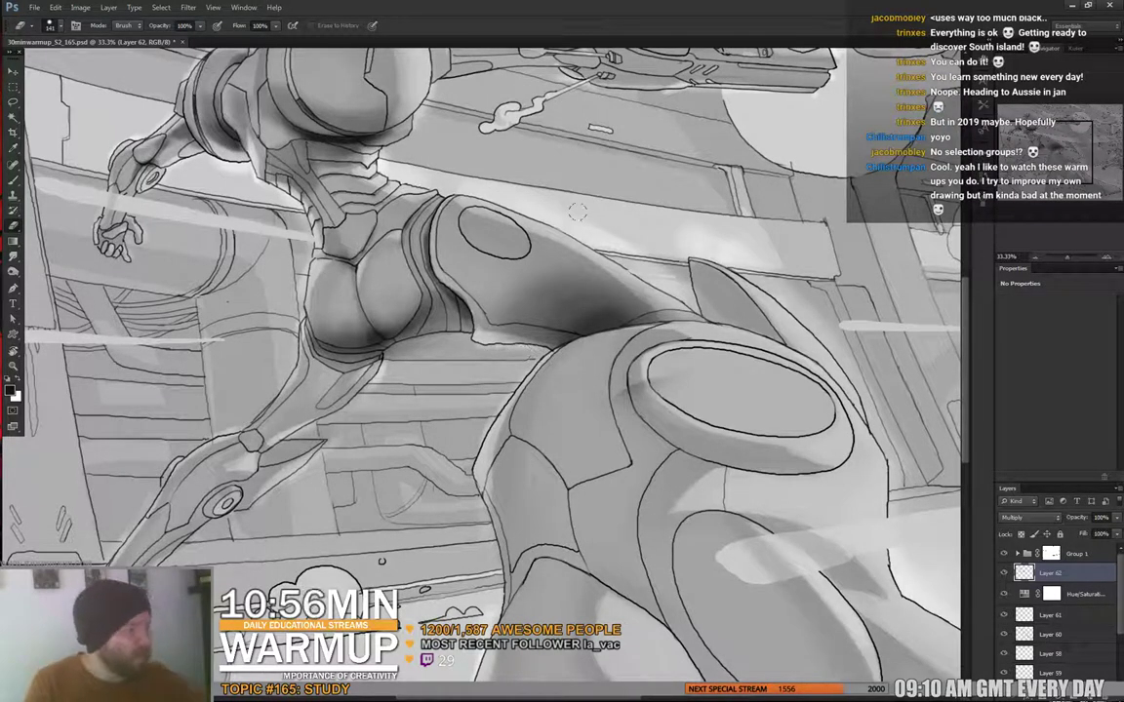
left_click_drag(574, 260, 594, 268)
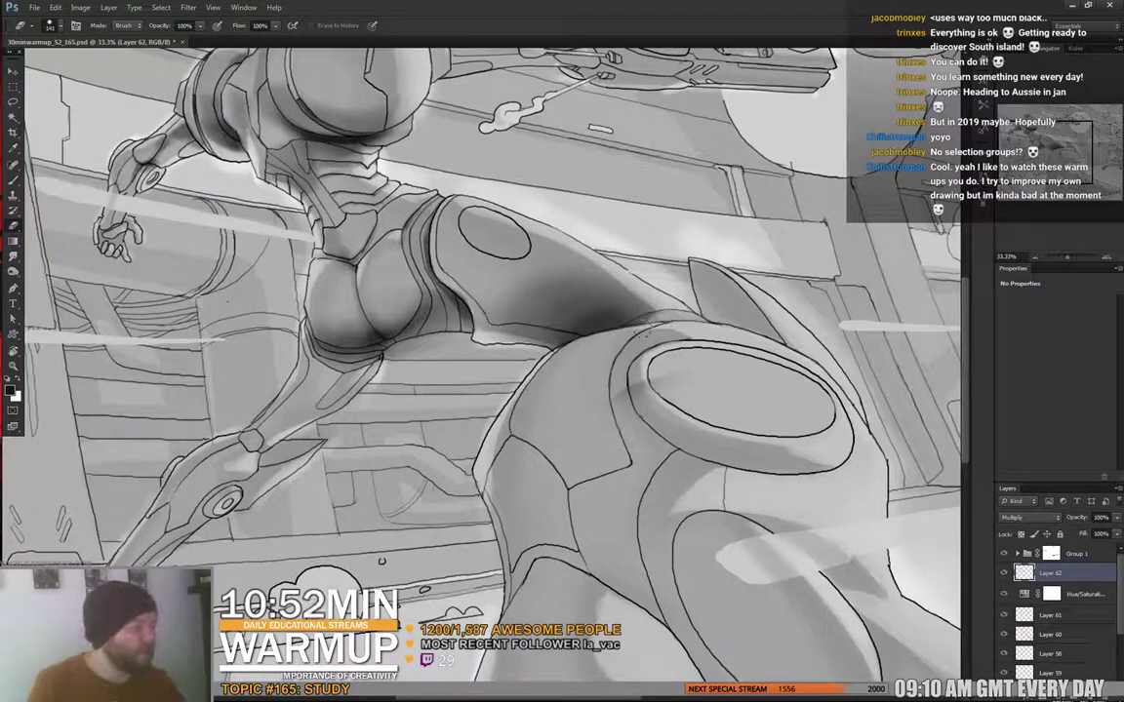
- Darken the underside of the far thigh with a smaller soft brush and erase the overspill below it
key("b")
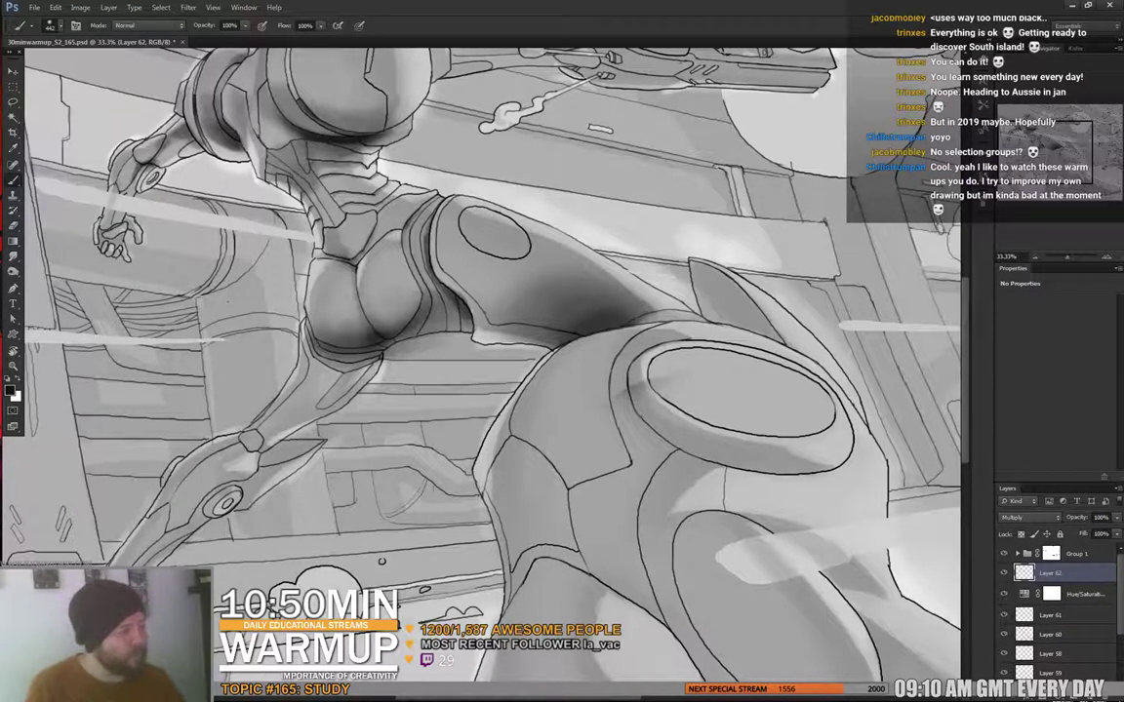
right_click(576, 338)
left_click(631, 367)
left_click(552, 333)
mouse_move(552, 333)
left_mouse_down()
mouse_move(505, 327)
mouse_move(603, 331)
mouse_move(546, 329)
left_mouse_up()
key("e")
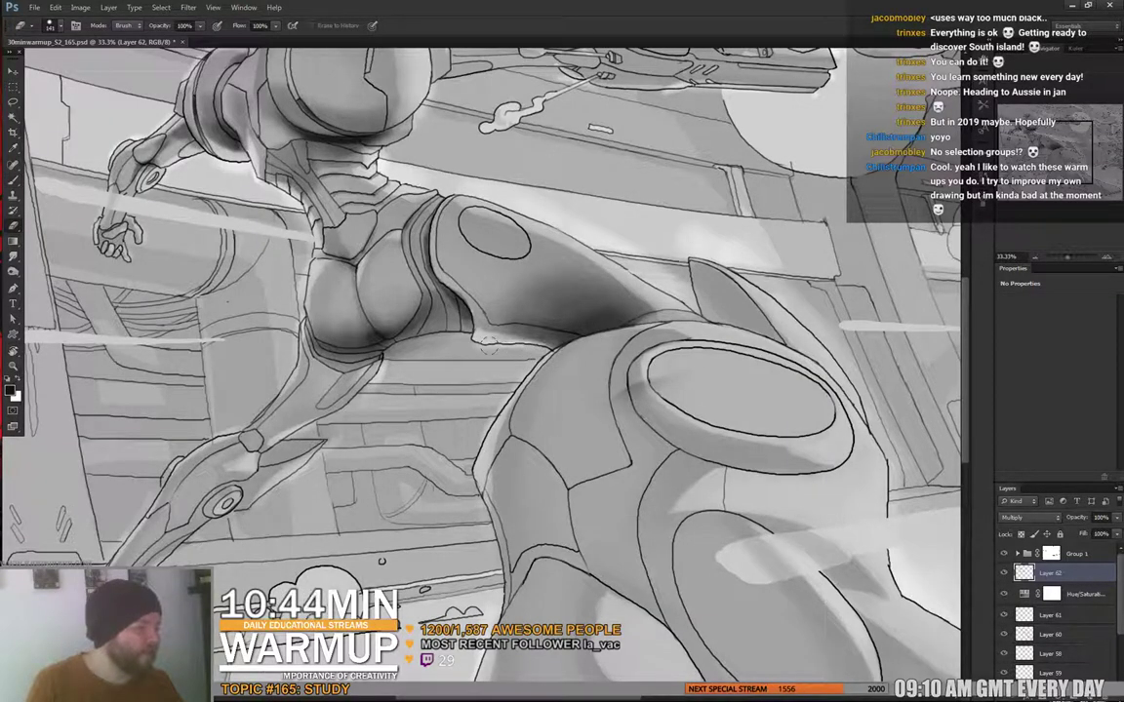
- Shade along the far thigh panel's inner seam with a soft brush reduced to 26 px and then 15 px
key("b")
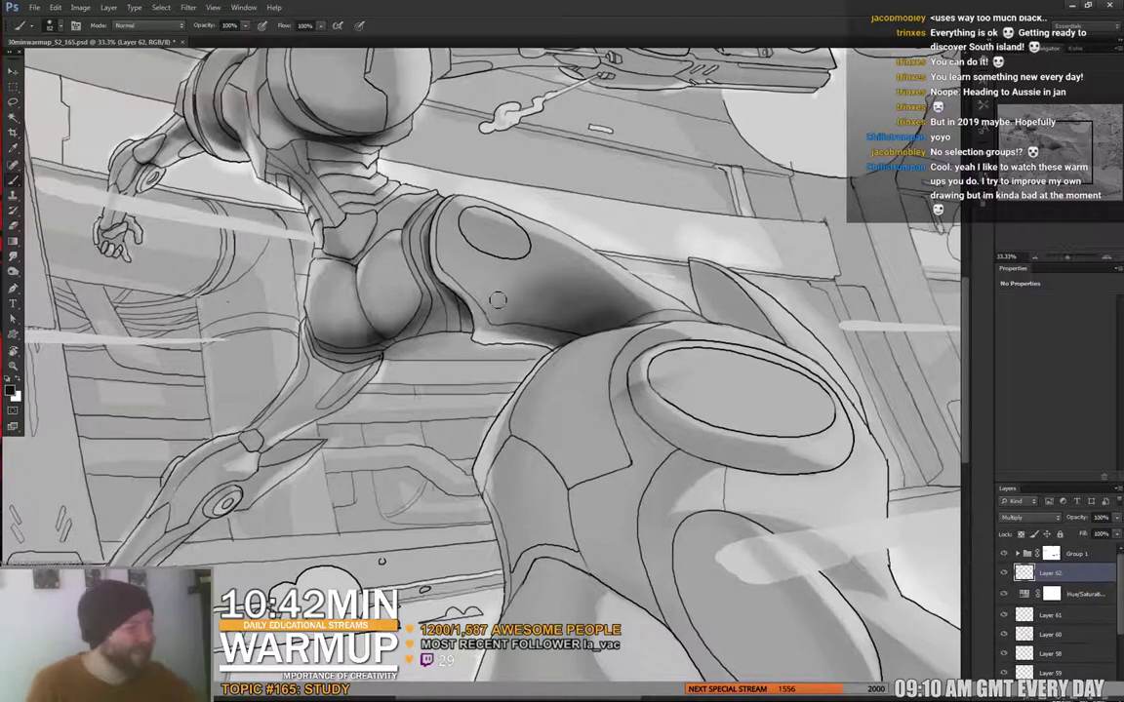
right_click(503, 297)
left_click_drag(560, 323, 536, 323)
left_click(485, 308)
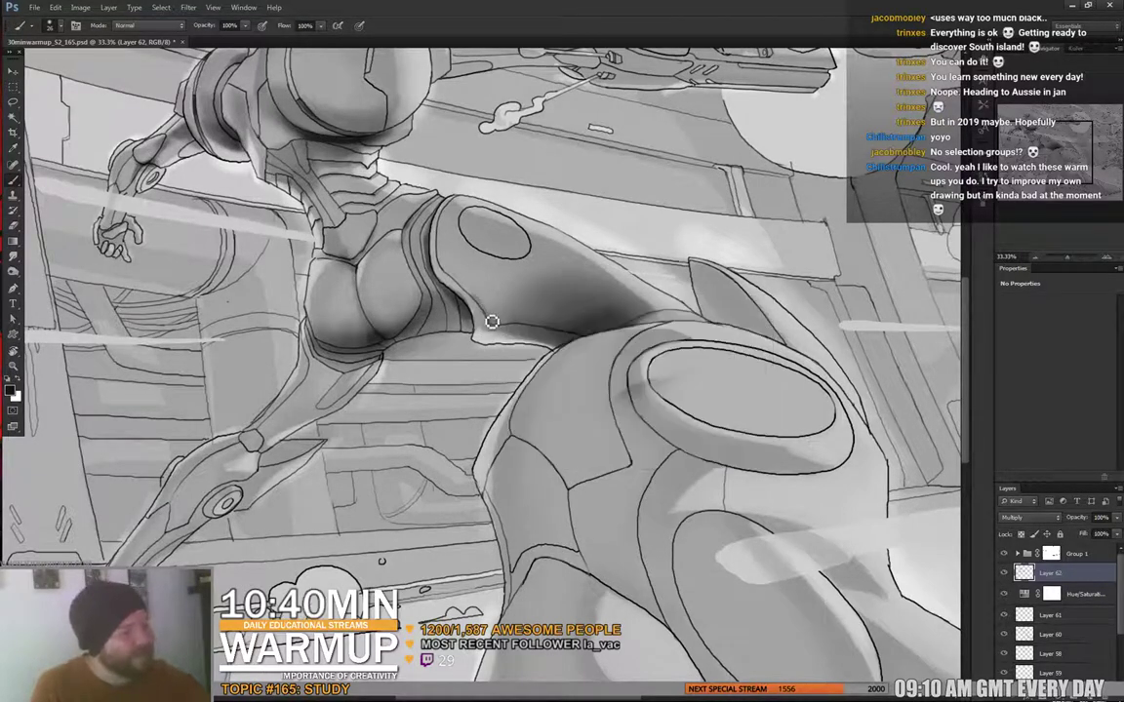
right_click(496, 309)
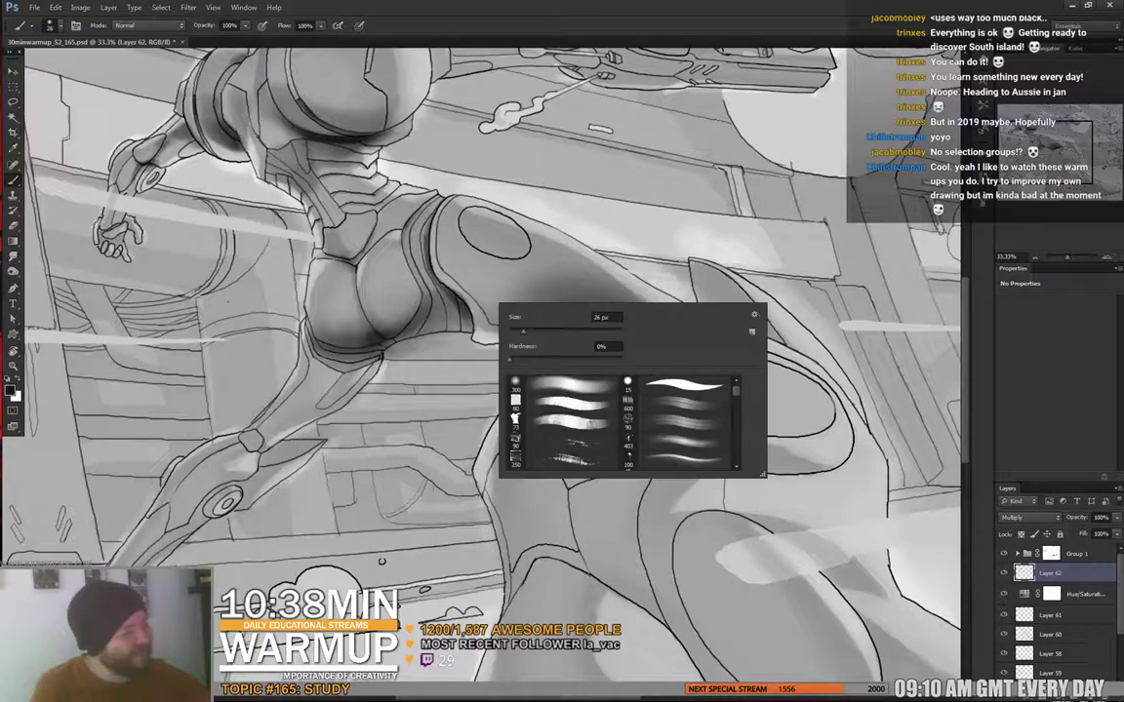
key("Escape")
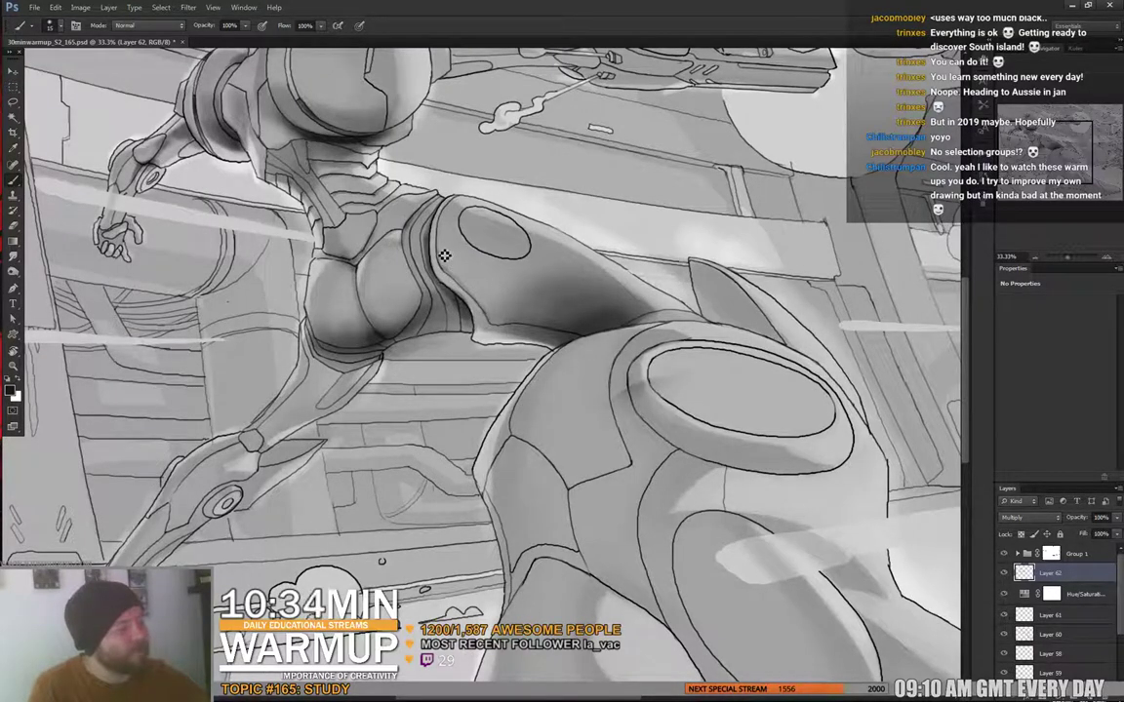
left_click_drag(491, 273, 507, 254)
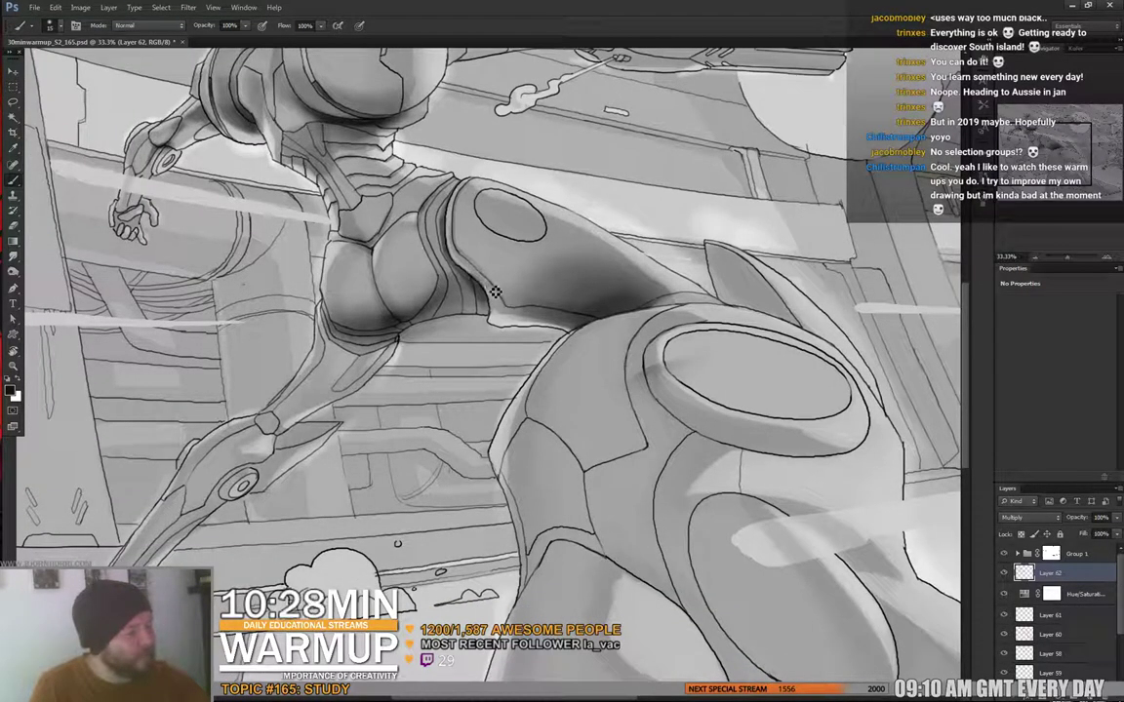
- Shade the pointed fin behind the near hip with a soft brush, leaving its base darkest, and erase overspill around its outline
left_click_drag(685, 329, 621, 337)
left_click_drag(770, 290, 548, 322)
right_click(494, 354)
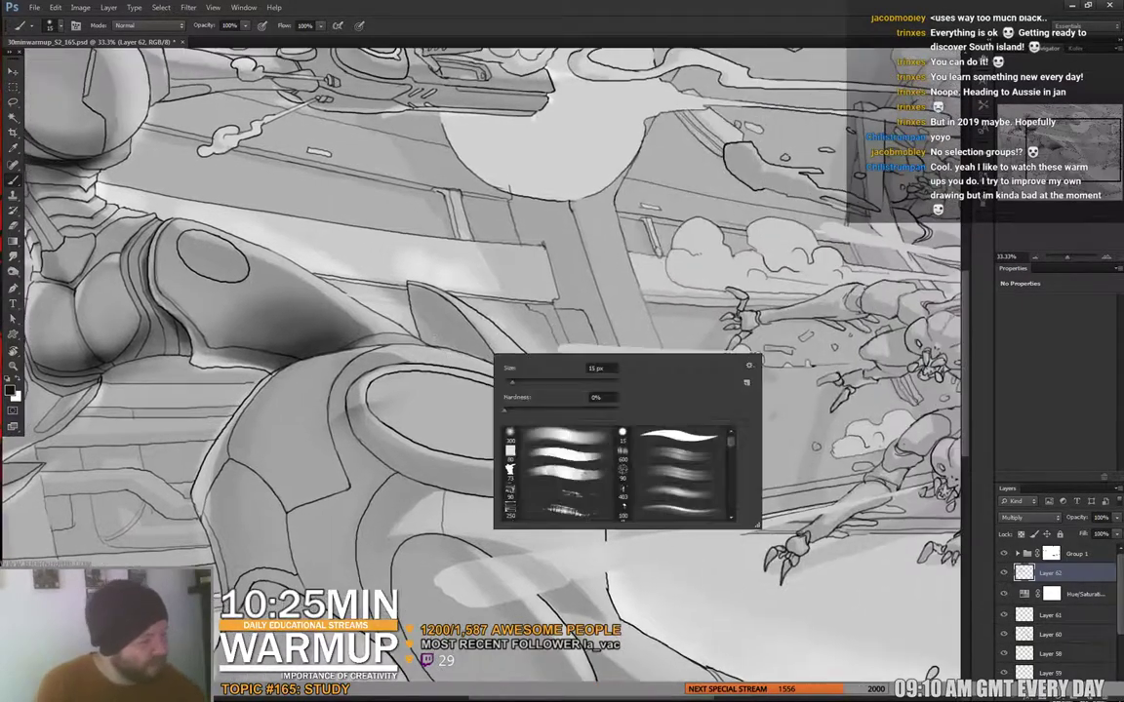
mouse_move(423, 310)
left_mouse_down()
mouse_move(486, 365)
mouse_move(460, 355)
mouse_move(368, 258)
mouse_move(373, 247)
left_mouse_up()
key("e")
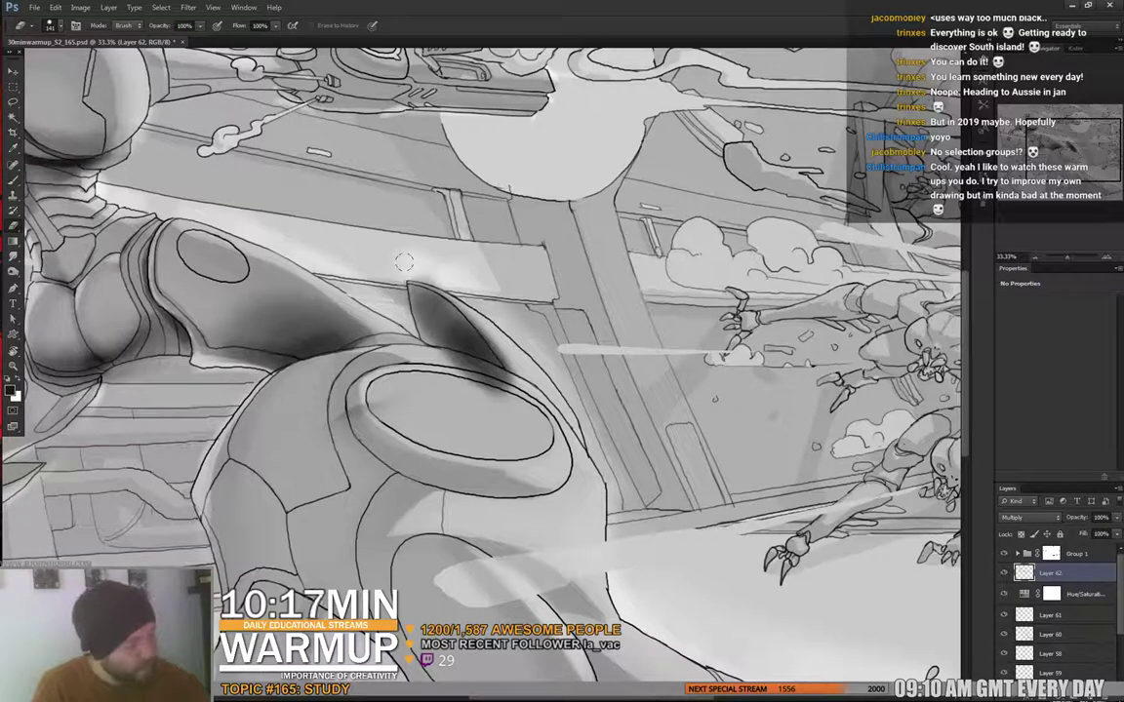
left_click_drag(403, 262, 481, 312)
key("ctrl+z")
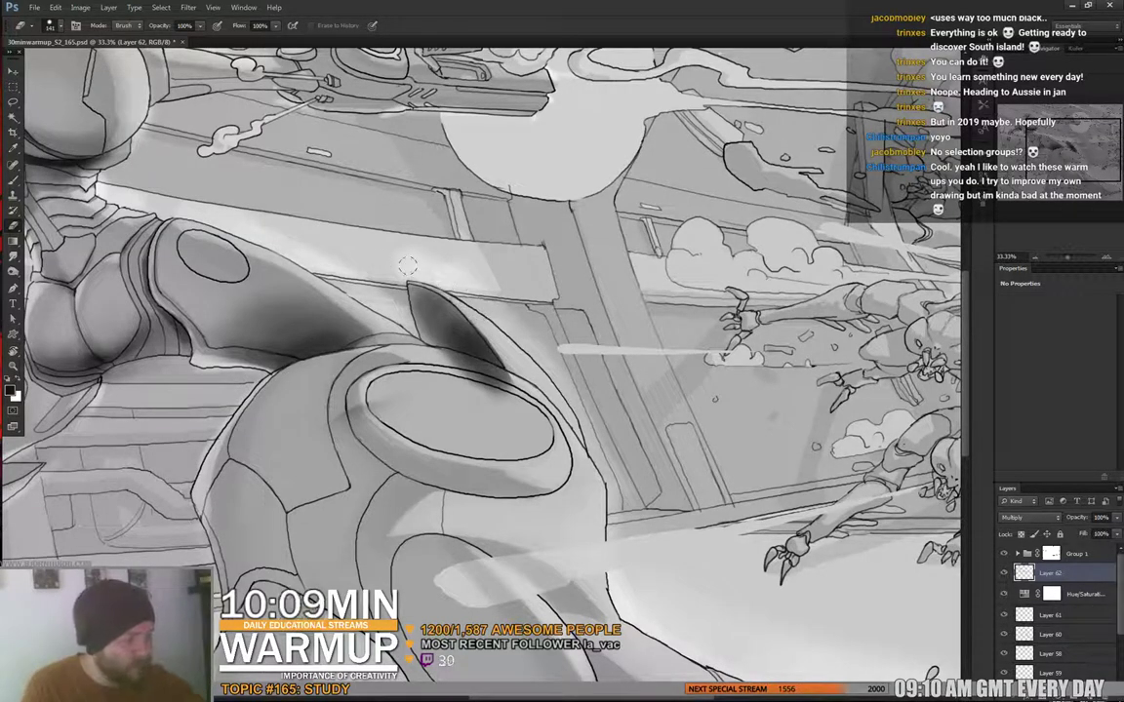
left_click_drag(429, 355, 519, 386)
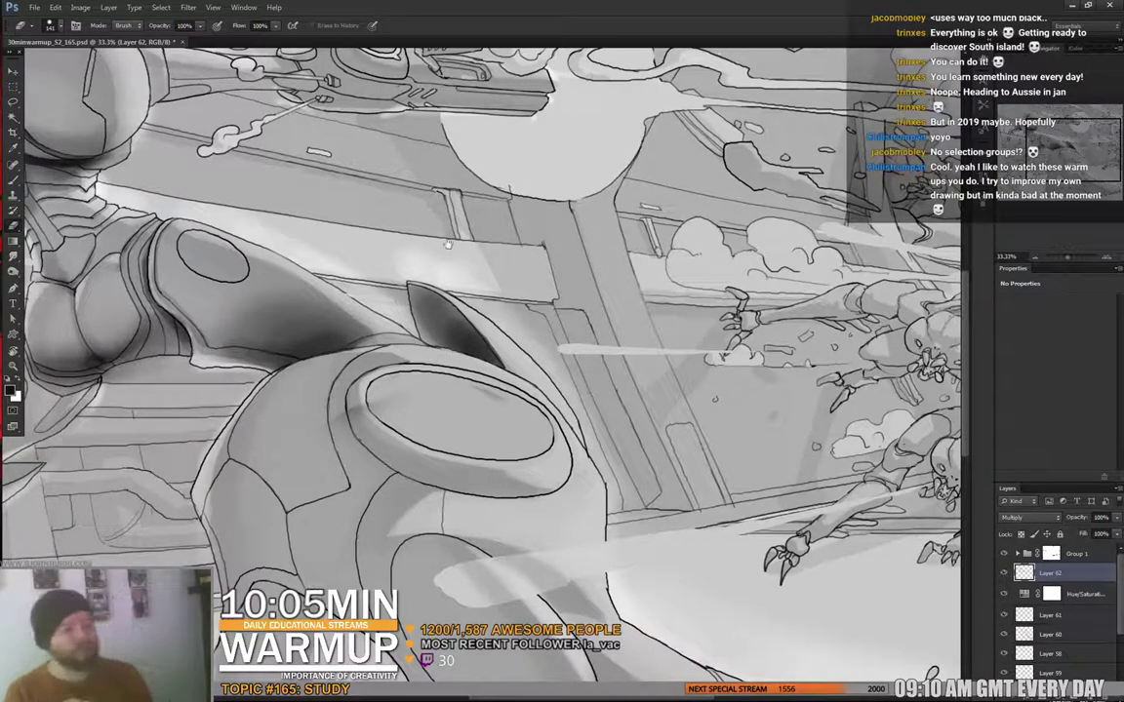
- Soften the far thigh's dark shadow using a soft eraser enlarged to 246 px and then 329 px
mouse_move(292, 294)
left_mouse_down()
mouse_move(602, 347)
mouse_move(484, 388)
left_mouse_up()
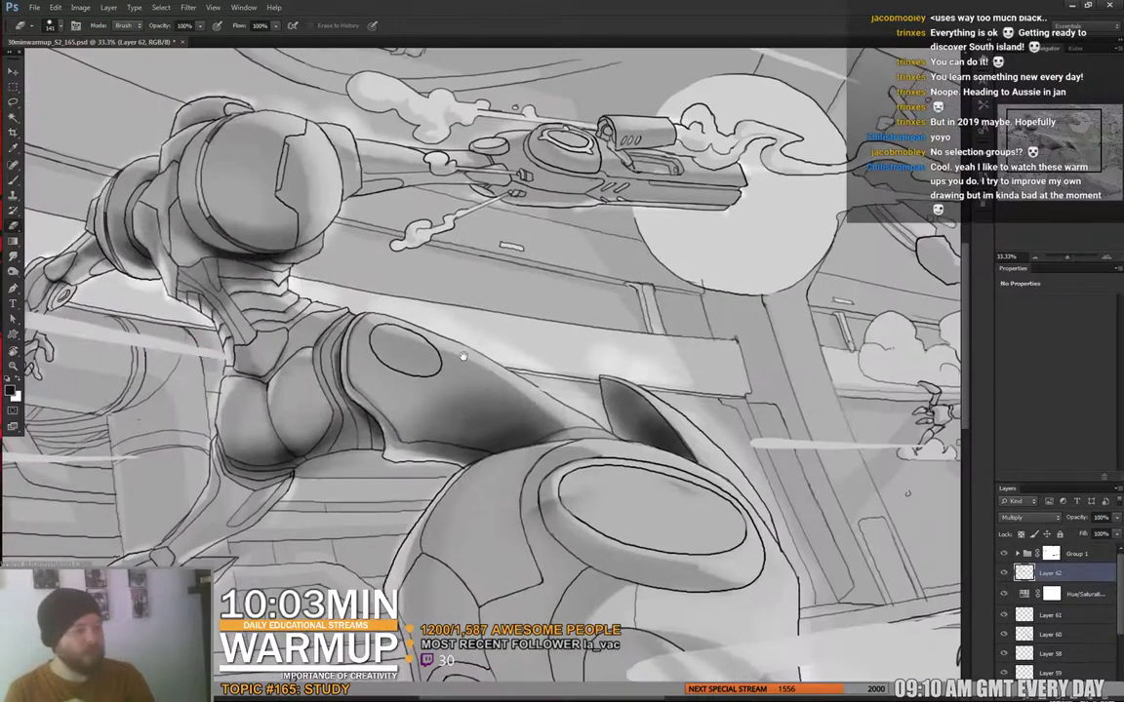
right_click(576, 419)
left_click_drag(674, 444, 686, 444)
key("Return")
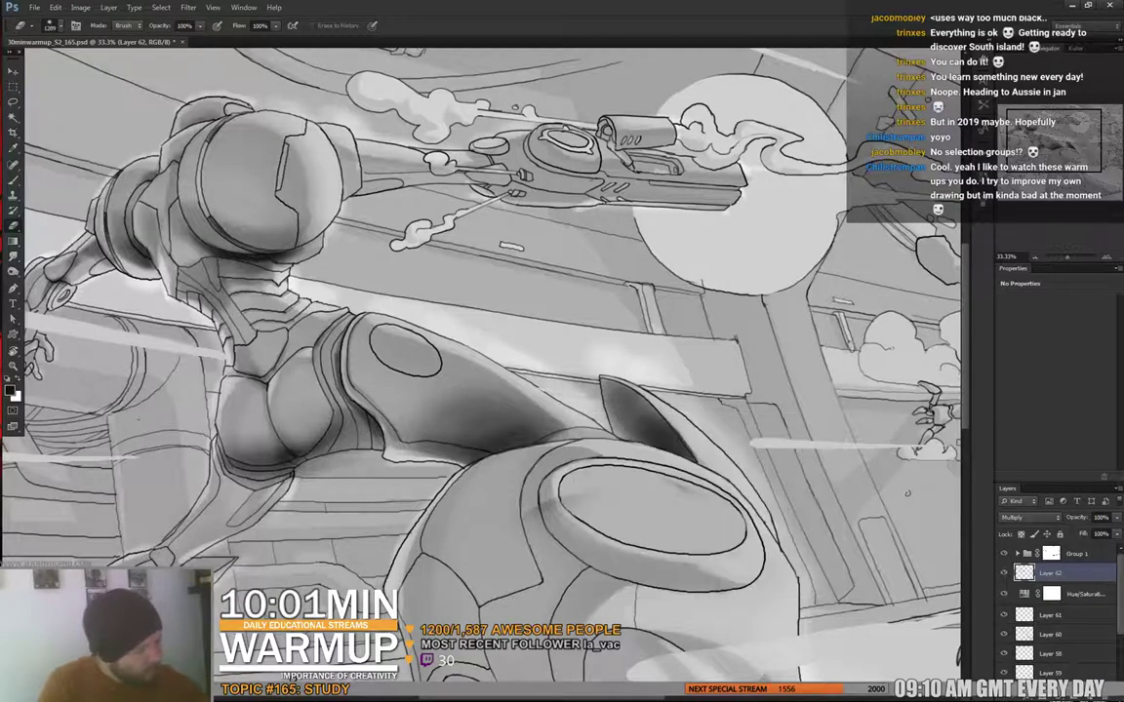
right_click(576, 369)
left_click_drag(686, 392, 671, 392)
mouse_move(493, 405)
left_mouse_down()
mouse_move(531, 429)
mouse_move(495, 415)
left_mouse_up()
right_click(543, 395)
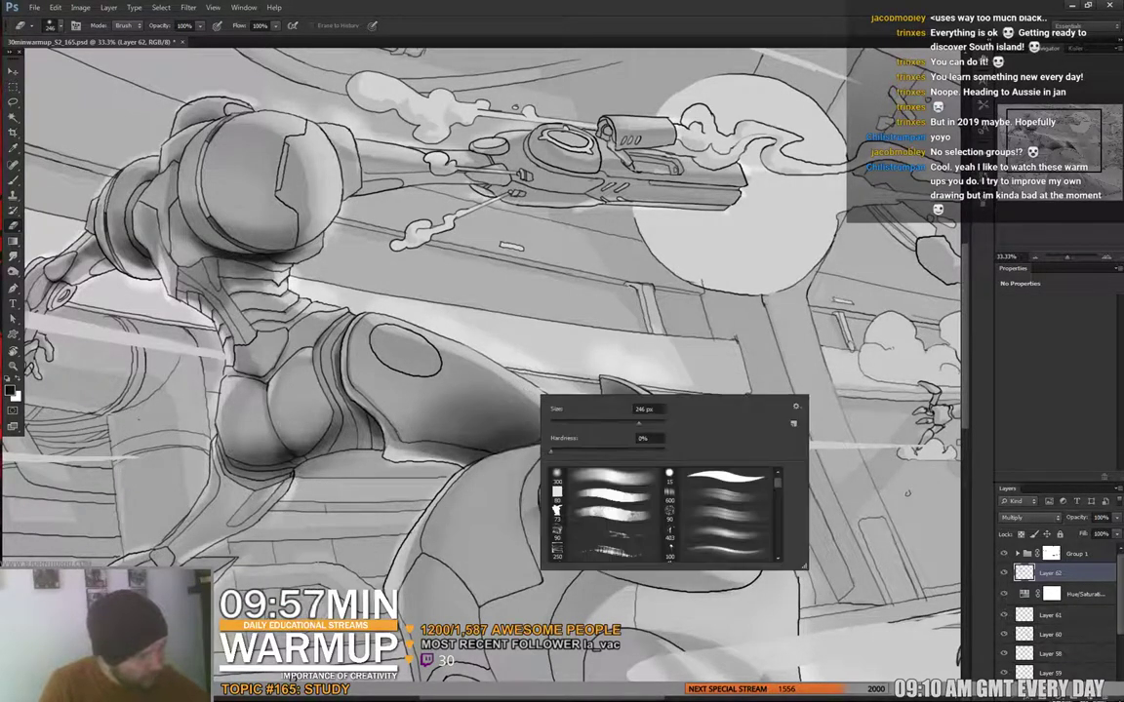
mouse_move(502, 414)
left_mouse_down()
mouse_move(481, 379)
mouse_move(518, 379)
mouse_move(458, 253)
mouse_move(408, 224)
left_mouse_up()
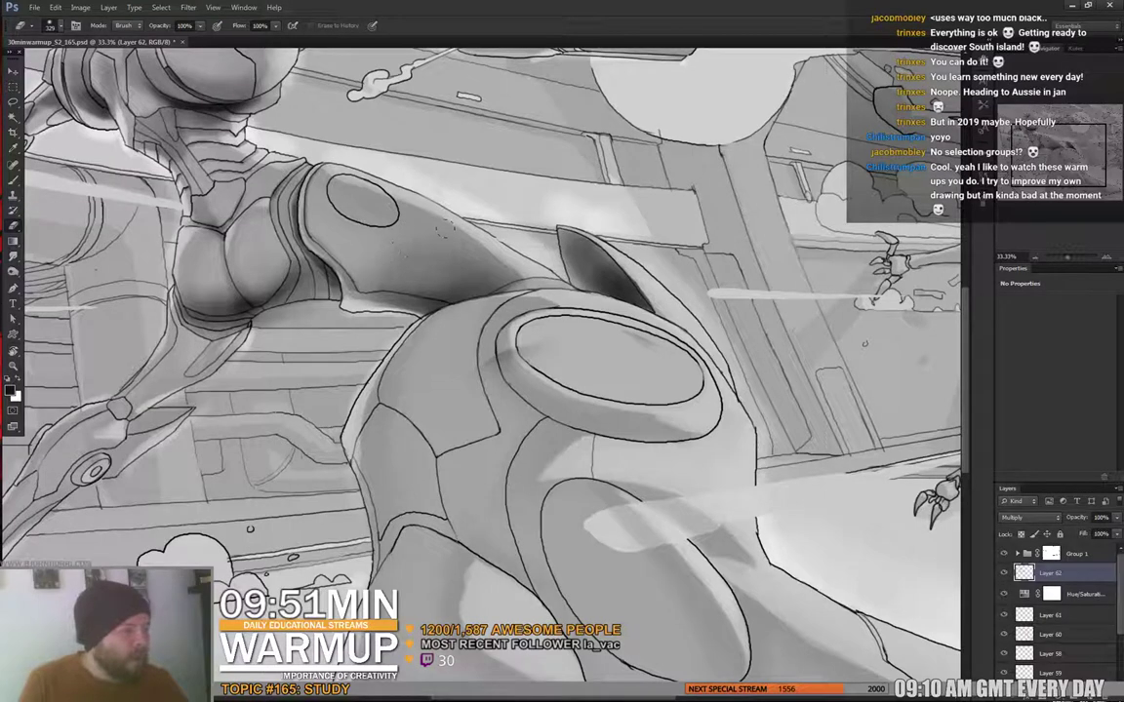
- Refine the shading along the far thigh's lower edge with a soft 20 px brush
key("b")
right_click(426, 290)
left_click(369, 300)
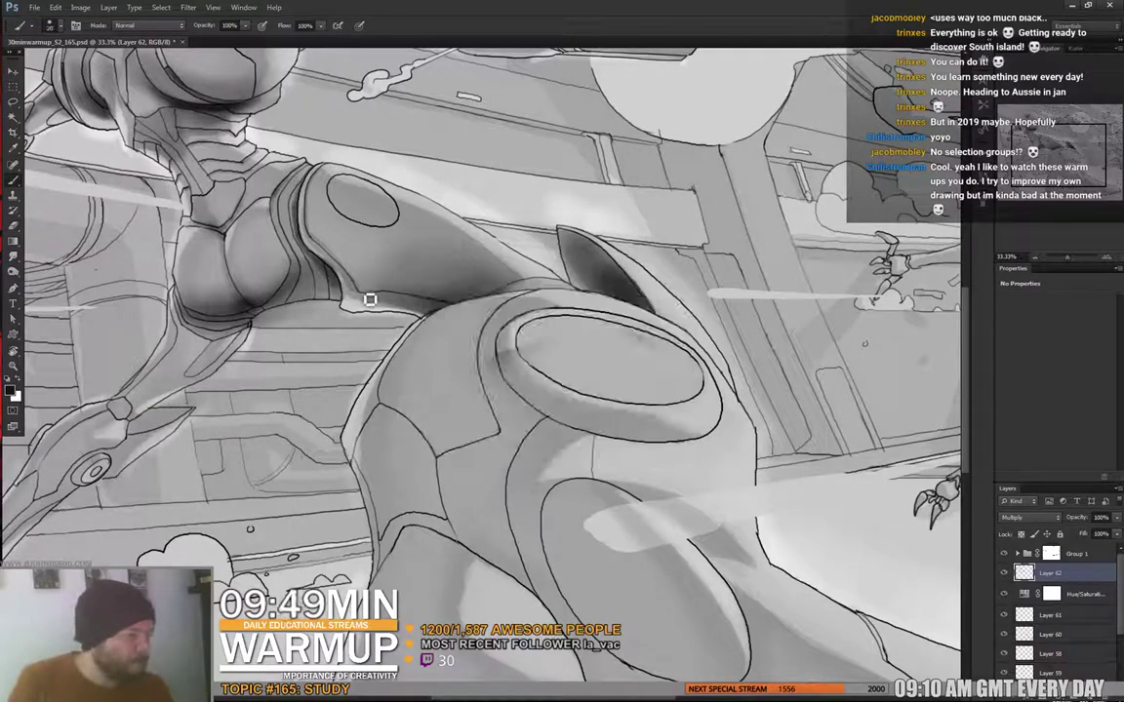
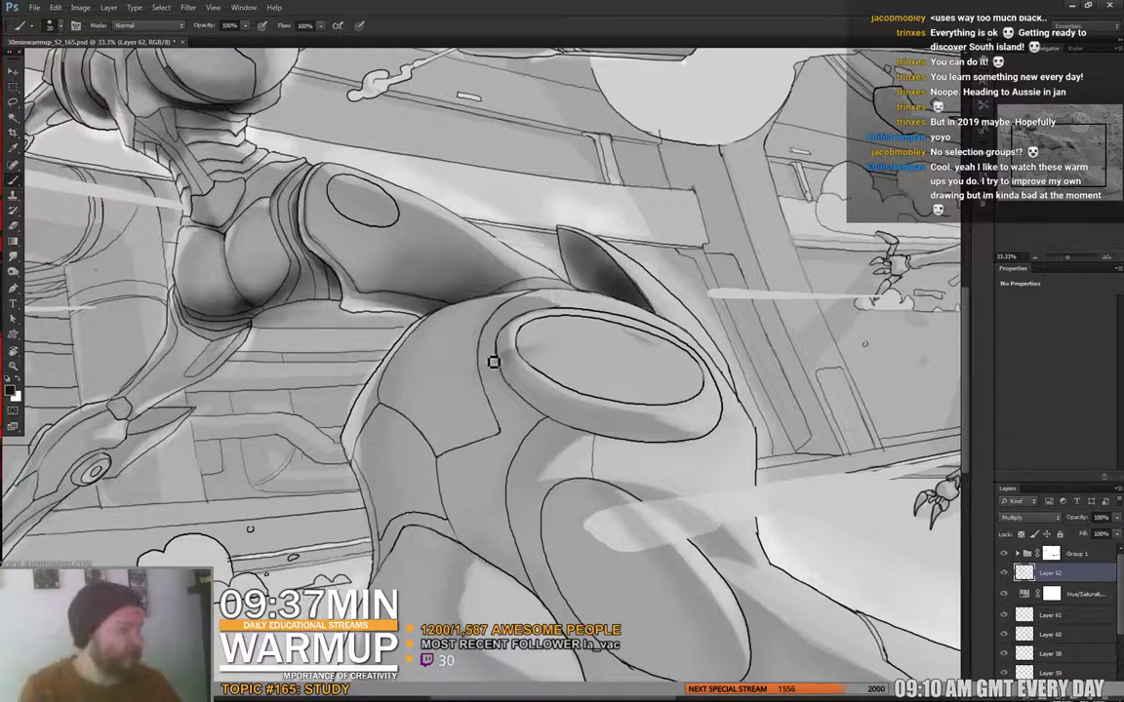
scroll(558, 257, "down", 3)
key("e")
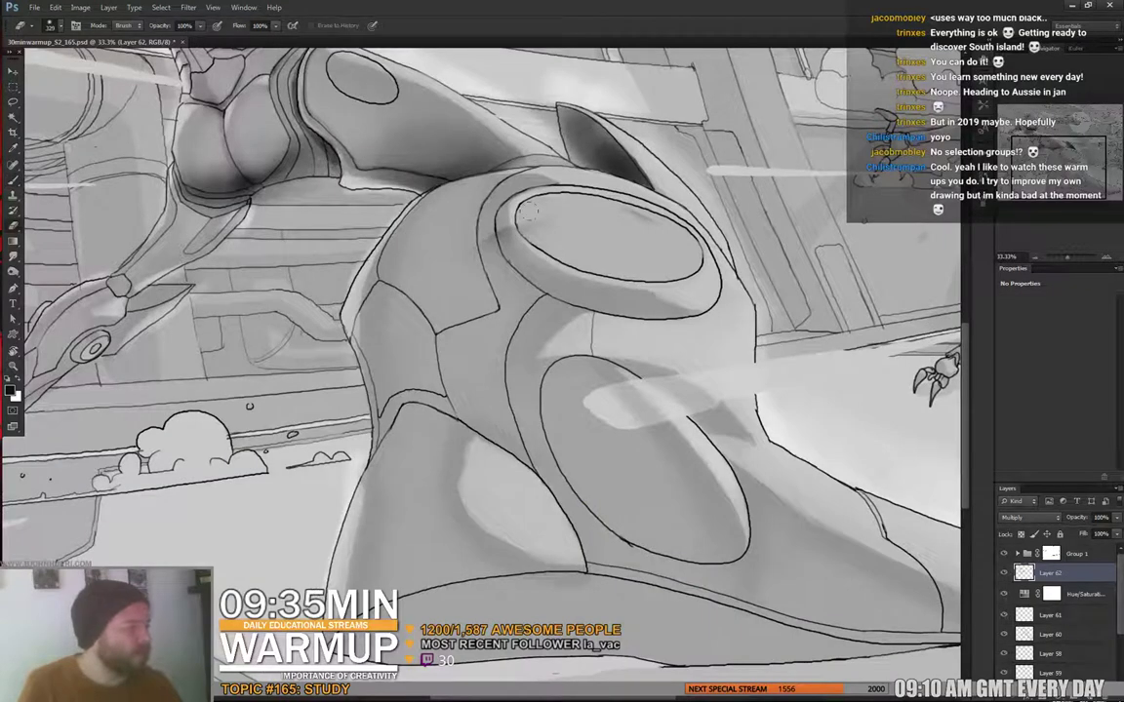
- Darken the outer and lower rim of the near hip's raised oval pad with a larger soft brush and smudge the shading smooth
key("b")
right_click(630, 230)
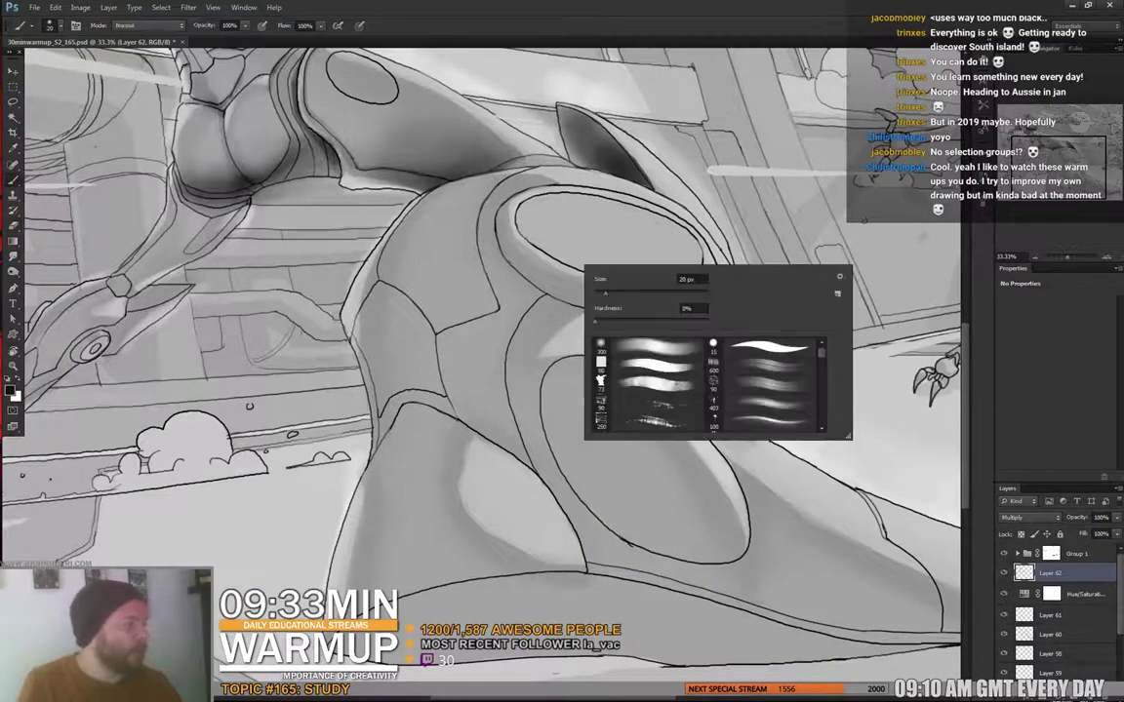
key("Escape")
left_click_drag(463, 222, 507, 265)
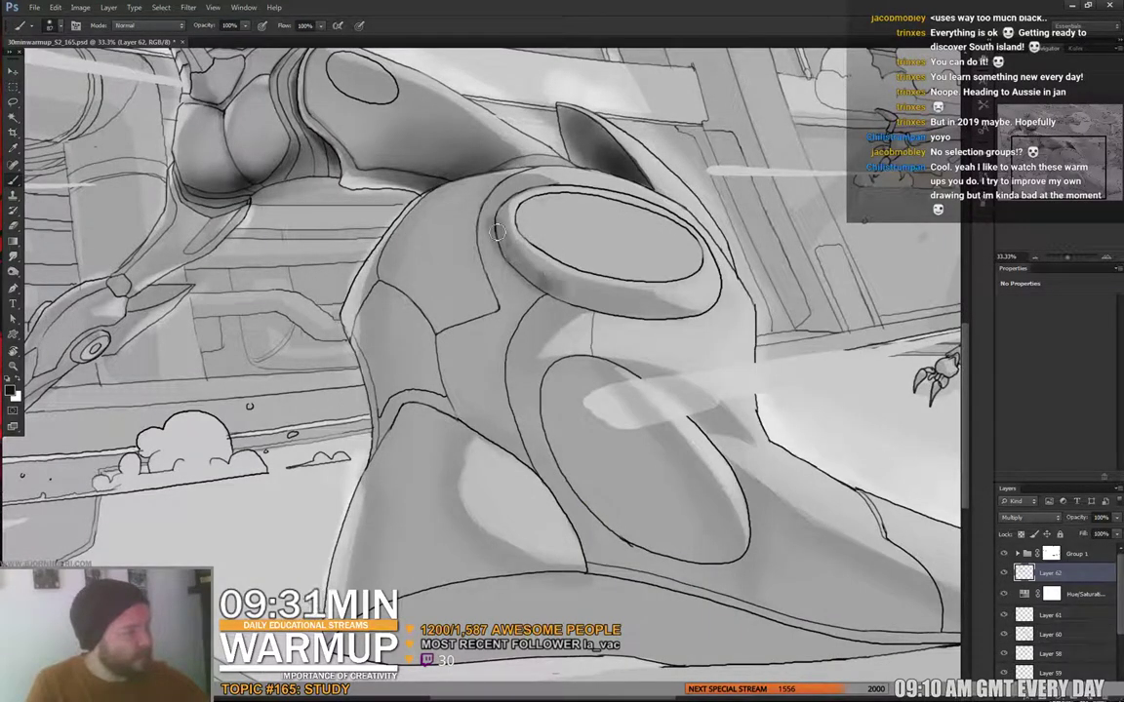
mouse_move(441, 205)
left_mouse_down()
mouse_move(524, 275)
mouse_move(547, 278)
left_mouse_up()
mouse_move(459, 231)
left_mouse_down()
mouse_move(594, 296)
mouse_move(499, 241)
left_mouse_up()
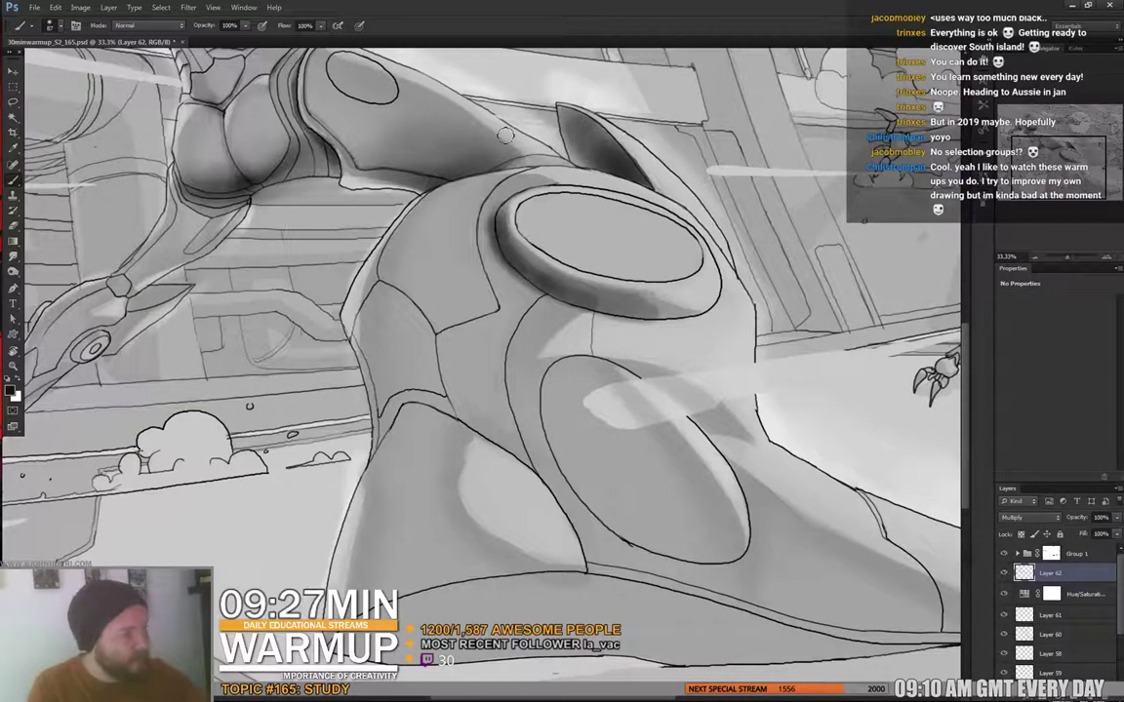
left_click(13, 257)
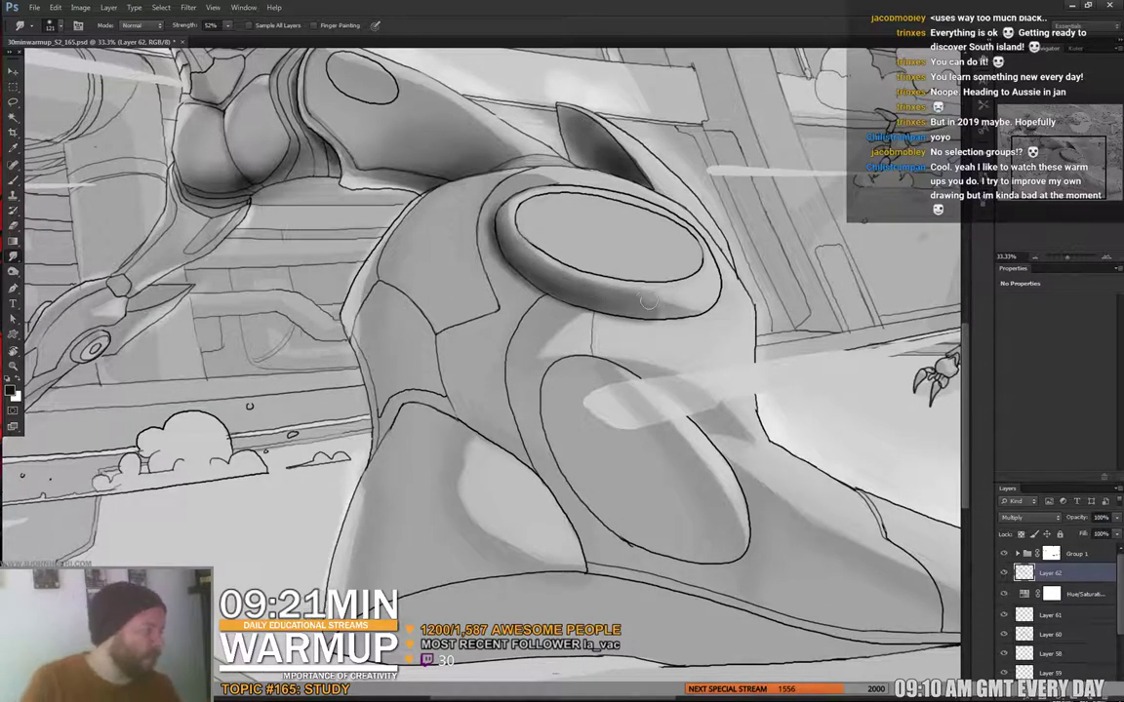
- Erase shadow spilling outside the oval pad's rim with a hard eraser at 34 px and then 125 px
key("e")
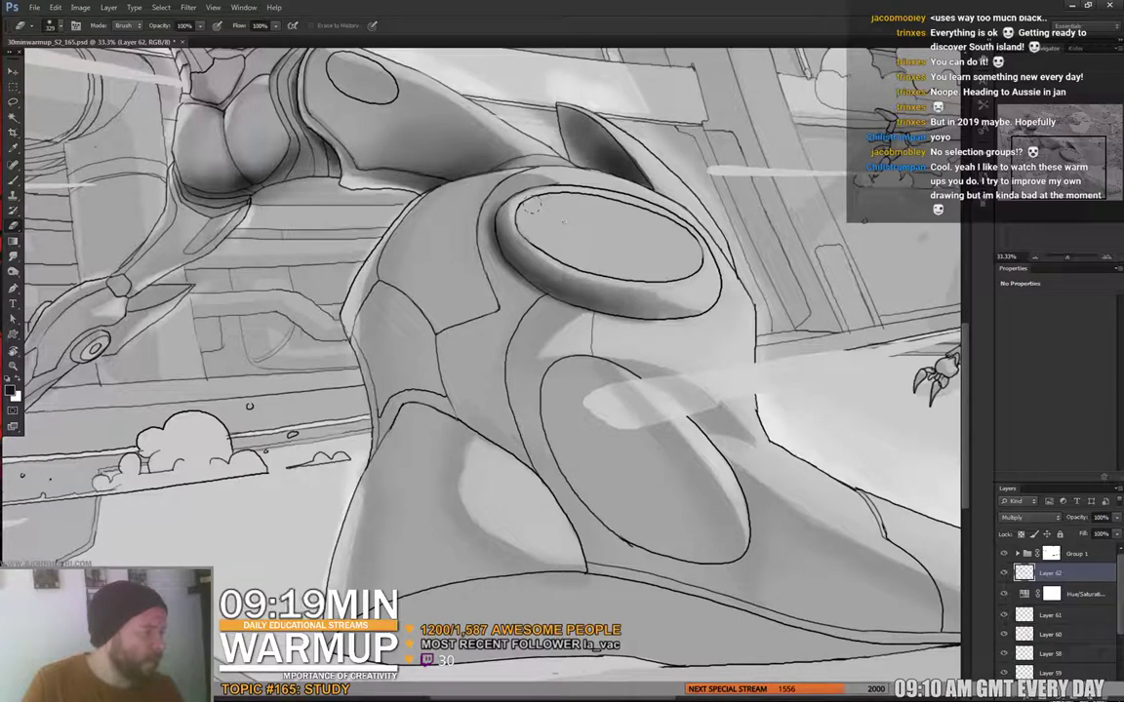
right_click(562, 222)
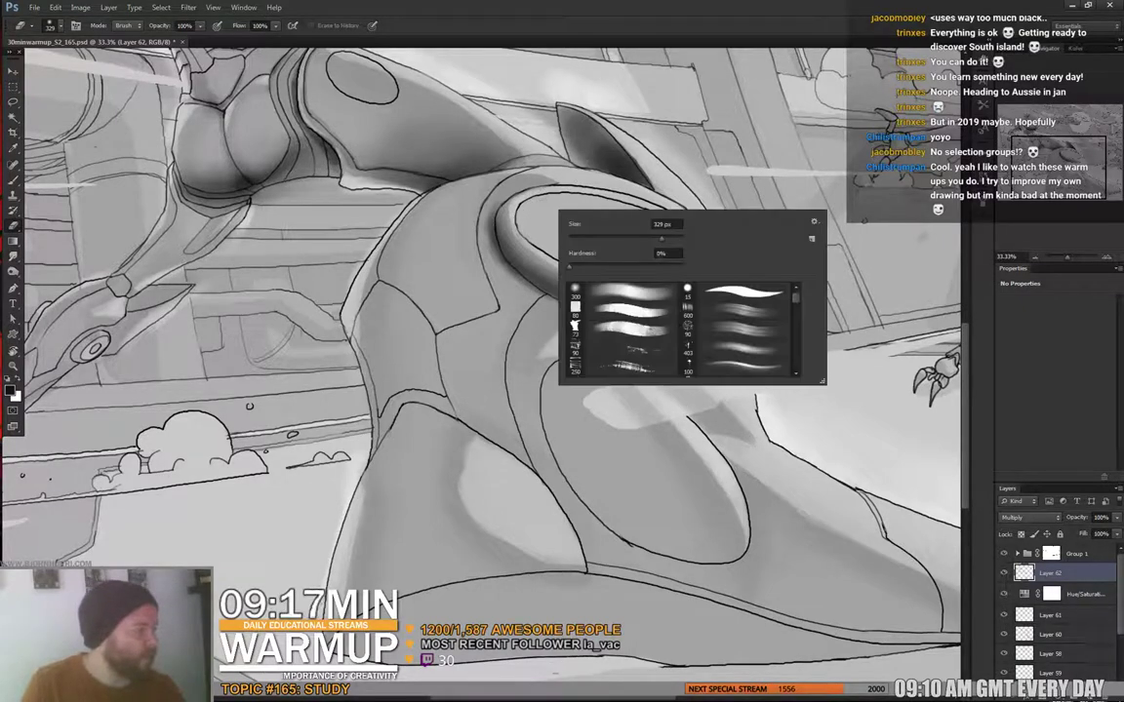
left_click_drag(660, 238, 605, 238)
left_click(509, 198)
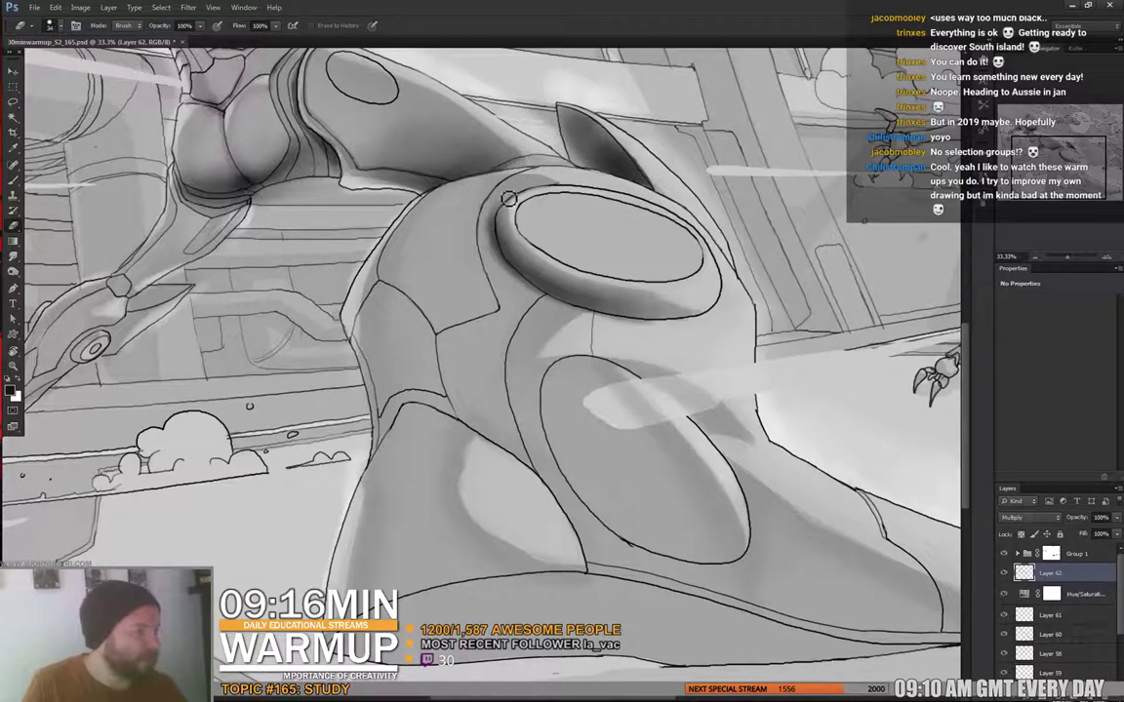
left_click_drag(509, 198, 496, 237)
right_click(505, 239)
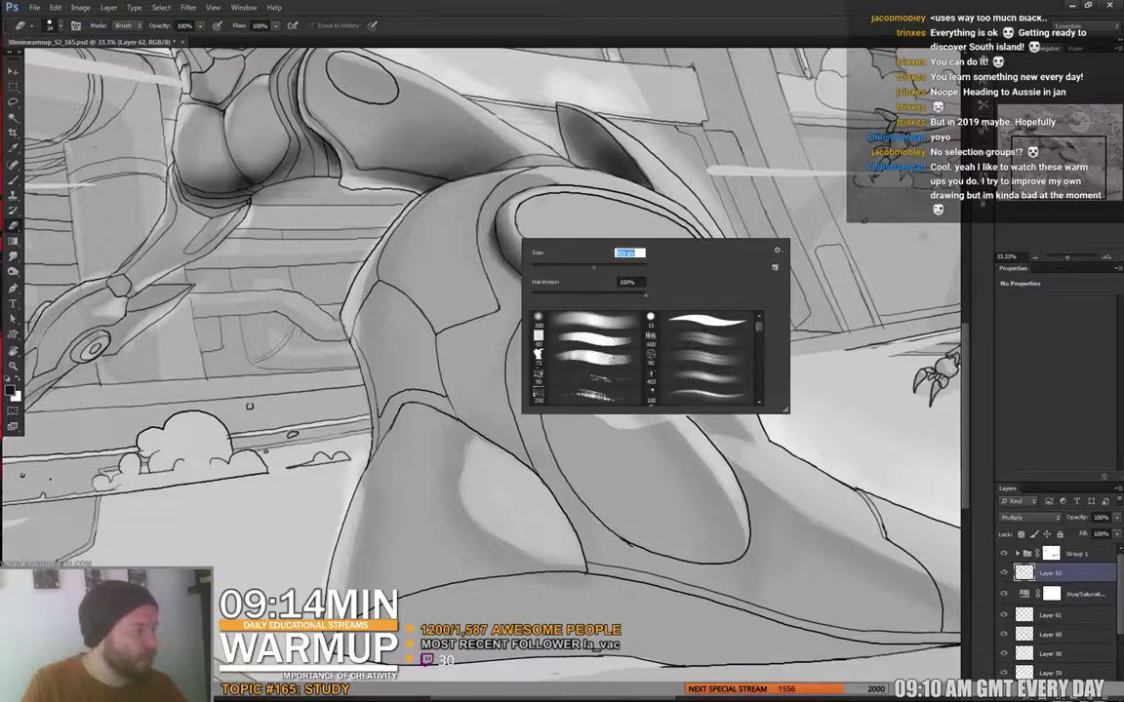
key("Return")
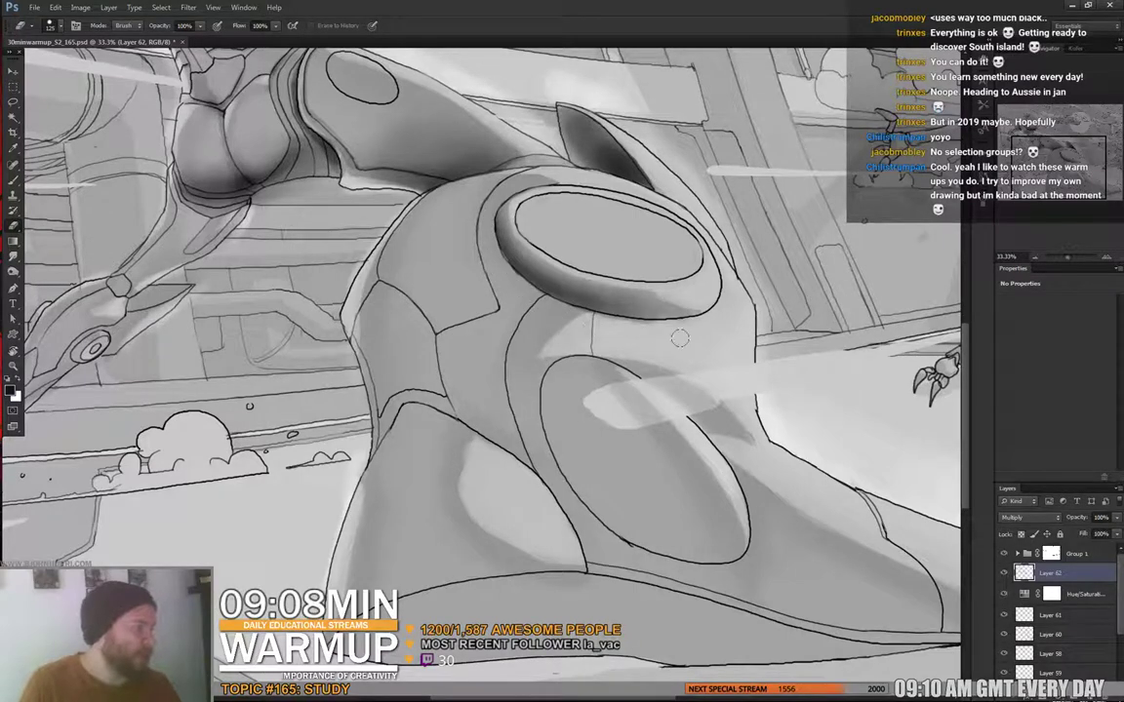
key("b")
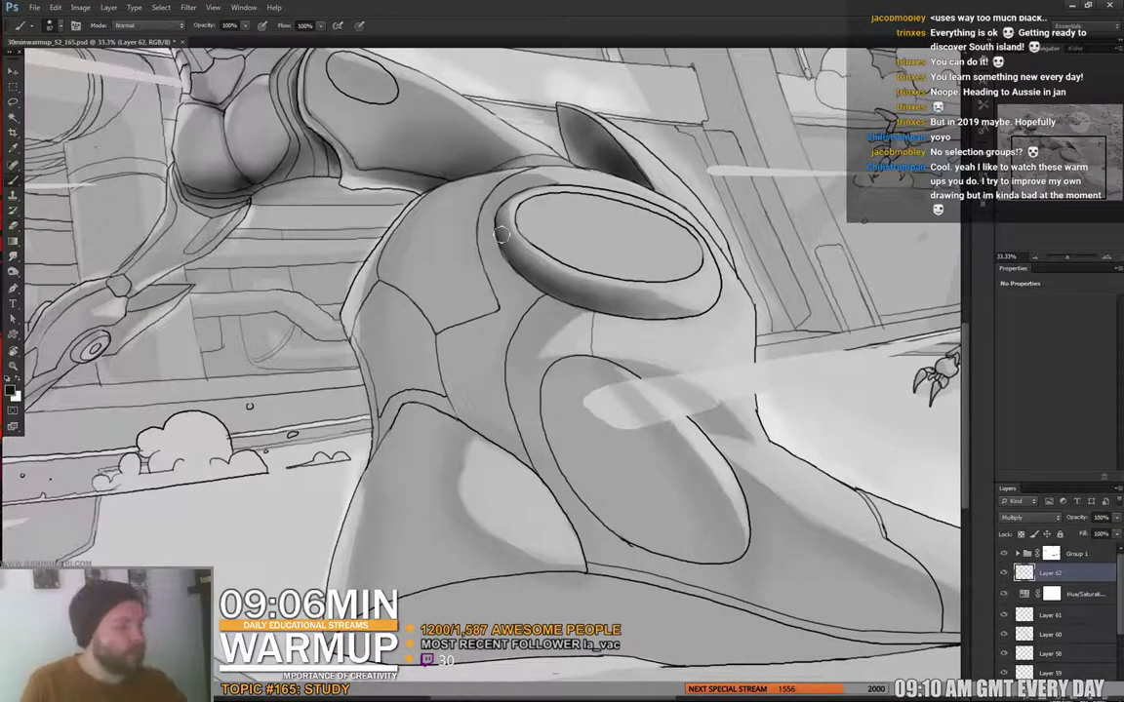
mouse_move(497, 224)
left_mouse_down()
mouse_move(516, 280)
mouse_move(576, 293)
left_mouse_up()
key("ctrl+z")
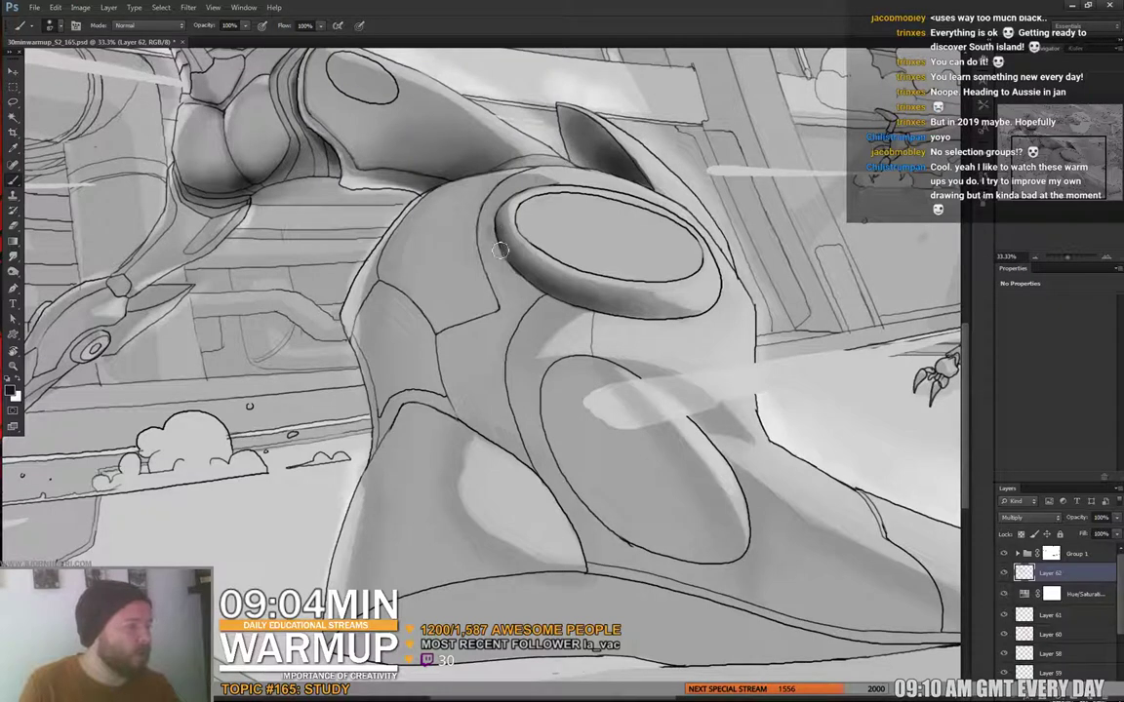
mouse_move(500, 251)
left_mouse_down()
mouse_move(550, 293)
mouse_move(650, 318)
left_mouse_up()
key("ctrl+z")
- Deepen the shadow along the lower rim of the oval pad and erase the overspill beneath it
mouse_move(497, 226)
left_mouse_down()
mouse_move(499, 261)
mouse_move(556, 302)
mouse_move(627, 312)
left_mouse_up()
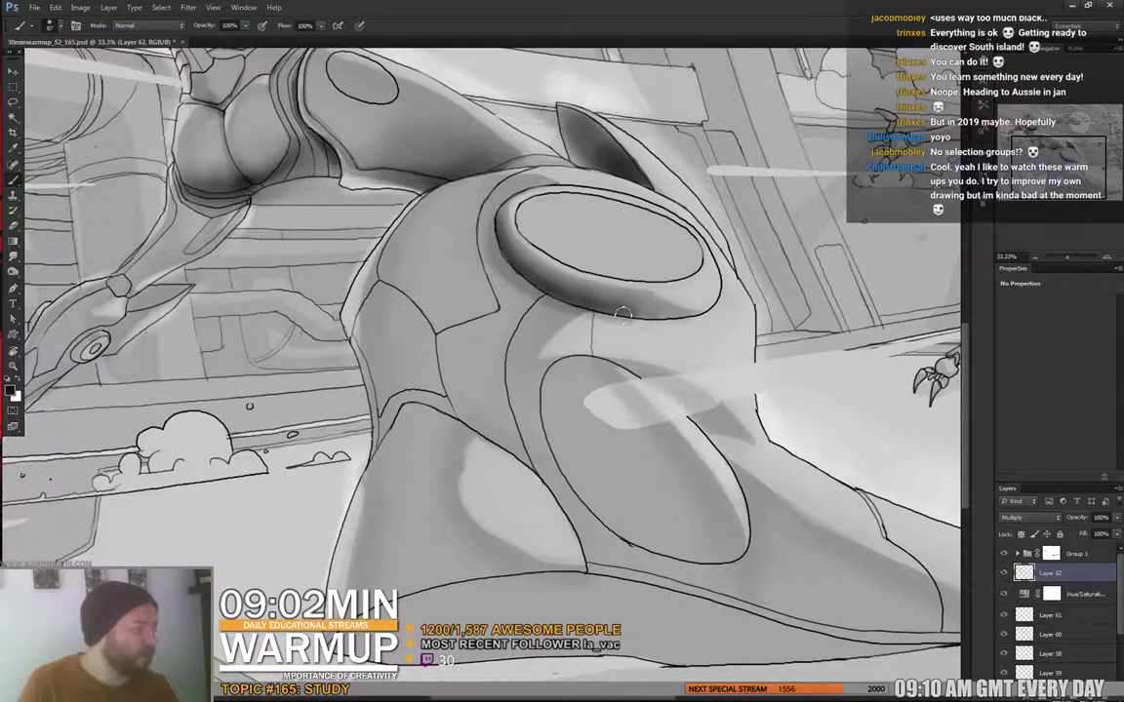
mouse_move(480, 246)
left_mouse_down()
mouse_move(525, 293)
mouse_move(673, 323)
left_mouse_up()
left_click_drag(522, 276, 627, 308)
mouse_move(506, 256)
left_mouse_down()
mouse_move(537, 283)
mouse_move(636, 324)
left_mouse_up()
key("e")
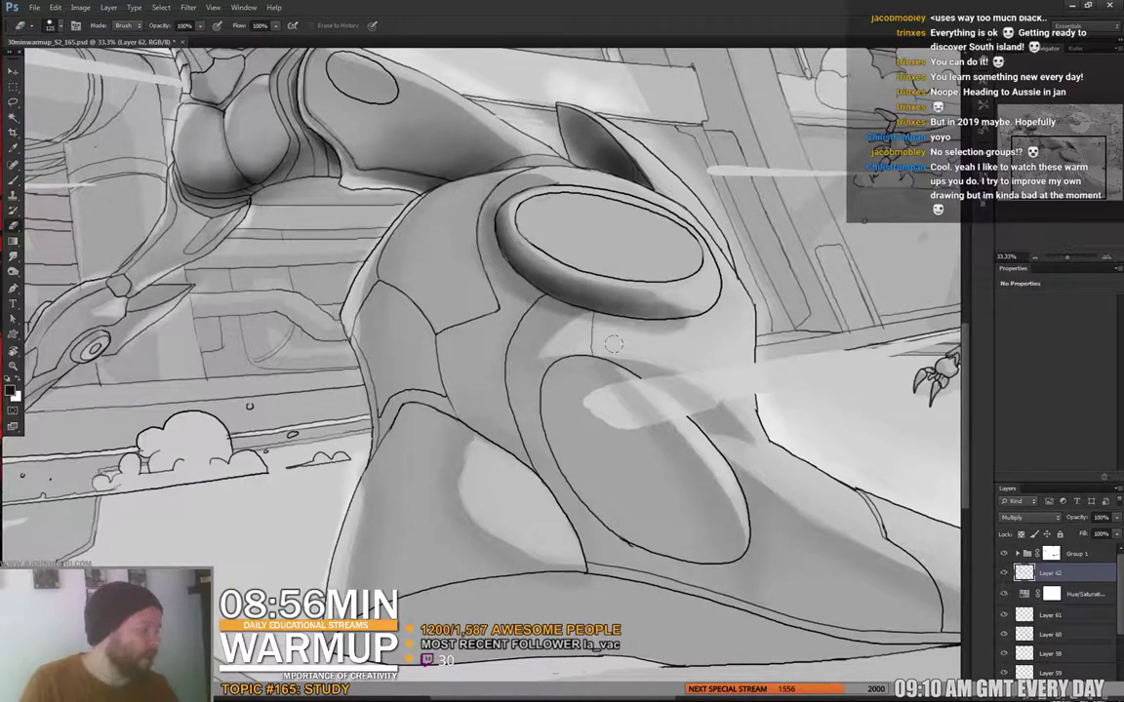
- Add a thin contact shadow around the oval pad's outer edge with a soft 26 px brush and clean up the overspill
key("b")
right_click(724, 306)
left_click(692, 321)
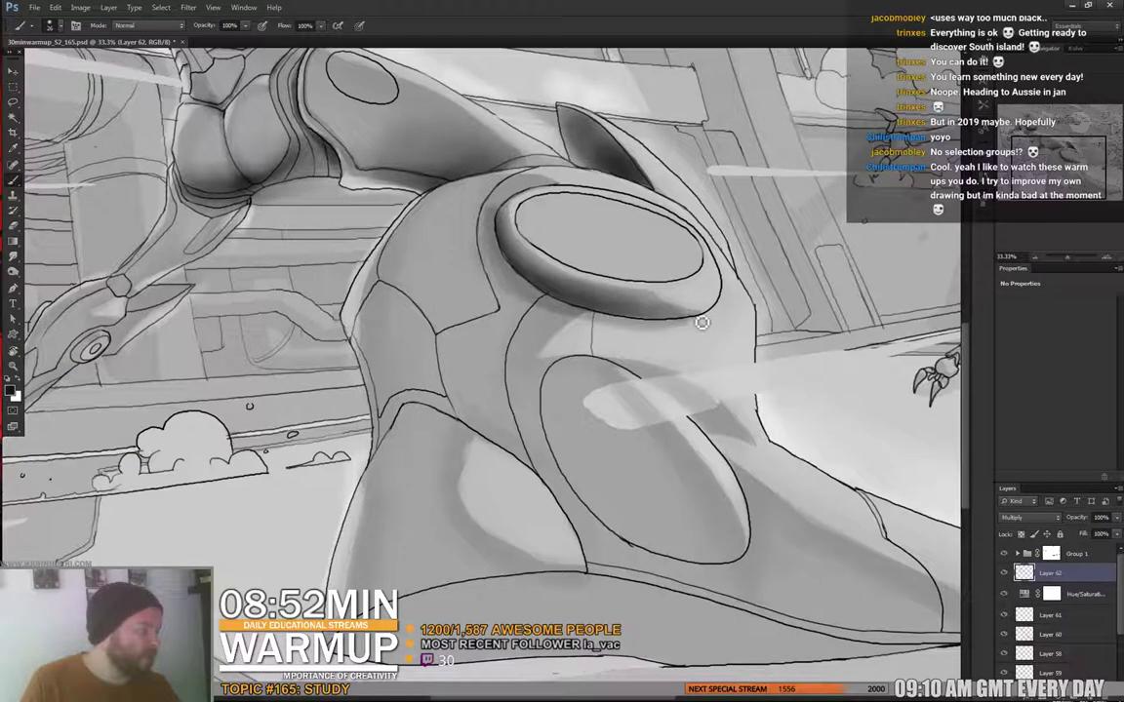
left_click_drag(733, 305, 710, 321)
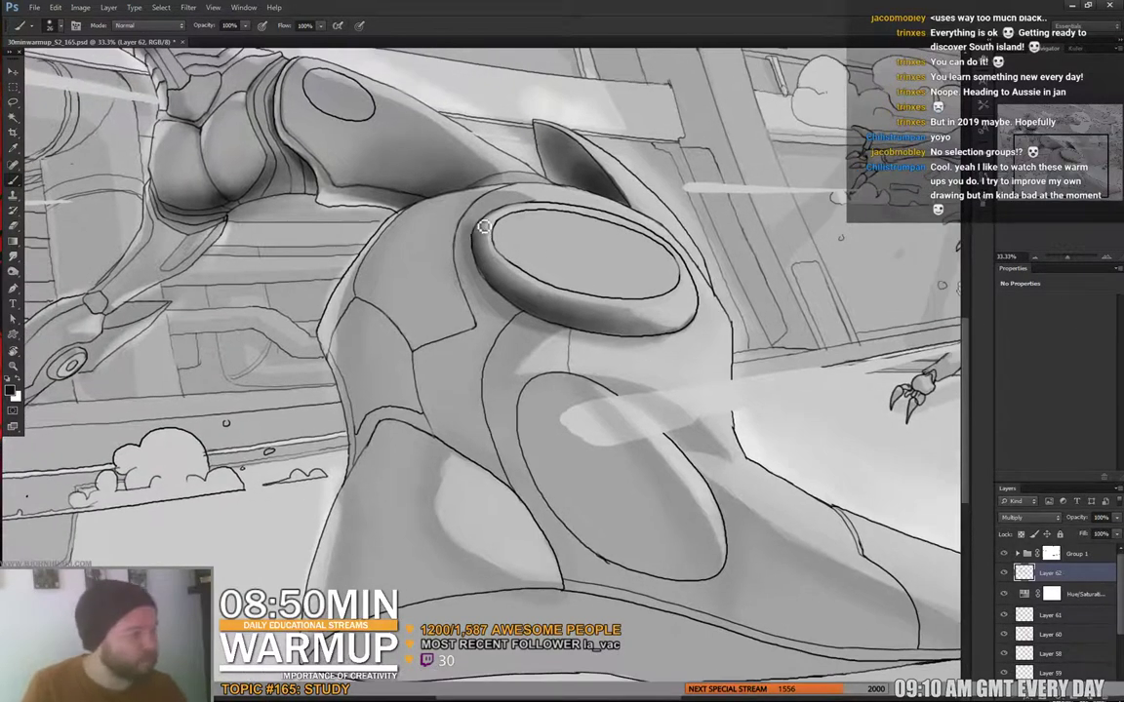
key("e")
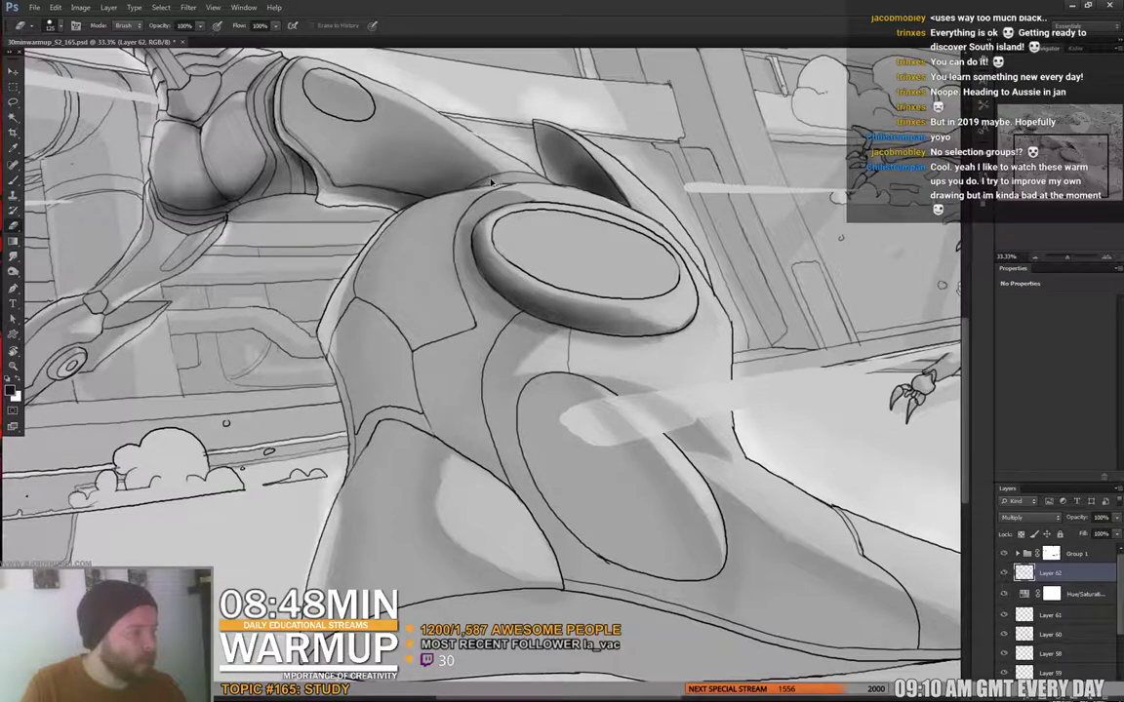
key("b")
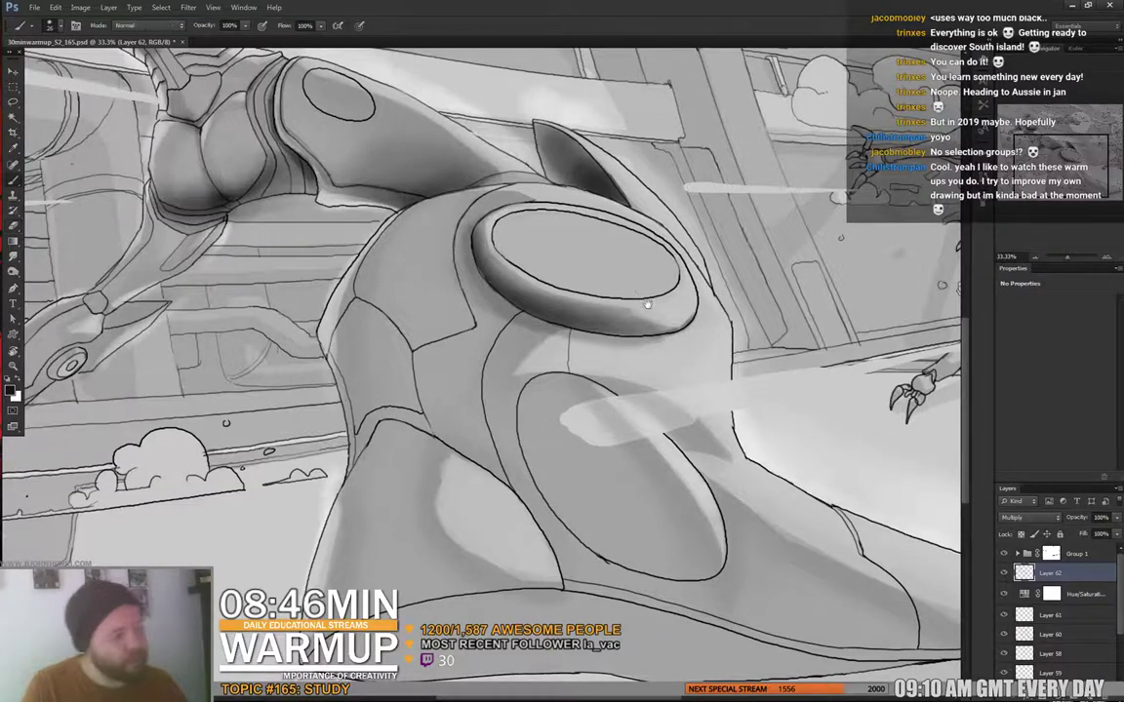
- Add a new layer and shade the near leg's rear side panels with a soft brush enlarged to 391 px
left_click_drag(690, 340, 655, 292)
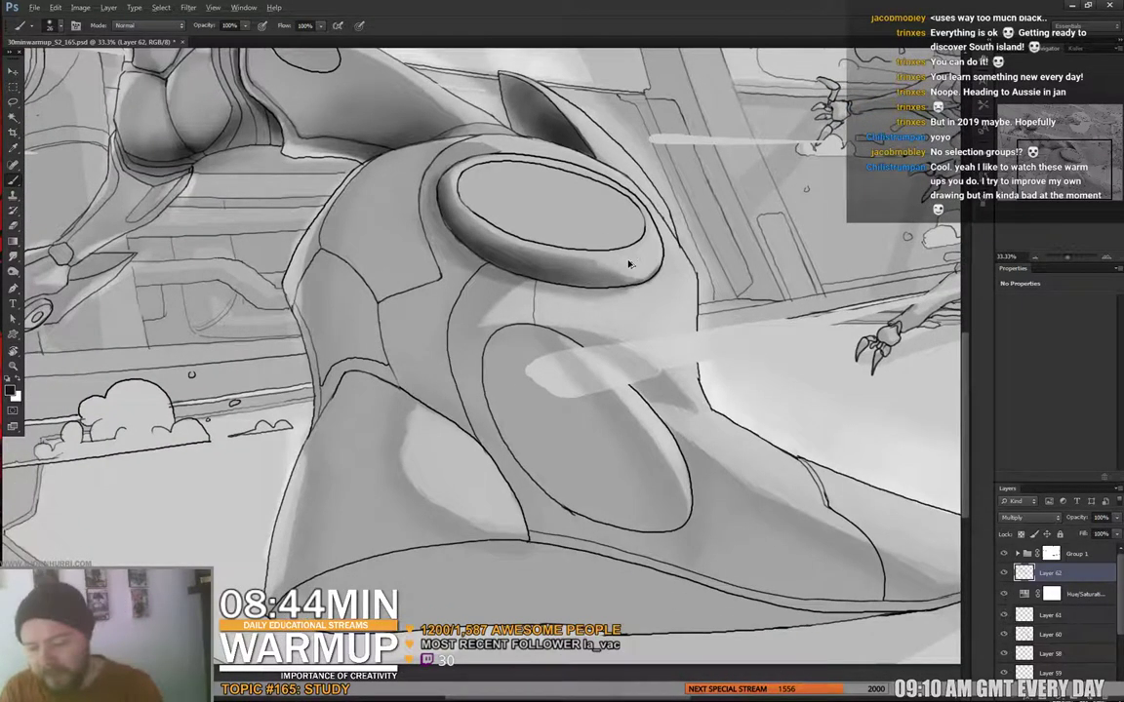
key("ctrl+shift+alt+n")
right_click(410, 321)
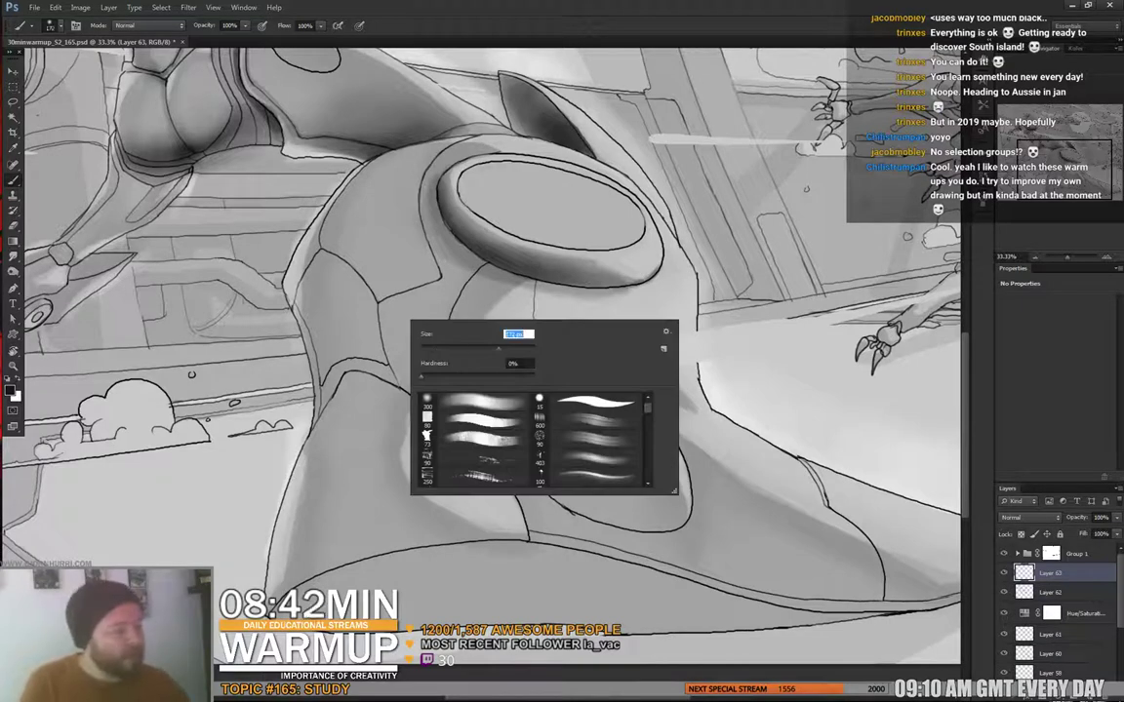
key("Return")
right_click(371, 333)
left_click_drag(460, 362, 475, 362)
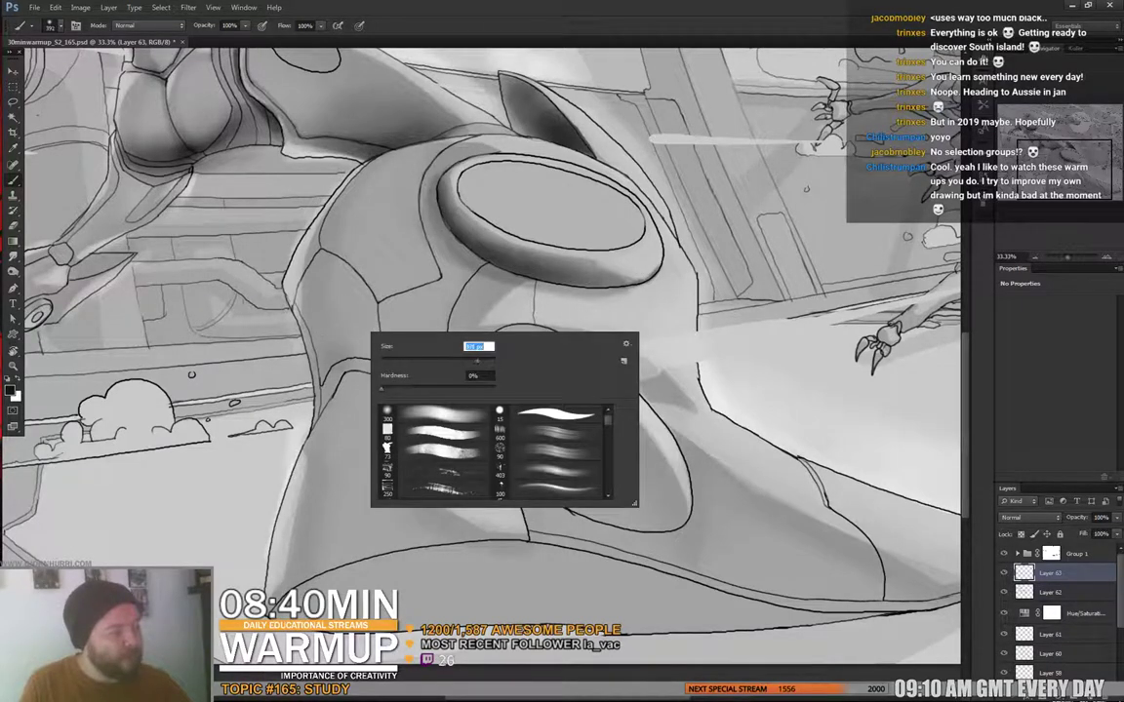
key("Return")
left_click_drag(334, 298, 363, 390)
left_click_drag(343, 268, 395, 361)
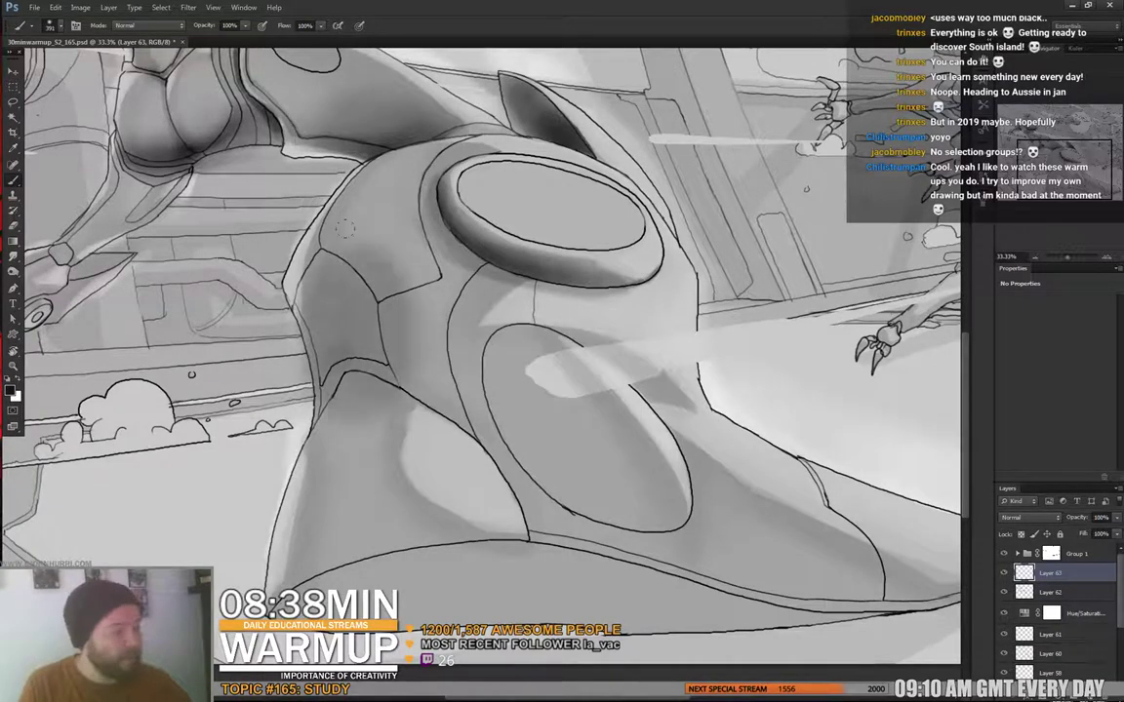
left_click_drag(345, 230, 349, 353)
left_click_drag(283, 301, 322, 369)
- Deepen the shadow on the near leg's rear side panels with the soft brush and erase the overspill outside the outline
key("e")
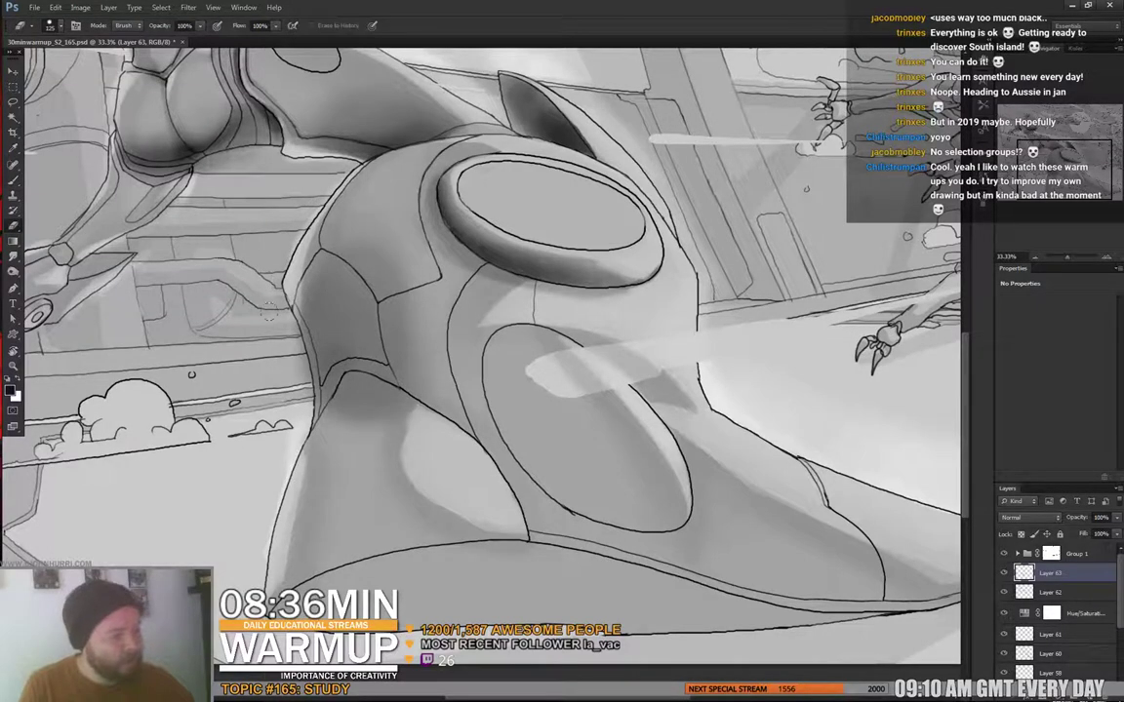
key("b")
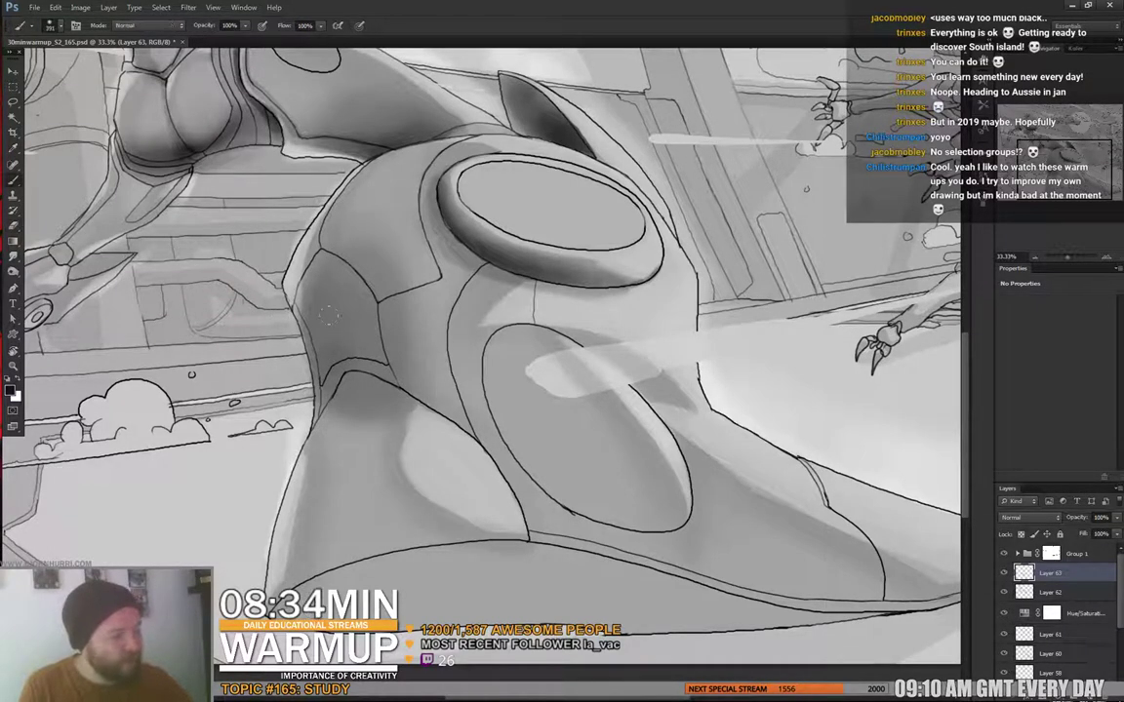
left_click_drag(305, 293, 323, 385)
mouse_move(416, 472)
left_mouse_down()
mouse_move(439, 246)
mouse_move(426, 288)
left_mouse_up()
key("e")
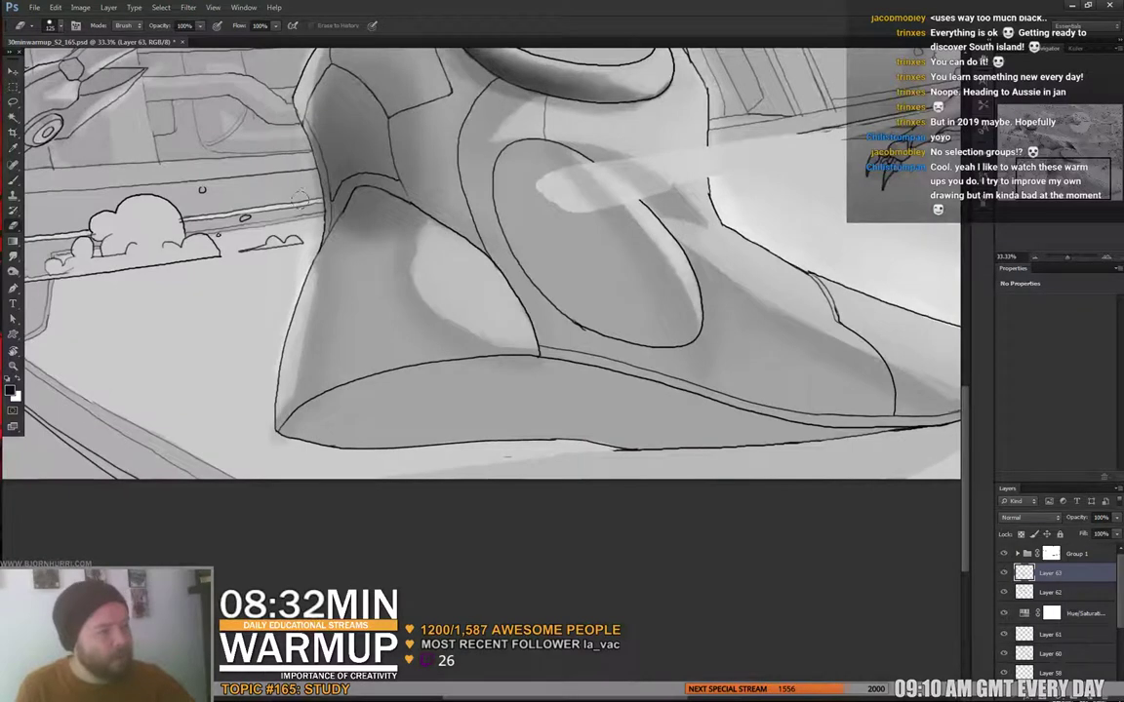
- Darken the underside of the near foot with broad strokes of the soft 391 px brush
scroll(298, 258, "down", 3)
key("b")
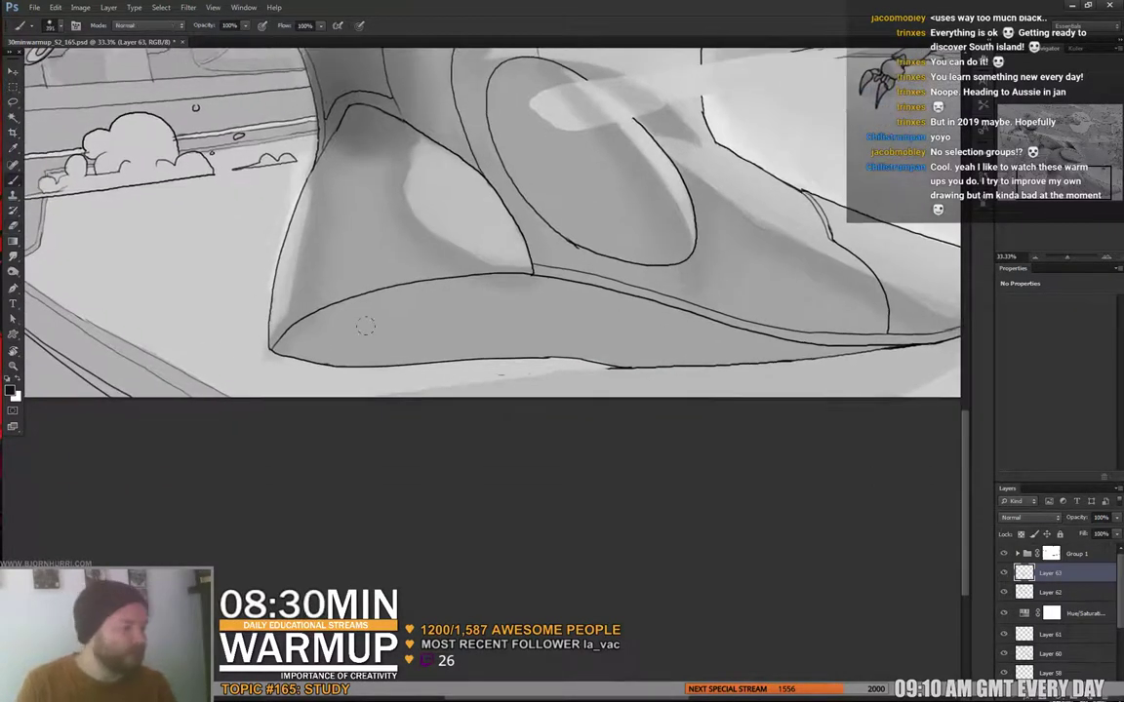
mouse_move(278, 336)
left_mouse_down()
mouse_move(520, 324)
mouse_move(263, 337)
mouse_move(702, 312)
mouse_move(419, 336)
mouse_move(810, 354)
mouse_move(302, 320)
mouse_move(673, 307)
mouse_move(780, 330)
left_mouse_up()
- Reduce the brush to 27 px and add a thin shadow along the toe cap seam of the near foot, cleaning its edge
mouse_move(816, 322)
left_mouse_down()
mouse_move(627, 361)
mouse_move(534, 357)
mouse_move(564, 396)
left_mouse_up()
right_click(778, 265)
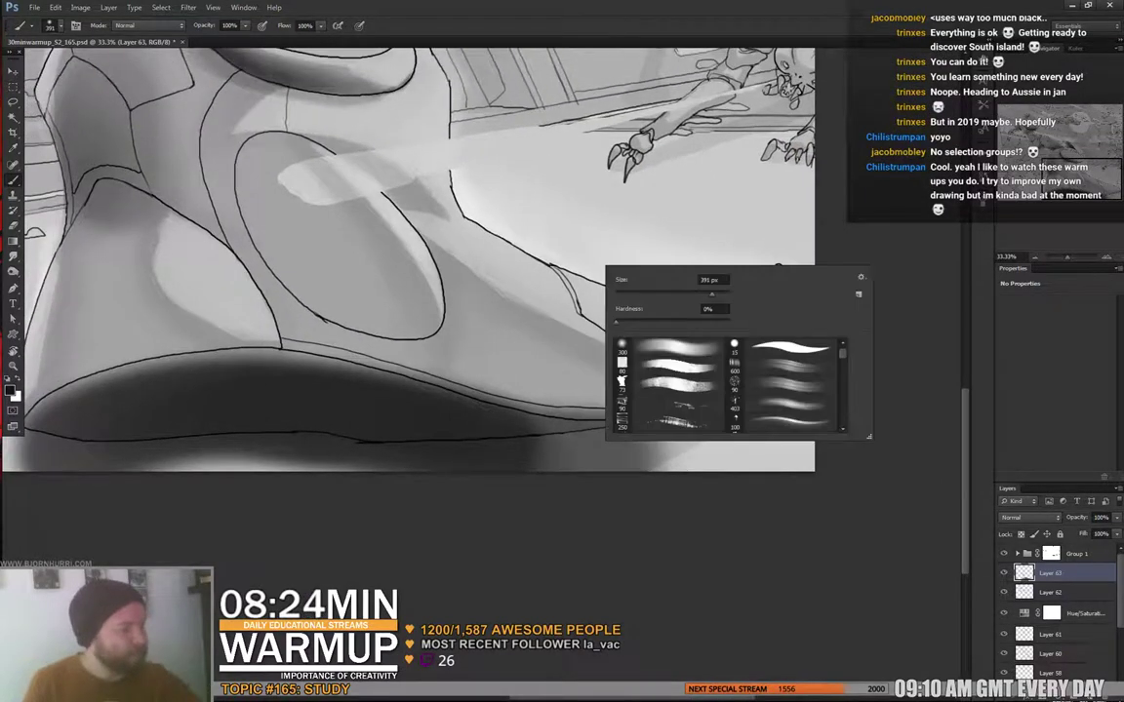
left_click(559, 277)
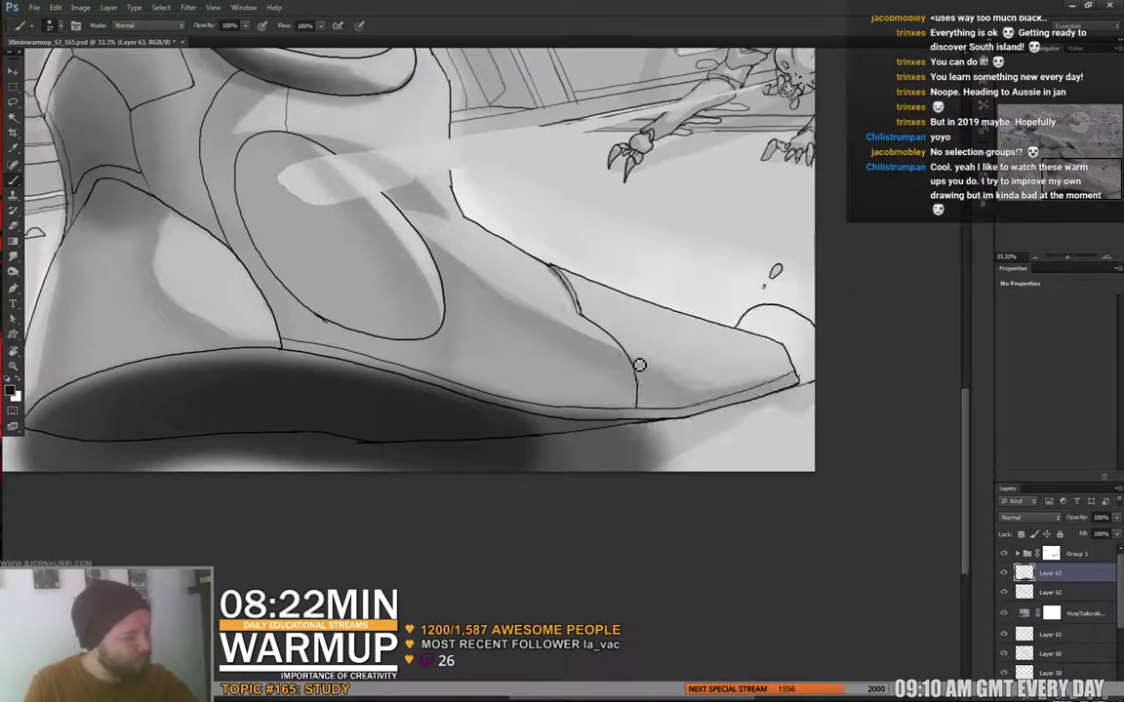
key("e")
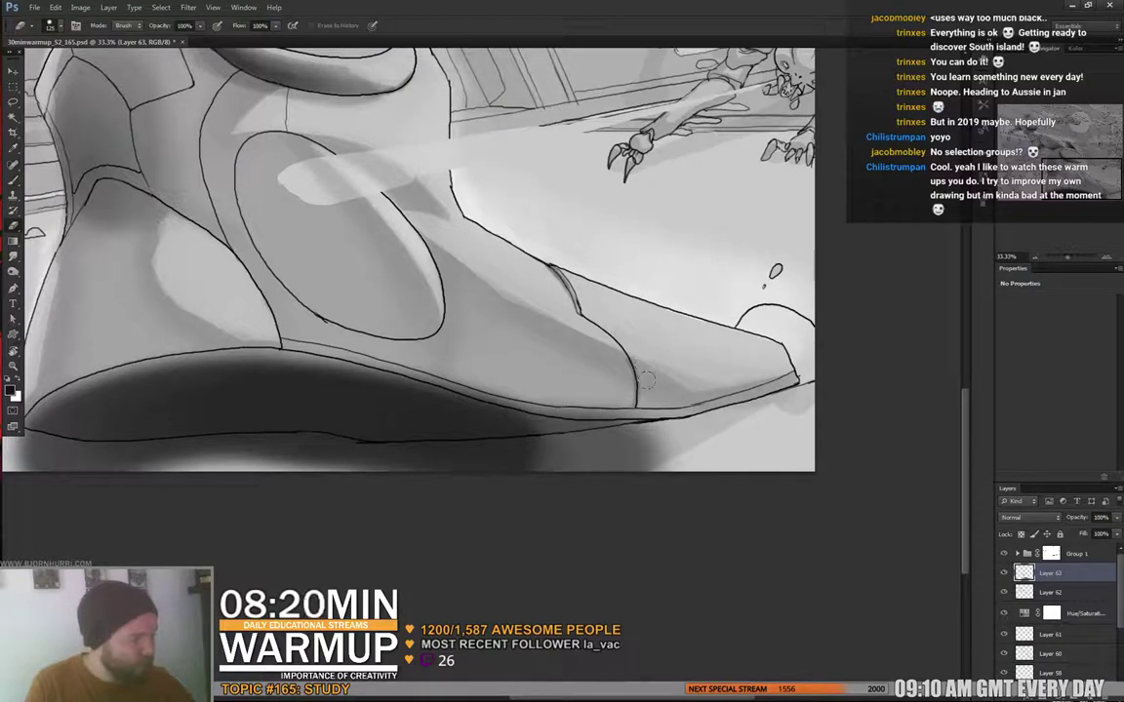
key("b")
- Shade the inner rim of the near leg's lower oval panel with a soft brush and enlarge the eraser to 300 px to soften it
right_click(405, 232)
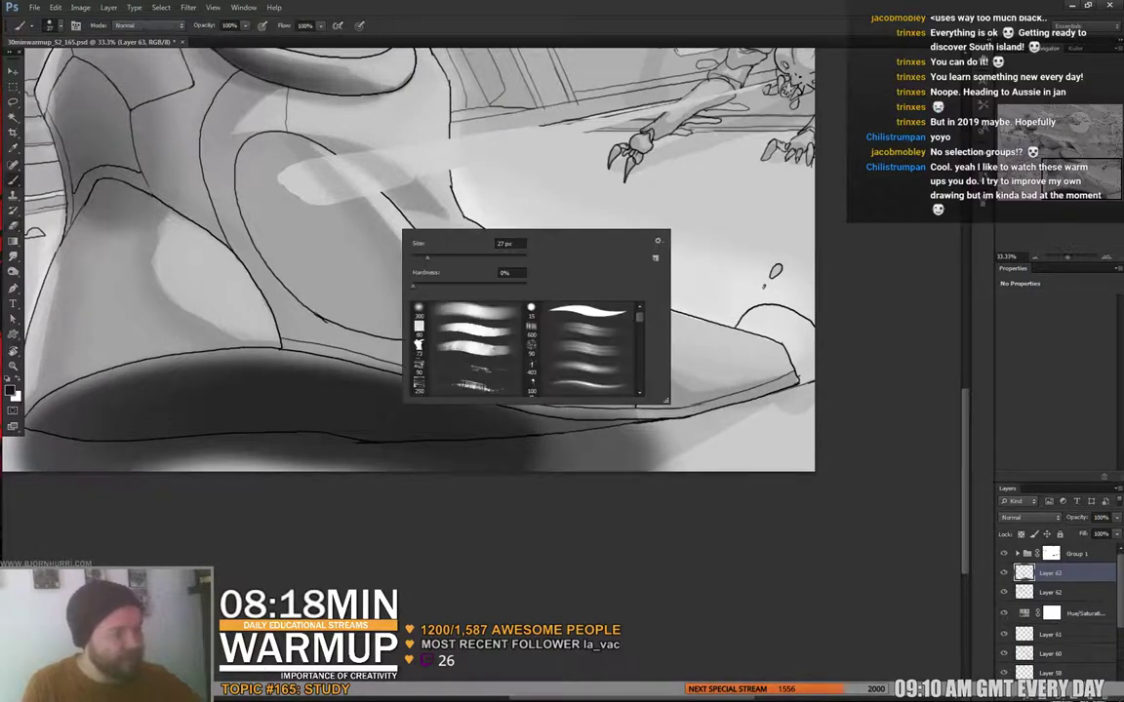
left_click_drag(471, 259, 478, 258)
mouse_move(260, 249)
left_mouse_down()
mouse_move(416, 338)
mouse_move(268, 282)
mouse_move(347, 338)
mouse_move(395, 332)
left_mouse_up()
key("e")
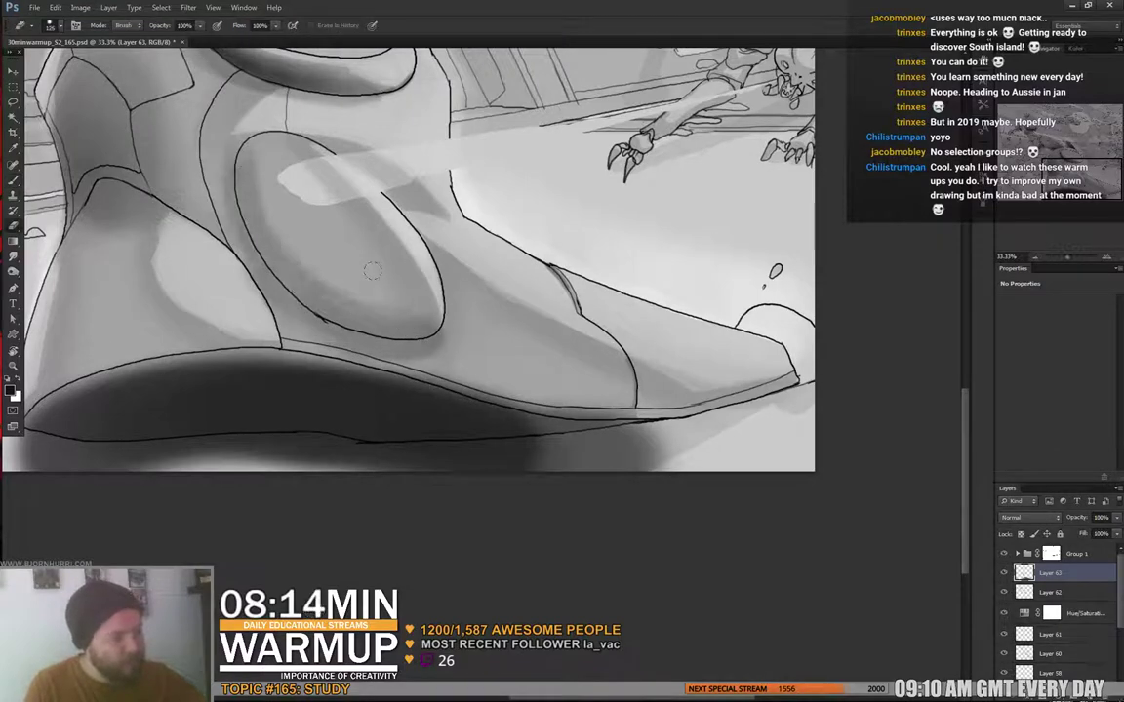
right_click(388, 277)
key("Return")
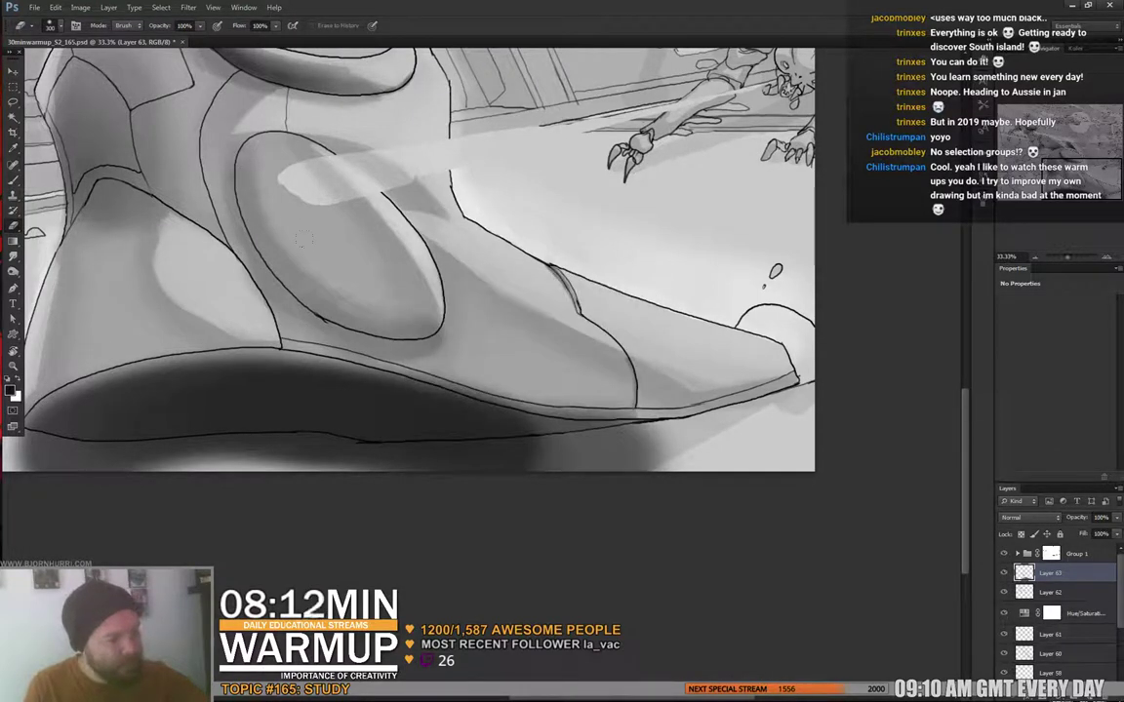
- Build up soft shadow around the edge of the lower oval panel with a smaller soft brush, blending it with the 300 px eraser
key("b")
right_click(249, 223)
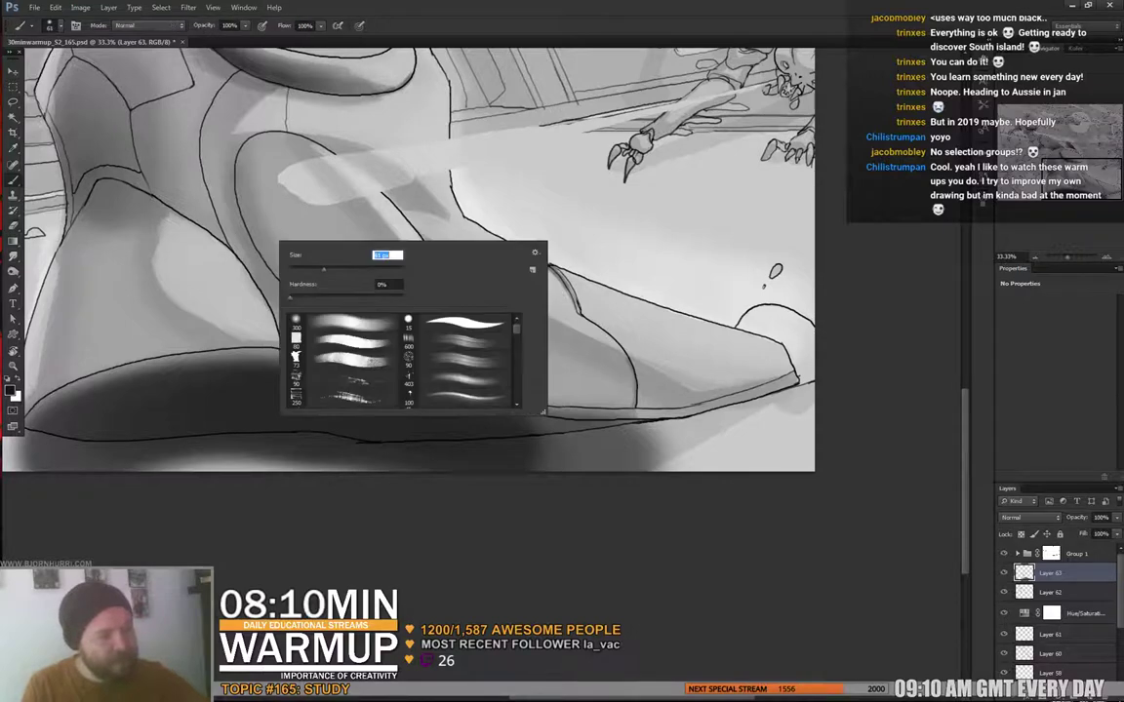
key("Return")
key("e")
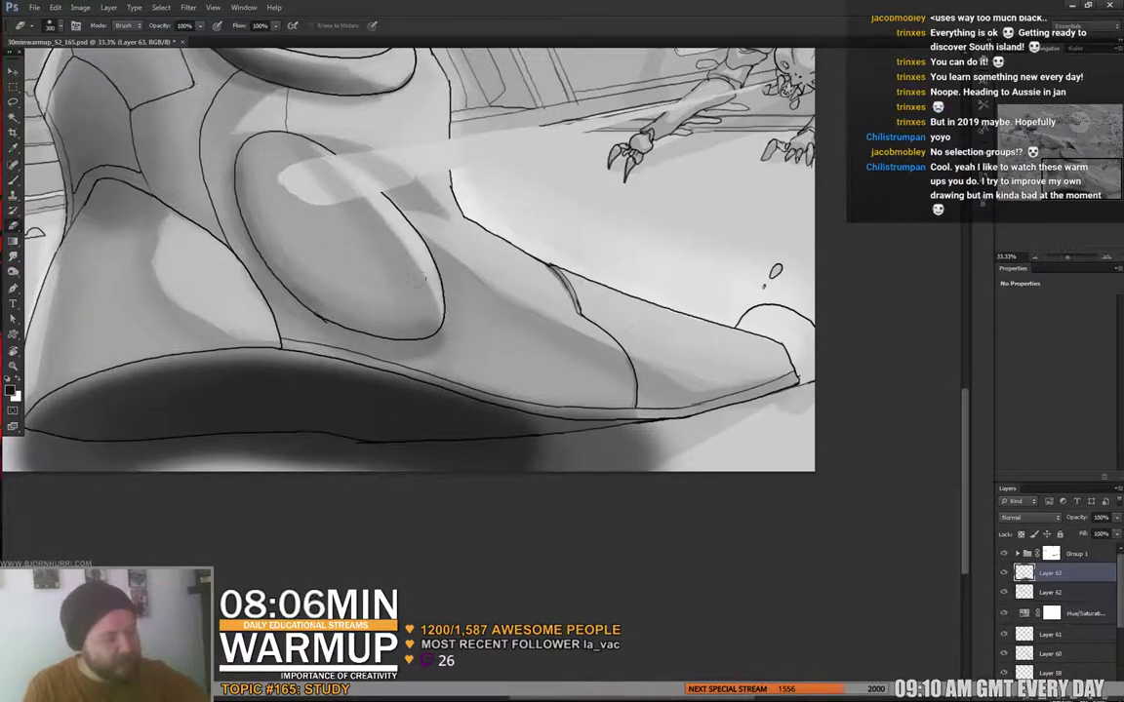
key("b")
key("e")
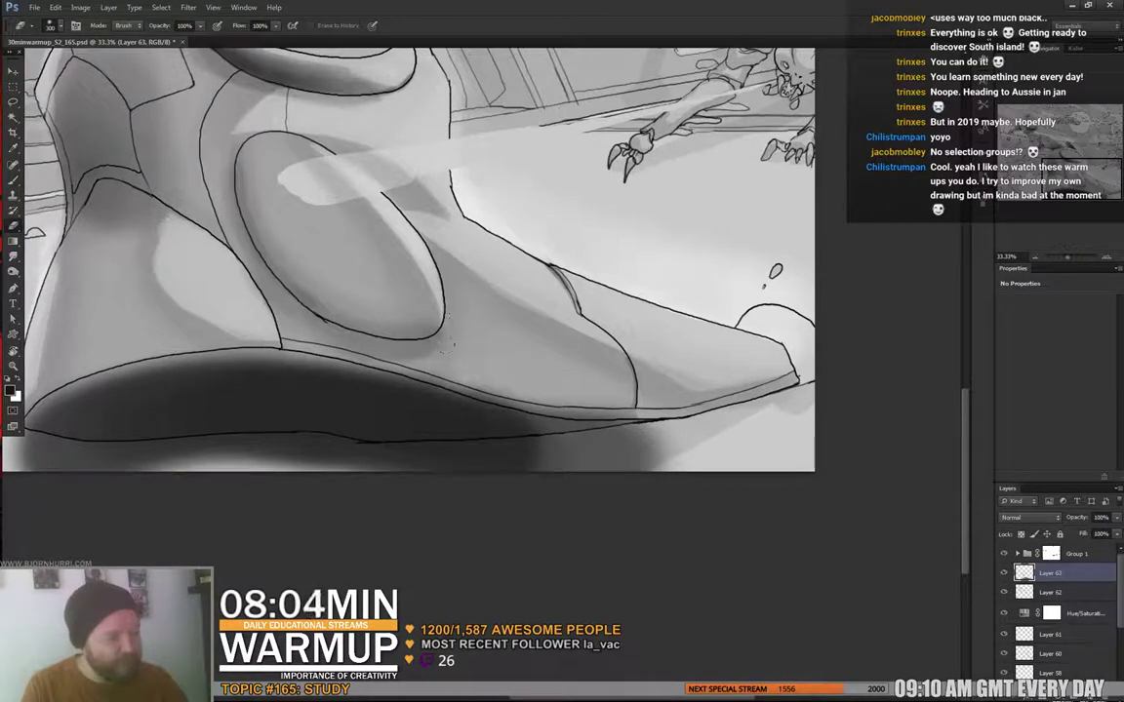
key("b")
key("b")
right_click(432, 343)
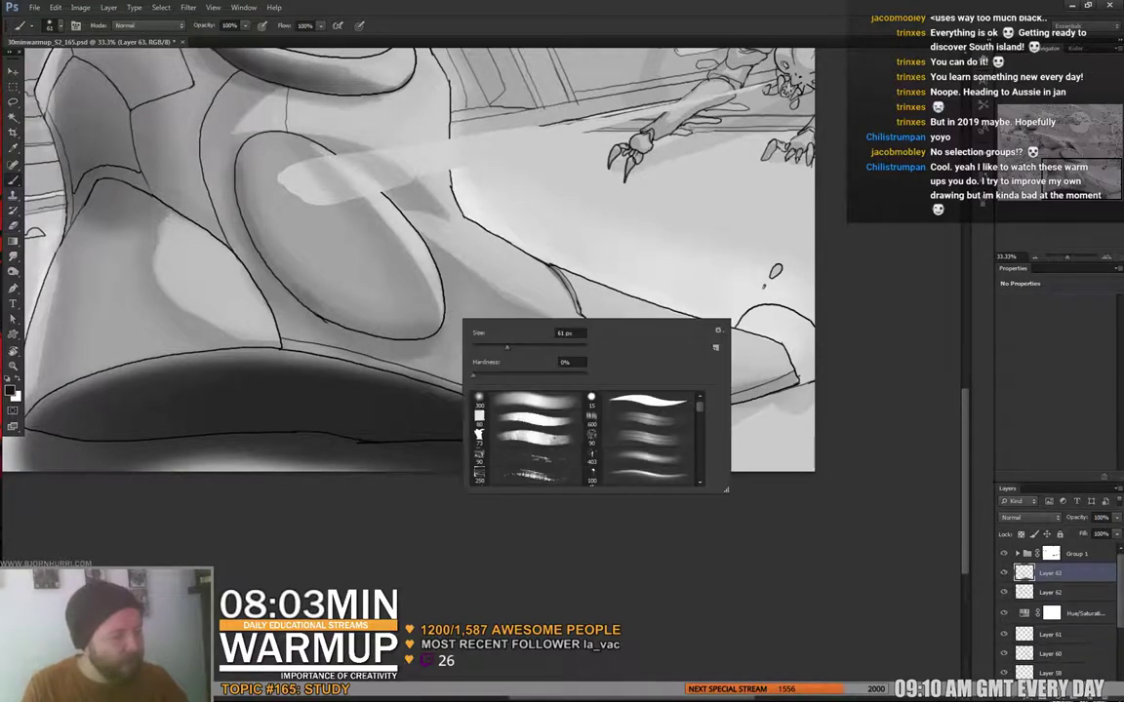
key("Escape")
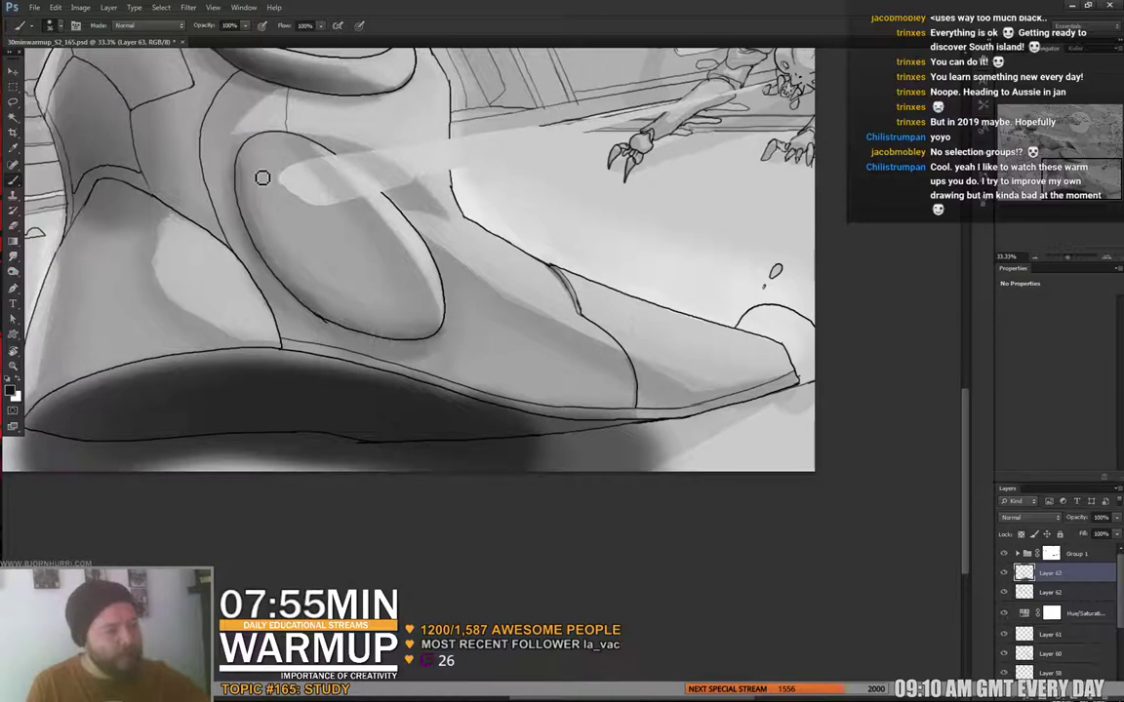
- Shade the narrow strip between the fin and the oval hip pad with a soft 71 px brush and clean up with a 52 px eraser
left_click_drag(377, 107, 469, 308)
left_click_drag(473, 164, 490, 202)
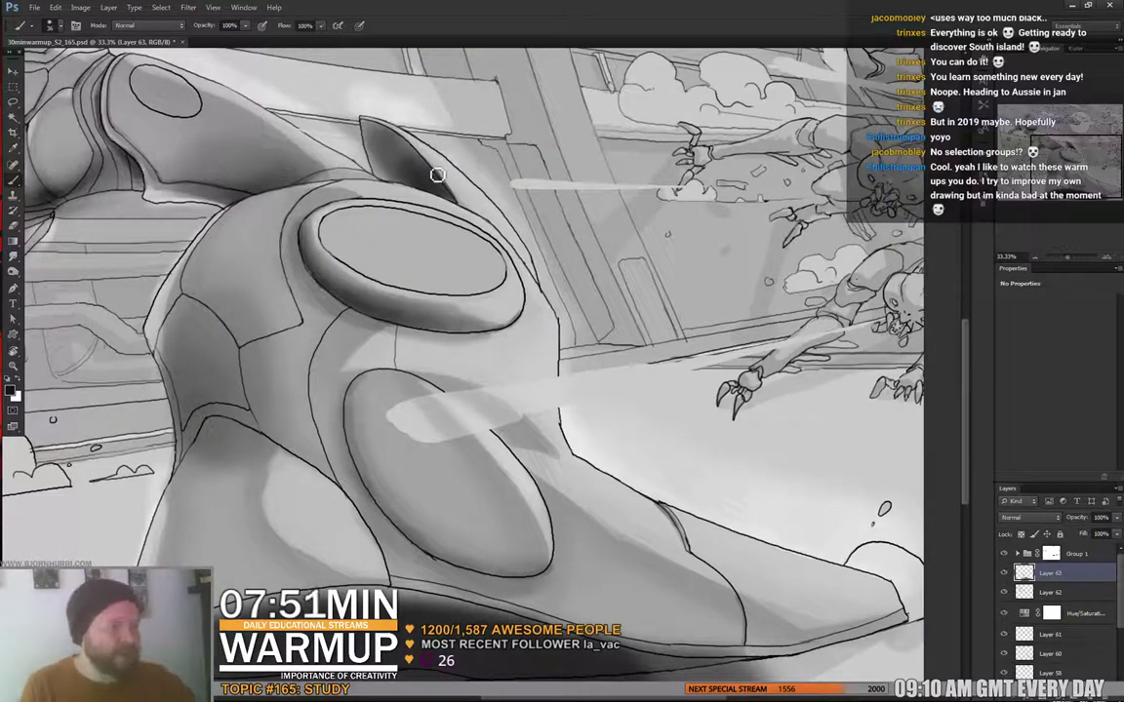
right_click(470, 192)
key("Escape")
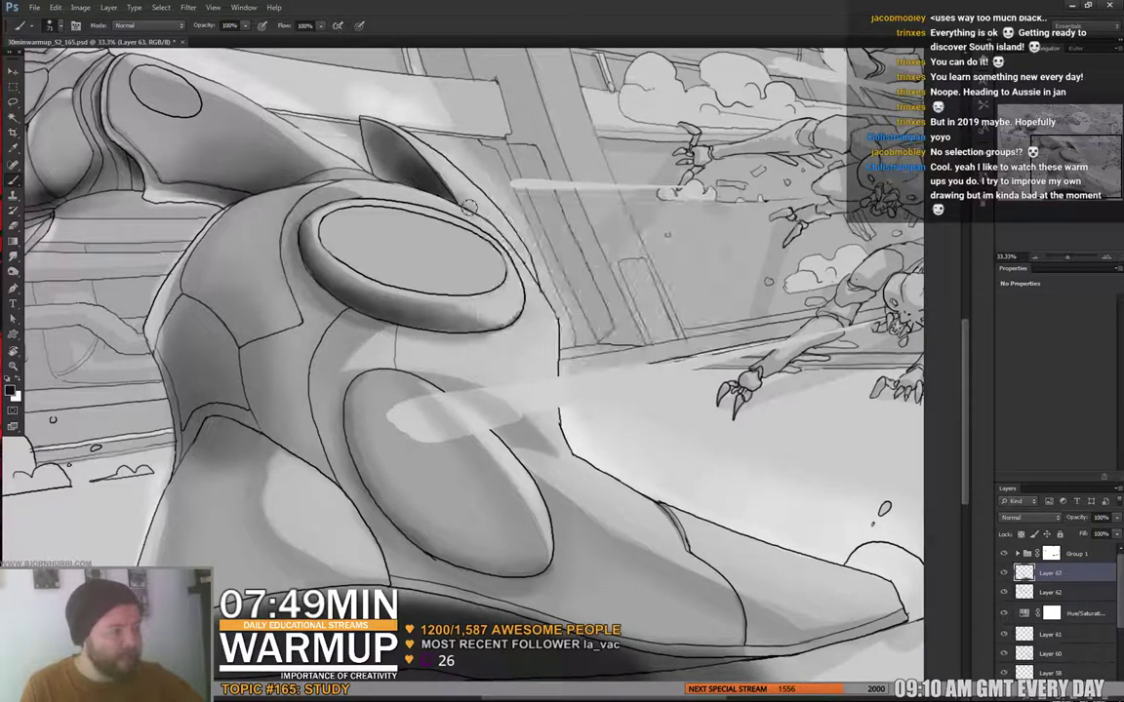
key("e")
right_click(521, 218)
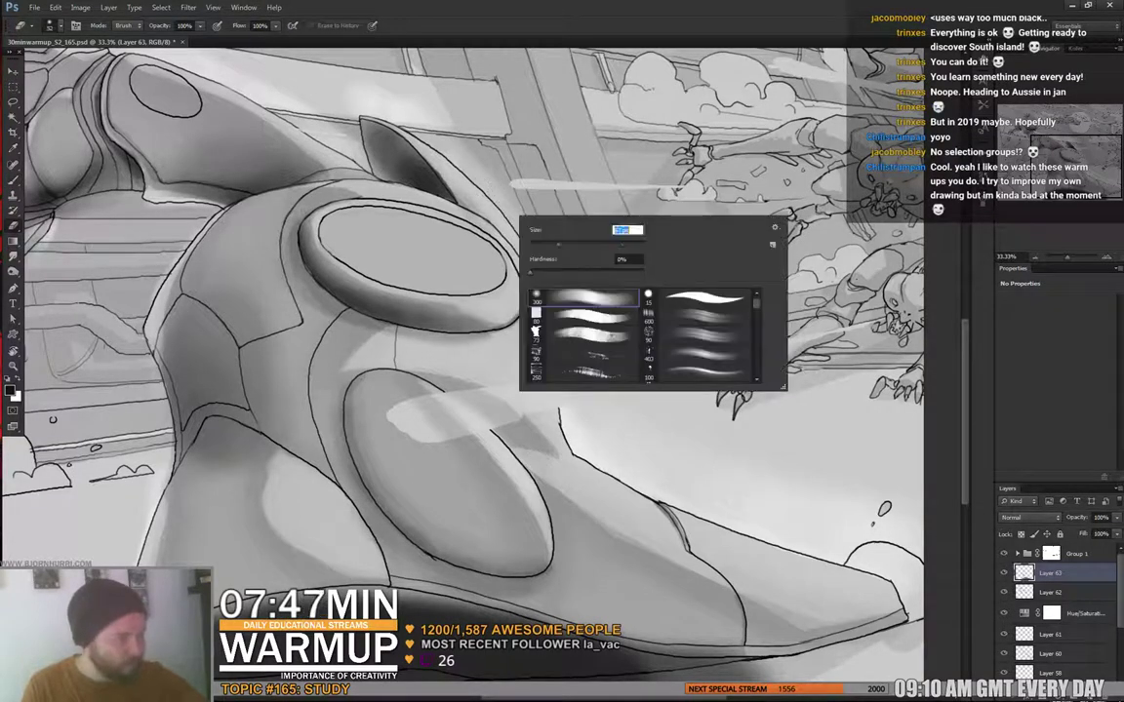
key("Escape")
key("b")
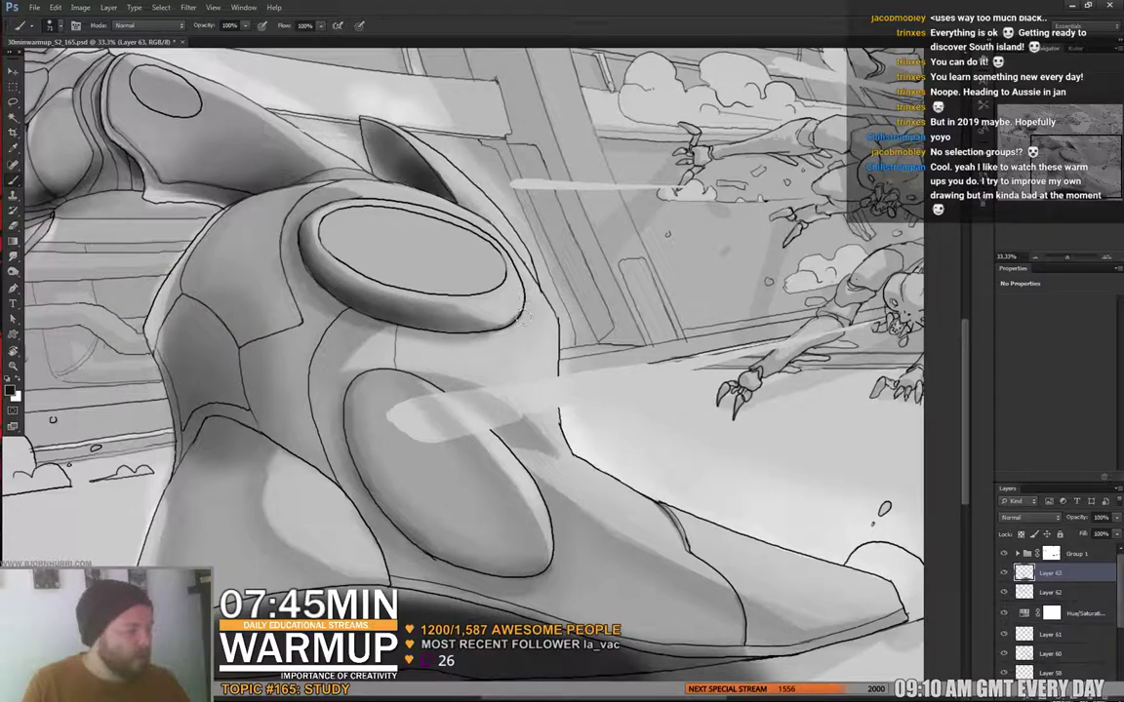
key("e")
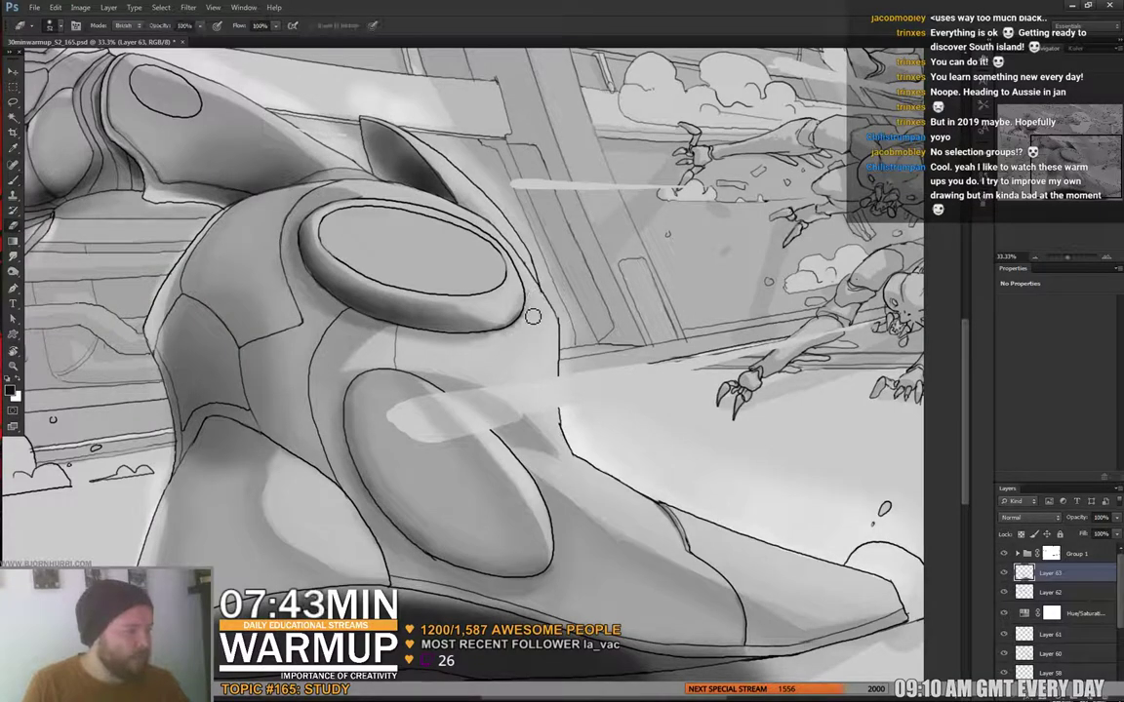
key("b")
- Shade the far thigh from below the buttocks to the knee with soft brushes of 17 and 64 px, and erase the overspill
mouse_move(489, 190)
left_mouse_down()
mouse_move(606, 347)
mouse_move(597, 342)
mouse_move(686, 352)
left_mouse_up()
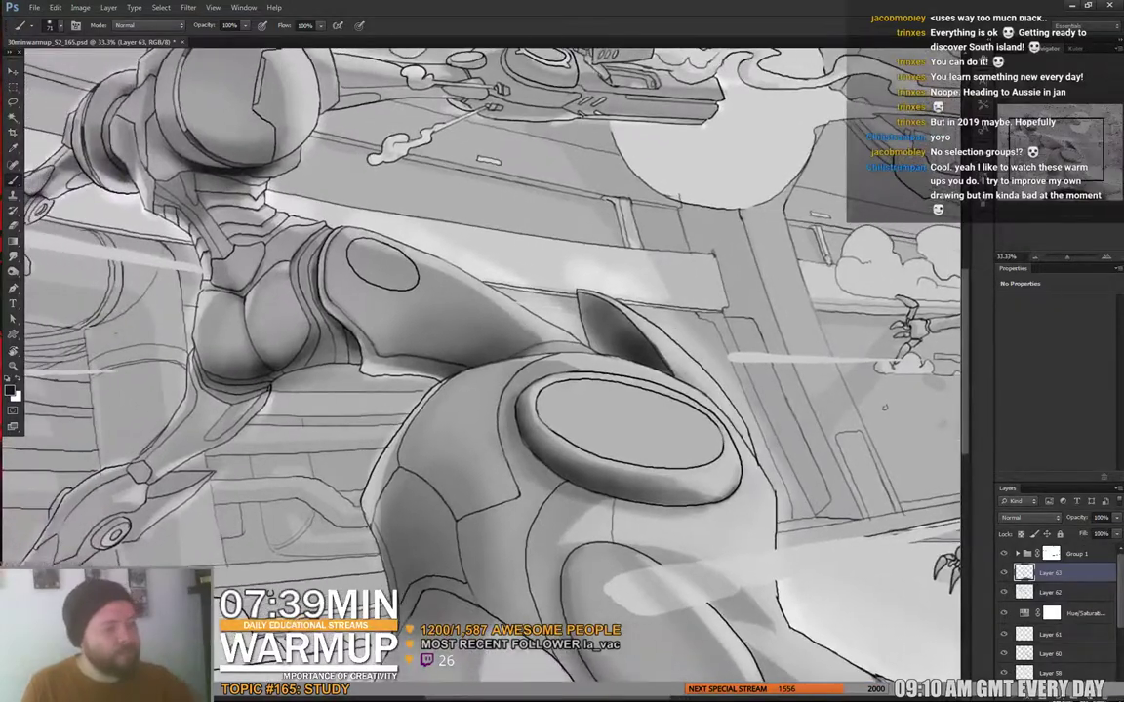
right_click(337, 305)
type("17")
key("Return")
left_click_drag(469, 404, 493, 426)
left_click_drag(463, 371, 521, 309)
left_click_drag(377, 377, 449, 290)
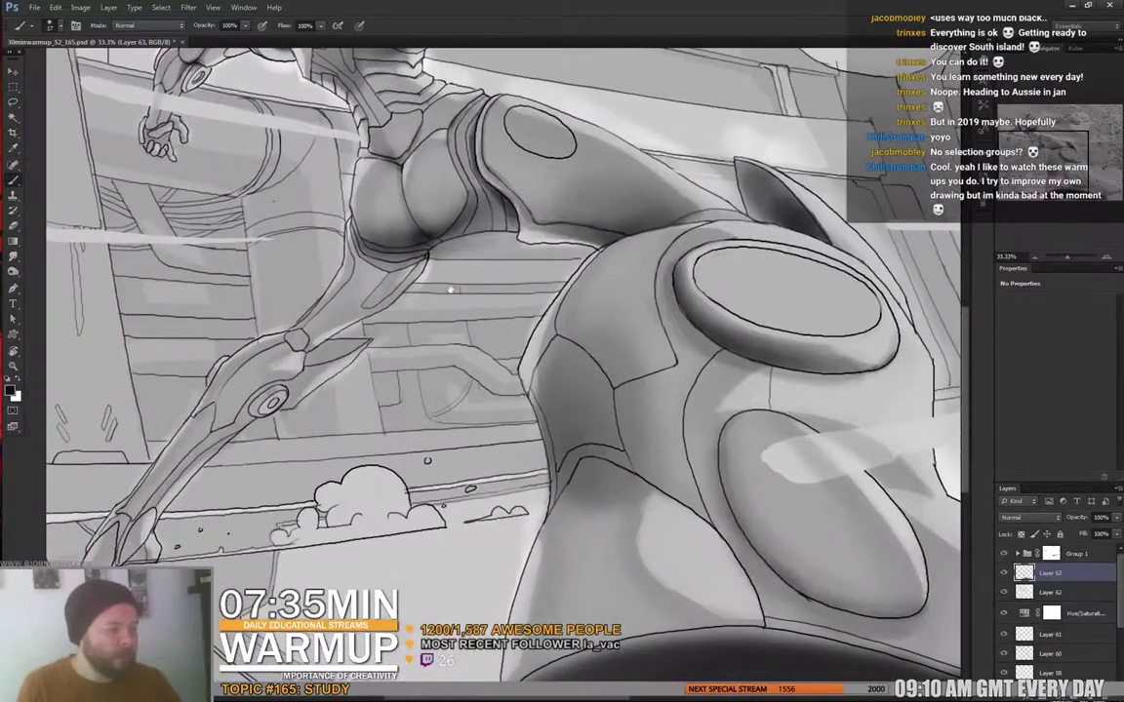
right_click(426, 277)
mouse_move(380, 272)
left_mouse_down()
mouse_move(390, 268)
mouse_move(366, 300)
left_mouse_up()
mouse_move(367, 238)
left_mouse_down()
mouse_move(342, 277)
mouse_move(363, 312)
mouse_move(313, 344)
left_mouse_up()
right_click(380, 301)
left_click(427, 324)
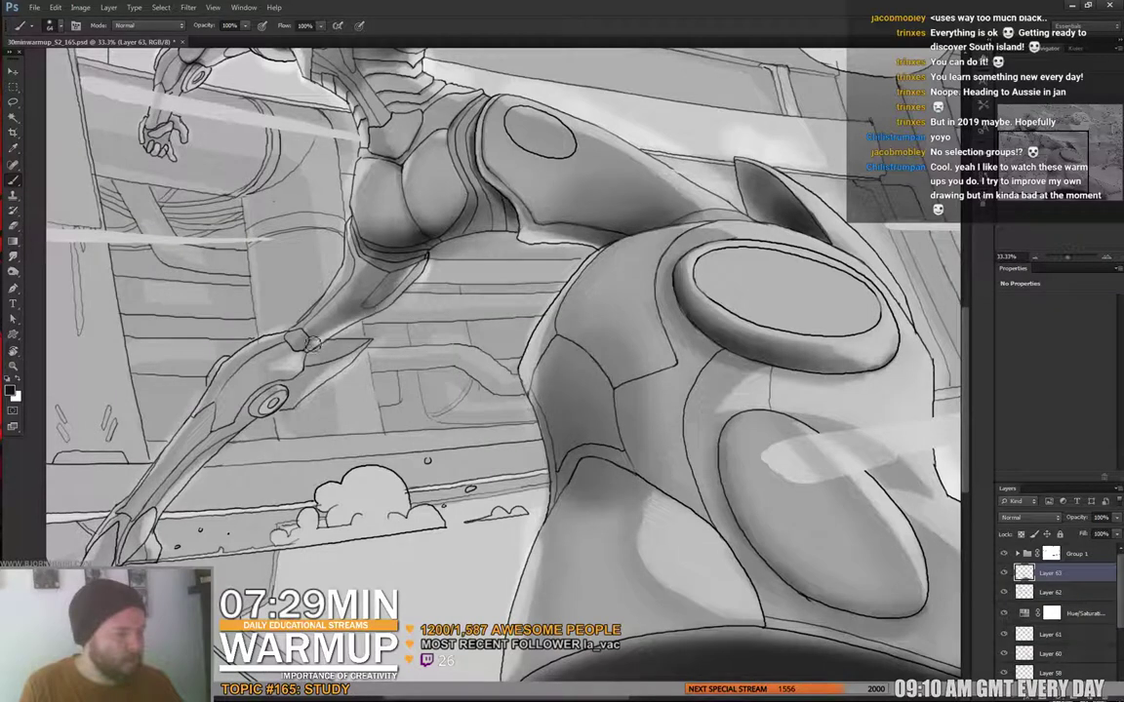
key("e")
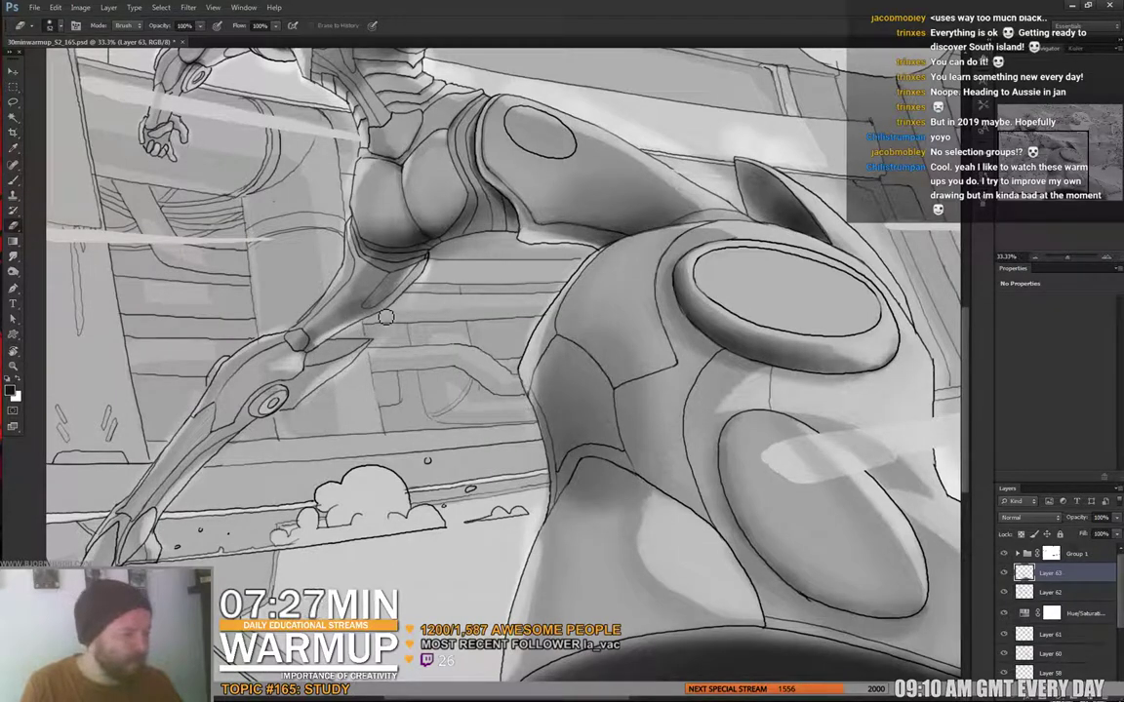
- Reduce the brush to 23 px and add soft shadow around the hip bands beside the buttocks
key("b")
right_click(425, 201)
left_click_drag(552, 238, 467, 244)
left_click(484, 221)
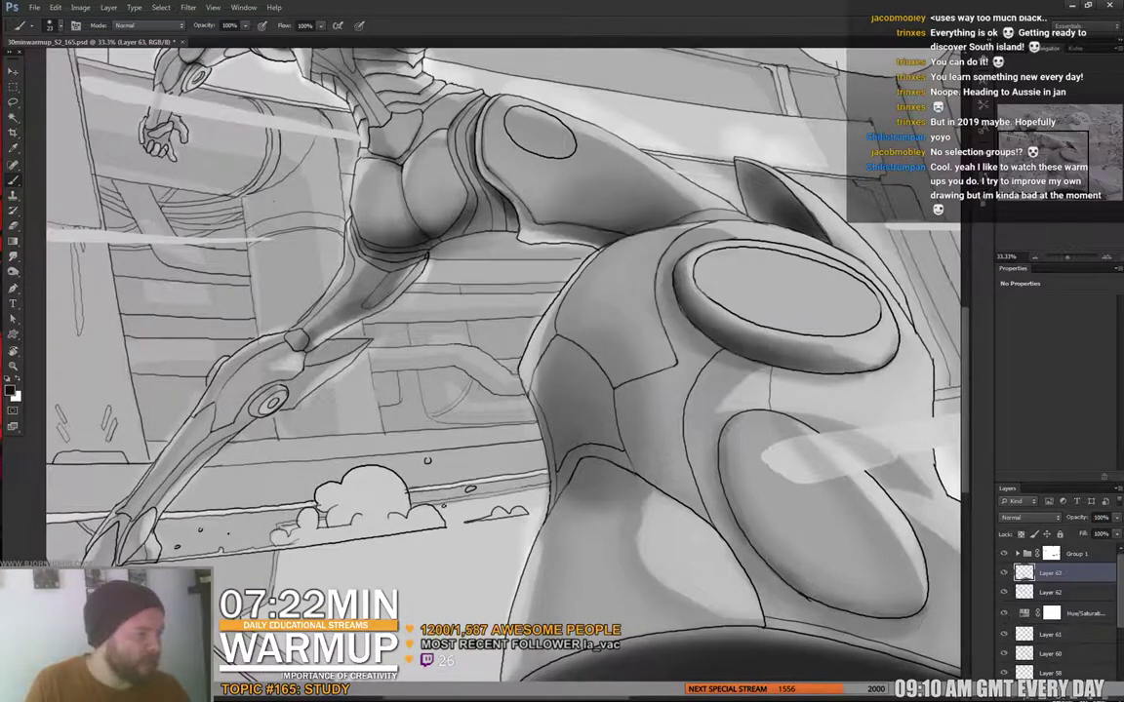
- Darken the seams of the hip bands and the bands under the buttocks with a 17 px brush
right_click(477, 185)
left_click(465, 160)
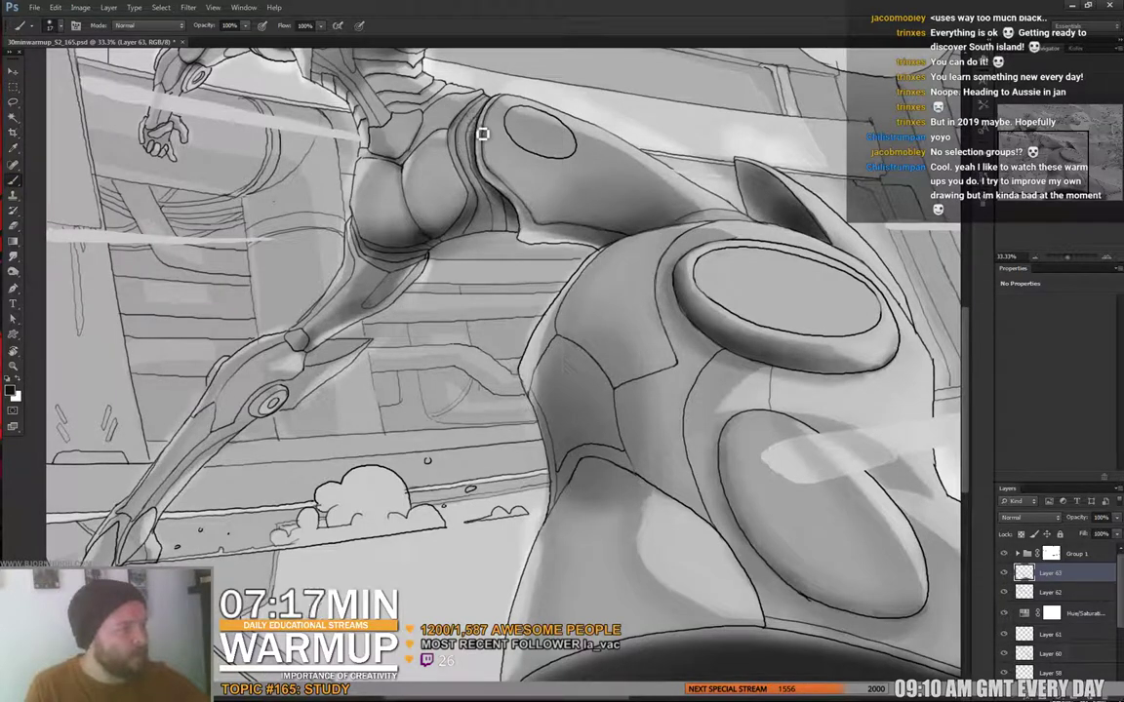
left_click_drag(479, 131, 497, 241)
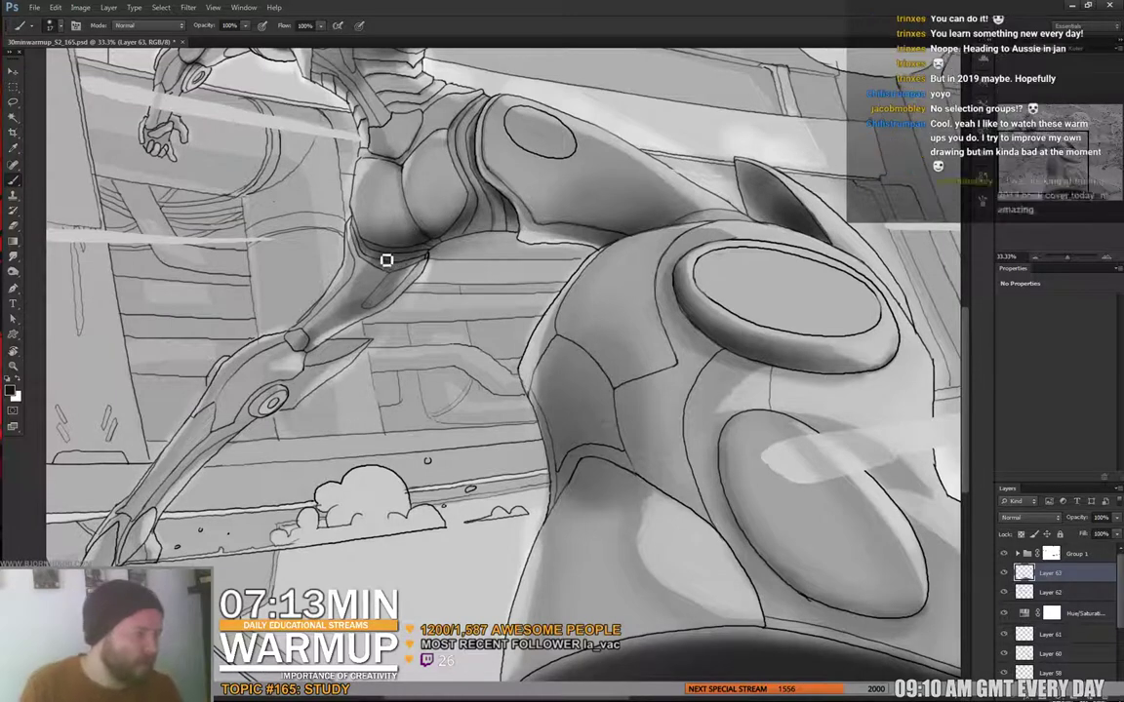
mouse_move(373, 254)
left_mouse_down()
mouse_move(431, 259)
mouse_move(372, 264)
mouse_move(408, 270)
mouse_move(515, 225)
left_mouse_up()
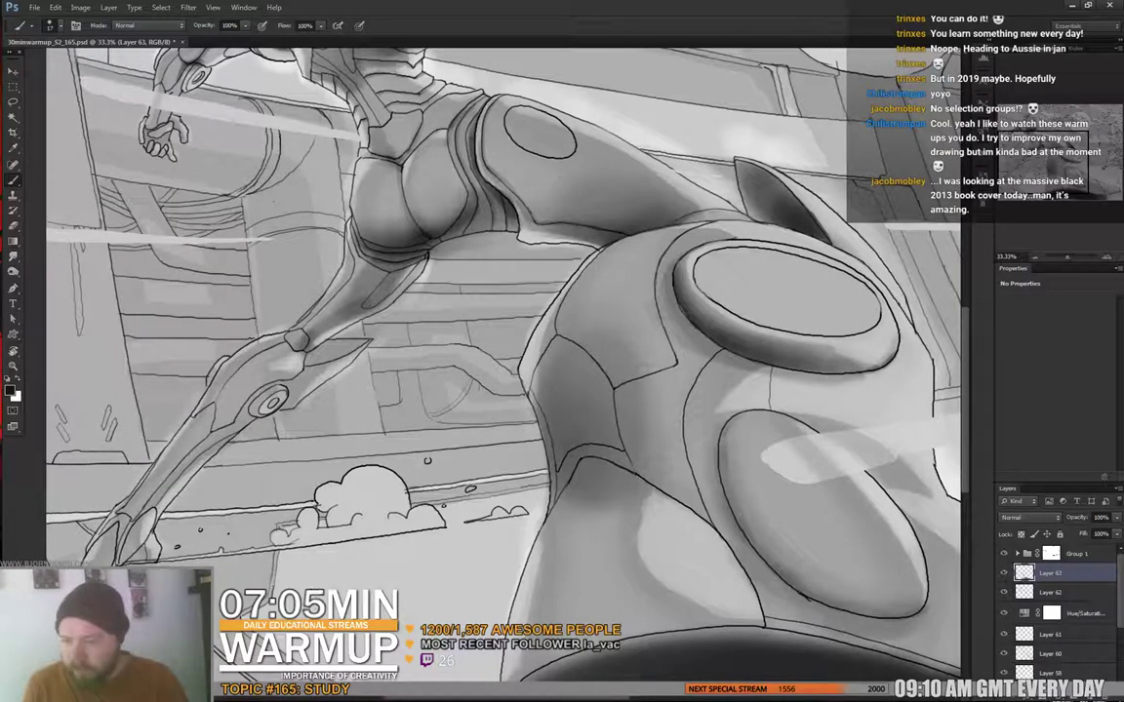
- Shade the far thigh and knee joint with a soft 90 px brush and blend the thigh shading with the Smudge tool
left_click_drag(379, 331, 470, 277)
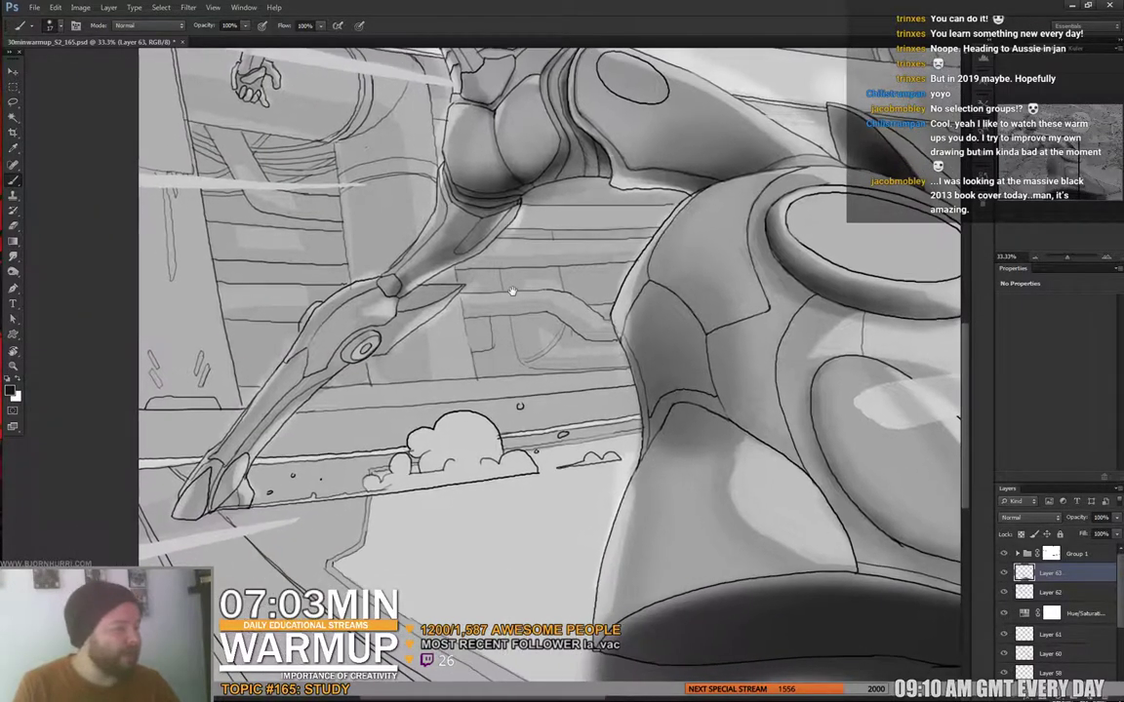
right_click(474, 261)
type("90")
key("Return")
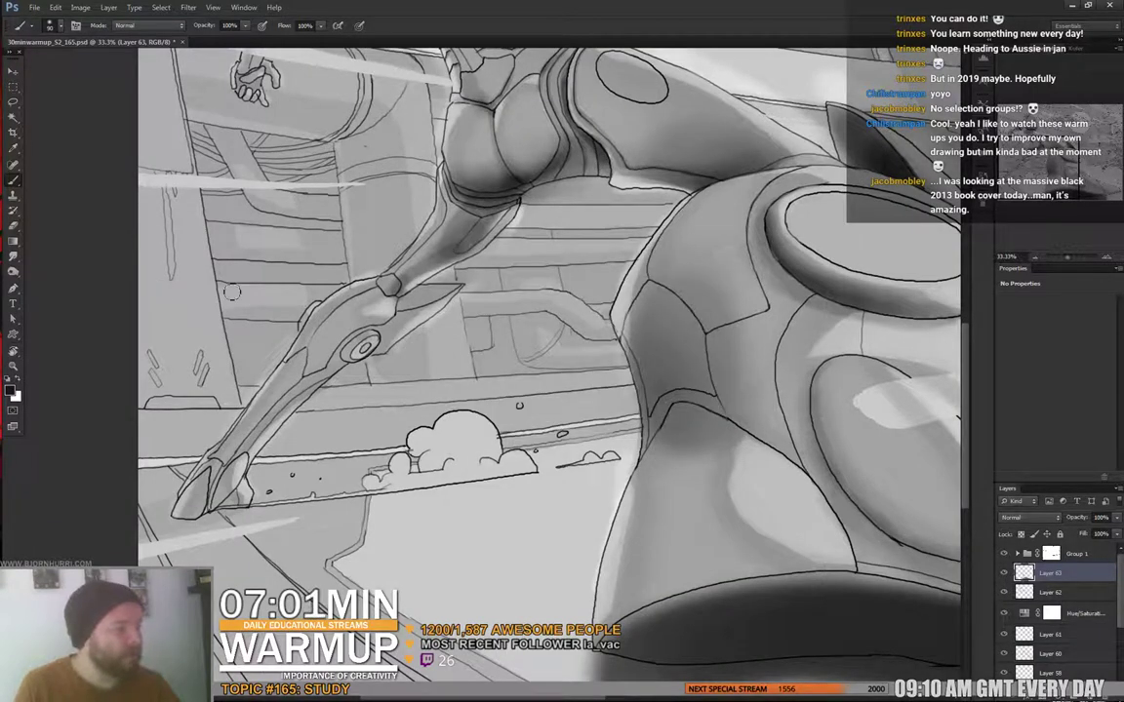
key("r")
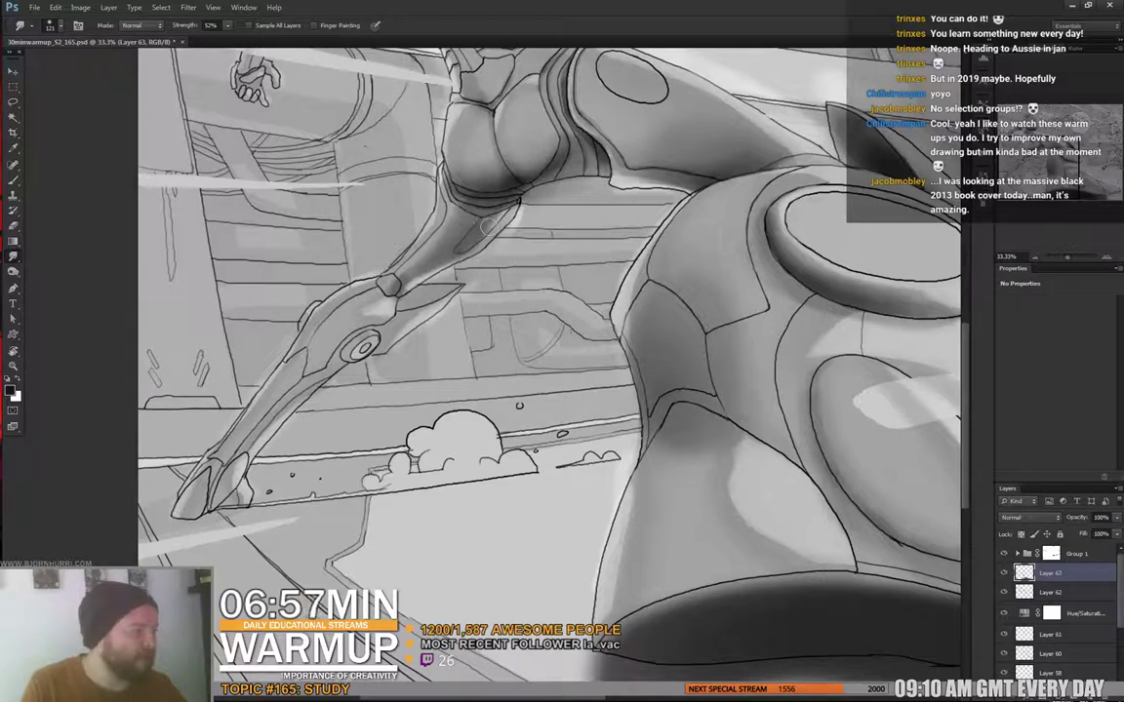
key("b")
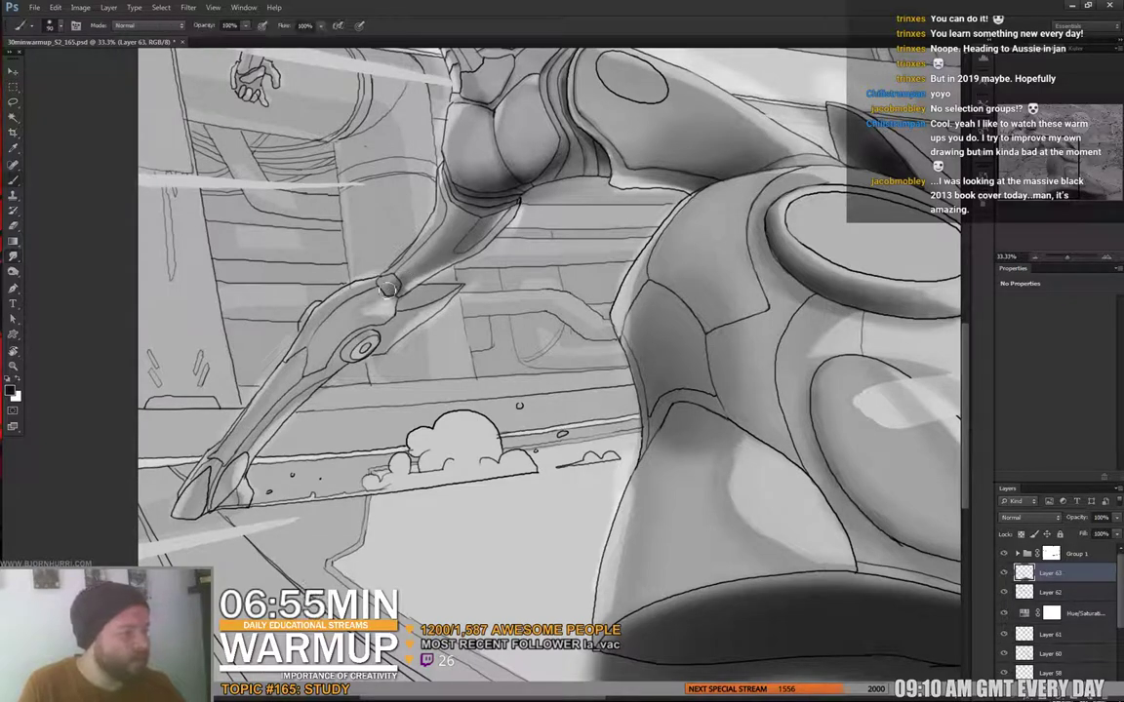
- Shade the far lower leg and its round disc with soft brushes of 145, 26 and 13 px
left_click_drag(375, 293, 452, 244)
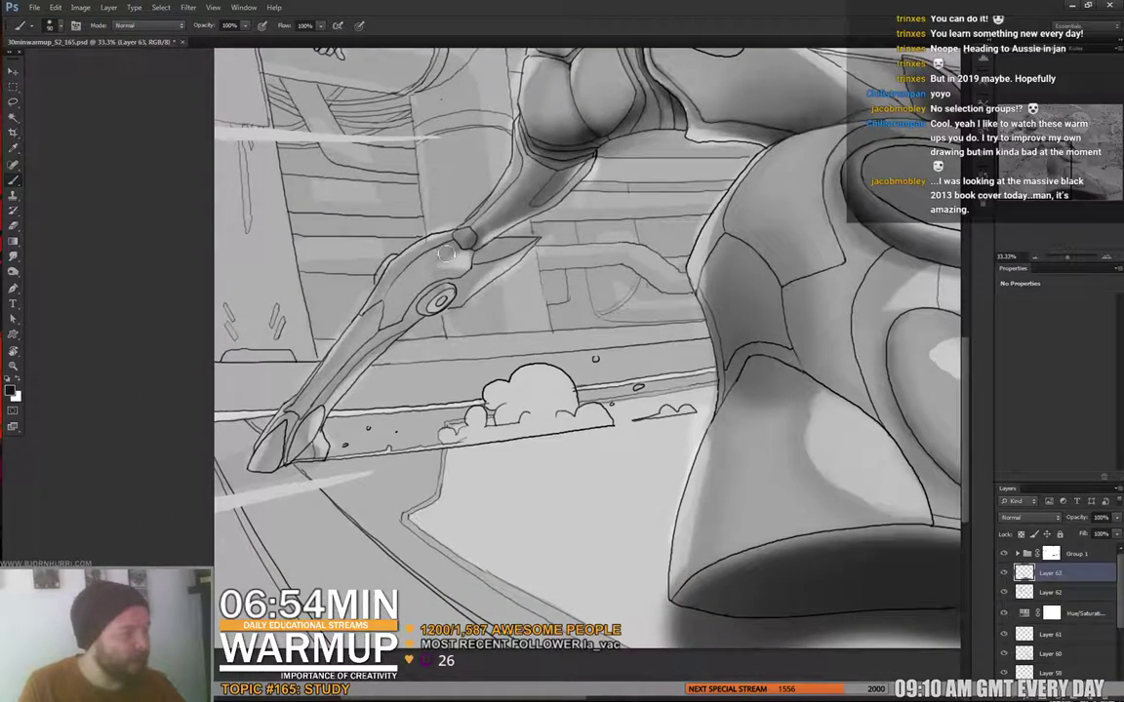
right_click(421, 242)
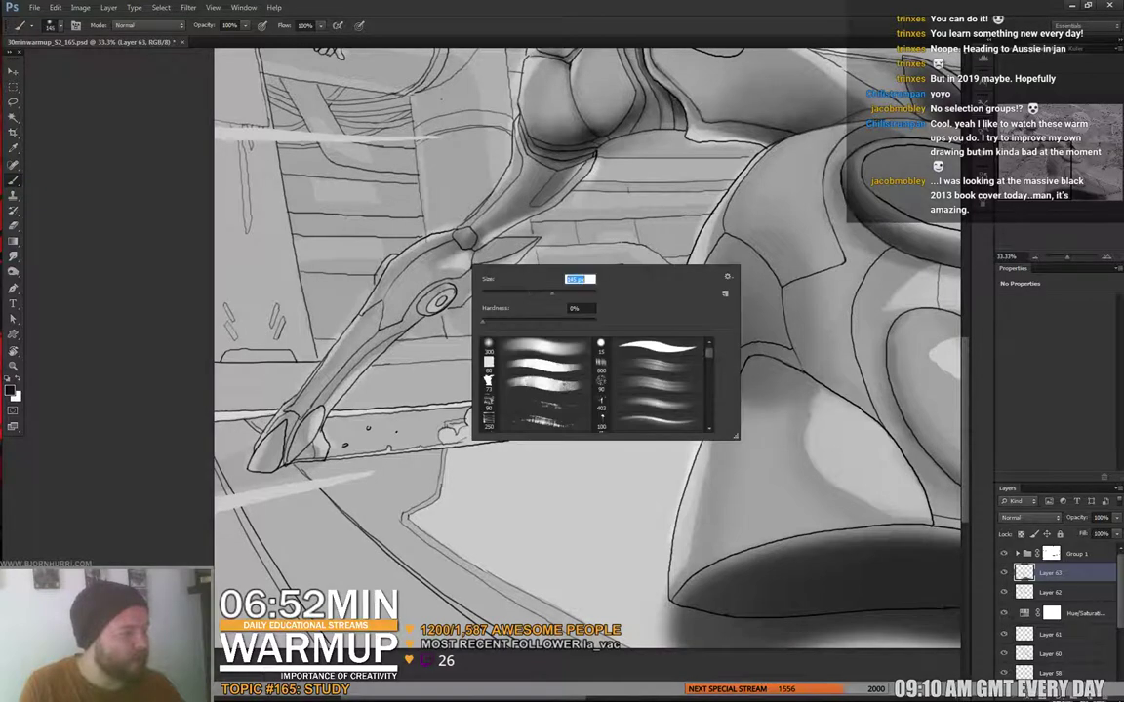
key("Return")
key("e")
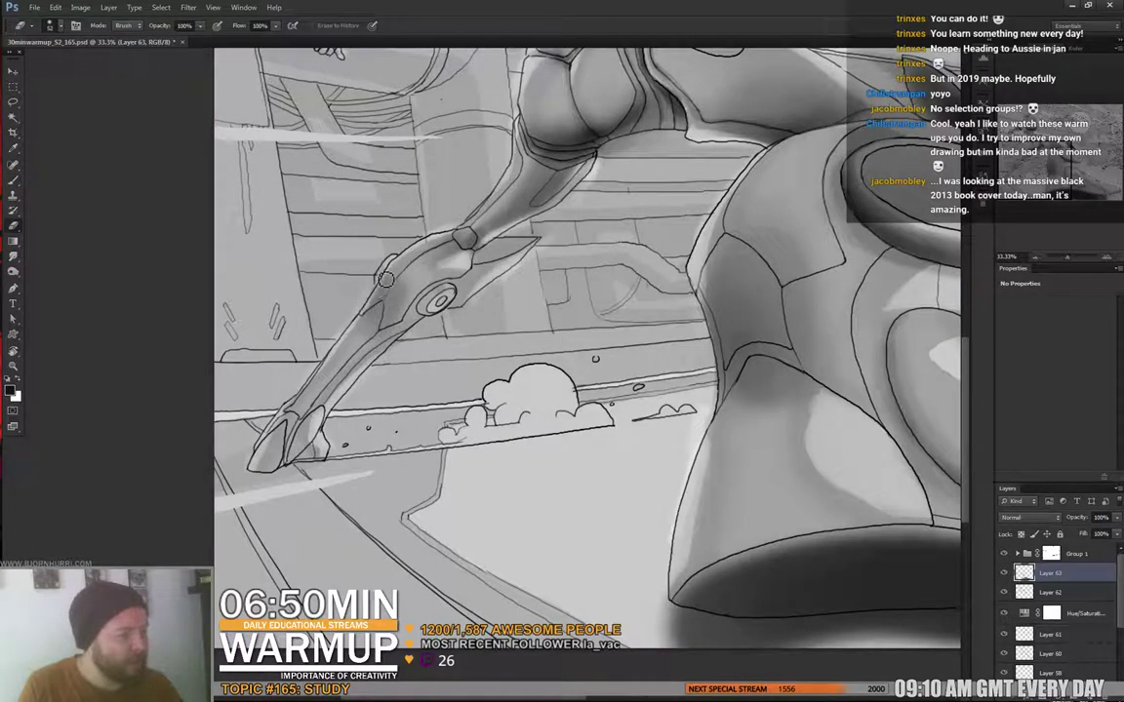
key("b")
right_click(480, 285)
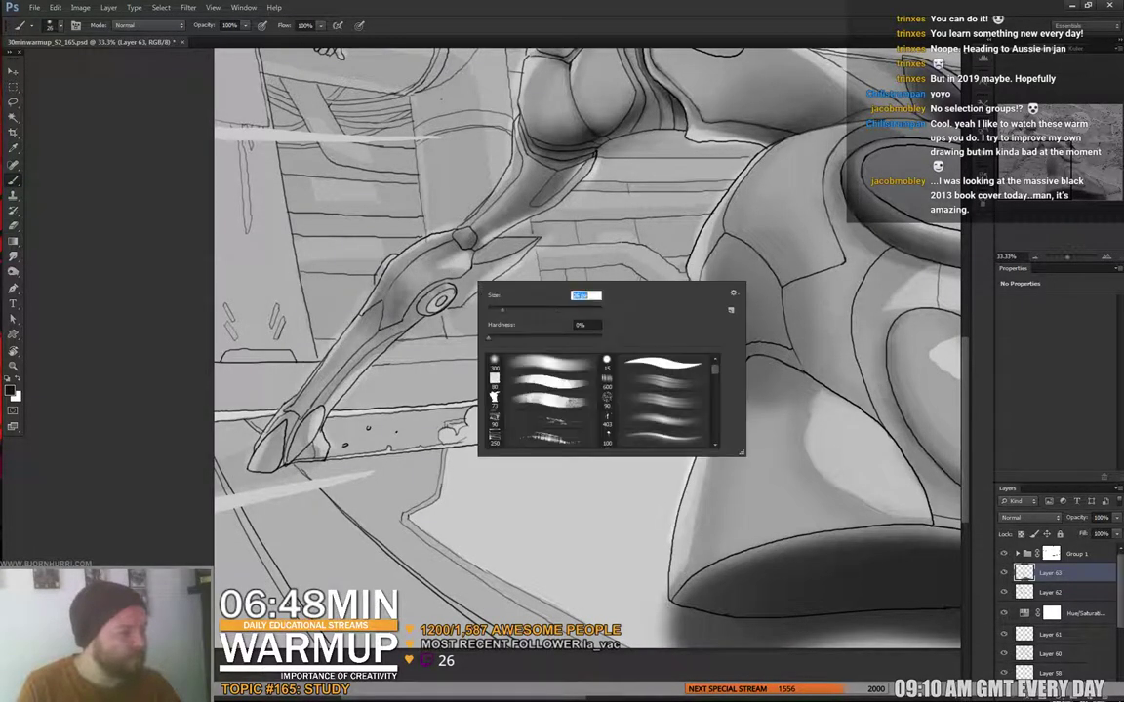
key("Return")
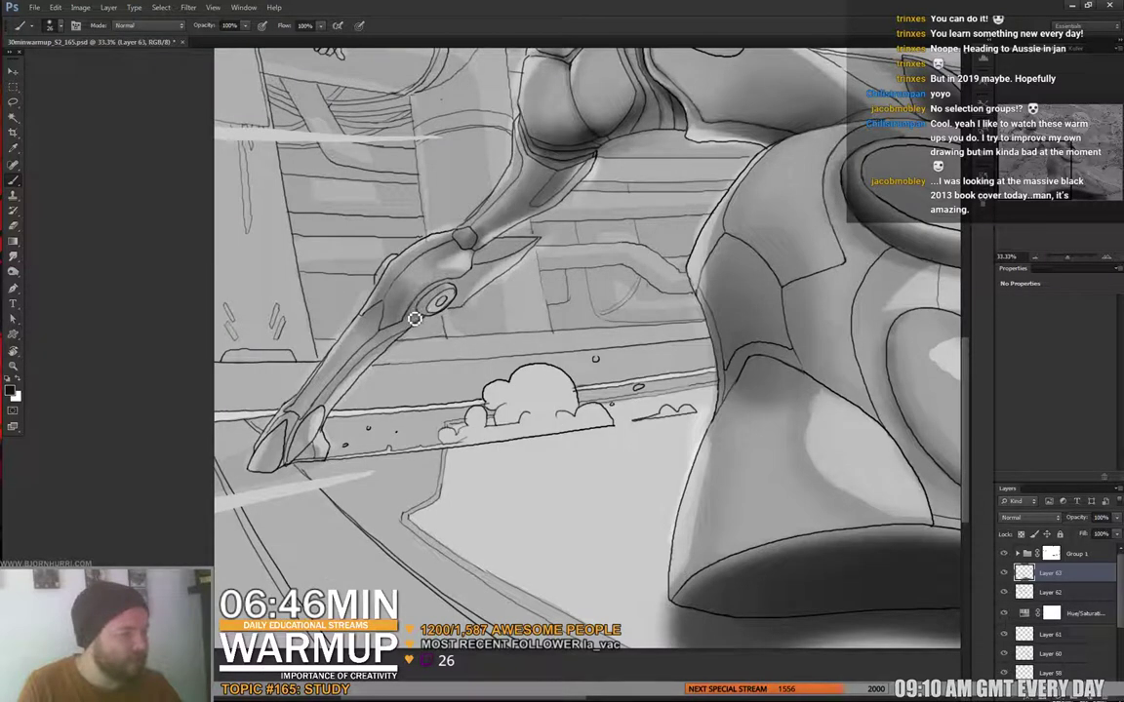
right_click(410, 256)
key("Return")
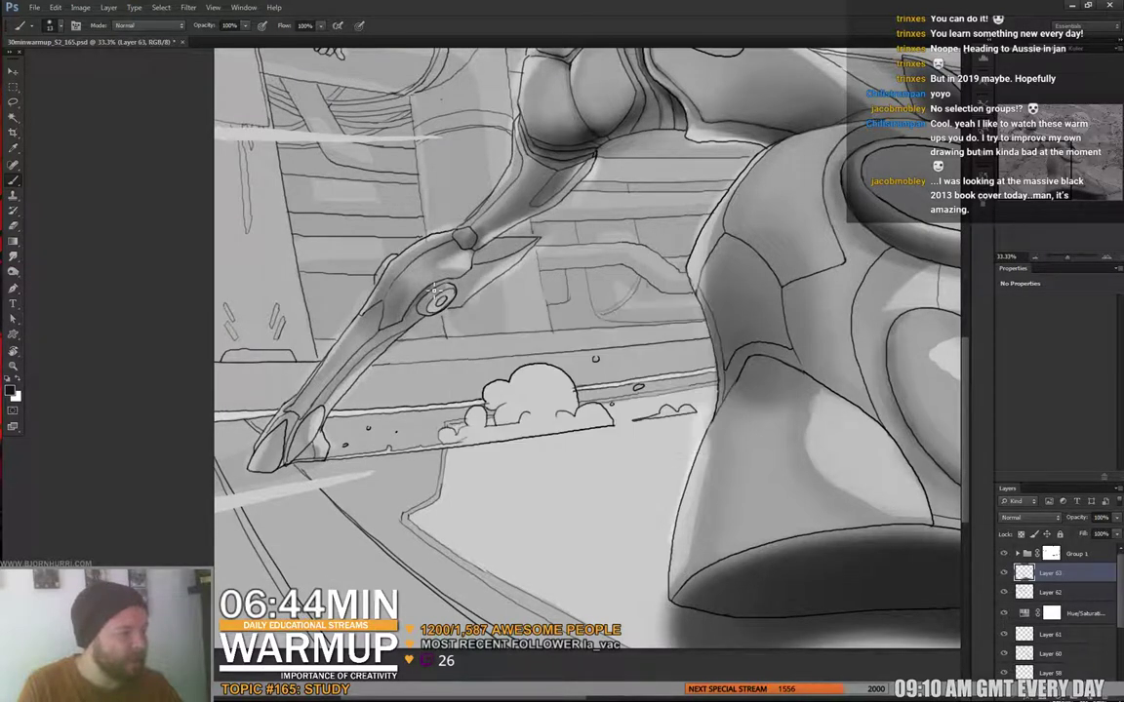
- Darken the pointed spike behind the far knee with a soft 13 px brush and erase the overspill around it
right_click(456, 239)
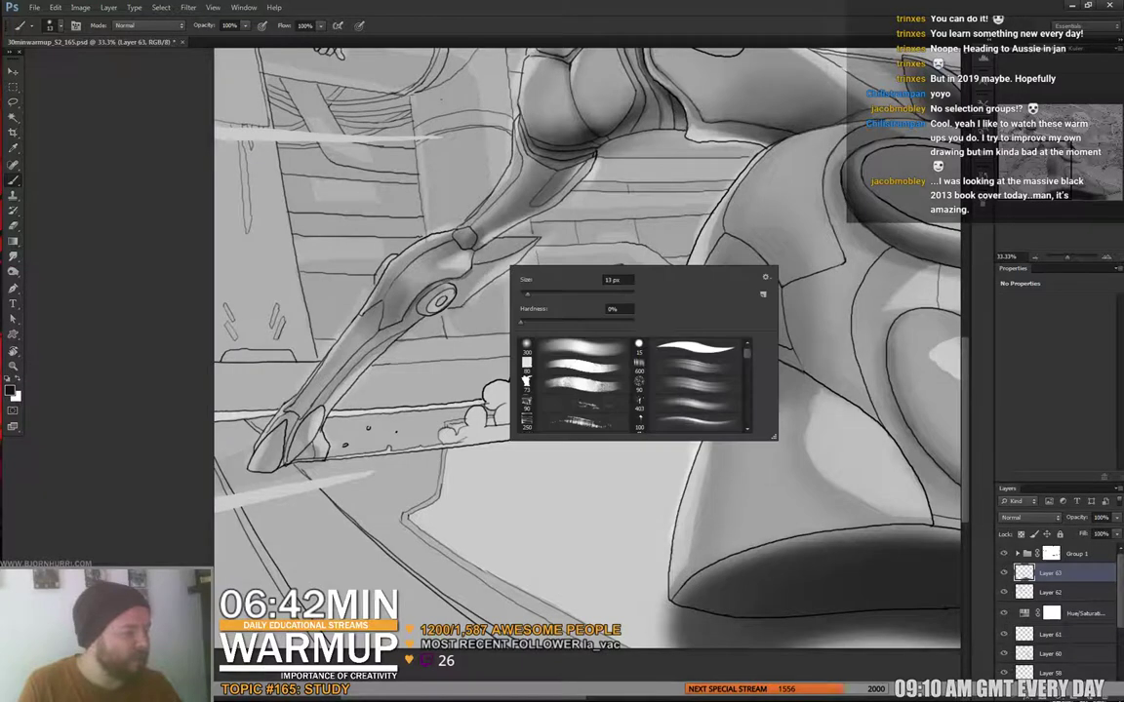
key("Return")
mouse_move(485, 257)
left_mouse_down()
mouse_move(535, 245)
mouse_move(481, 262)
mouse_move(519, 252)
mouse_move(469, 287)
left_mouse_up()
key("e")
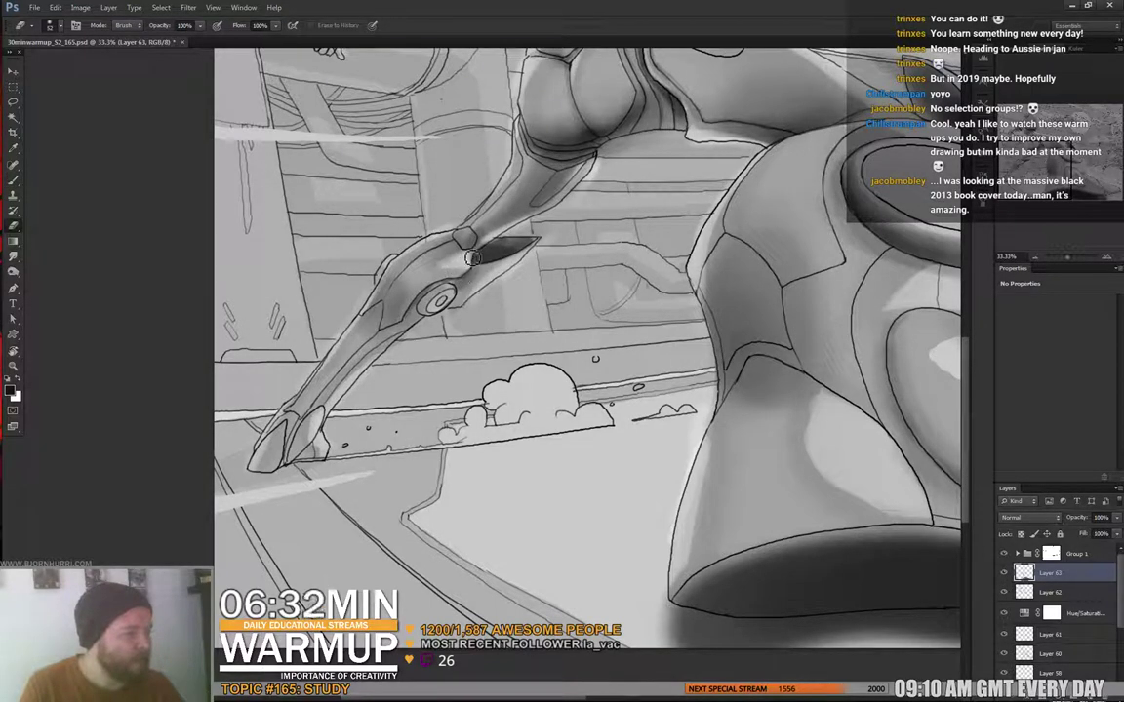
mouse_move(441, 224)
left_mouse_down()
mouse_move(413, 236)
mouse_move(462, 209)
left_mouse_up()
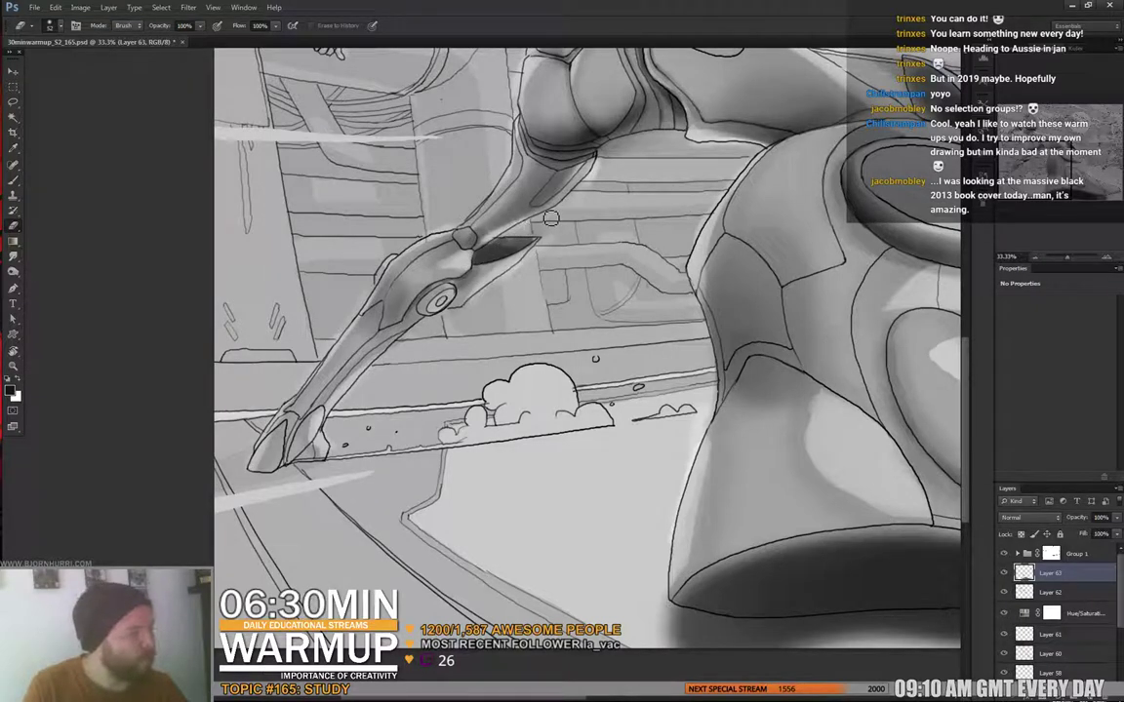
left_click_drag(551, 219, 465, 250)
key("b")
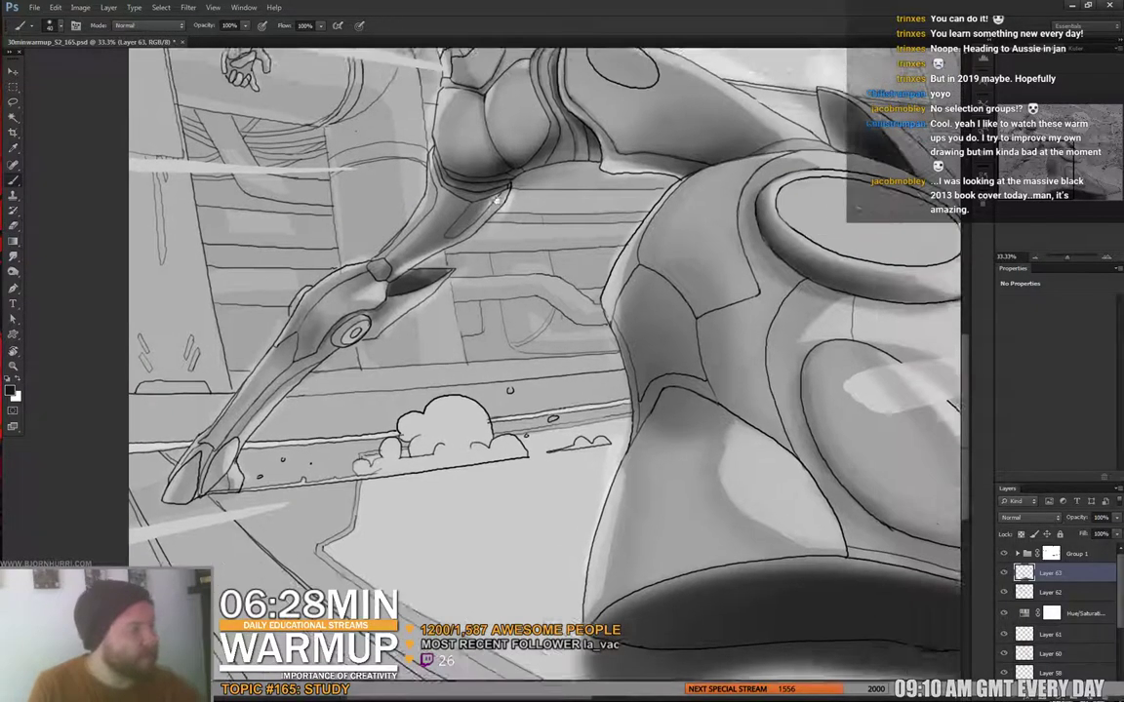
- Deepen the soft shadow on the far thigh below the buttock bands with a 16 px brush and larger soft brushes
left_click_drag(497, 199, 464, 216)
right_click(411, 181)
type("16")
key("Return")
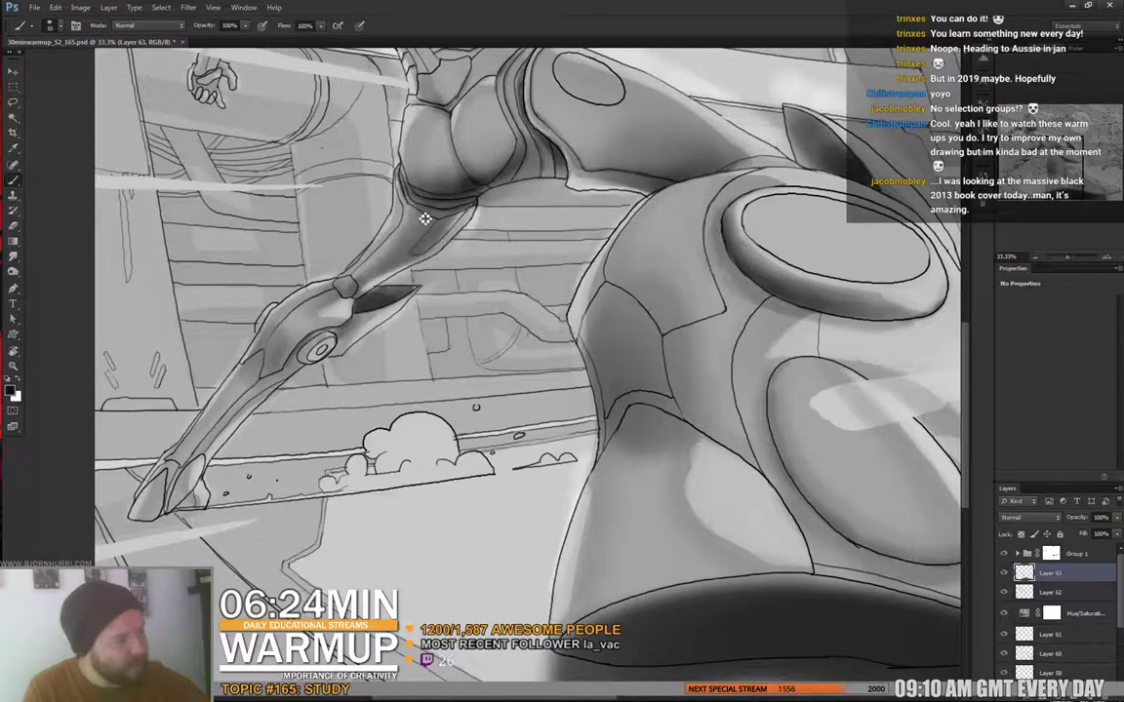
right_click(425, 218)
key("Return")
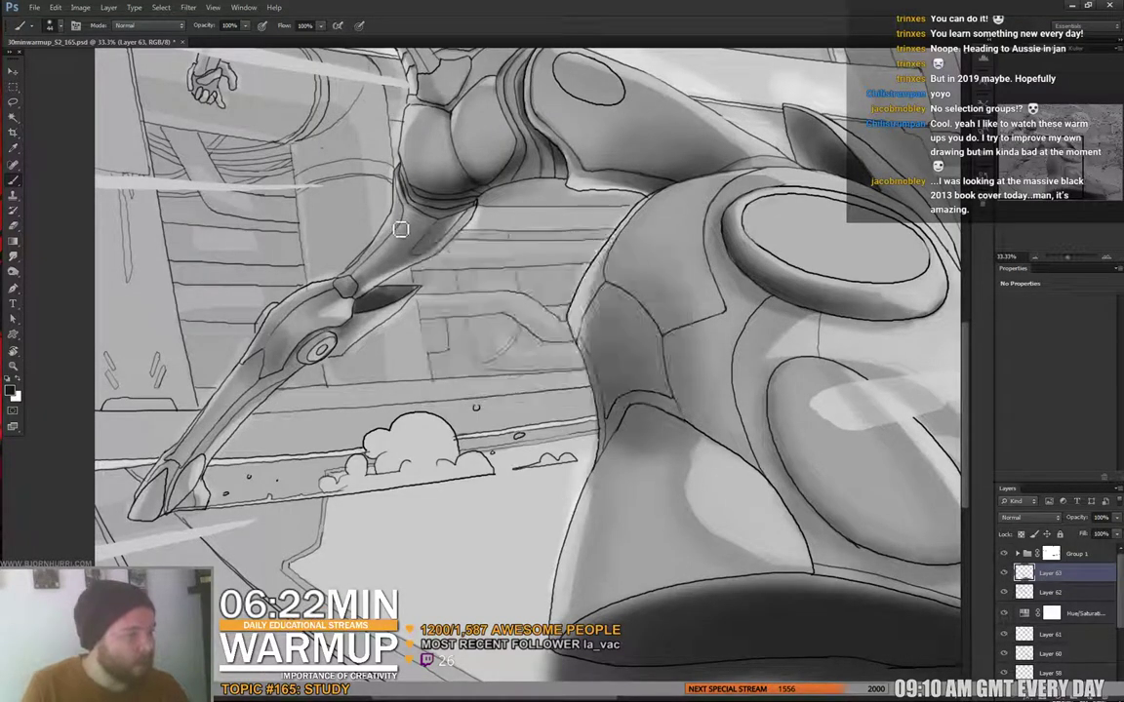
right_click(396, 205)
key("Return")
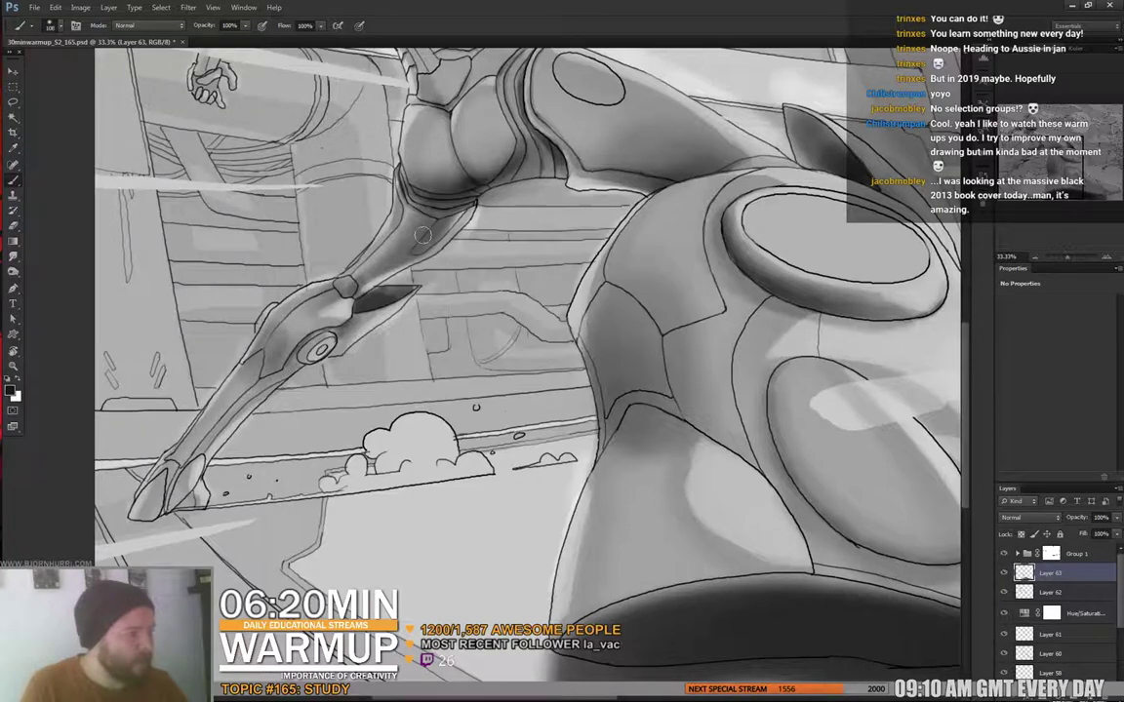
- Add fine shadow along the far lower leg and around its round disc with a 16 px brush
left_click_drag(346, 322, 471, 237)
right_click(400, 261)
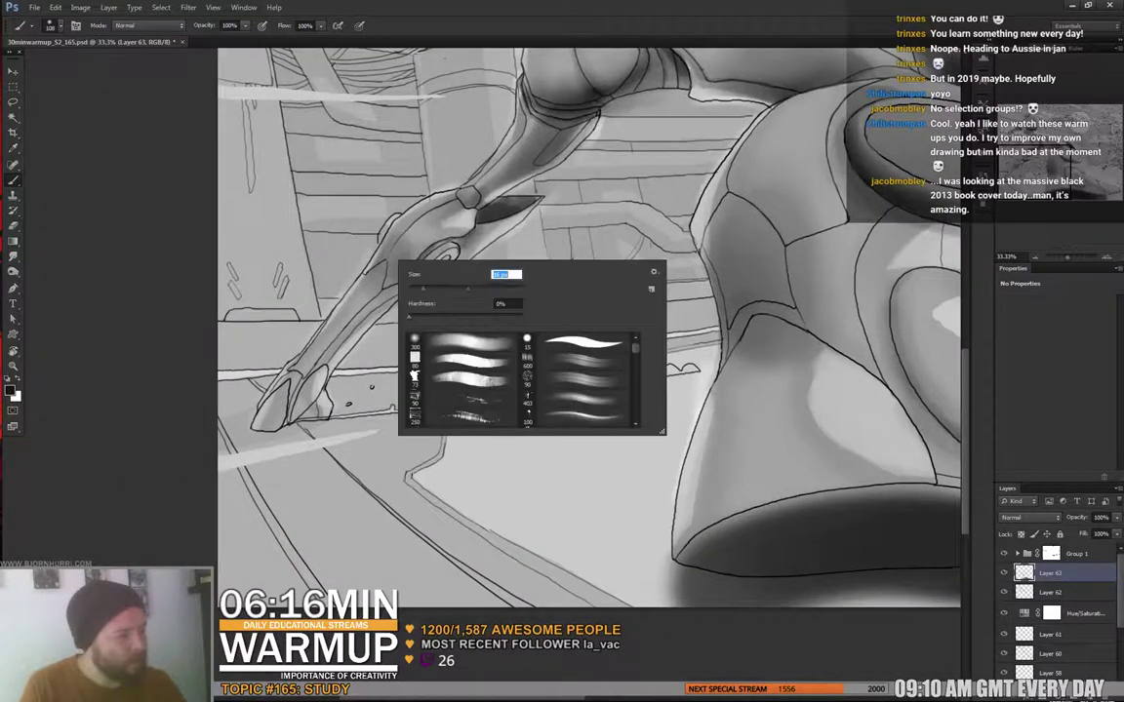
left_click(393, 270)
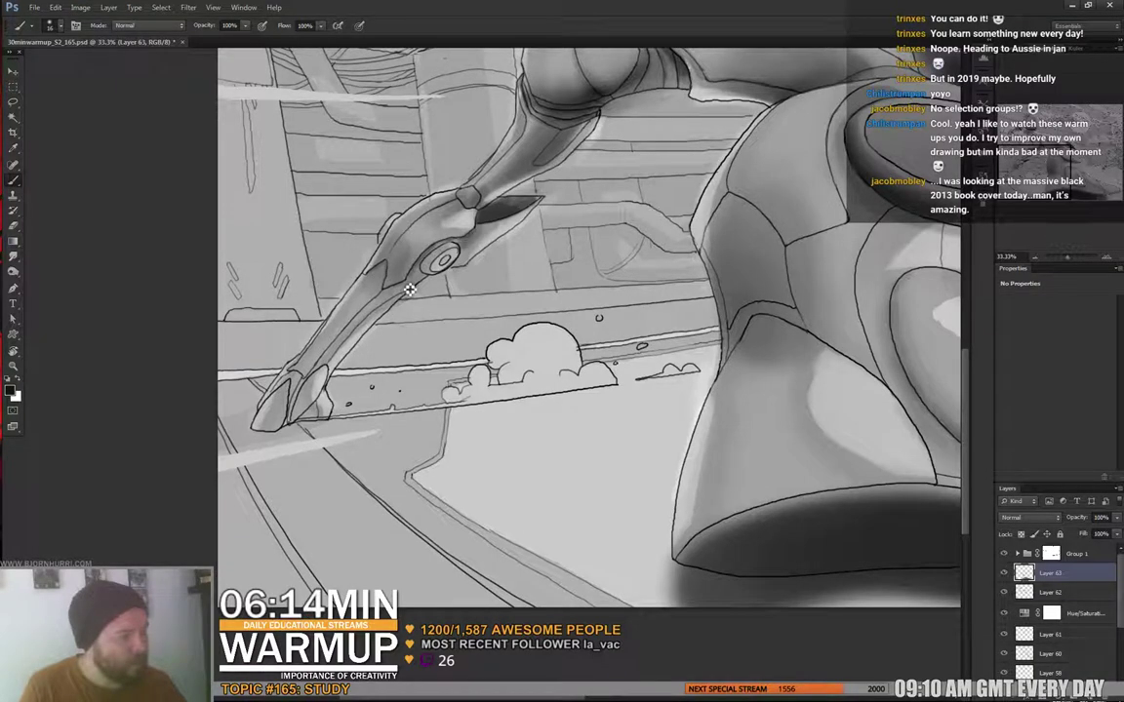
left_click_drag(445, 267, 467, 227)
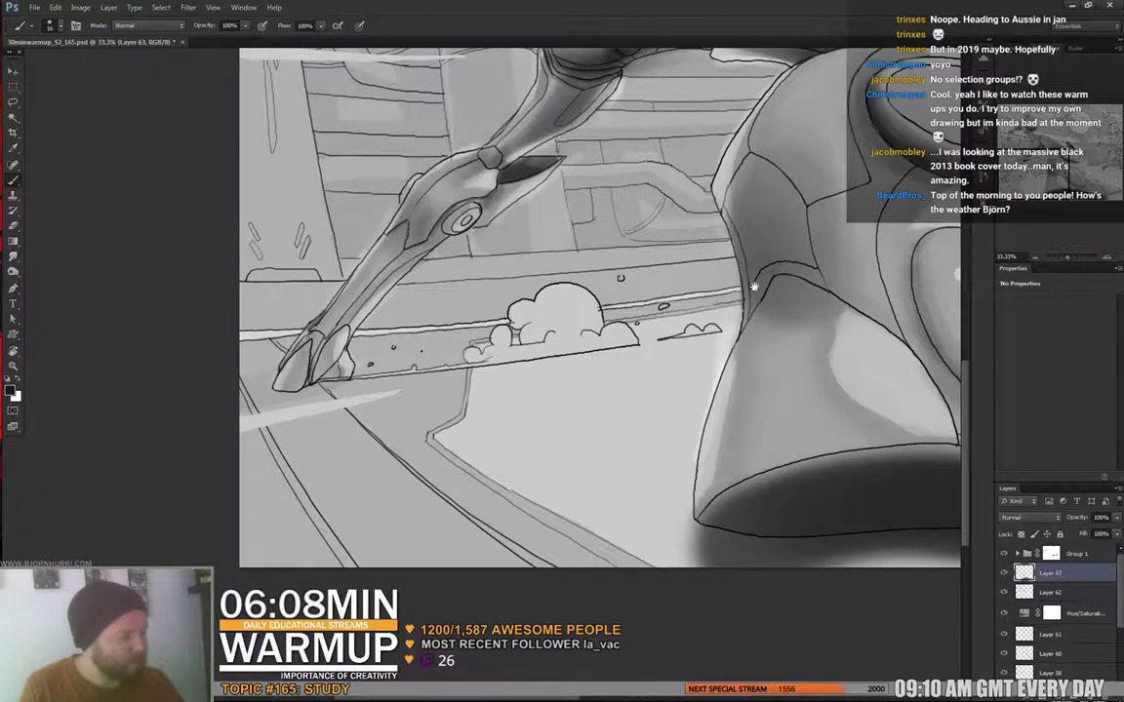
- Shade the waist and the back beneath the round backpack with a soft 123 px brush
left_click_drag(920, 174, 601, 379)
left_click_drag(391, 142, 435, 290)
right_click(435, 291)
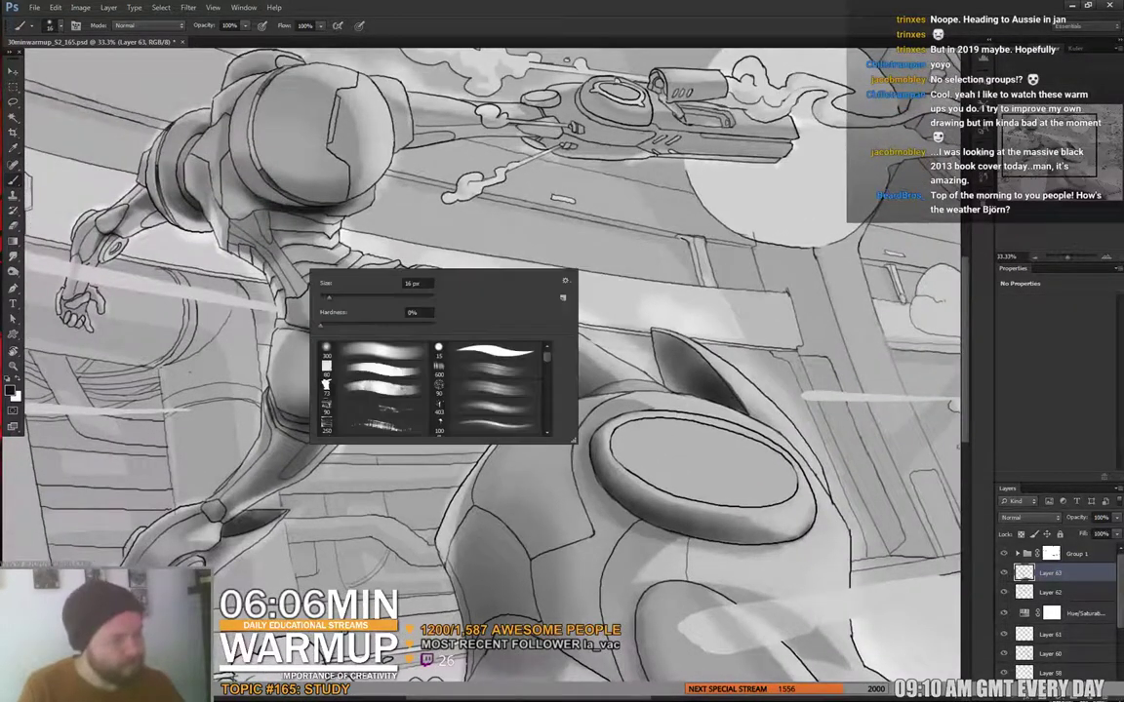
mouse_move(256, 233)
left_mouse_down()
mouse_move(216, 205)
mouse_move(258, 234)
mouse_move(278, 263)
mouse_move(265, 269)
left_mouse_up()
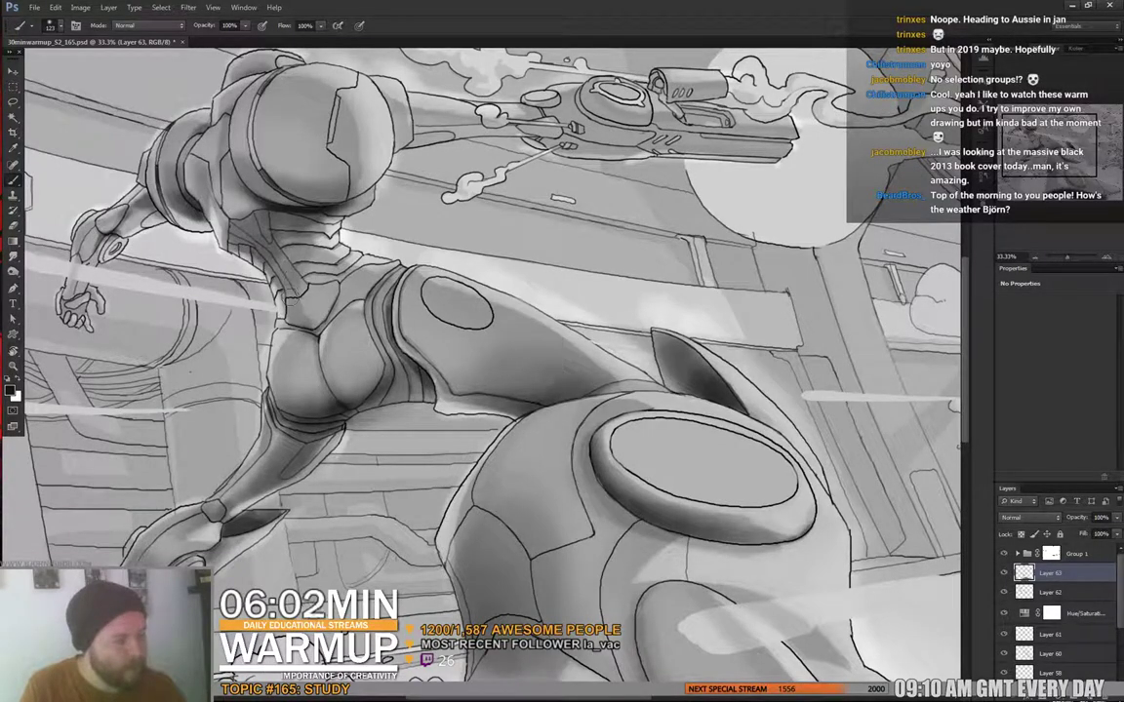
left_click_drag(337, 196, 420, 292)
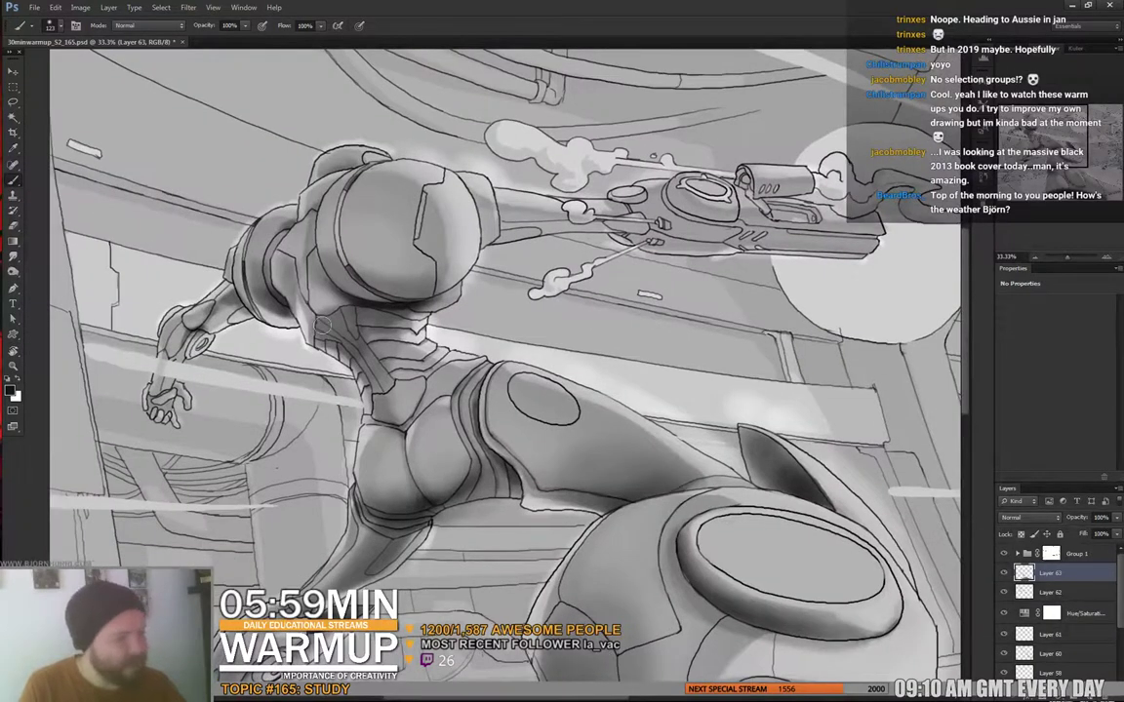
left_click_drag(322, 325, 332, 324)
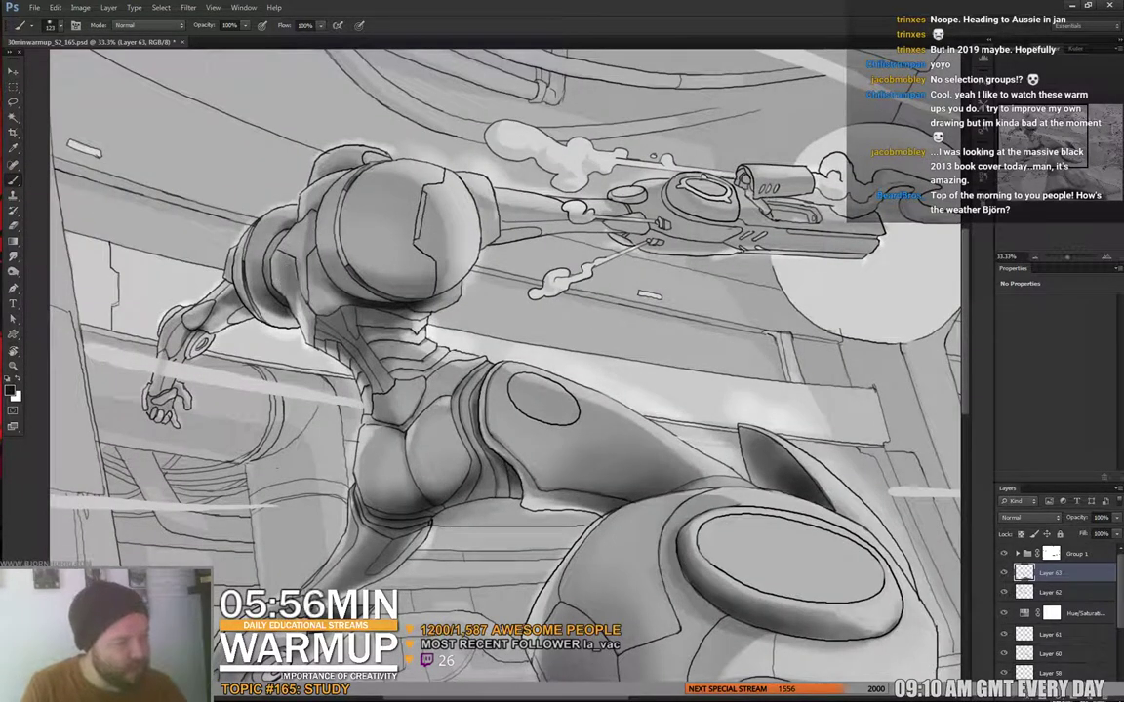
- Add soft shadow on the back beside the round backpack with a smaller brush and blend it with the Smudge tool
right_click(302, 201)
key("Escape")
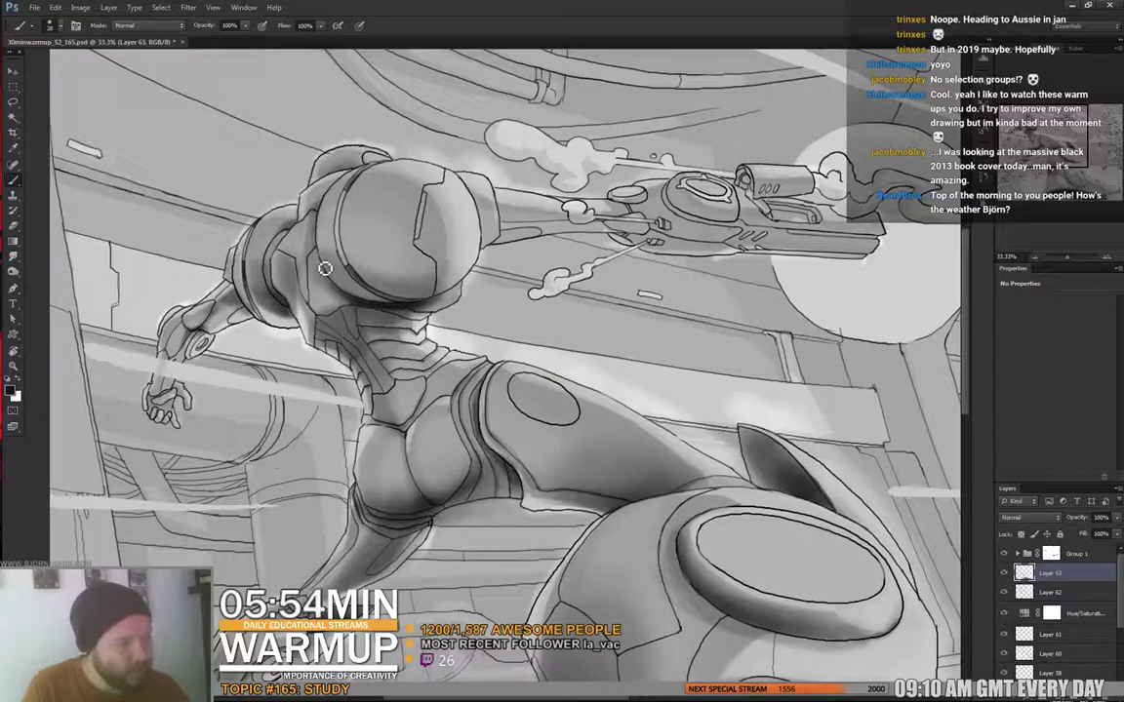
key("r")
right_click(332, 203)
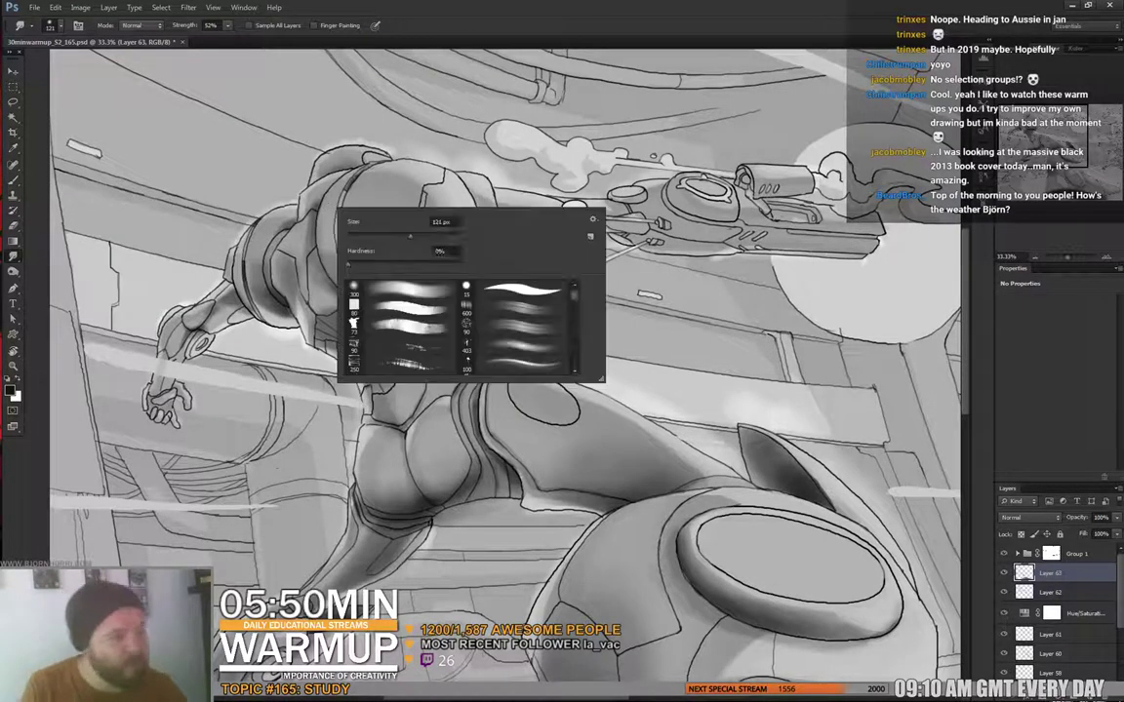
left_click(325, 195)
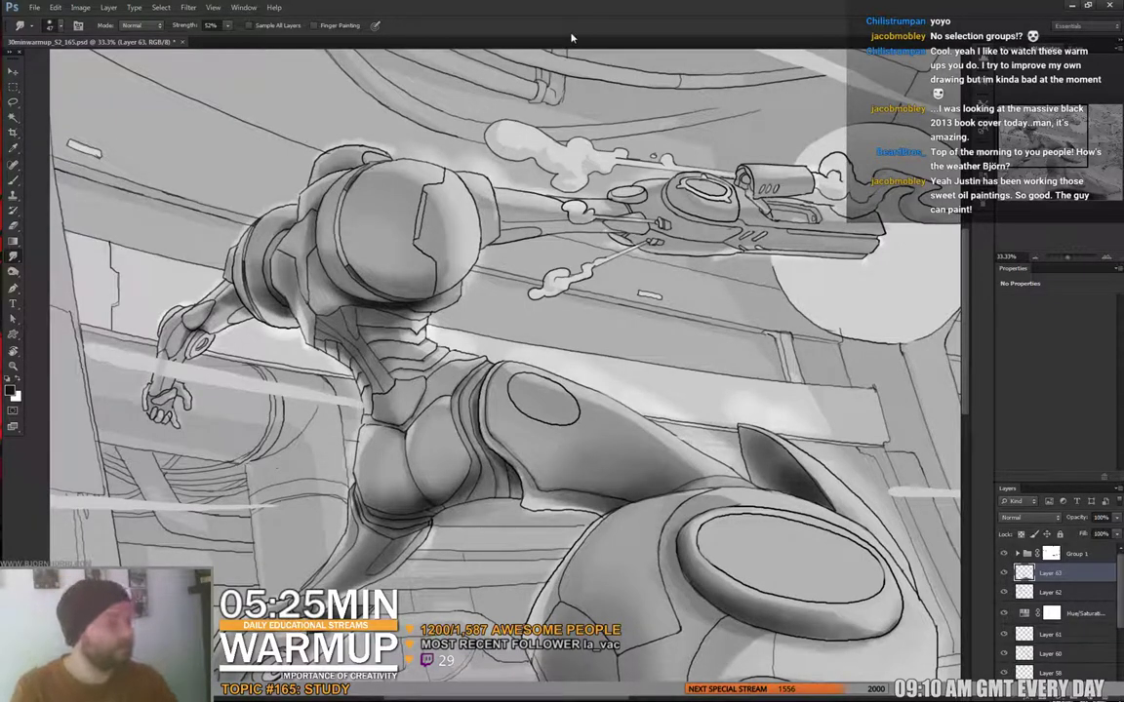
- Shade the shoulder and upper-arm bands of the trailing arm with a small soft brush and erase the overspill
key("b")
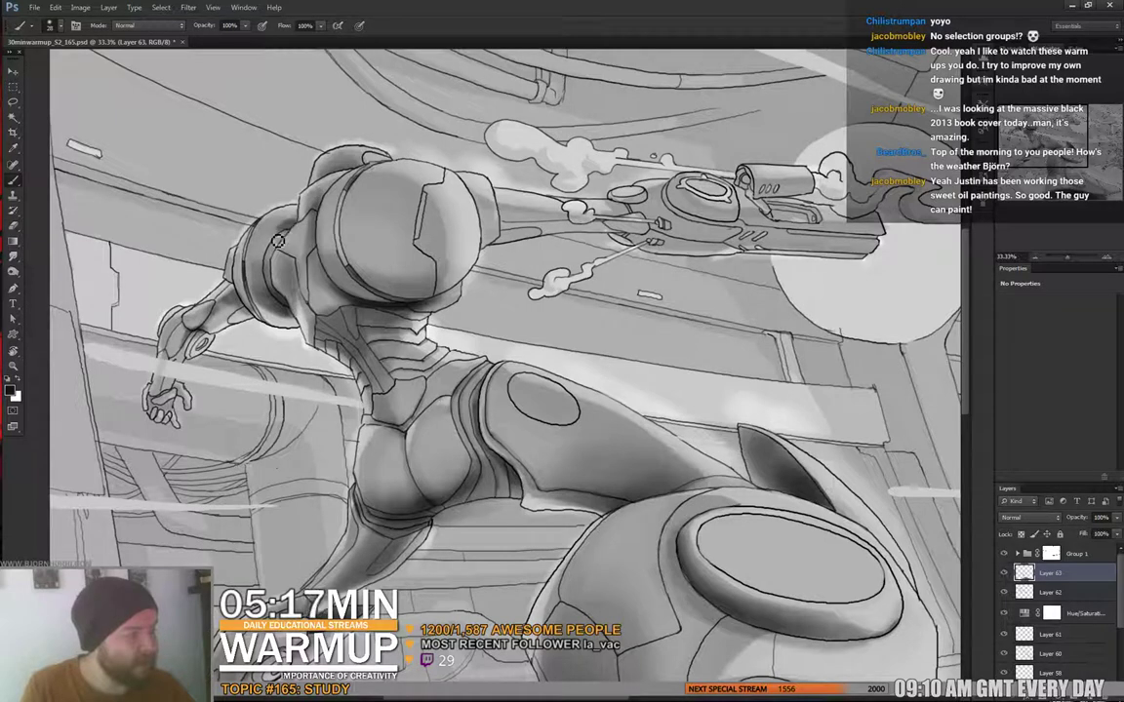
key("e")
key("b")
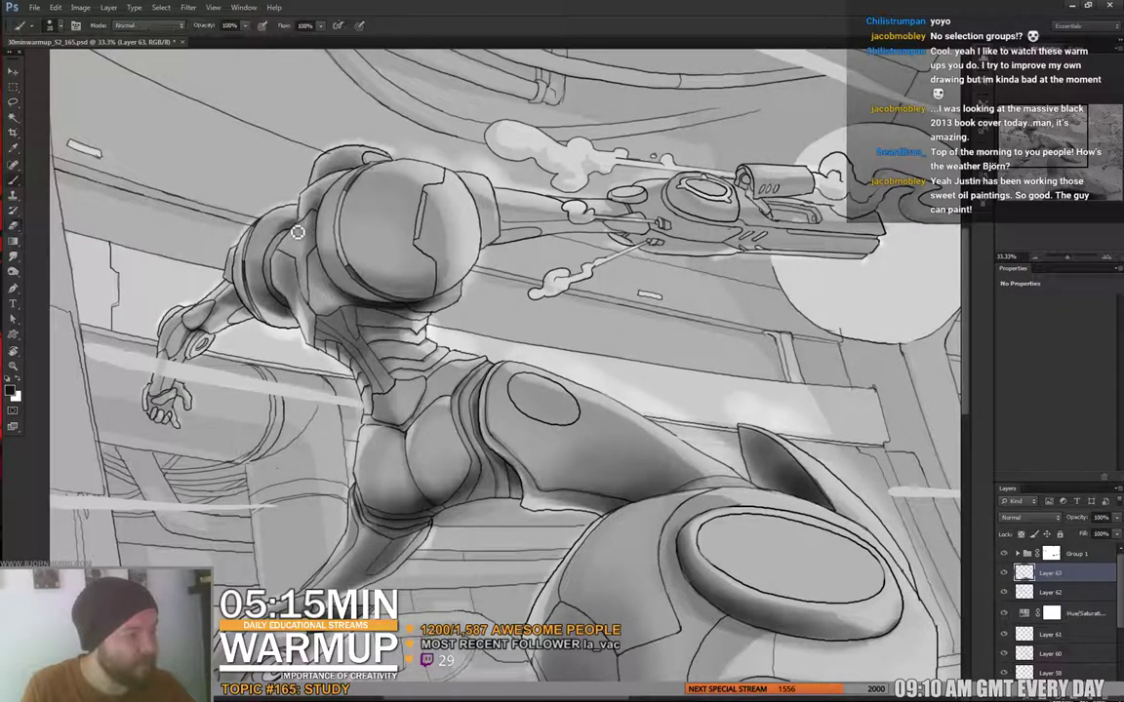
key("e")
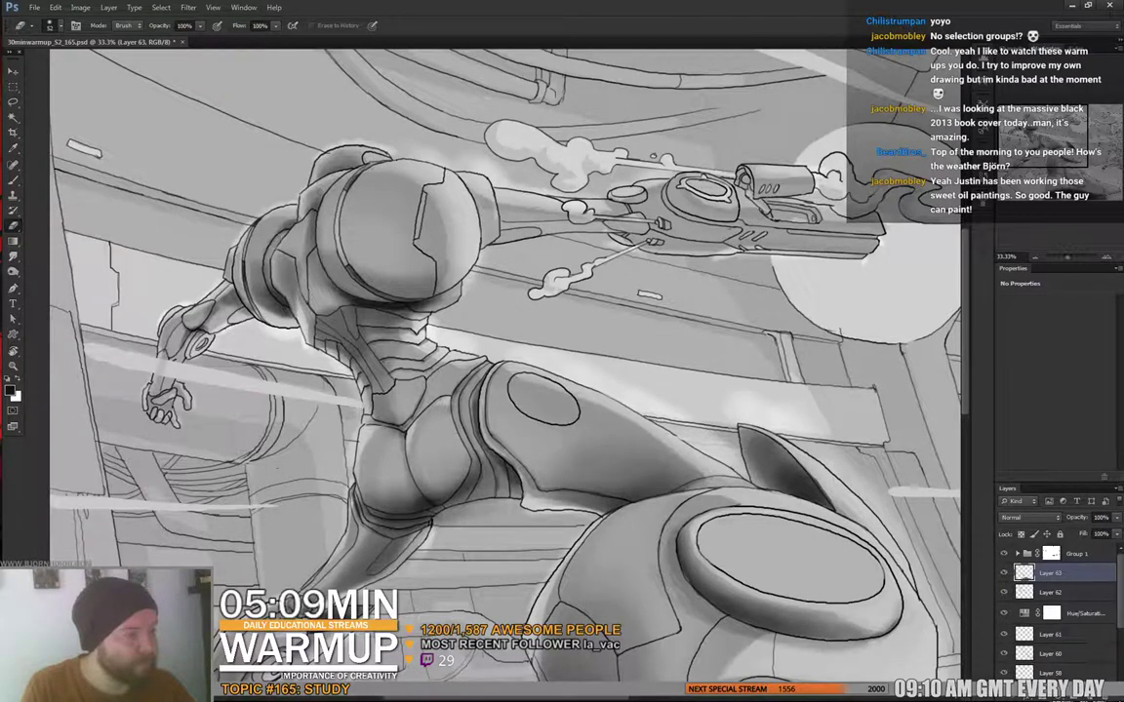
- Review the whole figure and compare the shading with Layer 62 and Layer 63 each hidden and shown
key("ctrl+minus")
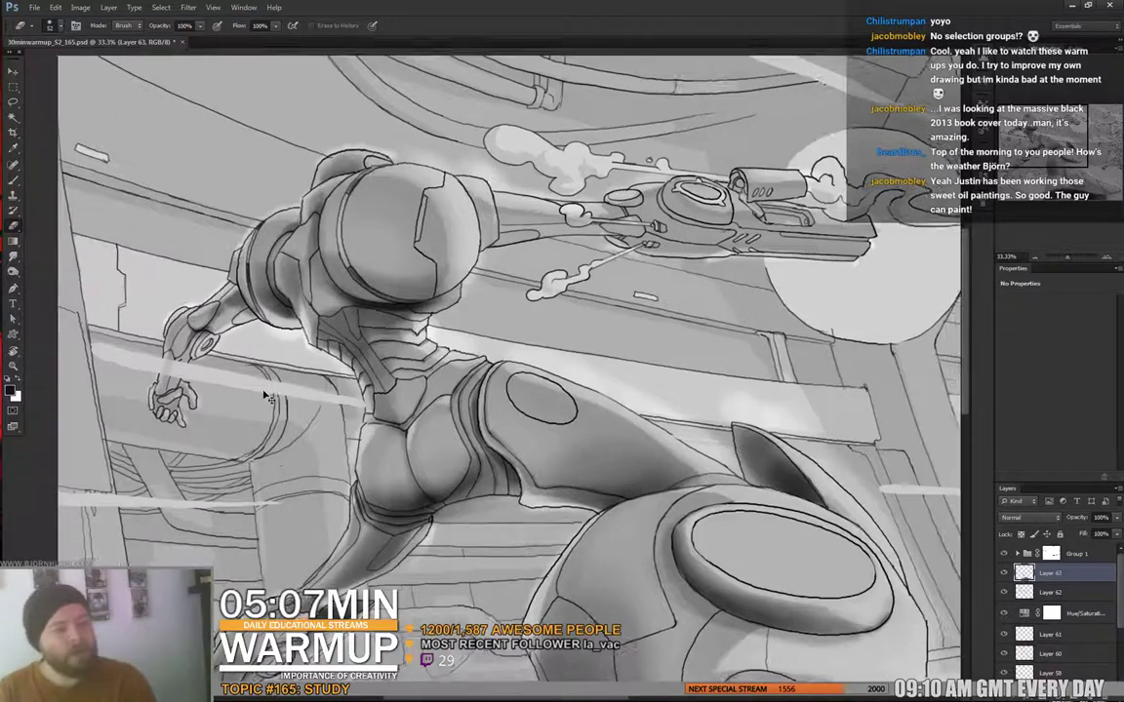
key("ctrl+minus")
left_click_drag(634, 460, 607, 330)
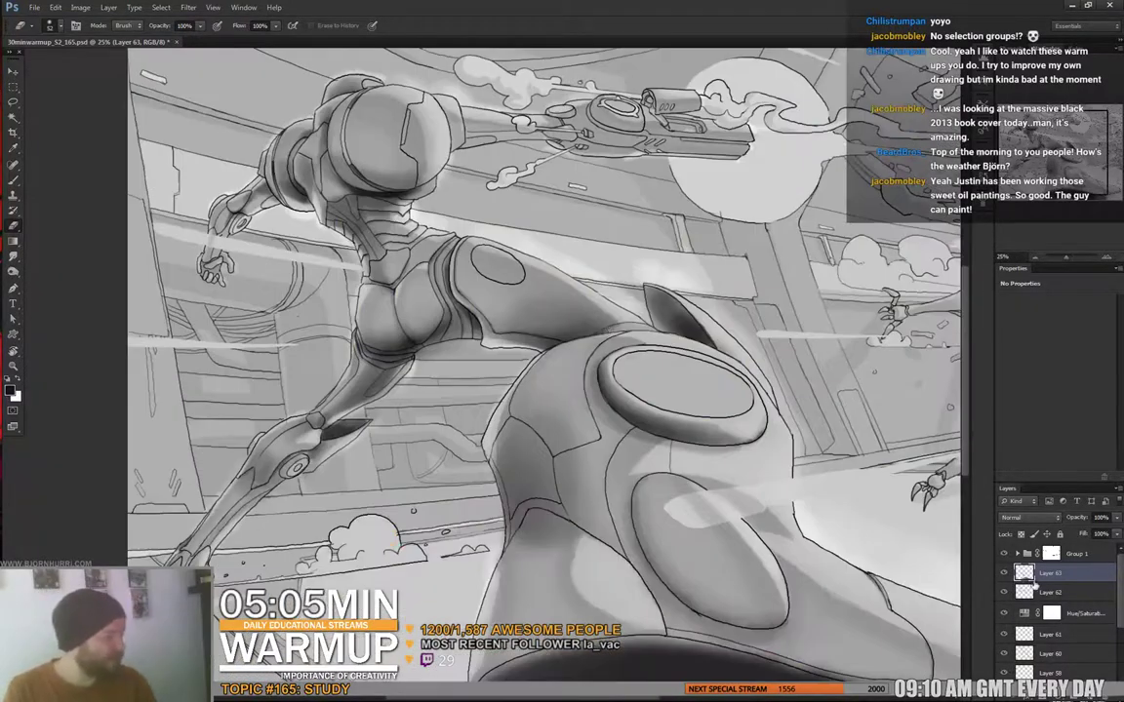
left_click(1006, 592)
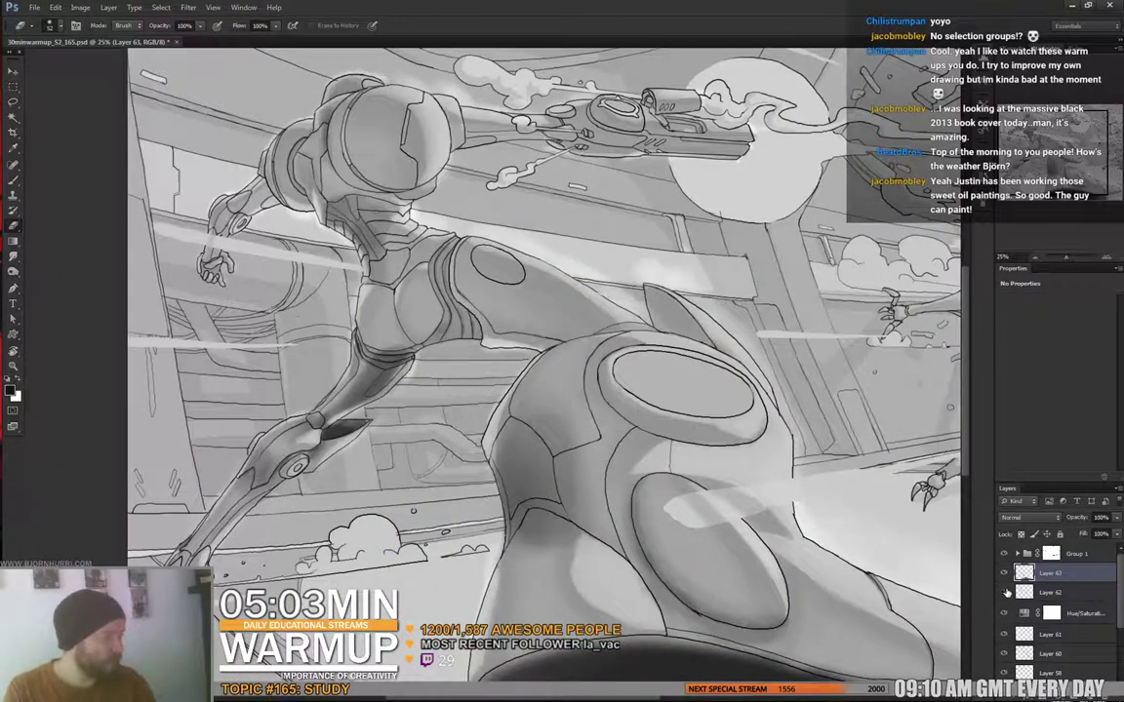
left_click(1005, 592)
left_click(1006, 574)
left_click(1006, 575)
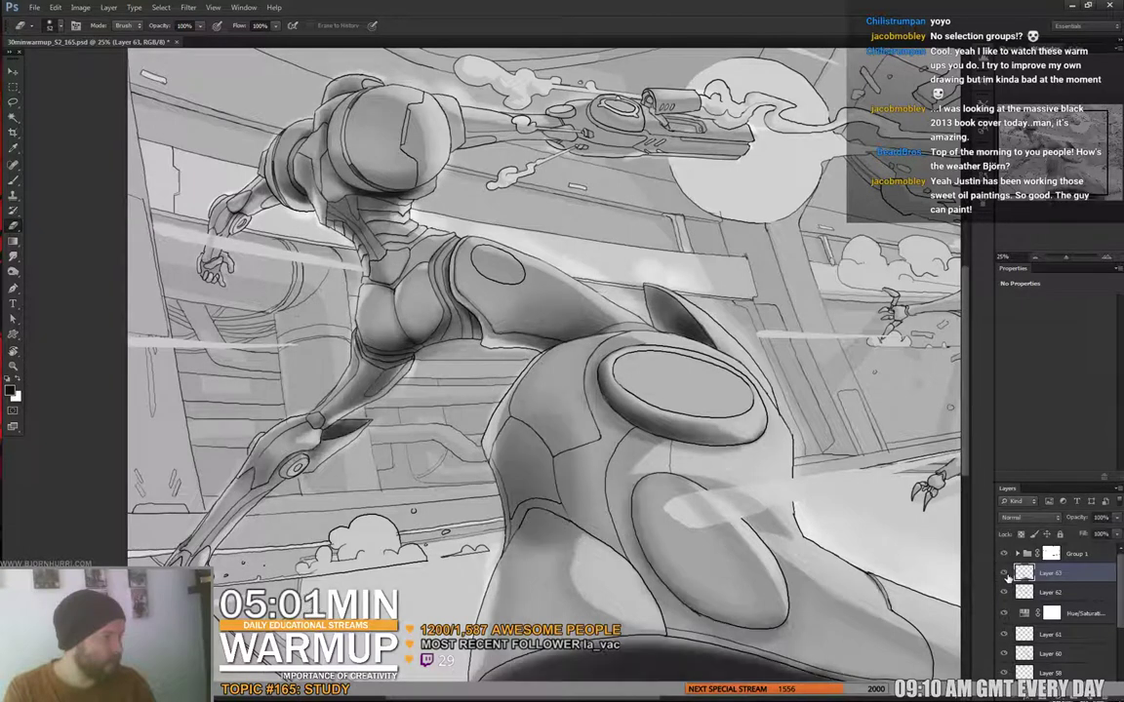
- Merge Layer 62 and Layer 63 with both in Normal blend mode, and set the merged layer to Multiply
key("ctrl+e")
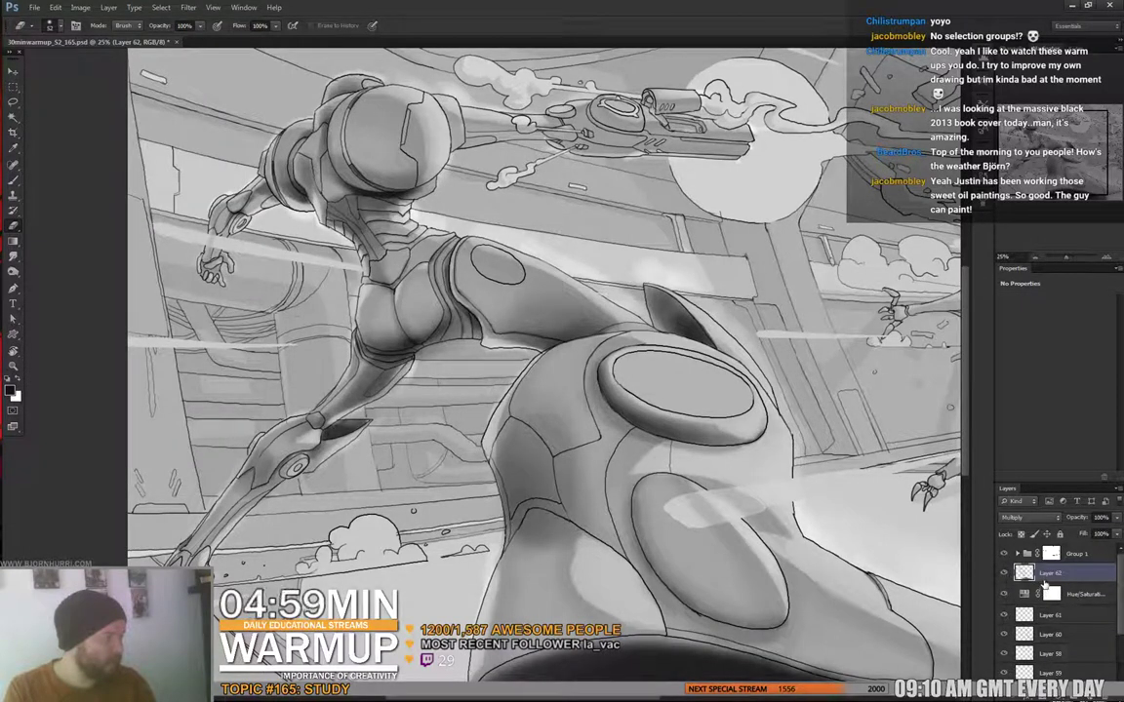
key("ctrl+z")
left_click(1049, 592)
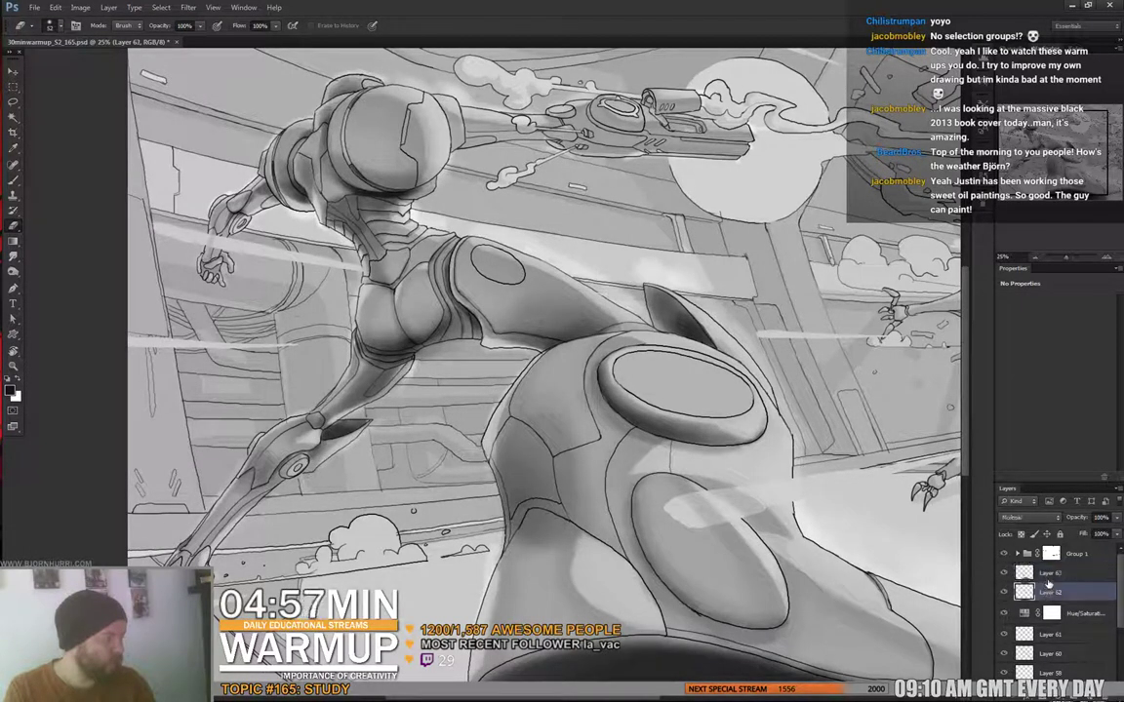
left_click(1032, 517)
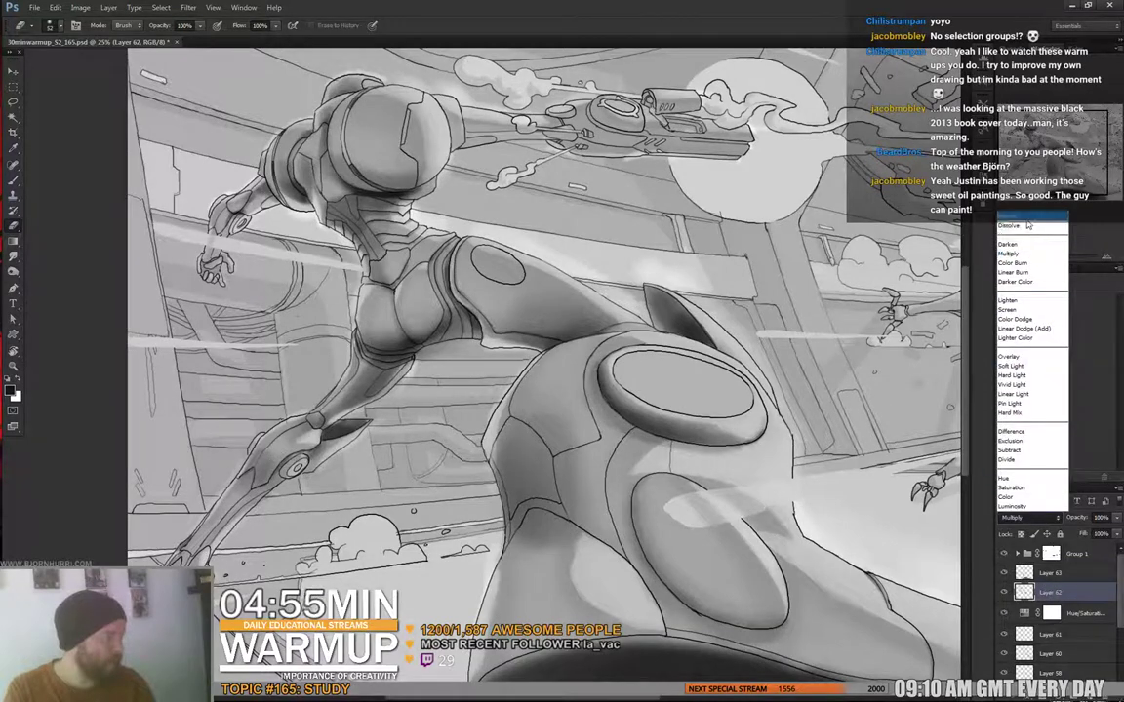
left_click(1019, 202)
left_click(1049, 575, "shift")
key("ctrl+e")
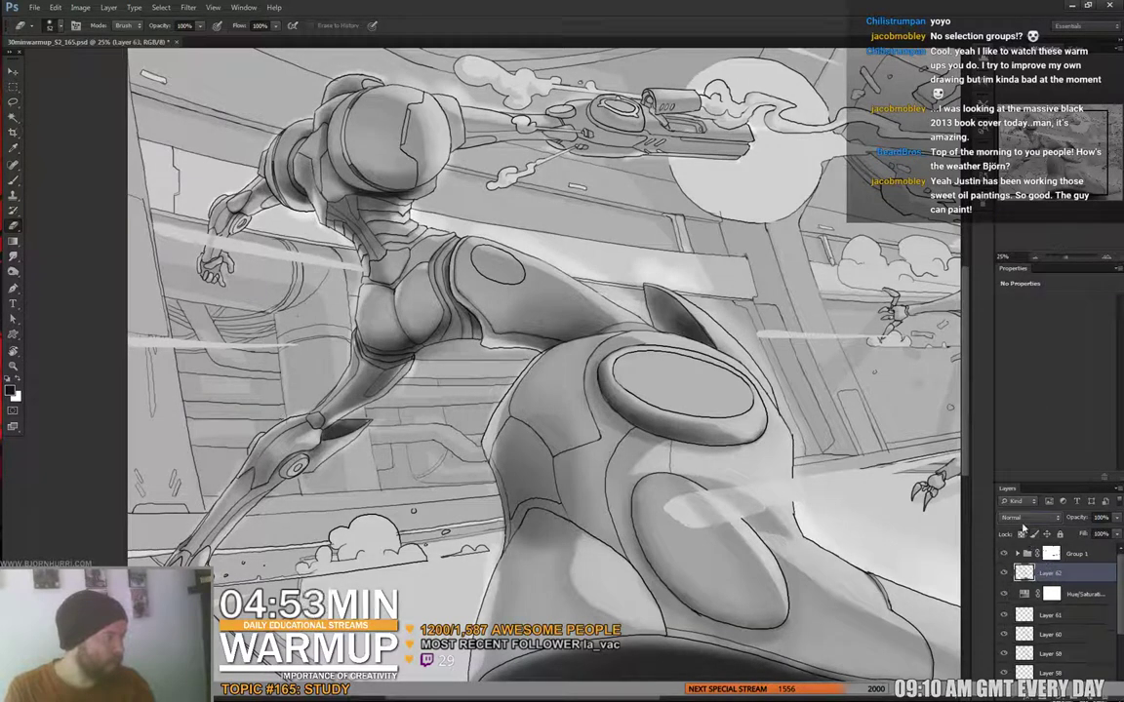
left_click(1023, 520)
left_click(1009, 353)
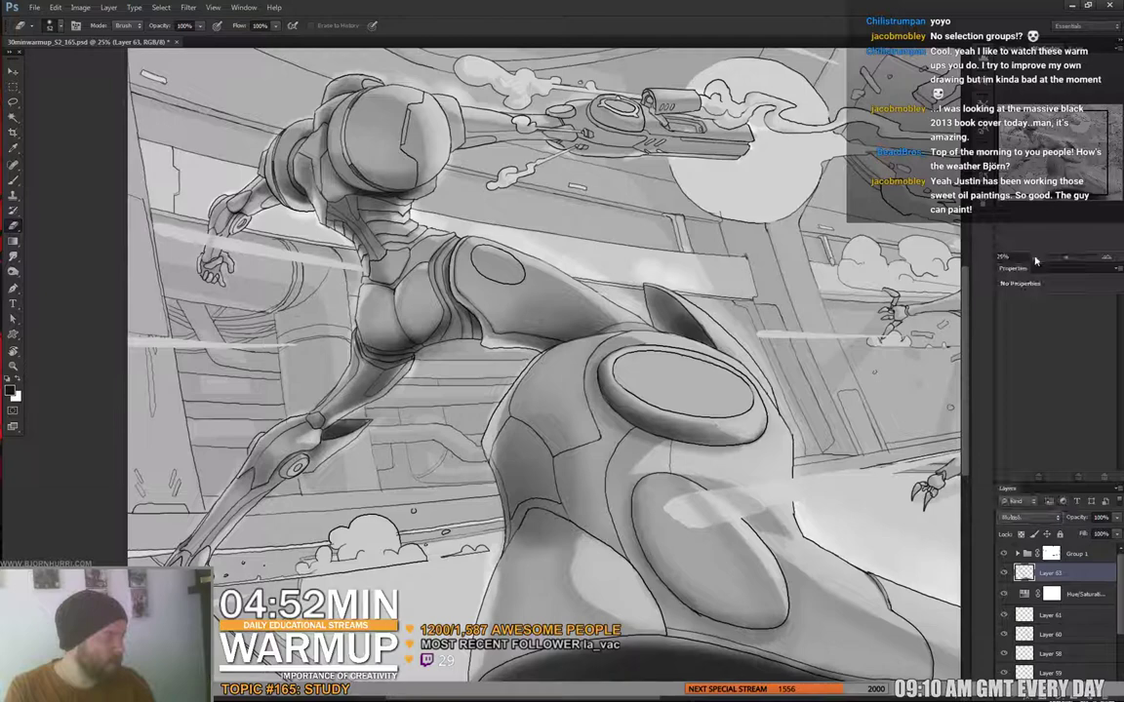
- Hide the Hue/Saturation adjustment layer below Layer 63 to view the whole illustration in color
left_click(1006, 593)
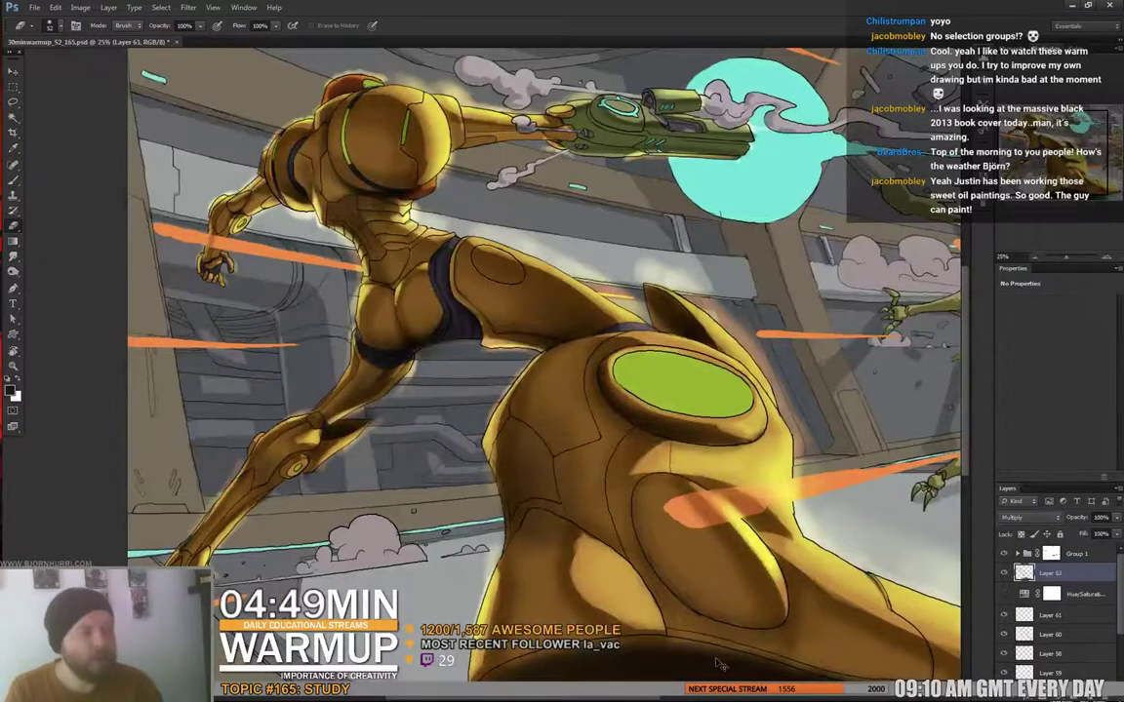
key("ctrl+minus")
key("ctrl+minus")
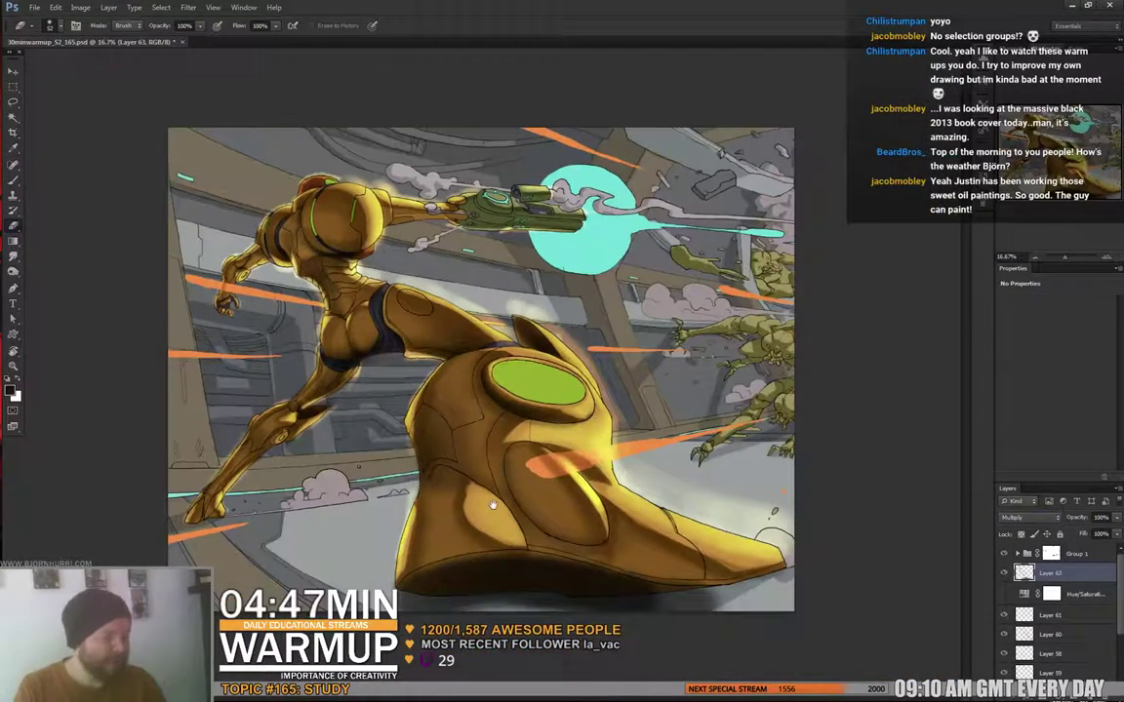
- Colorize the merged shading on Layer 63 using Hue/Saturation with hue 0, saturation 25 and lightness +18
key("ctrl+u")
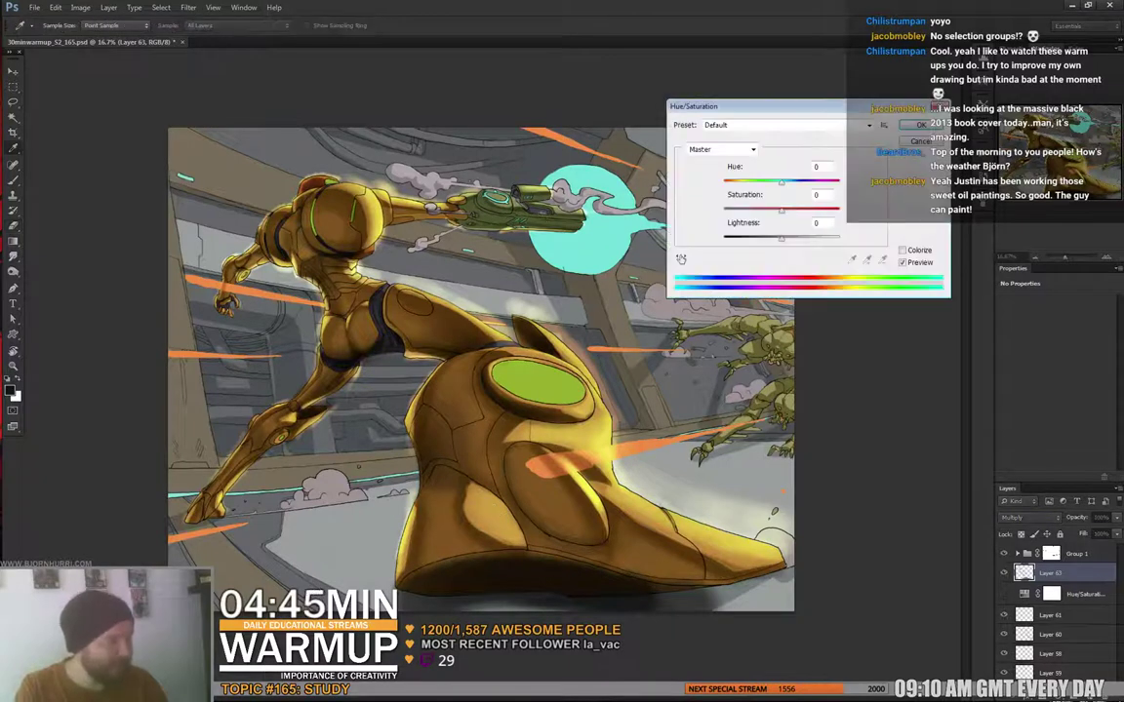
left_click(903, 251)
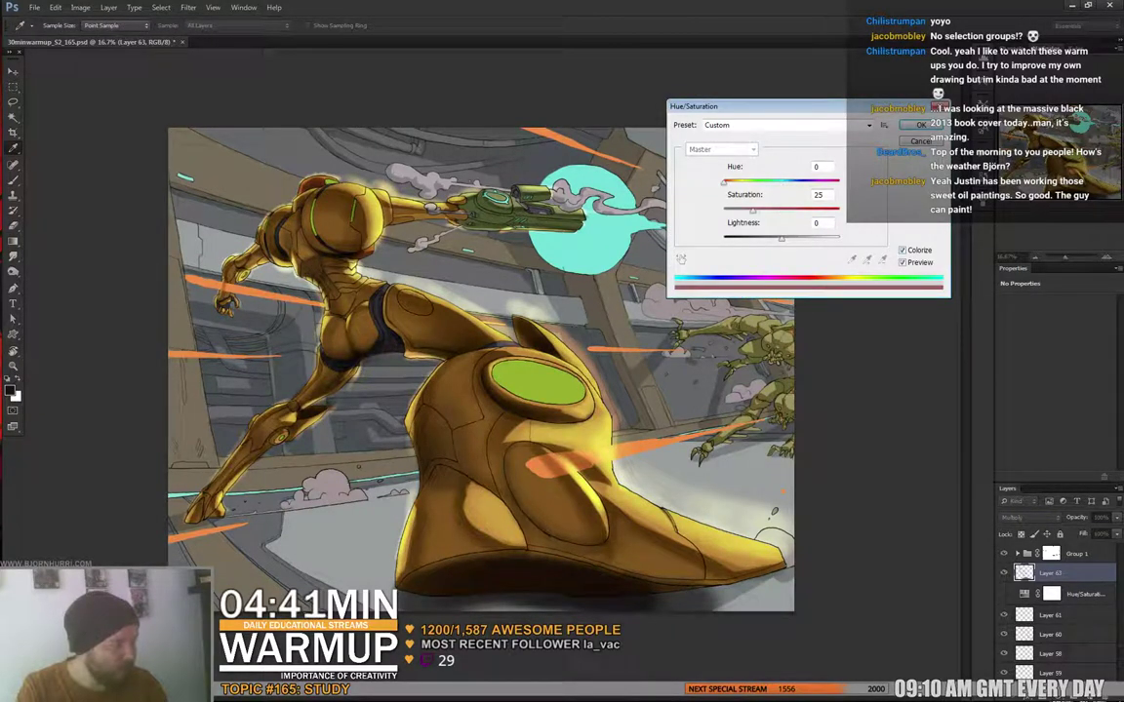
left_click_drag(788, 239, 792, 239)
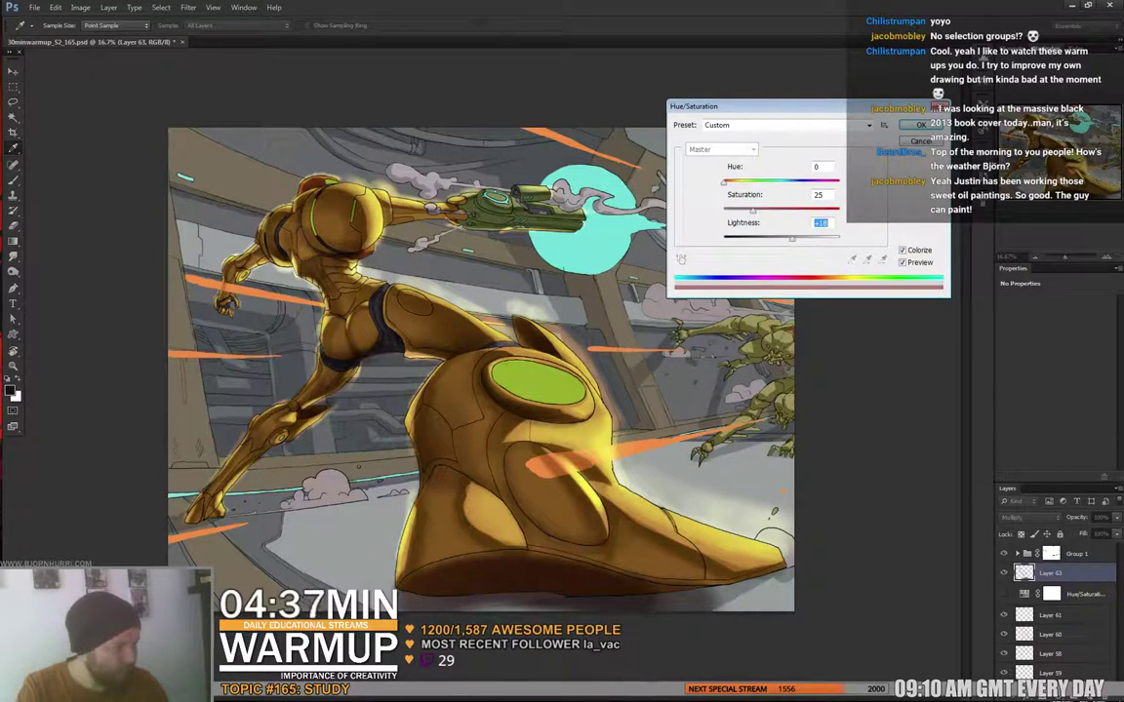
key("Return")
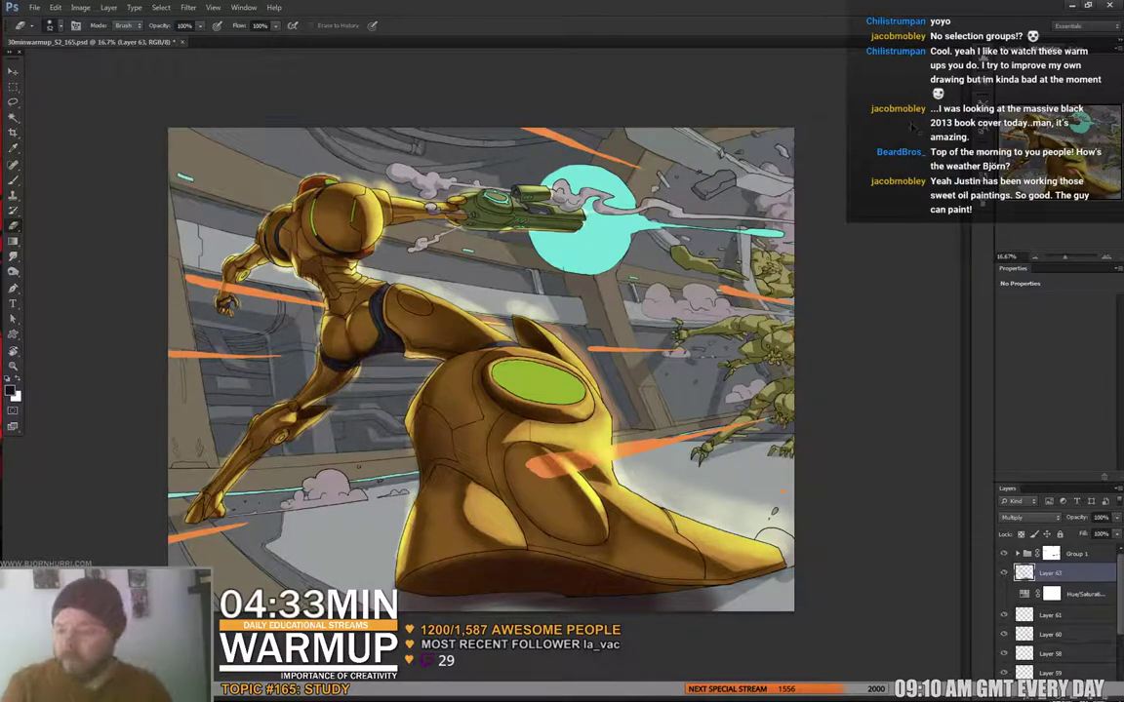
- Bring up the Classic Graves splash art as a floating reference beside the character illustration and enlarge it to 100%
key("ctrl+plus")
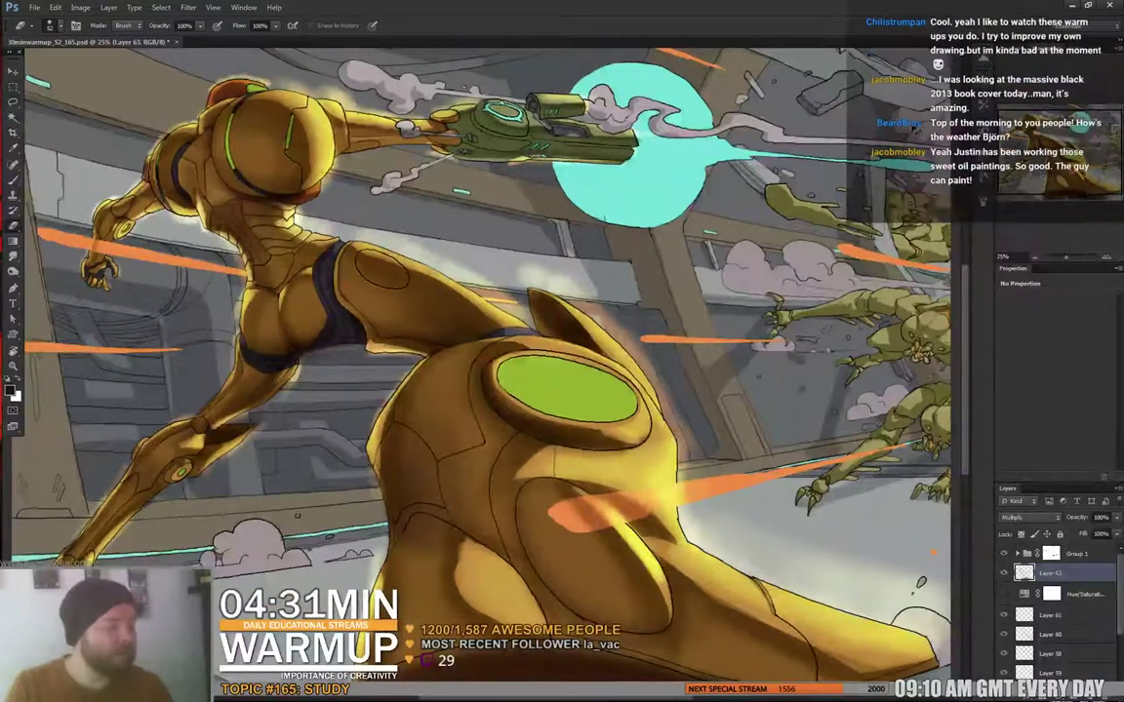
key("ctrl+Tab")
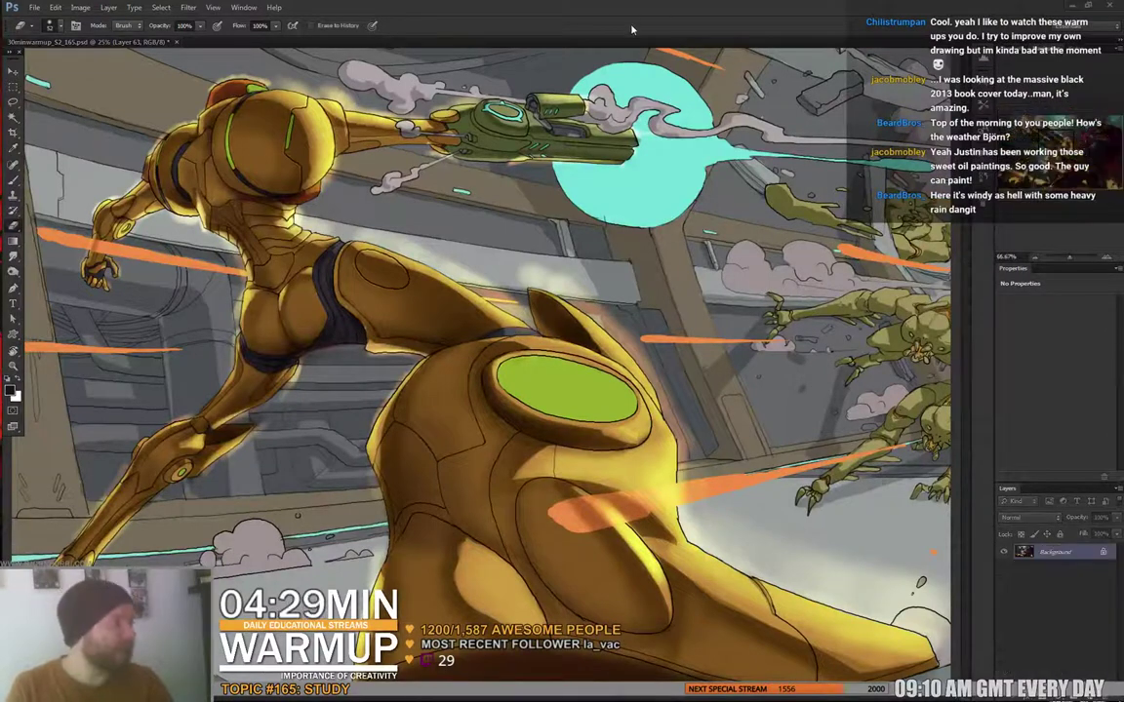
left_click_drag(633, 19, 633, 15)
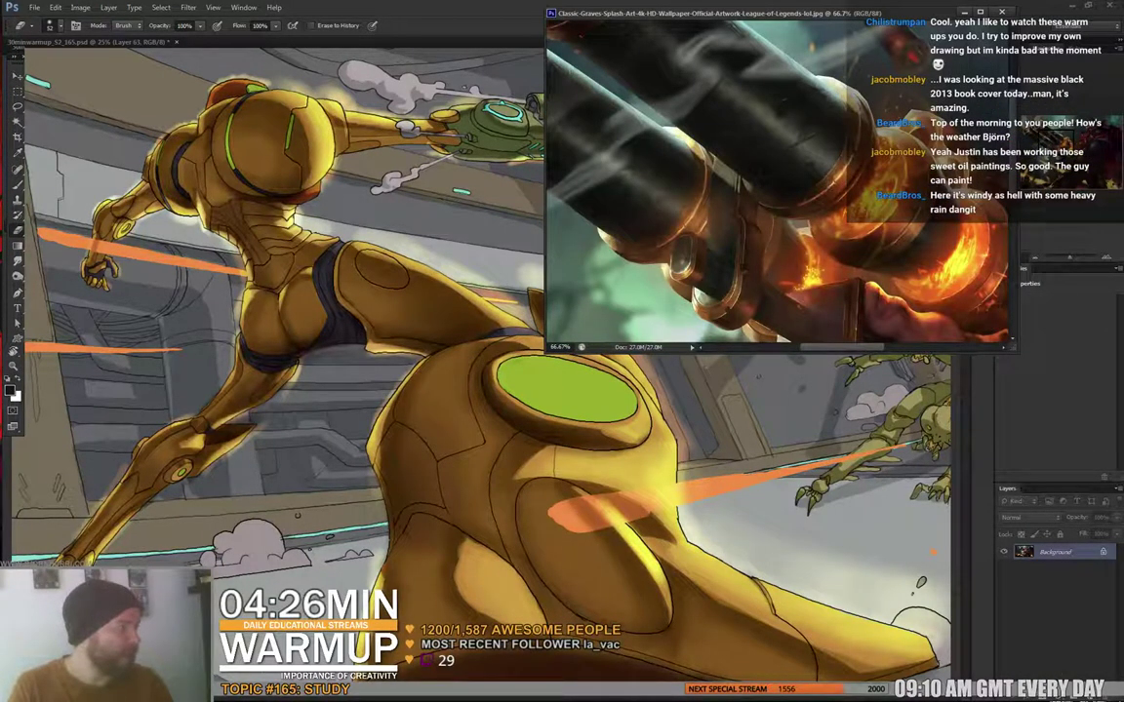
key("ctrl+plus")
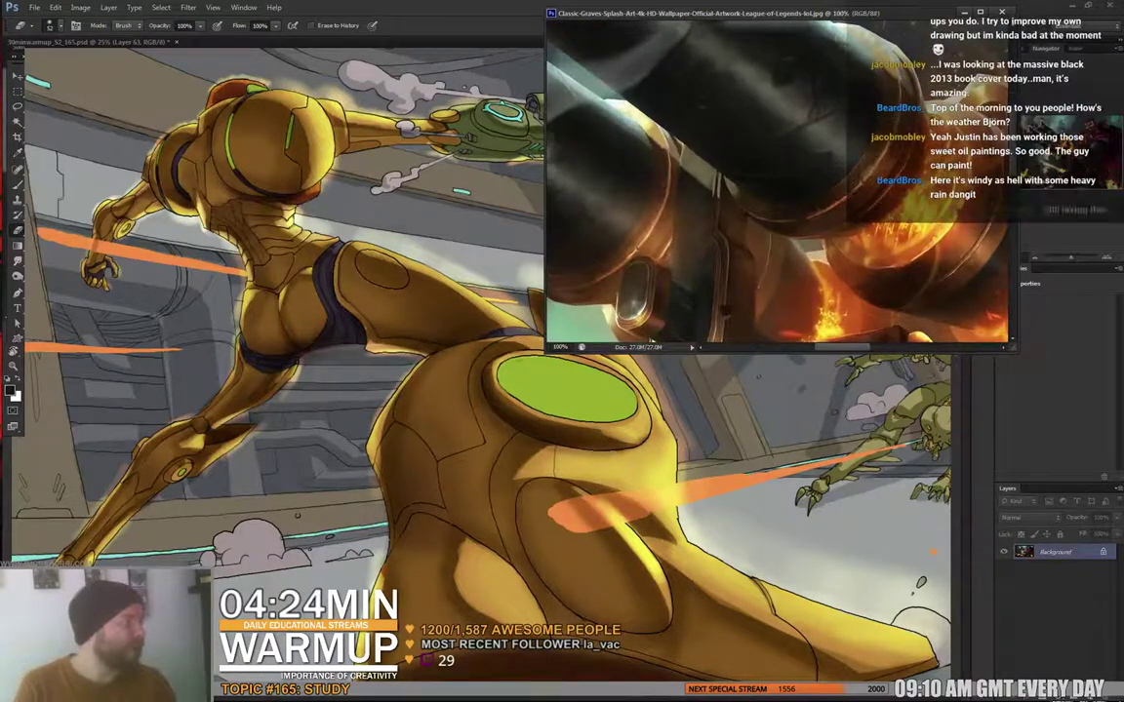
- Examine the rendering of the metal gun barrels, rims and glowing parts in the splash art reference
left_click_drag(717, 142, 785, 234)
left_click_drag(737, 122, 805, 278)
left_click_drag(780, 107, 854, 222)
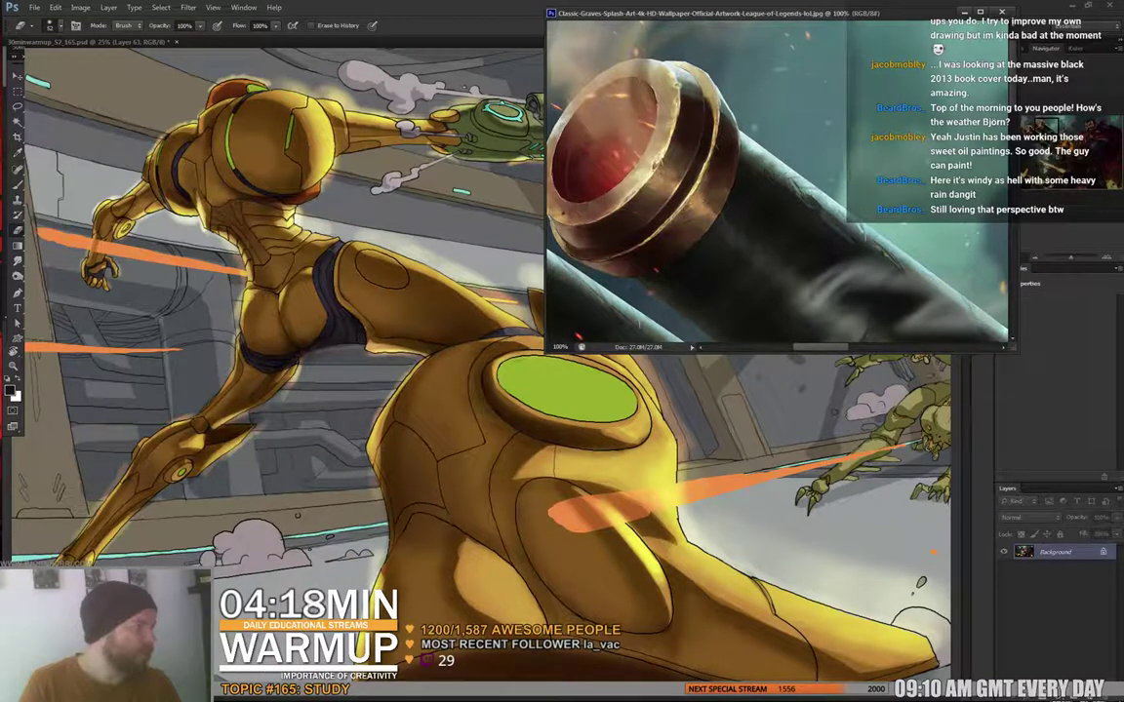
left_click_drag(722, 210, 846, 181)
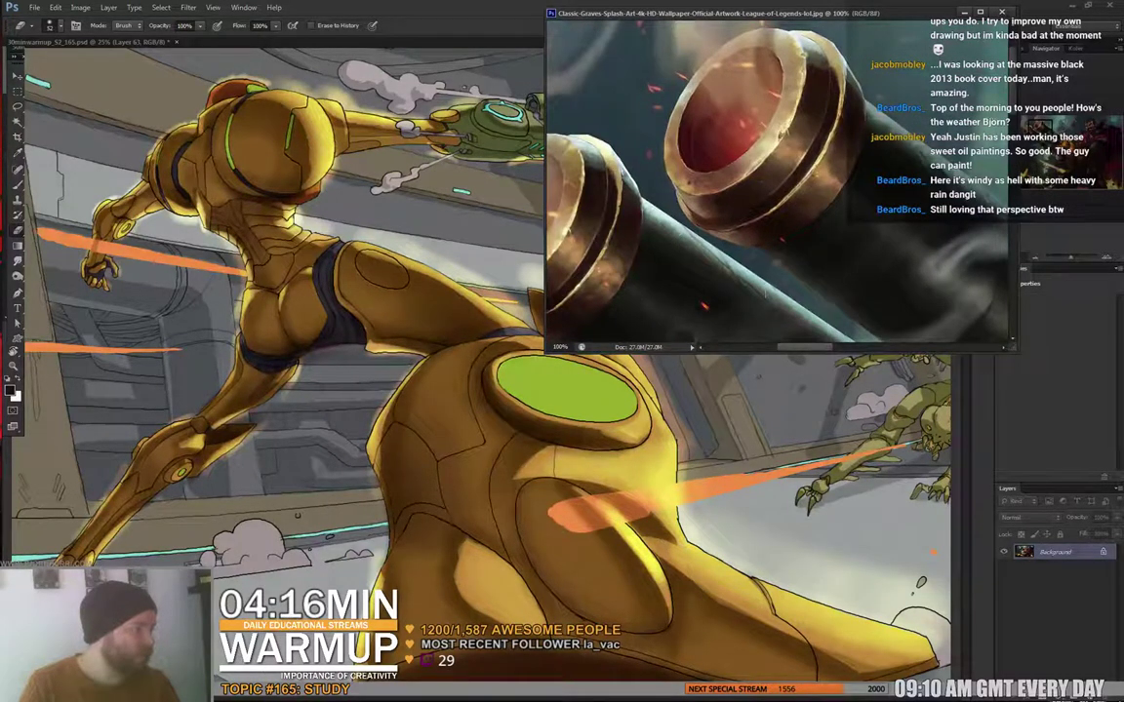
scroll(777, 181, "left", 2)
left_click_drag(741, 200, 722, 123)
scroll(776, 180, "down", 4)
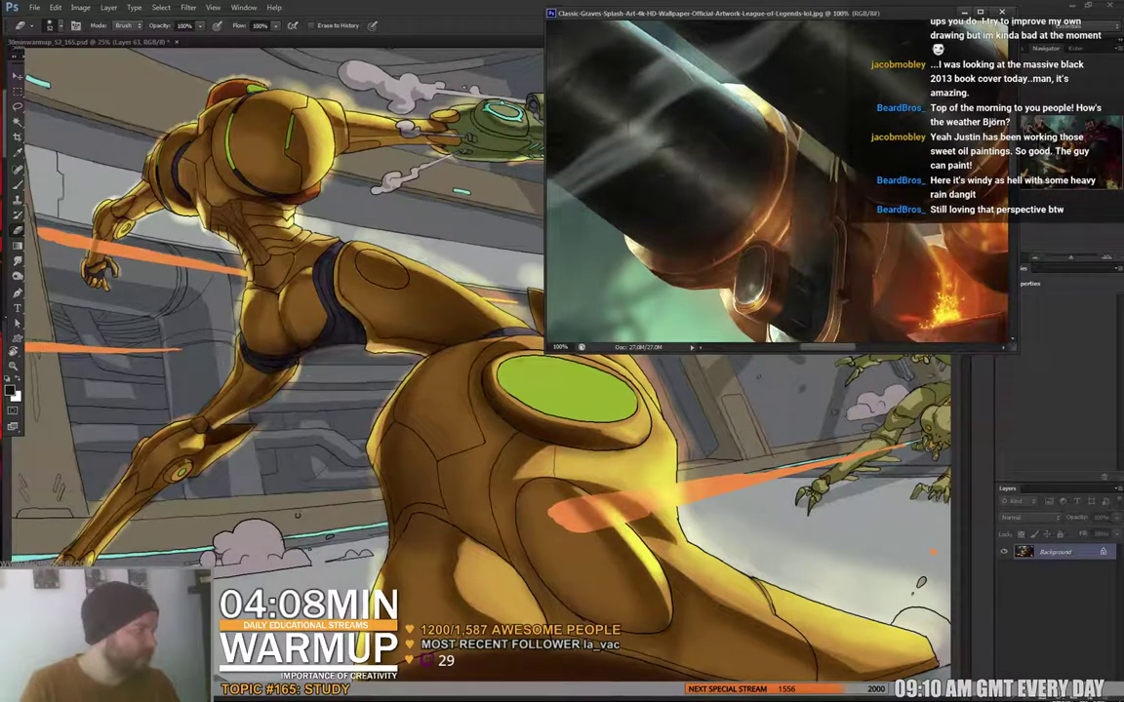
left_click_drag(863, 147, 688, 219)
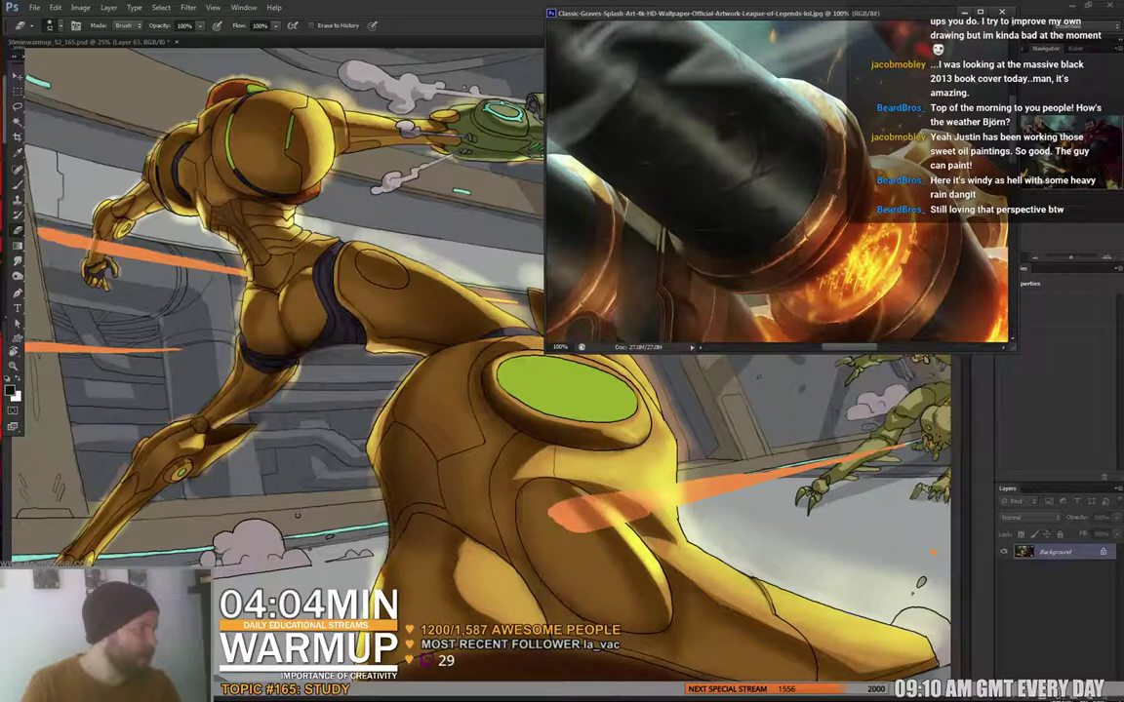
left_click_drag(860, 254, 683, 208)
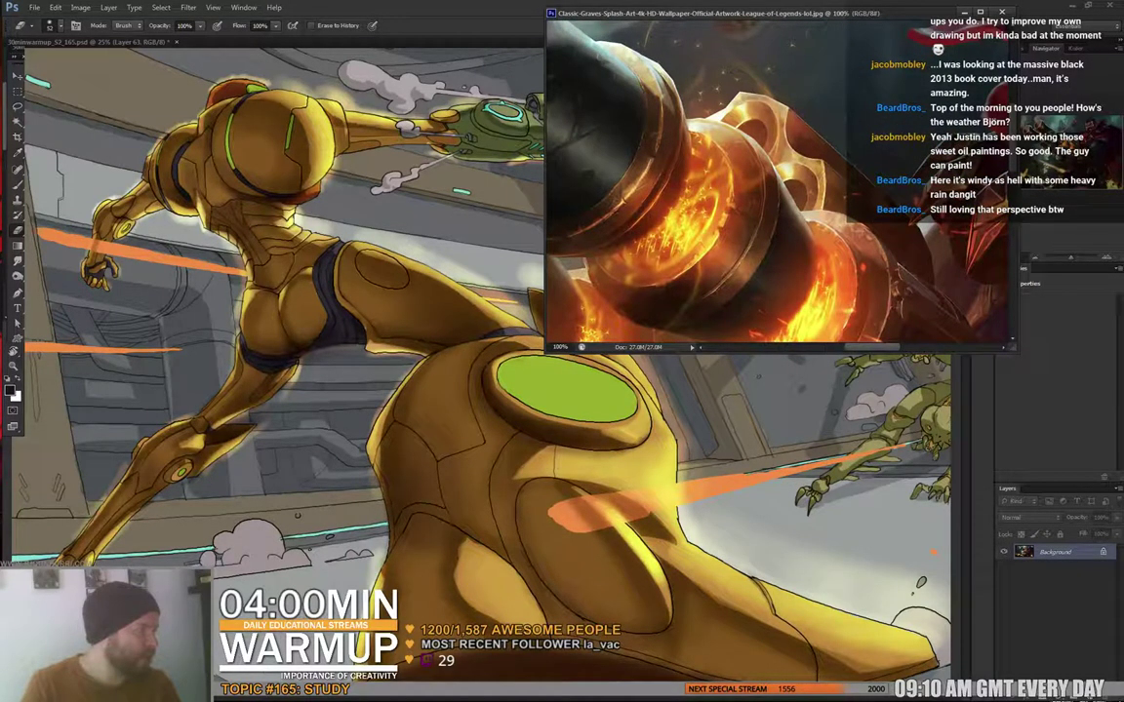
left_click_drag(760, 195, 851, 265)
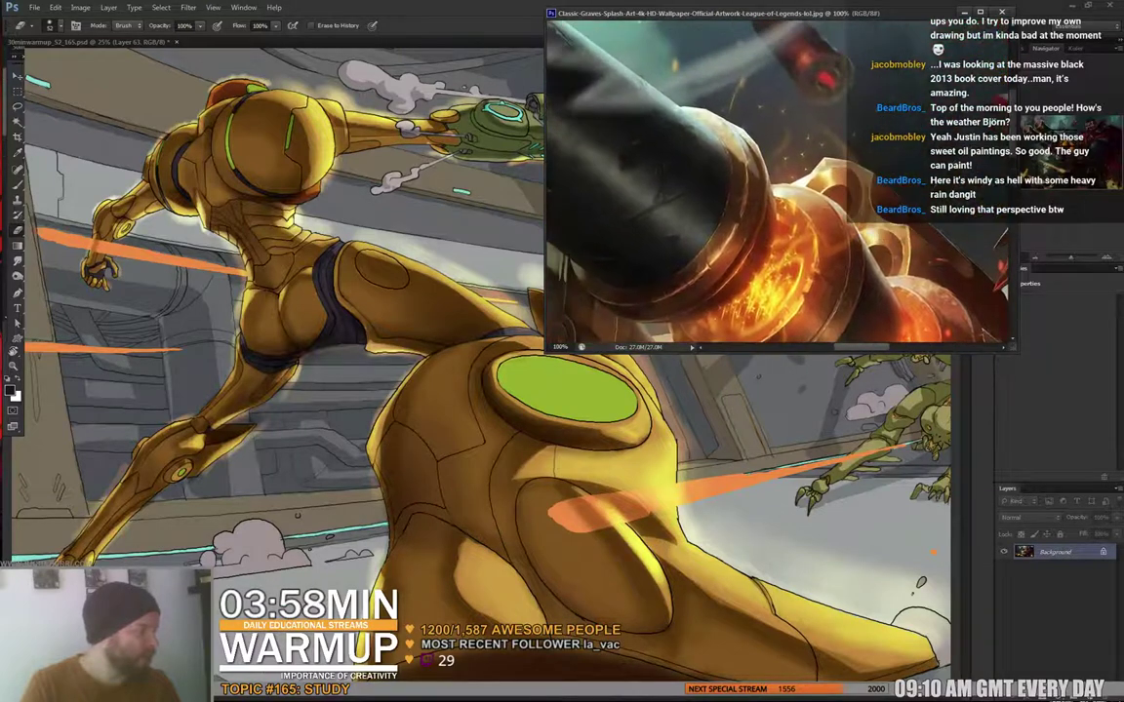
left_click_drag(722, 186, 816, 255)
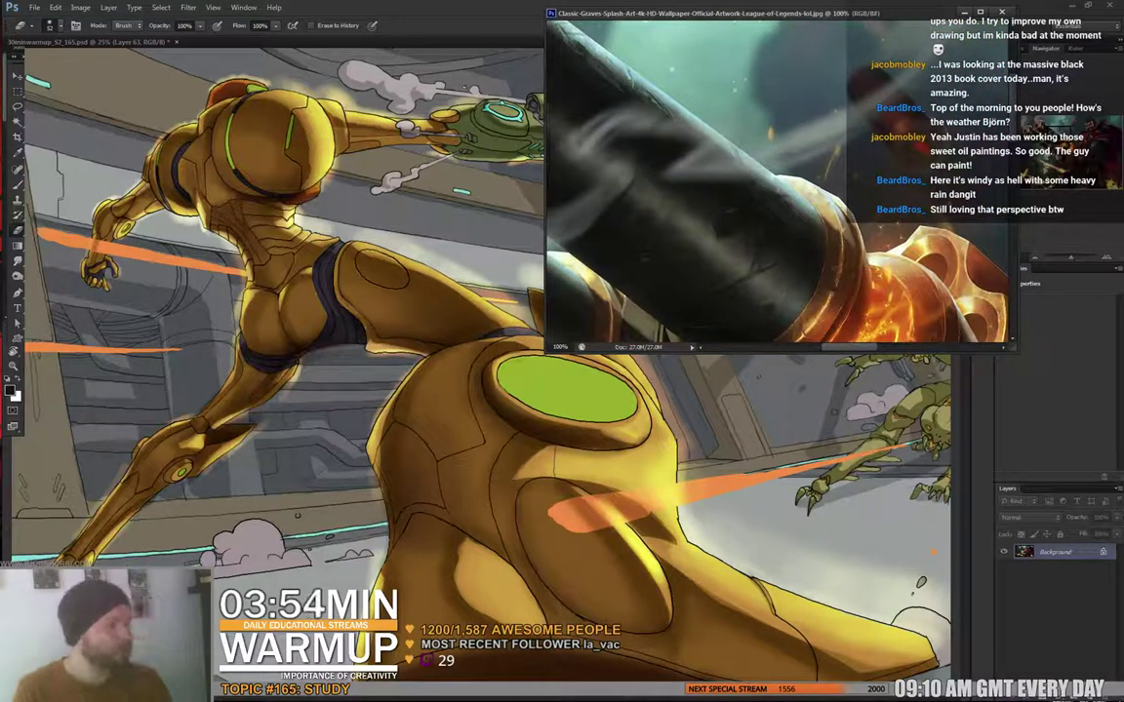
- Return to the character illustration and hide the line art in Group 1, focusing on the outstretched thigh
left_click(501, 519)
key("ctrl+plus")
key("ctrl+plus")
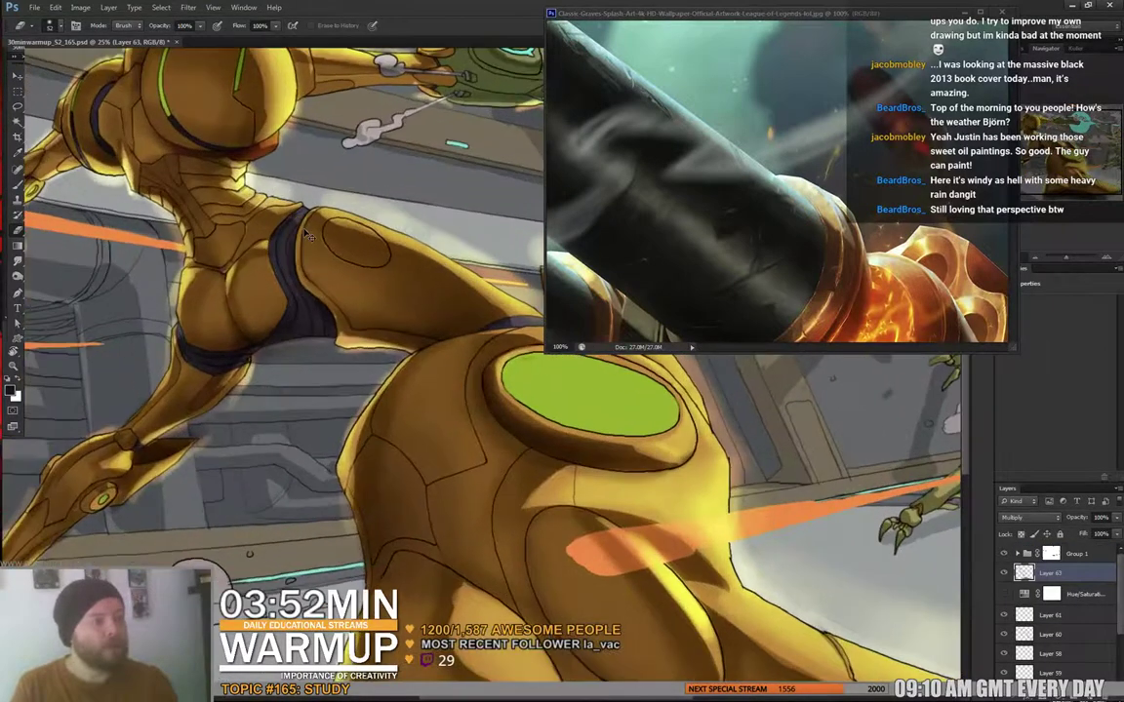
key("ctrl+plus")
key("ctrl+plus")
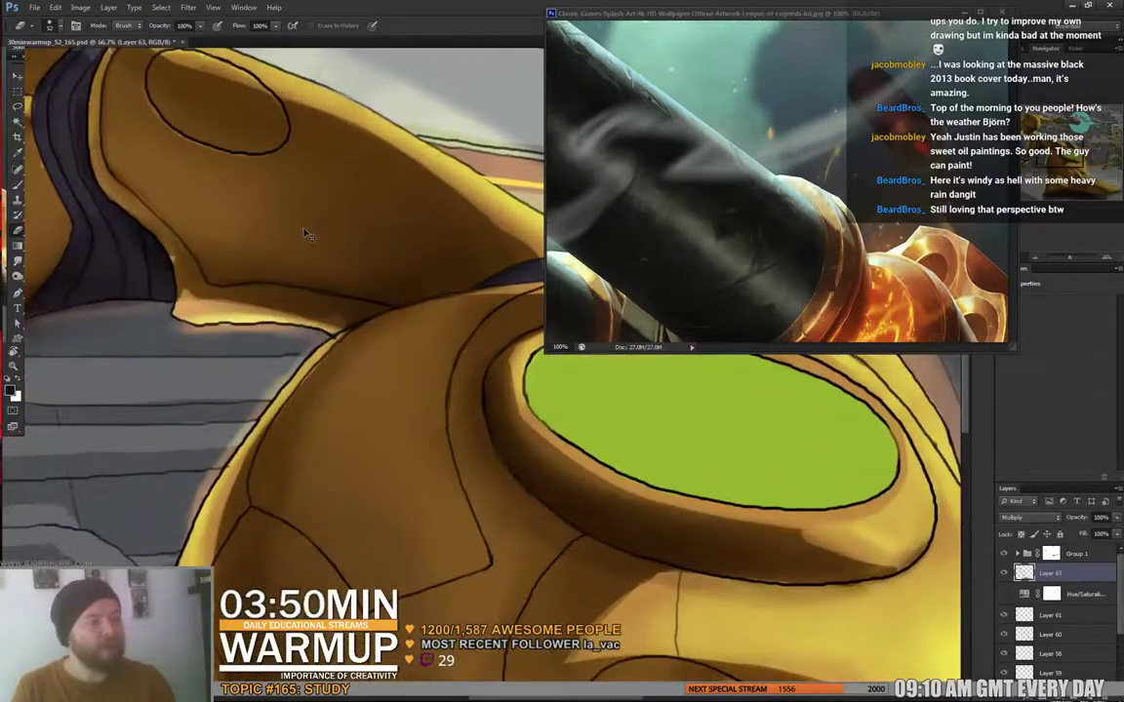
mouse_move(306, 227)
left_mouse_down()
mouse_move(391, 366)
mouse_move(308, 334)
mouse_move(394, 409)
left_mouse_up()
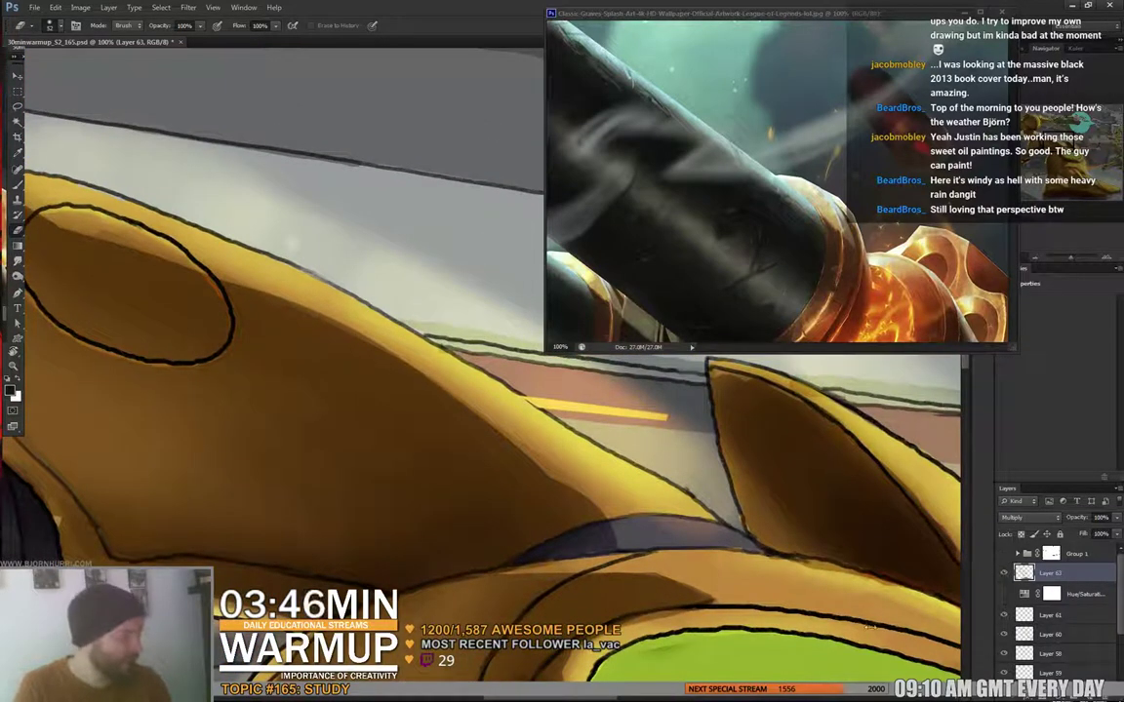
left_click(1004, 553)
key("ctrl+minus")
key("ctrl+minus")
key("ctrl+minus")
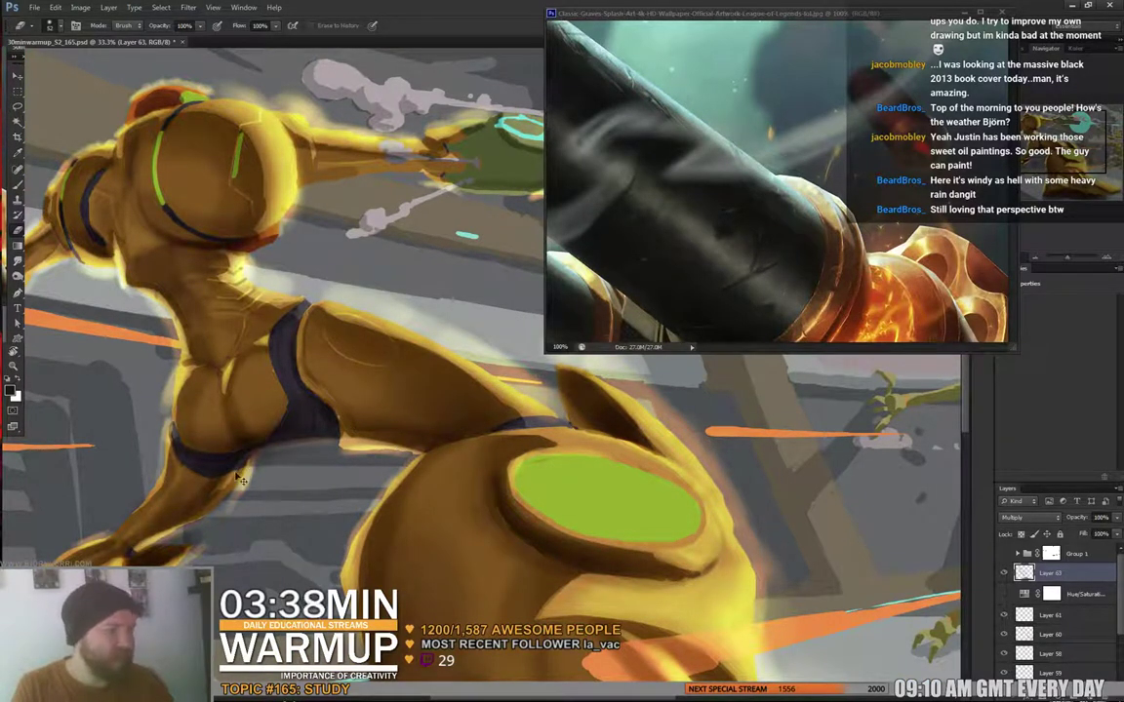
key("ctrl+plus")
key("ctrl+plus")
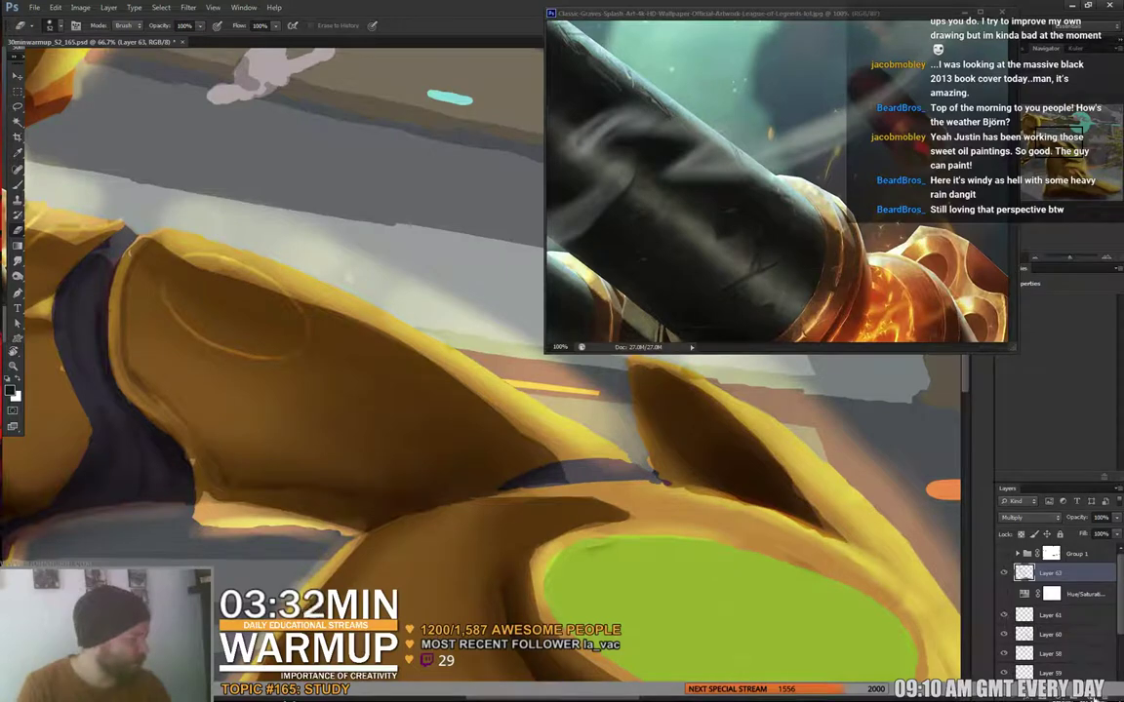
- Create a new layer above Layer 63 and choose the 60 px textured brush for painting
left_click(1095, 688)
key("b")
key("ctrl+plus")
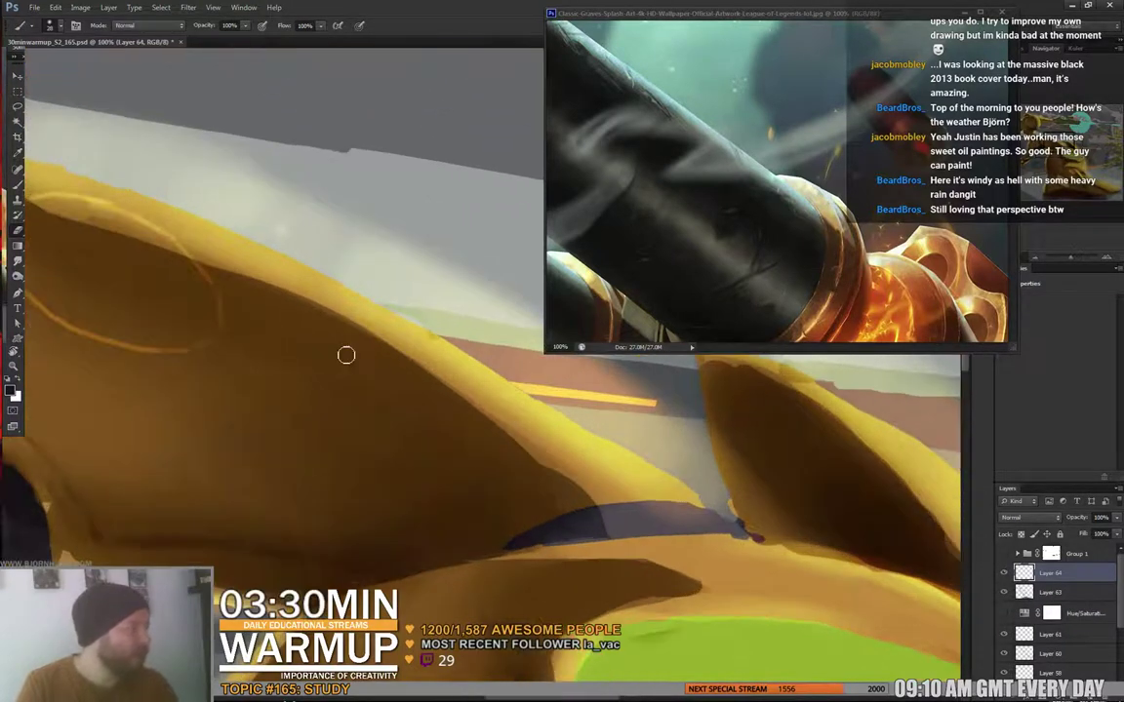
left_click_drag(504, 398, 495, 389)
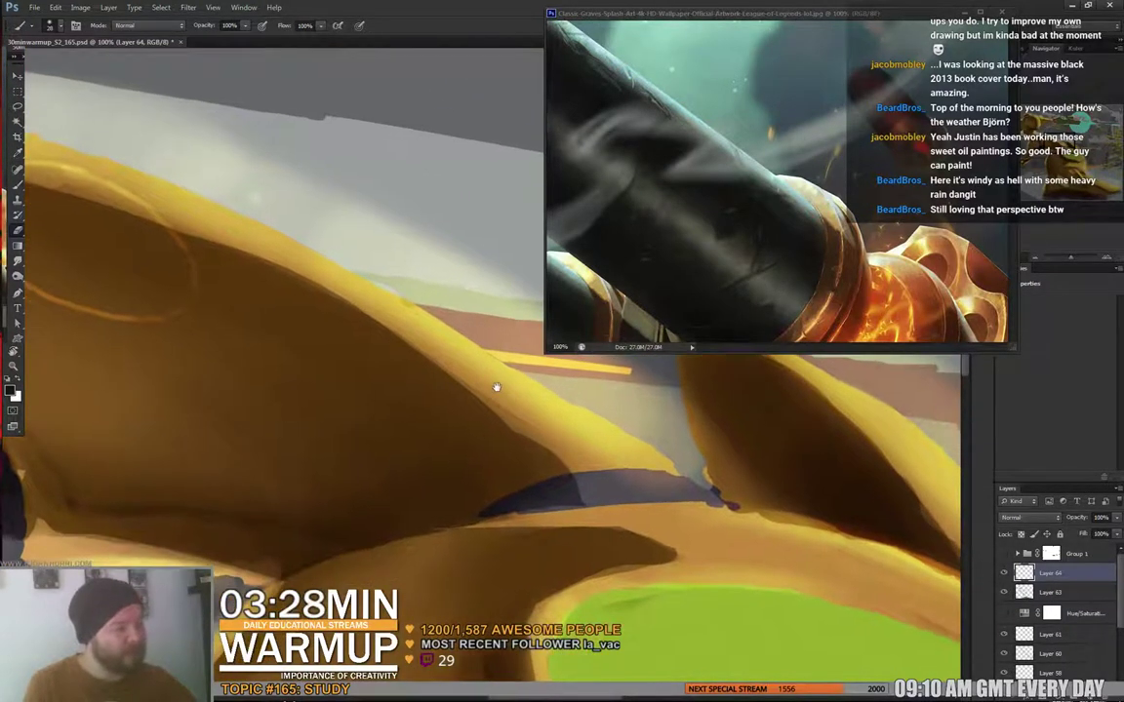
right_click(433, 321)
left_click(505, 435)
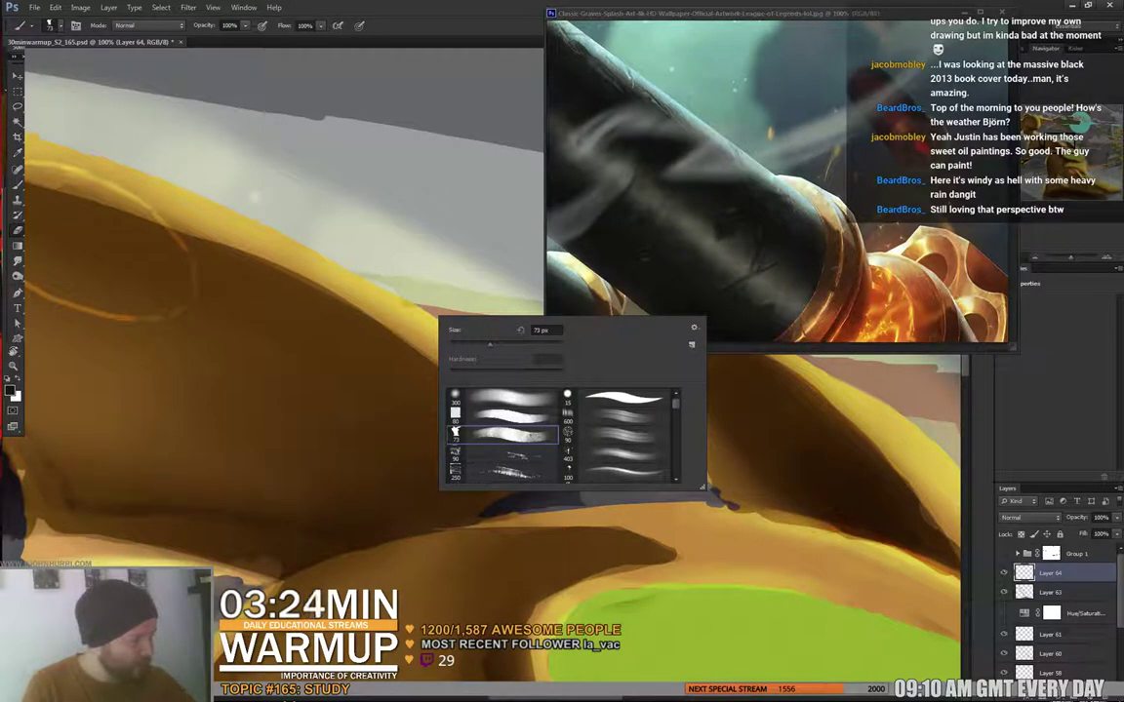
scroll(507, 434, "down", 5)
scroll(508, 434, "down", 5)
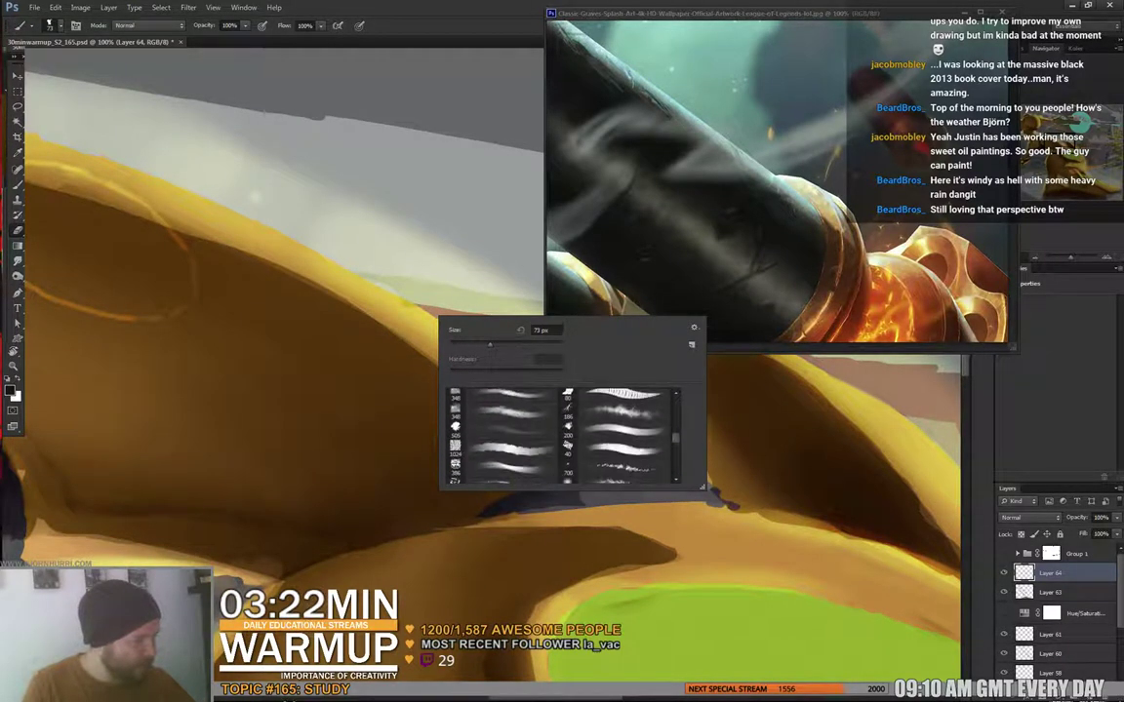
scroll(561, 434, "down", 5)
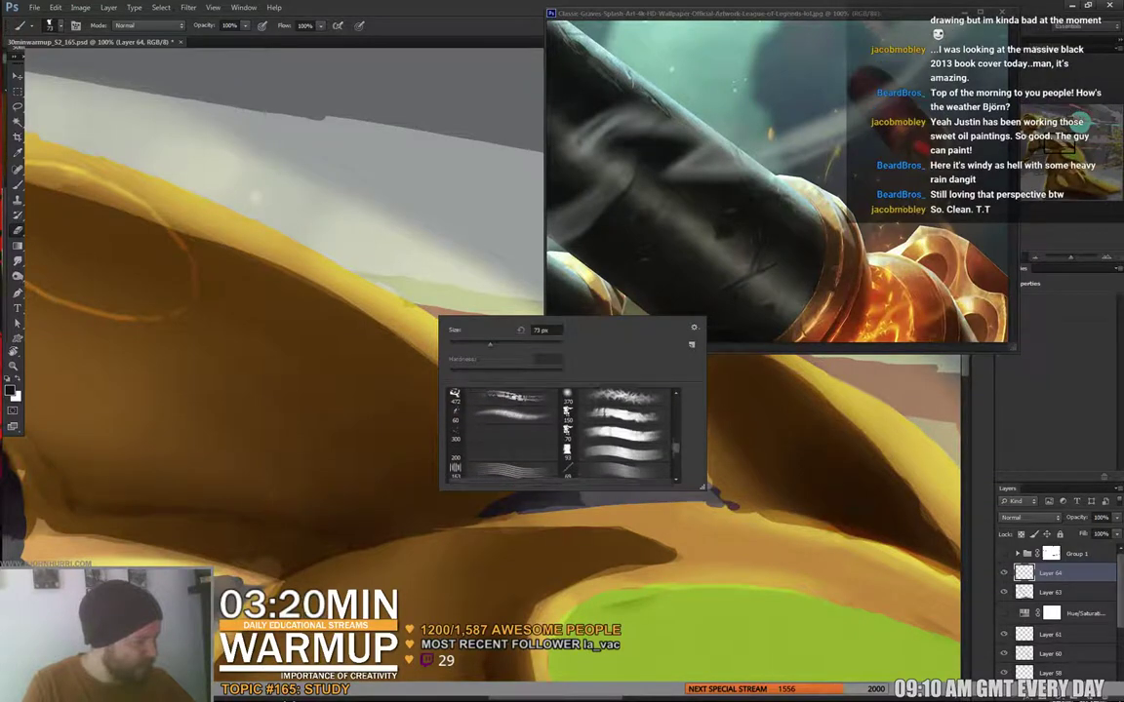
scroll(561, 434, "up", 5)
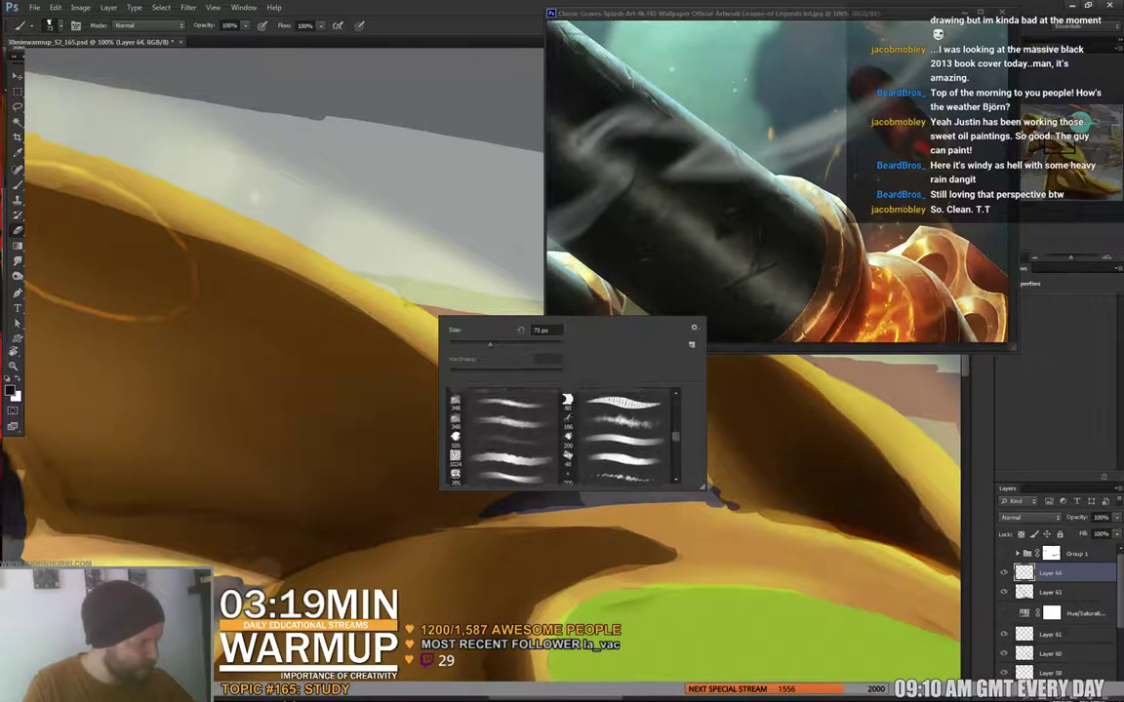
scroll(561, 434, "up", 4)
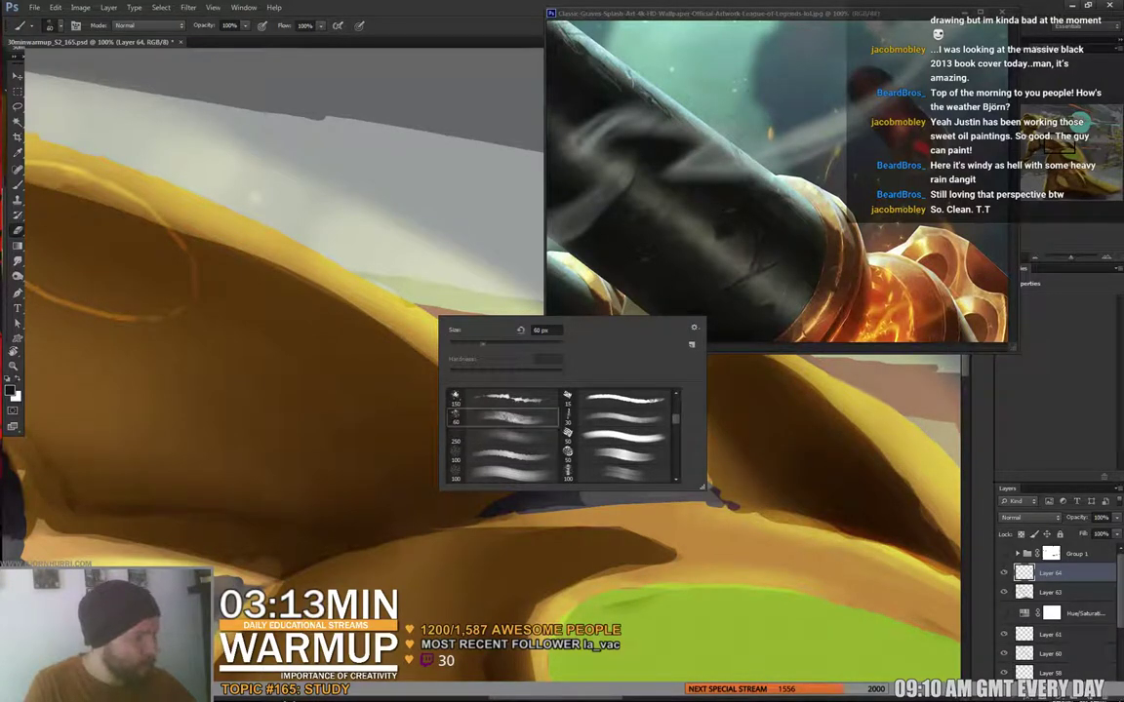
- Sample yellows from the armor and paint over the thigh's upper rim with the textured brush at 20 px
left_click(83, 163, "alt")
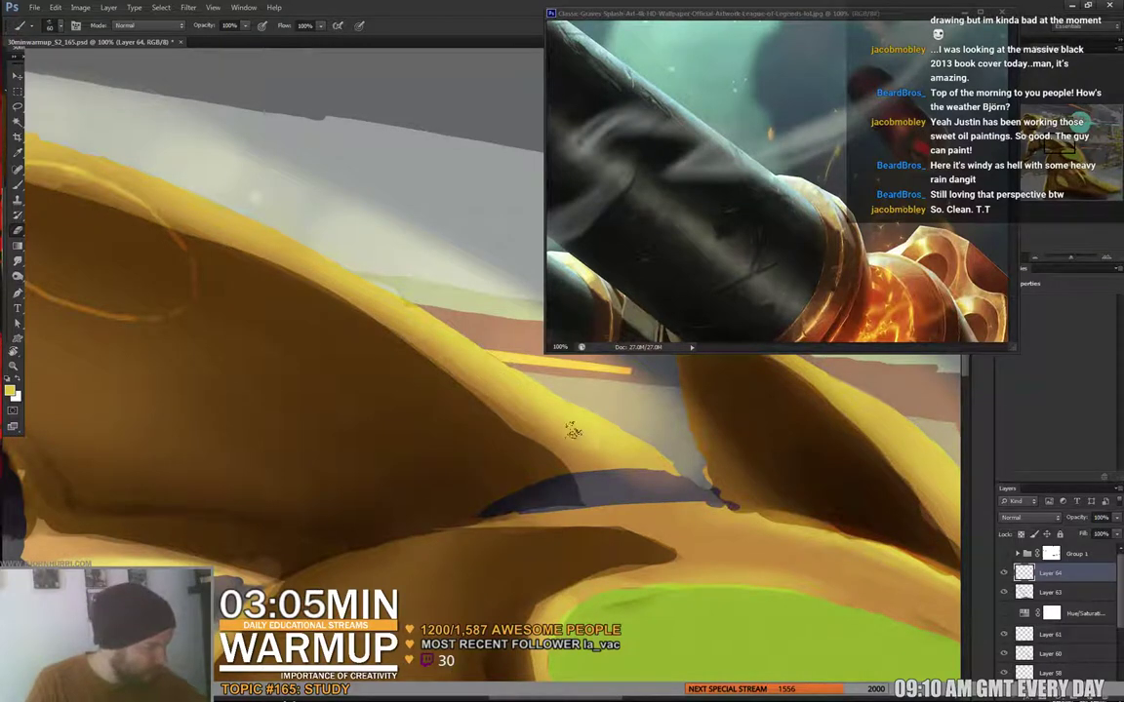
left_click_drag(147, 175, 294, 254)
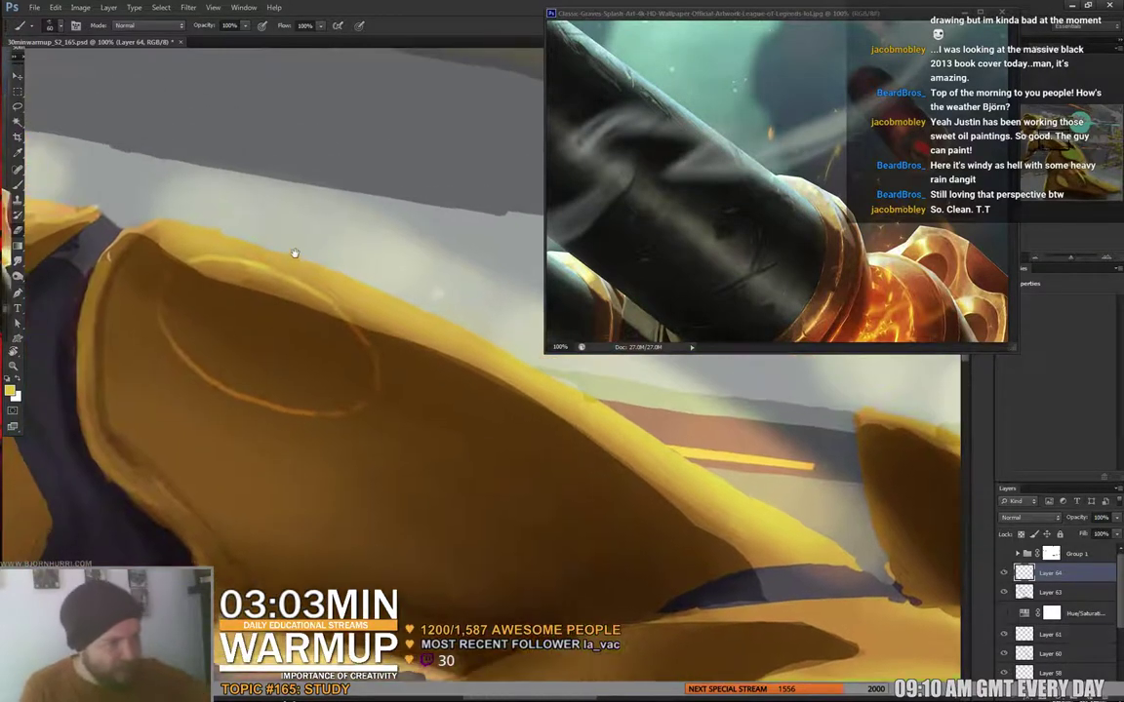
right_click(202, 227)
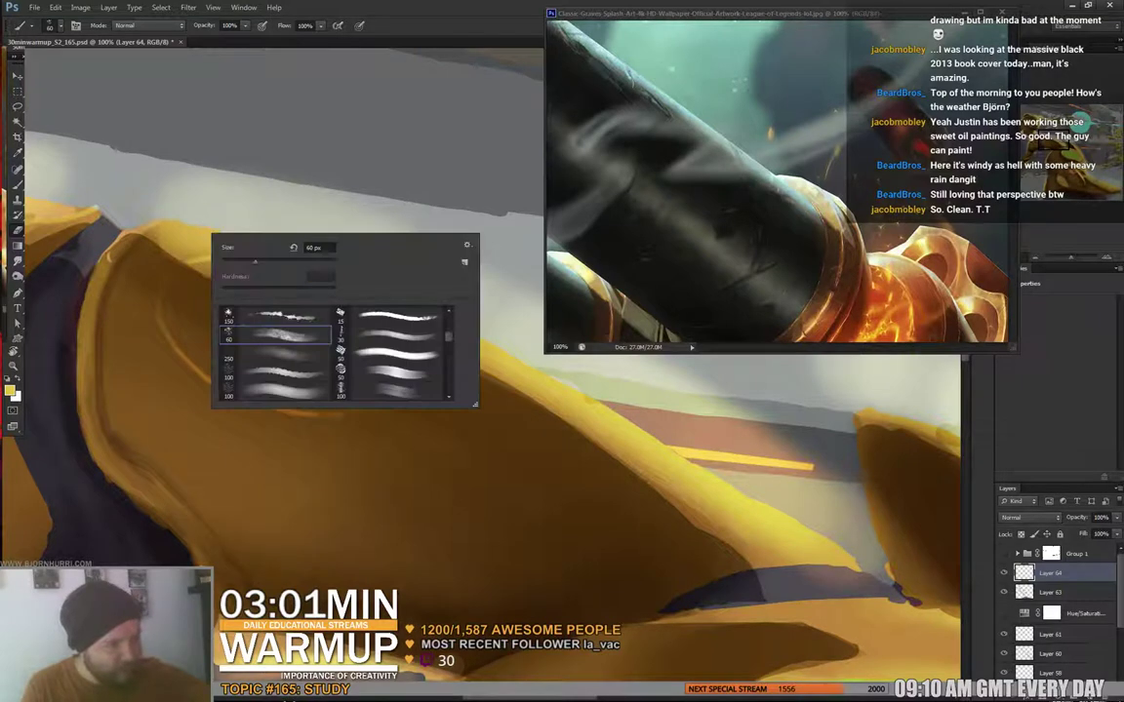
type("20")
key("Return")
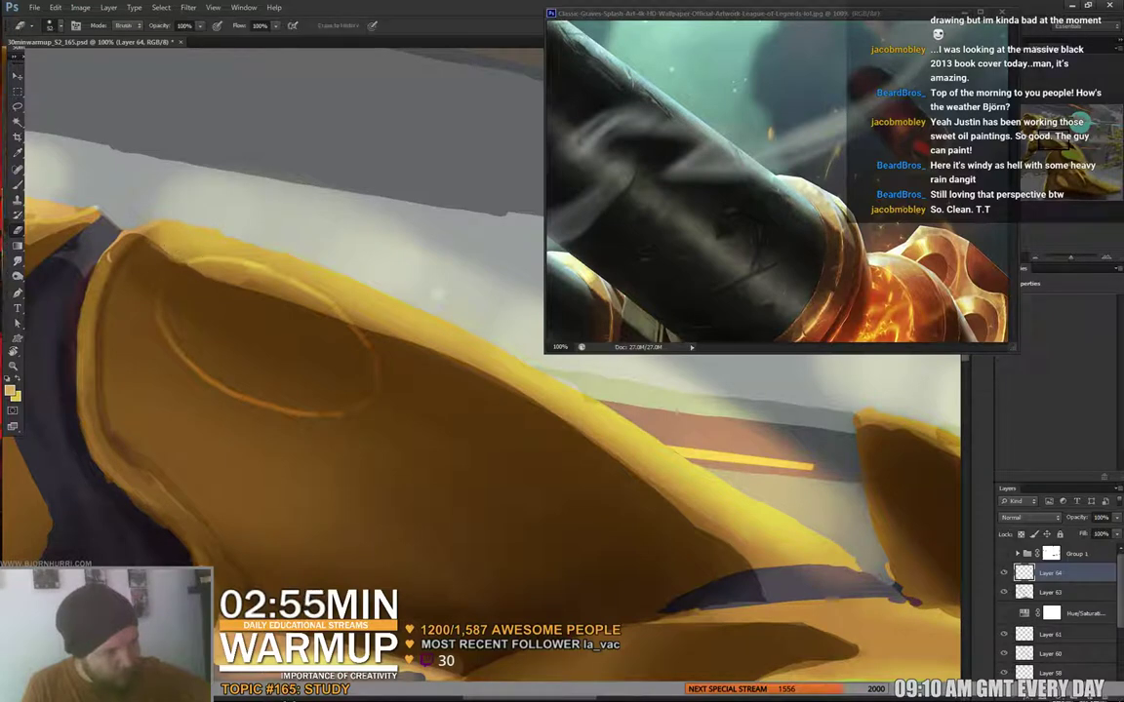
key("e")
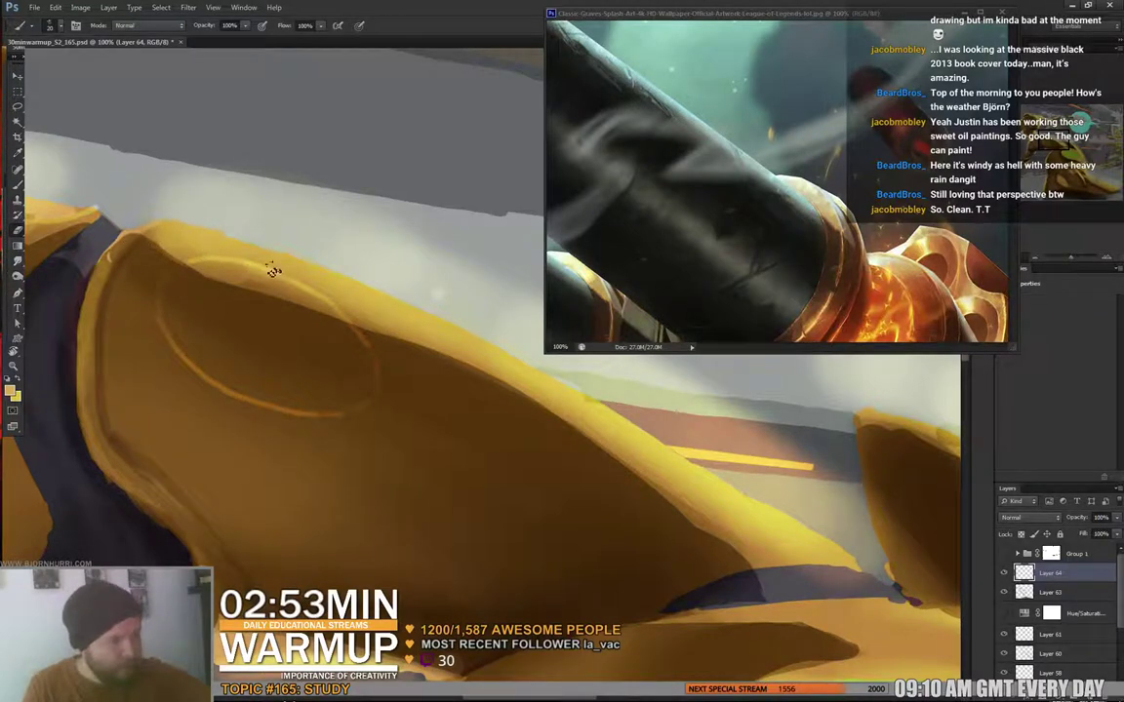
left_click(257, 263, "alt")
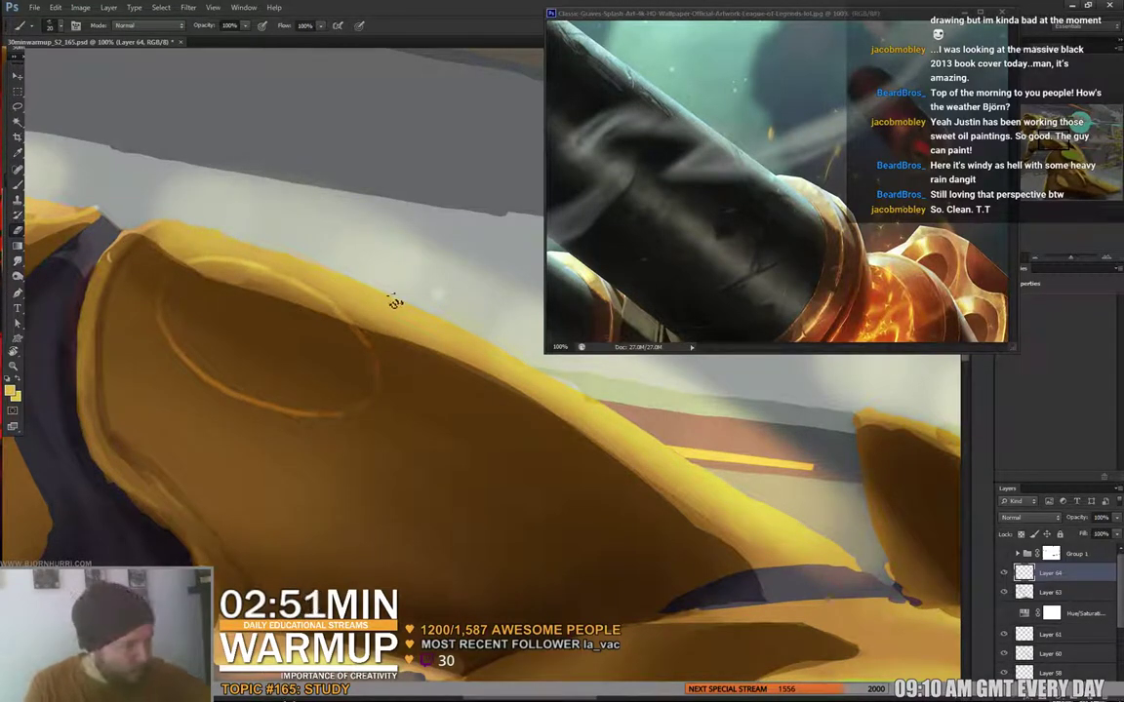
left_click_drag(501, 367, 280, 254)
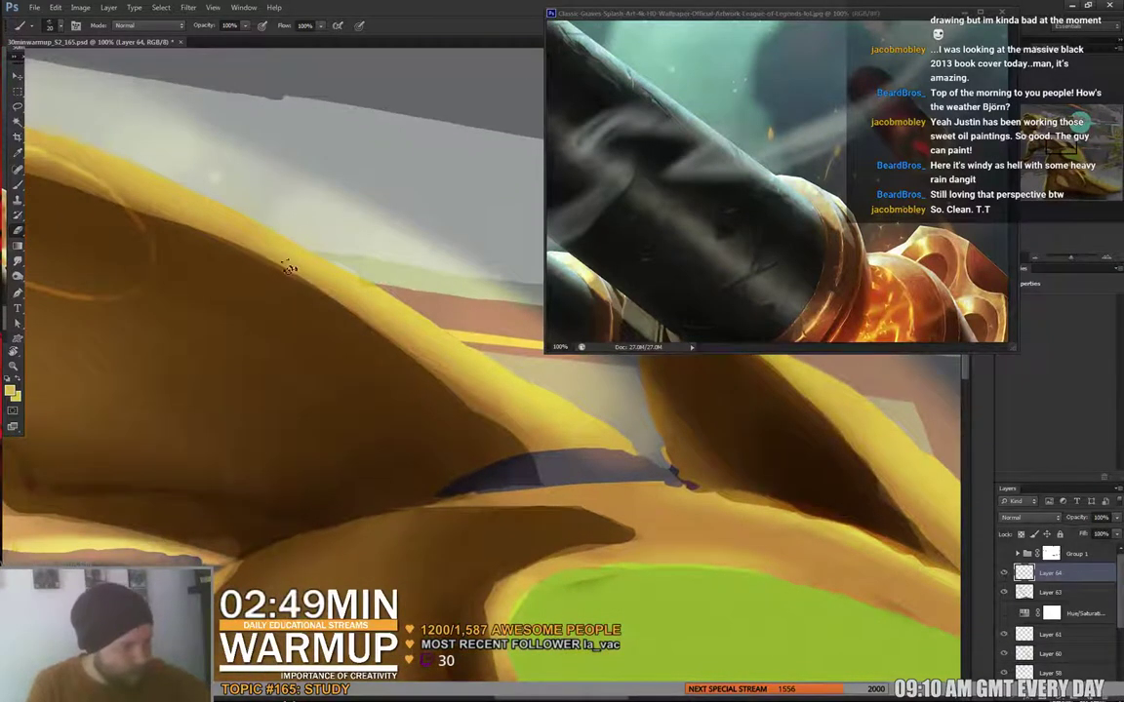
- Enlarge the textured brush to 81 px and brush speckled yellow along the outer edge of the thigh's rim
right_click(290, 268)
left_click(341, 353)
left_click(289, 235)
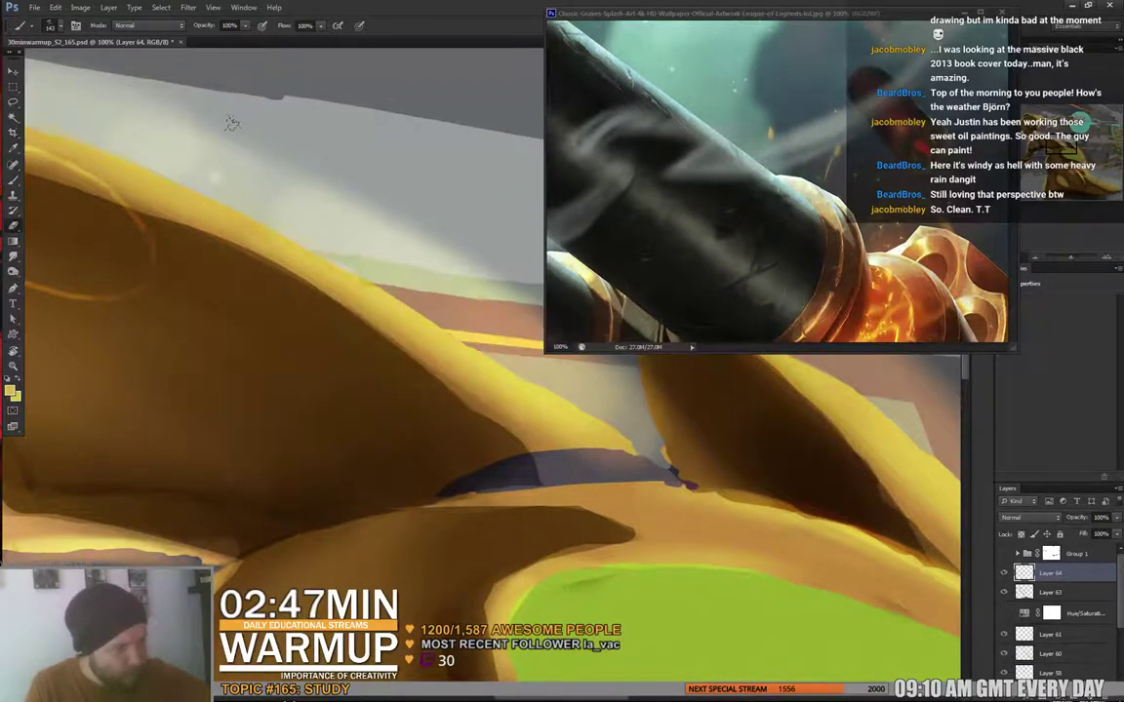
right_click(242, 213)
left_click(343, 223)
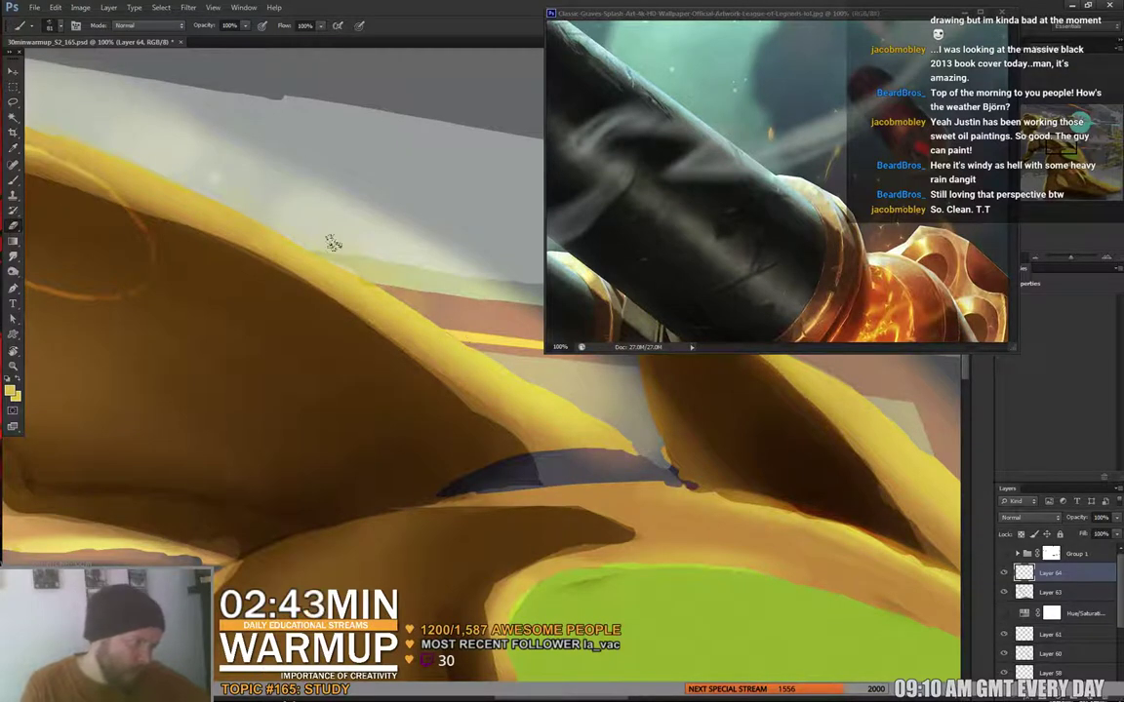
left_click_drag(338, 253, 488, 343)
left_click_drag(431, 297, 472, 320)
mouse_move(584, 402)
left_mouse_down()
mouse_move(672, 471)
mouse_move(584, 536)
mouse_move(549, 524)
mouse_move(601, 554)
left_mouse_up()
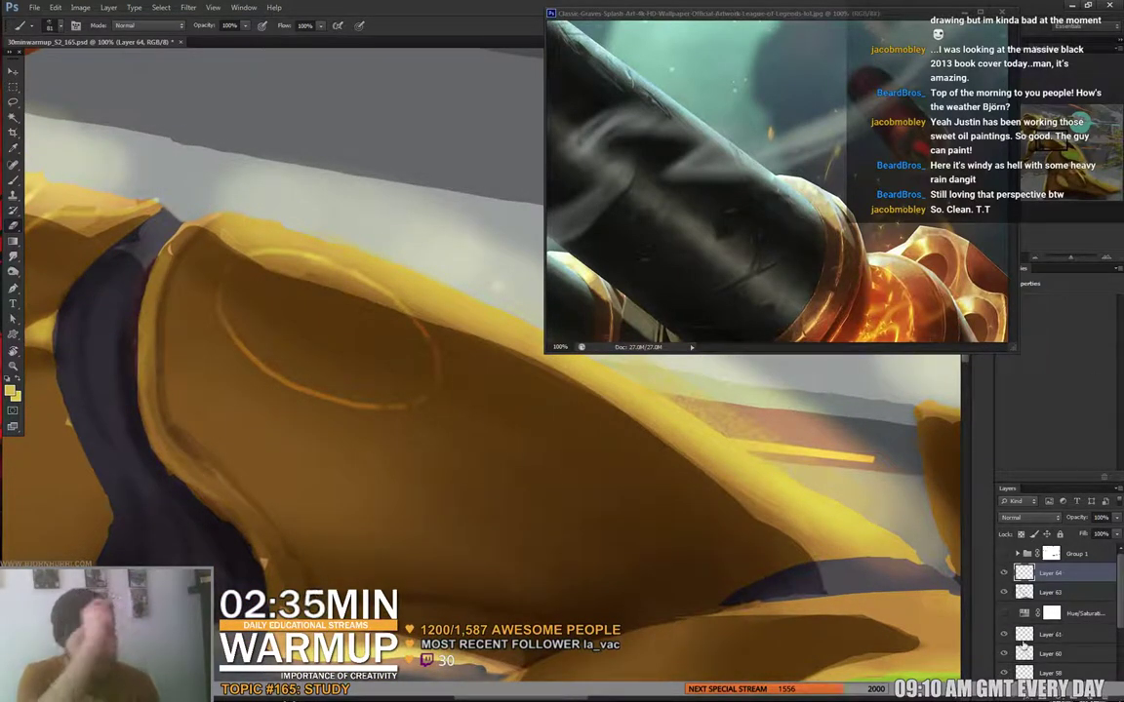
- Create a new layer above Layer 64, set it to Screen blending, and sample teal from the splash art's background
key("ctrl+shift+alt+n")
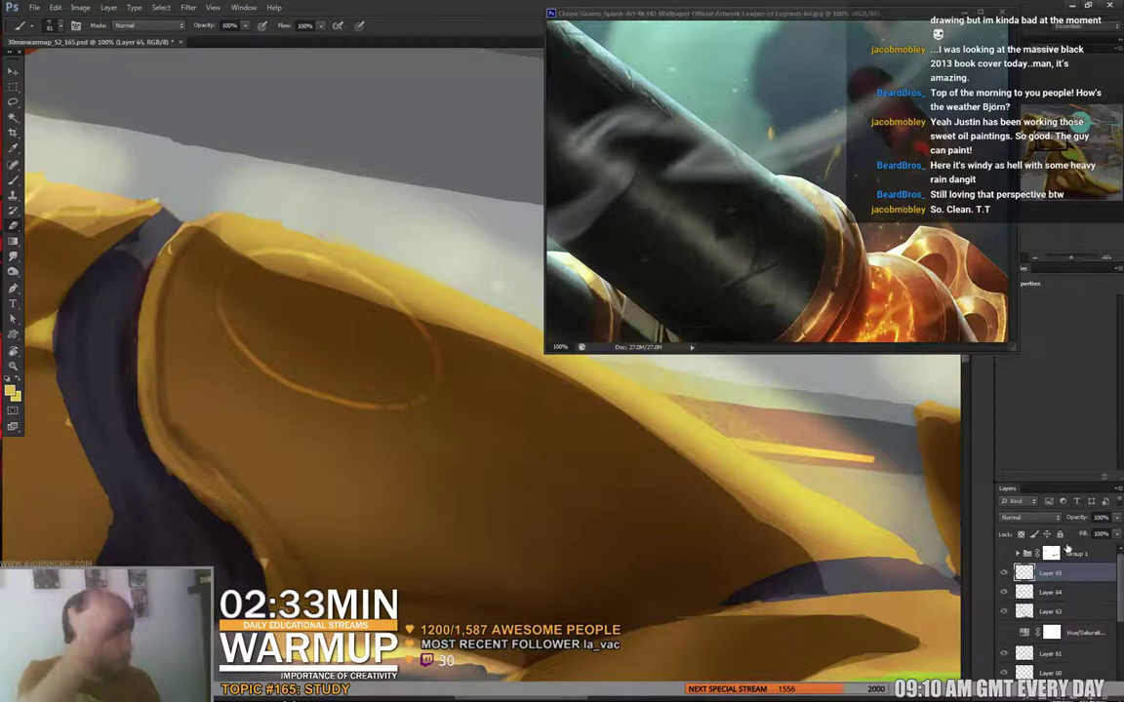
left_click(1032, 519)
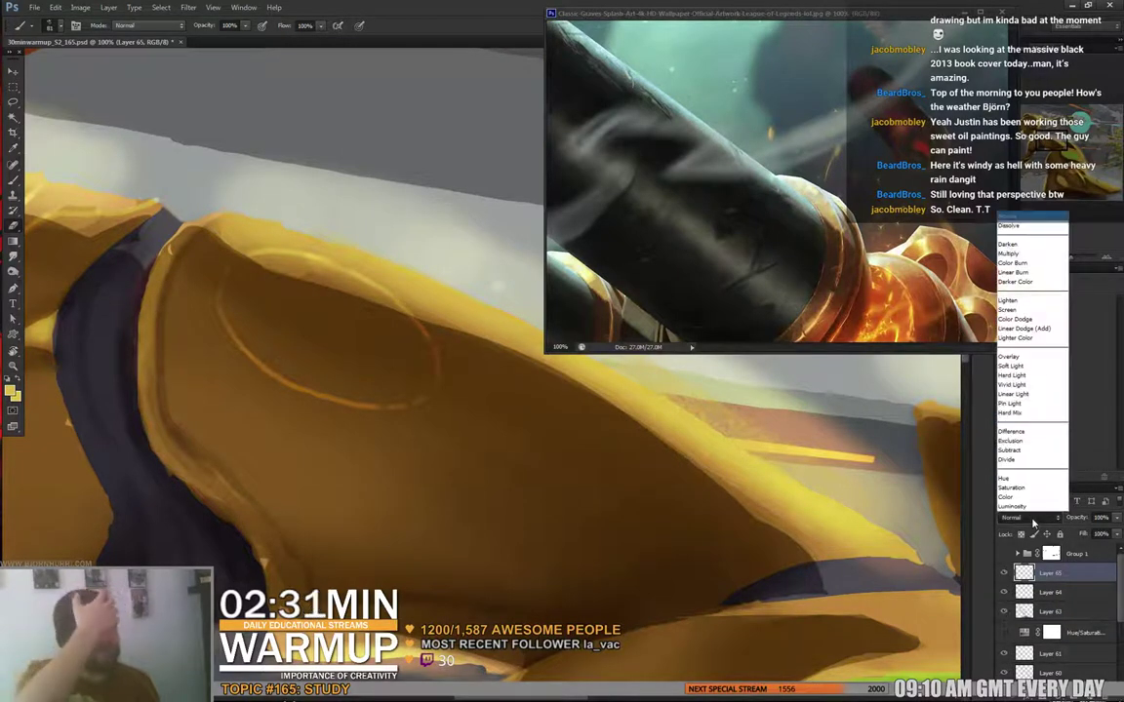
left_click(1016, 310)
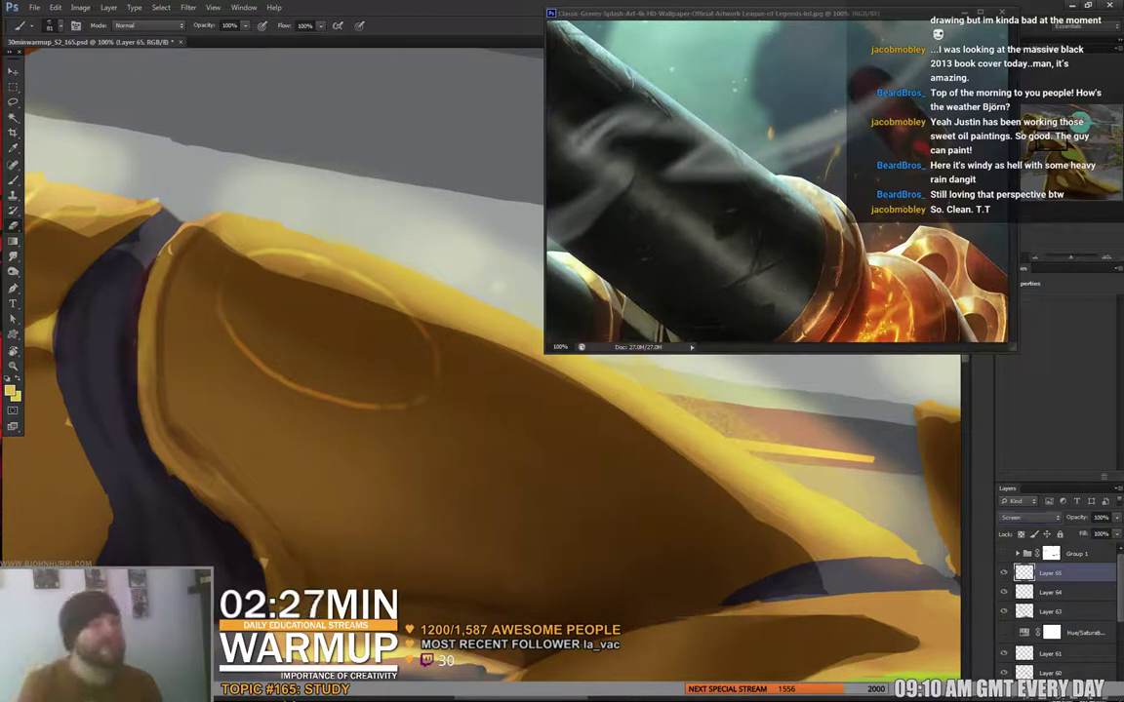
left_click(696, 42)
left_click(244, 405)
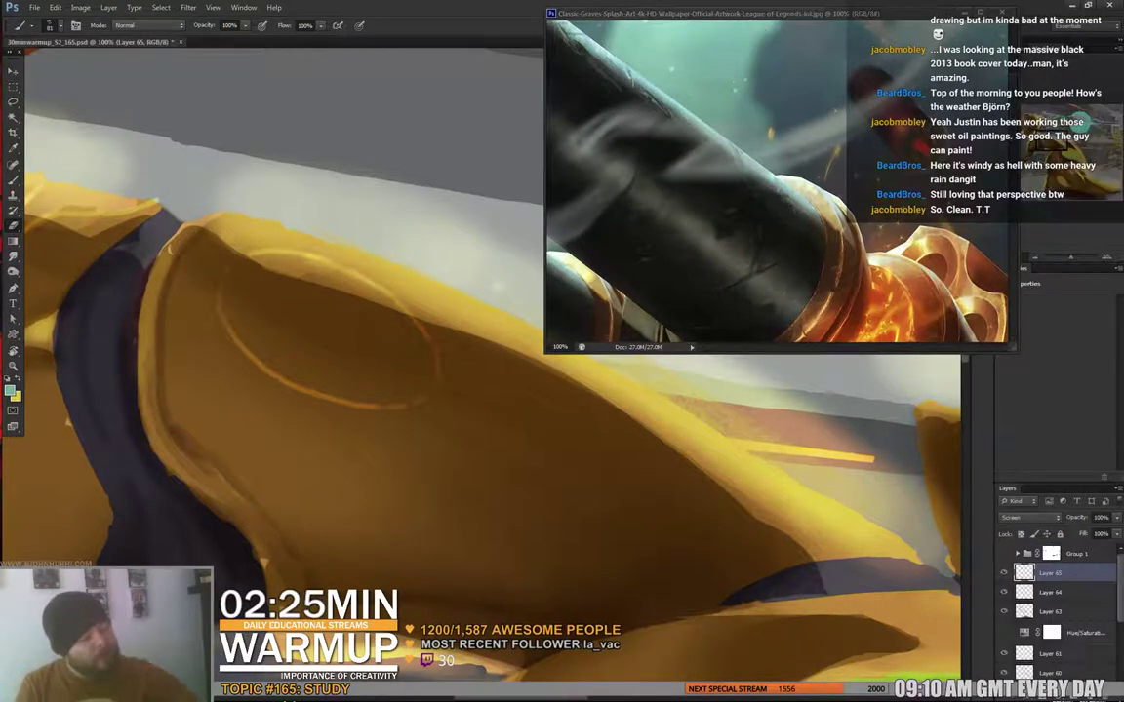
- Switch to the soft round brush with 0% hardness and try a broad teal sheen across the thigh's dark inner surface
mouse_move(219, 400)
left_mouse_down()
mouse_move(356, 427)
mouse_move(584, 548)
left_mouse_up()
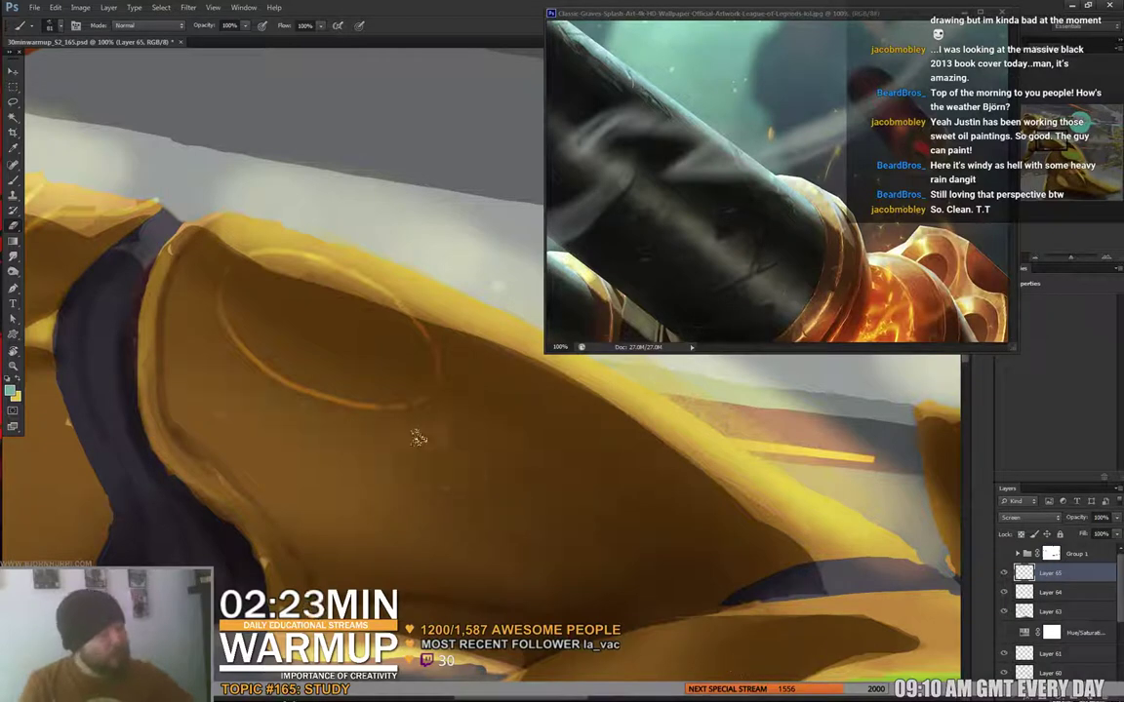
right_click(416, 436)
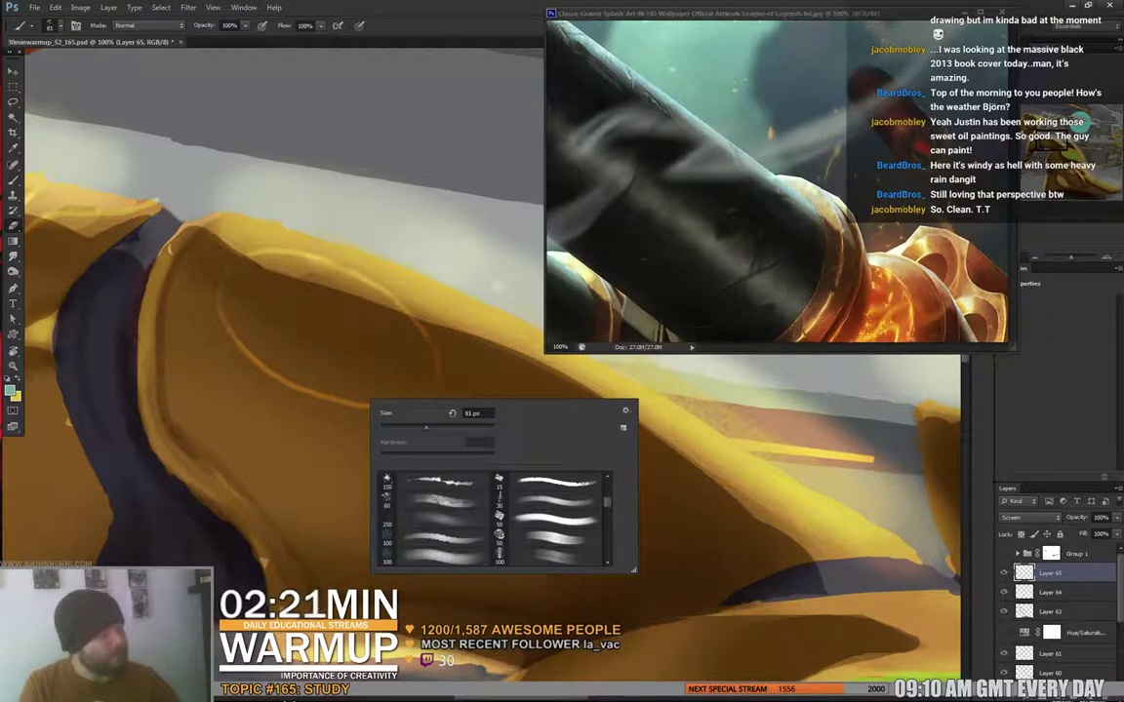
scroll(493, 519, "up", 5)
left_click(439, 482)
left_click_drag(473, 426, 447, 426)
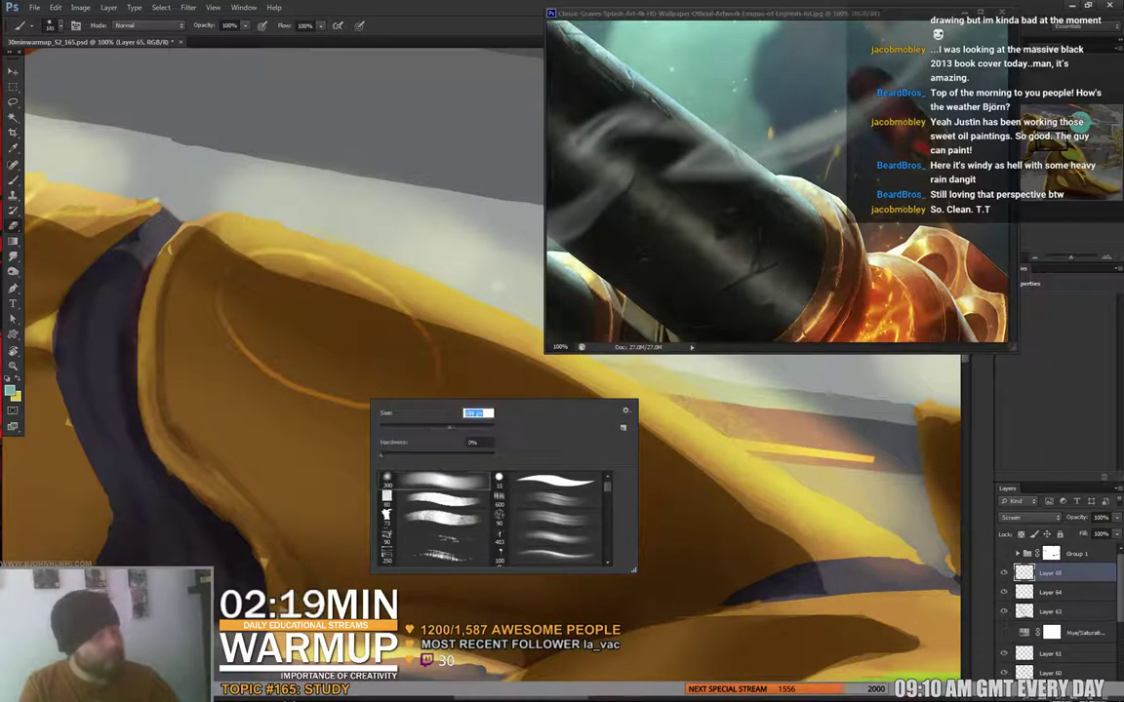
left_click_drag(283, 418, 522, 486)
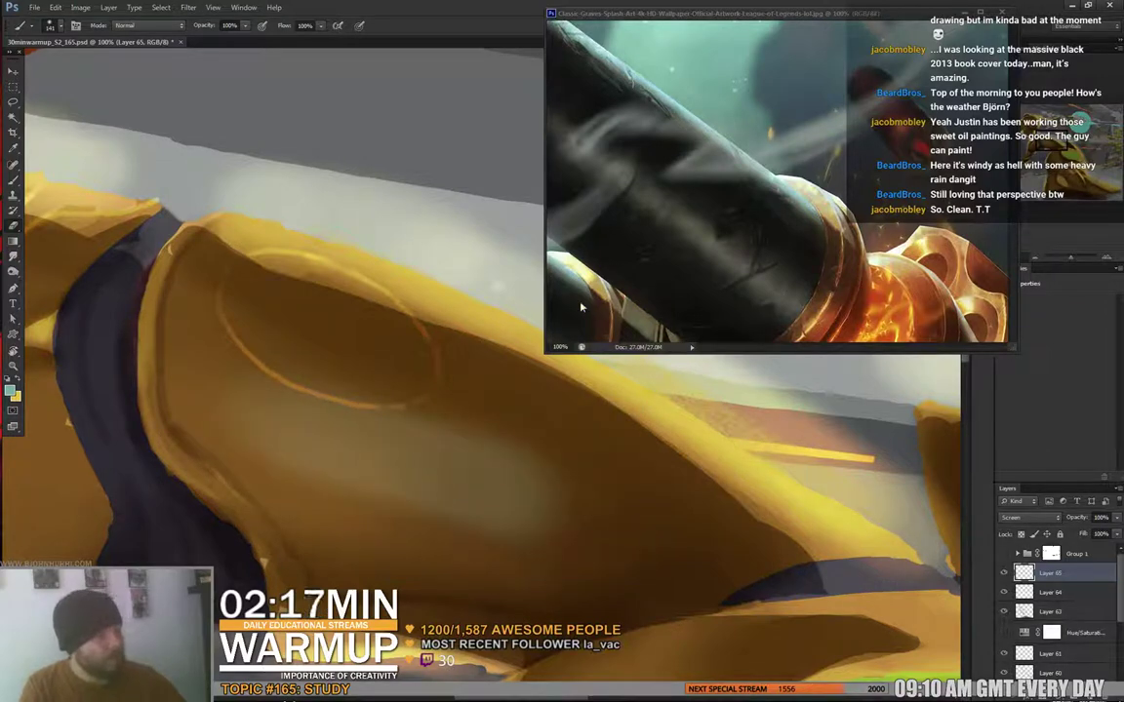
key("ctrl+z")
- Reduce the soft brush below 141 px and paint a teal sheen on the thigh beside the dark hip strap
key("ctrl+minus")
key("ctrl+minus")
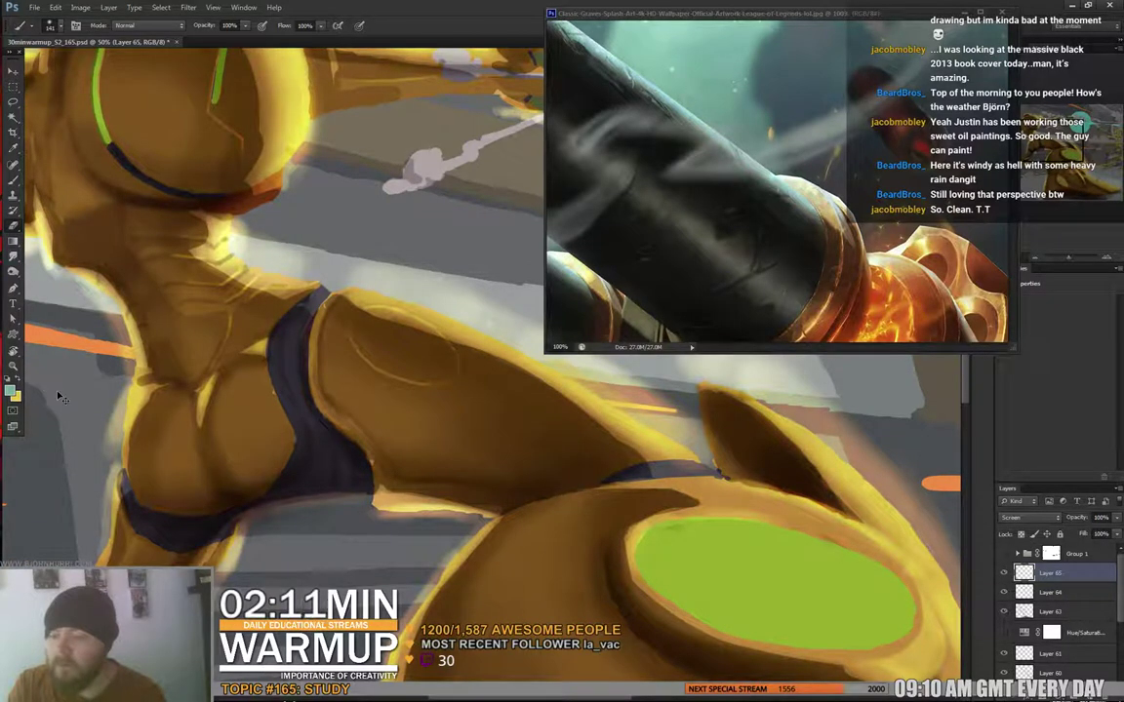
key("ctrl+minus")
key("b")
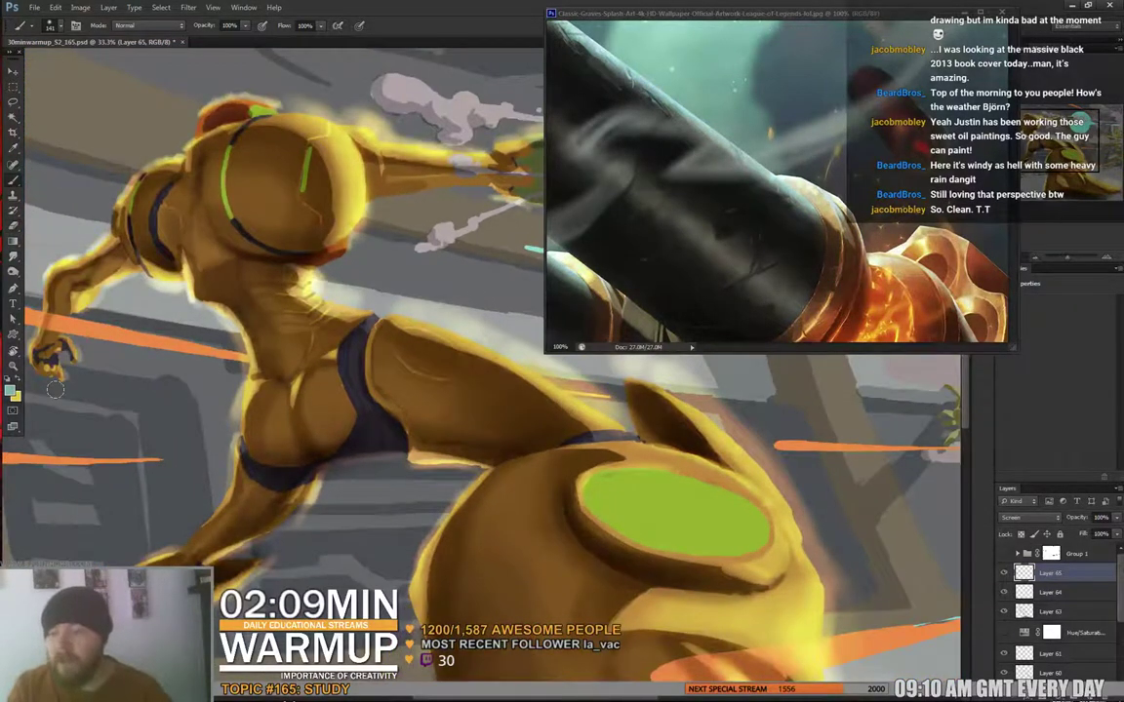
mouse_move(634, 541)
left_mouse_down()
mouse_move(519, 454)
mouse_move(421, 409)
left_mouse_up()
mouse_move(553, 486)
left_mouse_down()
mouse_move(619, 546)
mouse_move(594, 496)
mouse_move(613, 499)
left_mouse_up()
right_click(307, 307)
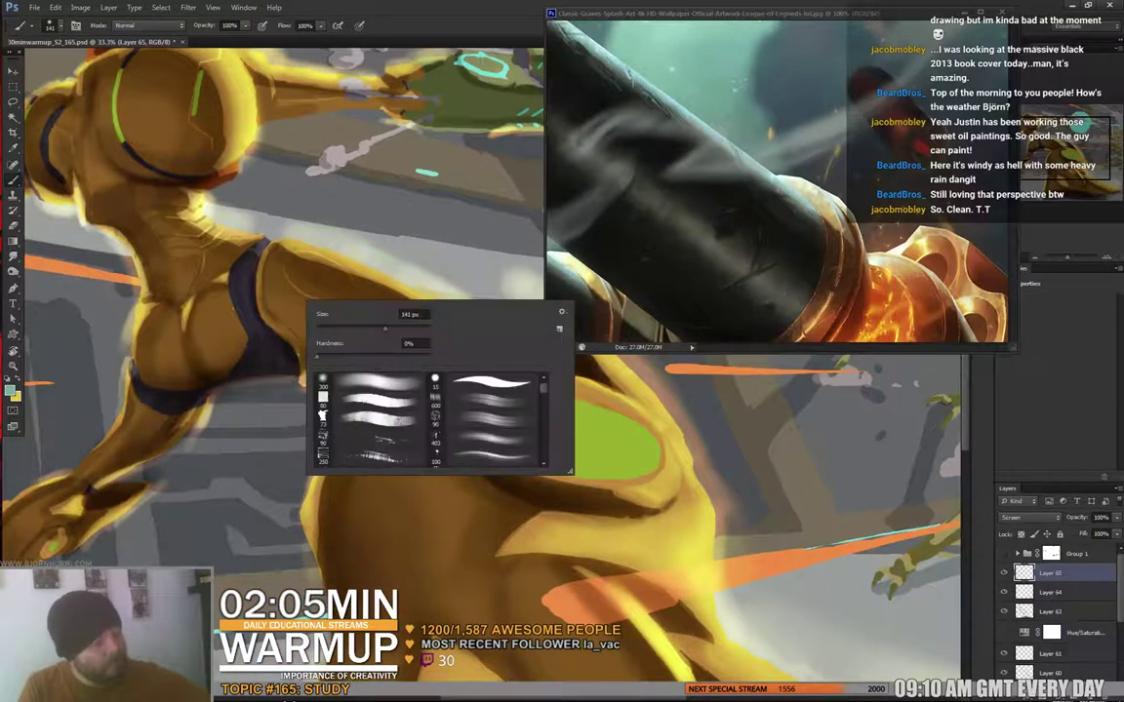
left_click_drag(266, 303, 346, 331)
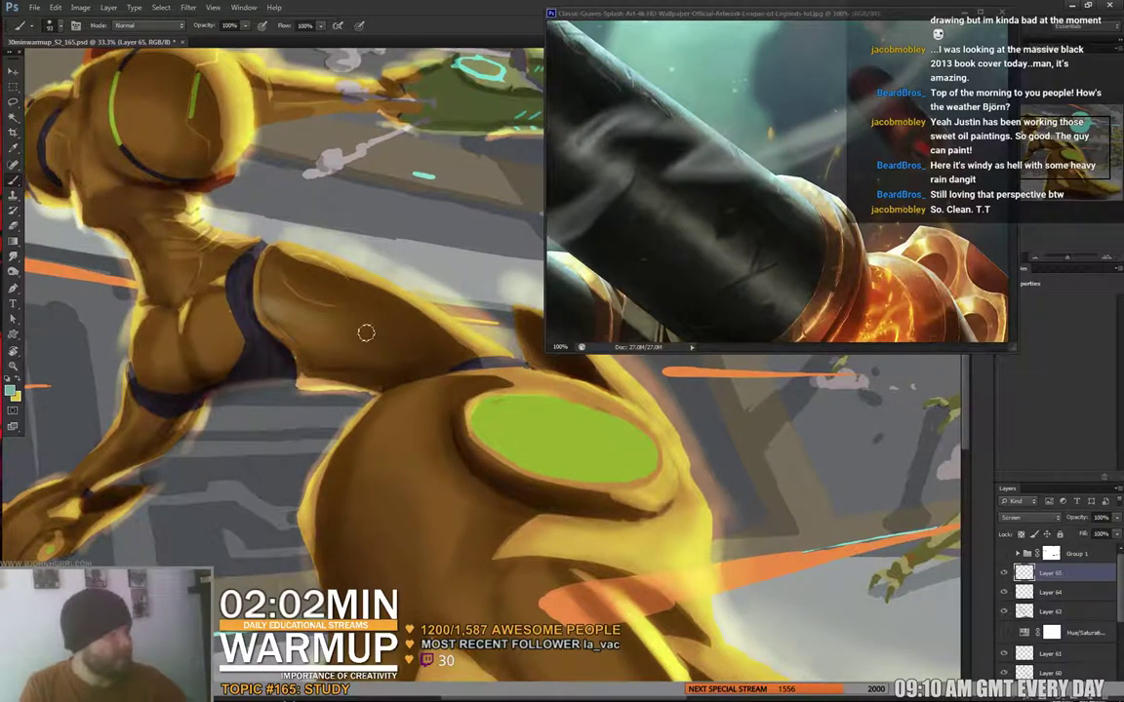
- Refine the thigh's teal sheen with a smaller soft brush, using the eraser to trim it beside the hip strap
right_click(372, 332)
left_click_drag(434, 357, 407, 357)
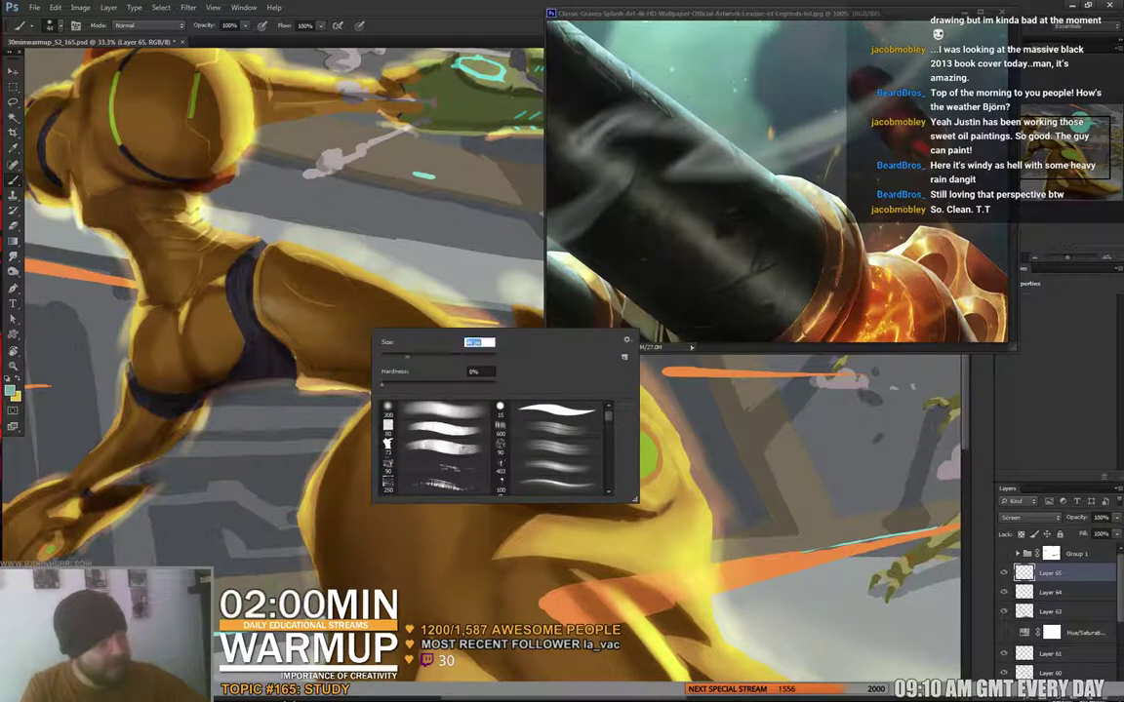
key("Return")
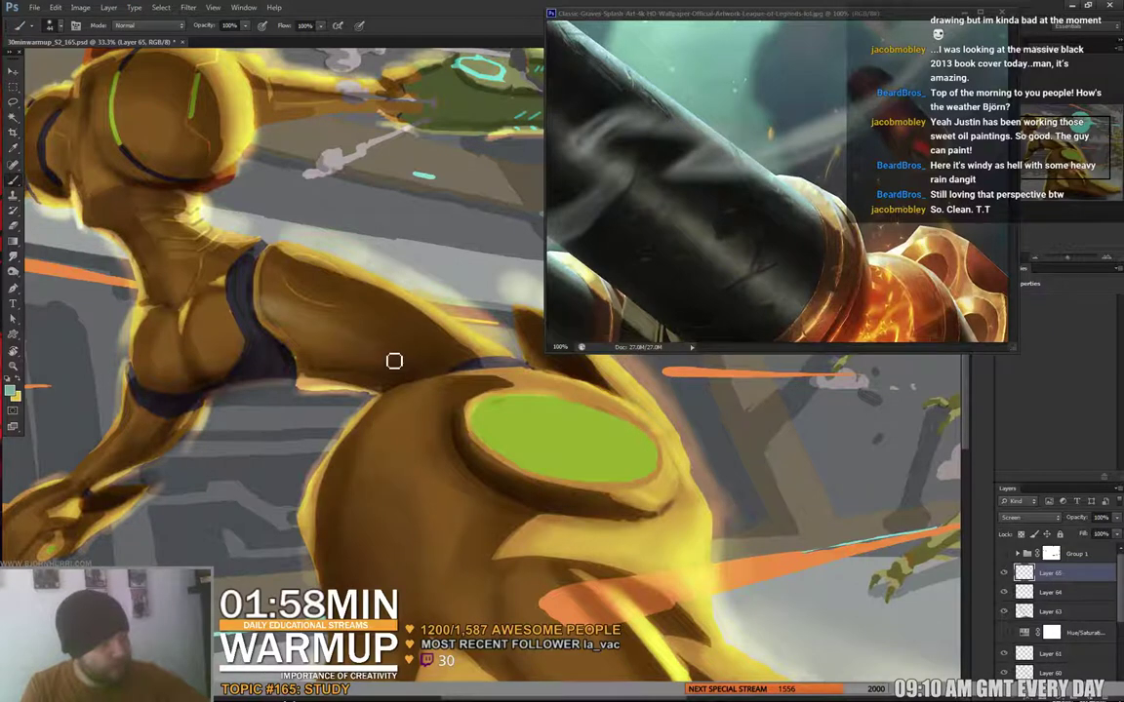
left_click_drag(495, 404, 560, 428)
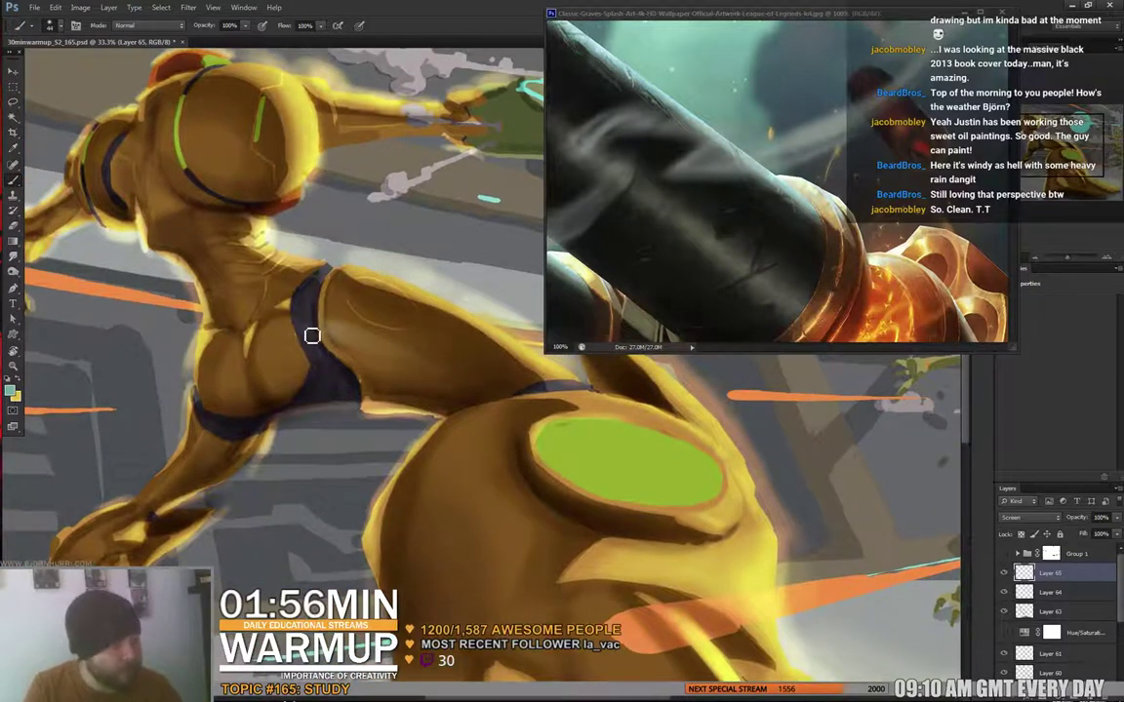
key("e")
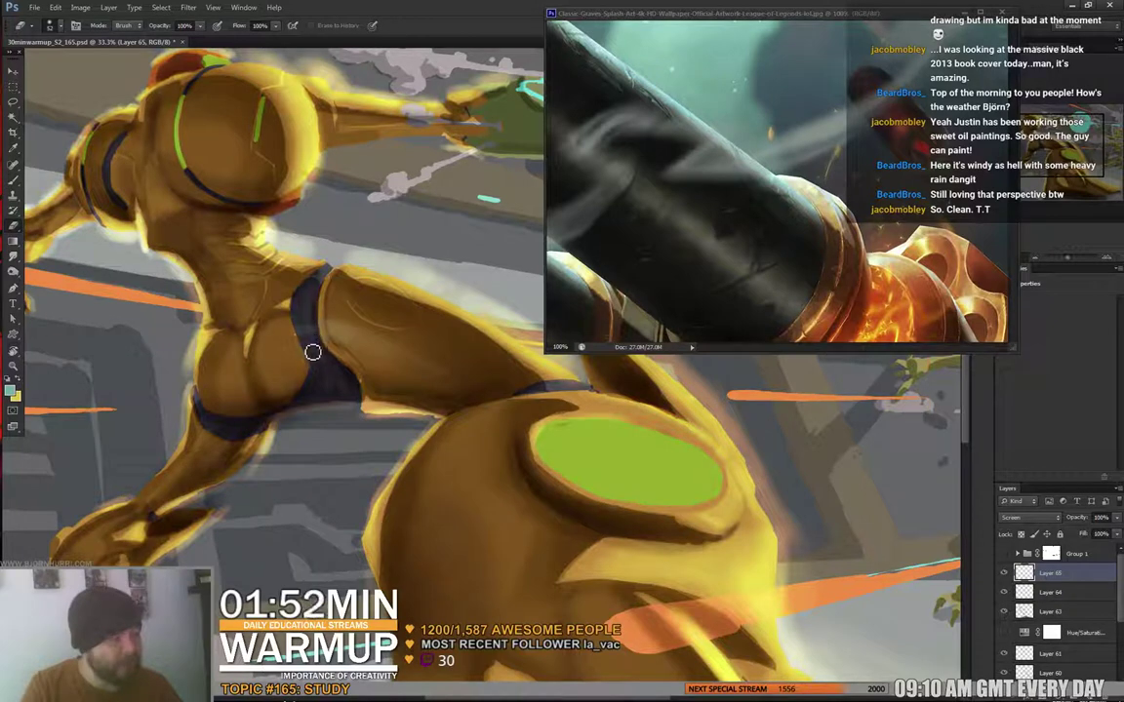
- Reduce the soft brush to 12 px for finer teal highlights
key("b")
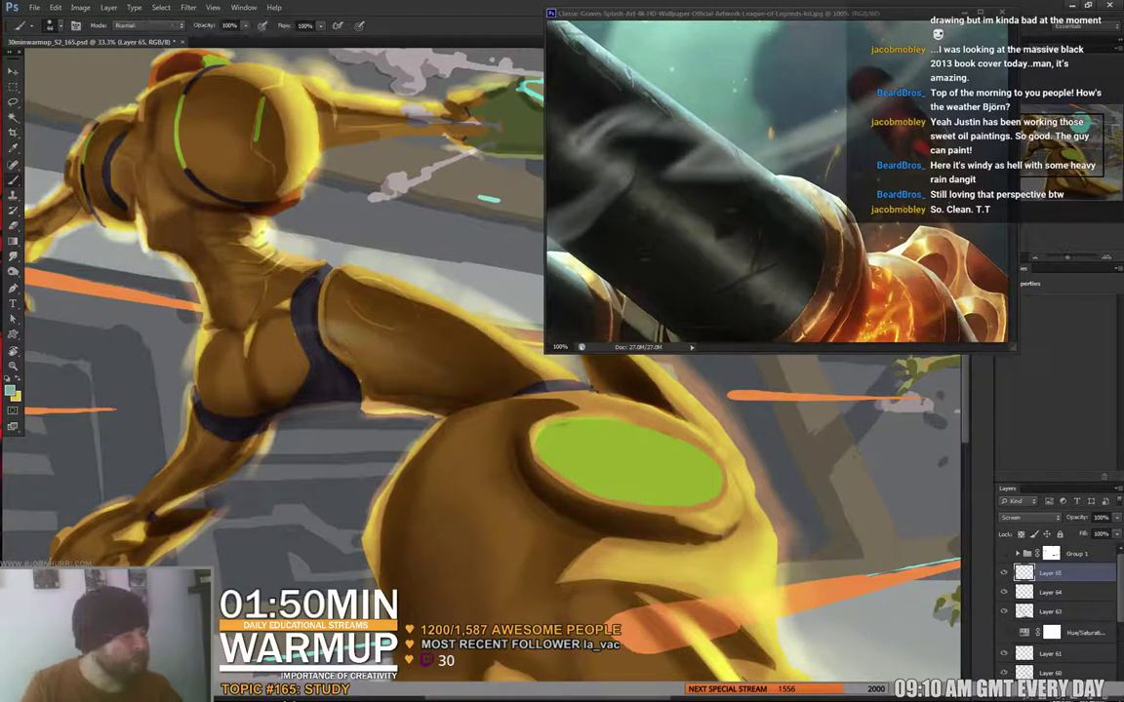
right_click(346, 318)
type("12")
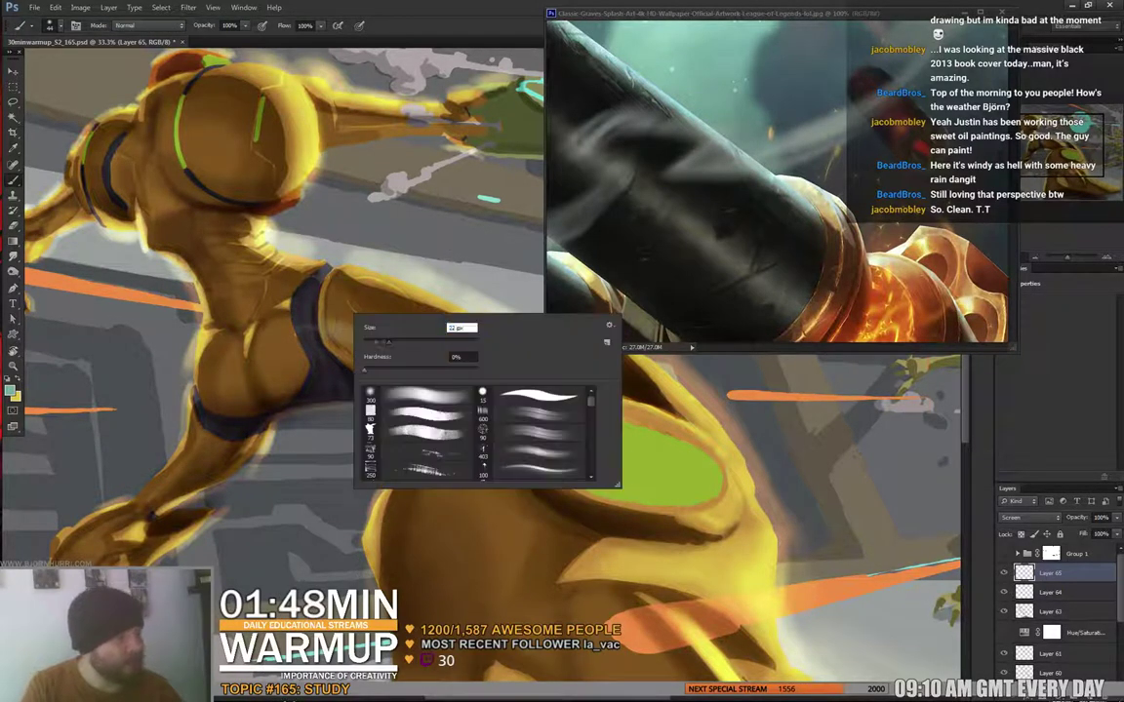
key("Return")
key("Return")
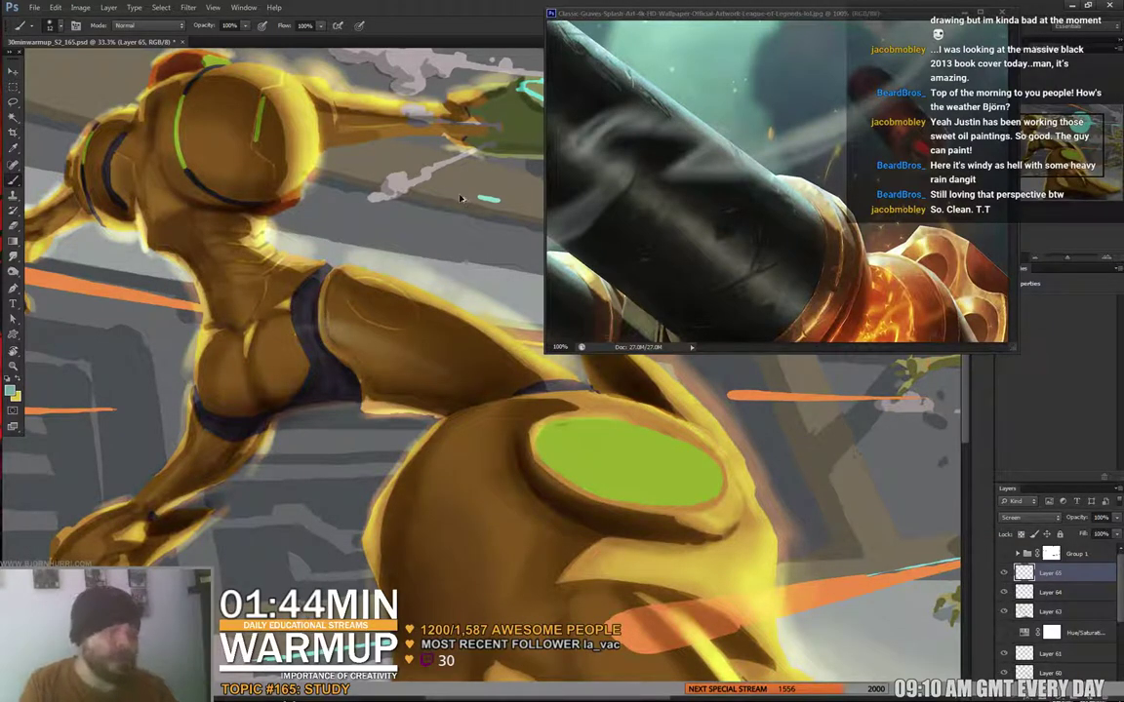
- Clean the teal sheen along the thigh's rim beside the hip strap with a smaller eraser
key("ctrl+plus")
key("ctrl+plus")
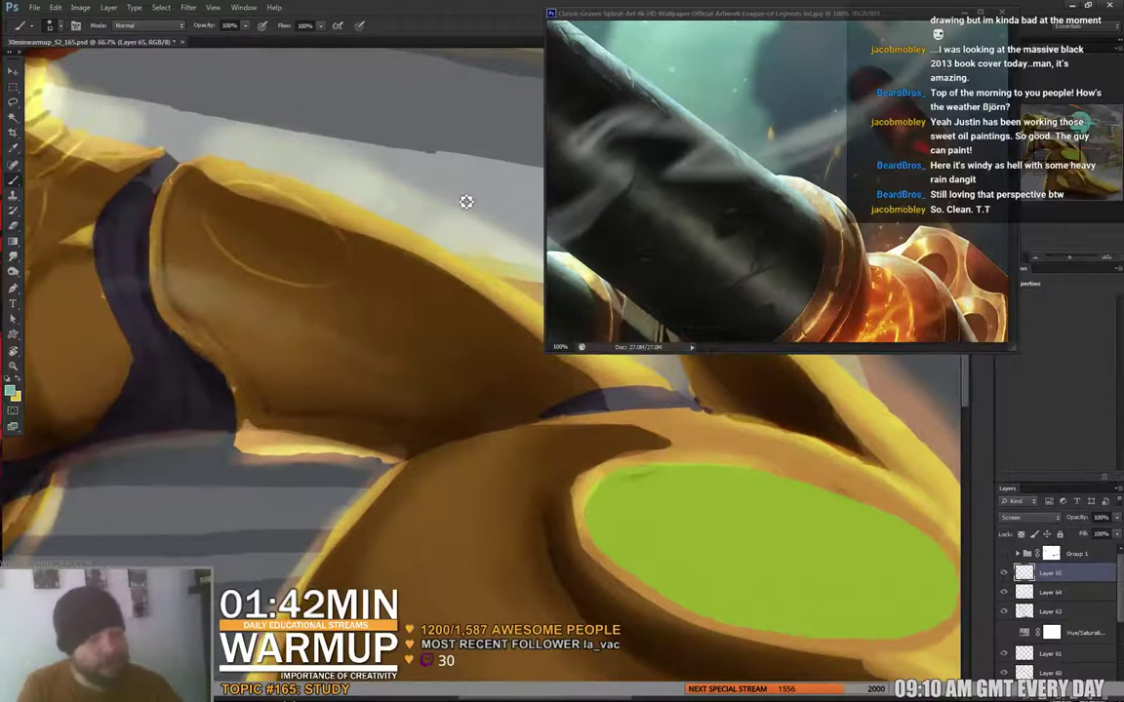
key("e")
right_click(173, 270)
key("Return")
key("Return")
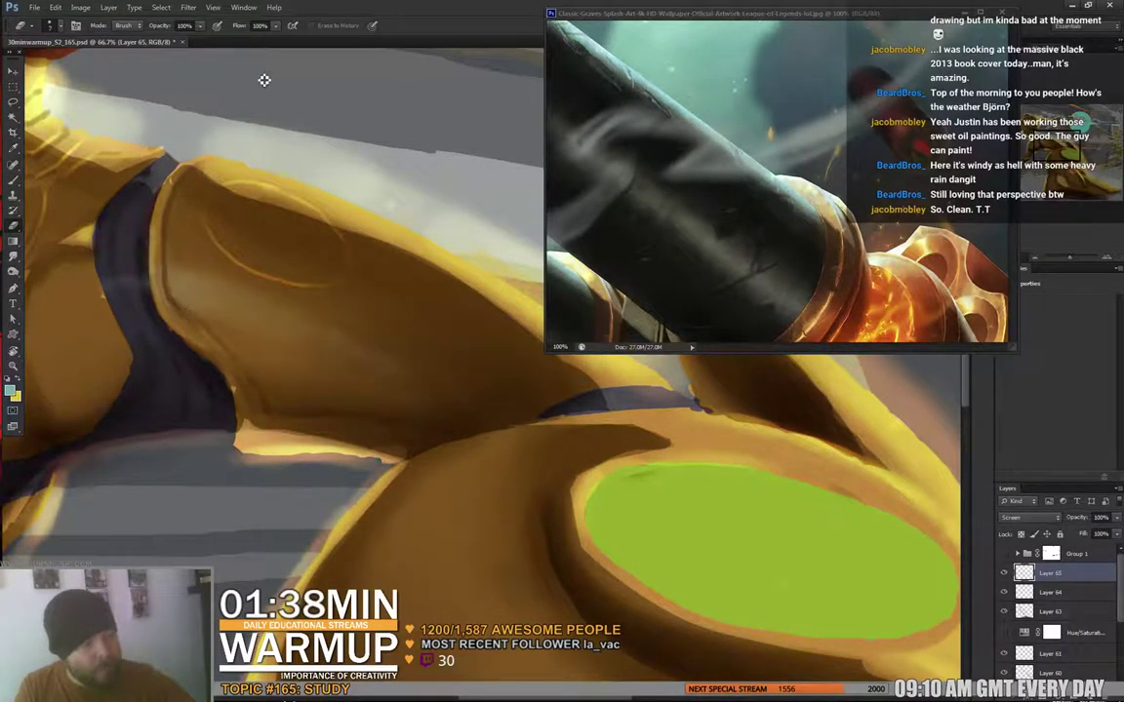
- Set the soft brush to 3 px and paint a thin teal highlight along the inner edge of the thigh's rim
key("b")
right_click(261, 256)
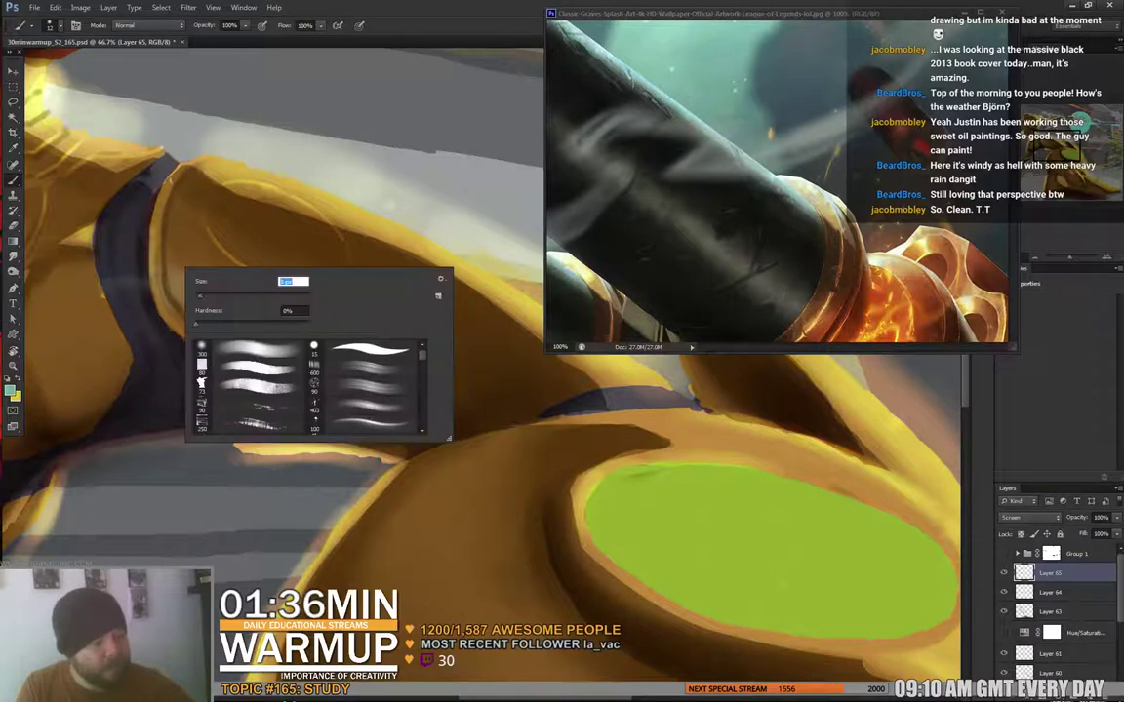
type("3")
key("Return")
right_click(174, 269)
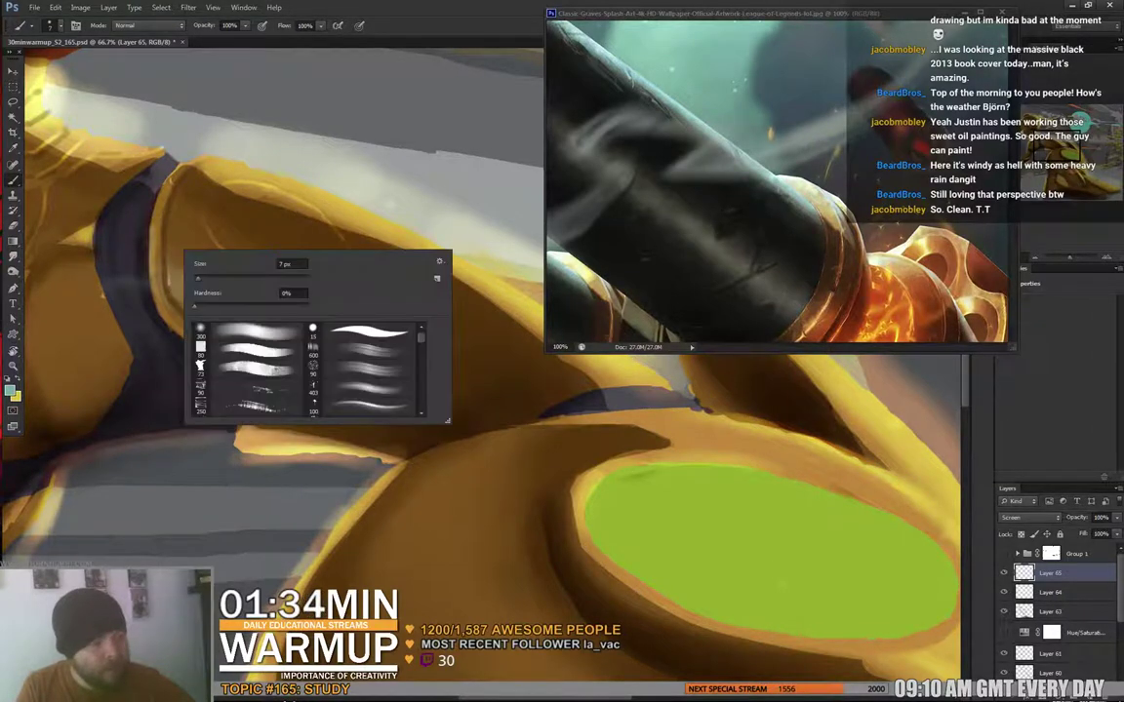
key("Escape")
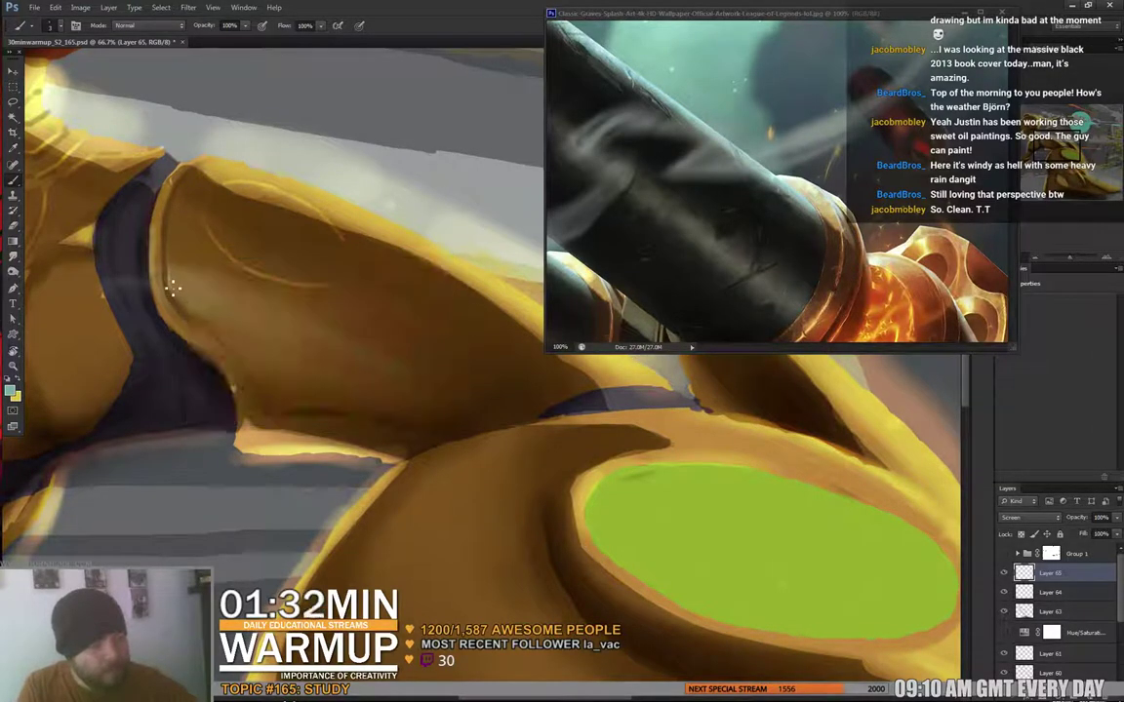
left_click_drag(173, 293, 172, 263)
mouse_move(501, 385)
left_mouse_down()
mouse_move(524, 422)
mouse_move(536, 416)
left_mouse_up()
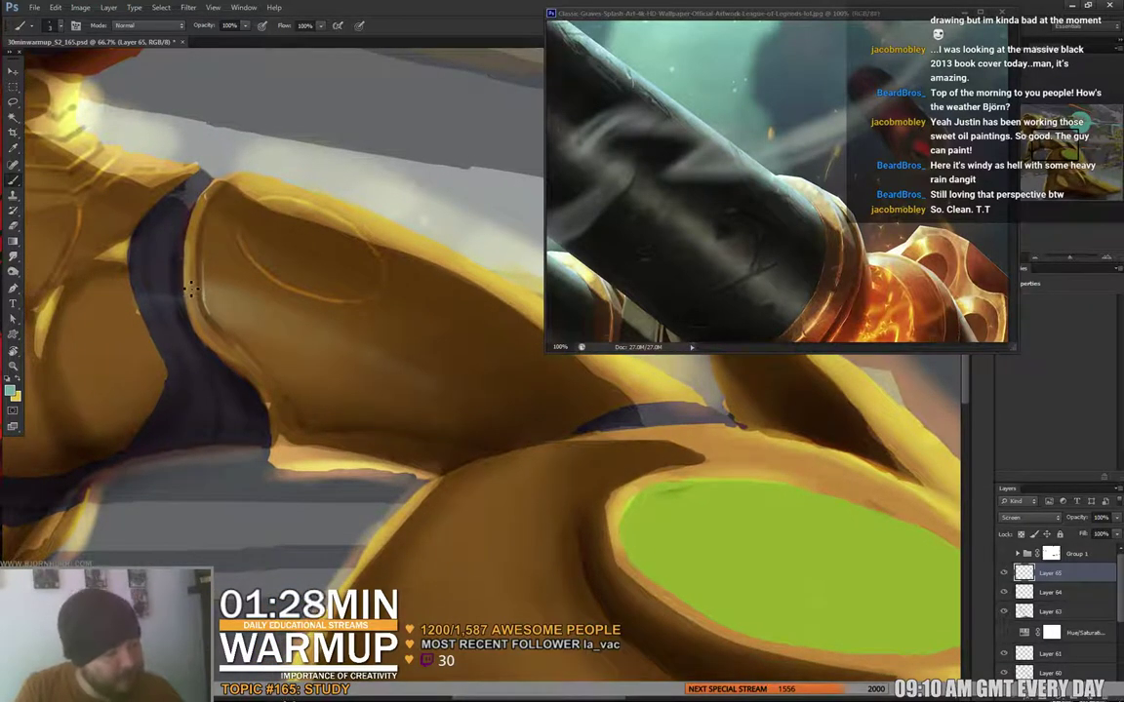
- Paint a thin teal highlight along the right rear armor plate's edge beside the hip strap with a small brush
left_click_drag(289, 236, 385, 246)
right_click(251, 296)
left_click_drag(261, 326, 266, 326)
left_click(231, 296)
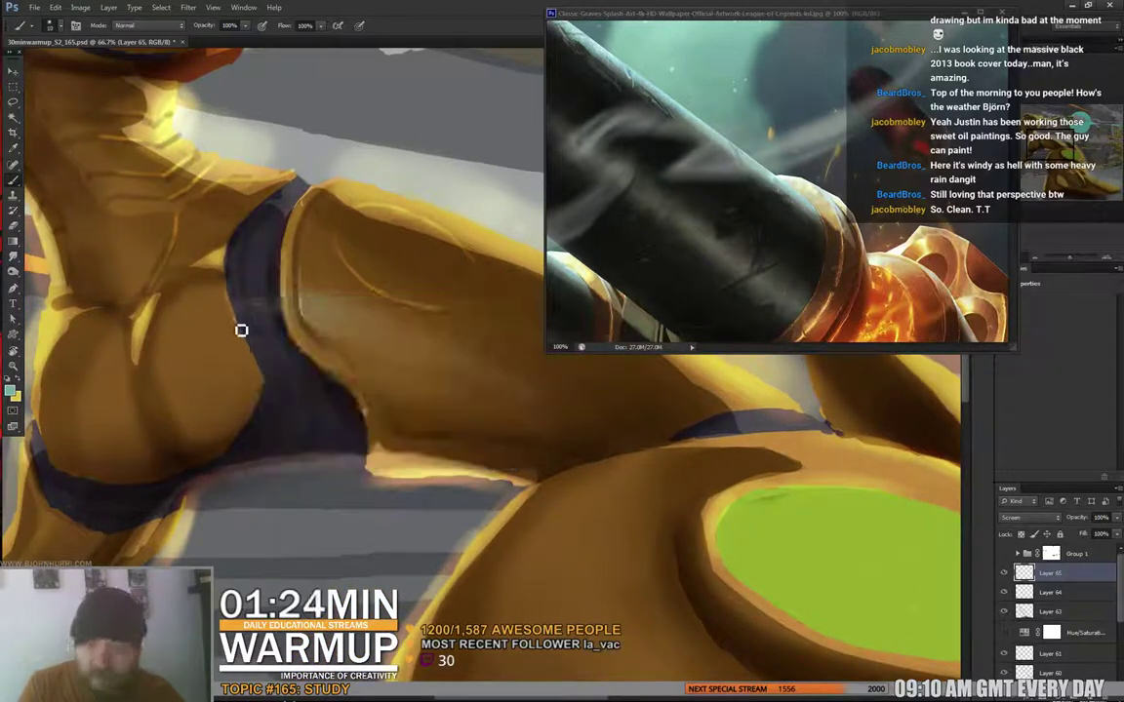
right_click(235, 305)
key("Escape")
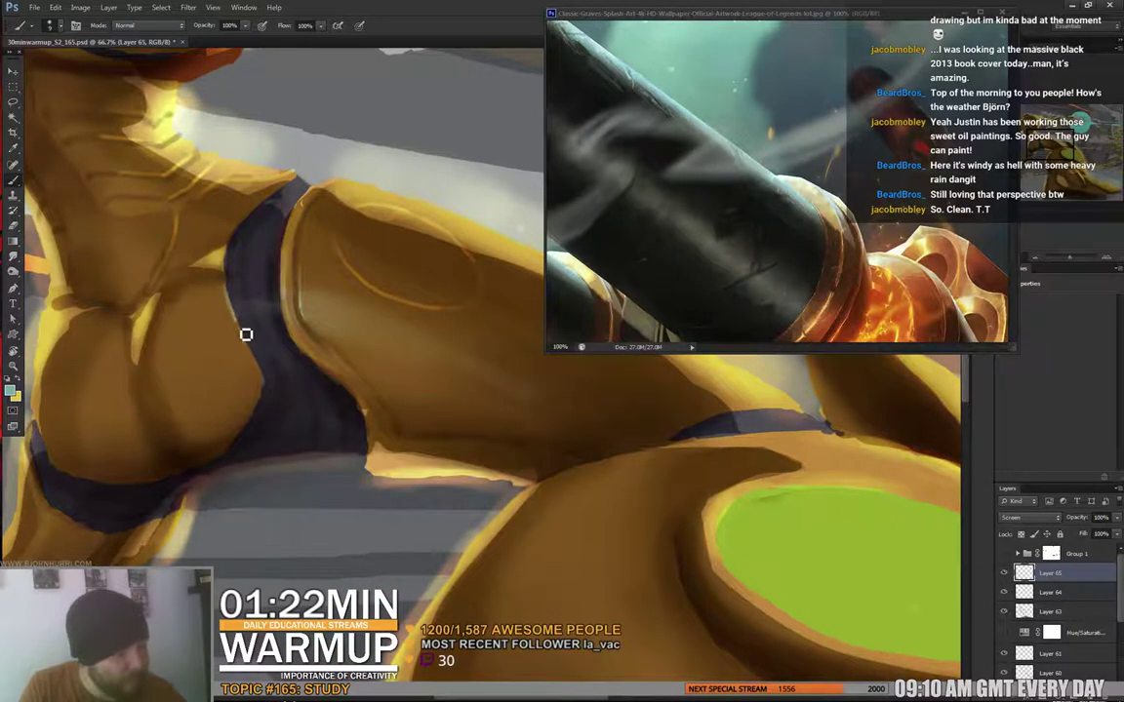
- Switch to the 73 px textured brush, enlarge it to 92 px, and dab a teal sheen onto the right rear armor plate
left_click_drag(318, 308, 375, 259)
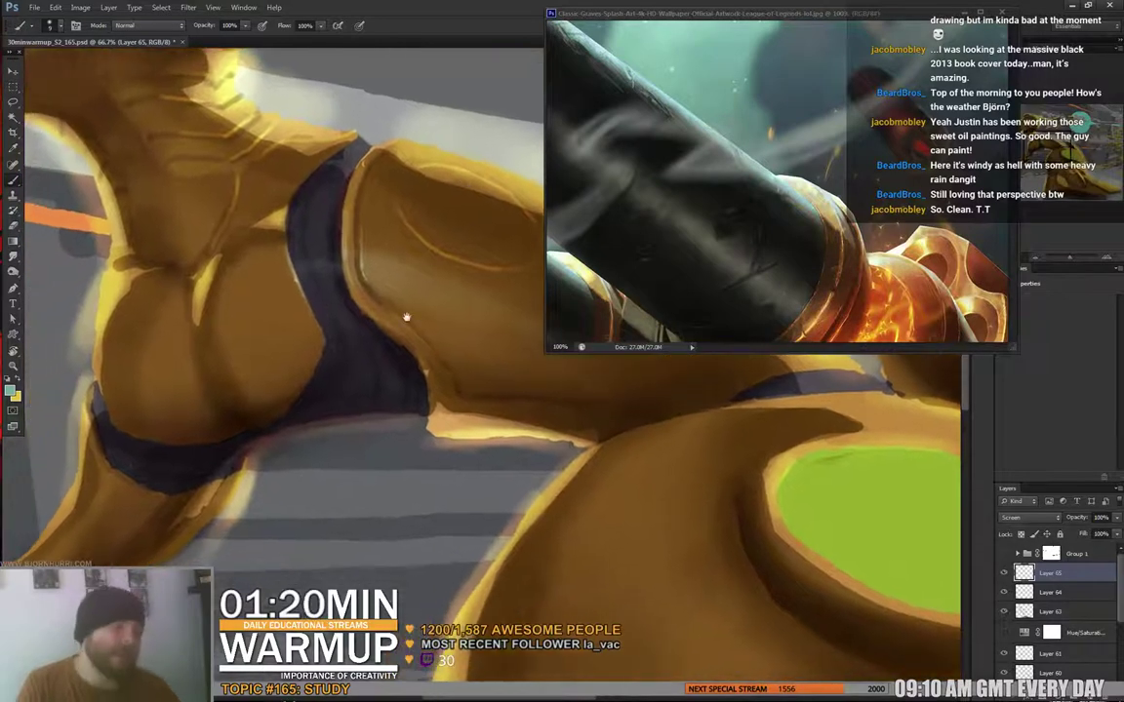
right_click(310, 299)
left_click(410, 445)
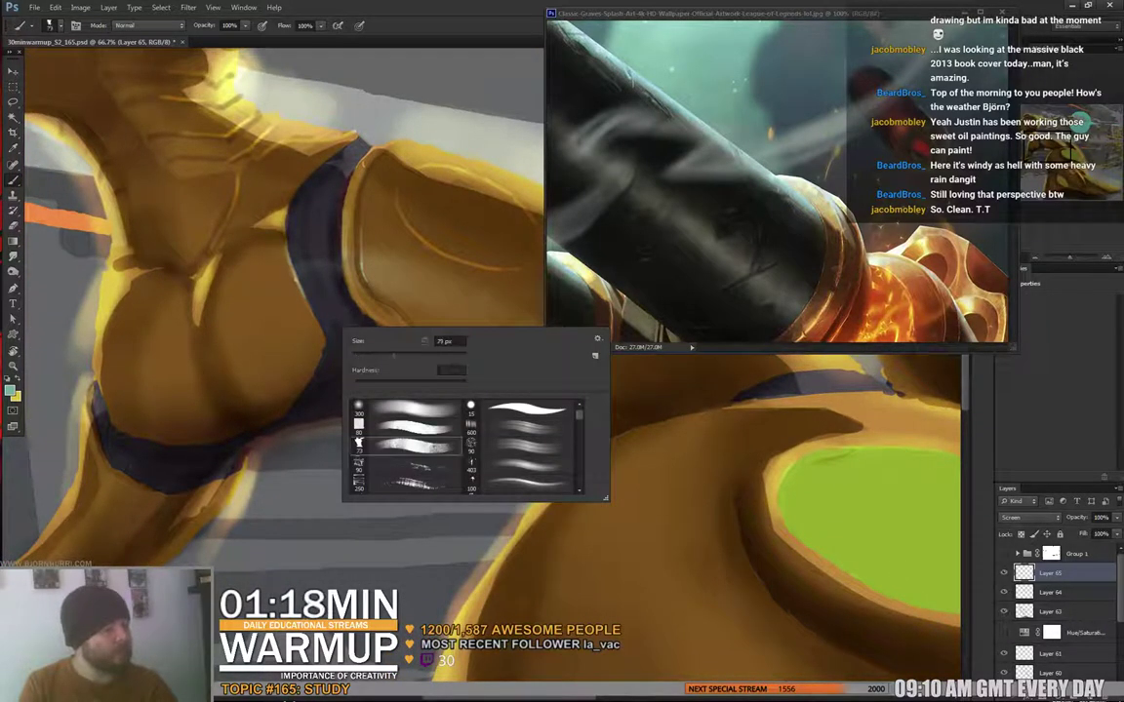
mouse_move(380, 355)
left_mouse_down()
mouse_move(410, 355)
mouse_move(357, 342)
left_mouse_up()
key("Return")
right_click(283, 317)
key("Return")
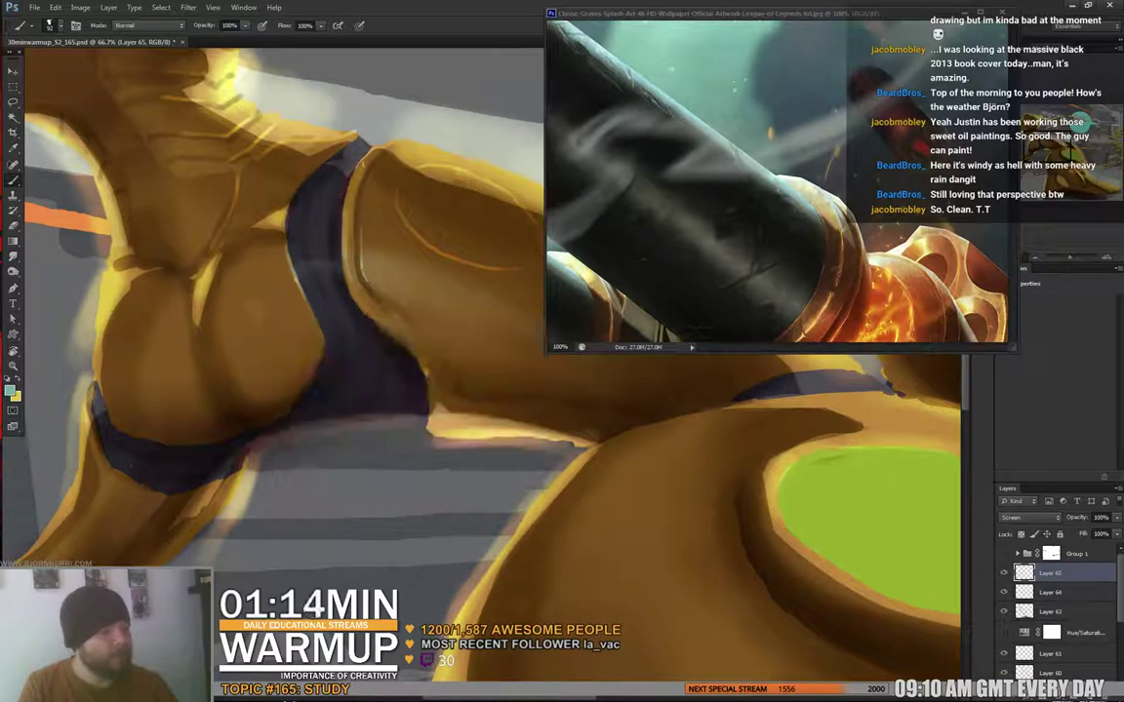
key("ctrl+plus")
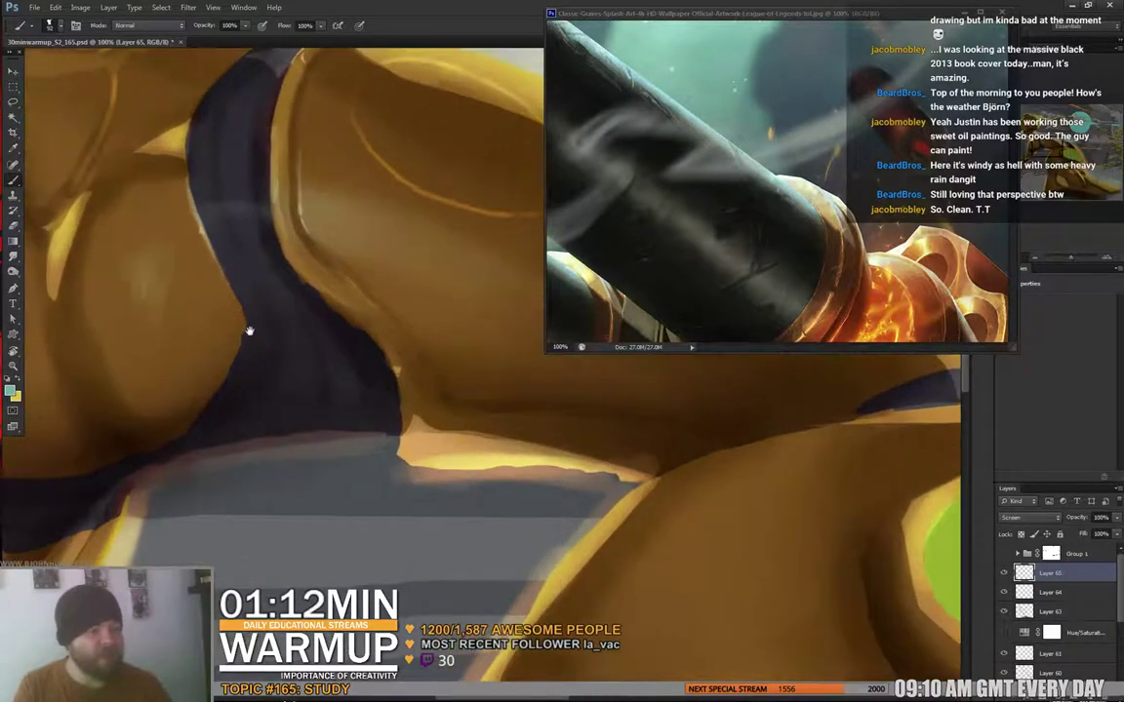
left_click_drag(249, 330, 447, 359)
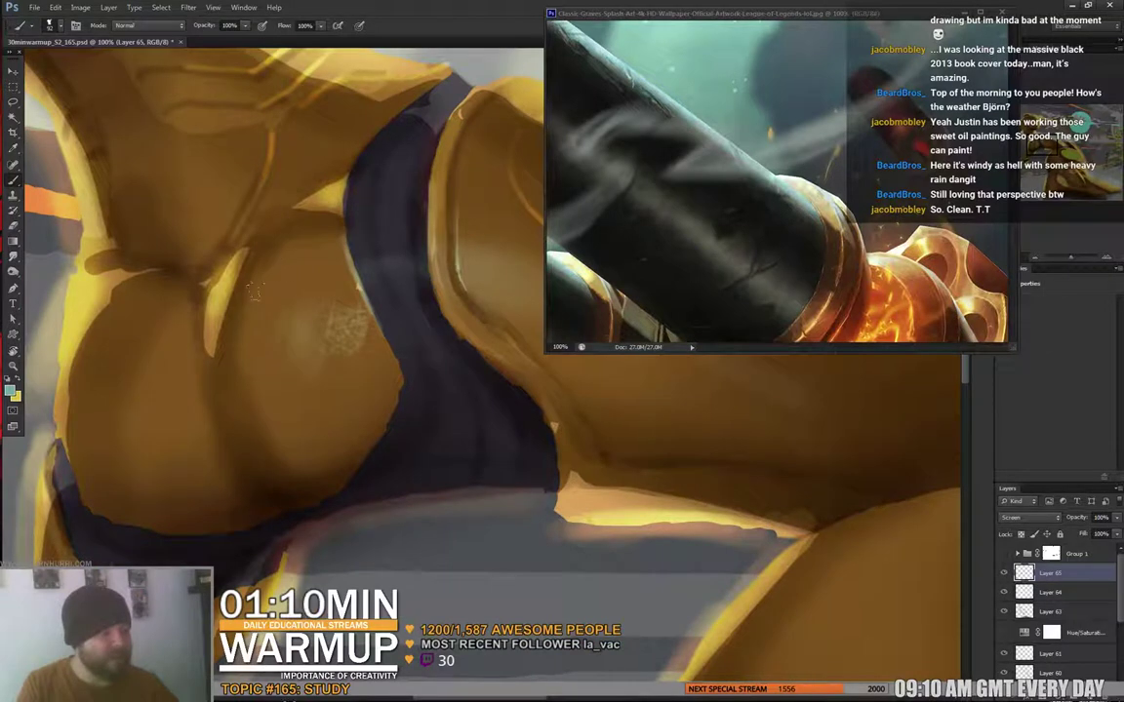
- Erase the speckled texture of the teal sheen on the right rear plate to leave it softer
key("e")
right_click(369, 338)
left_click(422, 369)
key("Return")
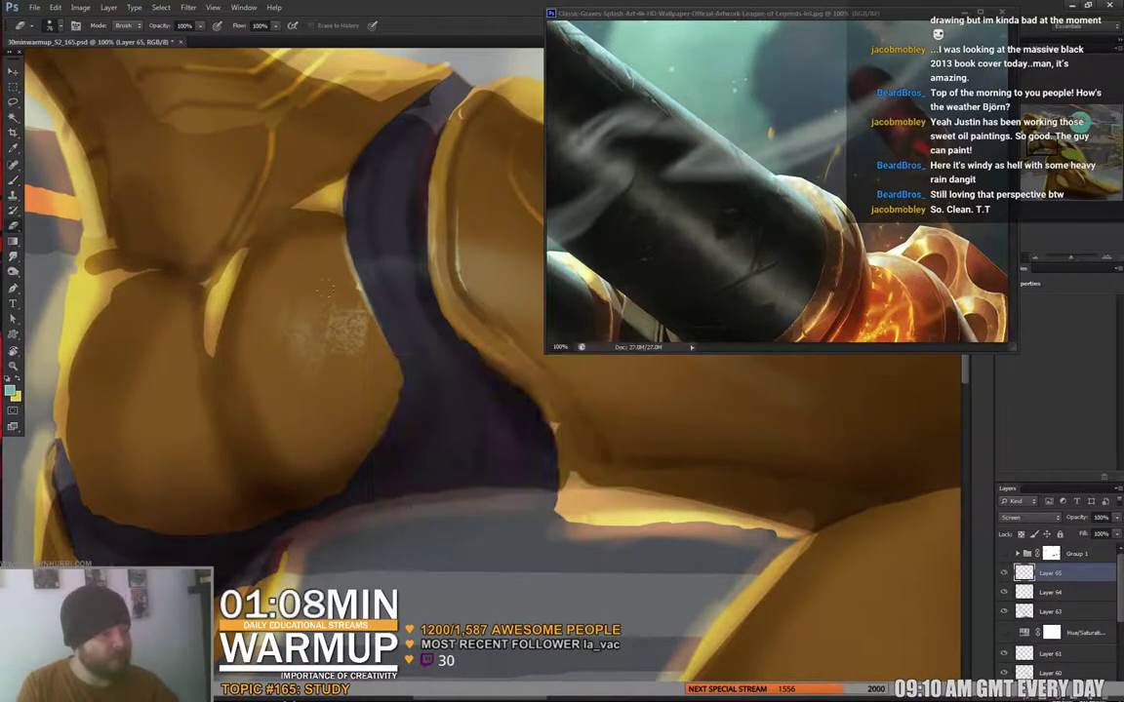
left_click_drag(336, 314, 351, 333)
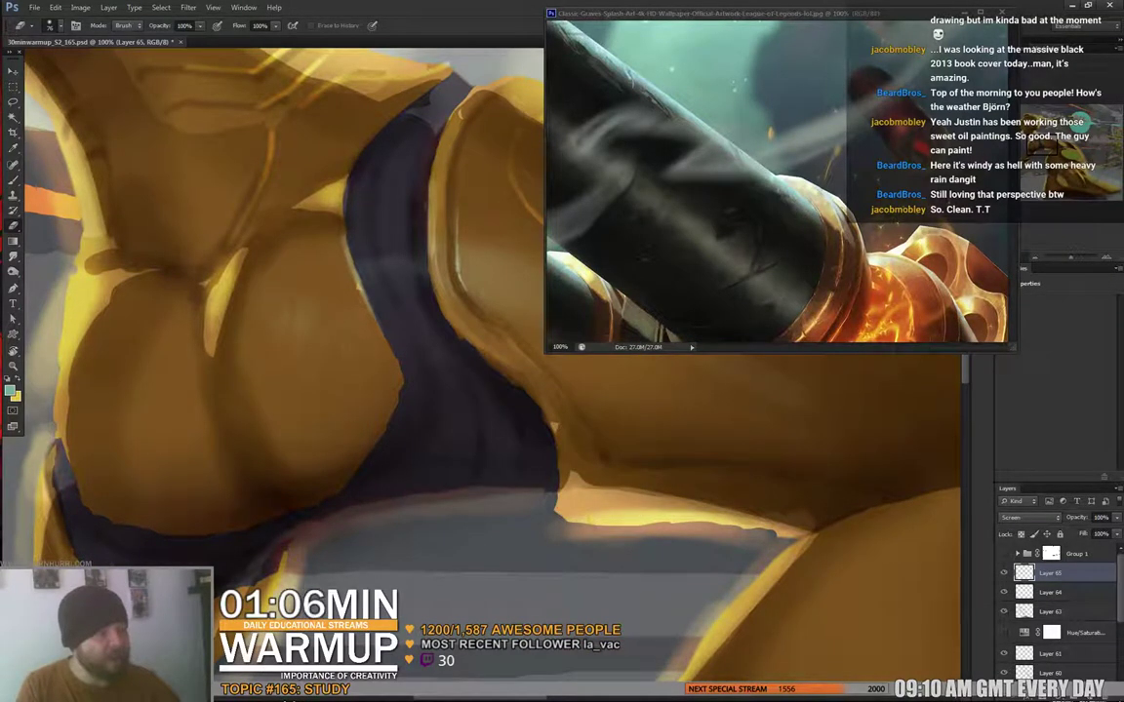
key("b")
key("e")
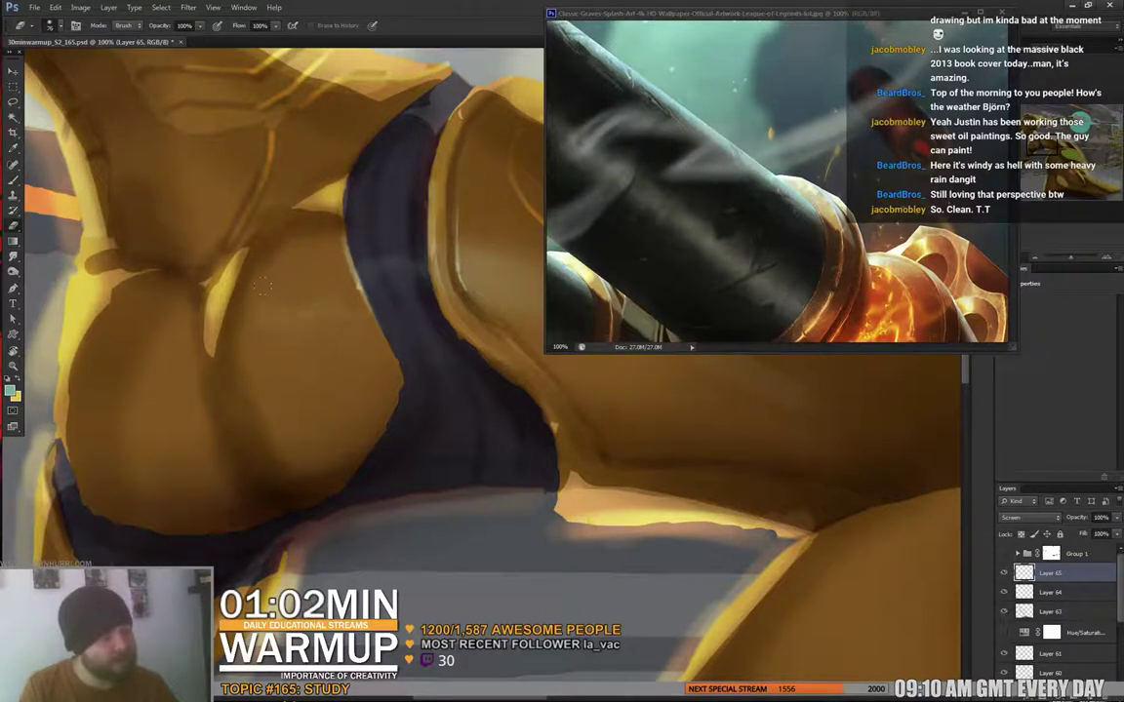
- Reduce the textured brush to 27 px and add finer teal sheen strokes to the upper part of the right rear plate
mouse_move(483, 398)
left_mouse_down()
mouse_move(419, 404)
mouse_move(467, 378)
left_mouse_up()
key("b")
right_click(283, 319)
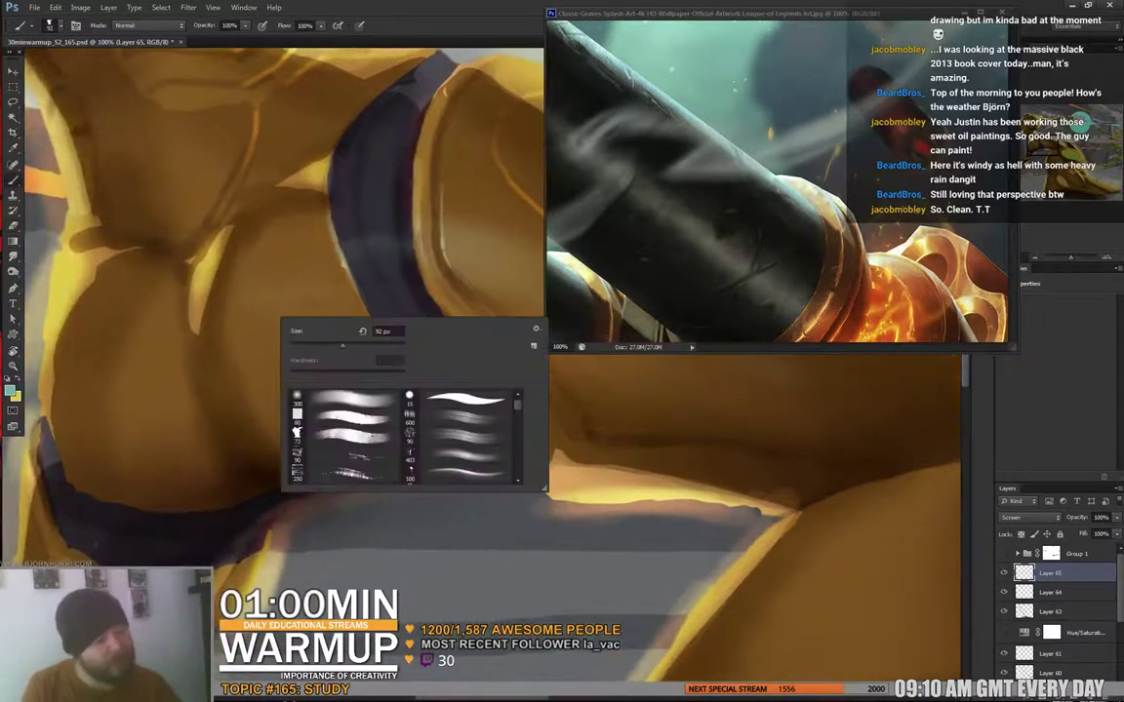
left_click(236, 346)
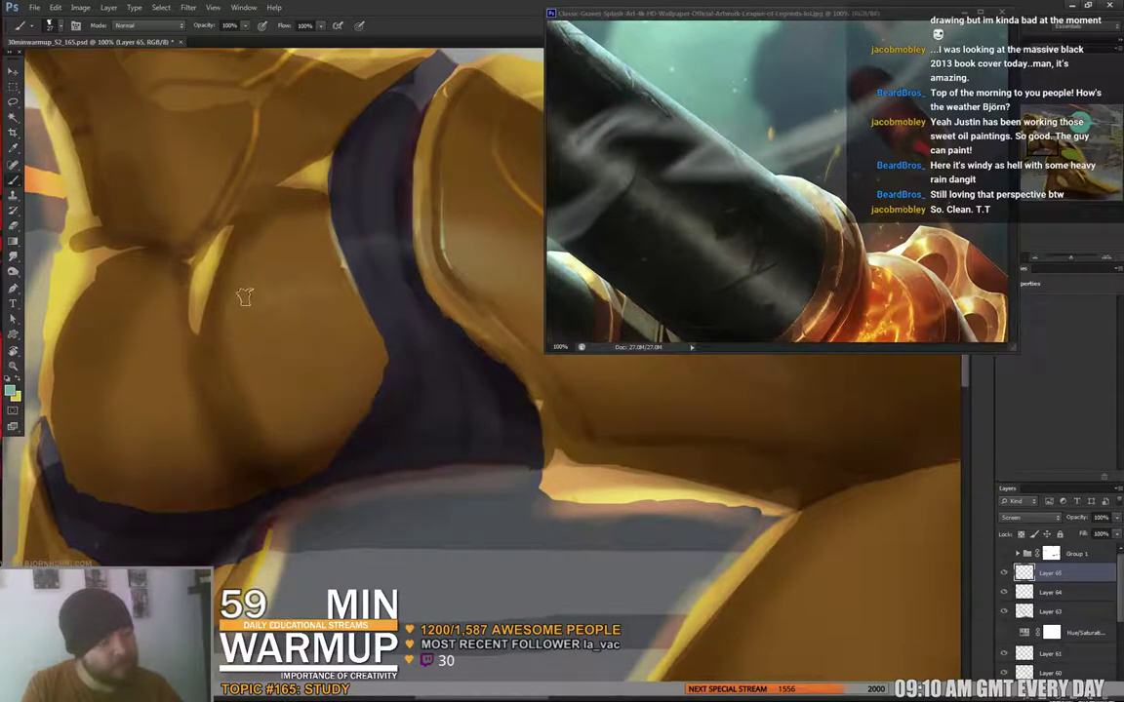
left_click_drag(312, 346, 327, 337)
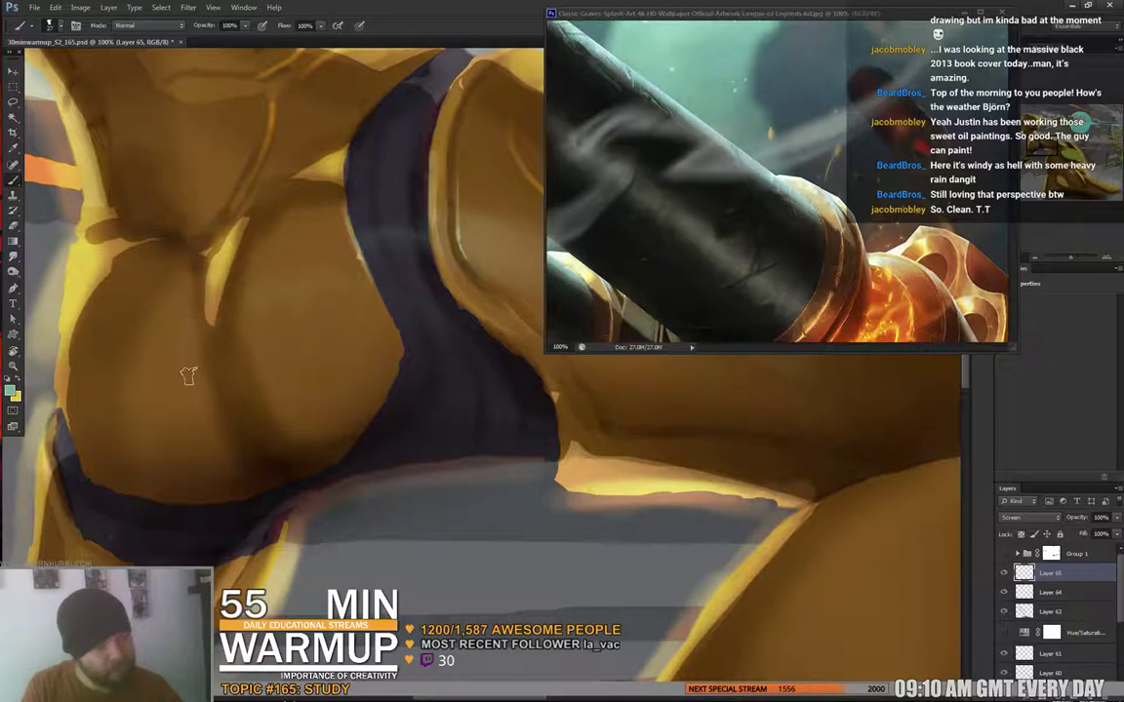
- Set the textured brush to 50 px, paint a teal sheen on the left rear plate, and soften it with the eraser
right_click(226, 348)
double_click(329, 362)
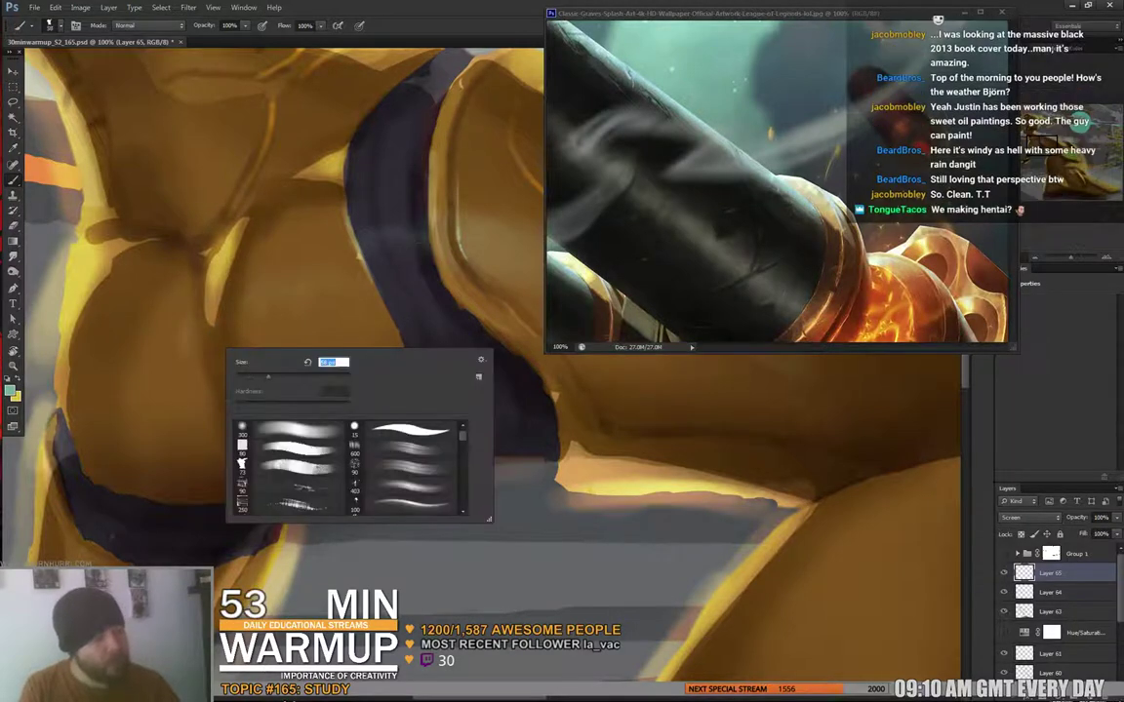
type("50")
key("Return")
left_click_drag(181, 331, 143, 396)
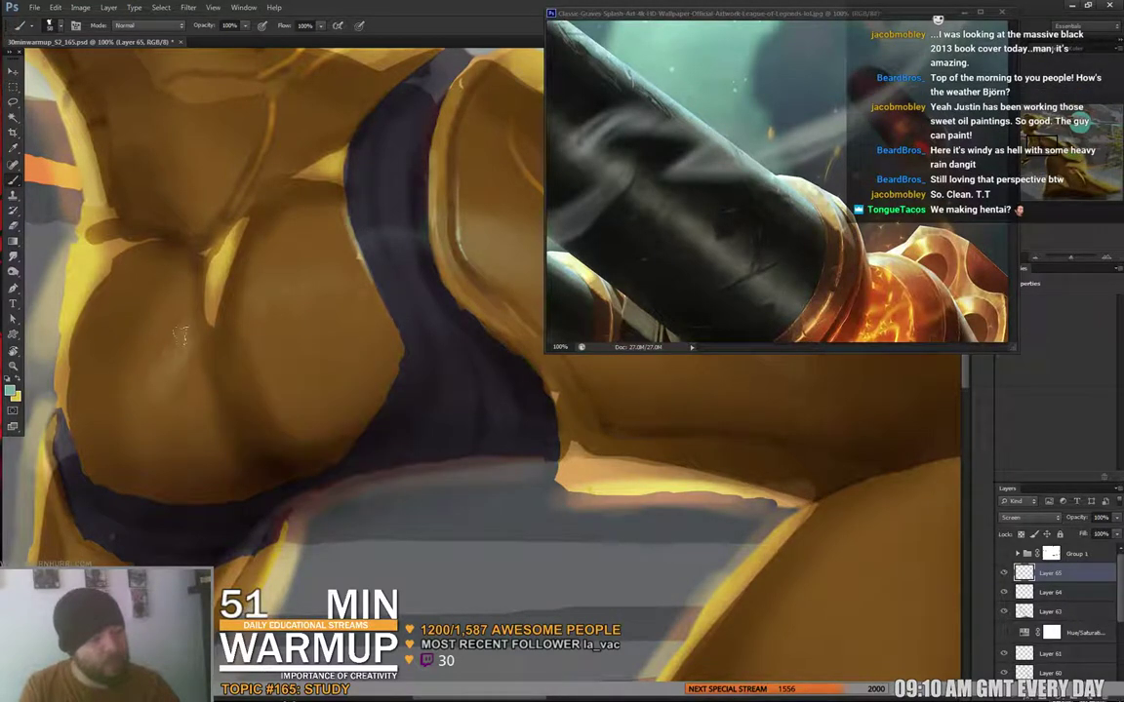
key("e")
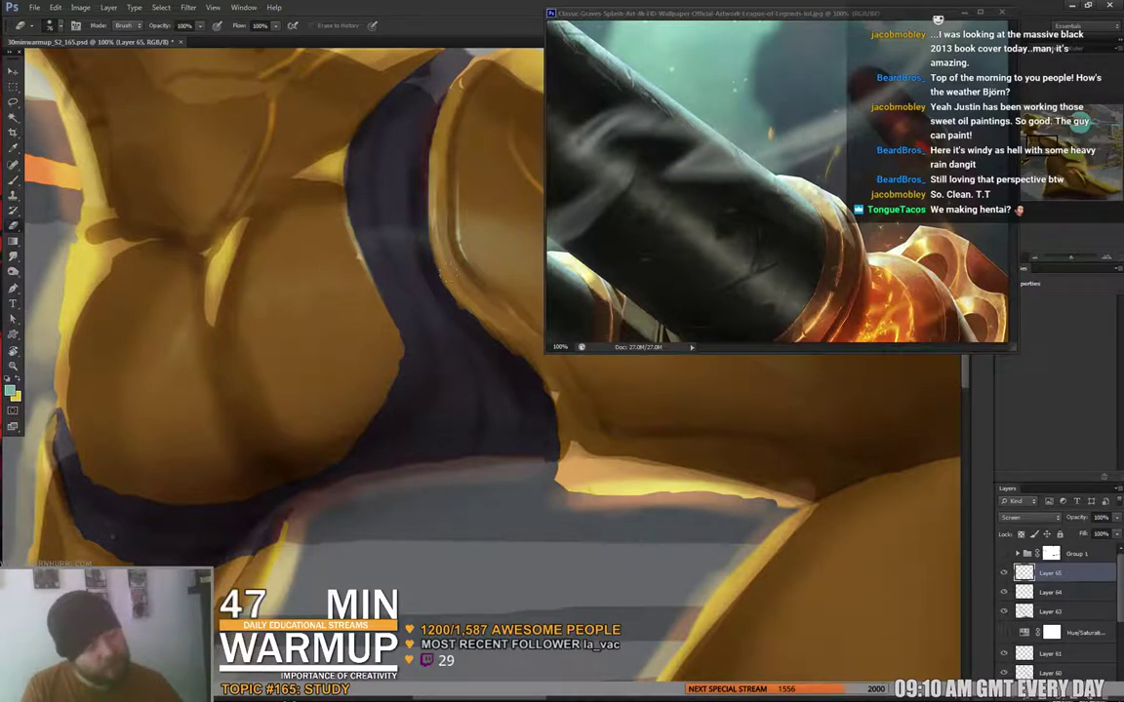
key("b")
- Add a new layer above Layer 64, sample a dark tone at the crease, and check the painting against the line-art group
left_click_drag(381, 433, 422, 364)
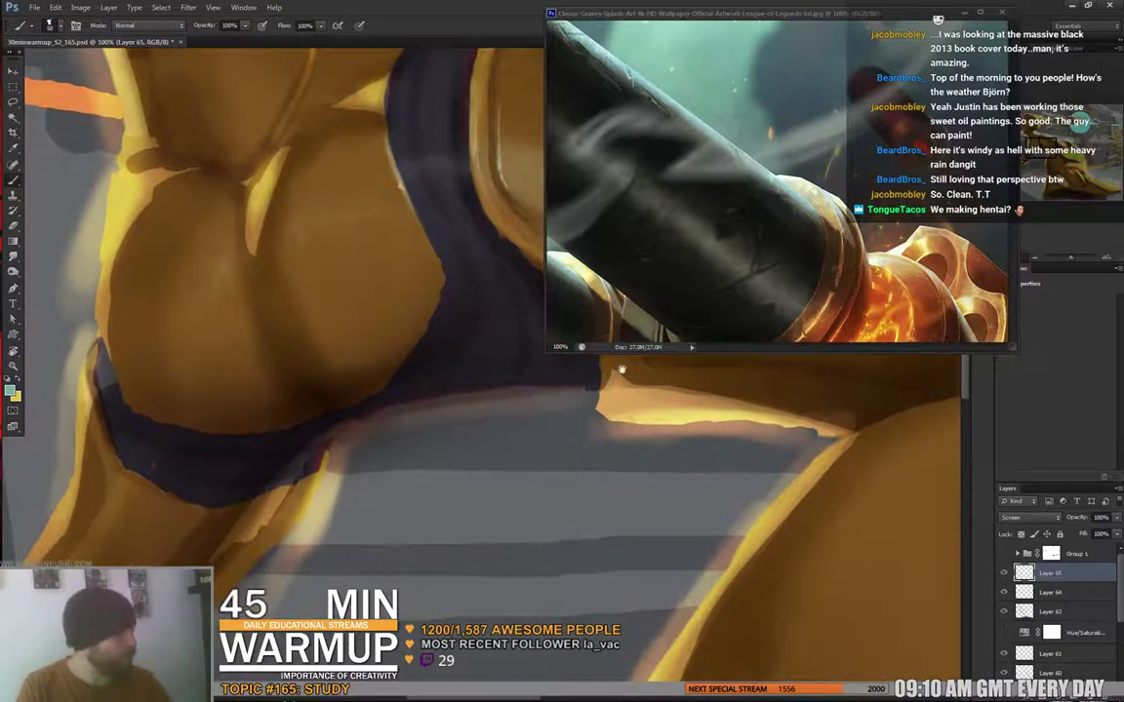
left_click(1060, 597)
left_click(1088, 697)
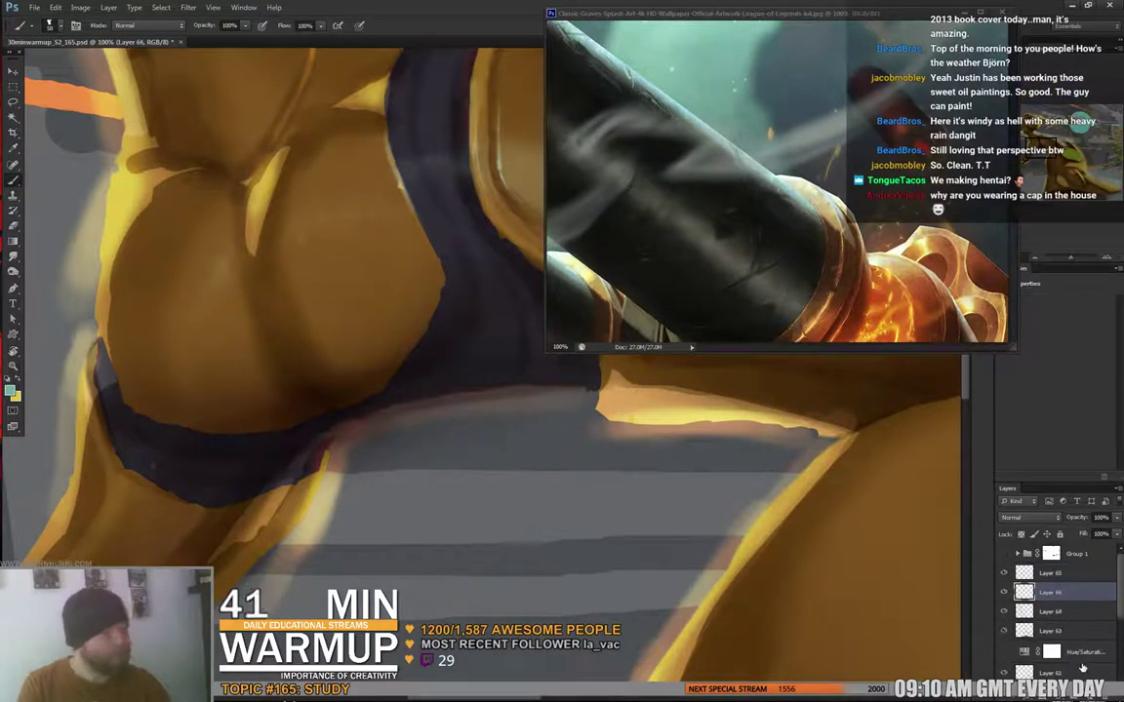
left_click(313, 400, "alt")
left_click(1005, 553)
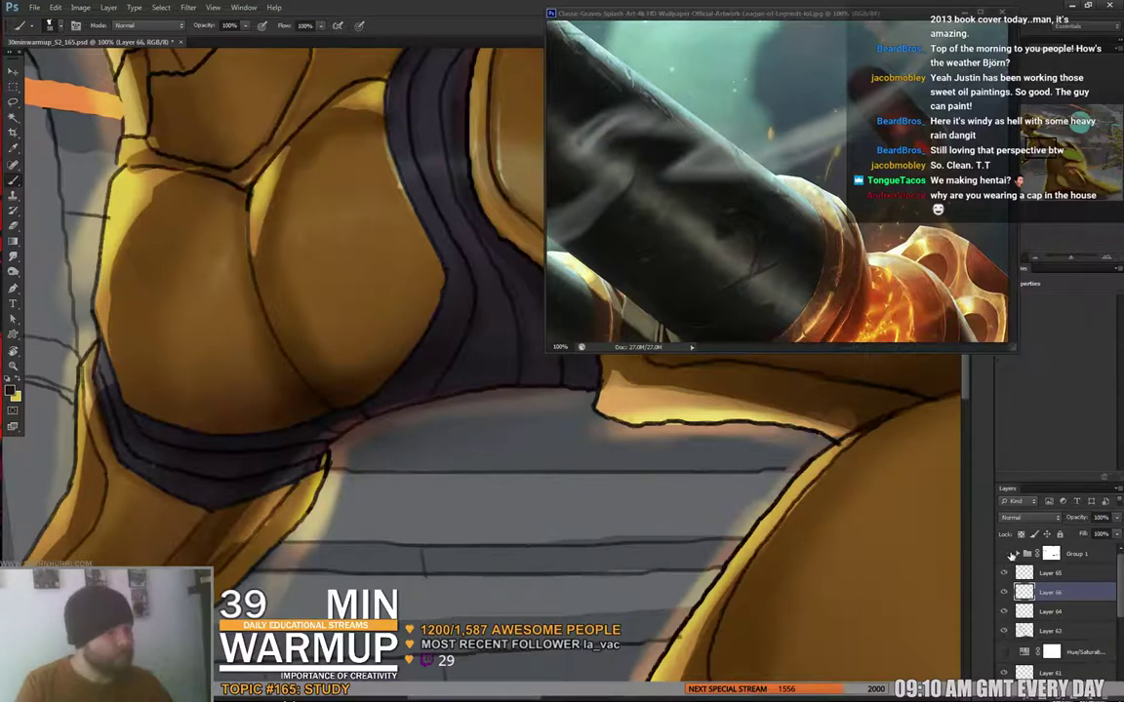
left_click(1006, 554)
- Reduce the brush to 15 px and darken the crease's lower end between the rear plates with the sampled tones
right_click(325, 371)
left_click(347, 399)
left_click(318, 386)
left_click(335, 409, "alt")
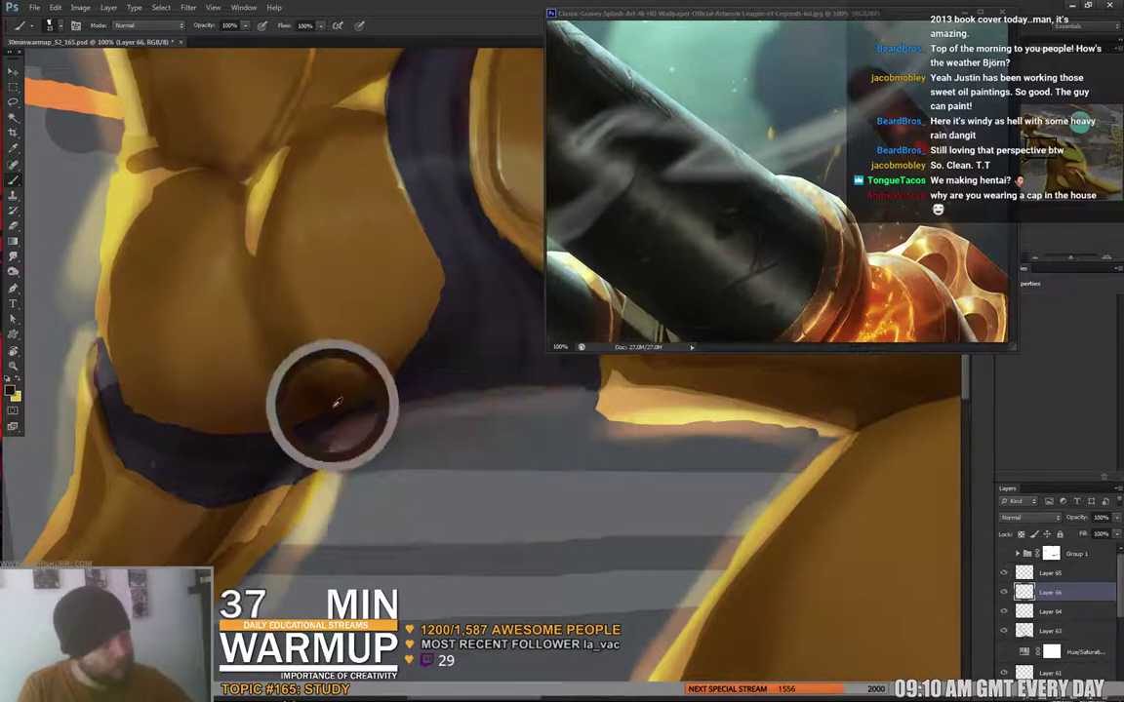
- Show the line-art group as a guide and paint the dark crease between the rear plates with a finer brush
left_click(1004, 553)
right_click(336, 344)
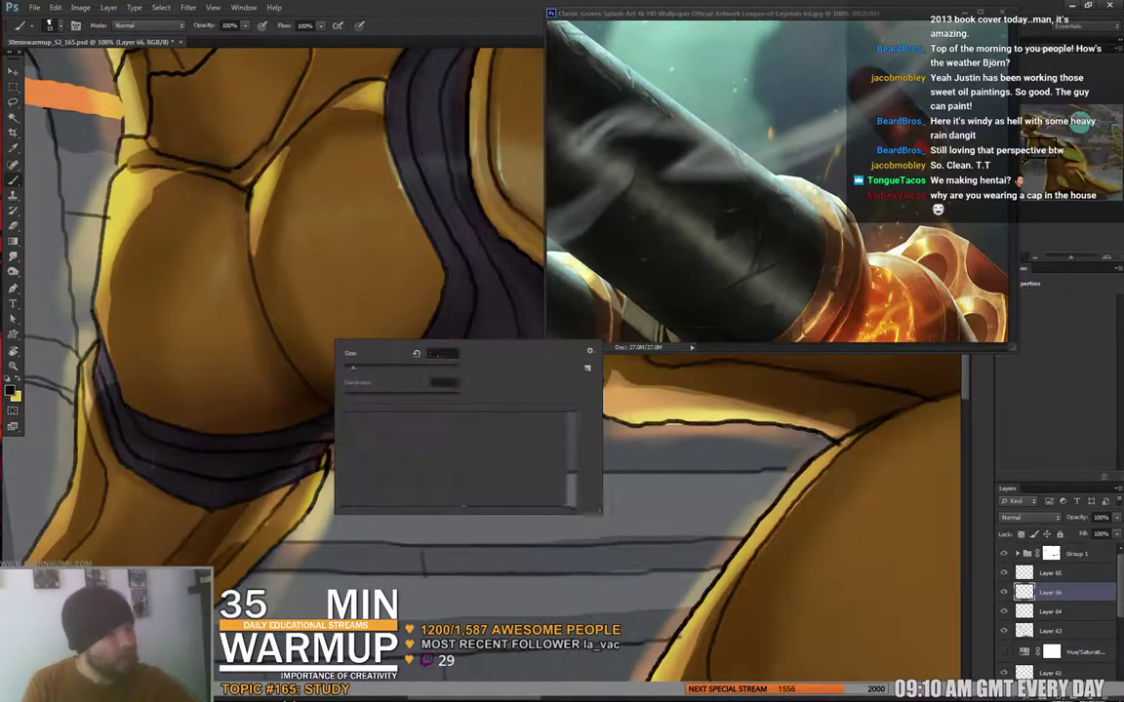
key("Return")
right_click(297, 362)
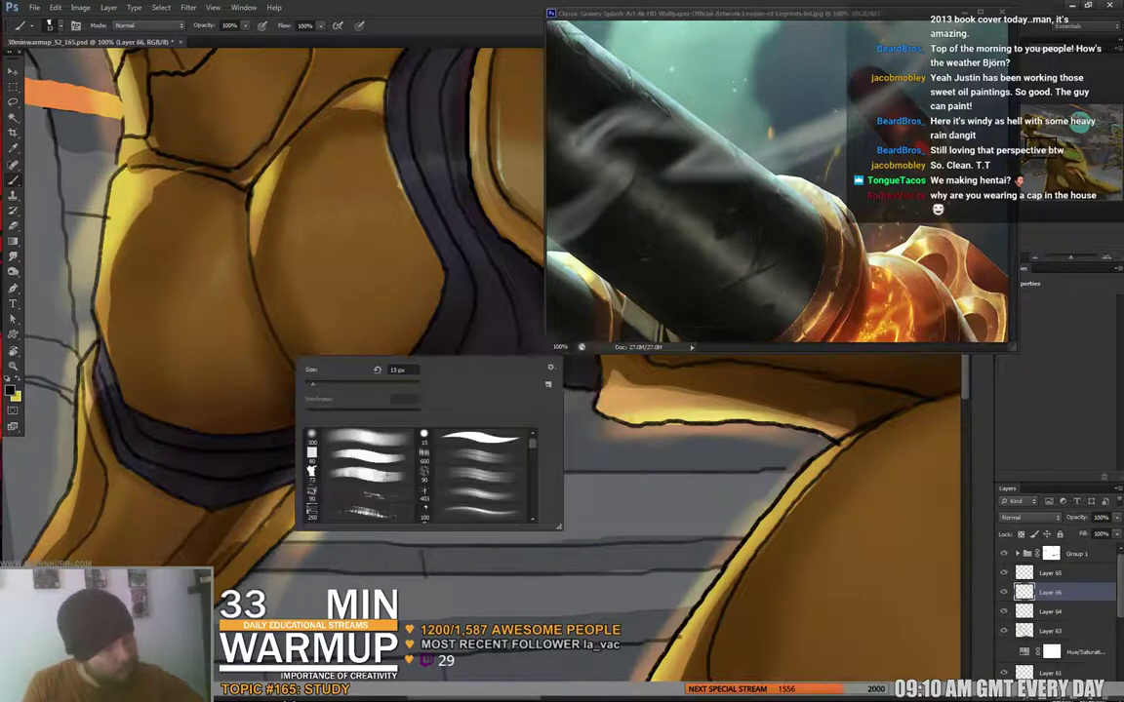
key("Return")
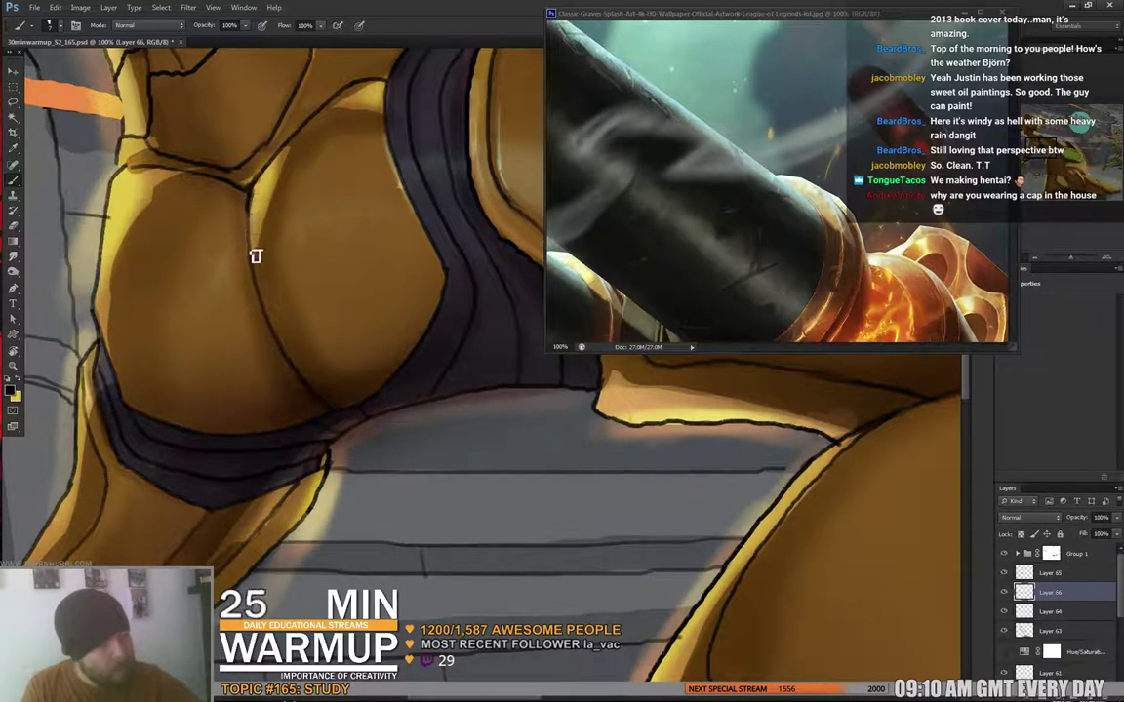
- Hide the line-art group and refine the crease's upper end beside the yellow highlight with sampled brown tones
left_click(1003, 553)
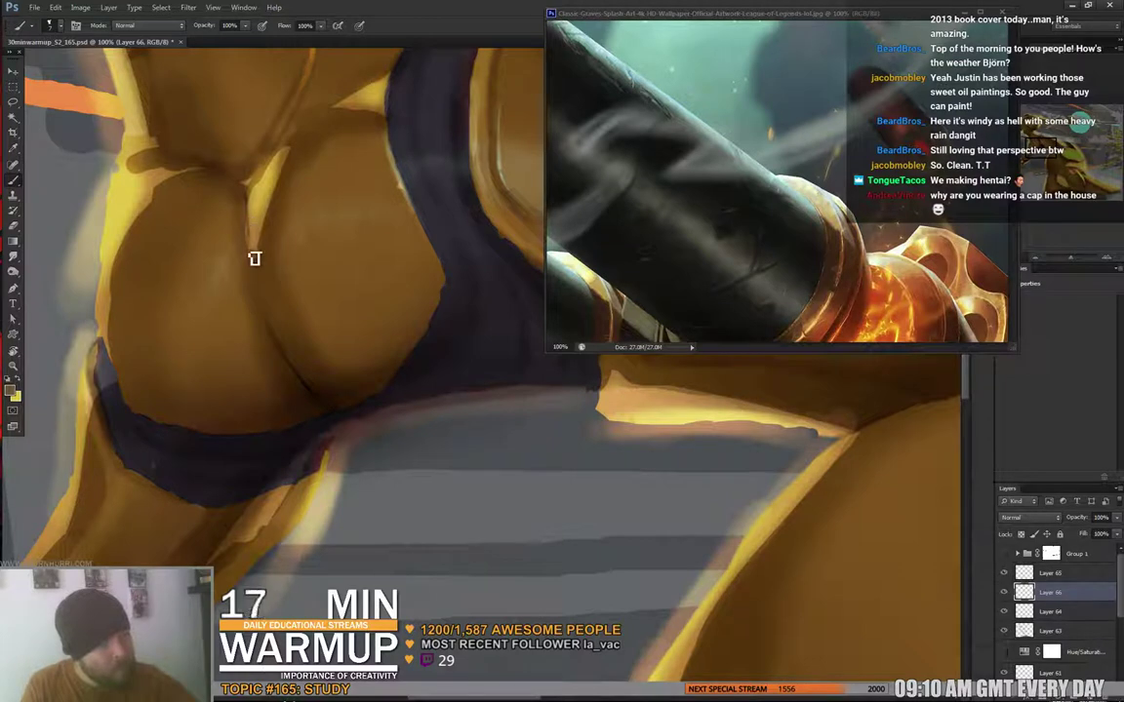
left_click_drag(251, 216, 255, 255)
left_click(244, 198, "alt")
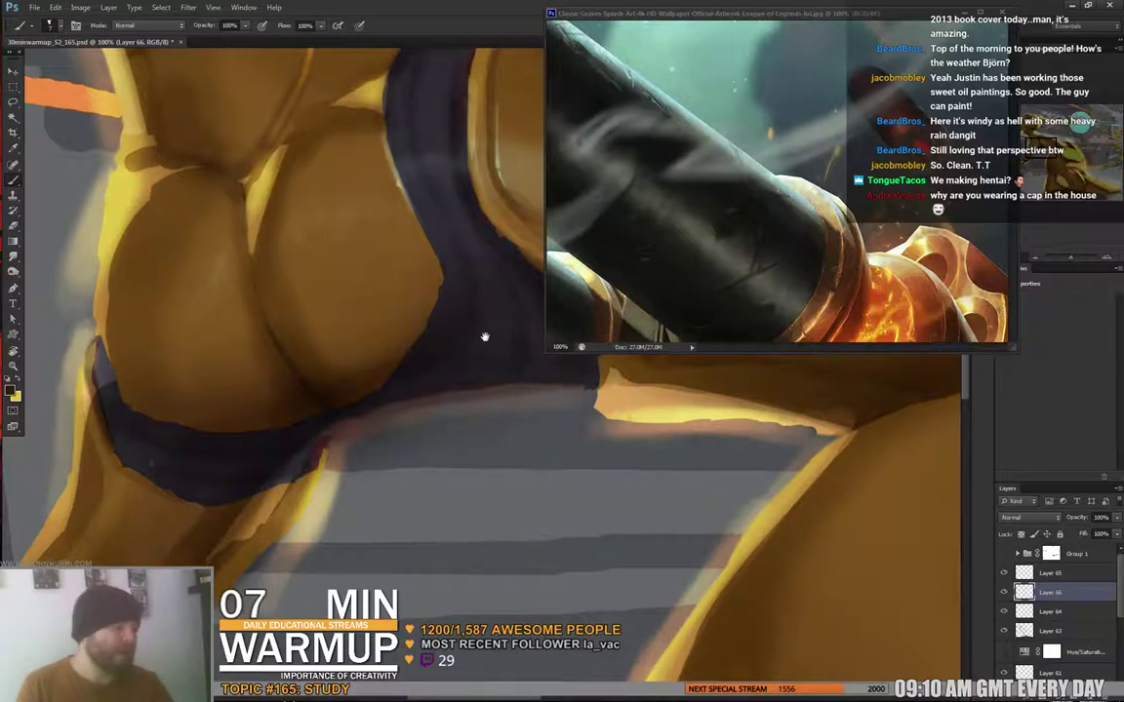
- Enlarge the brush to 27 px and blend the right rear plate's shading beside the crease with a sampled dark brown
left_click_drag(376, 328, 410, 352)
right_click(395, 327)
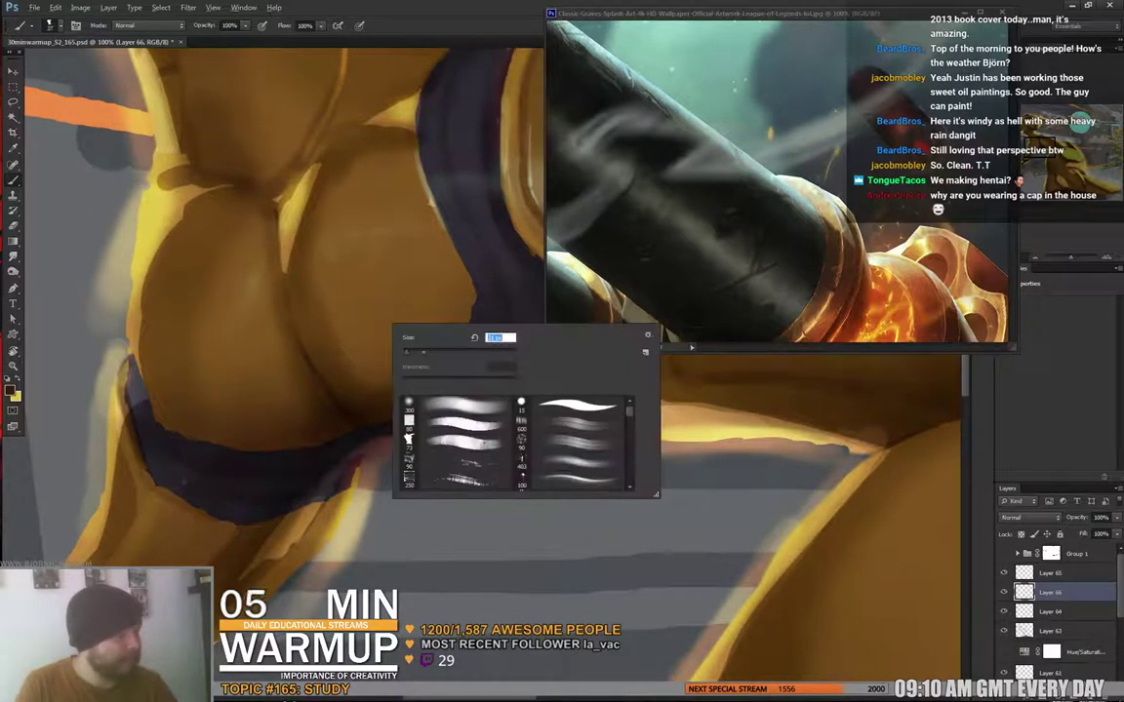
left_click(342, 345, "alt")
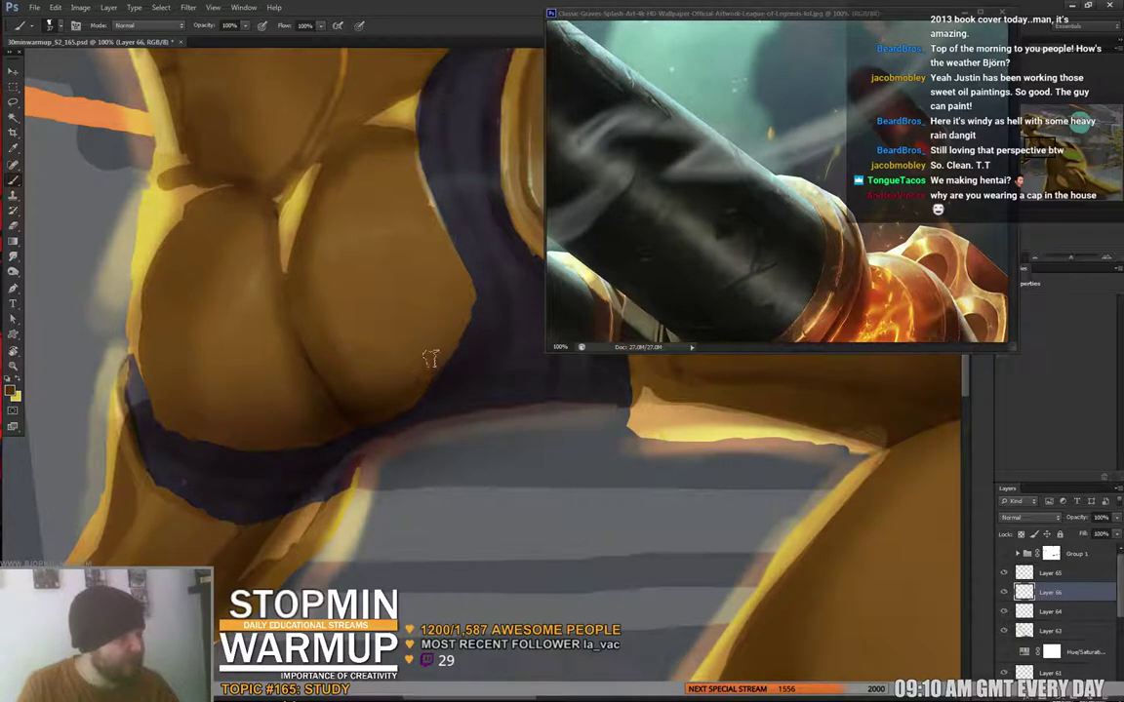
- Reduce the brush to 20 px and even out the right rear plate's lower edge with a sampled brown
right_click(478, 350)
left_click_drag(504, 374, 496, 374)
left_click(418, 378, "alt")
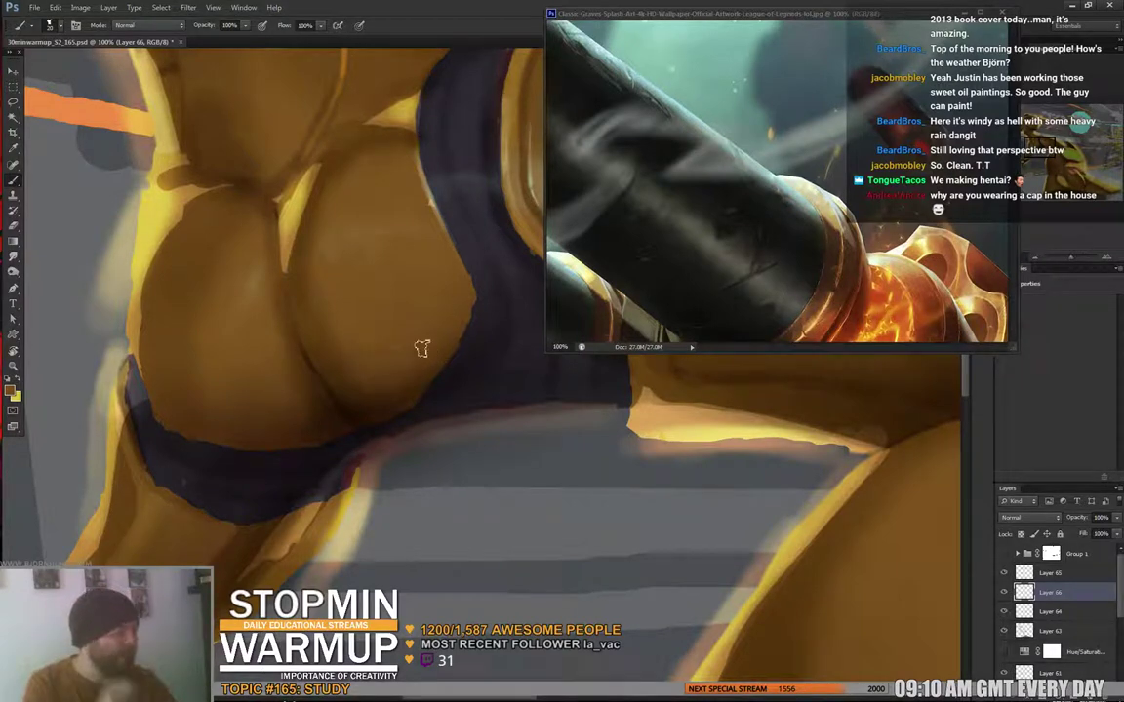
- Shrink the brush in stages and tidy the right rear plate's outer edge against the hip strap
right_click(454, 335)
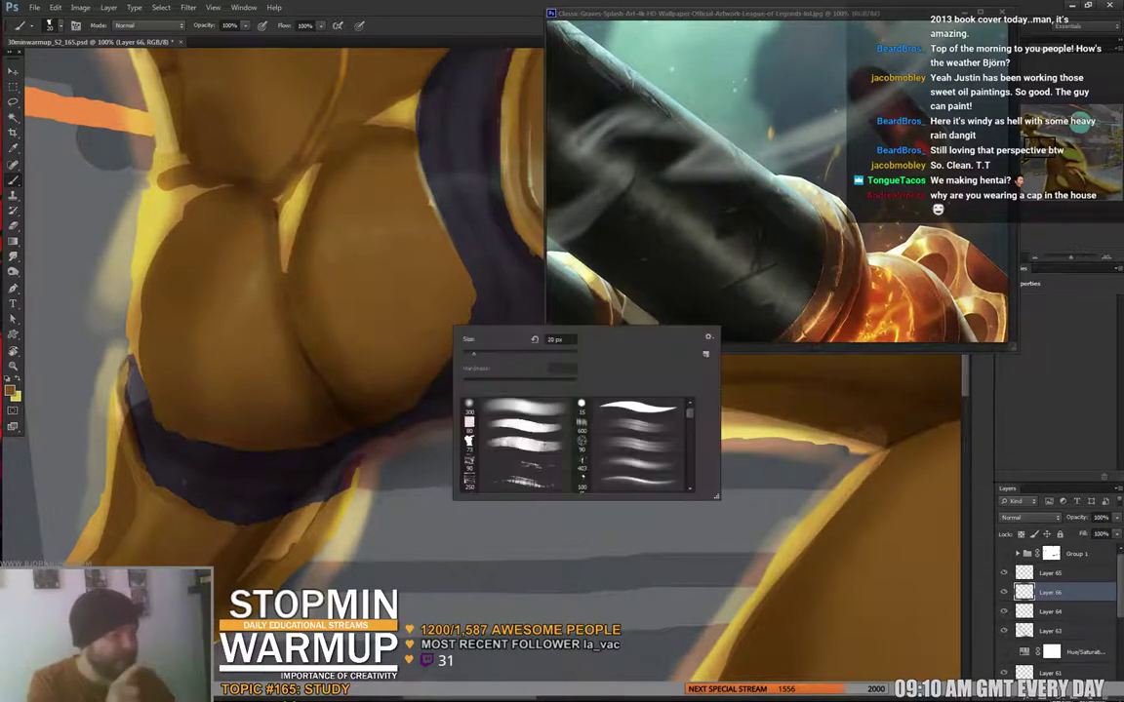
key("Return")
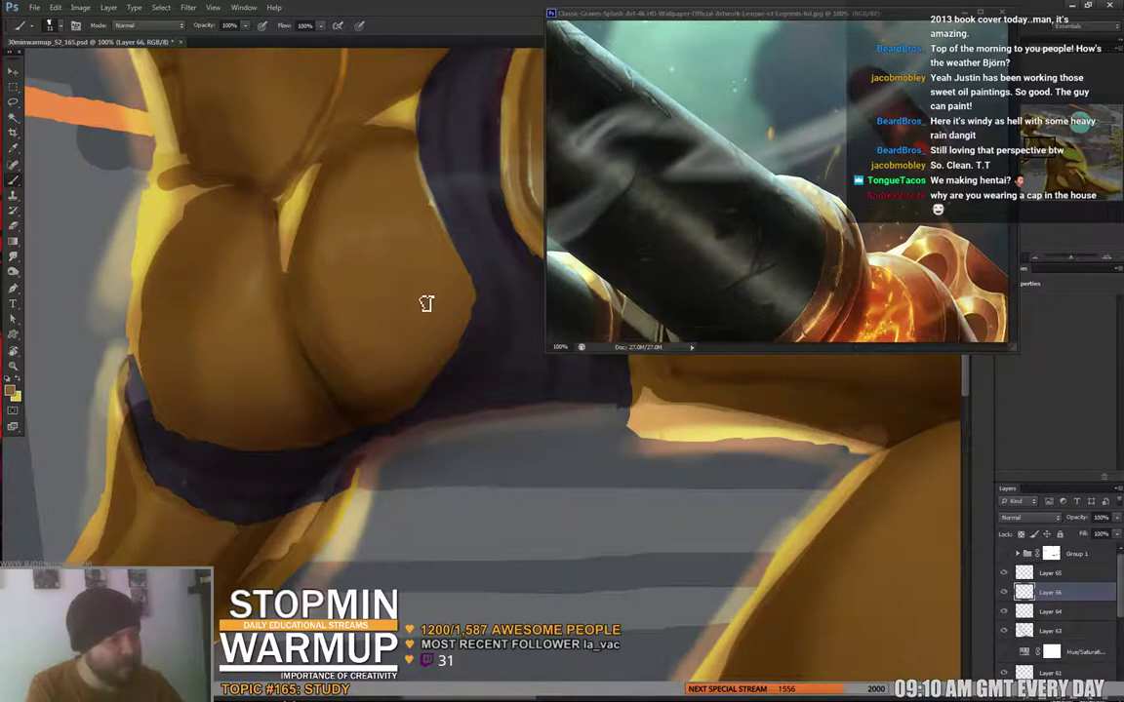
right_click(466, 282)
key("Return")
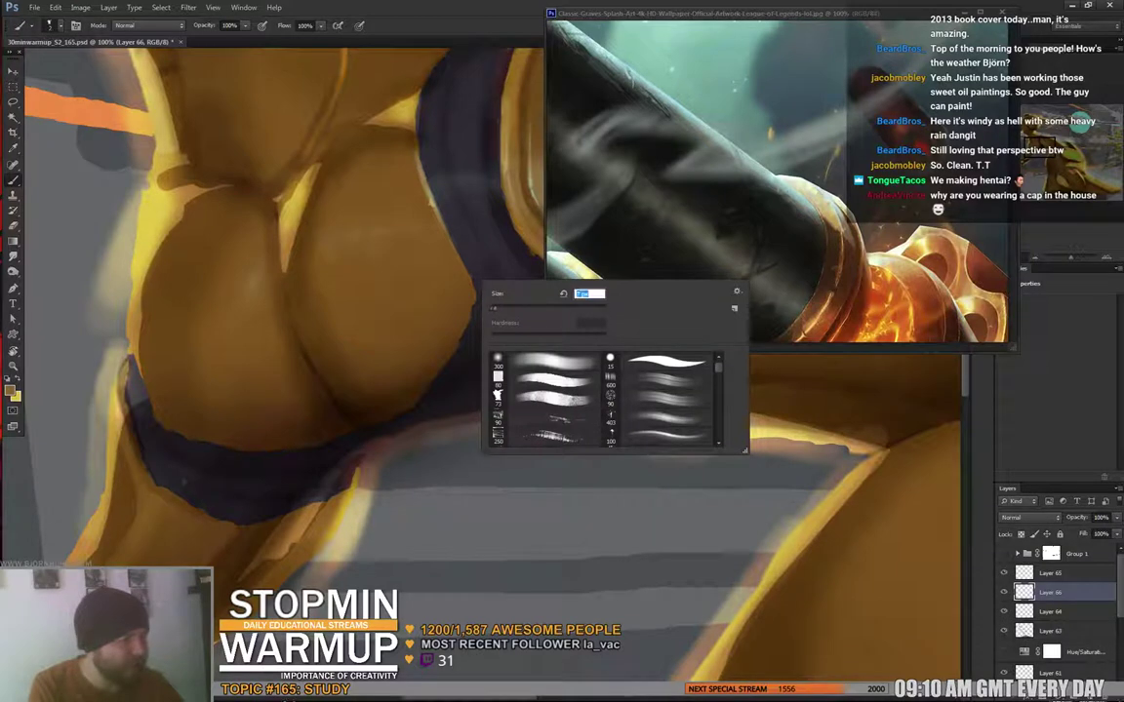
left_click(464, 296)
right_click(466, 294)
left_click(446, 296)
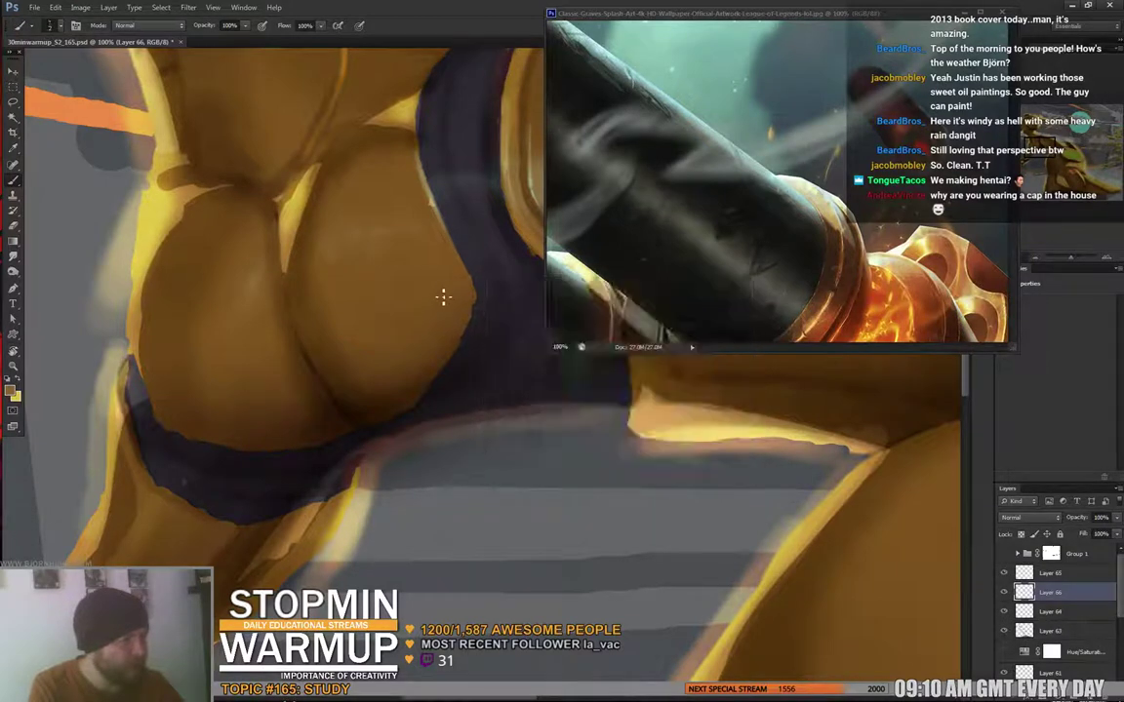
- Smooth the jagged corner of the right rear plate beside the hip strap with sampled dark tones and a small brush
left_click(392, 377, "alt")
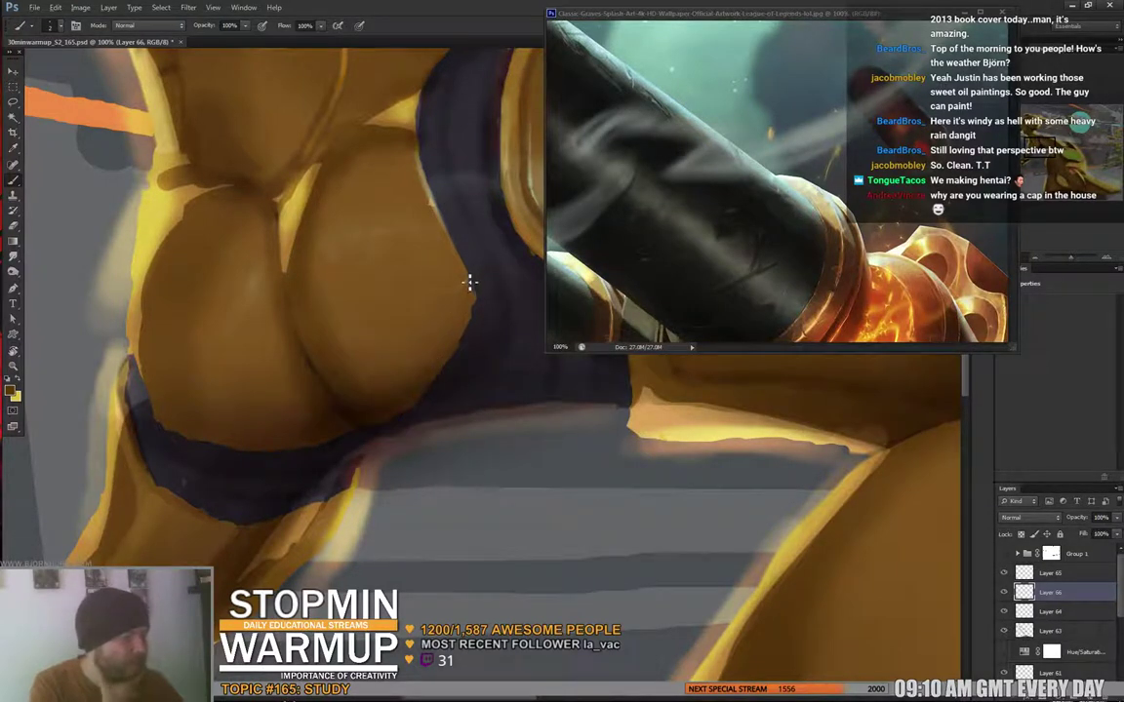
right_click(522, 248)
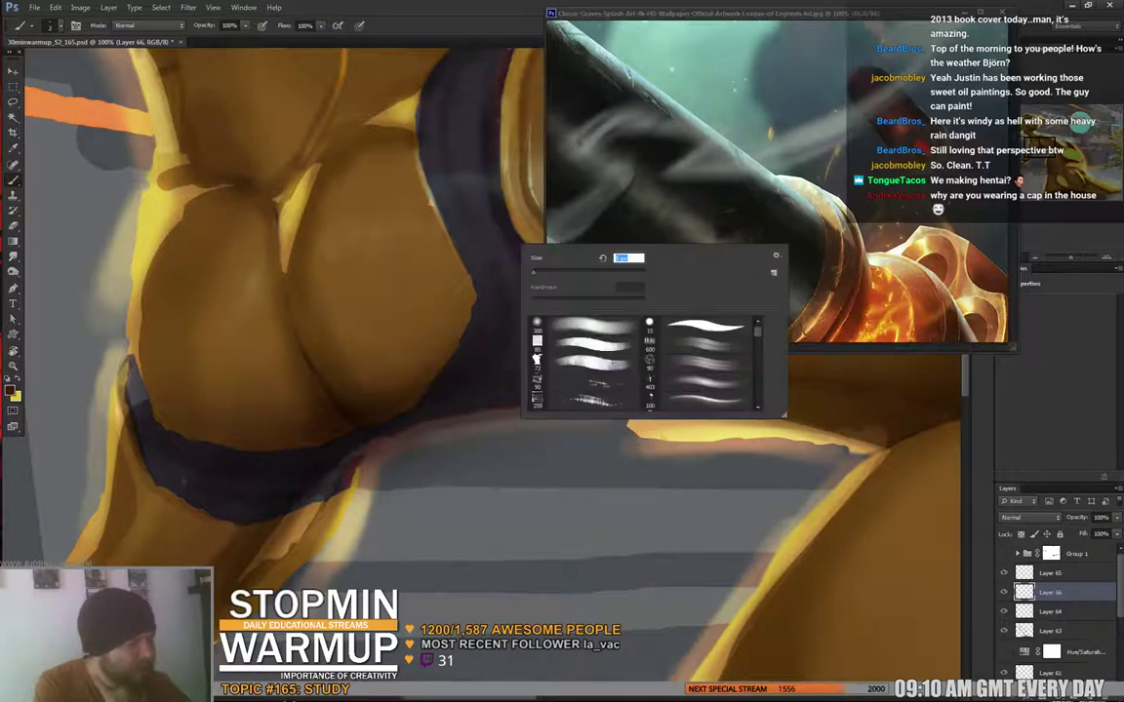
key("Escape")
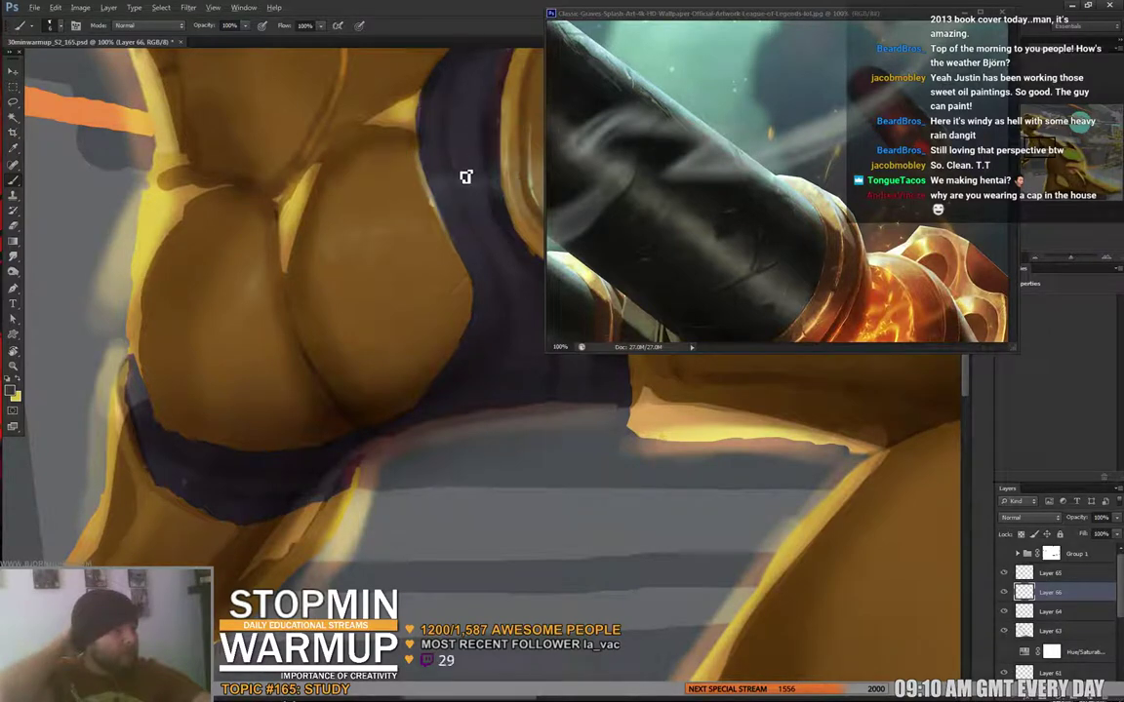
- Examine the reworked rear plates in the context of the whole figure, with the interface panels out of the way
key("ctrl+minus")
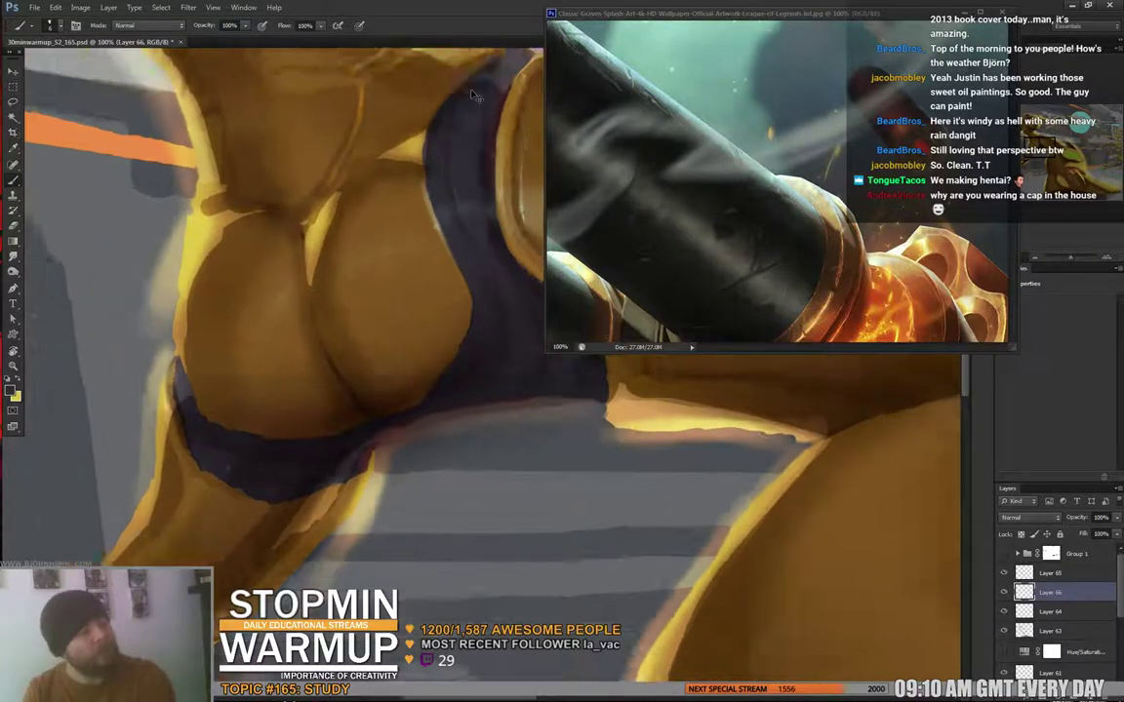
key("ctrl+minus")
key("Tab")
left_click_drag(403, 295, 313, 313)
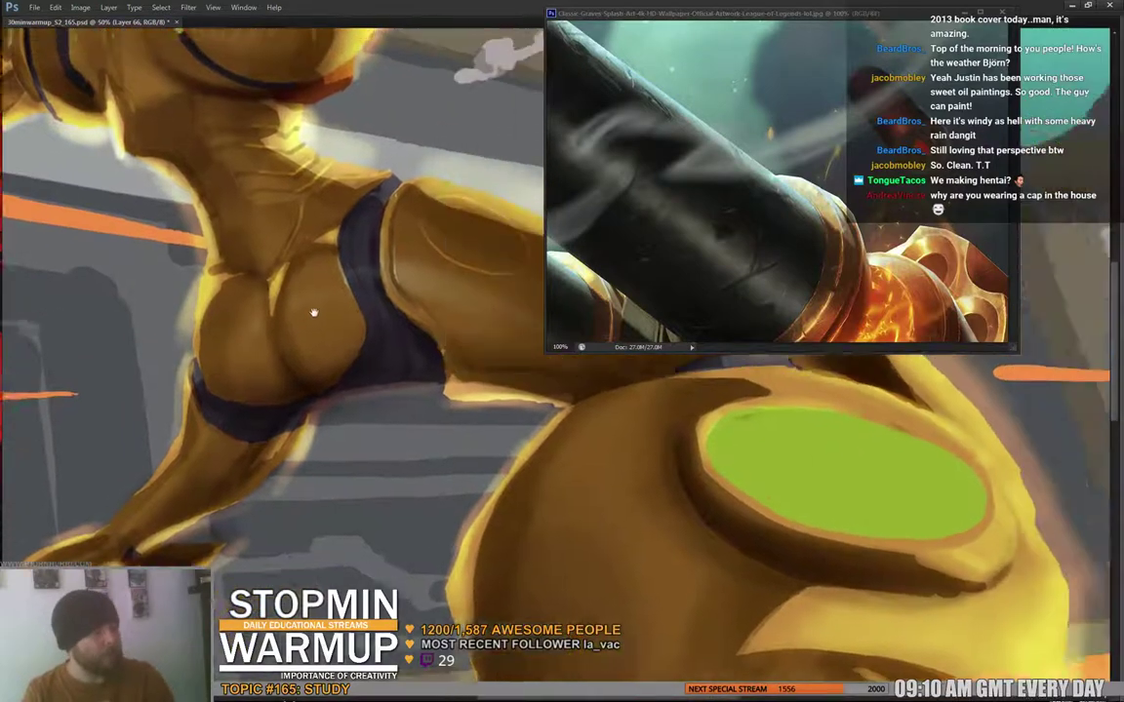
left_click_drag(509, 314, 390, 325)
key("ctrl+minus")
key("ctrl+minus")
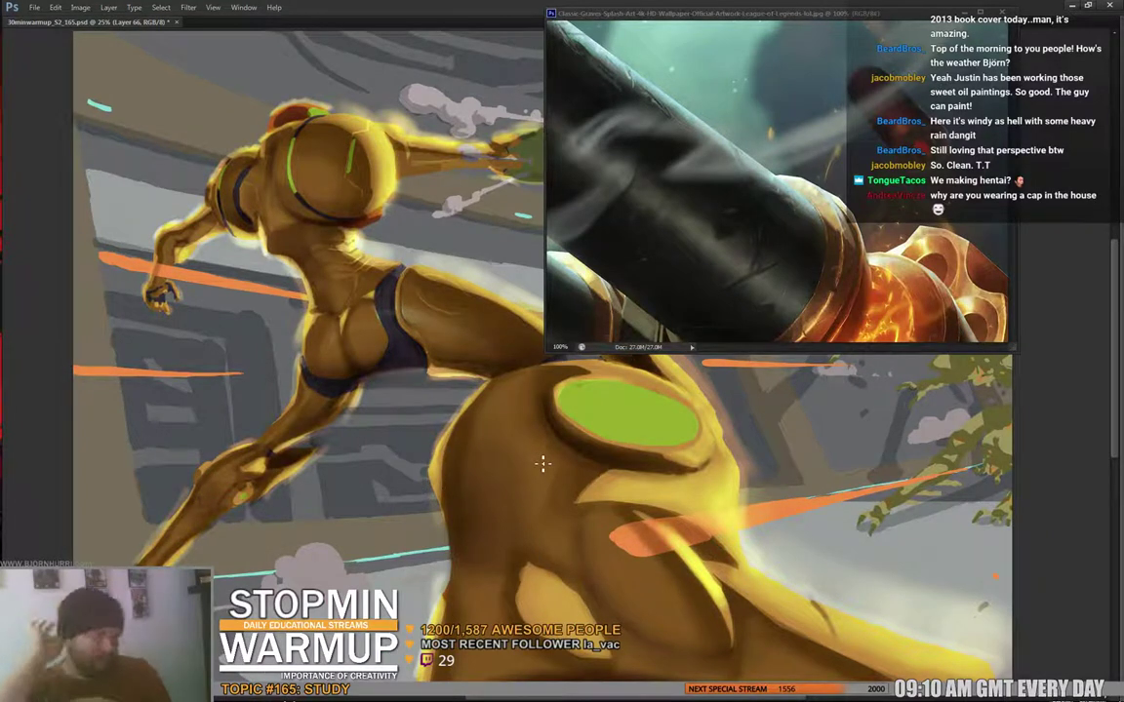
- Examine the full Graves splash art and compare its lighting with the armored figure's hips and large foreground leg
left_click(790, 226)
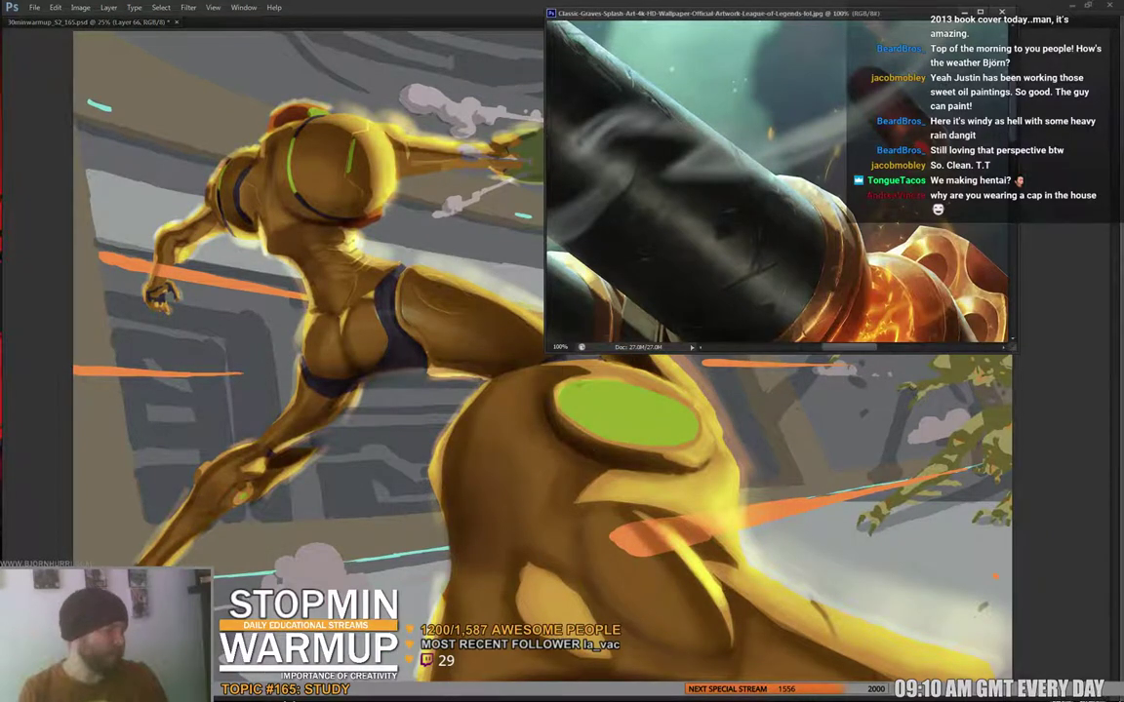
left_click_drag(790, 225, 877, 43)
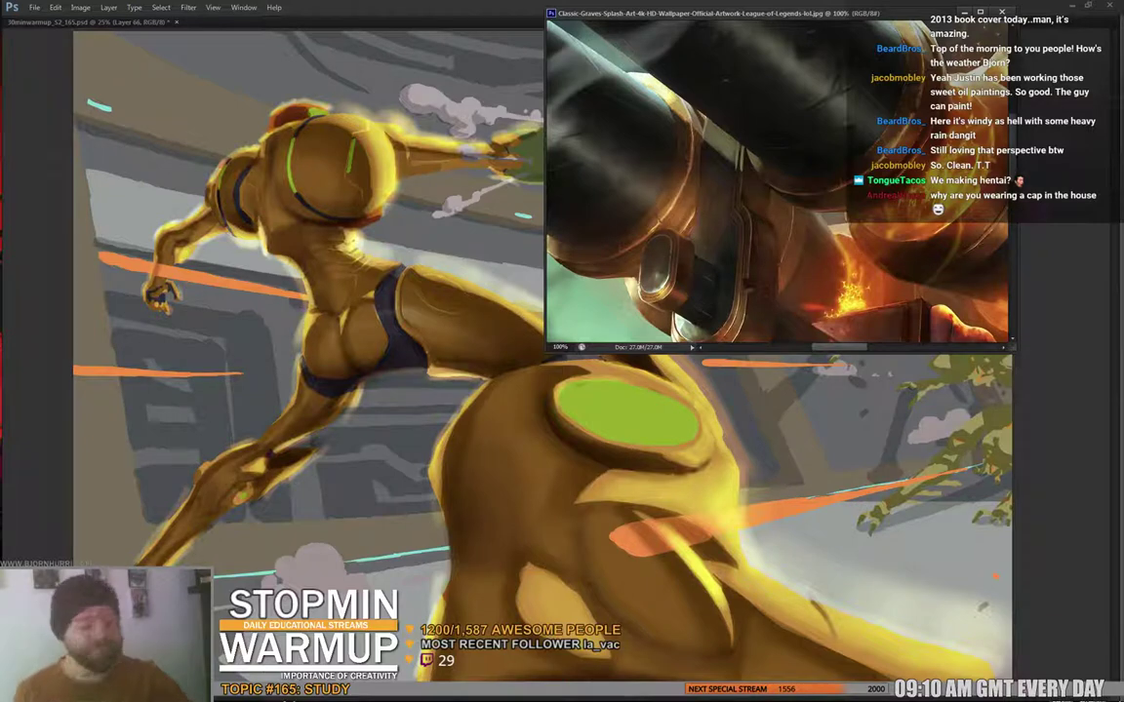
key("ctrl+minus")
key("ctrl+minus")
key("ctrl+minus")
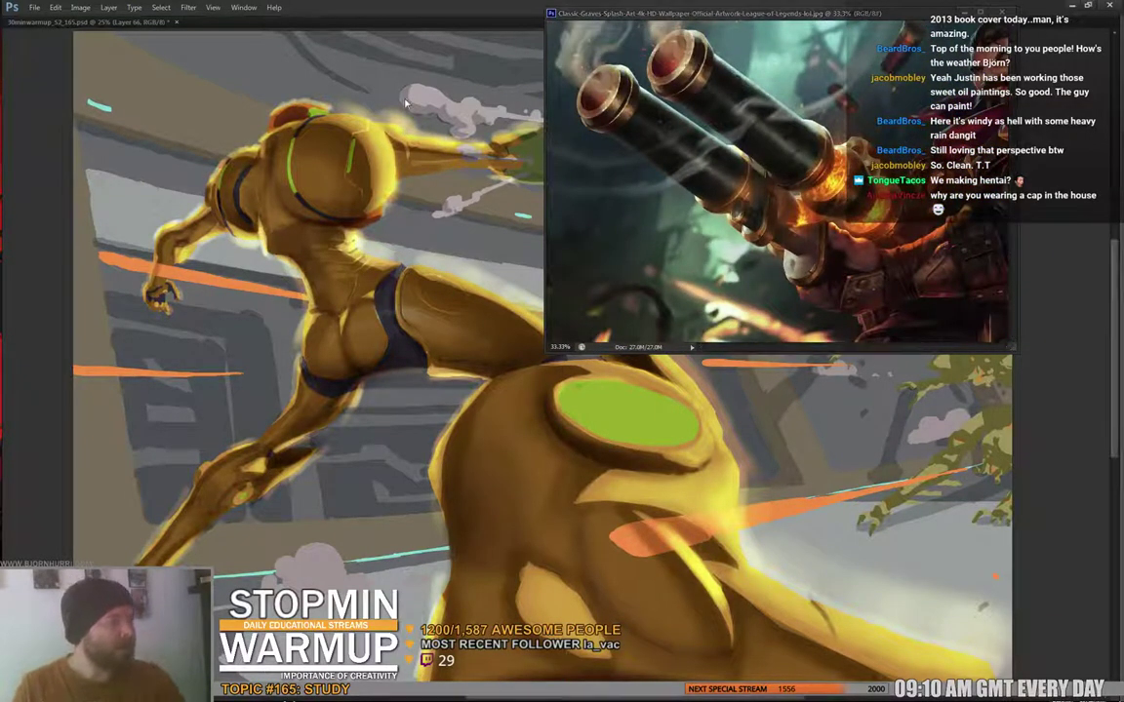
left_click_drag(461, 302, 303, 286)
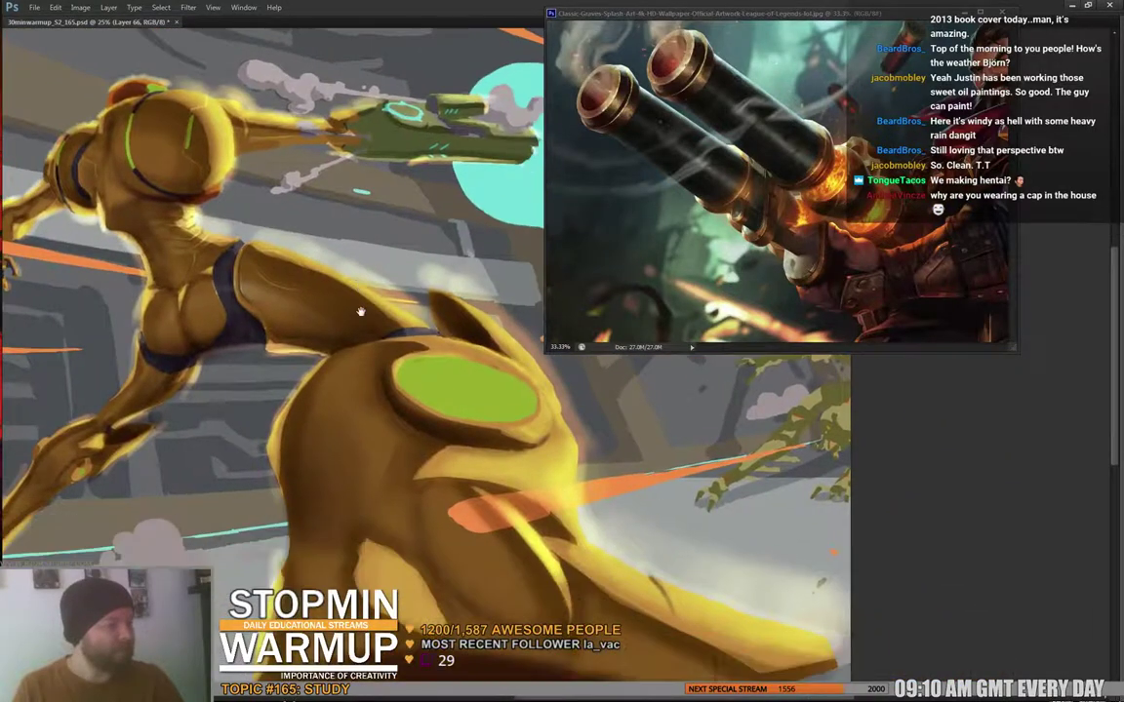
left_click_drag(361, 312, 348, 286)
left_click_drag(433, 413, 420, 382)
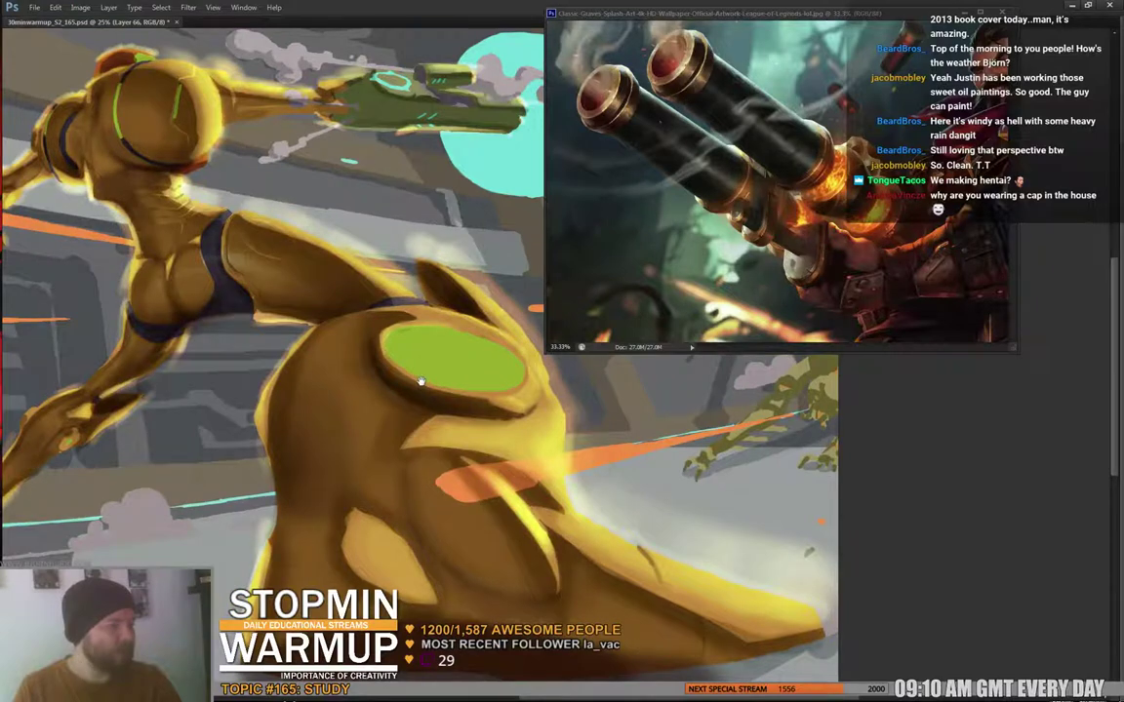
- On a new layer above Layer 65, darken the thigh's bright lower rim with sampled brown using a soft round 99 px brush at 0% hardness
key("Tab")
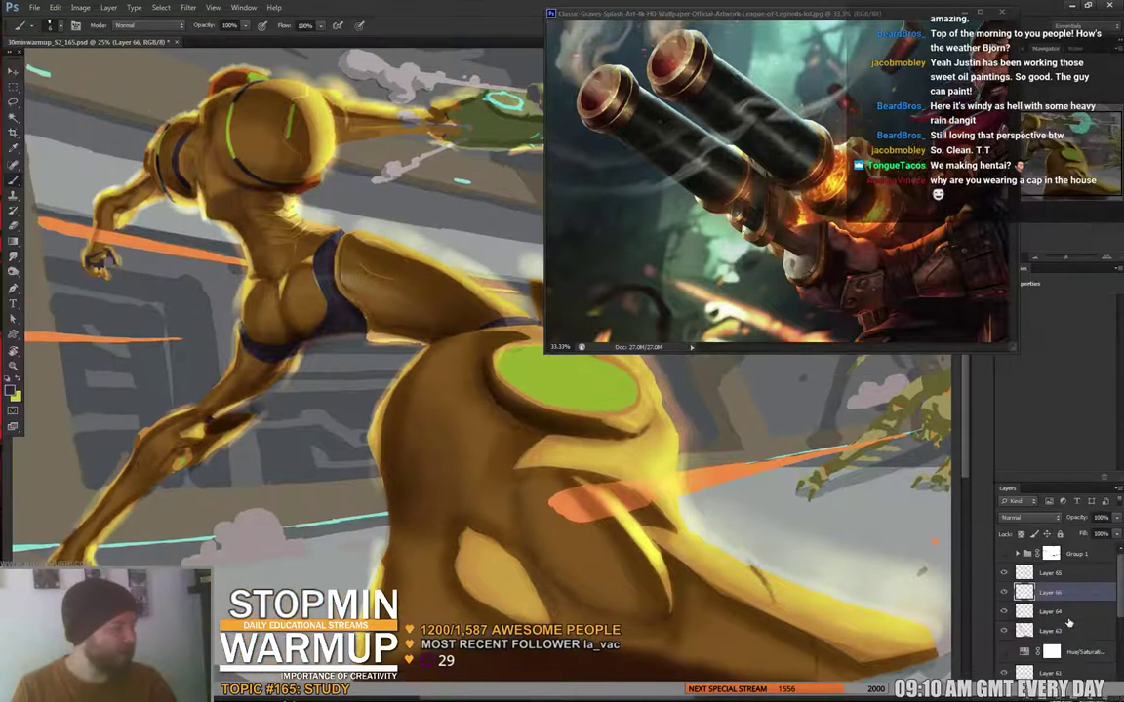
left_click(1069, 576)
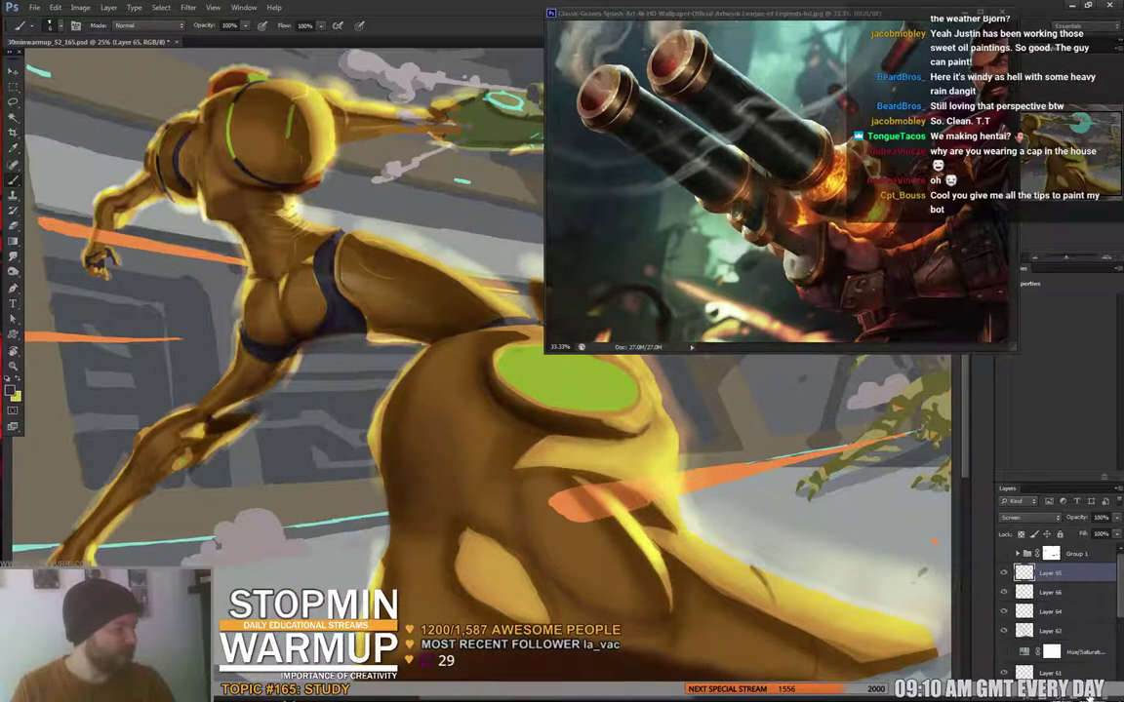
key("ctrl+shift+alt+n")
right_click(431, 304)
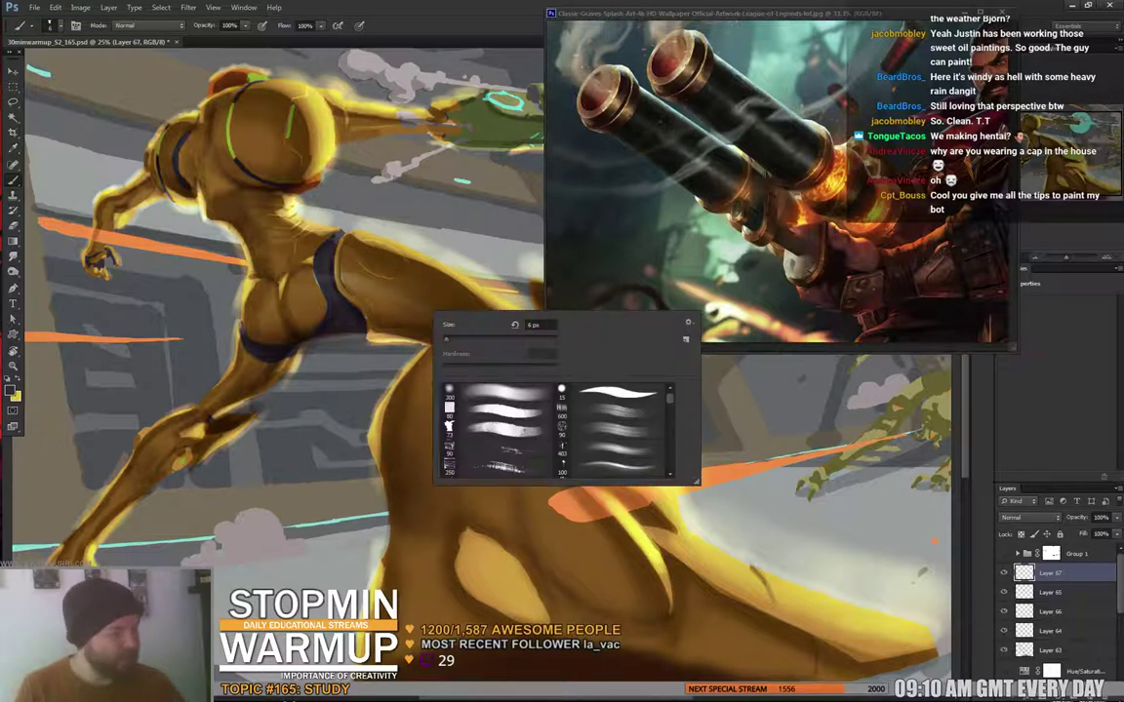
left_click(499, 393)
left_click(494, 340)
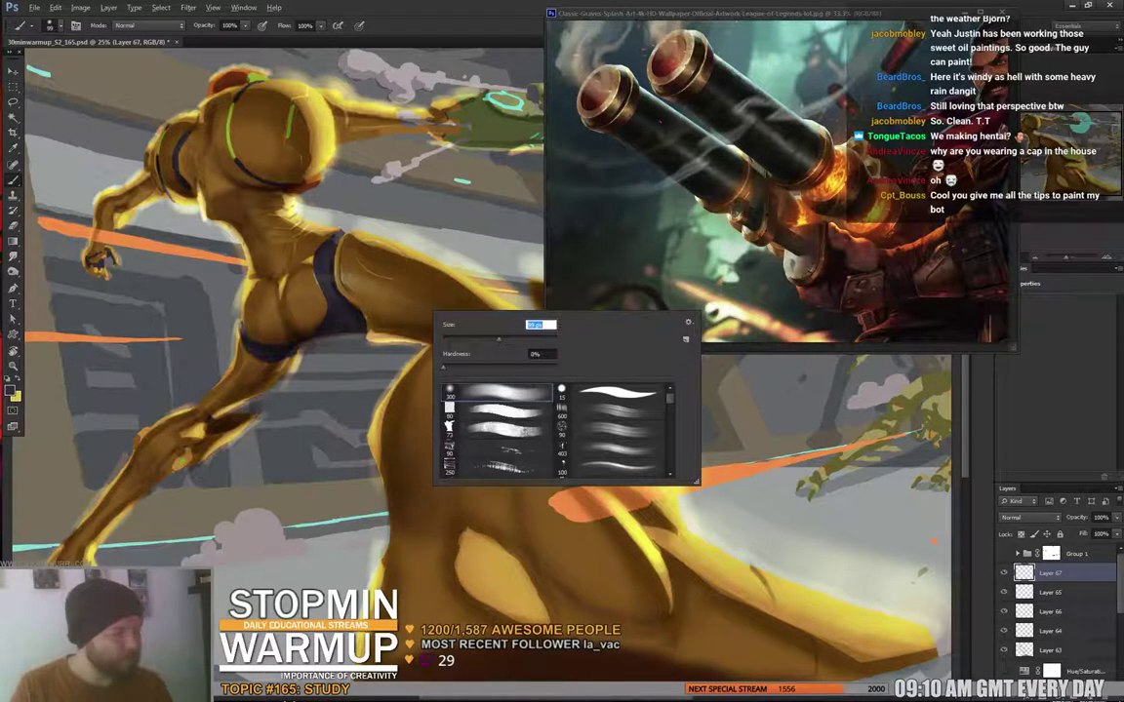
left_click(395, 331, "alt")
mouse_move(394, 336)
left_mouse_down()
mouse_move(364, 342)
mouse_move(392, 343)
left_mouse_up()
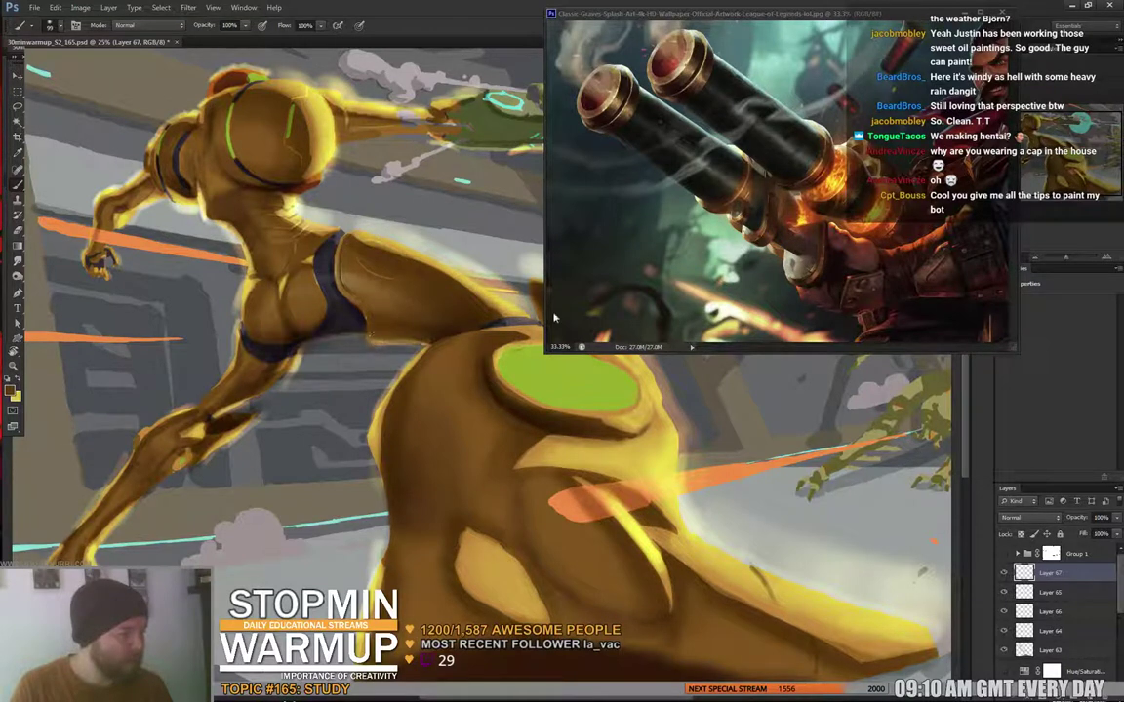
key("e")
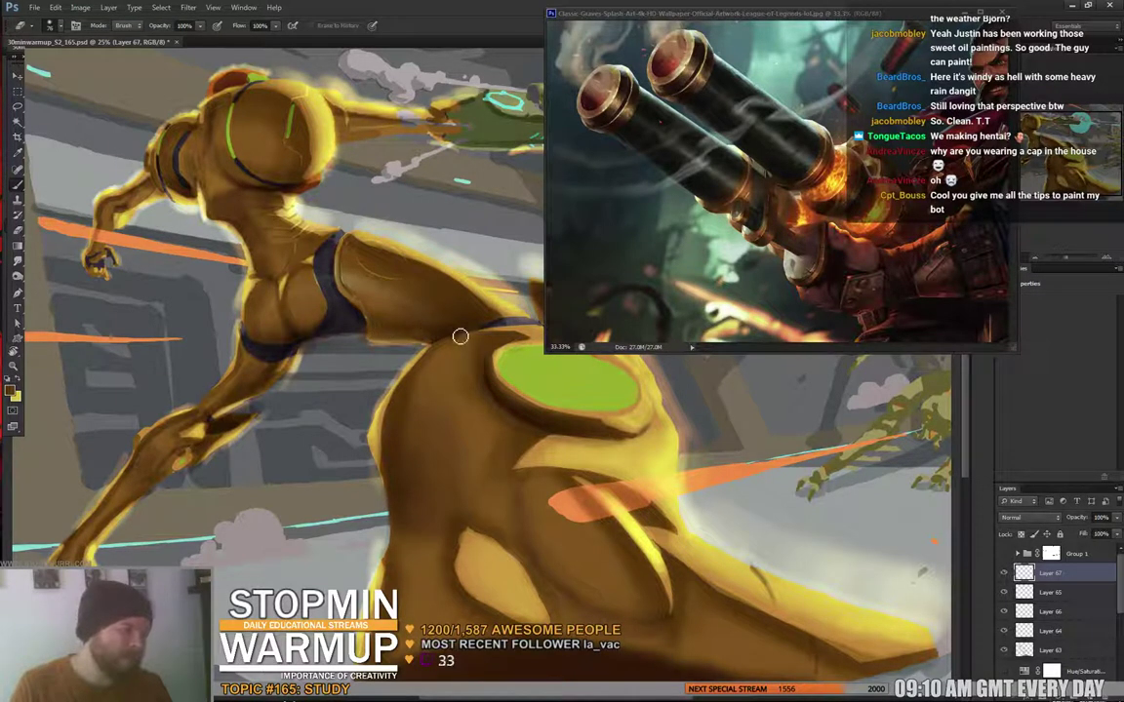
left_click_drag(491, 412, 434, 416)
key("b")
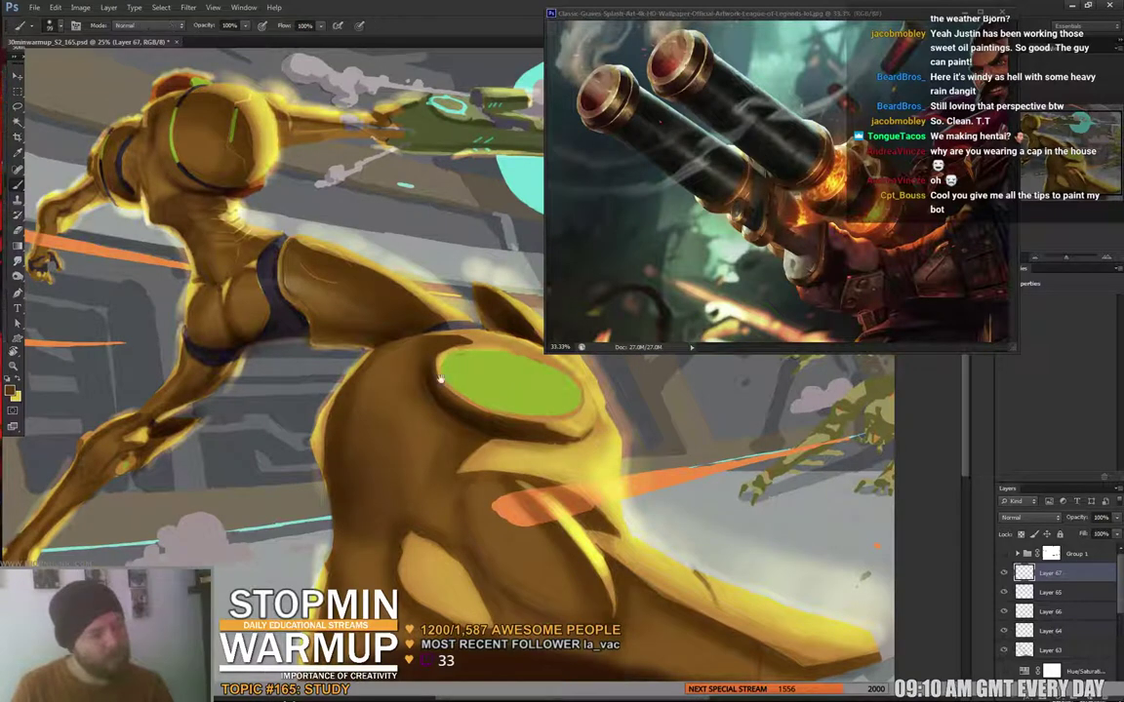
left_click_drag(357, 291, 313, 286)
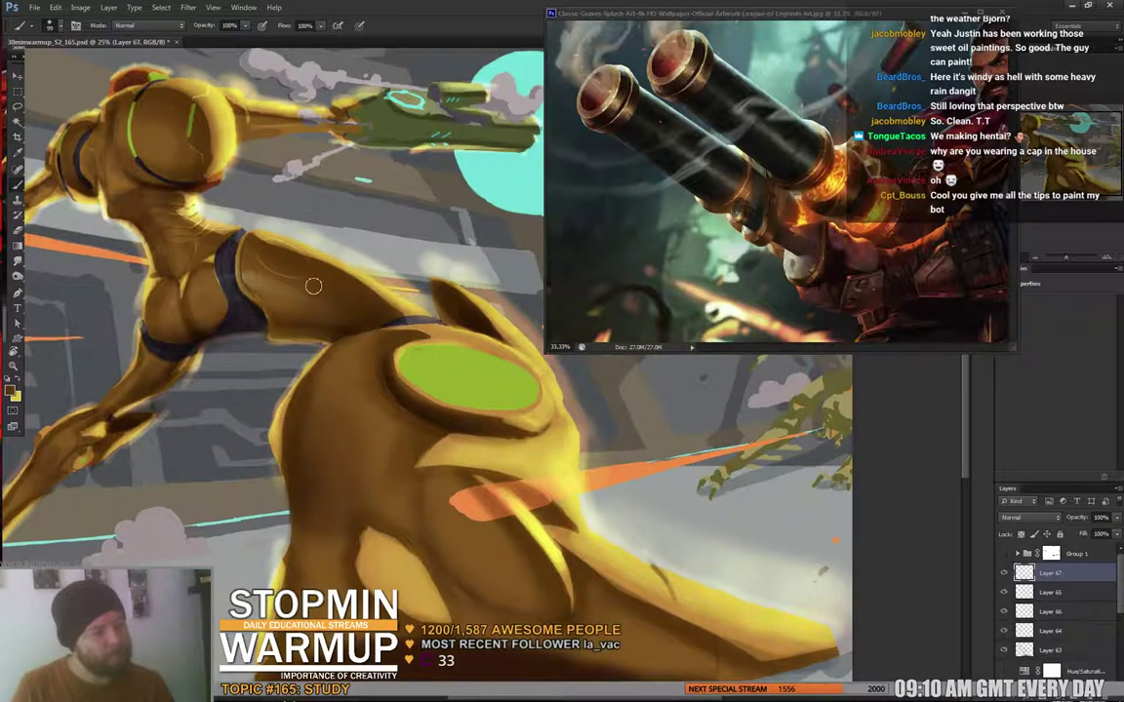
- Swap the soft round brush for one of the textured brush presets and adjust its size
right_click(366, 392)
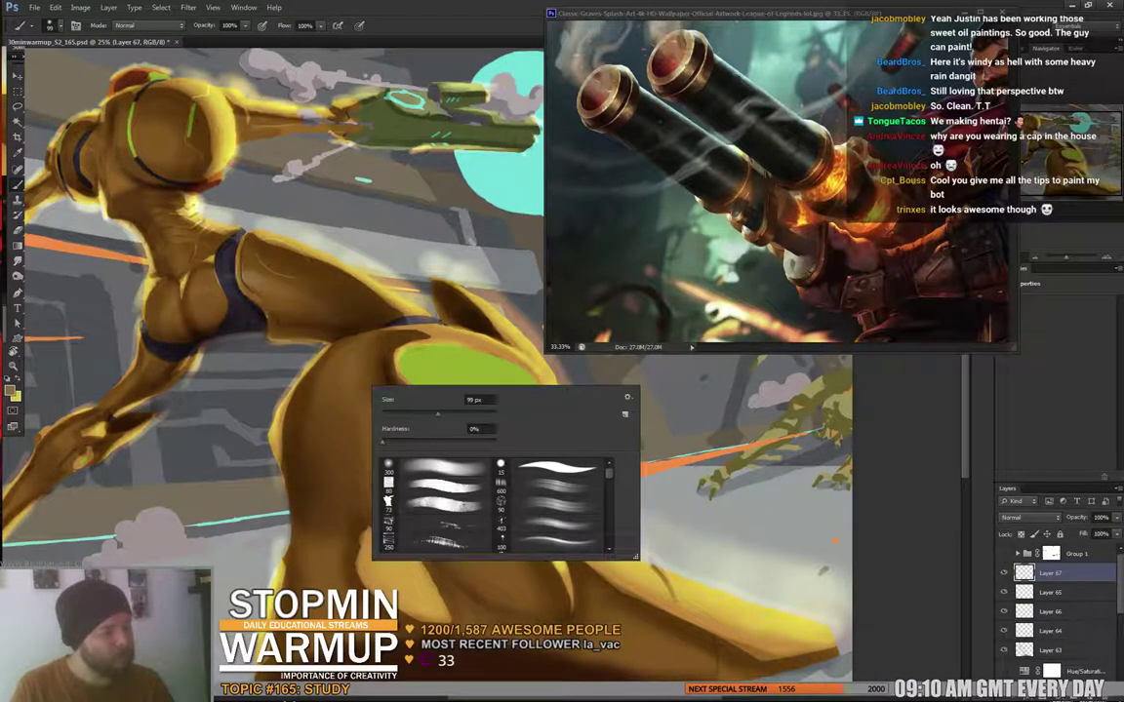
scroll(439, 502, "down", 3)
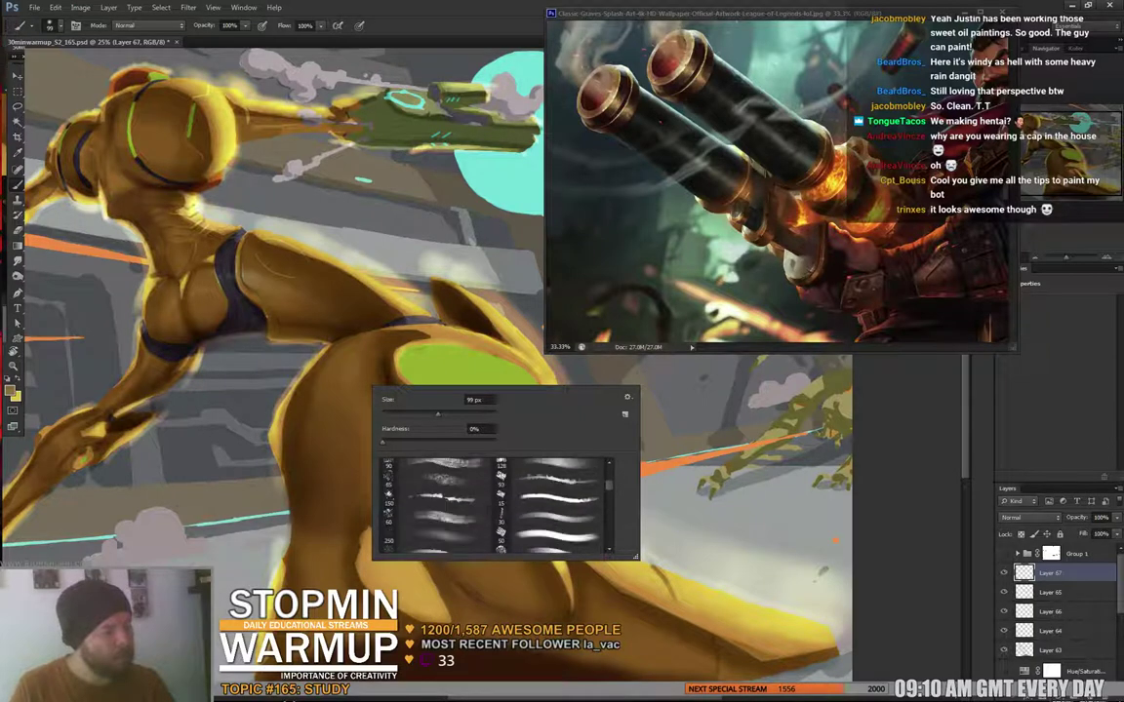
left_click(439, 512)
left_click(438, 413)
left_click(358, 356)
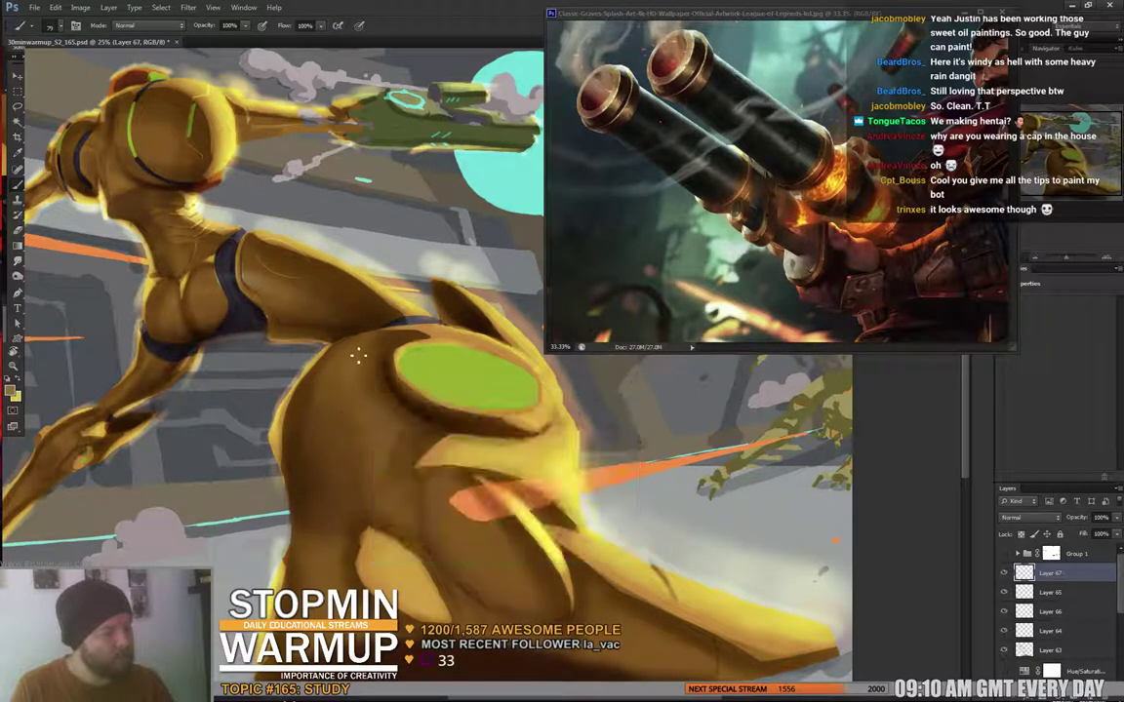
- Check the foreground leg and gun arm, and save the painting
scroll(370, 380, "down", 5)
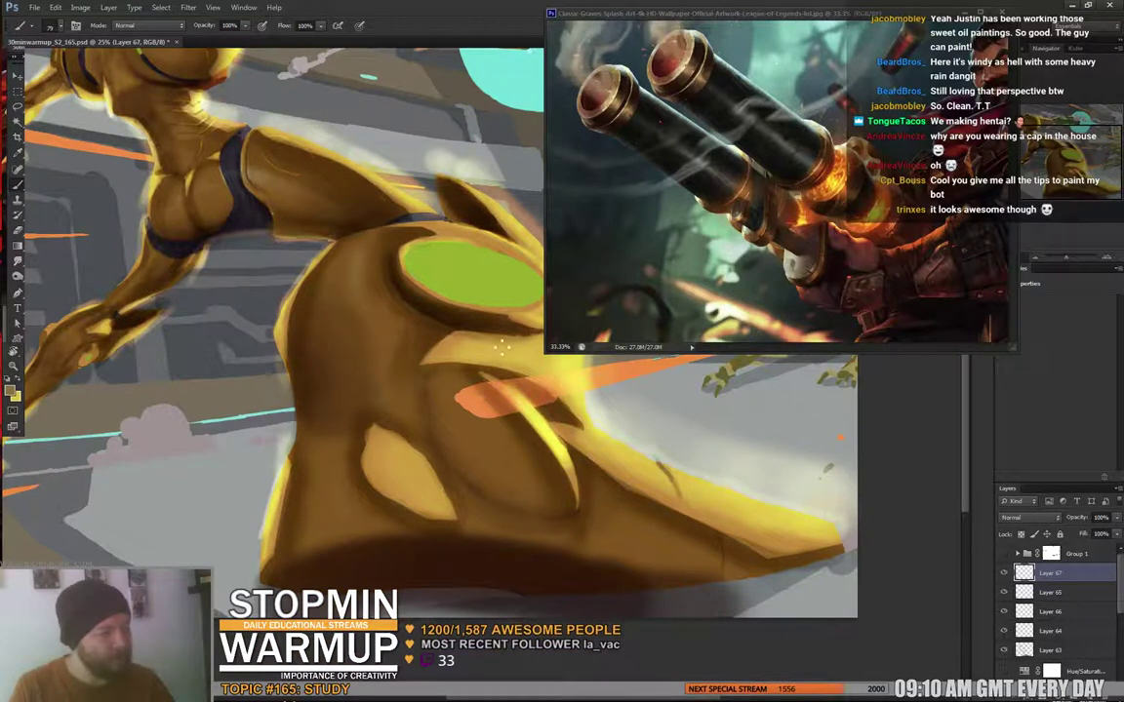
left_click_drag(502, 347, 515, 445)
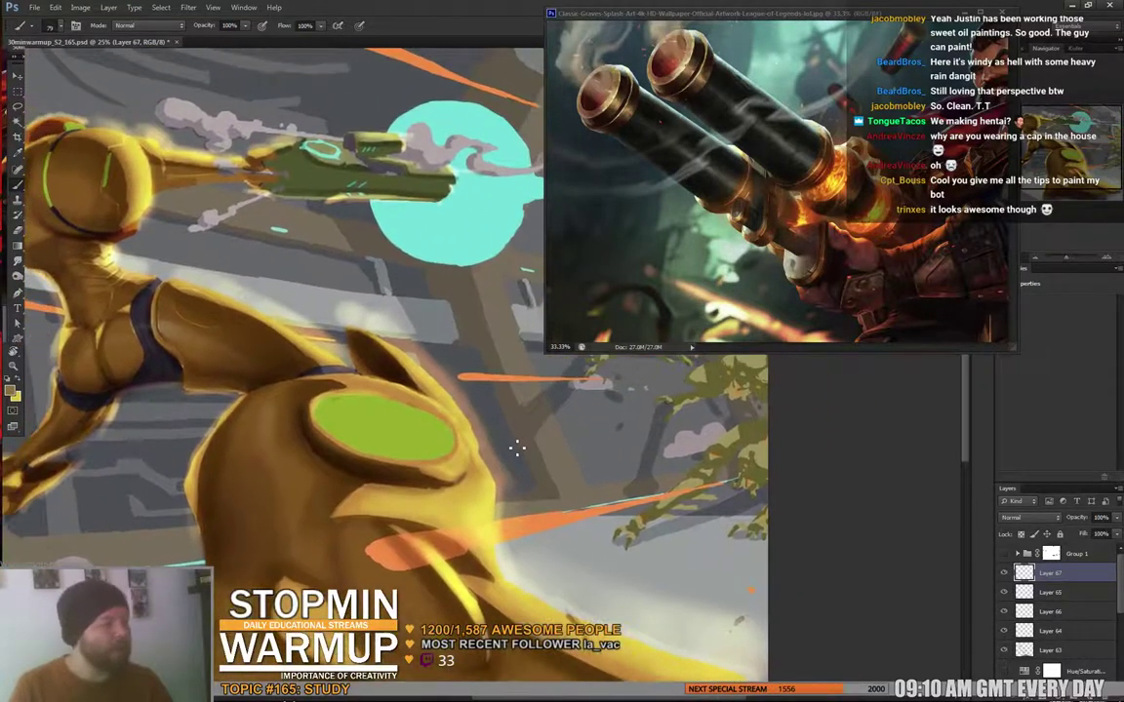
key("ctrl+s")
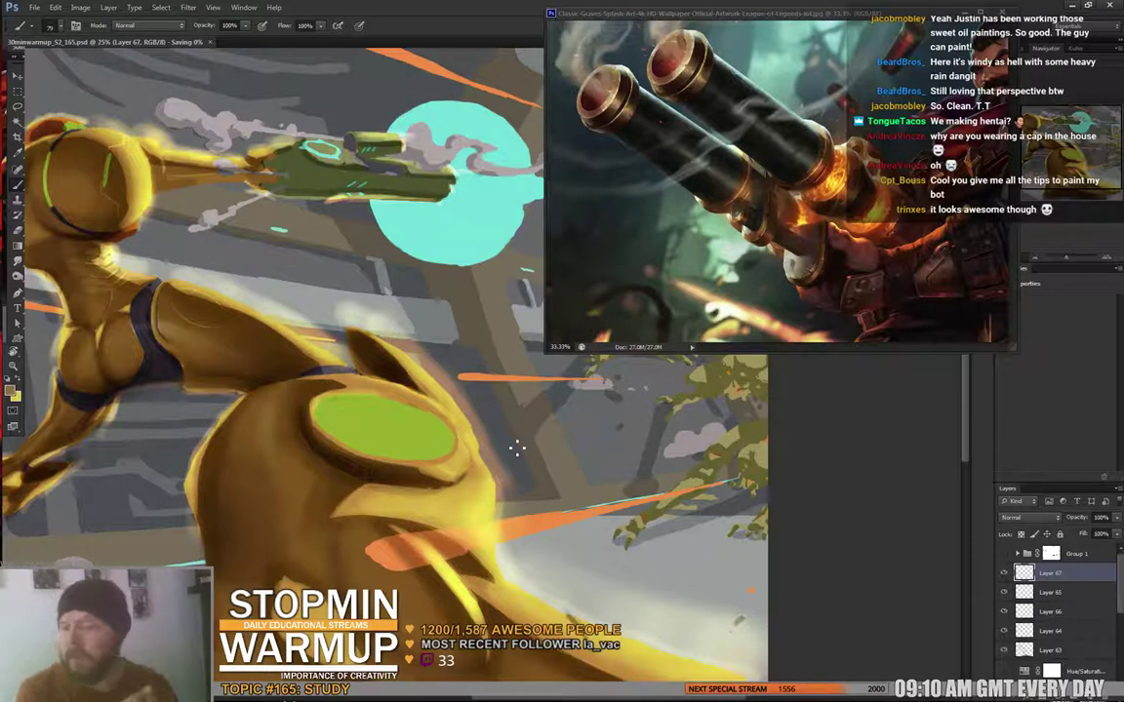